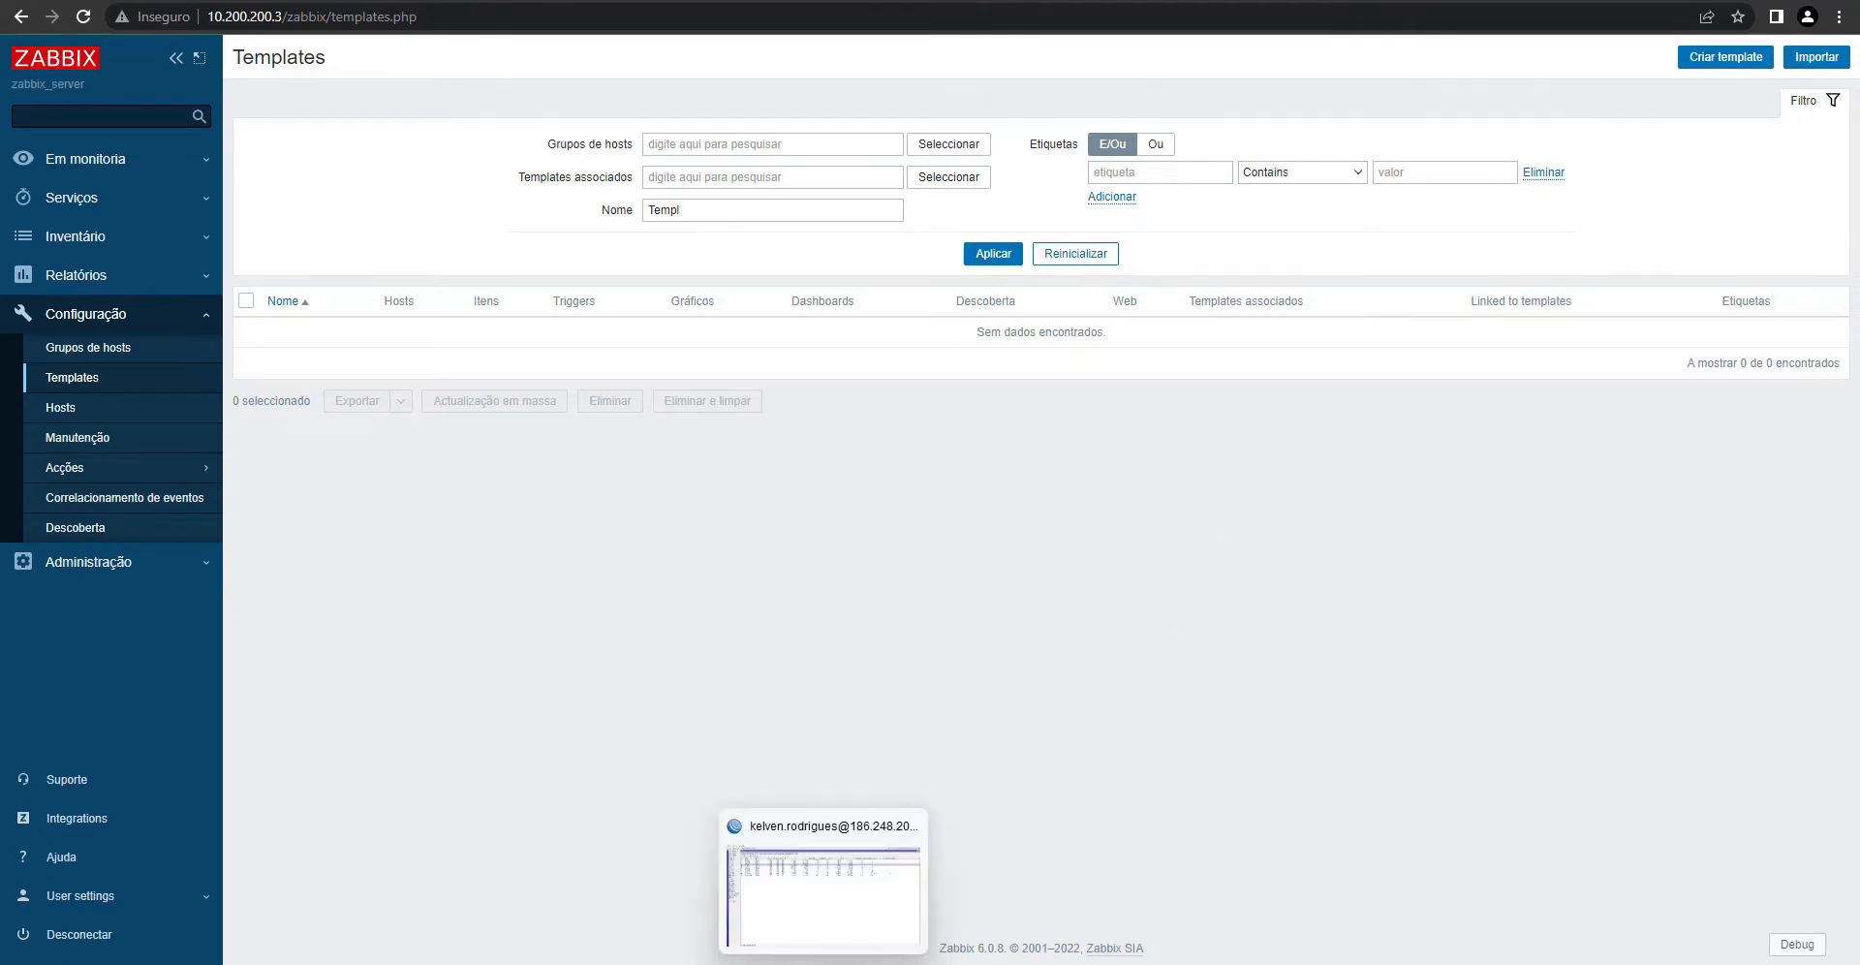
# - Enable and apply SNMP in WinBox's IP > SNMP settings, then show the Communities list
pyautogui.click(736, 961)
pyautogui.click(568, 498)
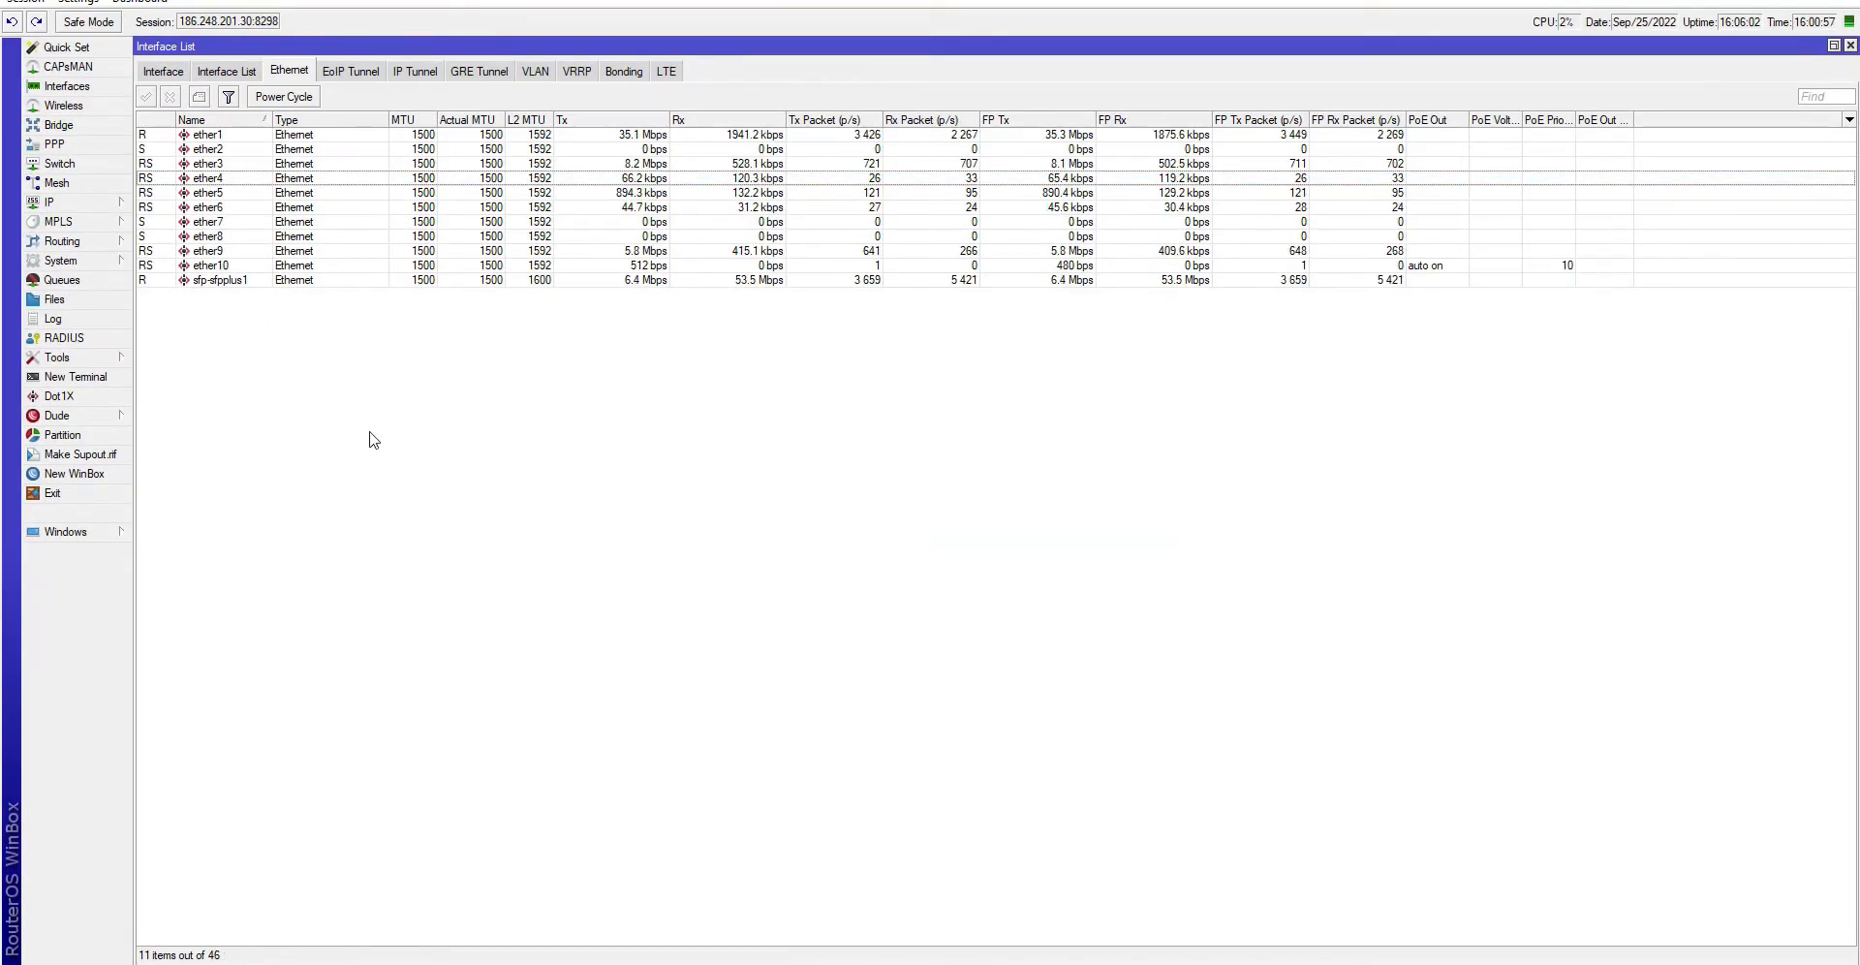
pyautogui.click(84, 204)
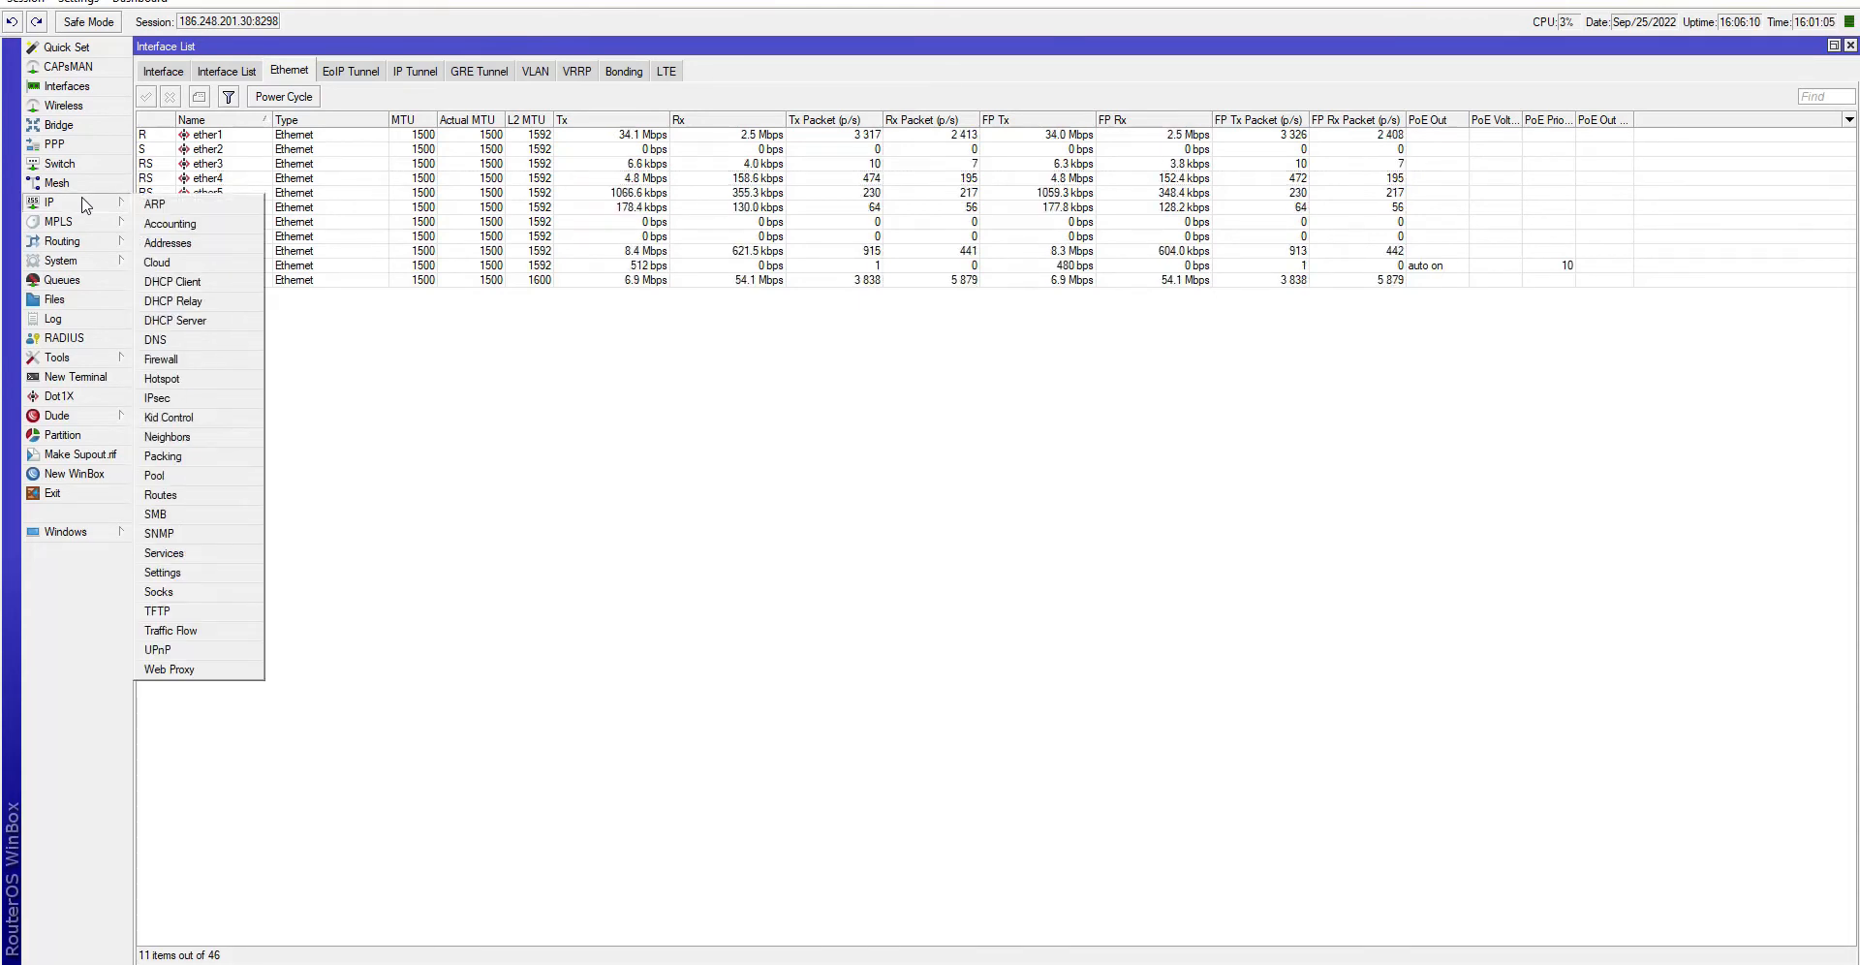
pyautogui.click(176, 534)
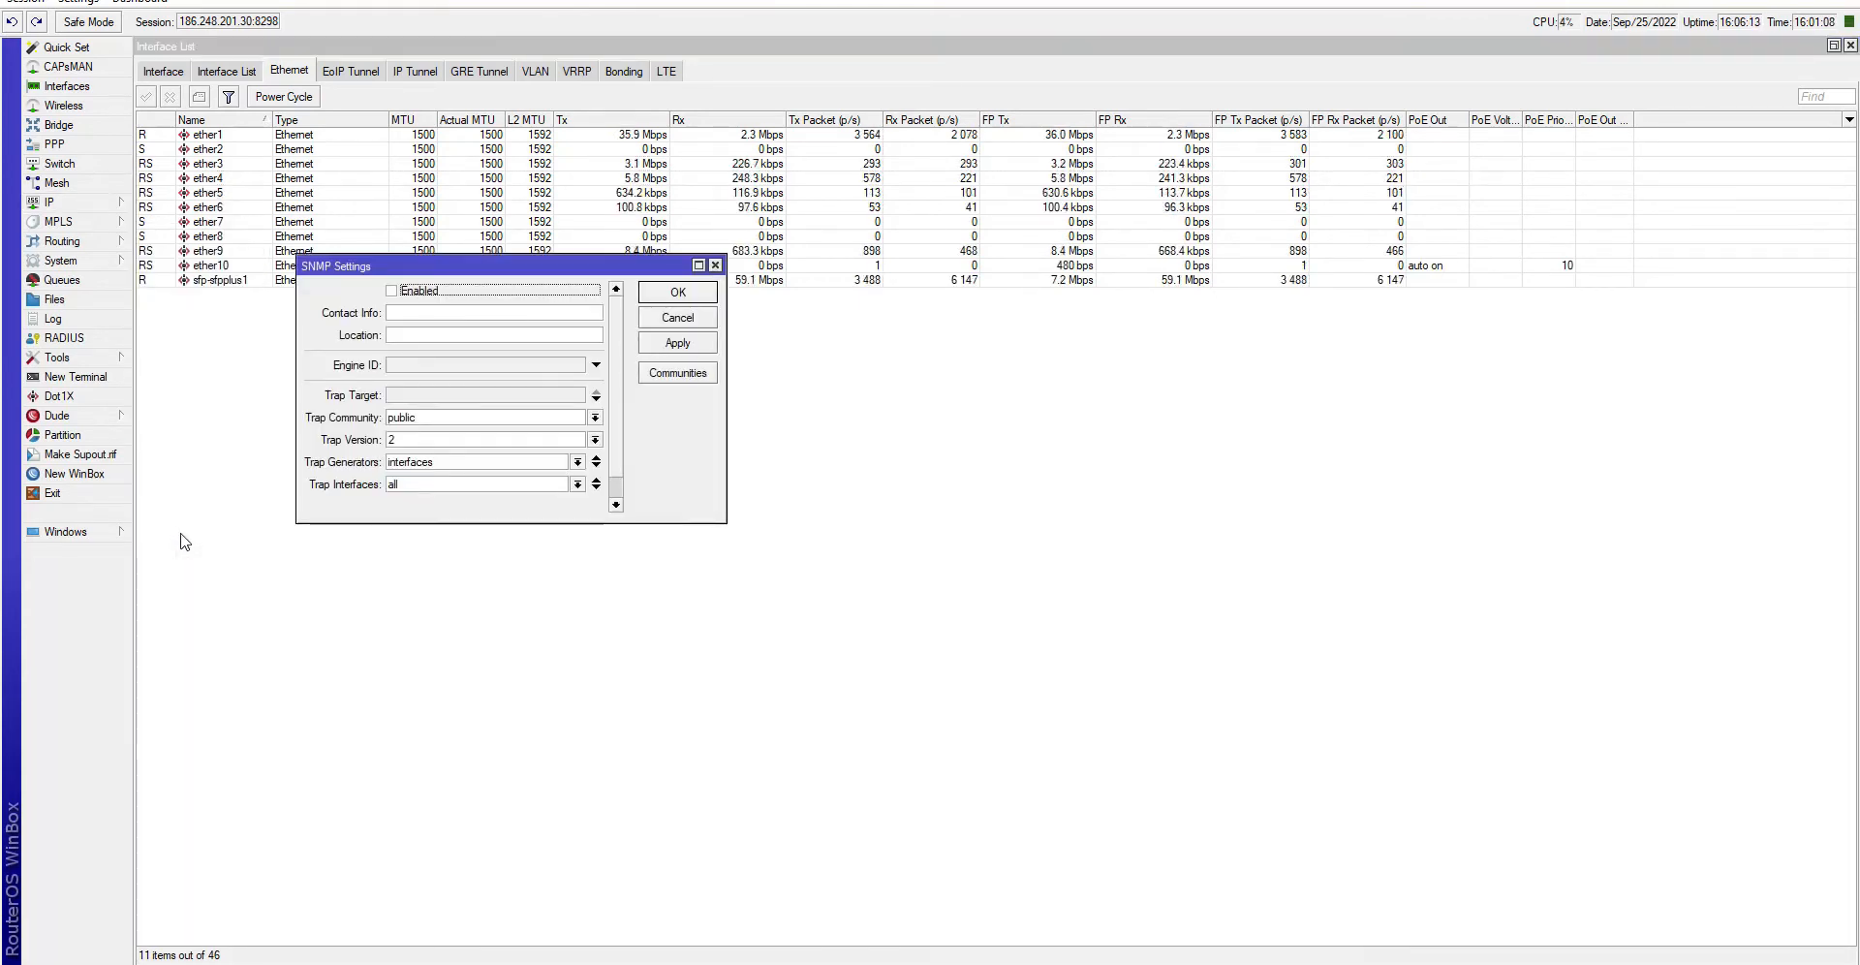
pyautogui.click(392, 290)
pyautogui.click(679, 344)
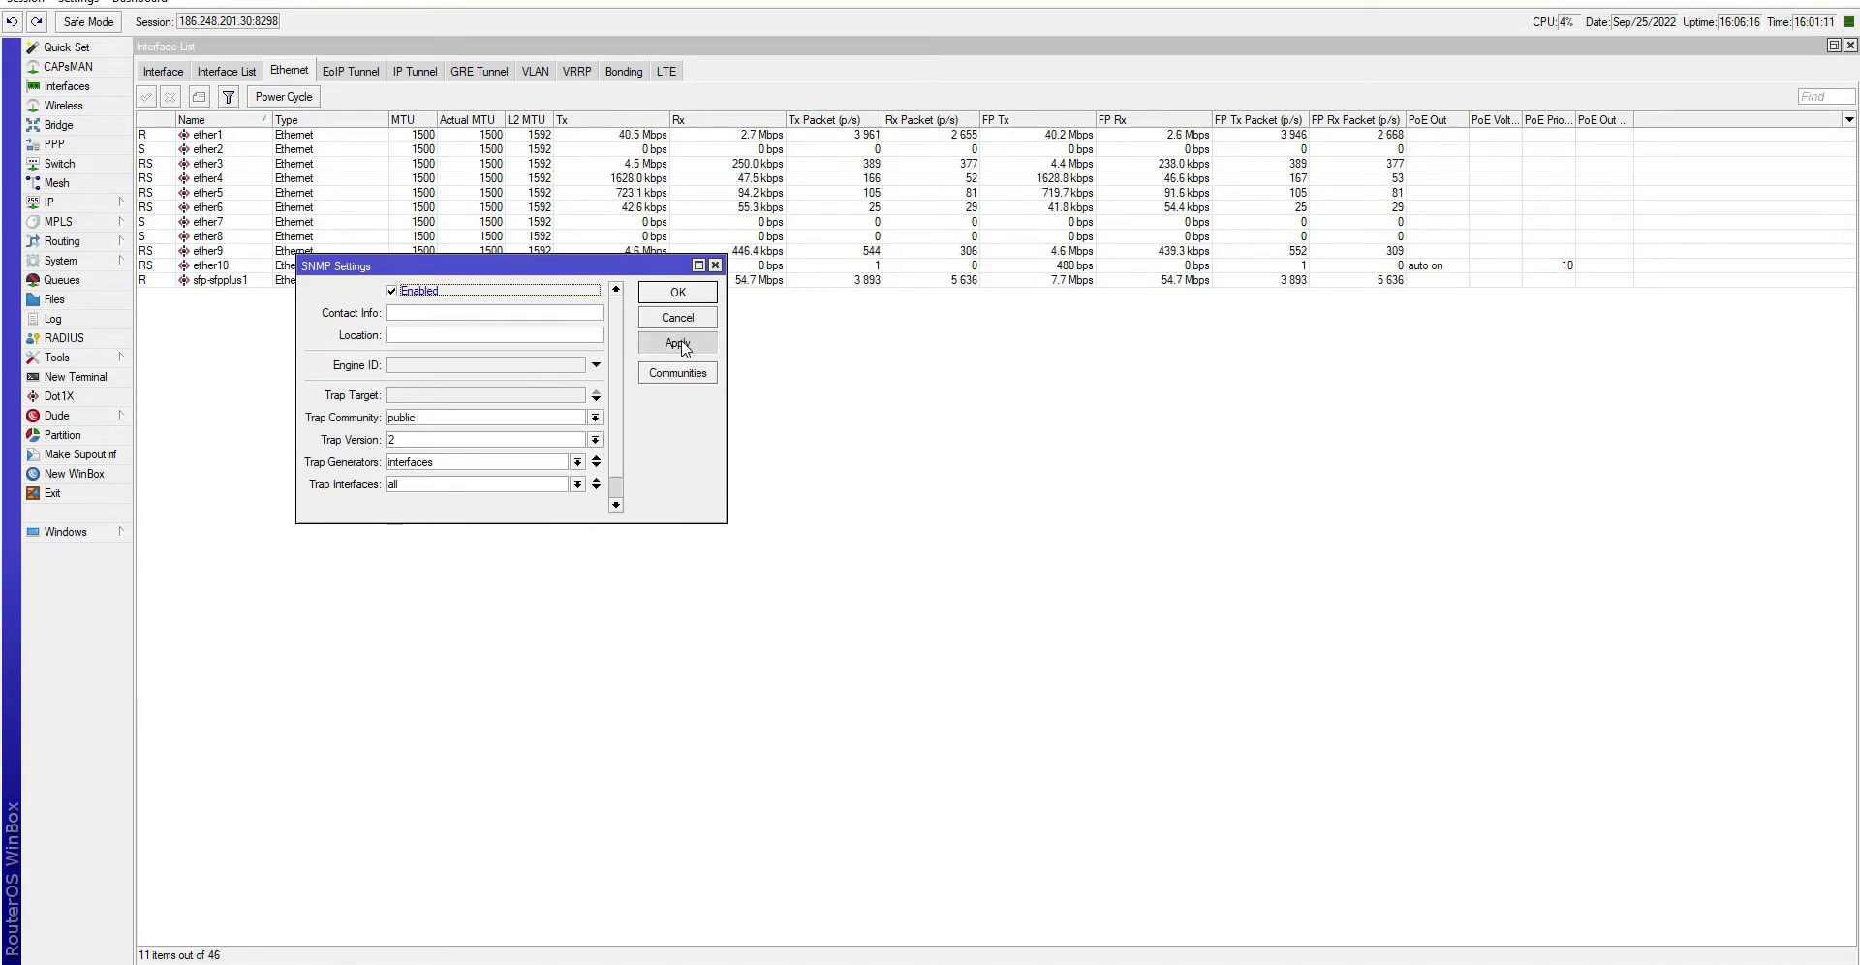
pyautogui.click(678, 374)
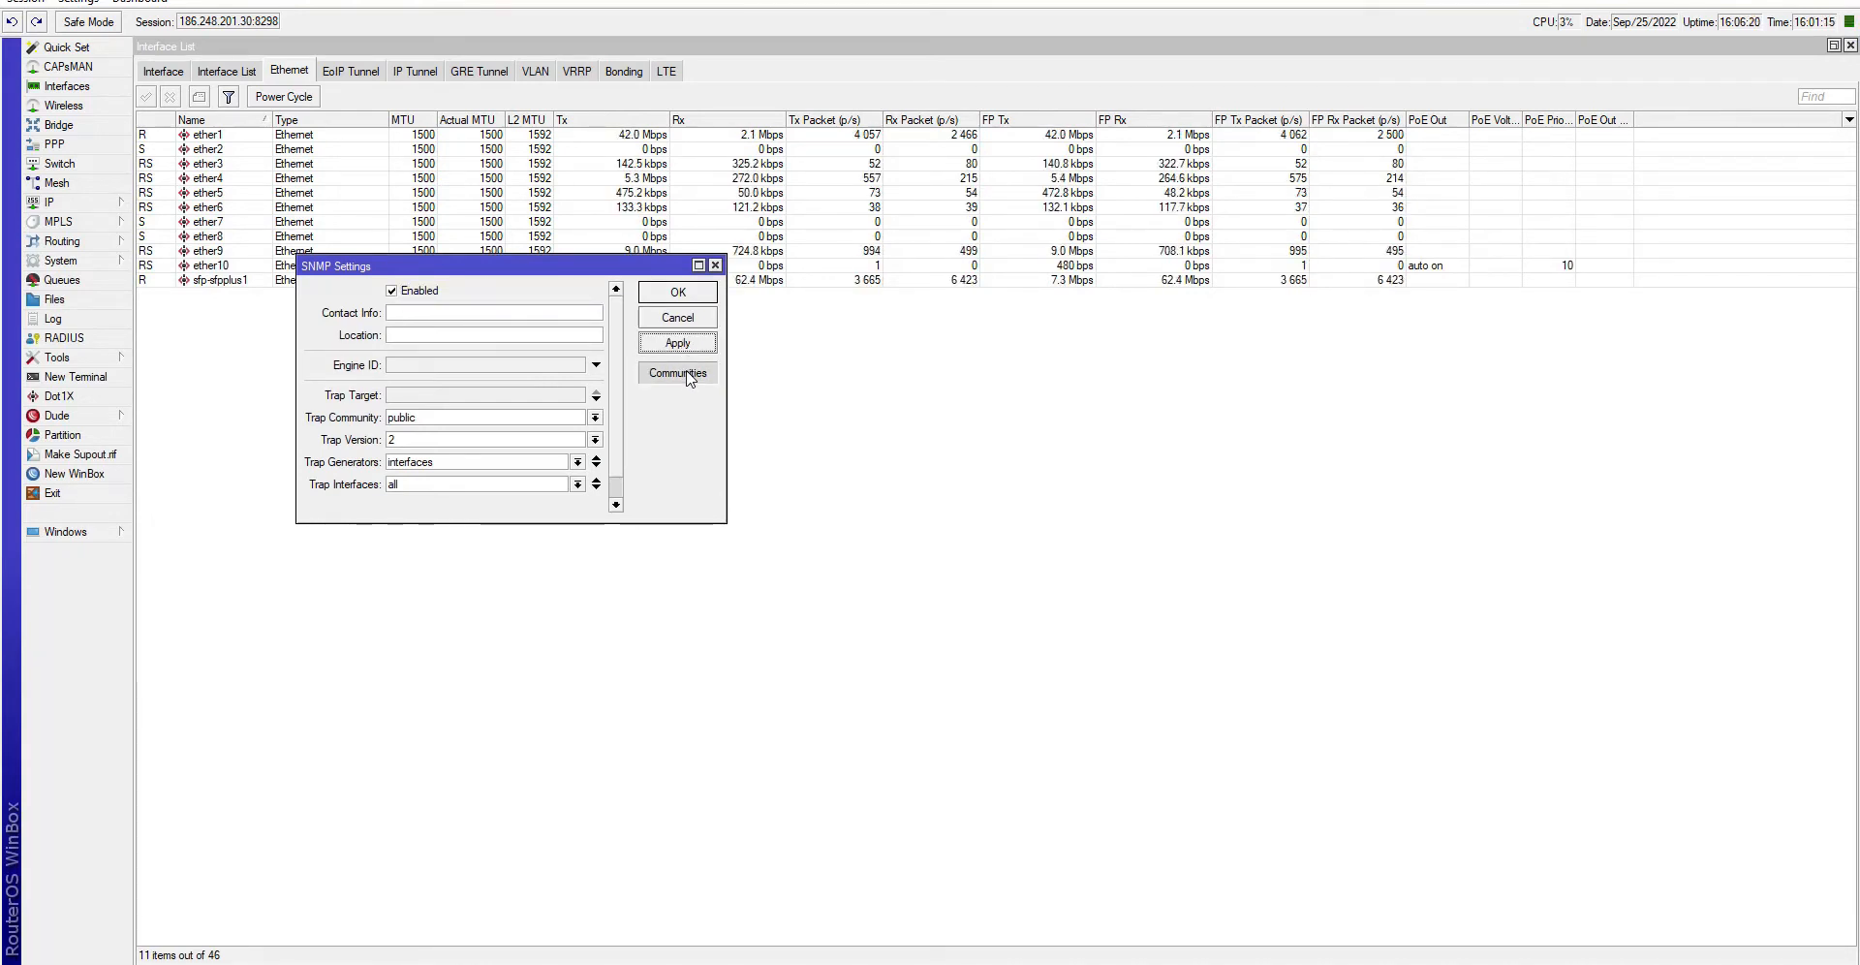
pyautogui.doubleClick(366, 300)
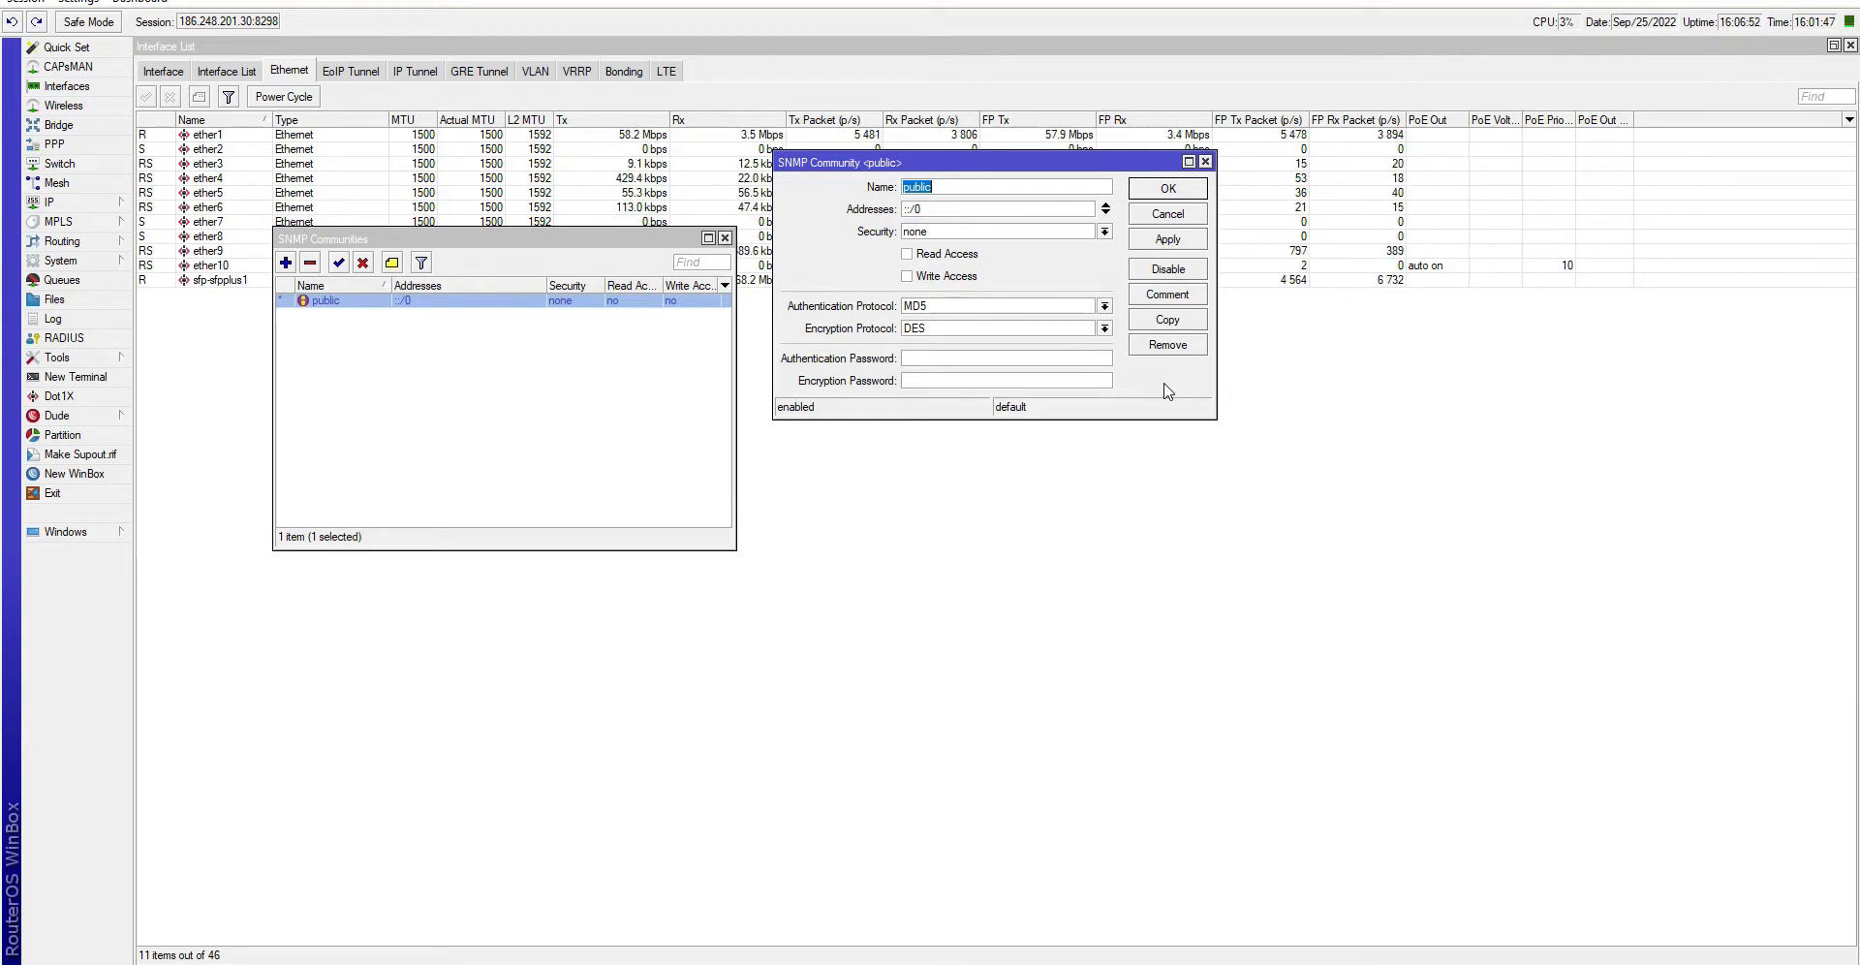
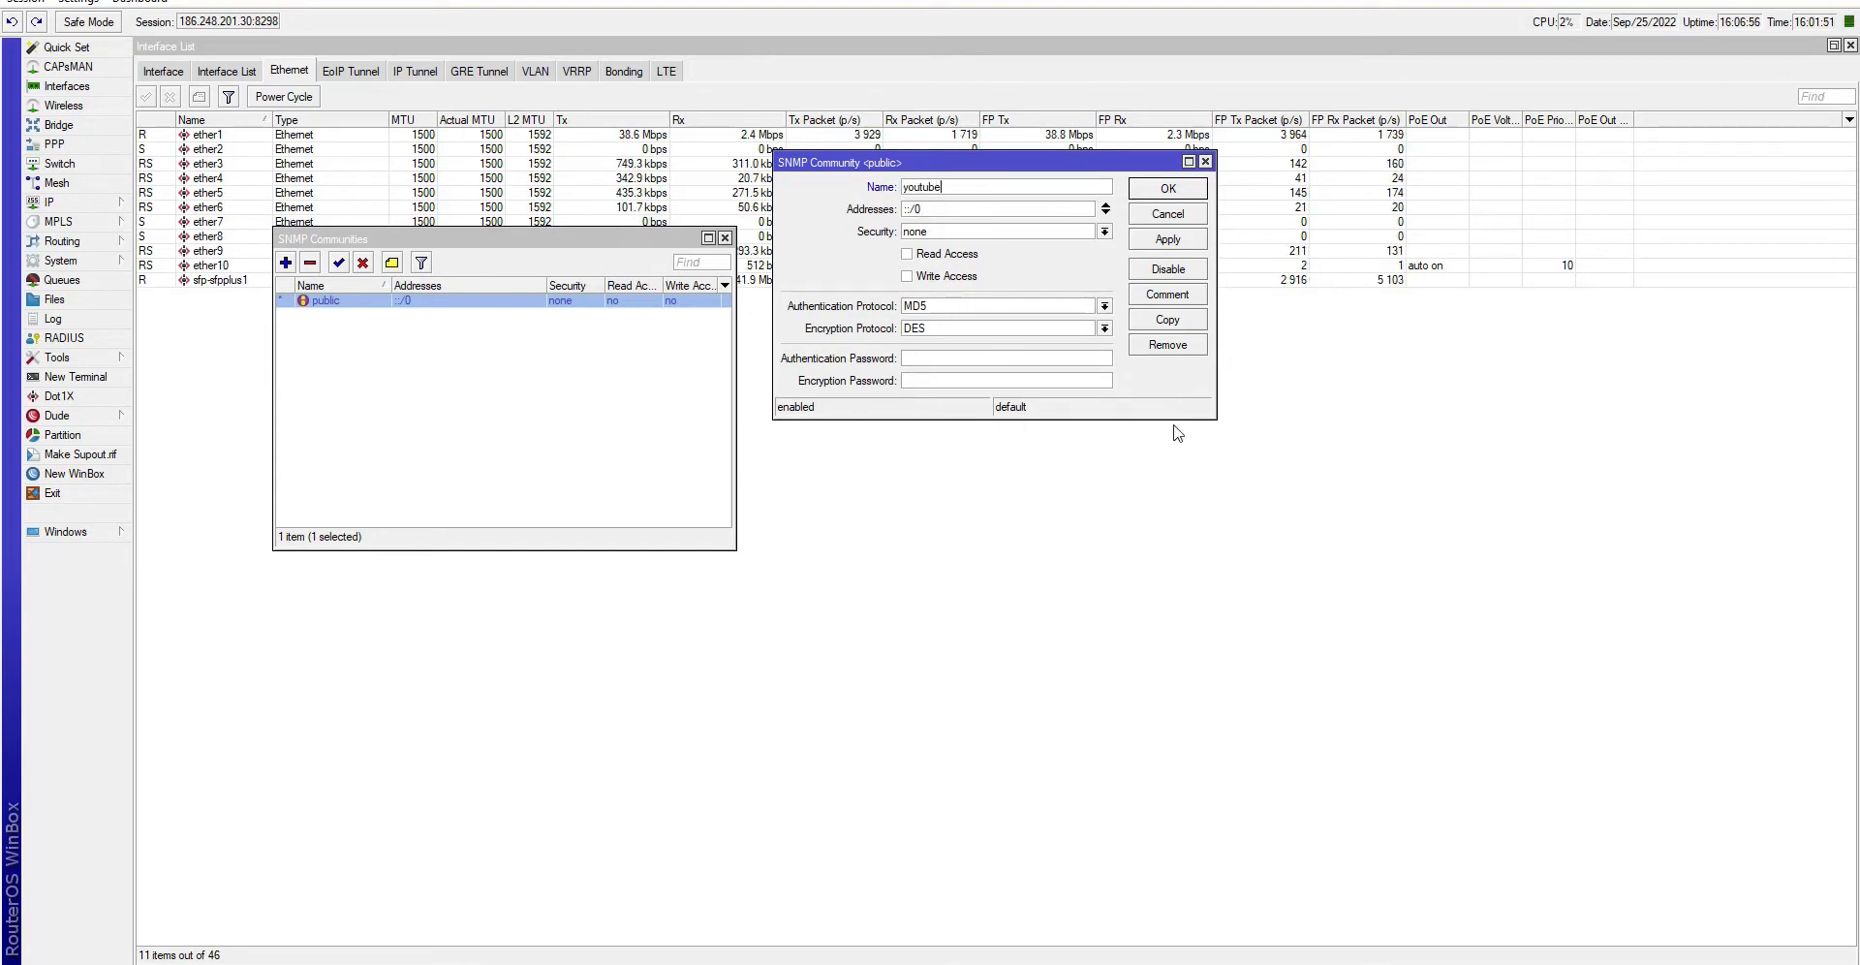
pyautogui.click(945, 253)
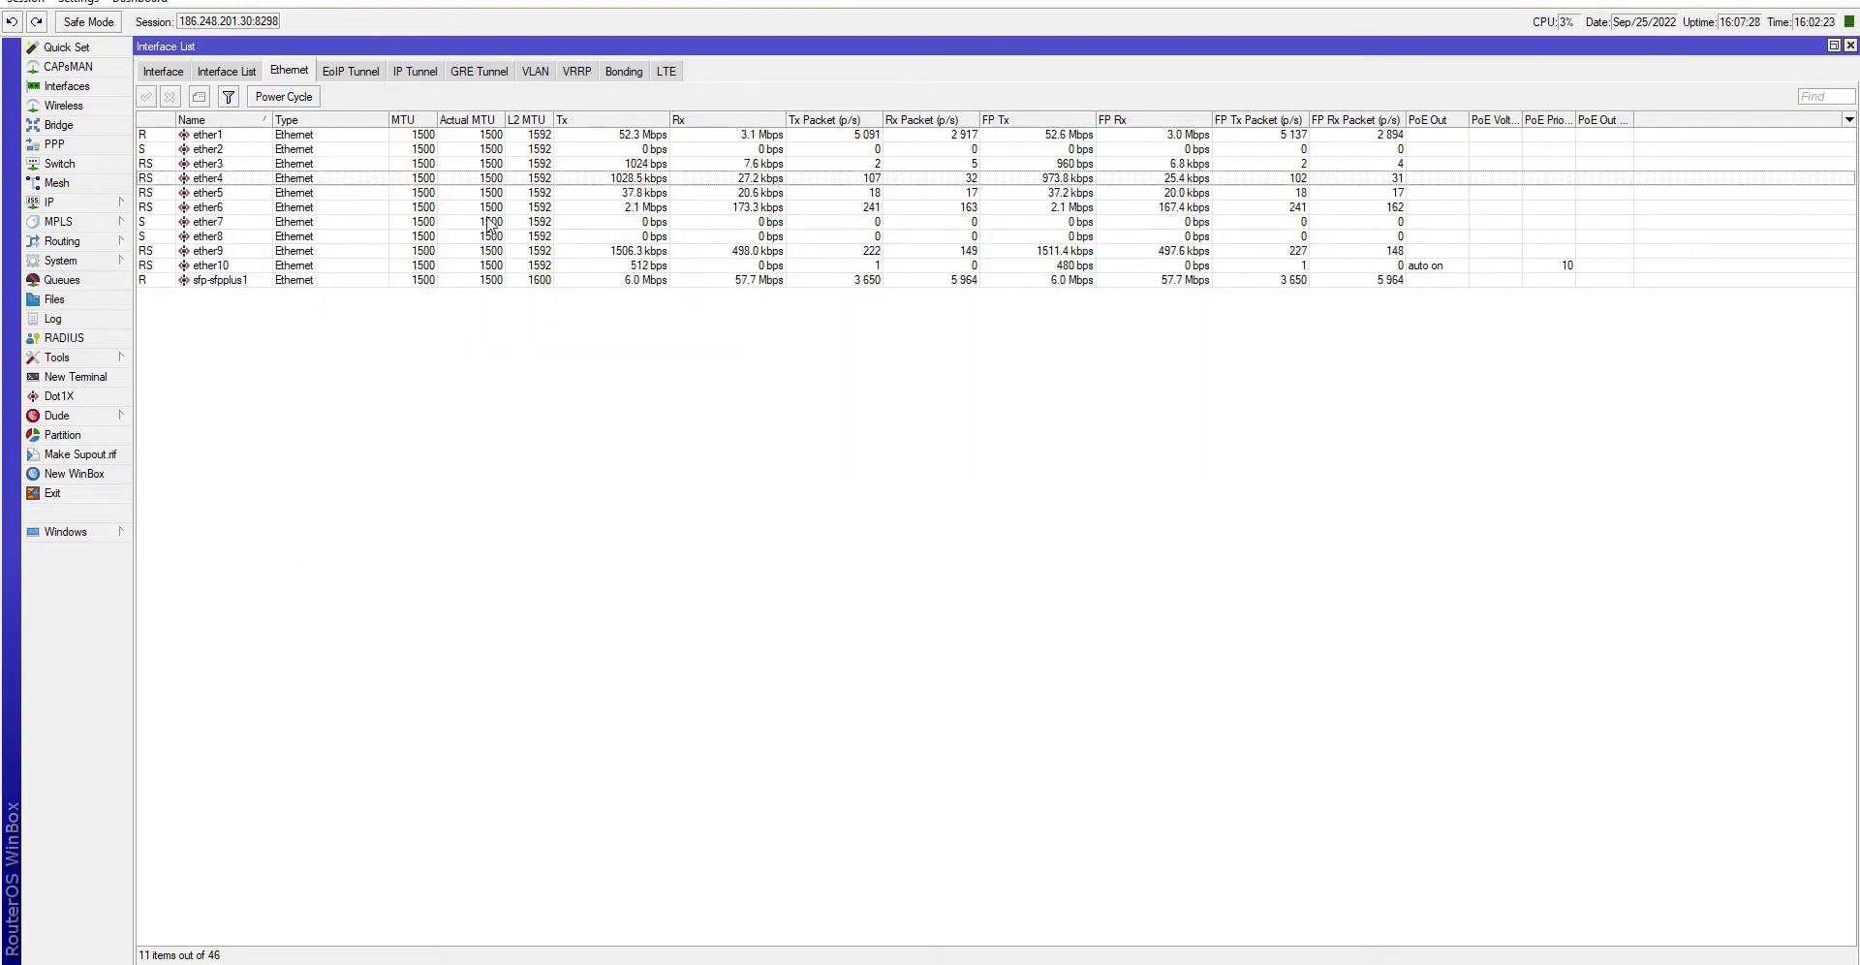
# - Add the comment TESTE VIDEO to the ether4 interface
pyautogui.click(213, 180)
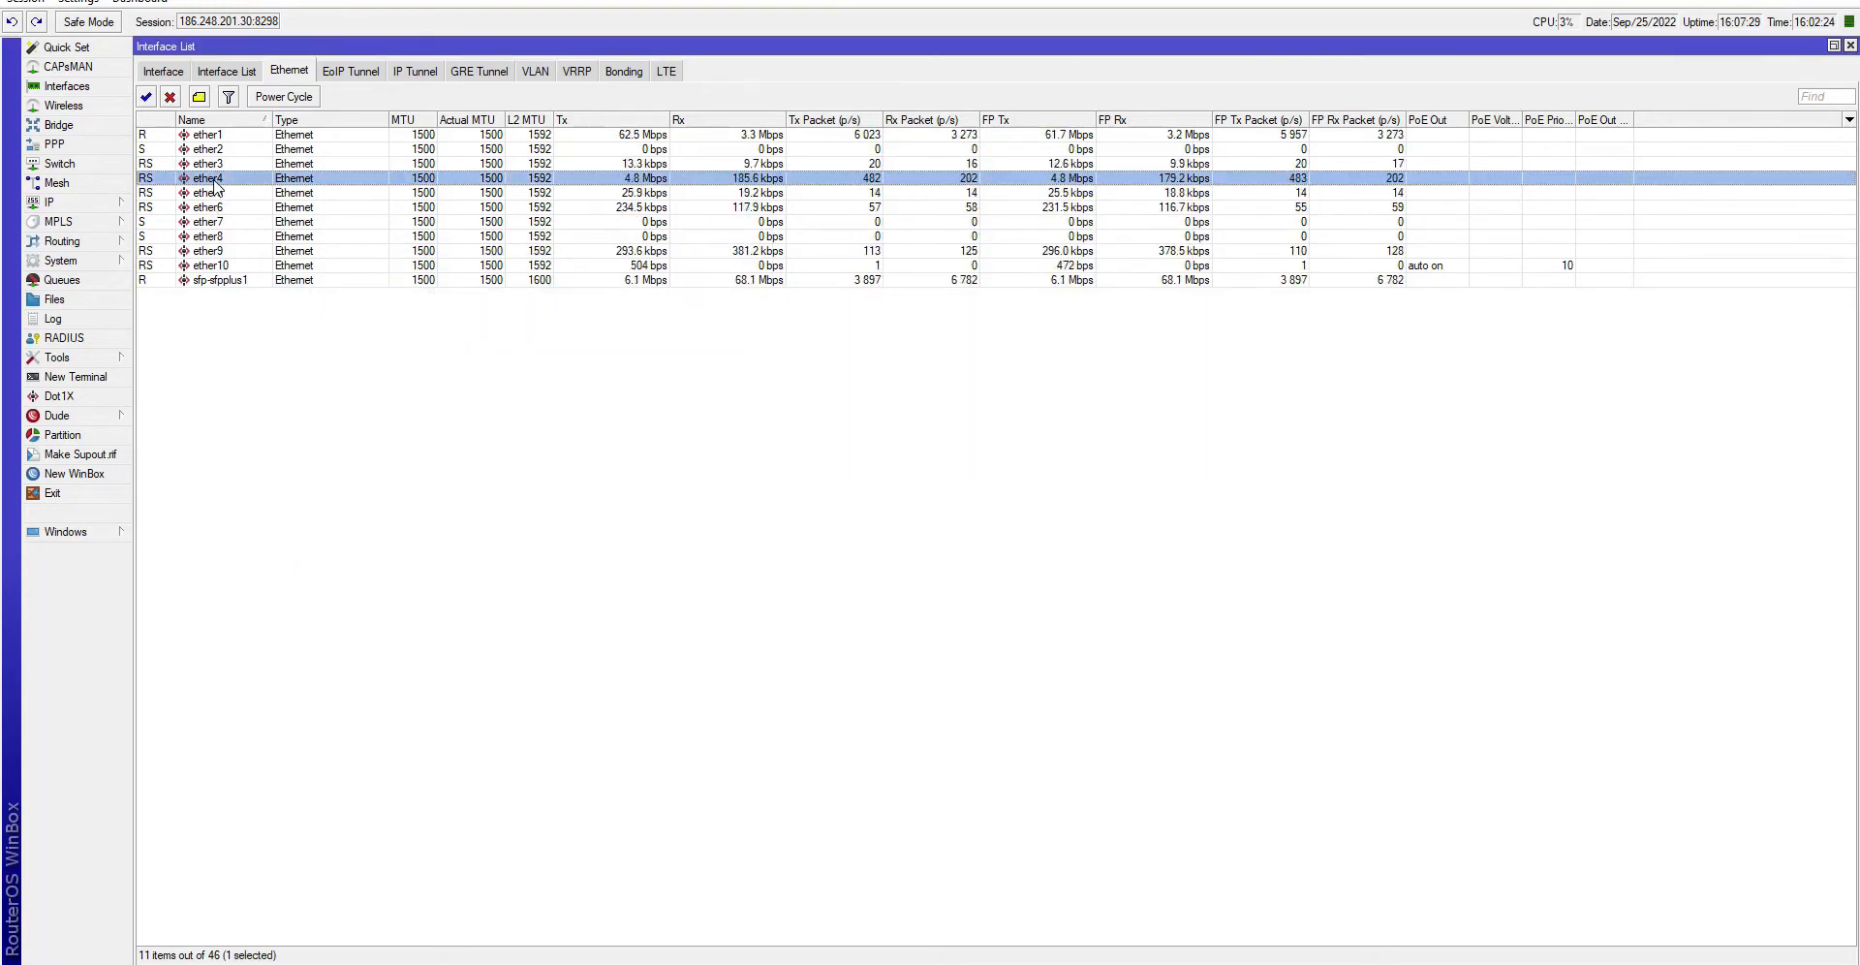
pyautogui.click(201, 97)
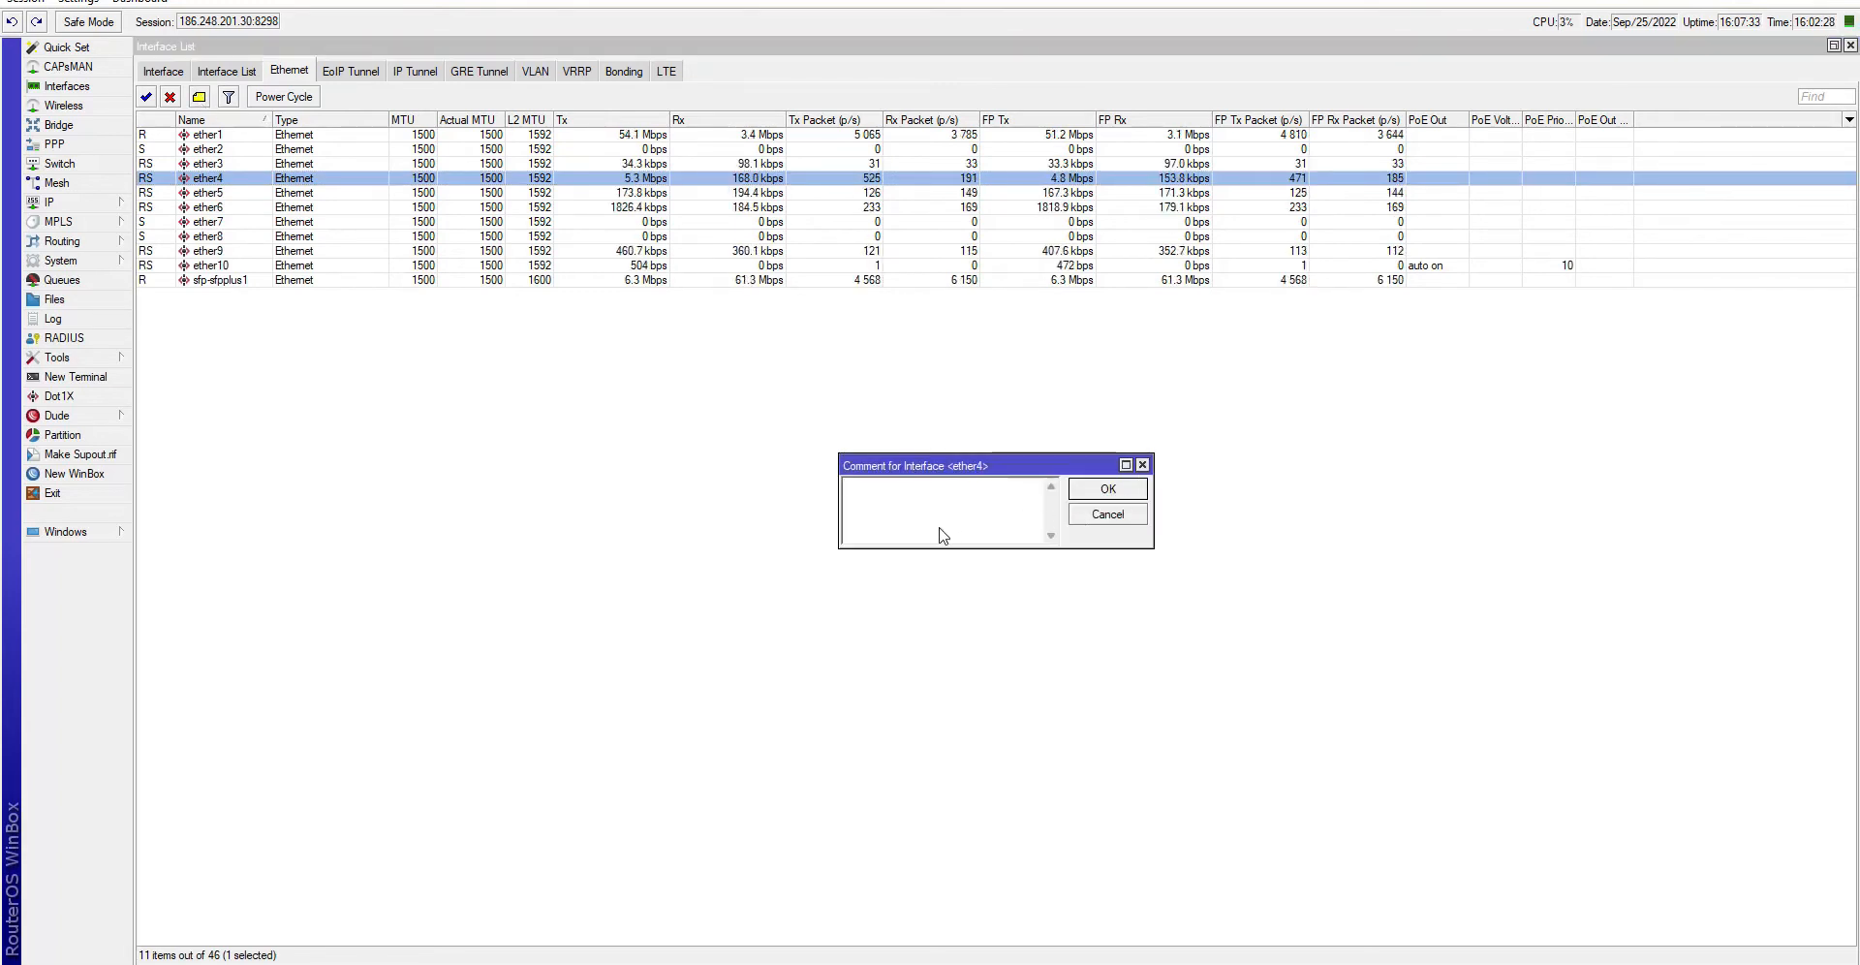
pyautogui.write('TESTE VIDEO')
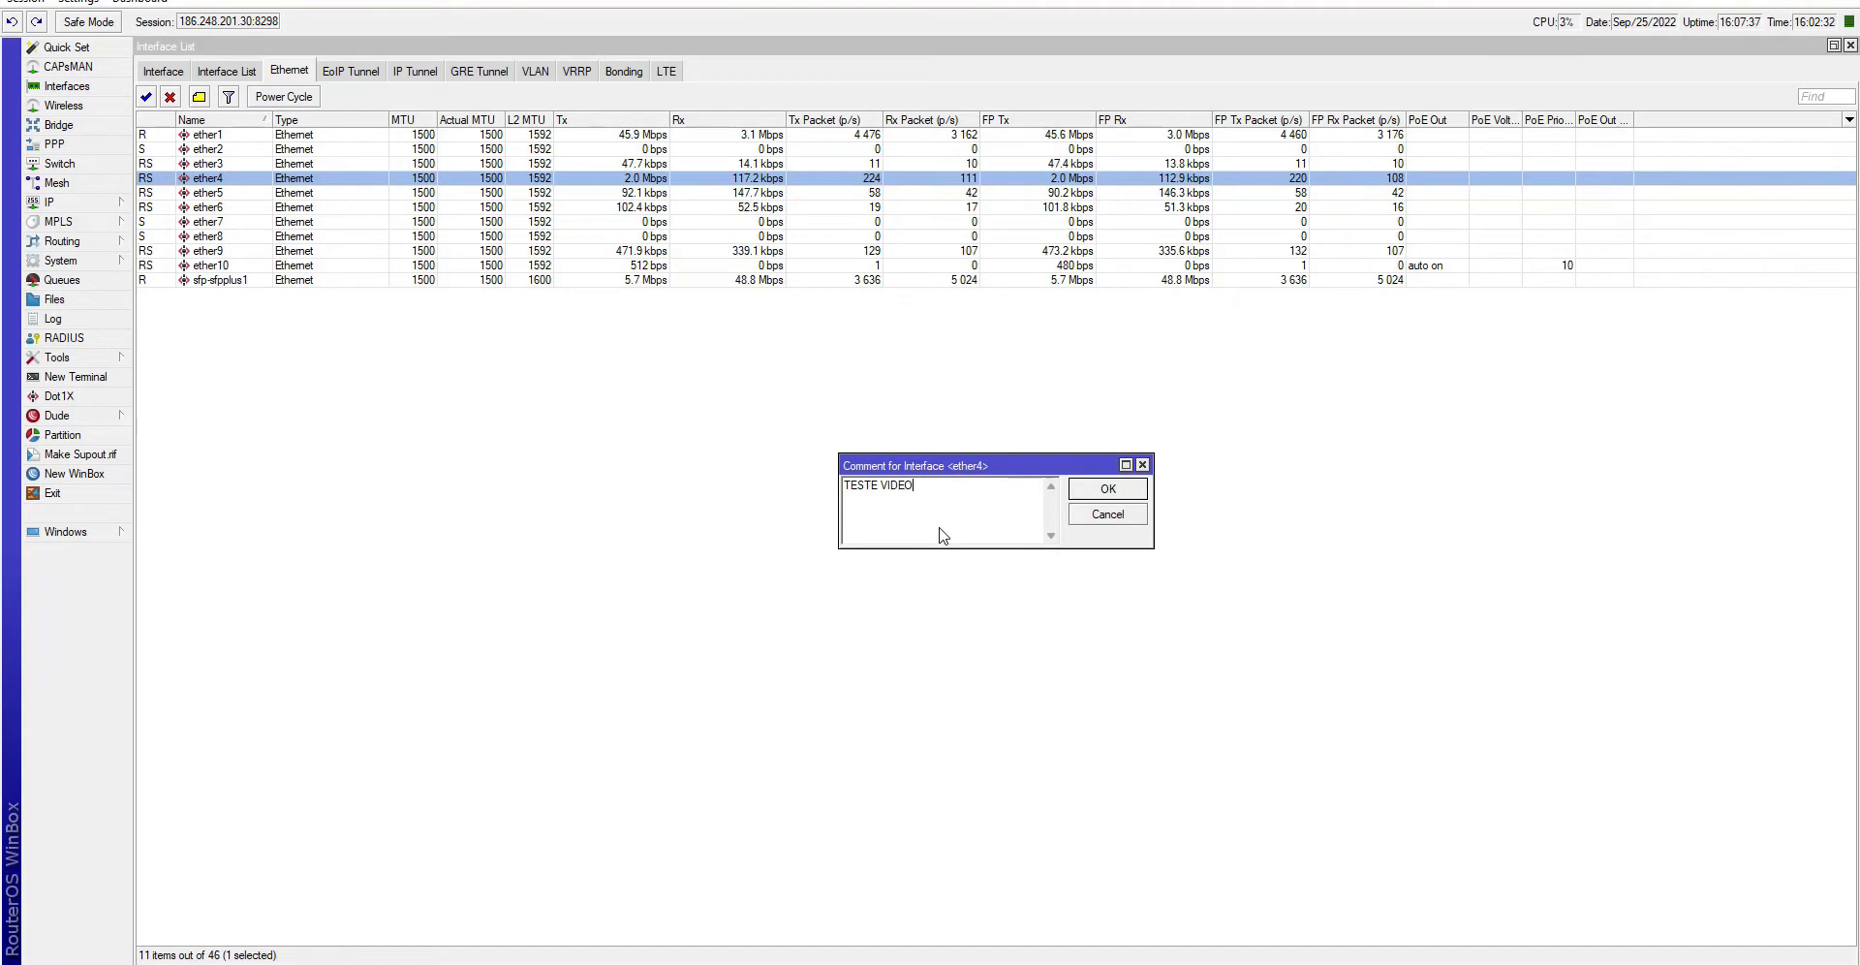
pyautogui.press('Return')
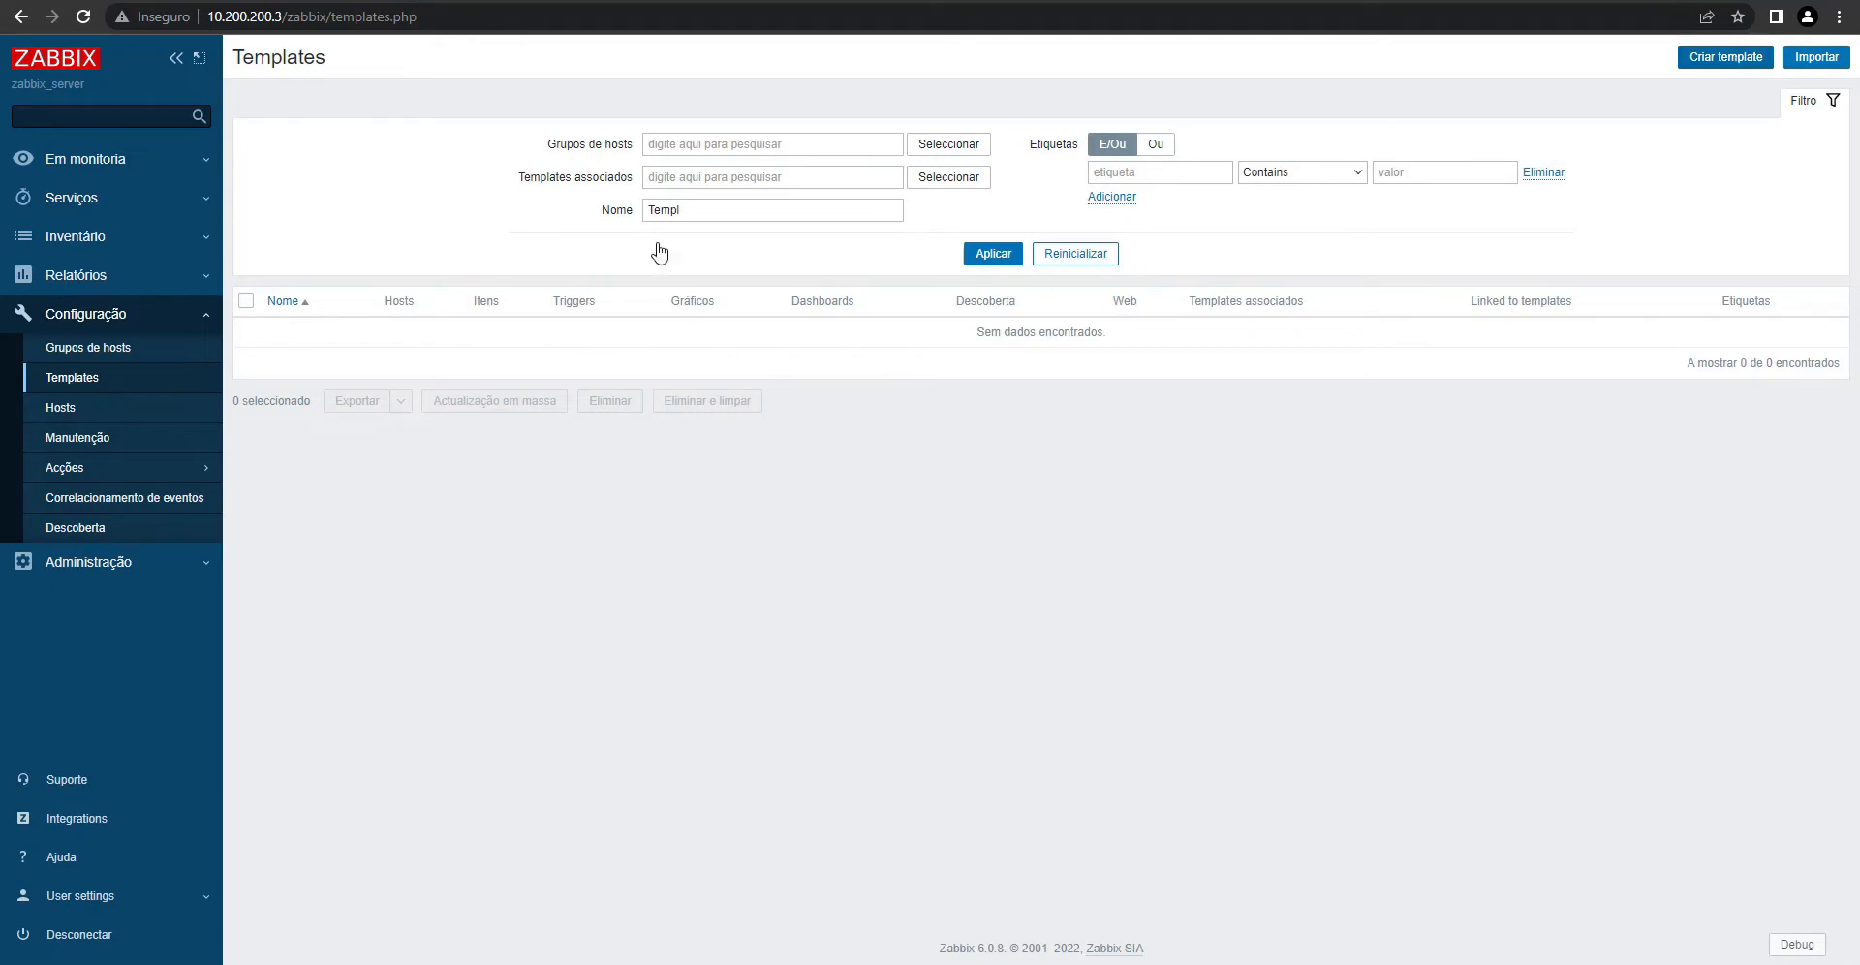
# - Create the template Template Video in a new group VIDEO and save it
pyautogui.click(93, 386)
pyautogui.click(1755, 60)
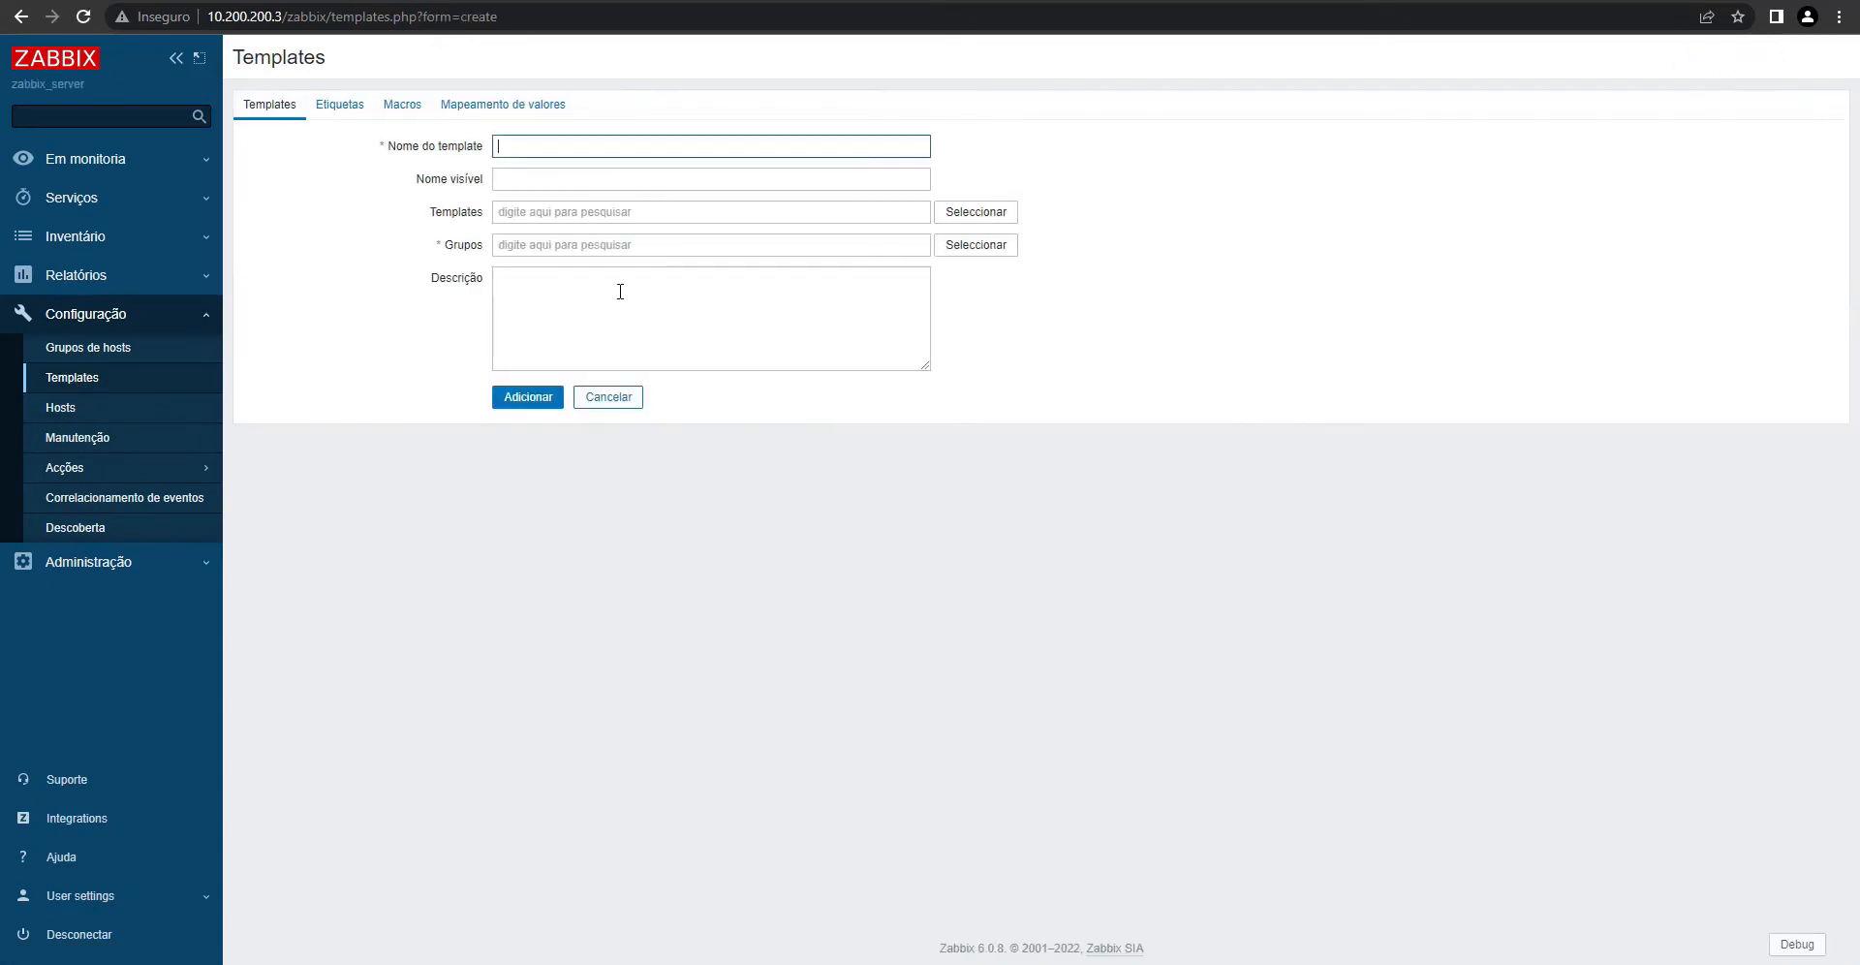
pyautogui.write('Tem')
pyautogui.click(684, 224)
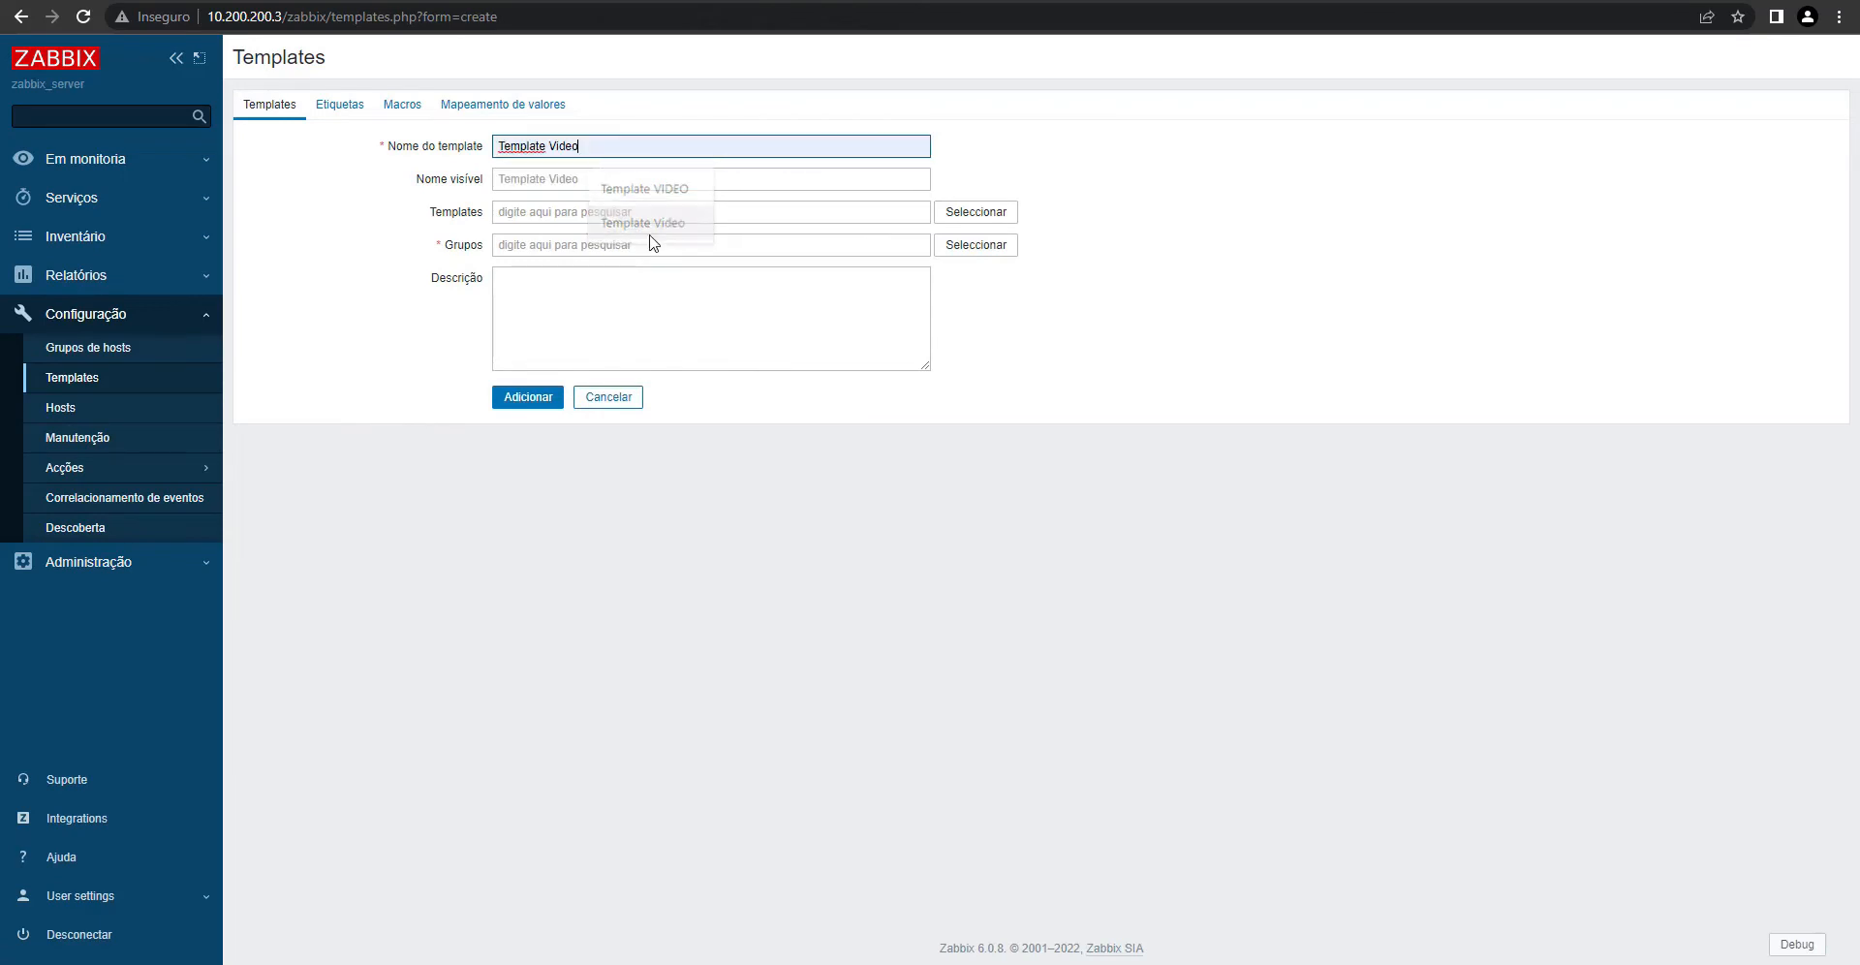
pyautogui.click(539, 244)
pyautogui.write('VIDEO')
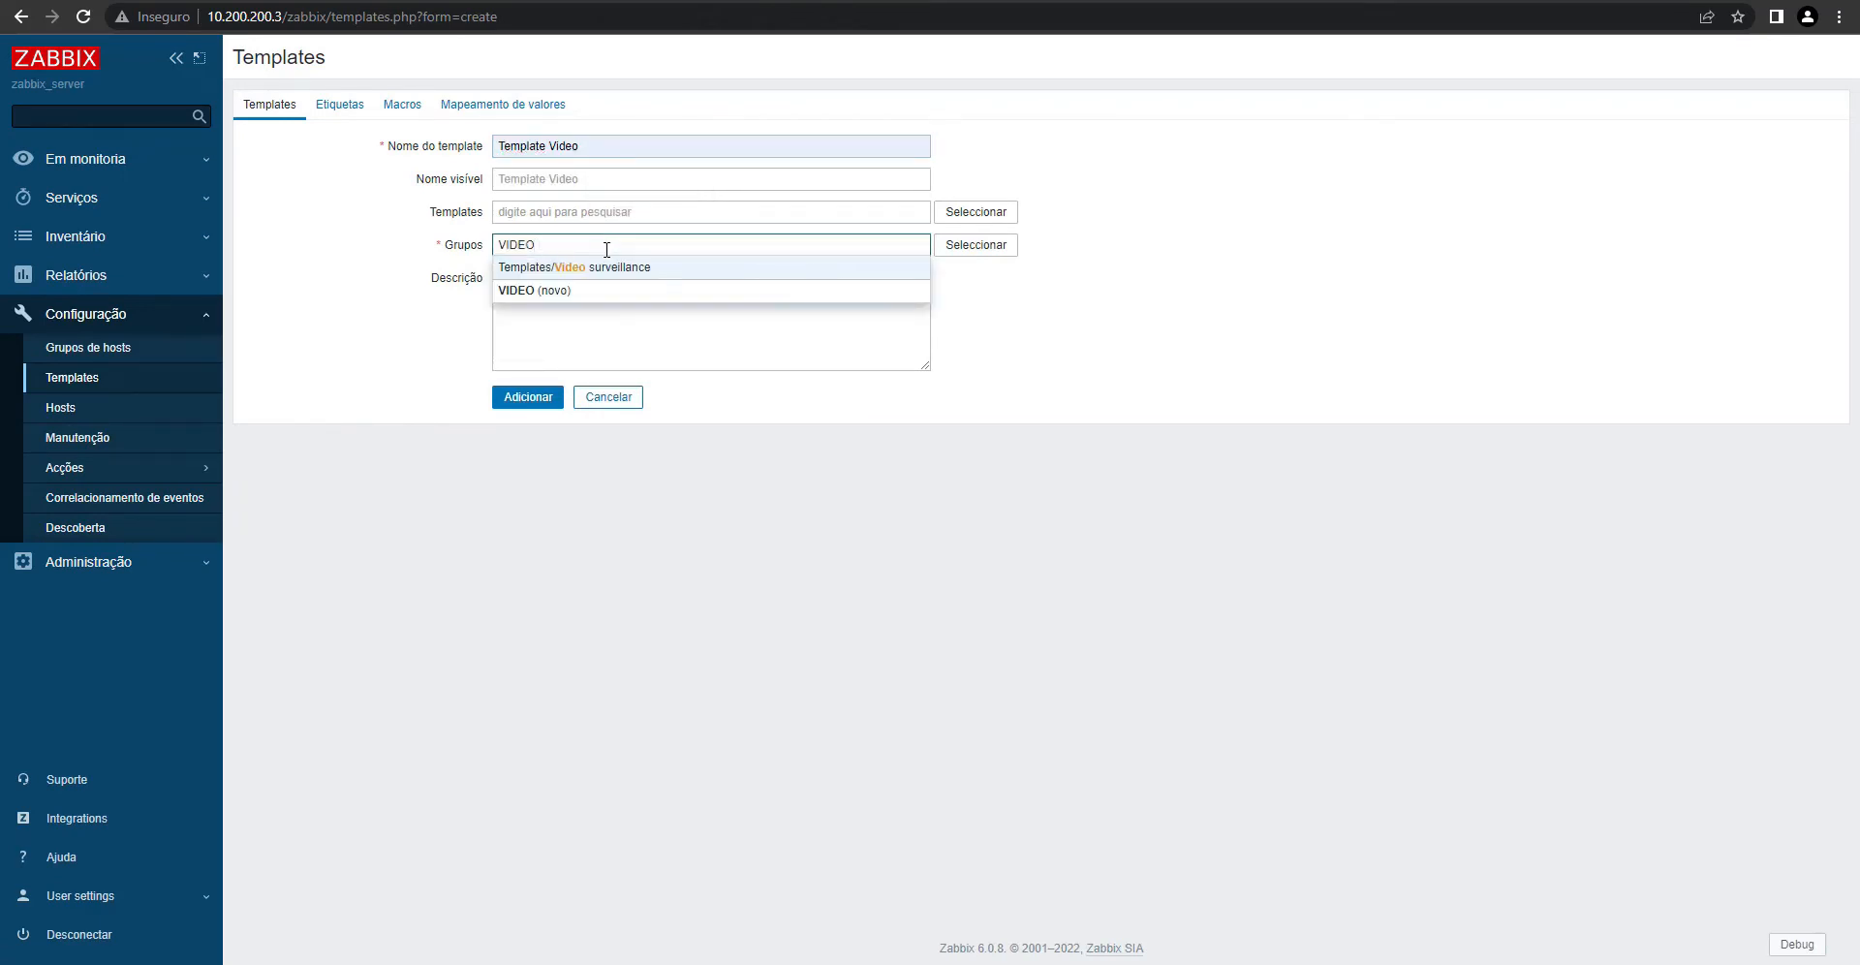
pyautogui.click(524, 292)
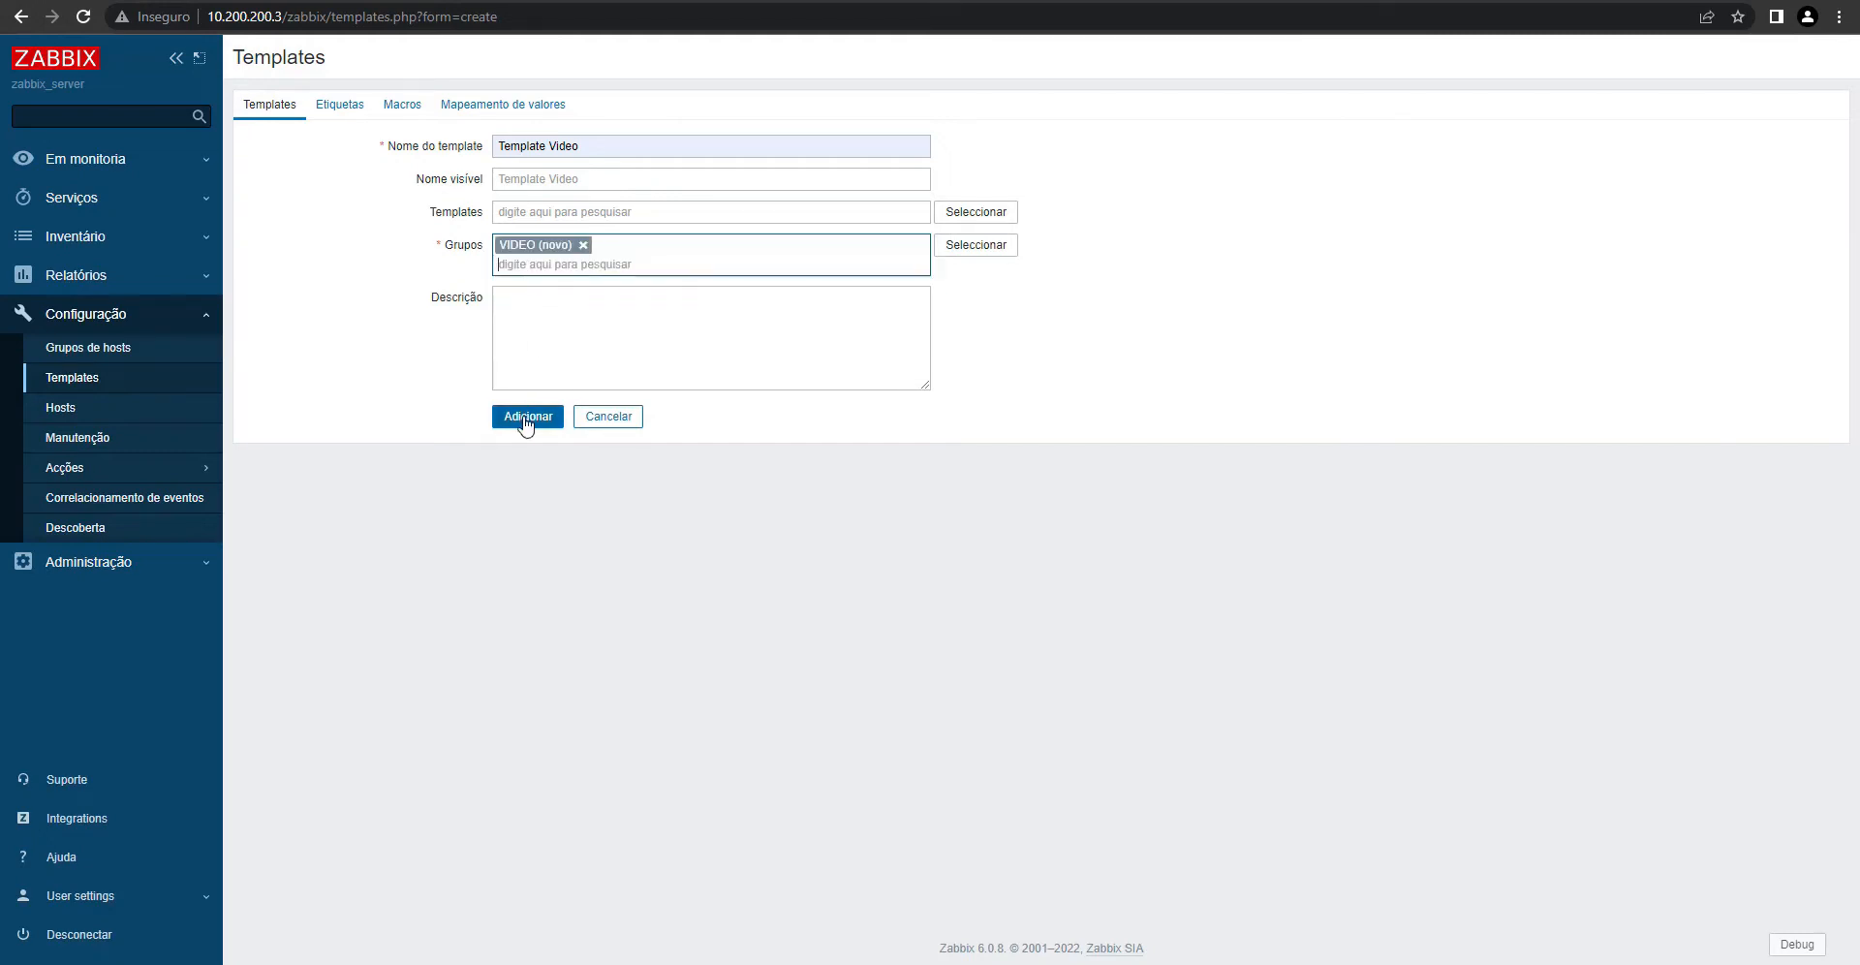
pyautogui.click(528, 399)
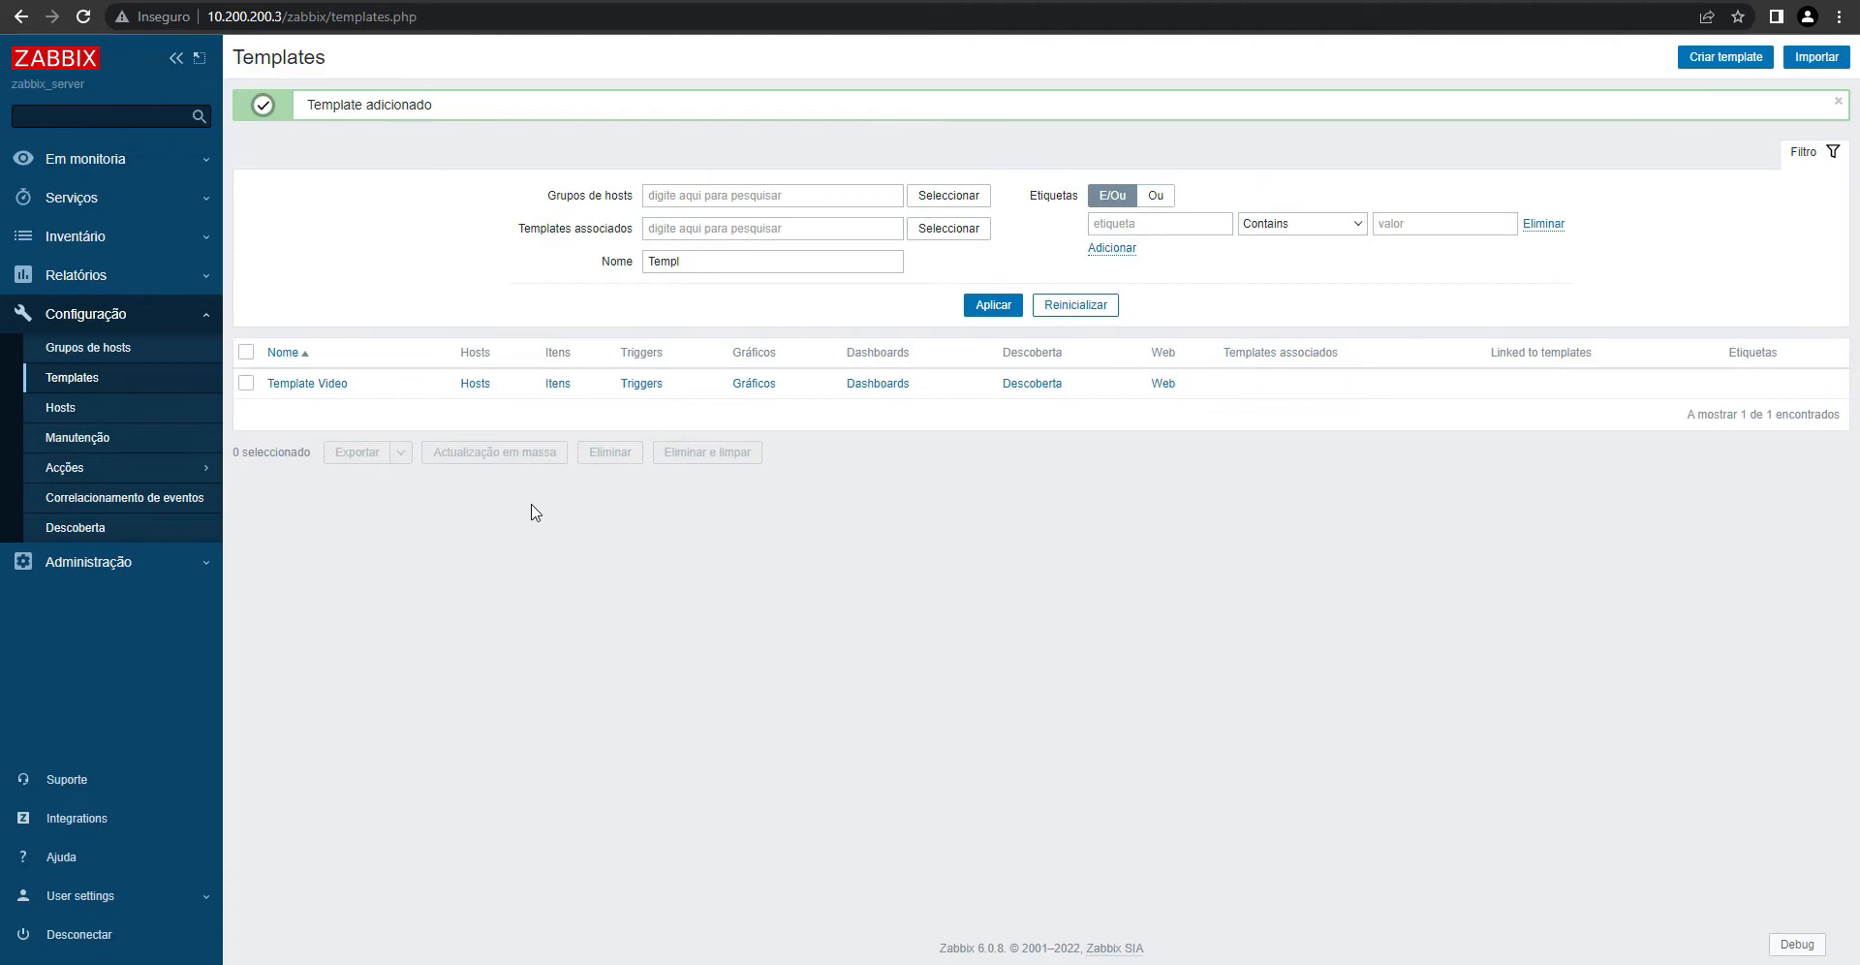
# - Start a new Zabbix host named RB Mikrotik
pyautogui.click(55, 415)
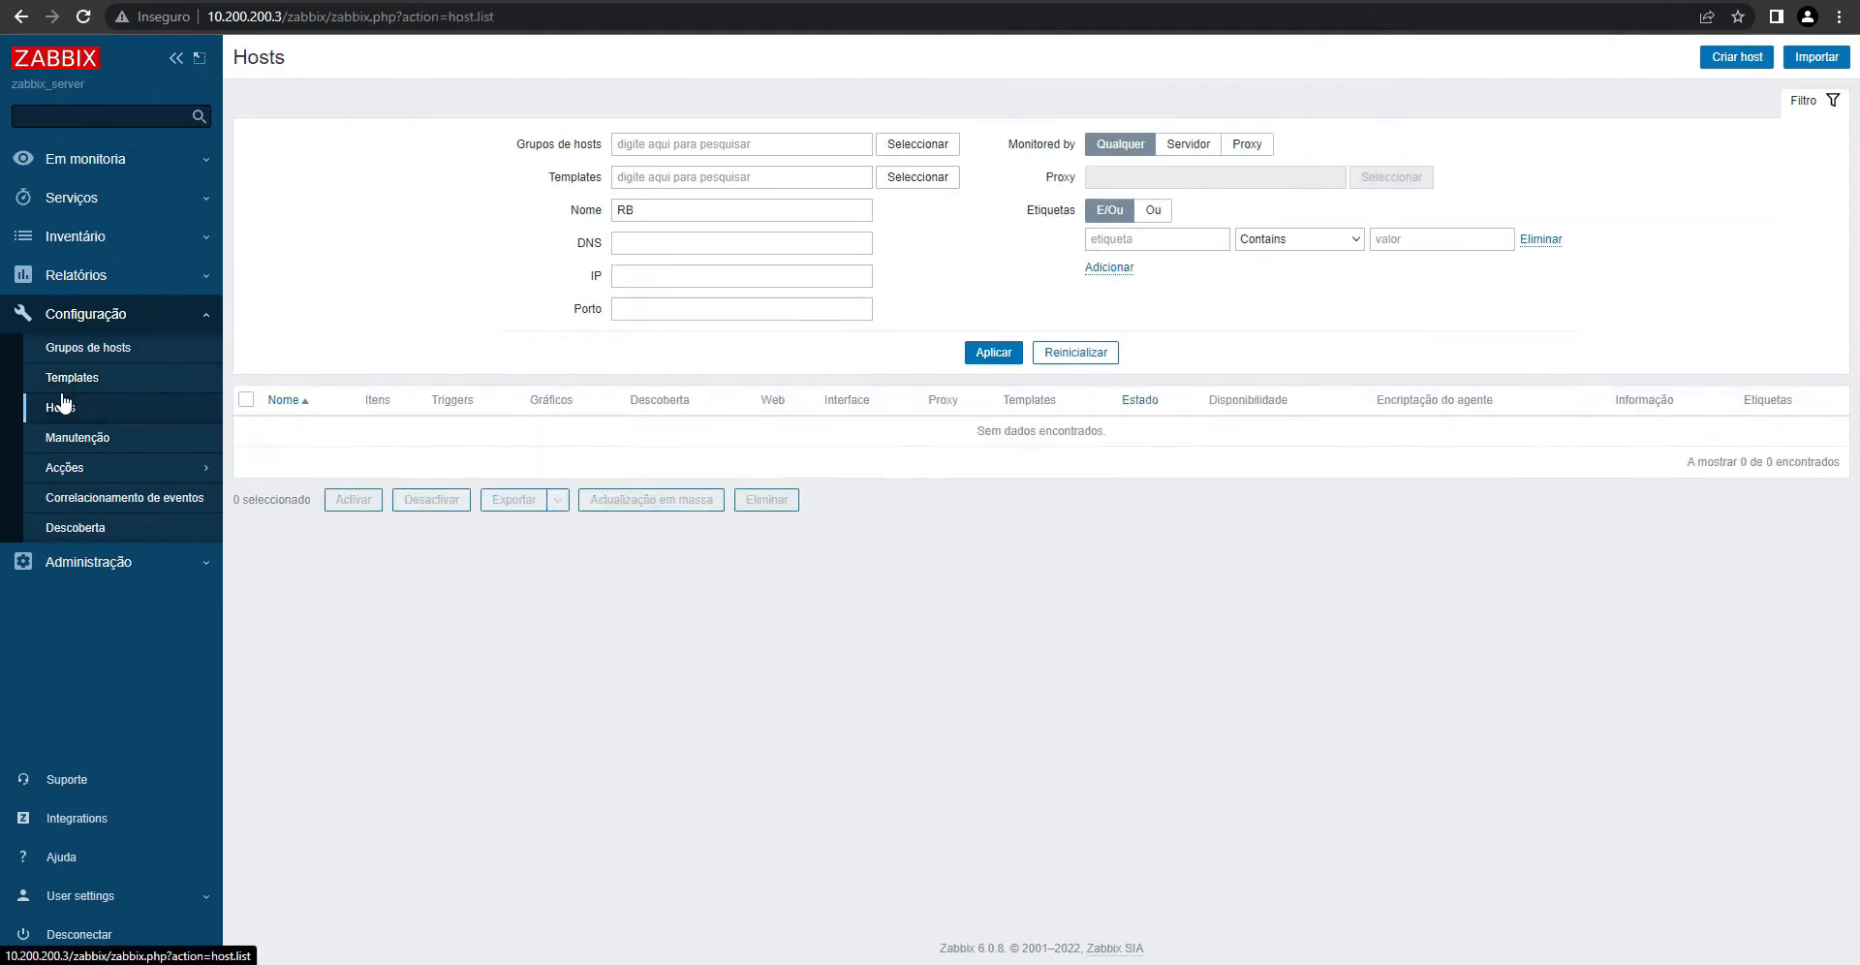
pyautogui.click(1723, 58)
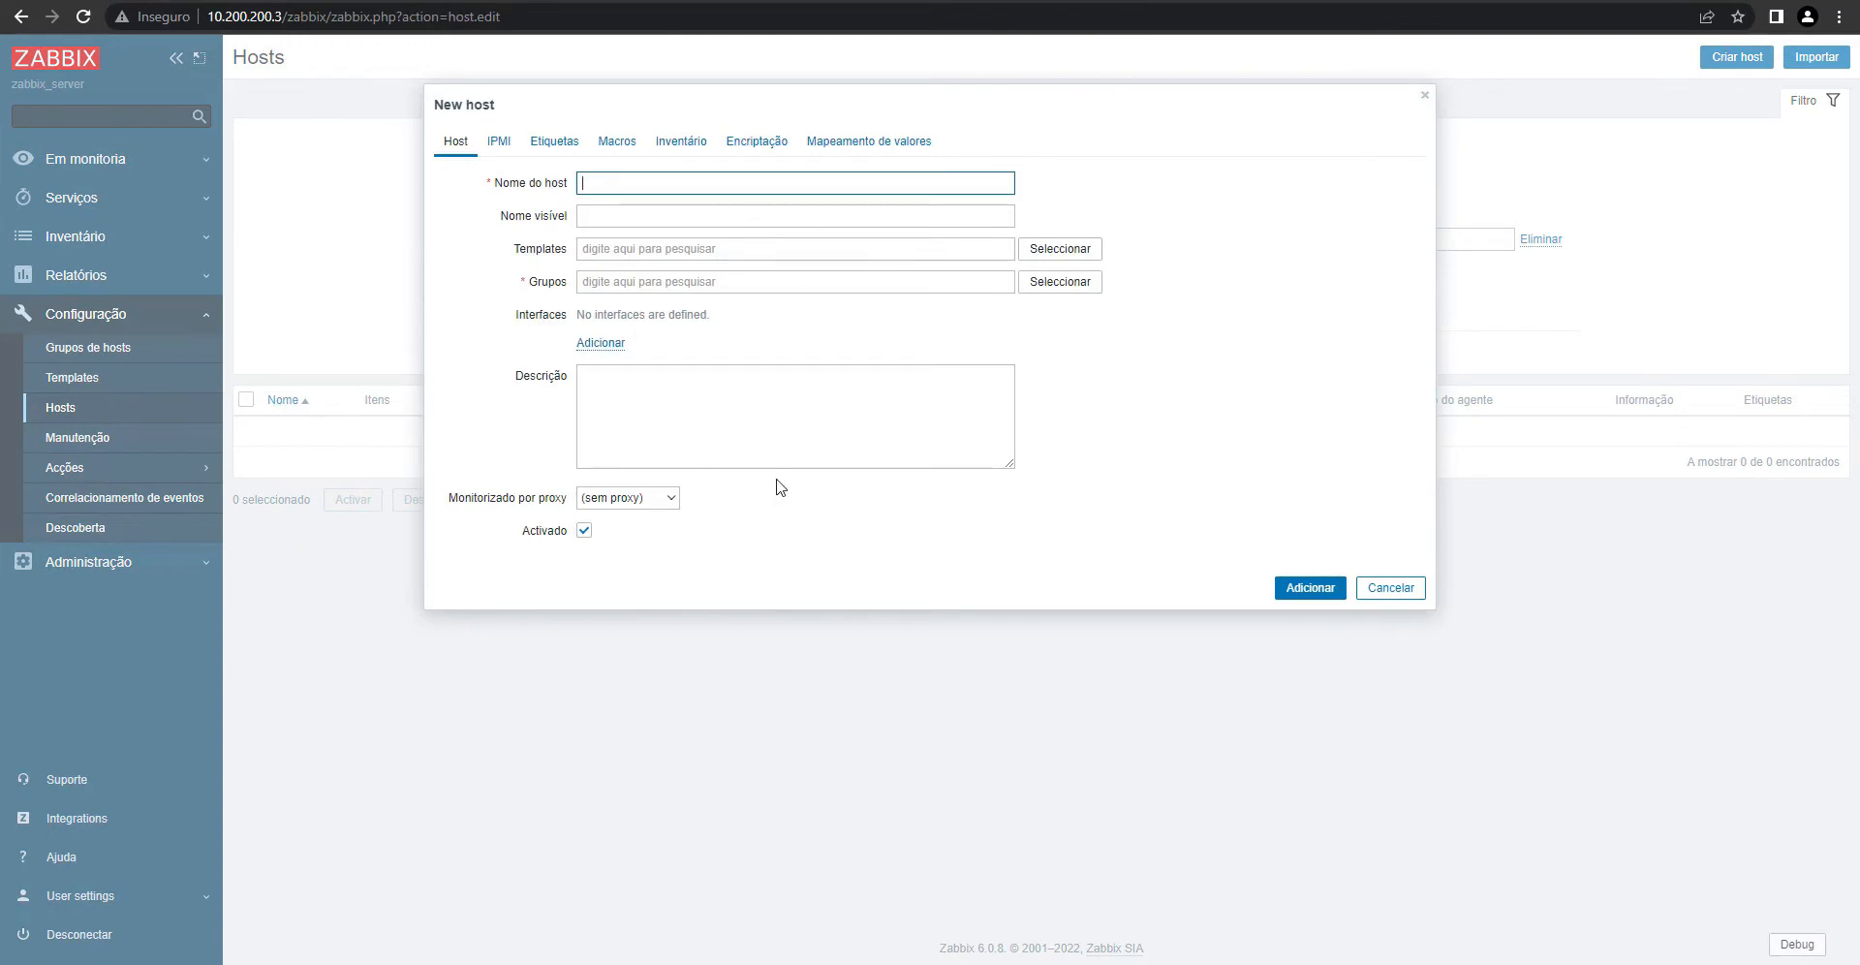
pyautogui.write('RB Mikrotik')
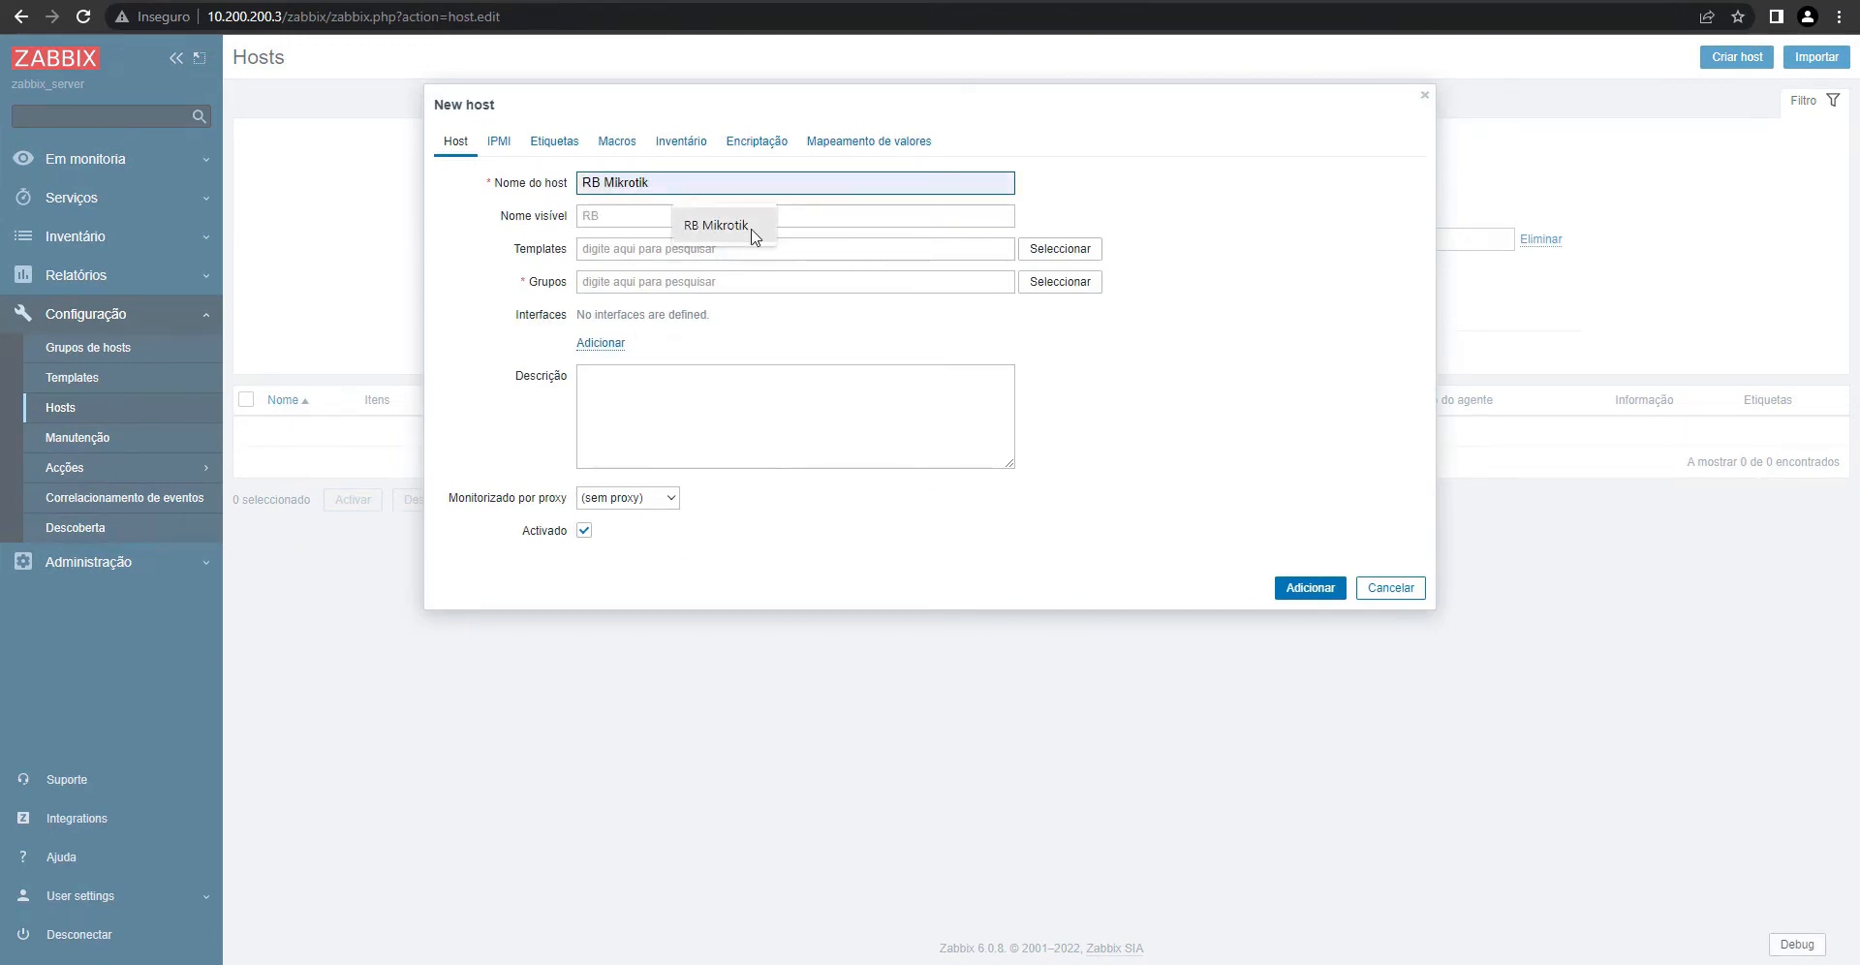
pyautogui.click(753, 228)
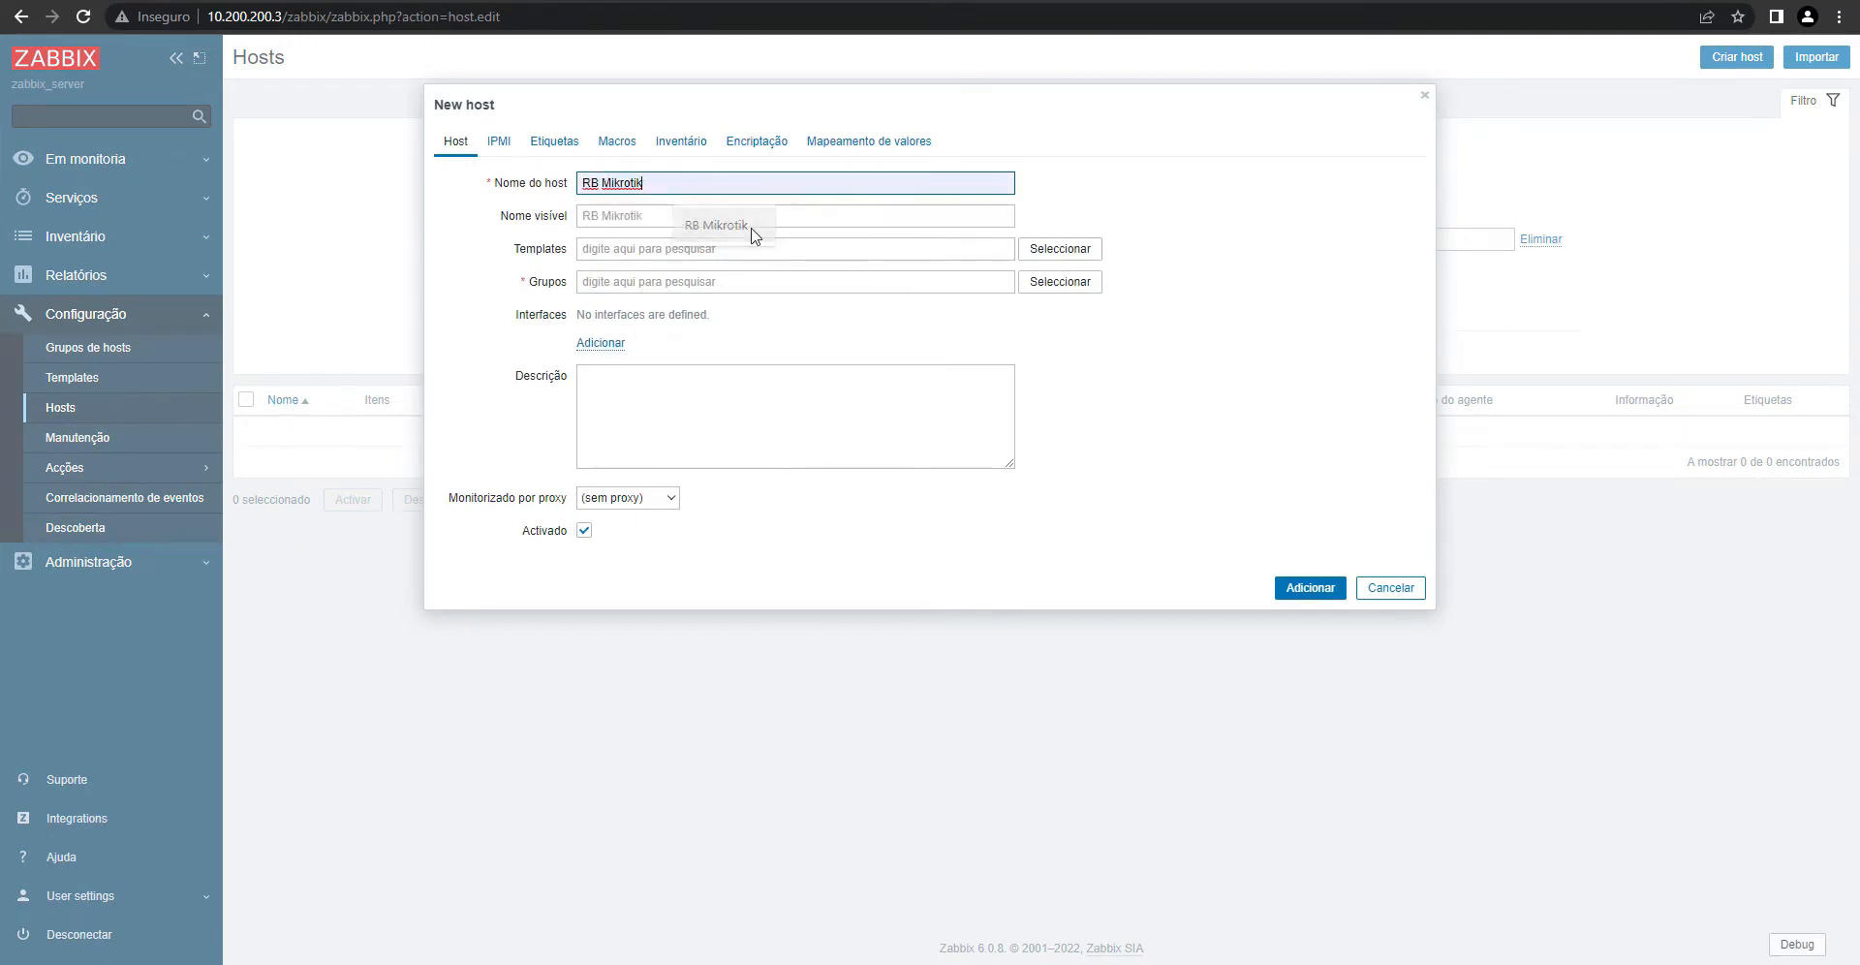
# - Link Template Video to the host and place it in the VIDEO group
pyautogui.click(656, 258)
pyautogui.write('Tem')
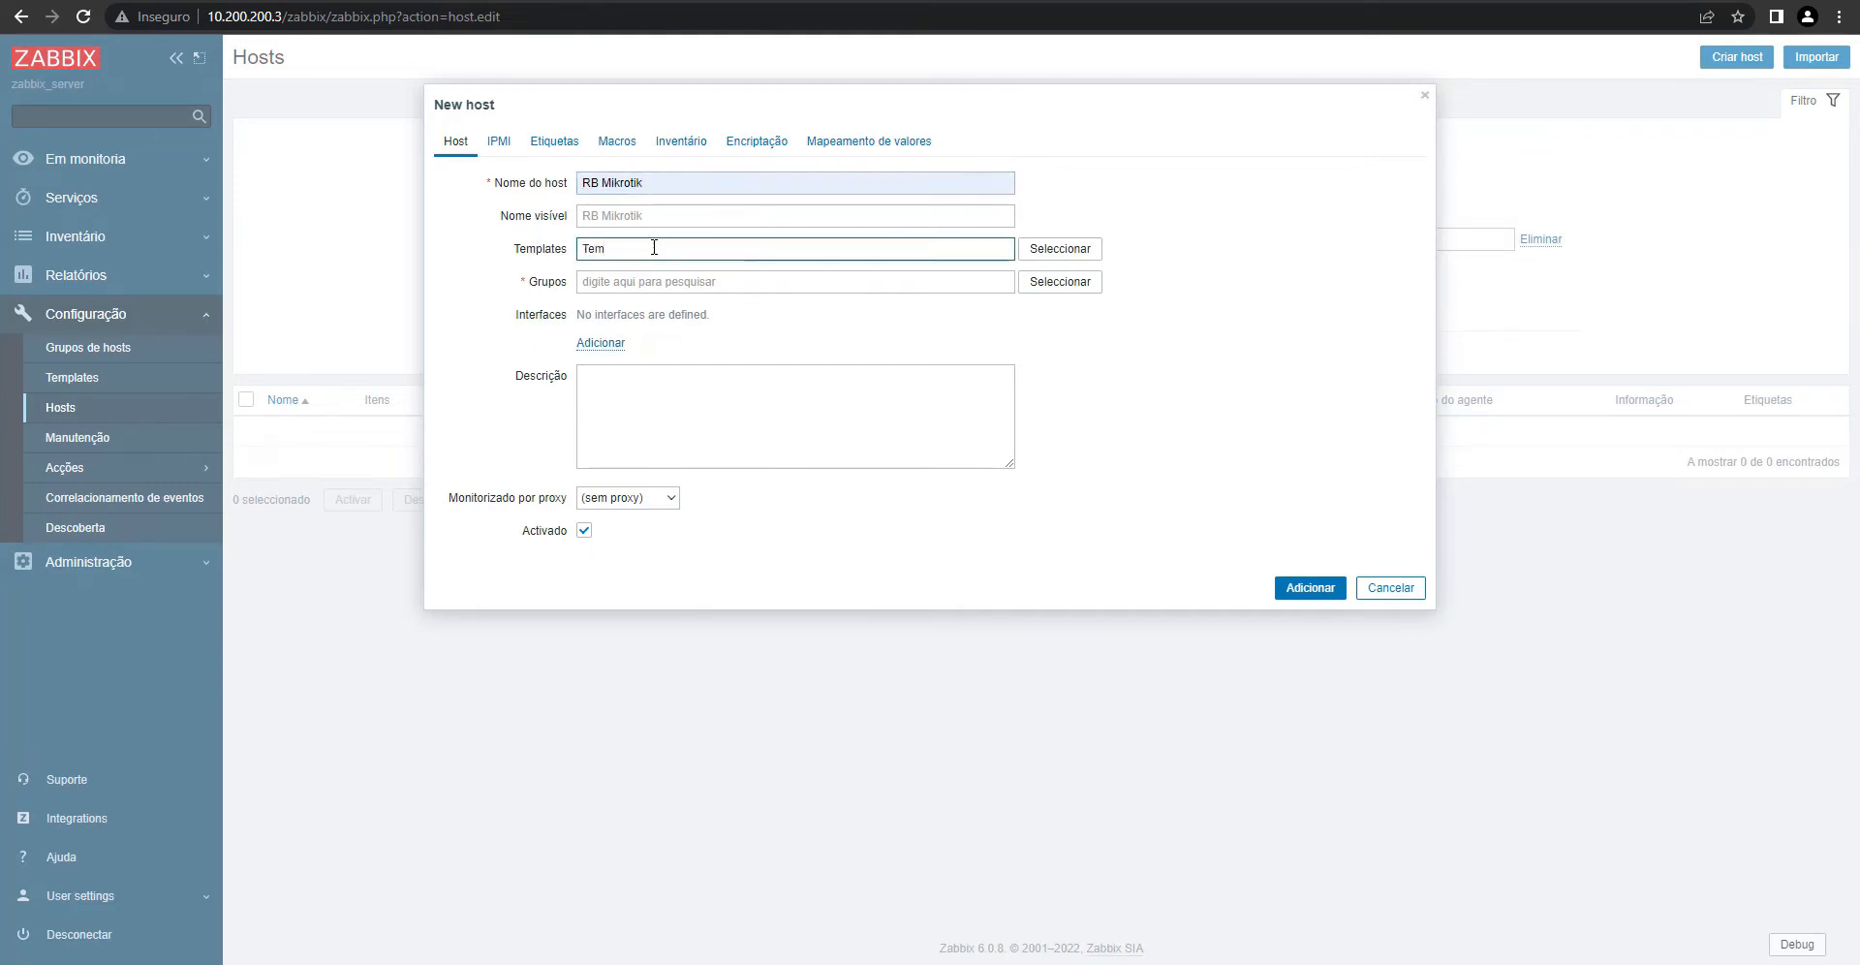
pyautogui.click(621, 414)
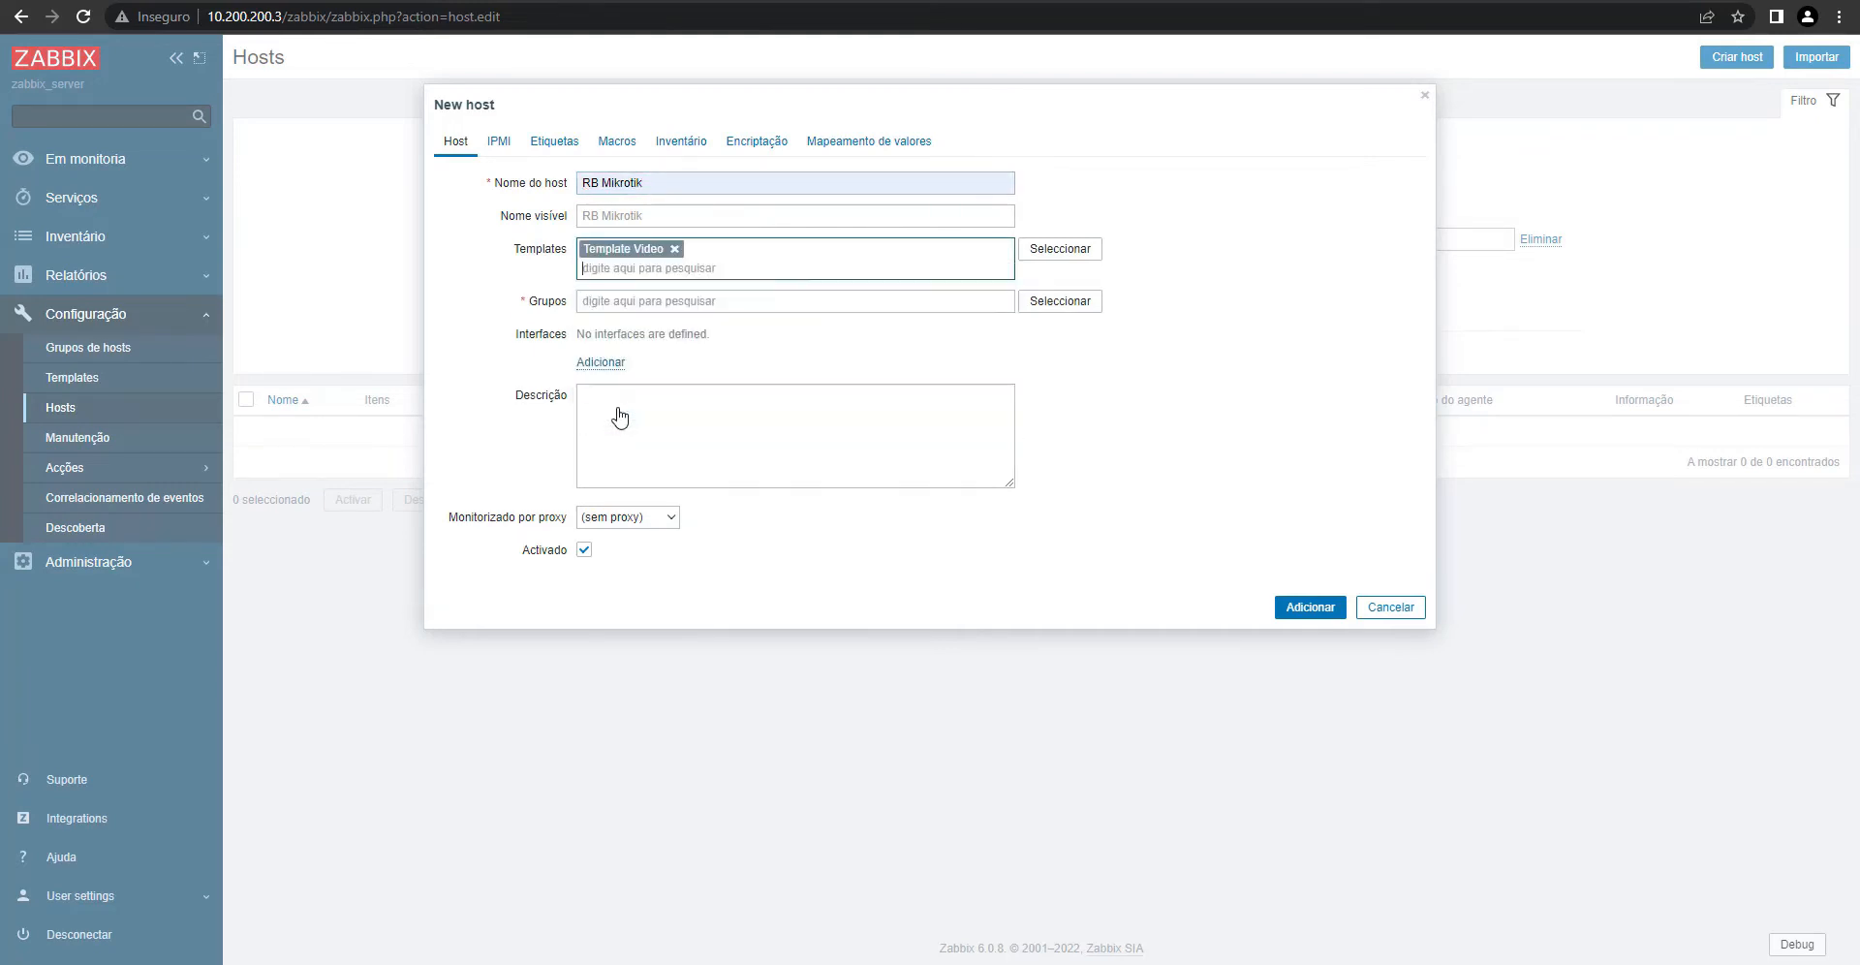
pyautogui.click(619, 304)
pyautogui.write('V')
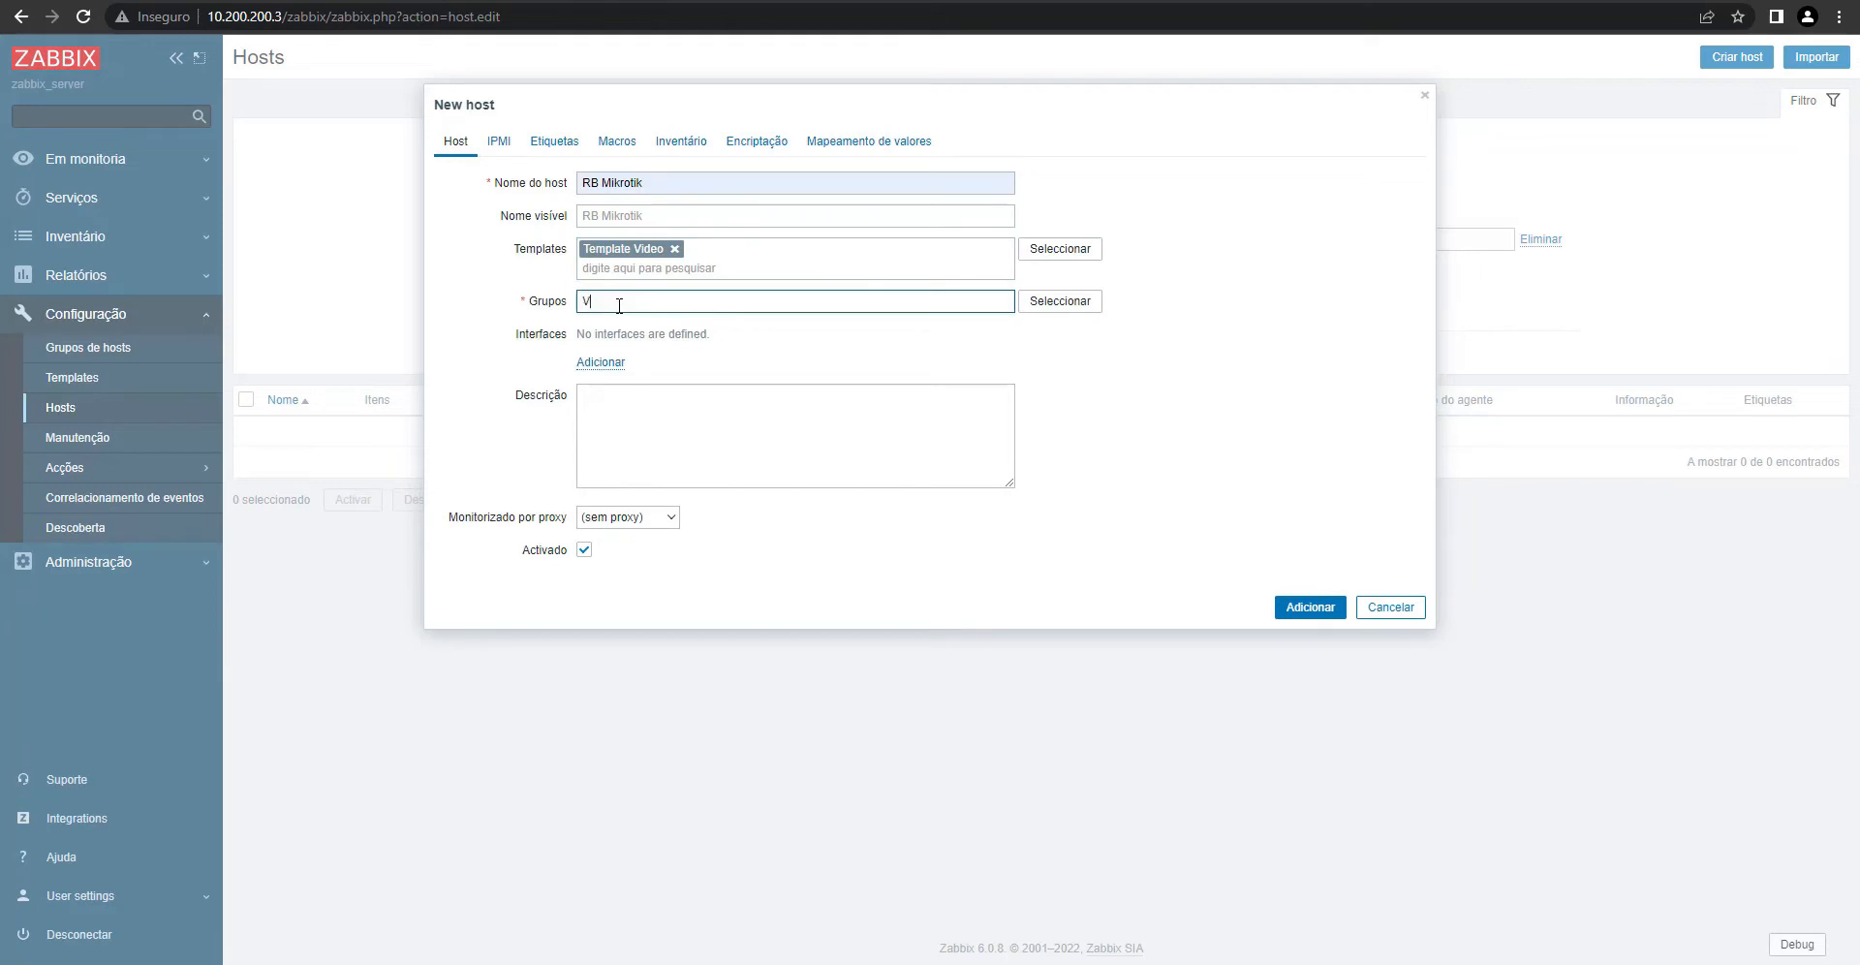
pyautogui.write('ID')
pyautogui.click(620, 351)
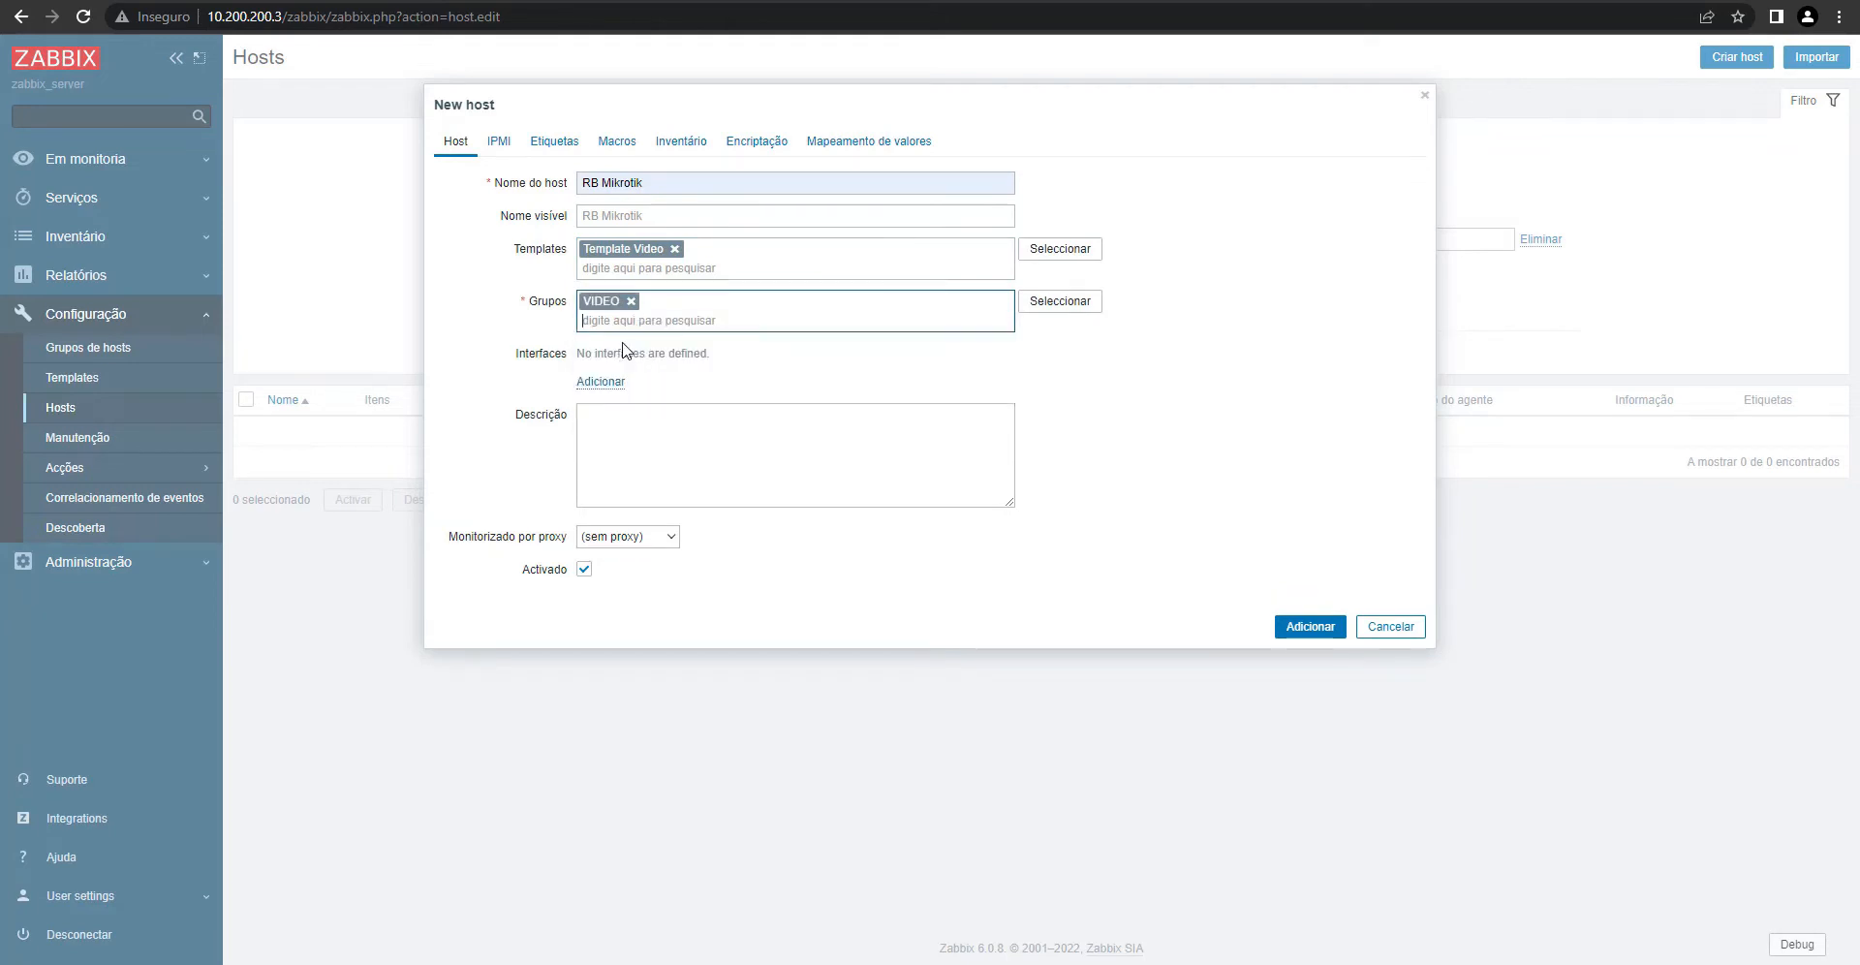
# - Add an SNMP interface to the host
pyautogui.moveTo(515, 355); pyautogui.dragTo(569, 356)
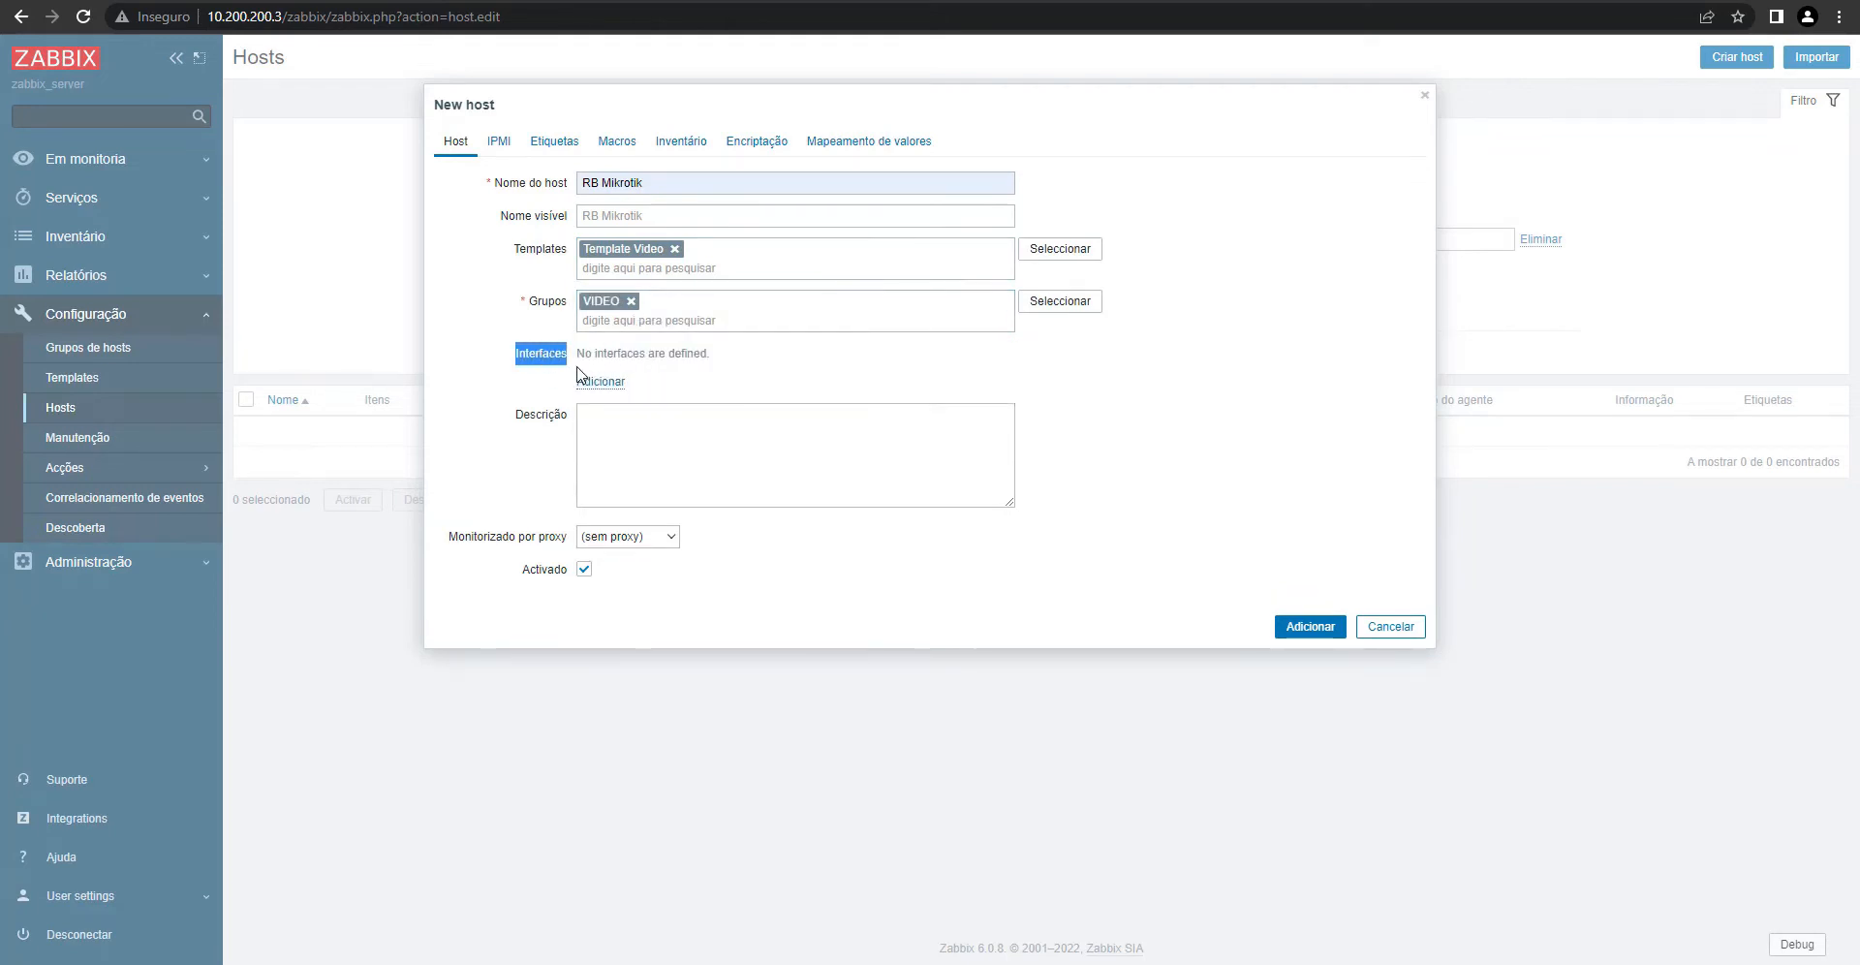
pyautogui.click(603, 392)
pyautogui.click(596, 383)
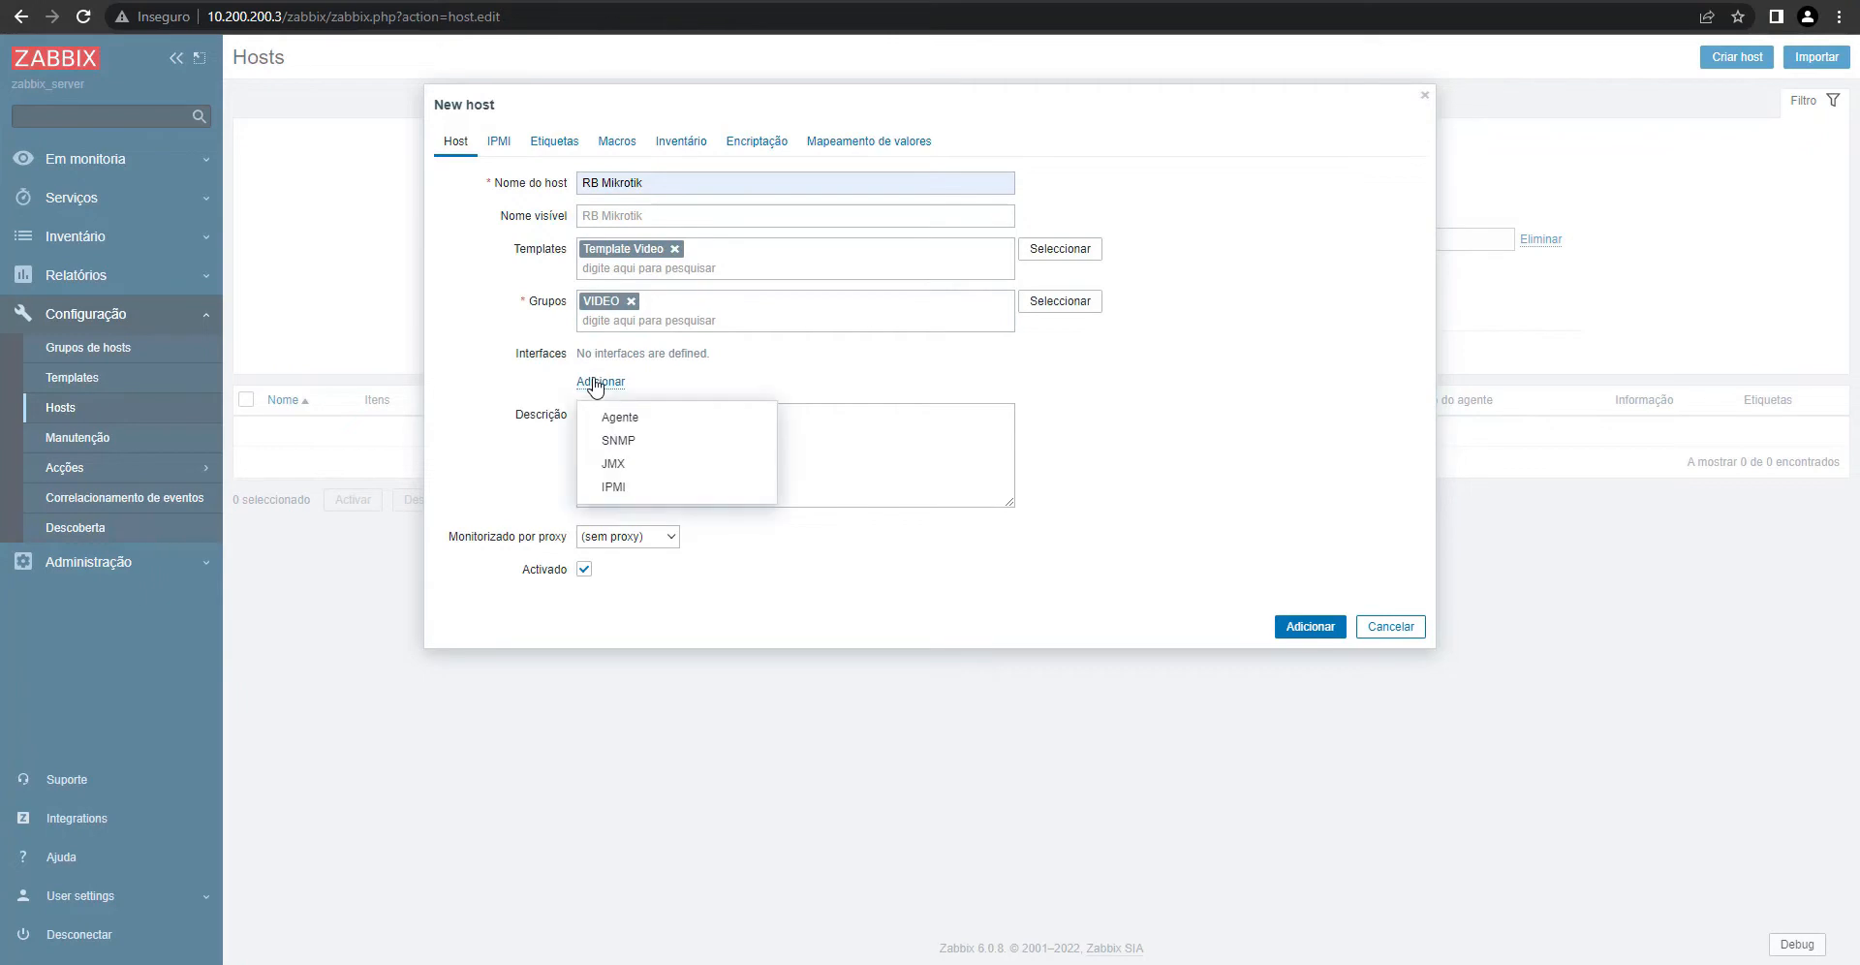
pyautogui.click(641, 444)
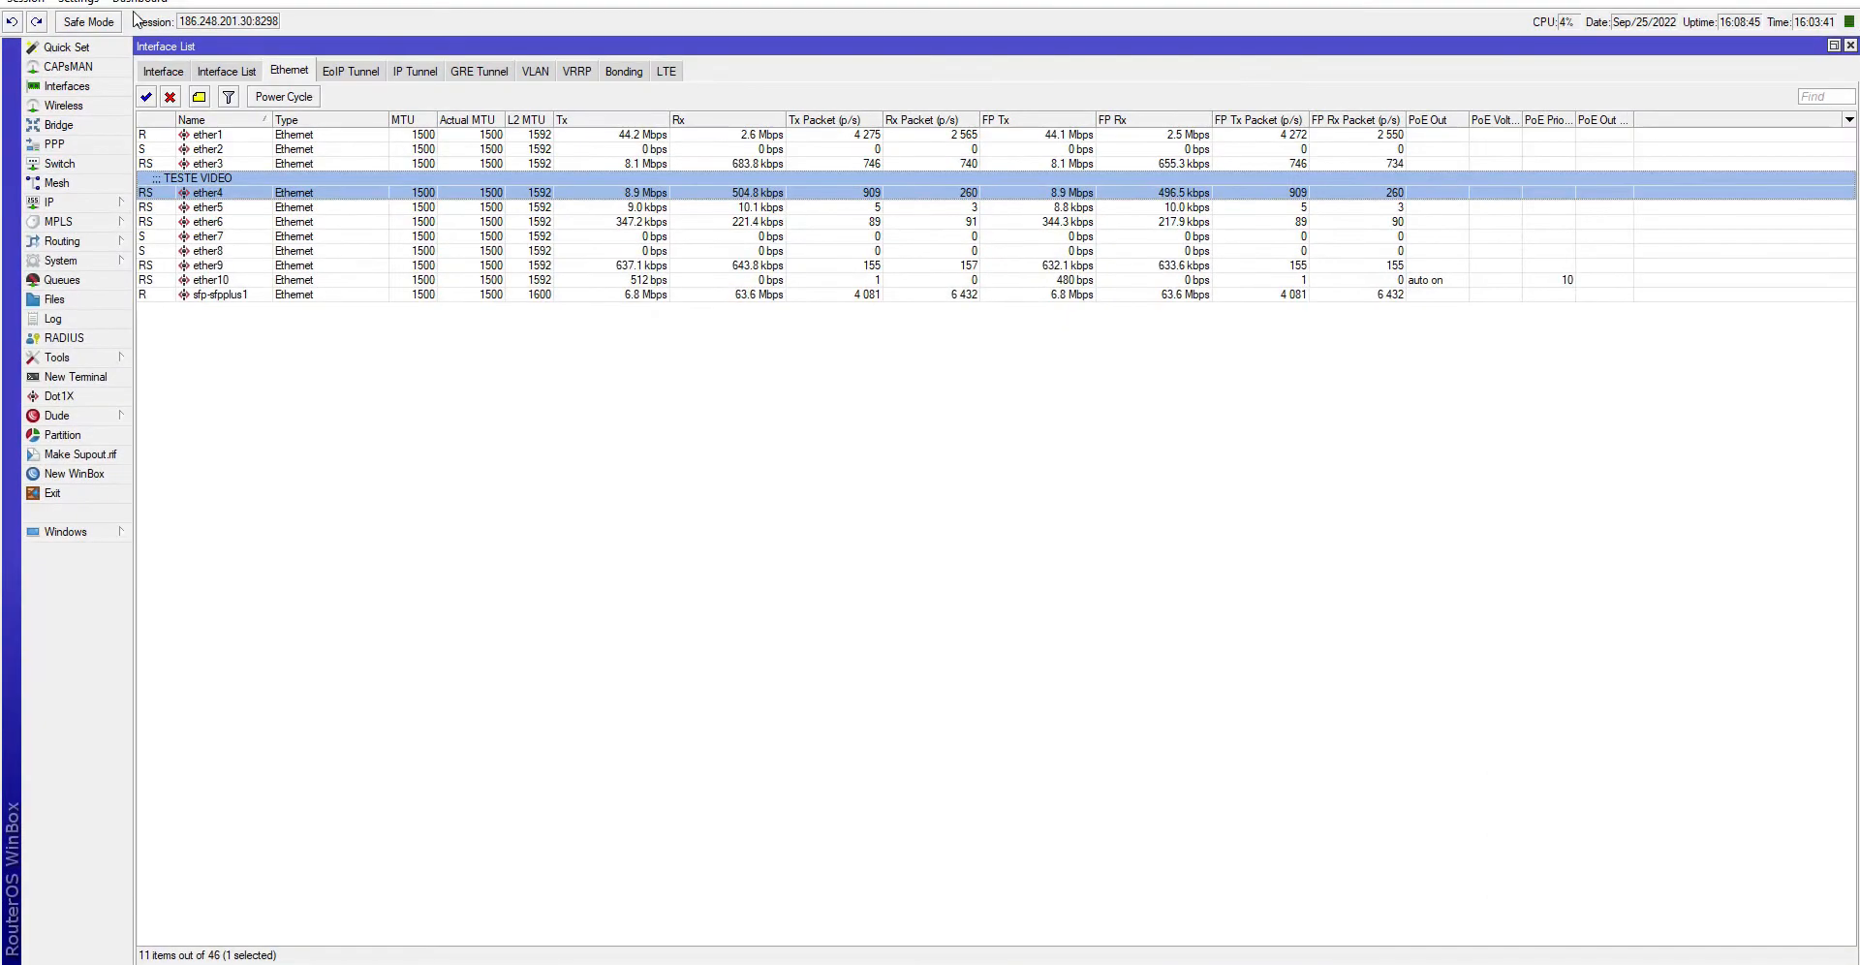
# - Check the router's public address in WinBox's IP > Cloud, then close it
pyautogui.click(58, 201)
pyautogui.click(187, 264)
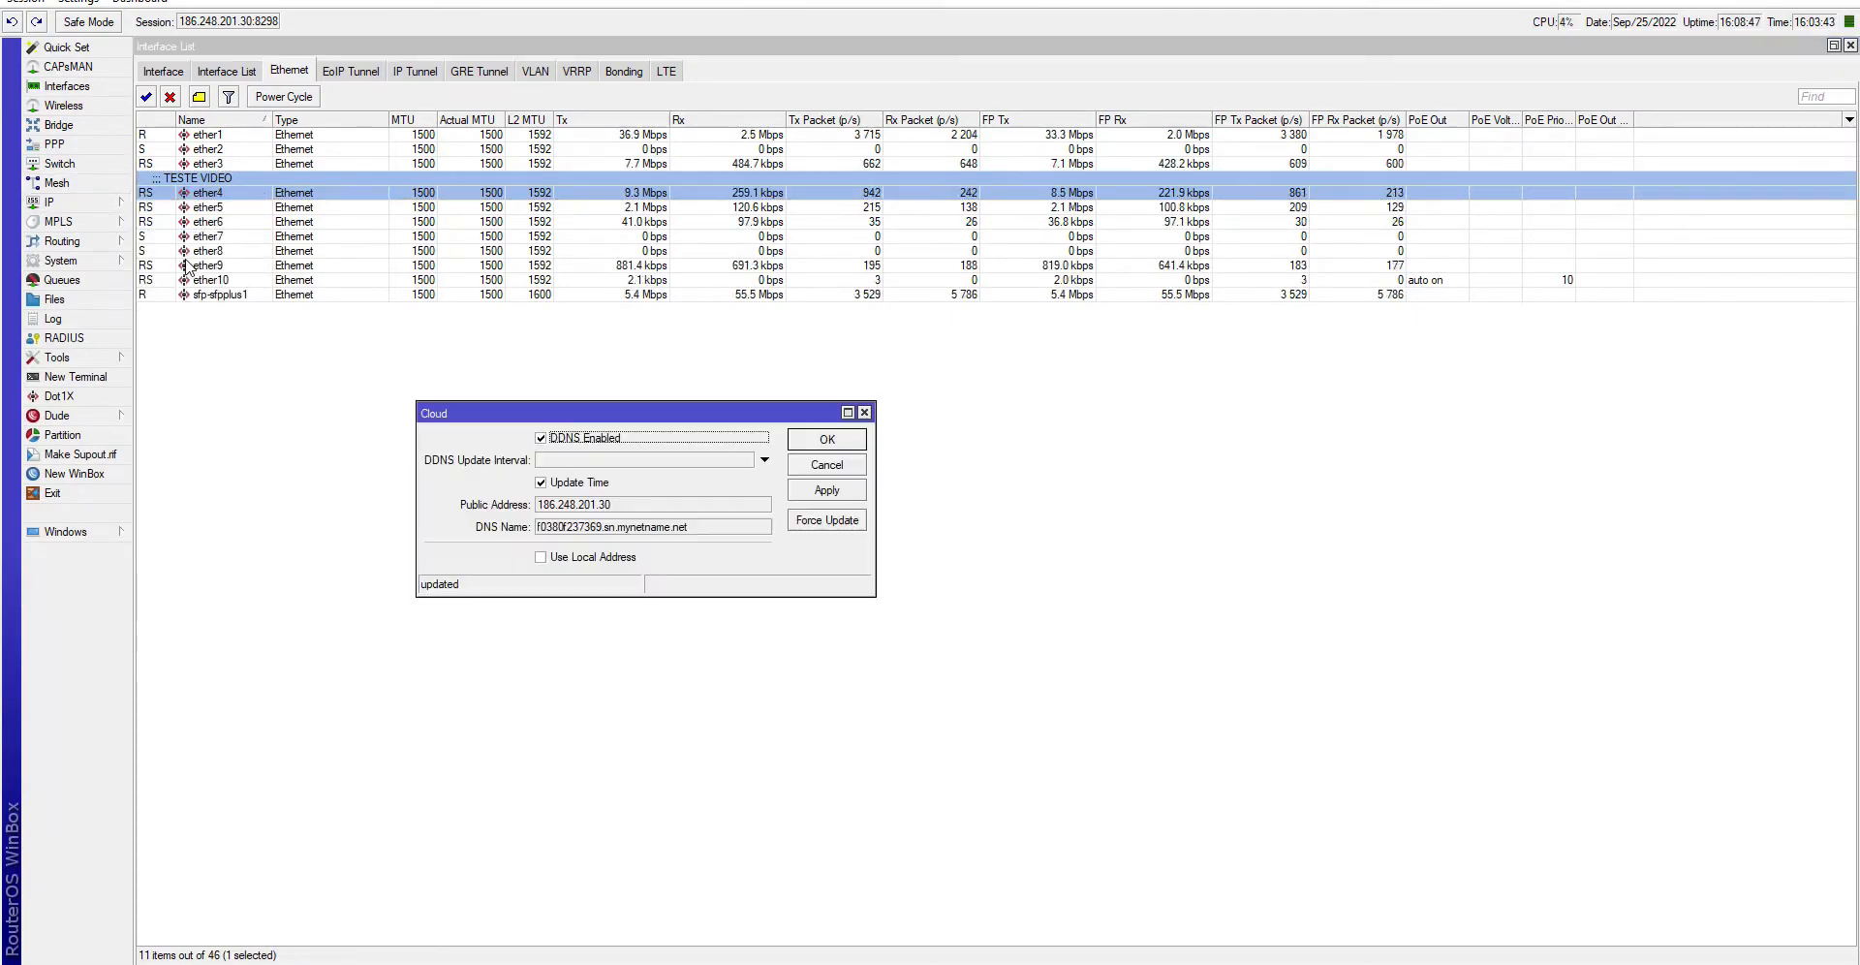
pyautogui.click(579, 506)
pyautogui.press('Escape')
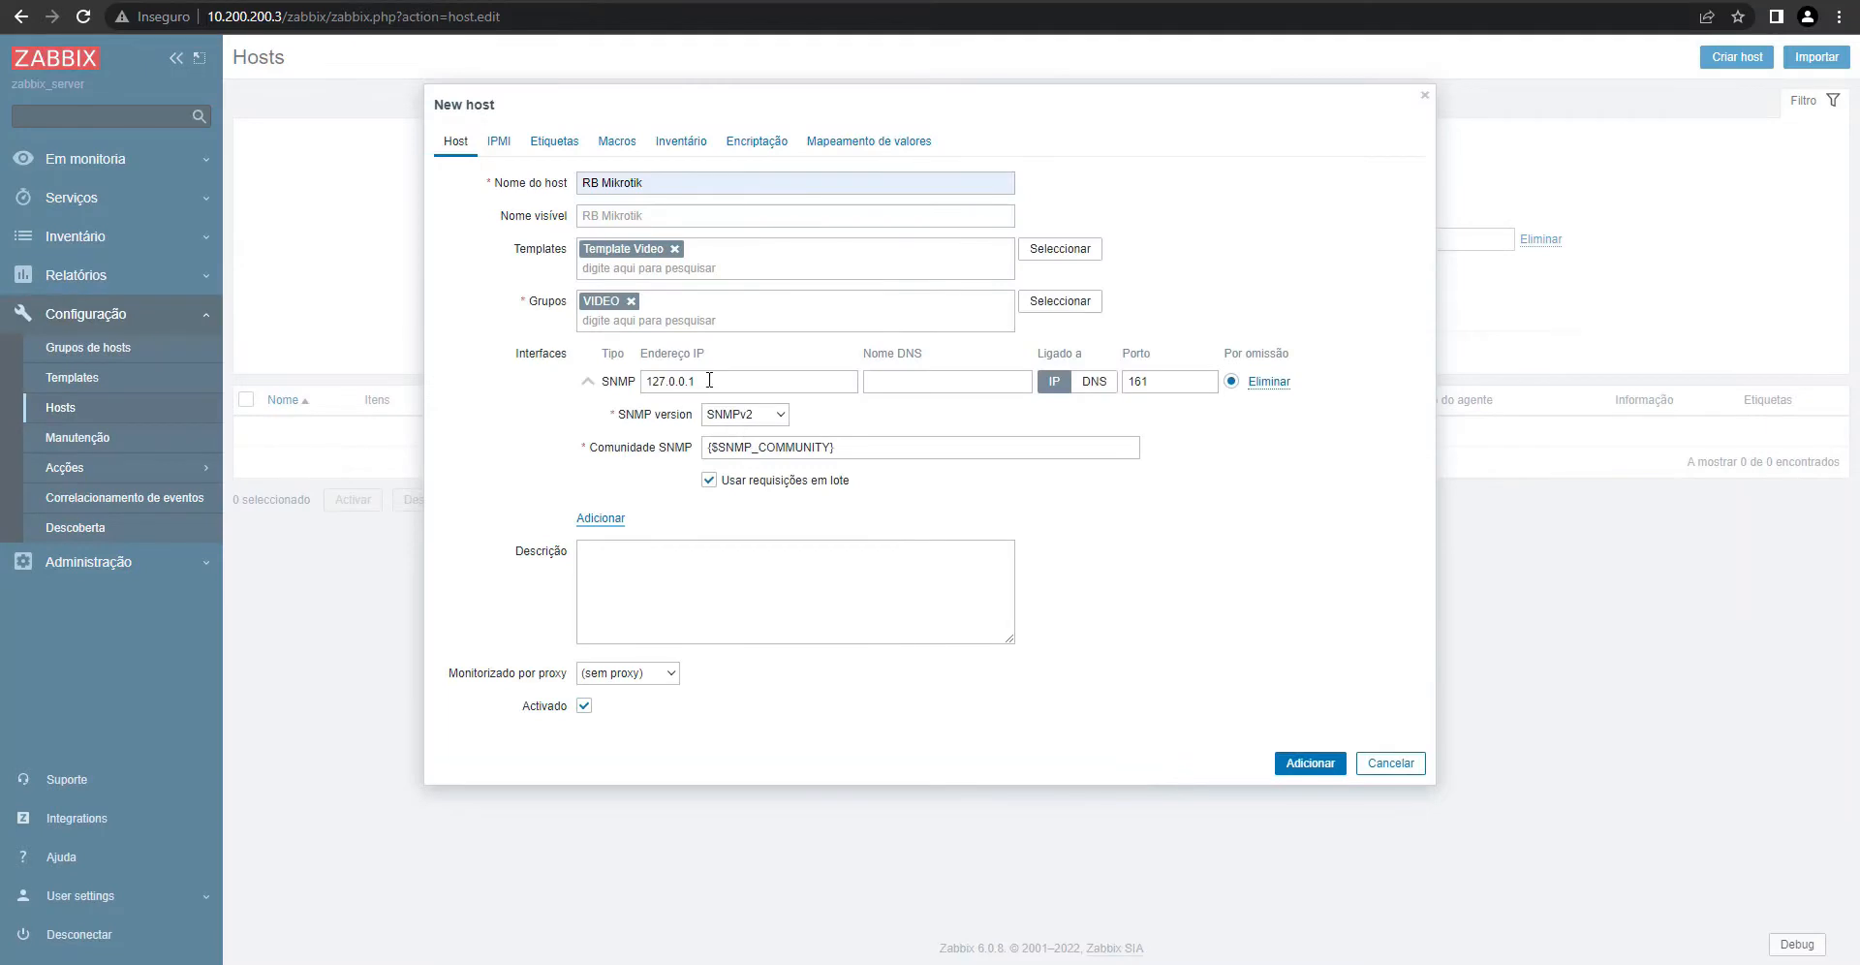
# - Set the SNMP interface address to 186.248.201.30, fill in the community, and add the host
pyautogui.doubleClick(709, 379)
pyautogui.write('186.248.201.30')
pyautogui.tripleClick(885, 447)
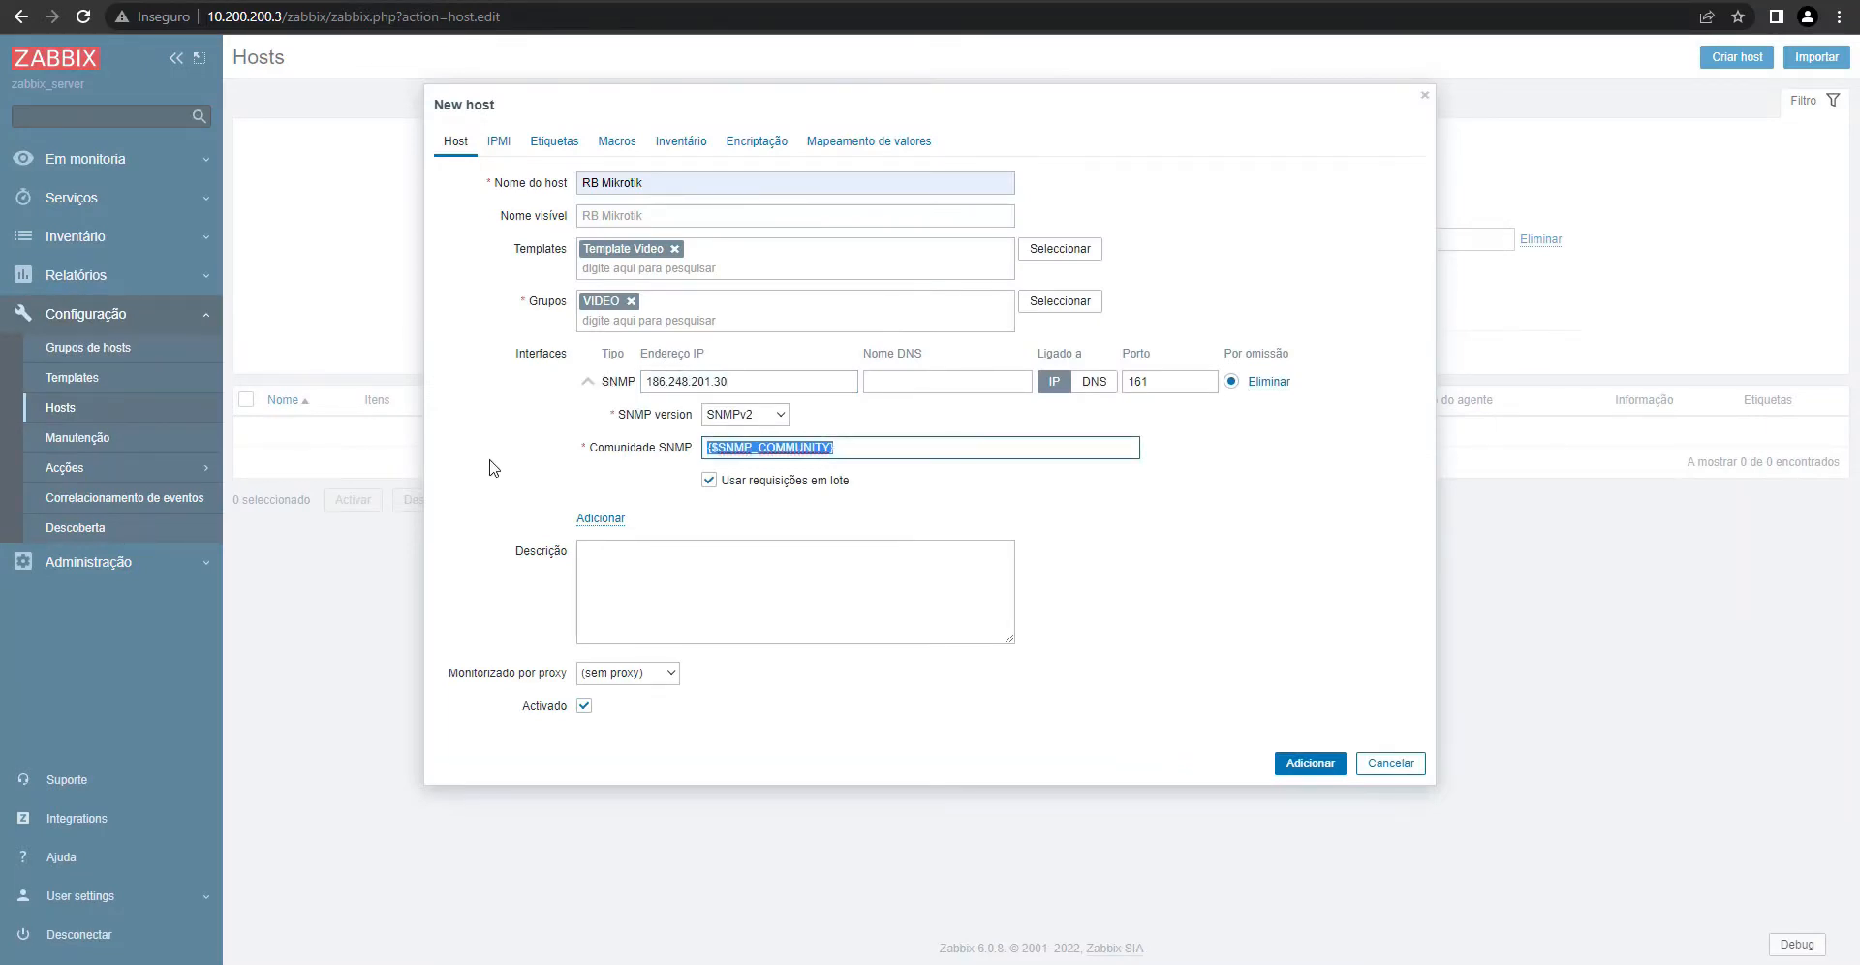
pyautogui.click(856, 494)
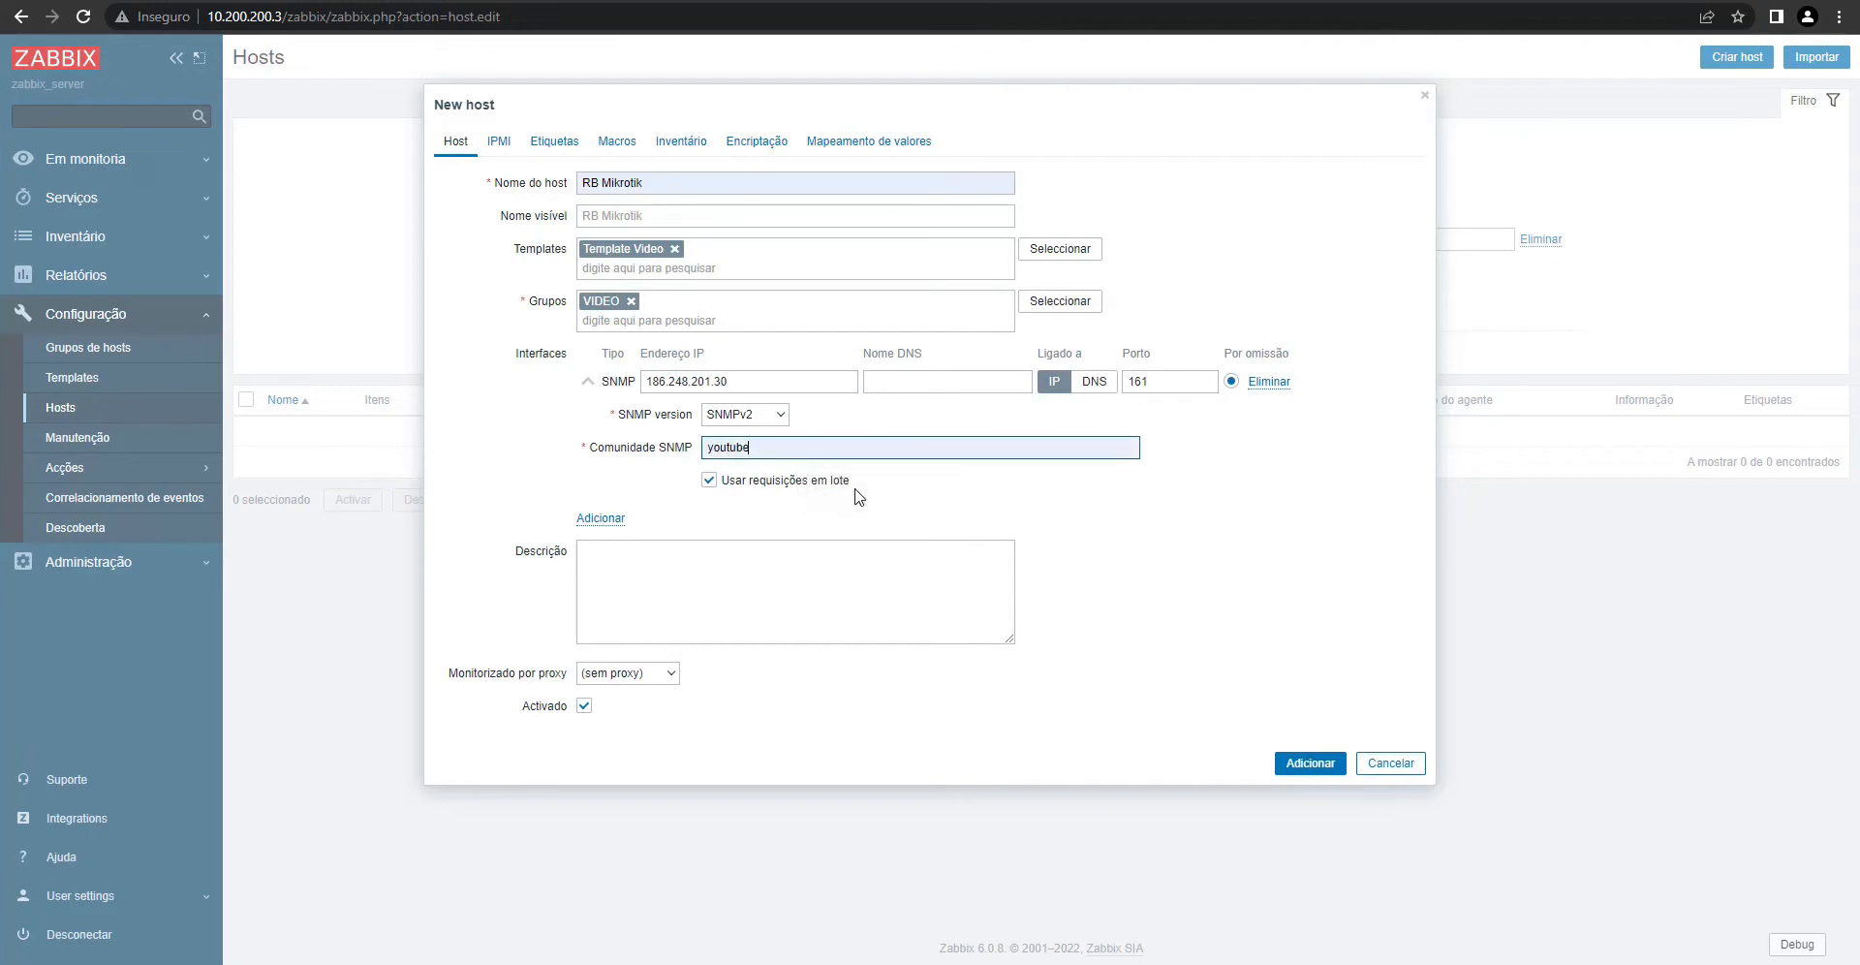
pyautogui.click(1303, 762)
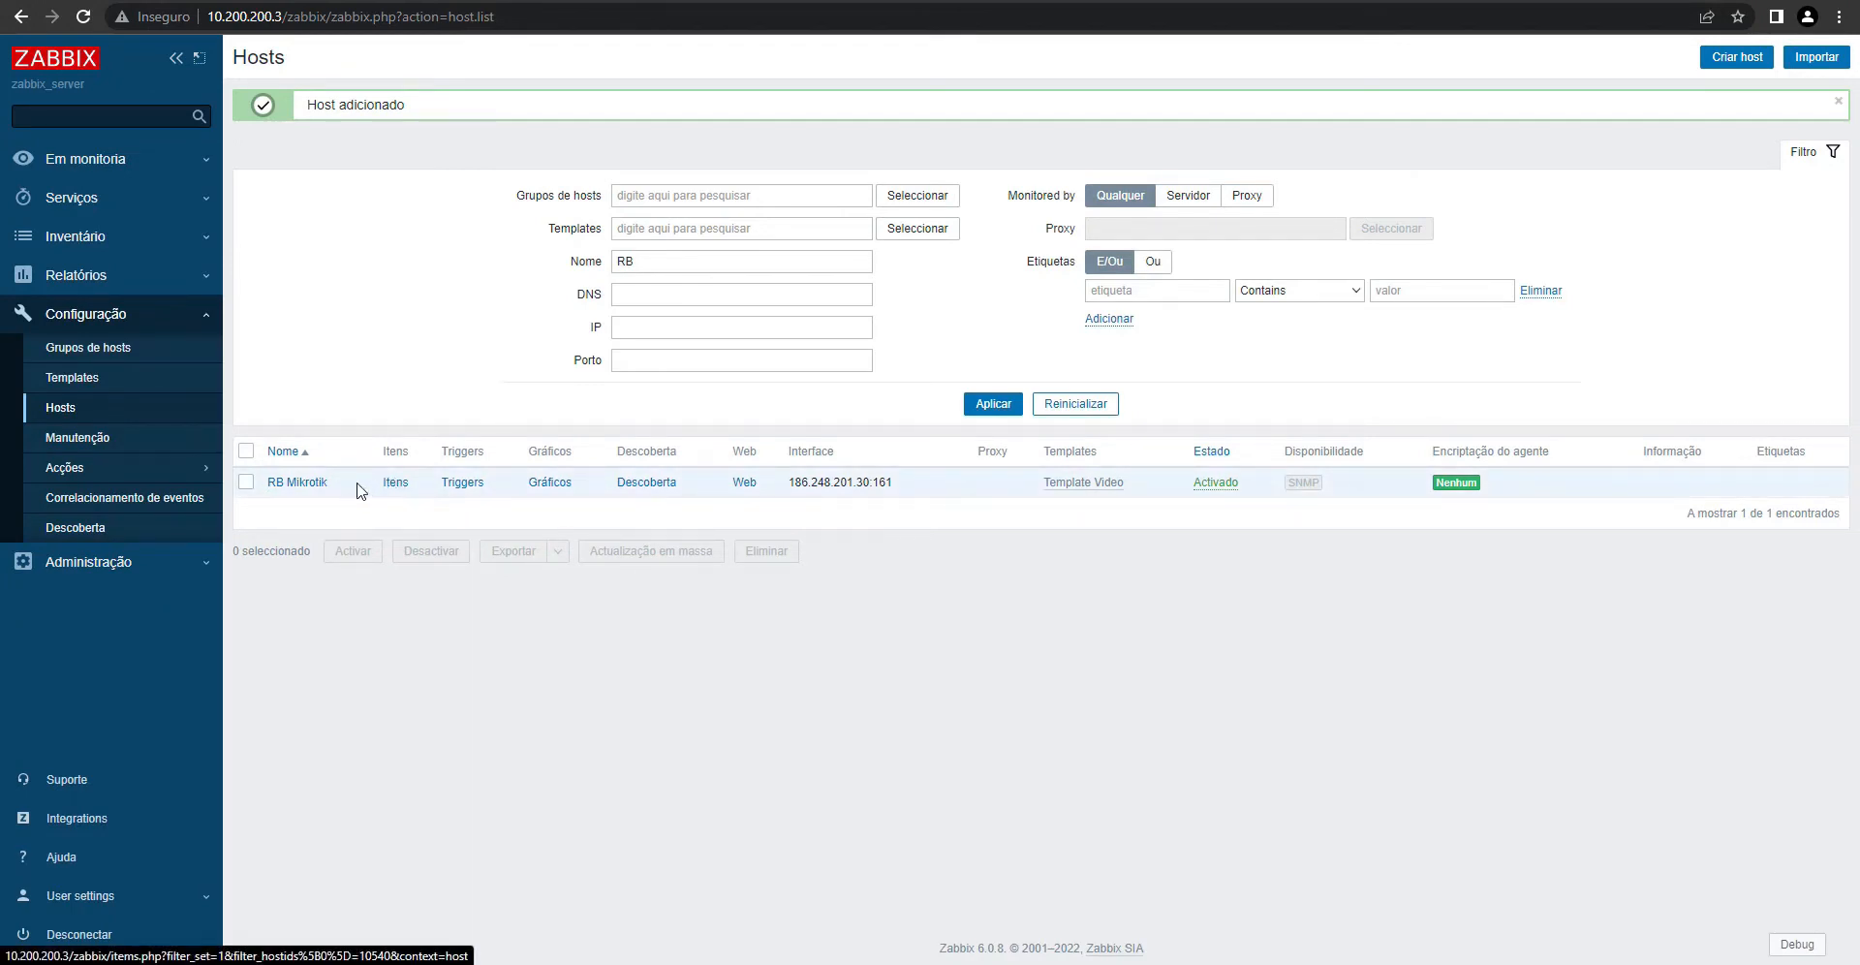
# - Open Template Video's item list alongside a blank Notepad
pyautogui.click(68, 380)
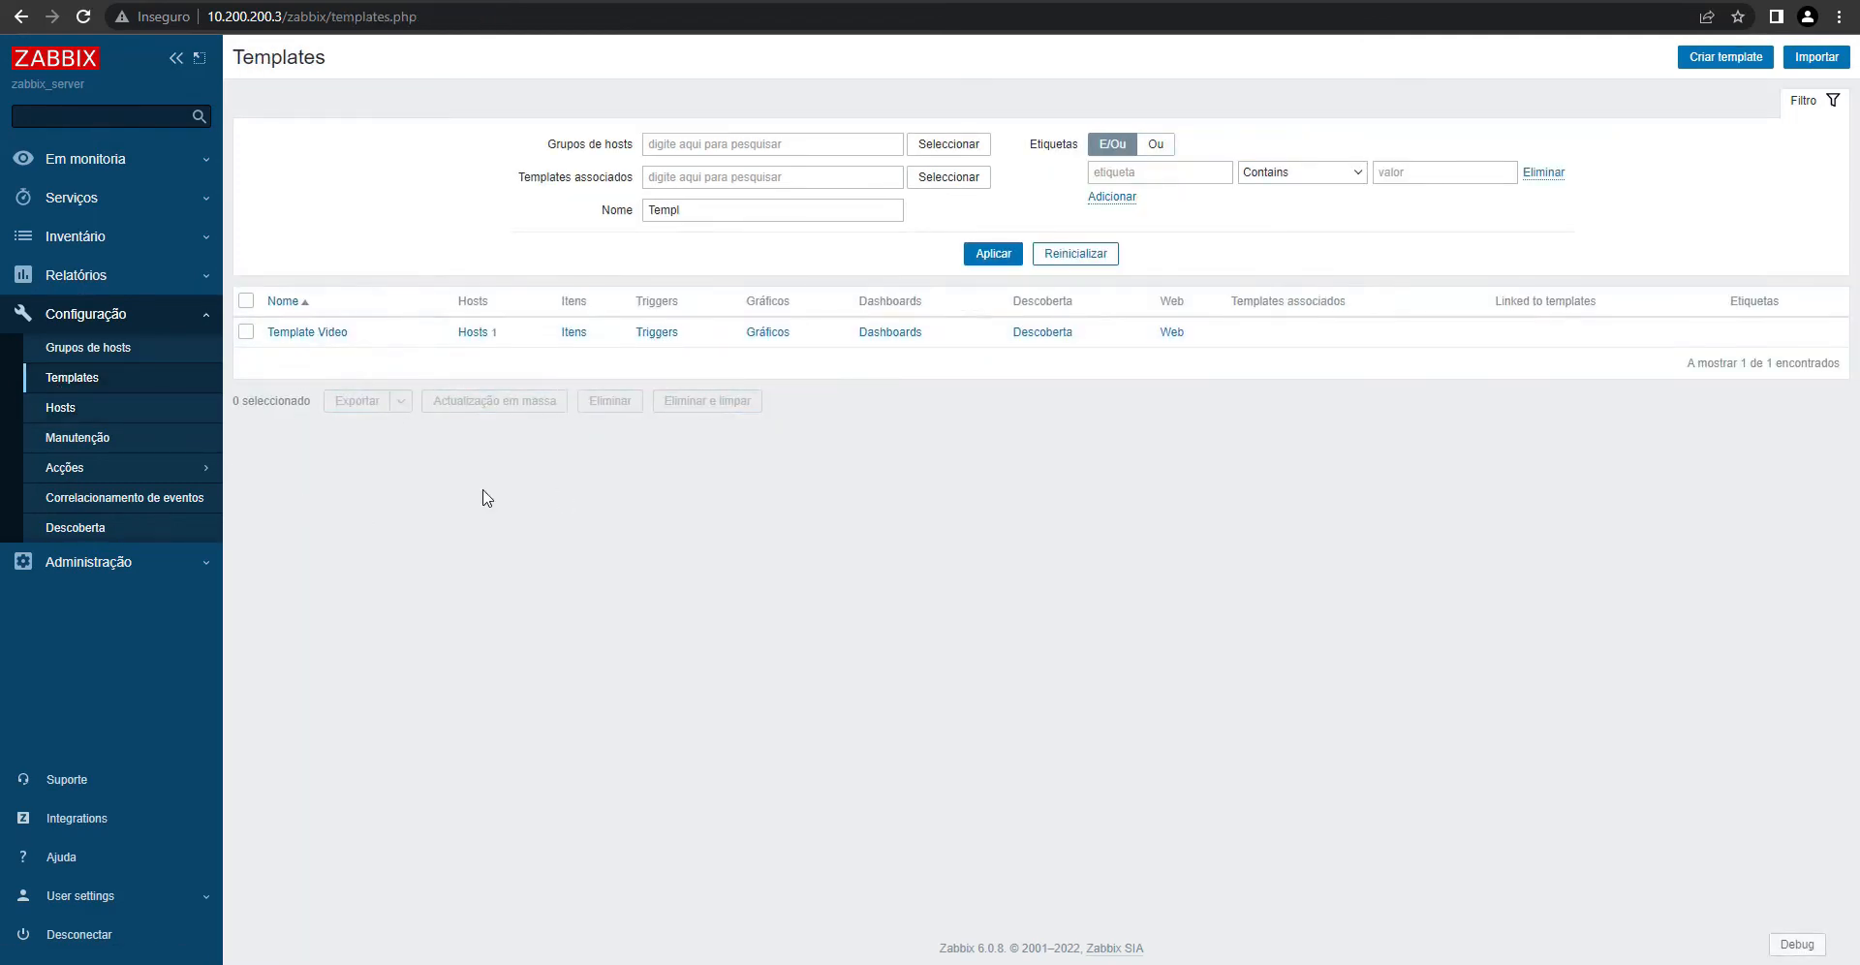
pyautogui.click(572, 332)
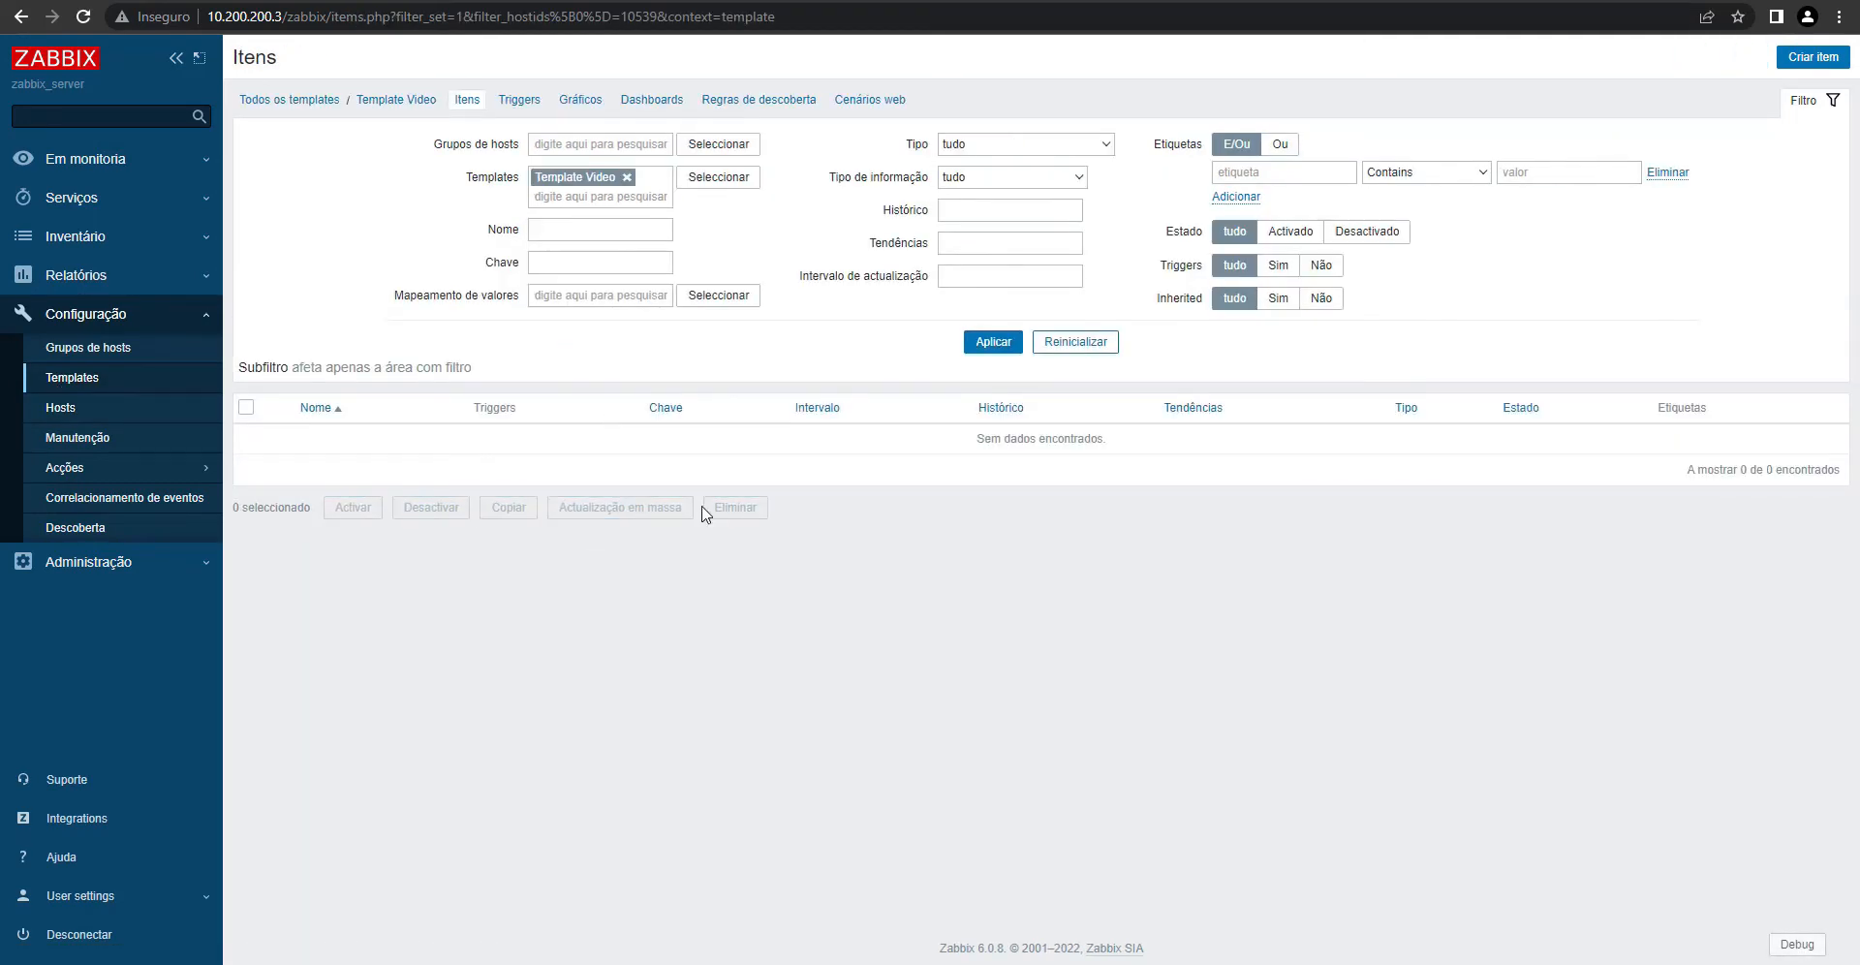
pyautogui.click(1269, 962)
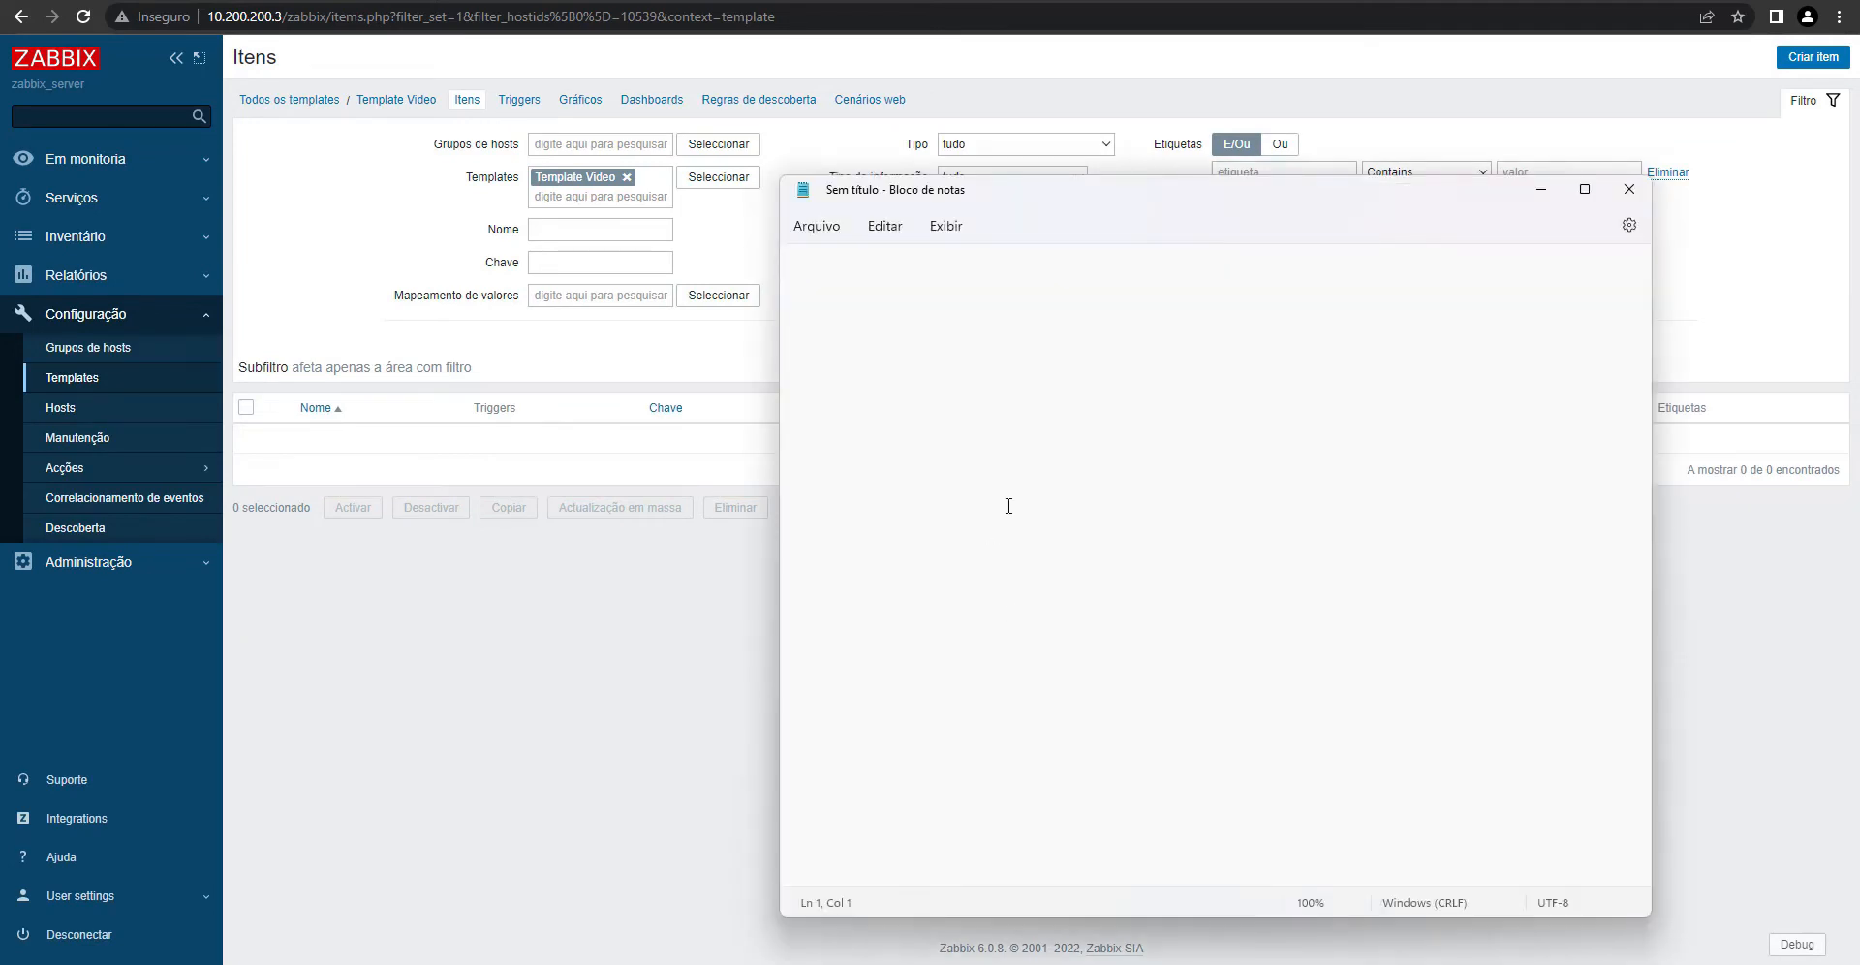
# - List Mikrotik items in Notepad: Cpu, Uptime, Temperatura, Voltage and Quant PPPoE
pyautogui.write('Mikrotik')
pyautogui.press('Return')
pyautogui.write('Cpu')
pyautogui.press('Return')
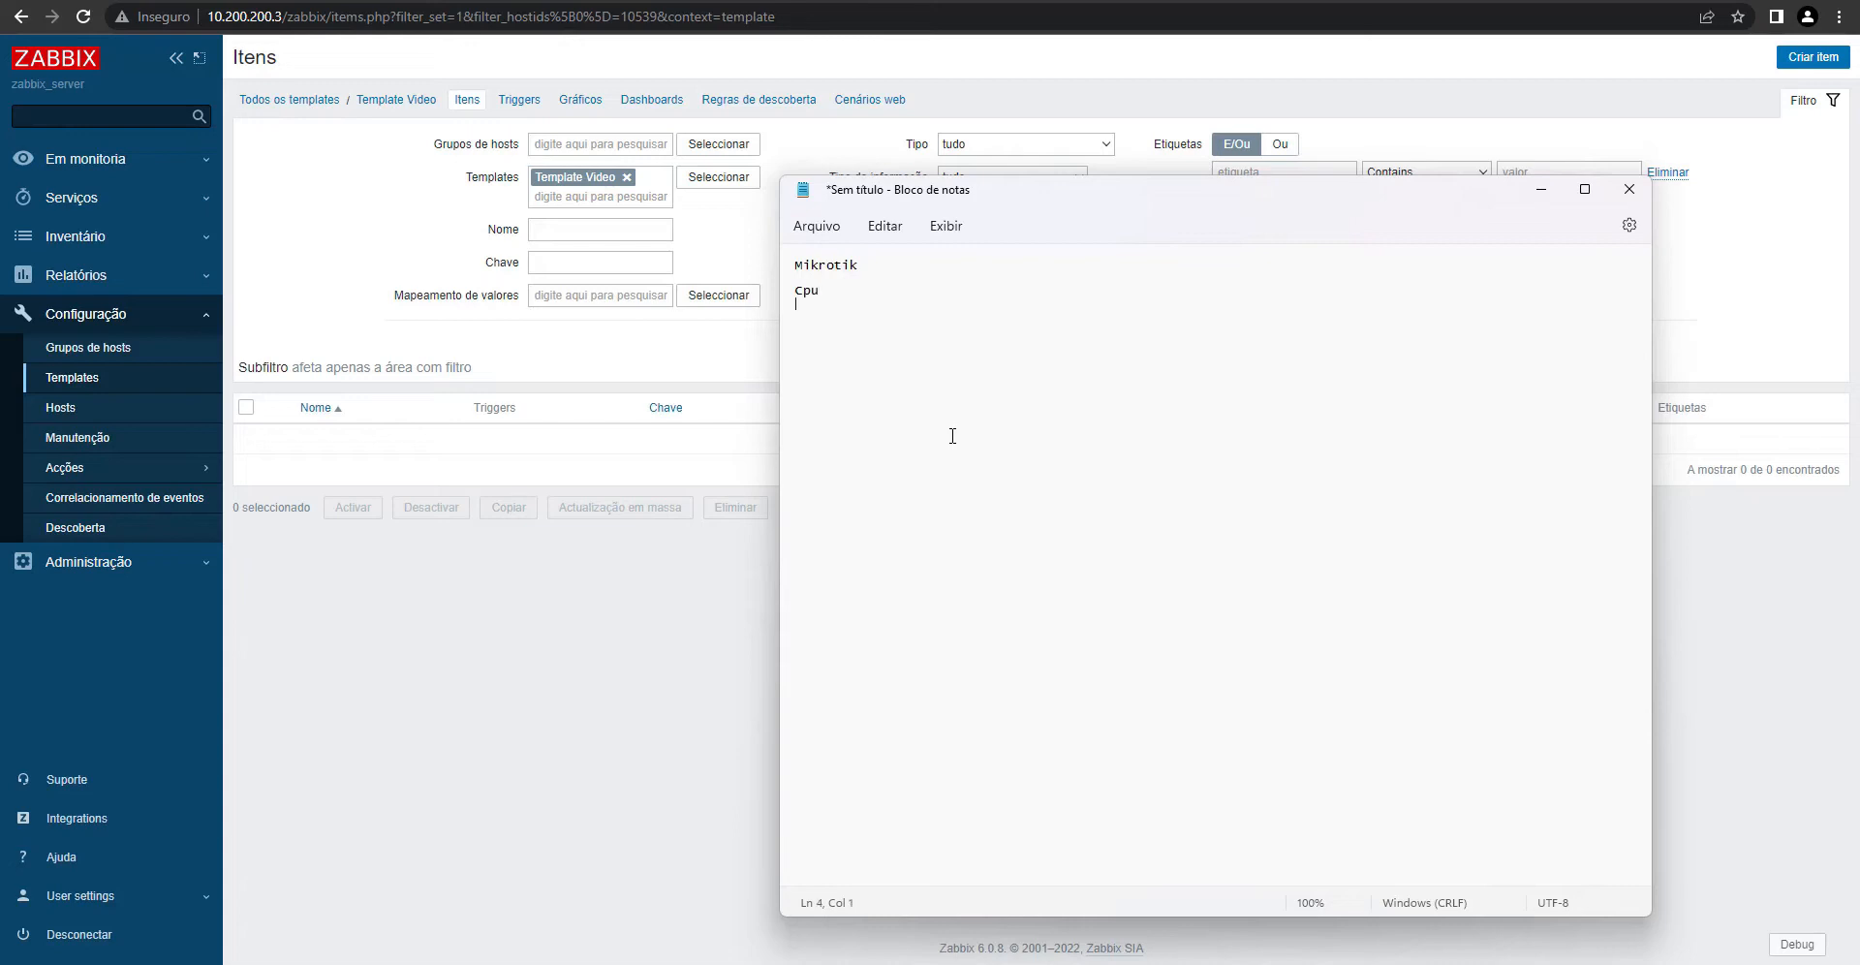
pyautogui.write('Uptime')
pyautogui.press('Return')
pyautogui.write('Temperatura Voltage')
pyautogui.write('Cli')
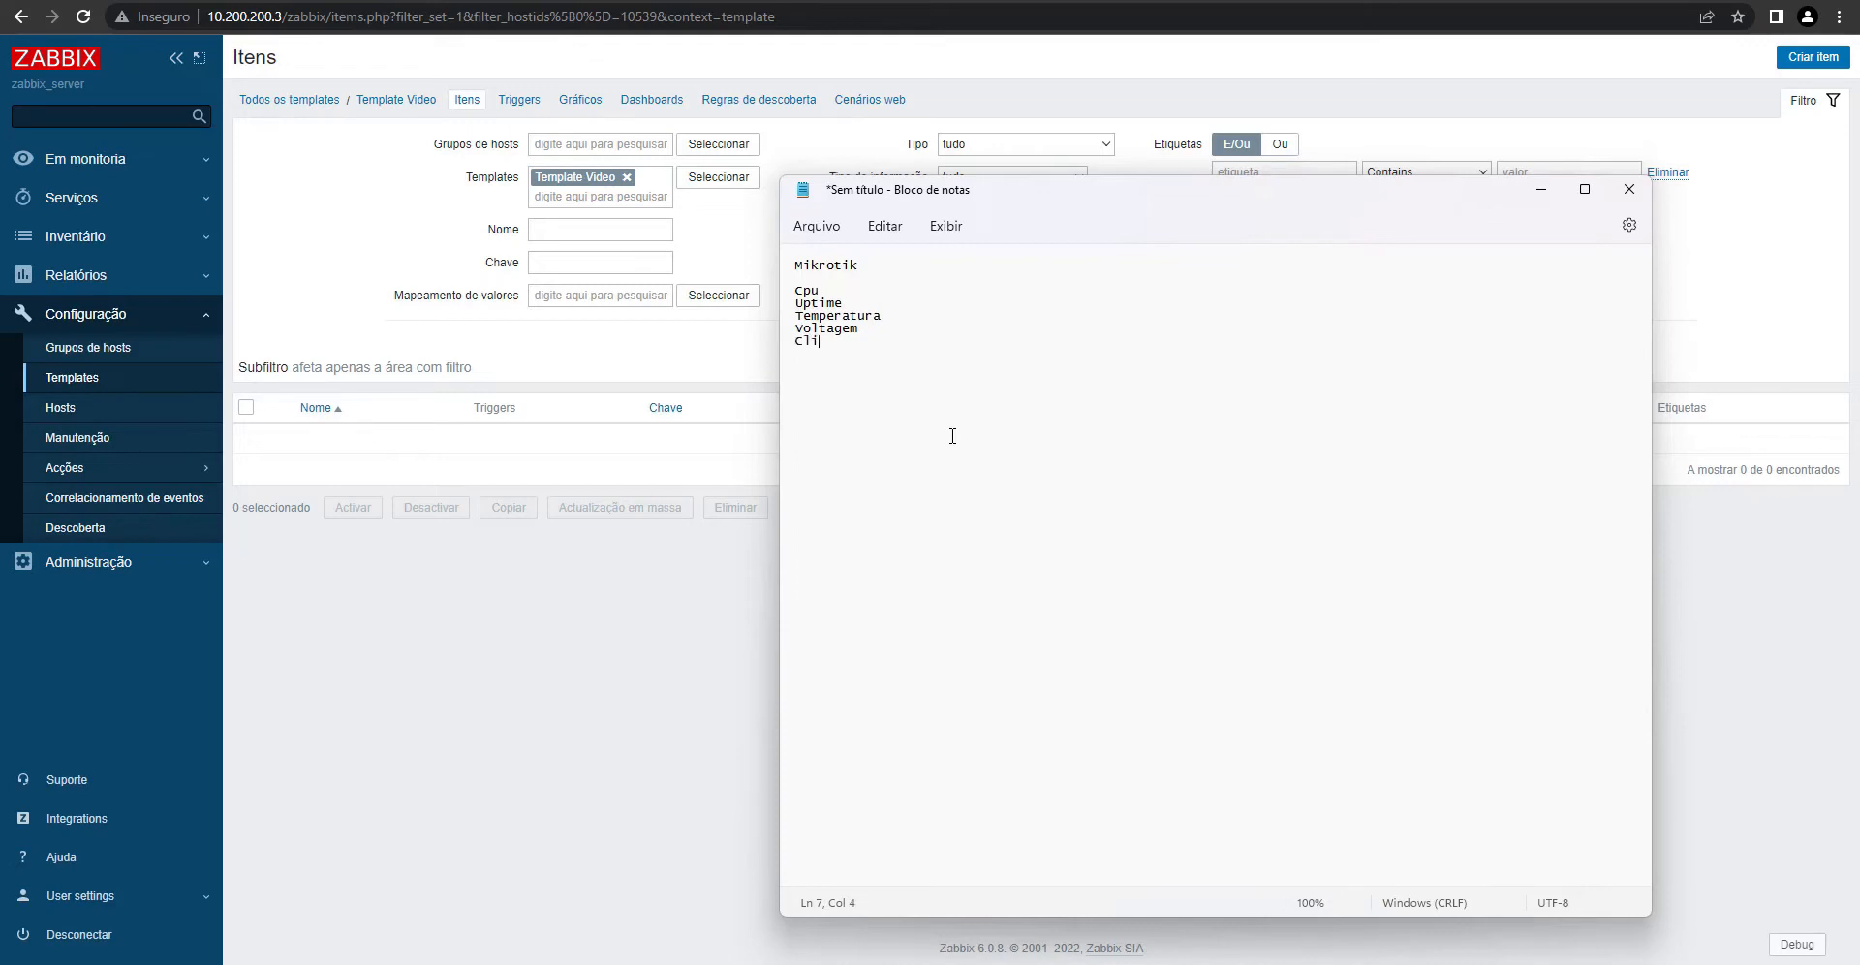
pyautogui.write('entes ppp')
pyautogui.moveTo(913, 358); pyautogui.dragTo(782, 355)
pyautogui.write('Quant PPPoE')
# - Add an Intefaces section with indented Download, Upload, Status Operacional and Velocidade da Ether
pyautogui.moveTo(798, 268); pyautogui.dragTo(874, 264)
pyautogui.moveTo(903, 346); pyautogui.dragTo(783, 293)
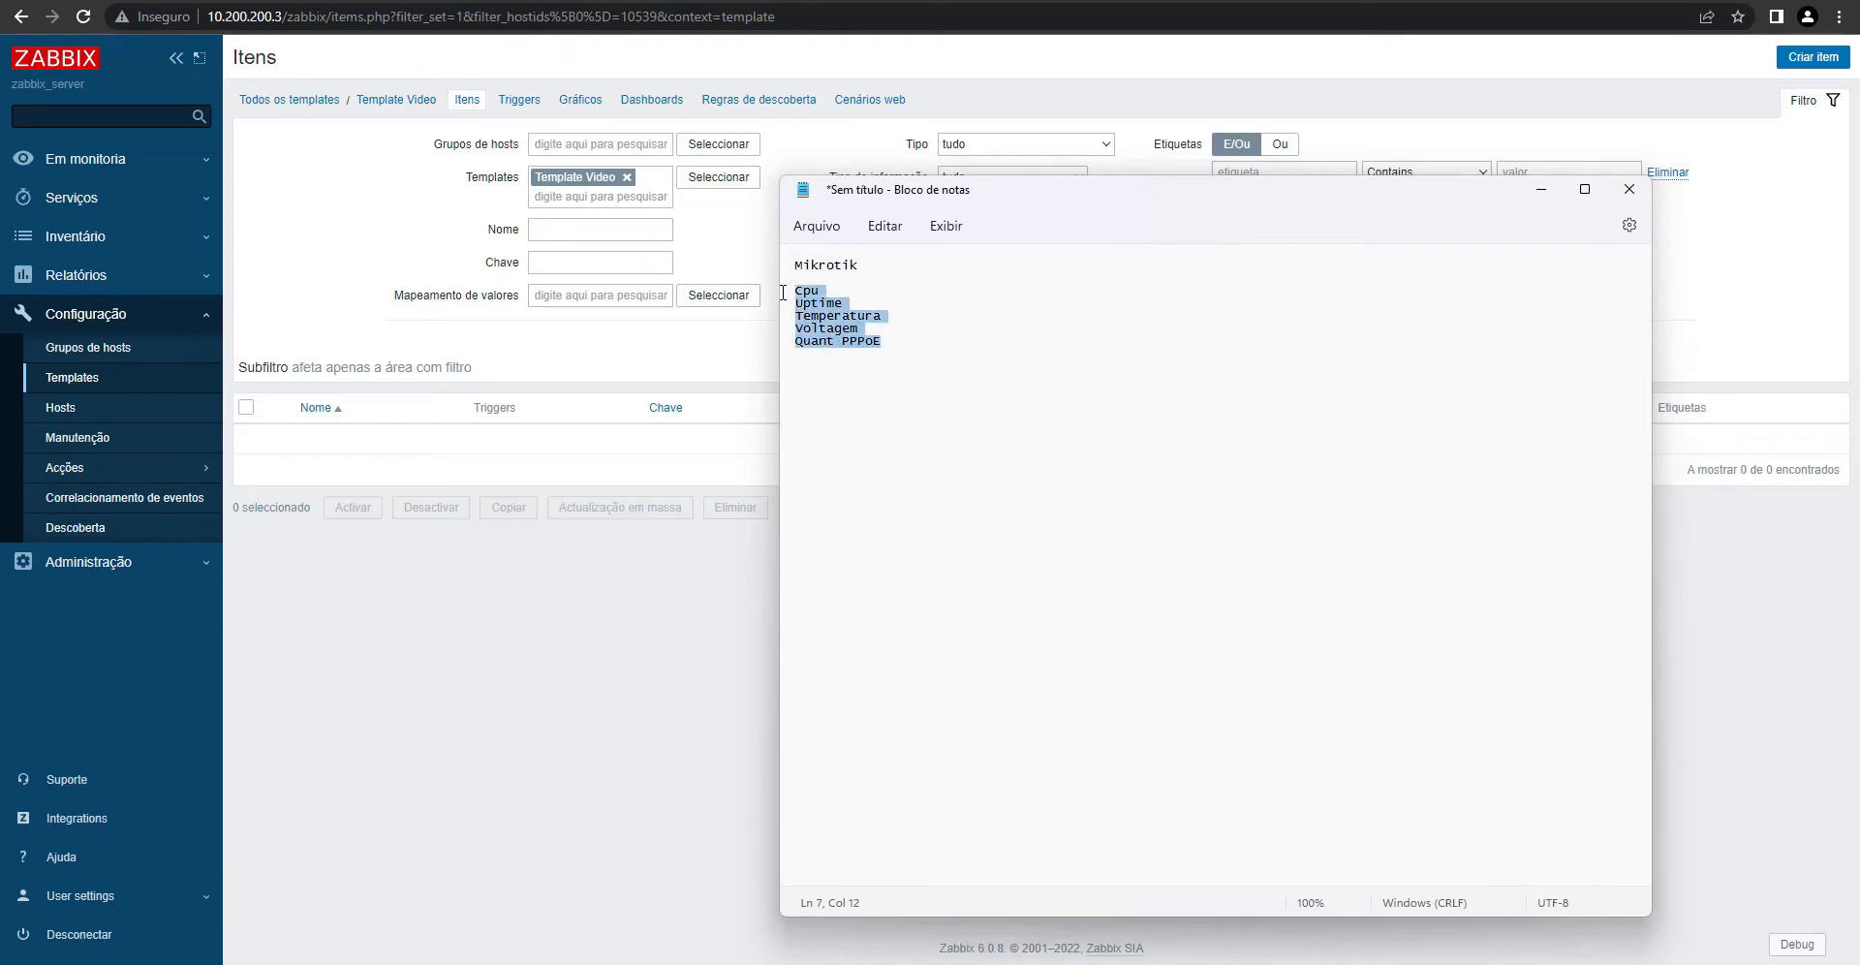
pyautogui.click(898, 350)
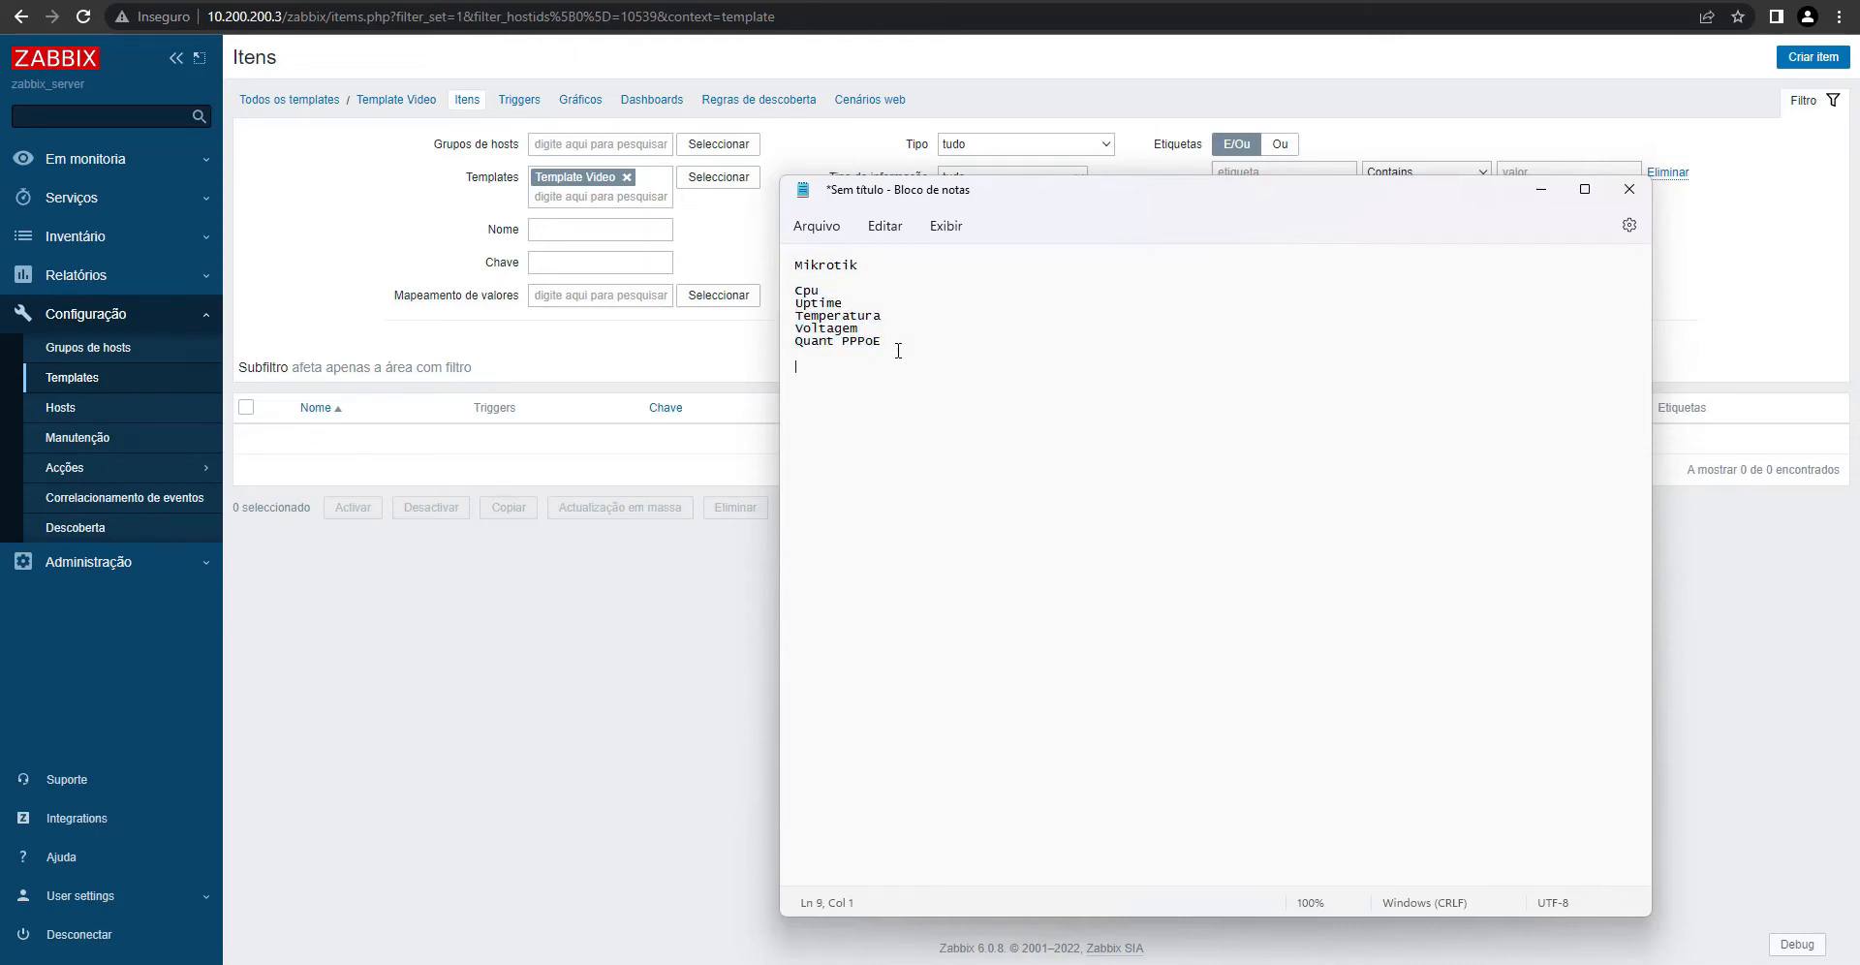
pyautogui.write('Intefaces')
pyautogui.press('Return')
pyautogui.press('Tab')
pyautogui.write('Download       Upload')
pyautogui.press('Return')
pyautogui.write('Sta')
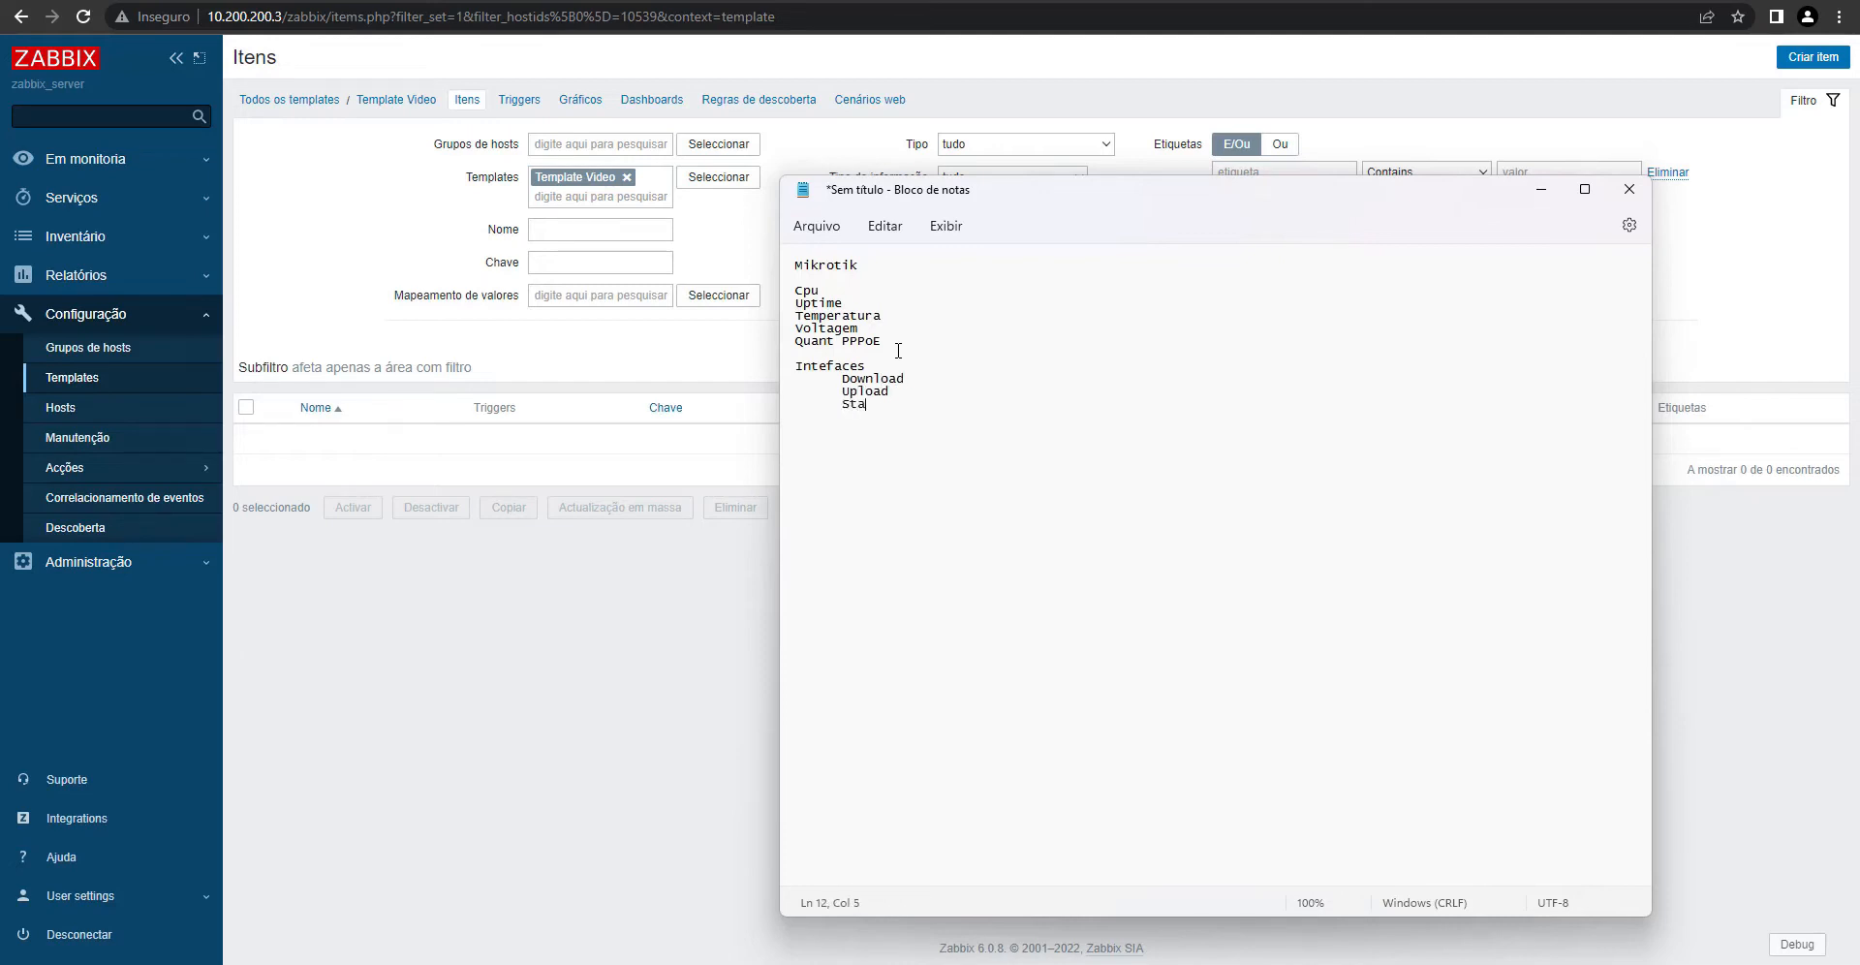
pyautogui.write('tus Operacional')
pyautogui.write('Velocidade da')
pyautogui.write(' Eth')
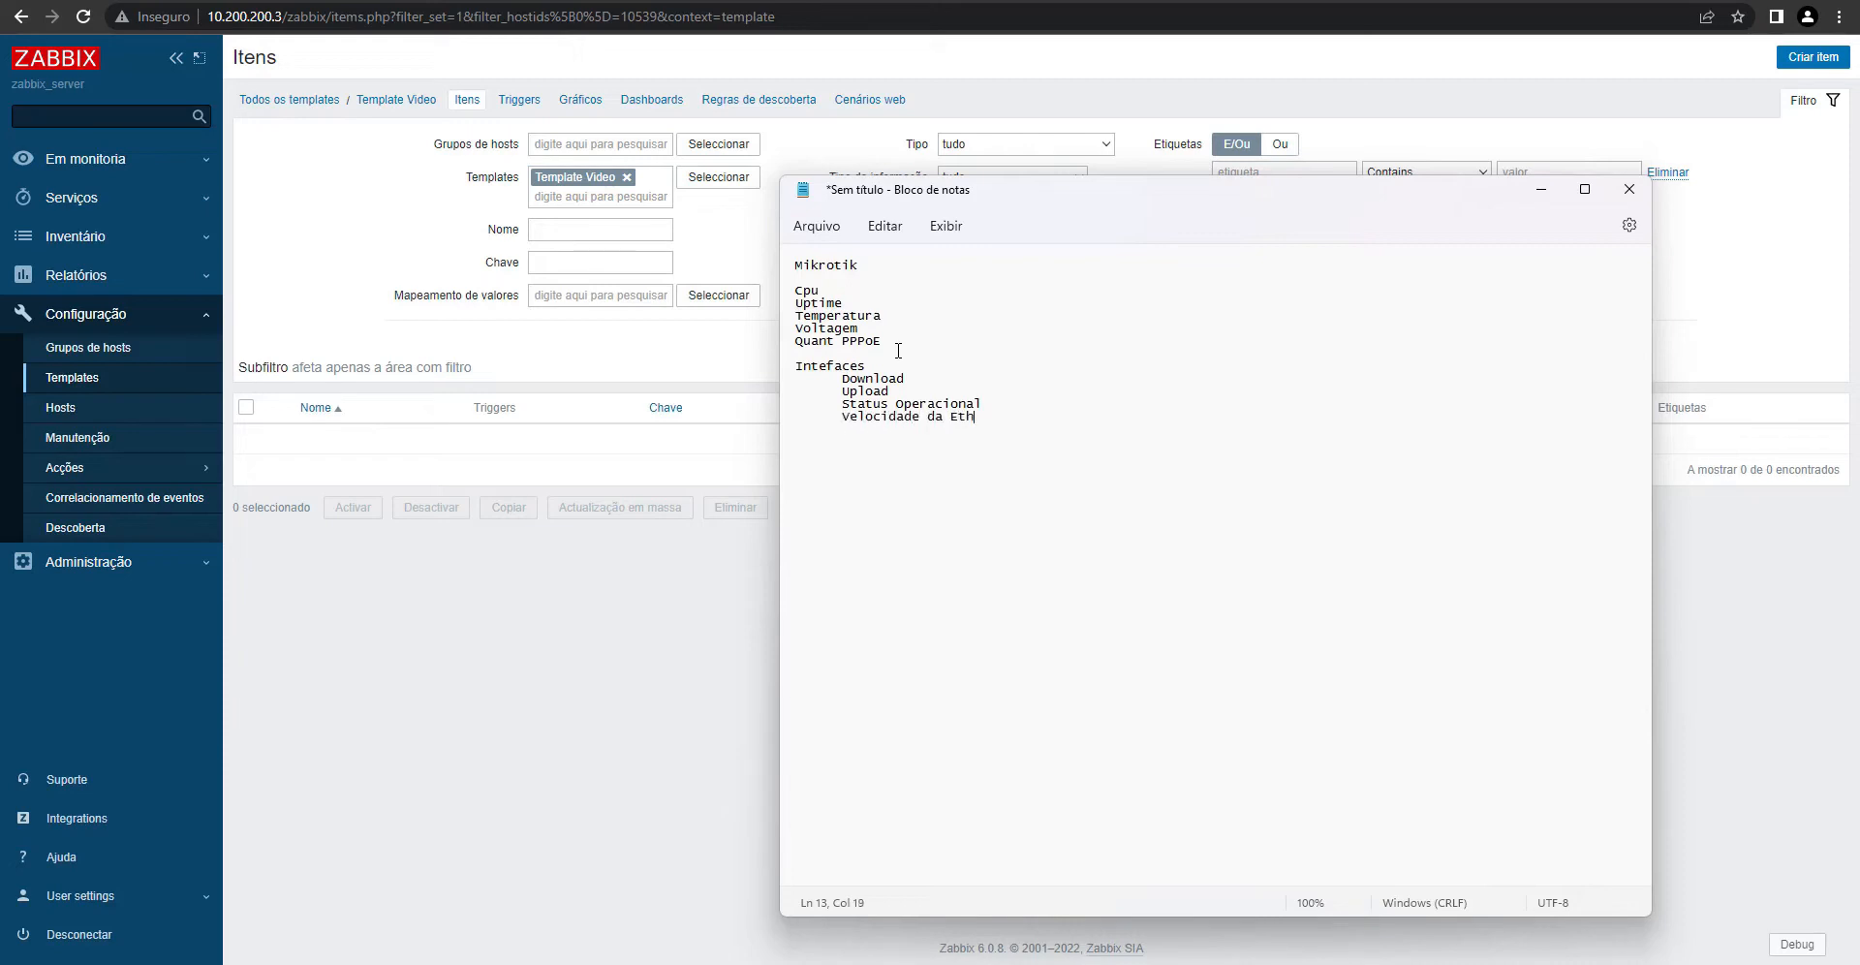
pyautogui.write('er')
# - Review the Intefaces block against the router's interface list in WinBox
pyautogui.doubleClick(813, 360)
pyautogui.moveTo(769, 368); pyautogui.dragTo(791, 344)
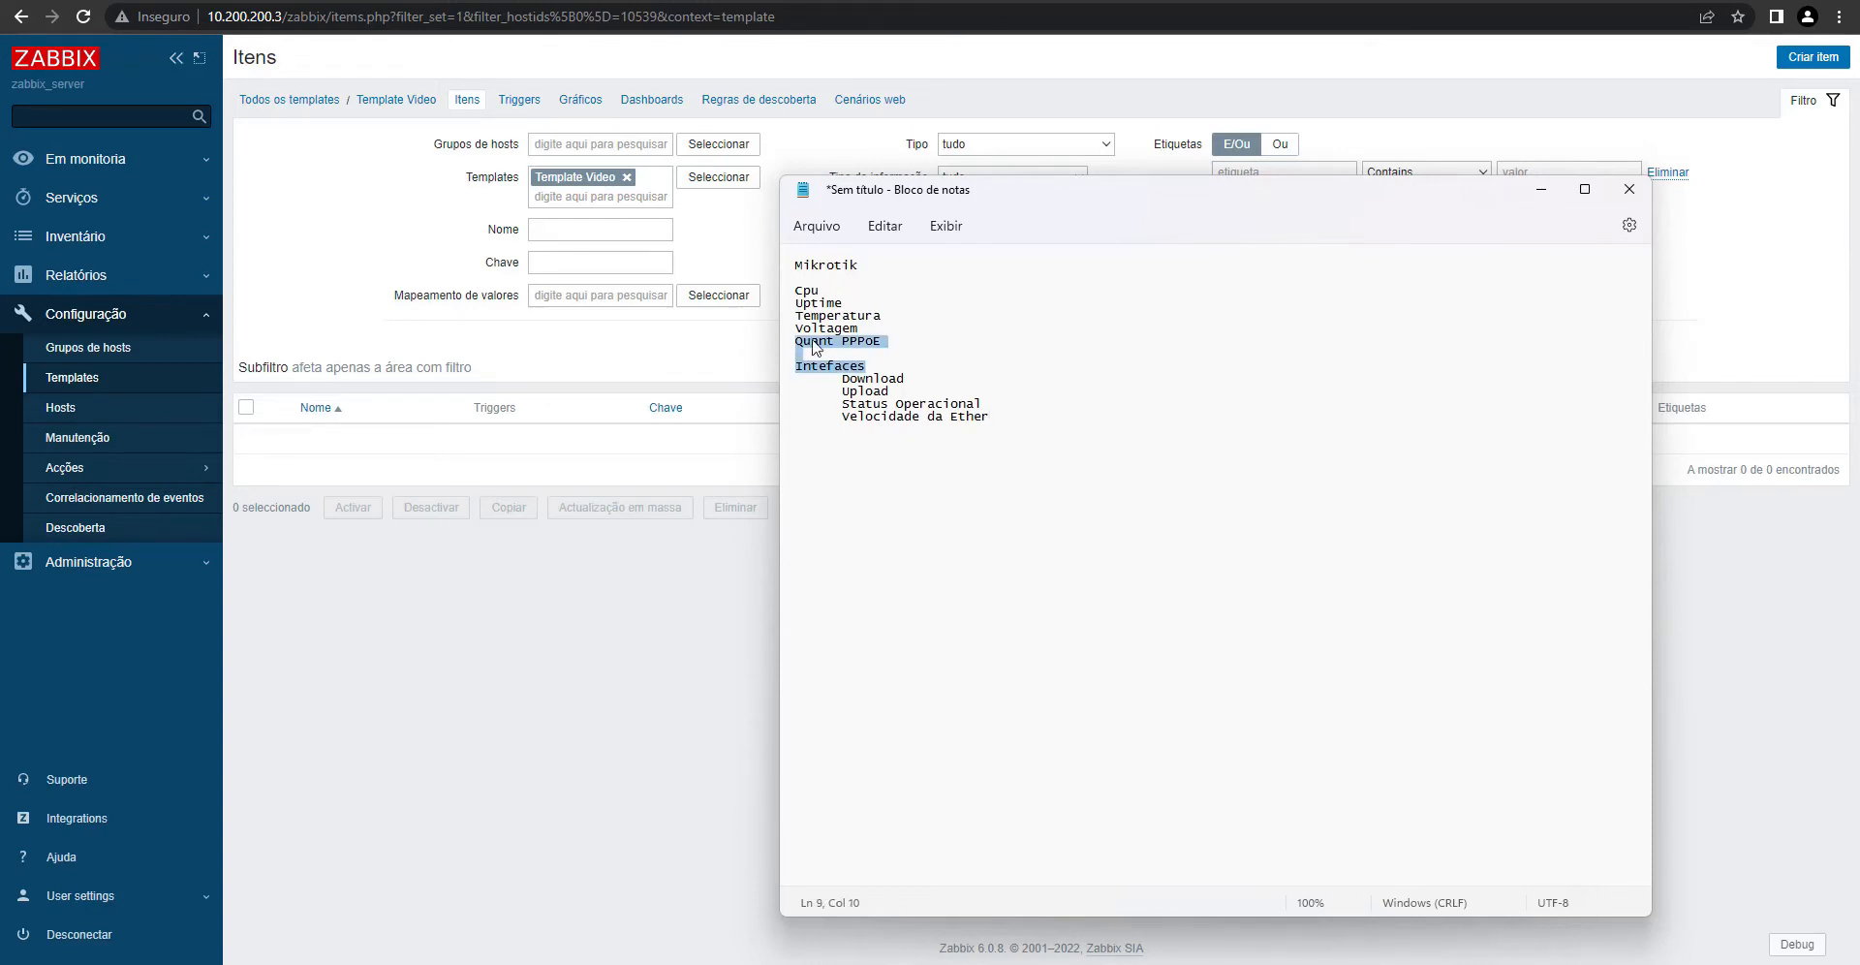
pyautogui.click(868, 368)
pyautogui.doubleClick(871, 365)
pyautogui.click(1066, 964)
pyautogui.click(1096, 963)
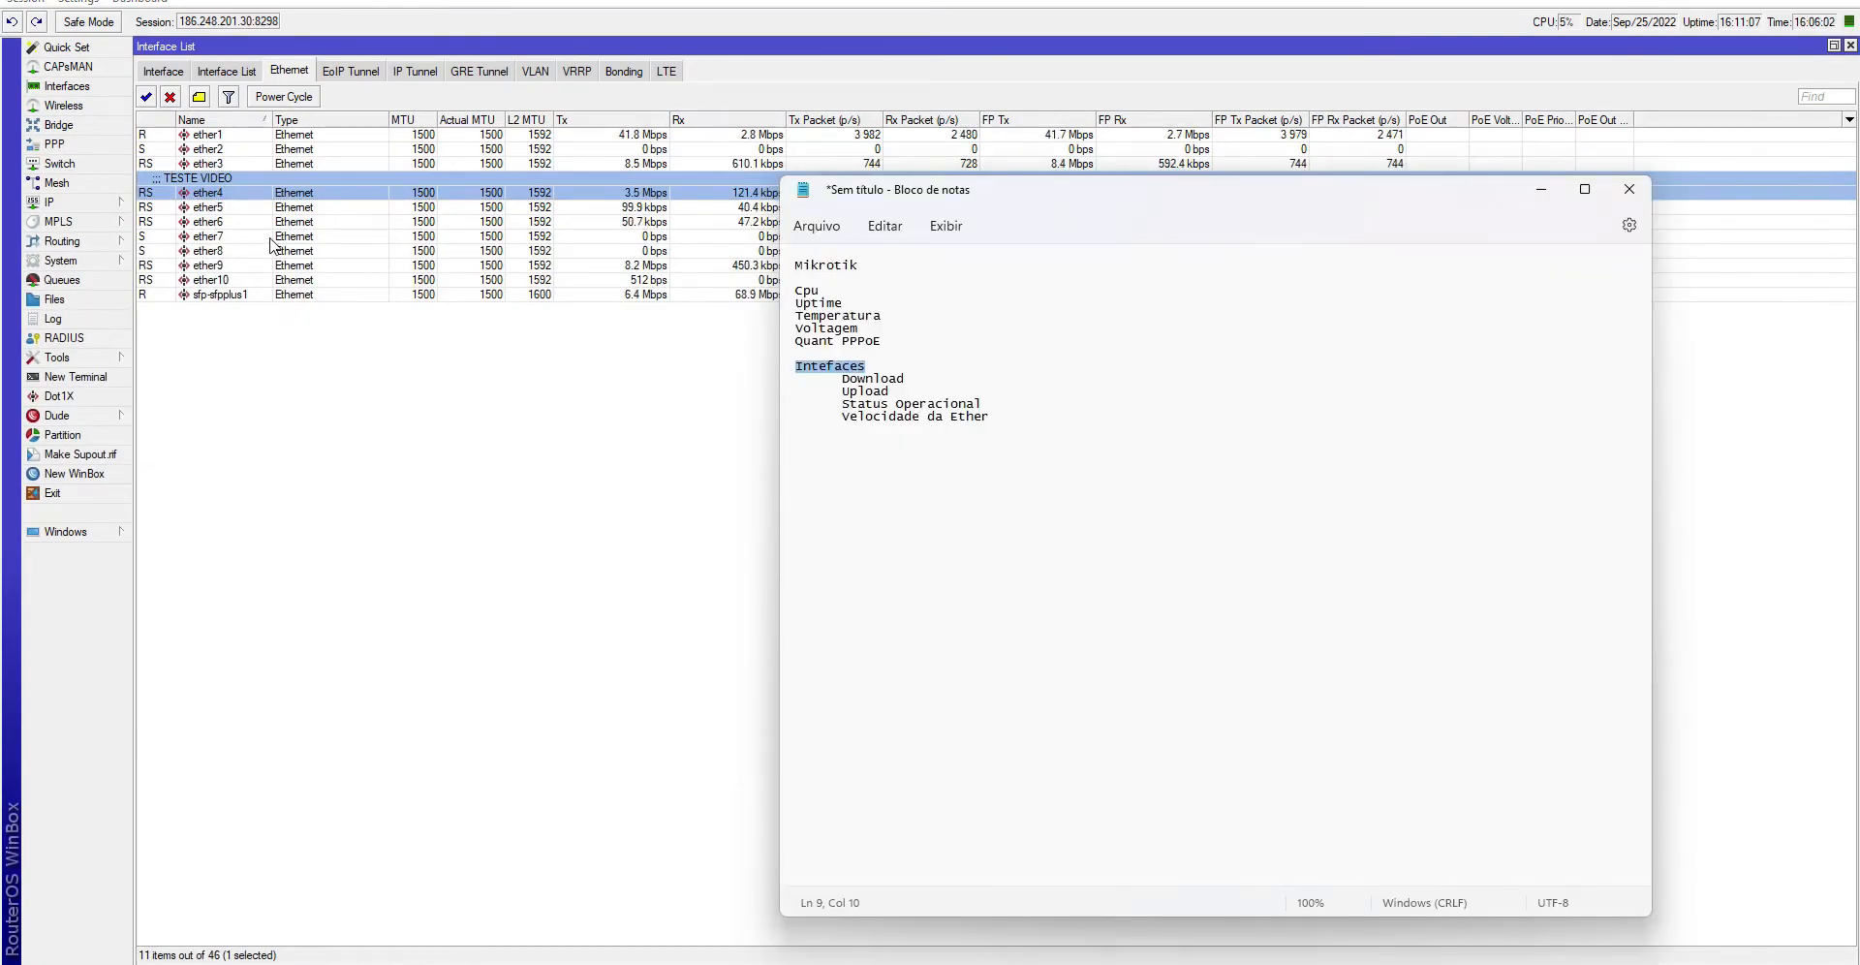
pyautogui.click(1749, 0)
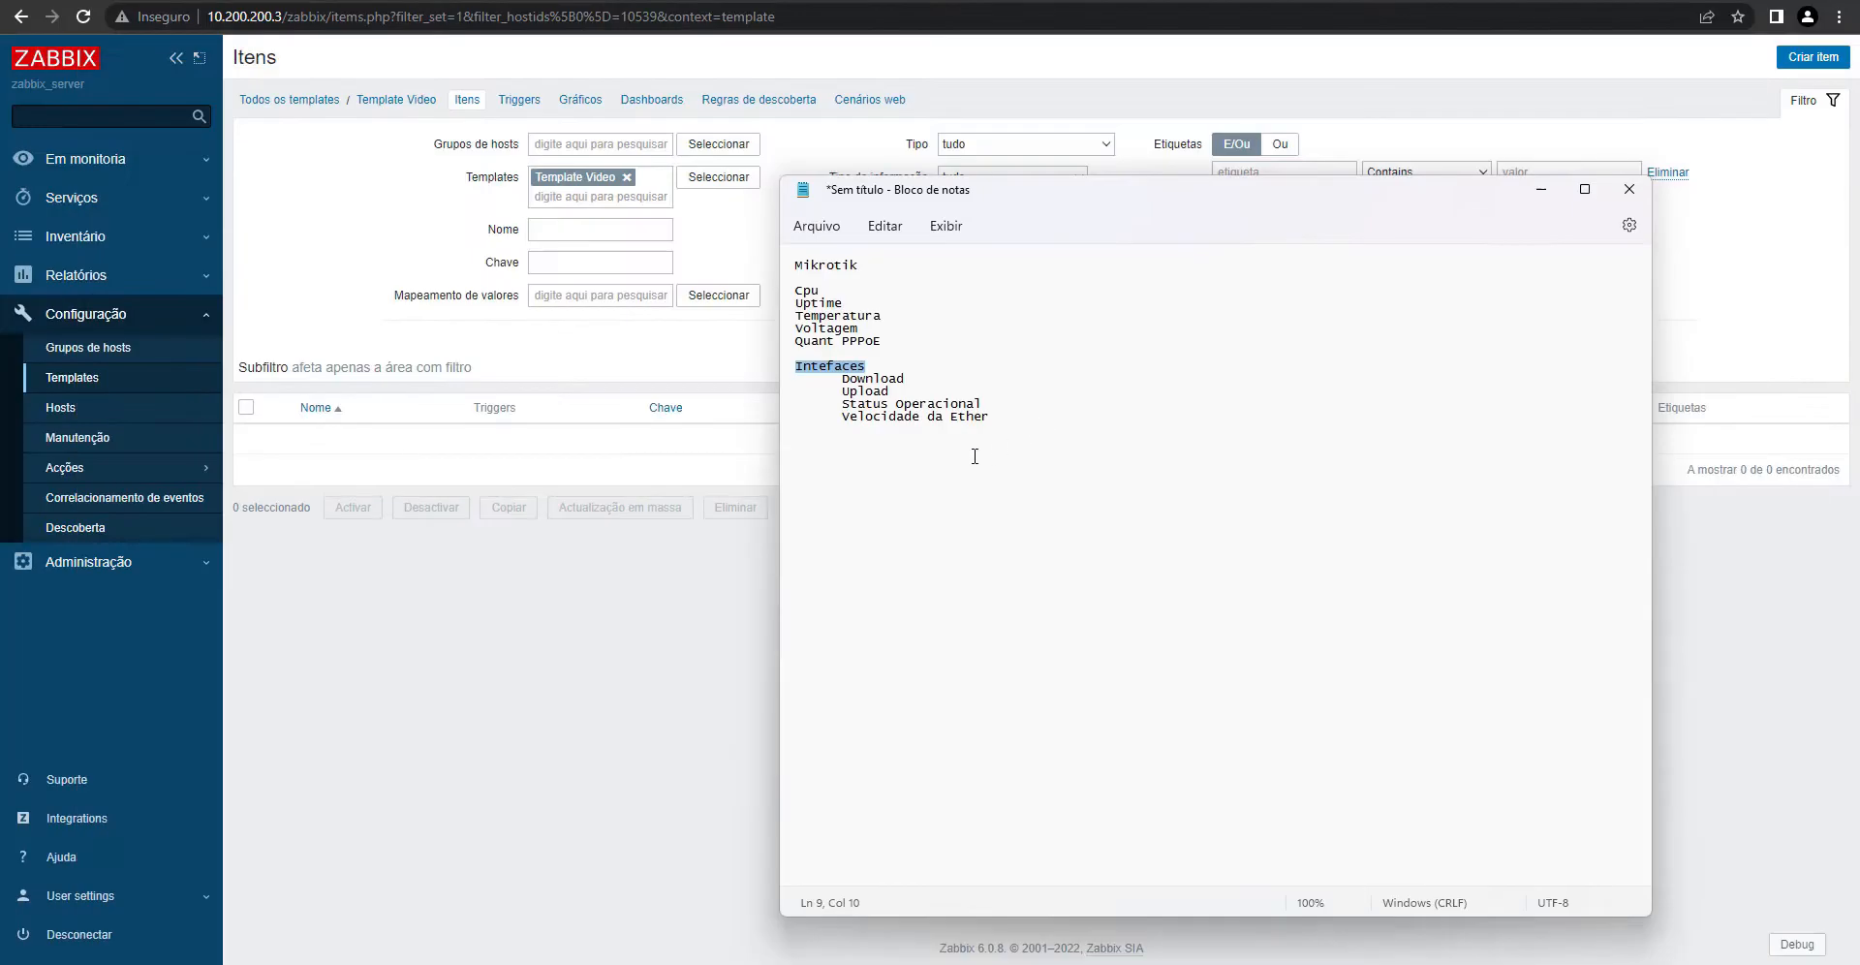
# - Insert blank lines to separate the Intefaces block from the Mikrotik items
pyautogui.click(888, 357)
pyautogui.press('Return')
pyautogui.press('Return')
pyautogui.press('Return')
pyautogui.press('Return')
pyautogui.press('Return')
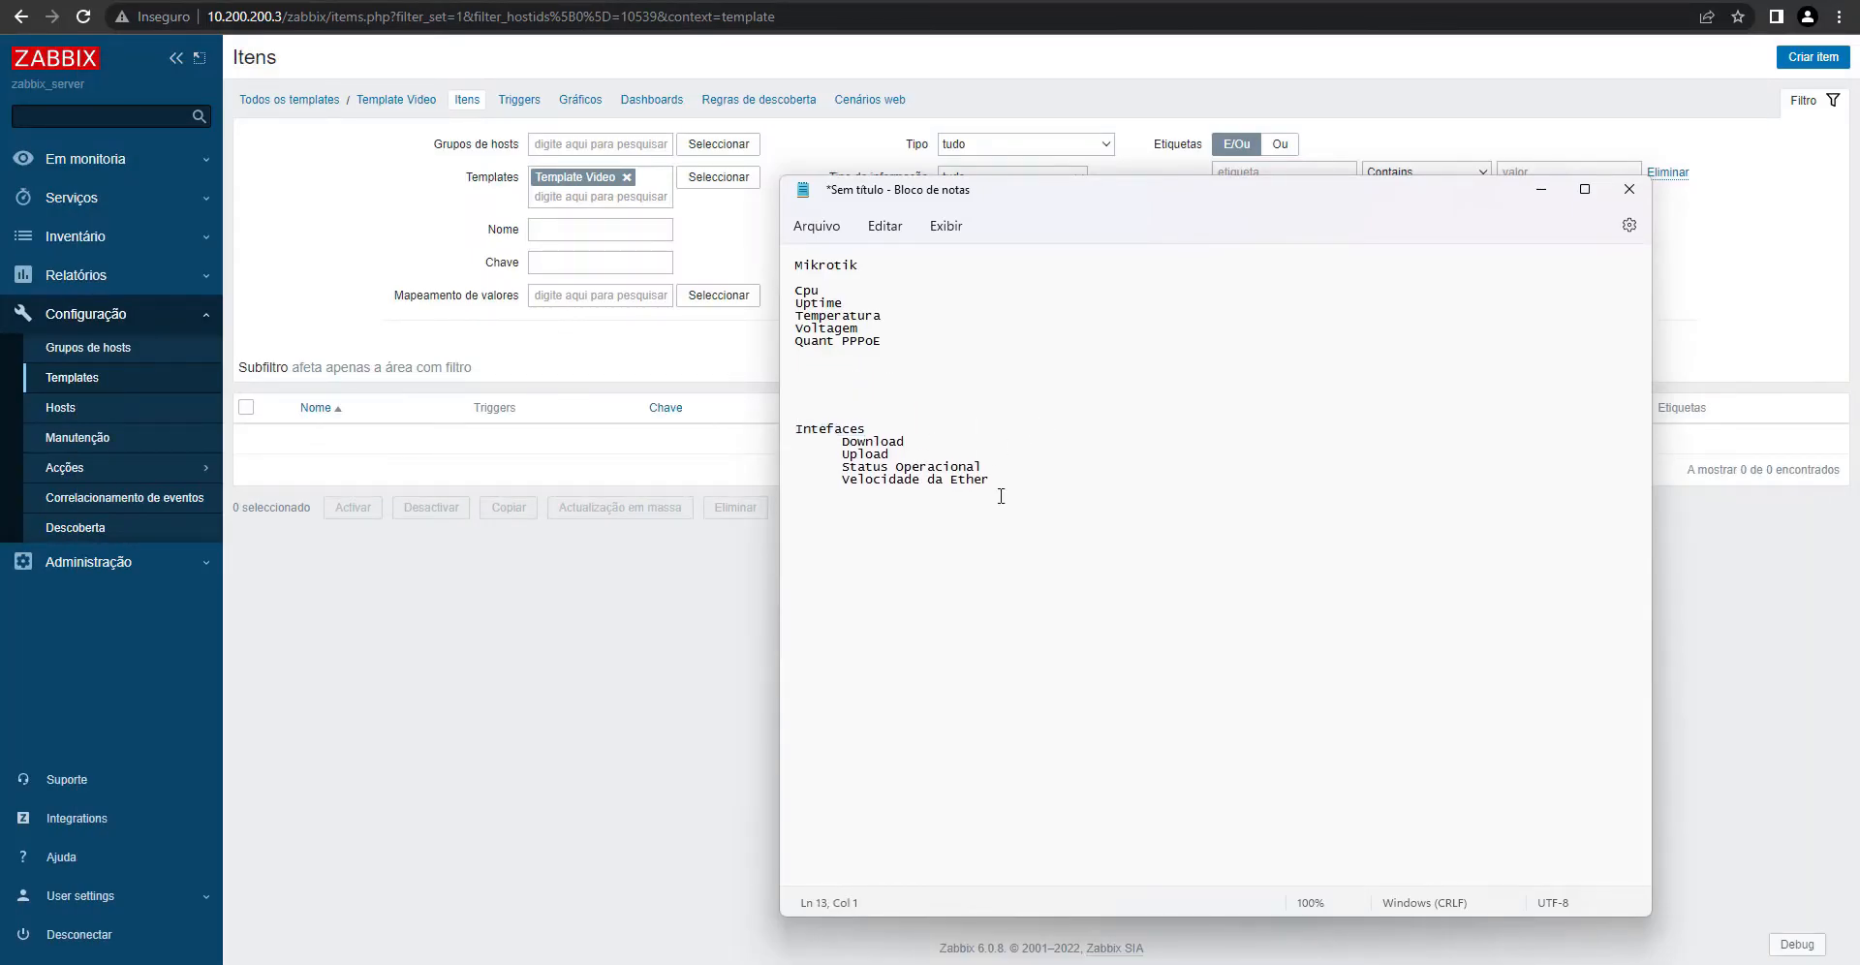
pyautogui.moveTo(1001, 496); pyautogui.dragTo(751, 436)
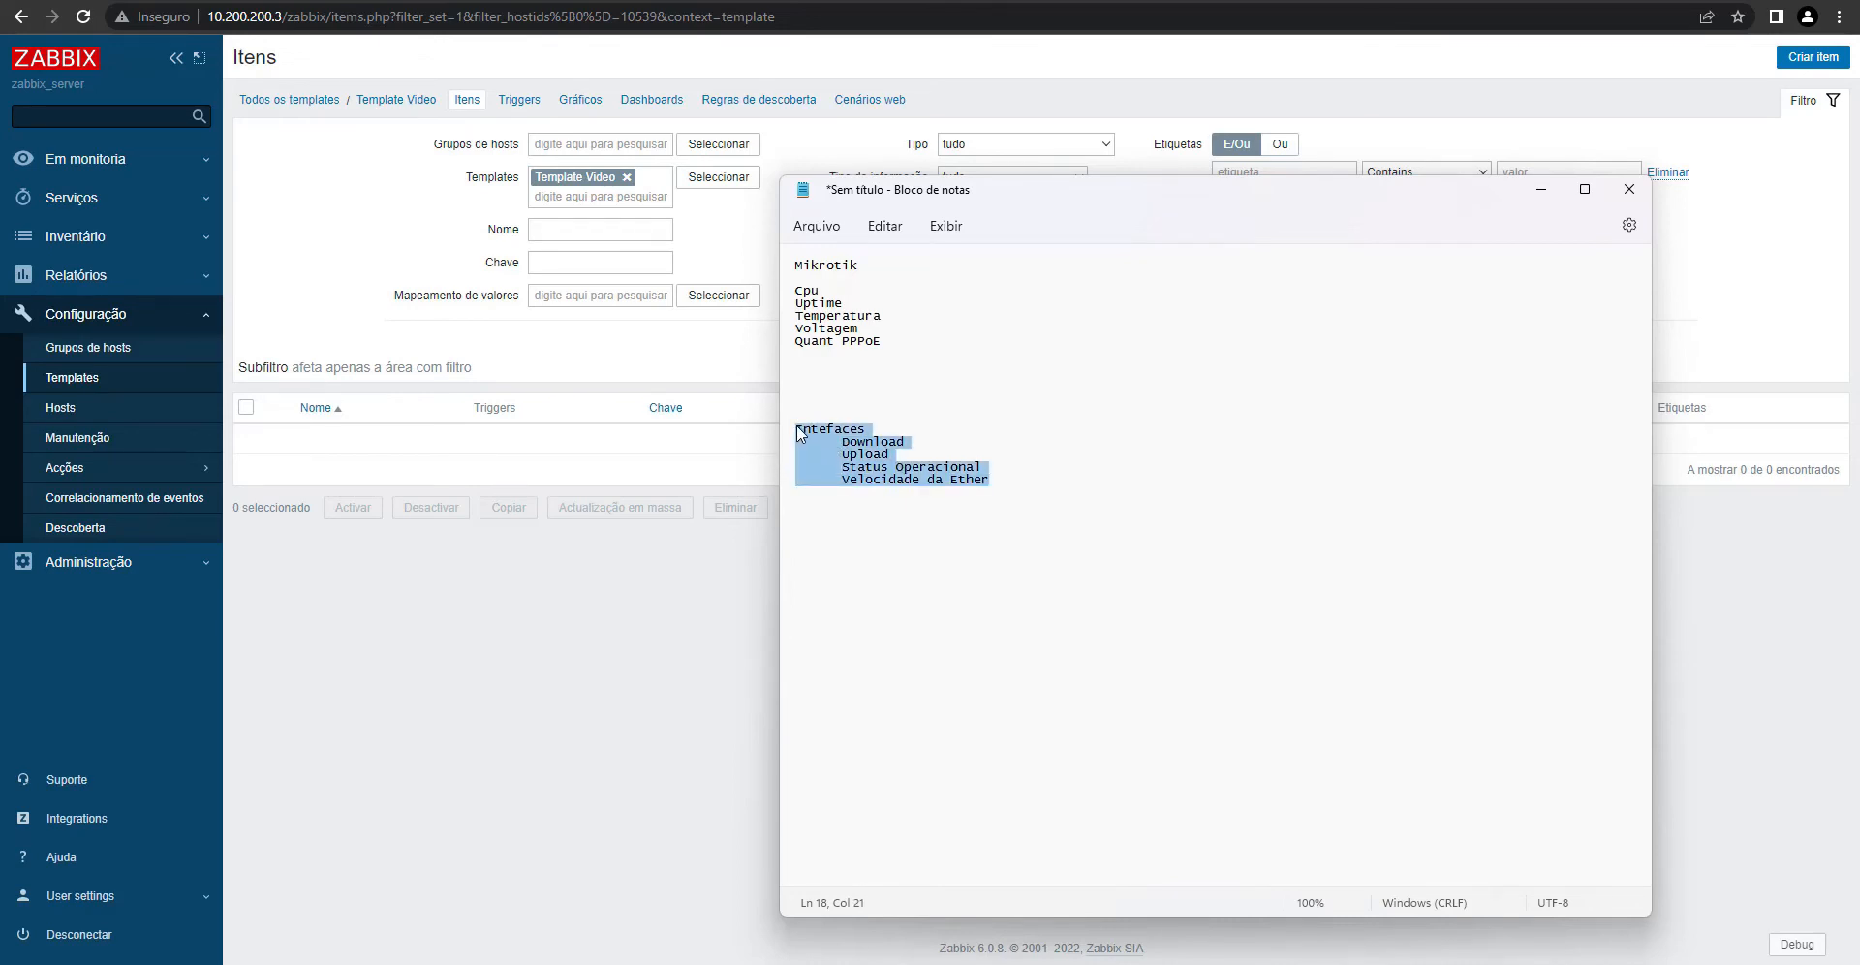
pyautogui.click(797, 431)
pyautogui.moveTo(998, 476); pyautogui.dragTo(778, 436)
pyautogui.click(849, 433)
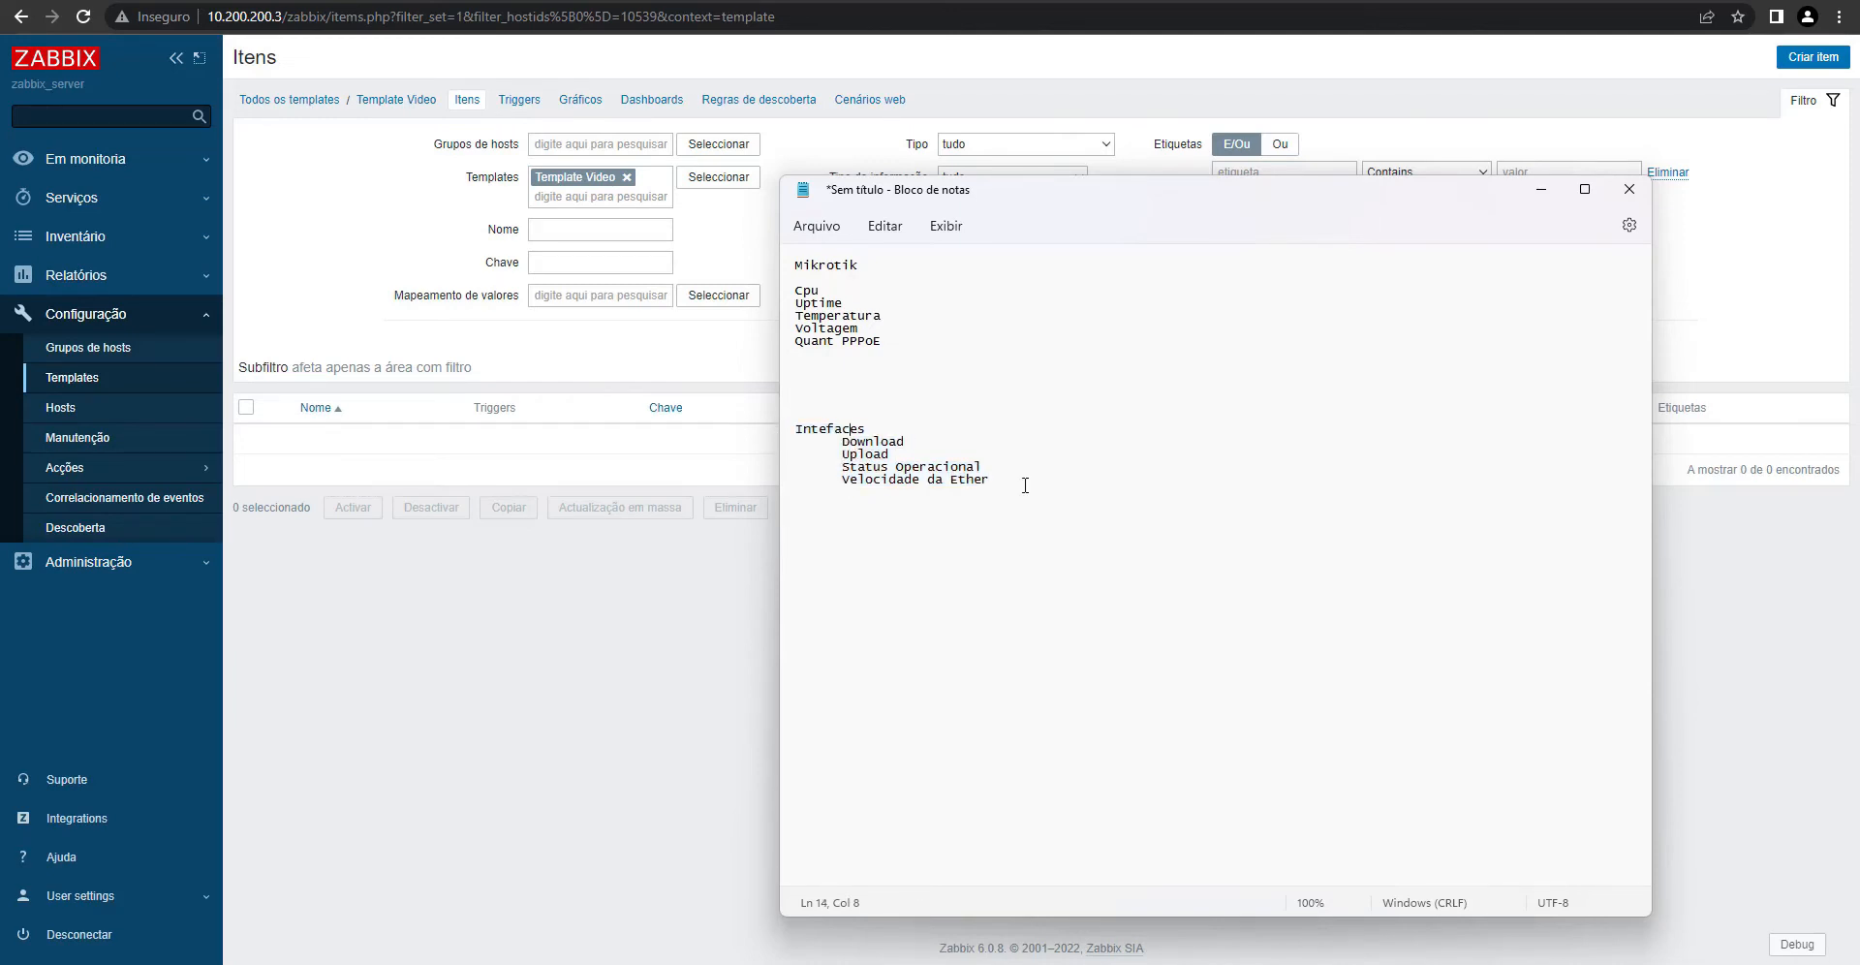
pyautogui.click(634, 608)
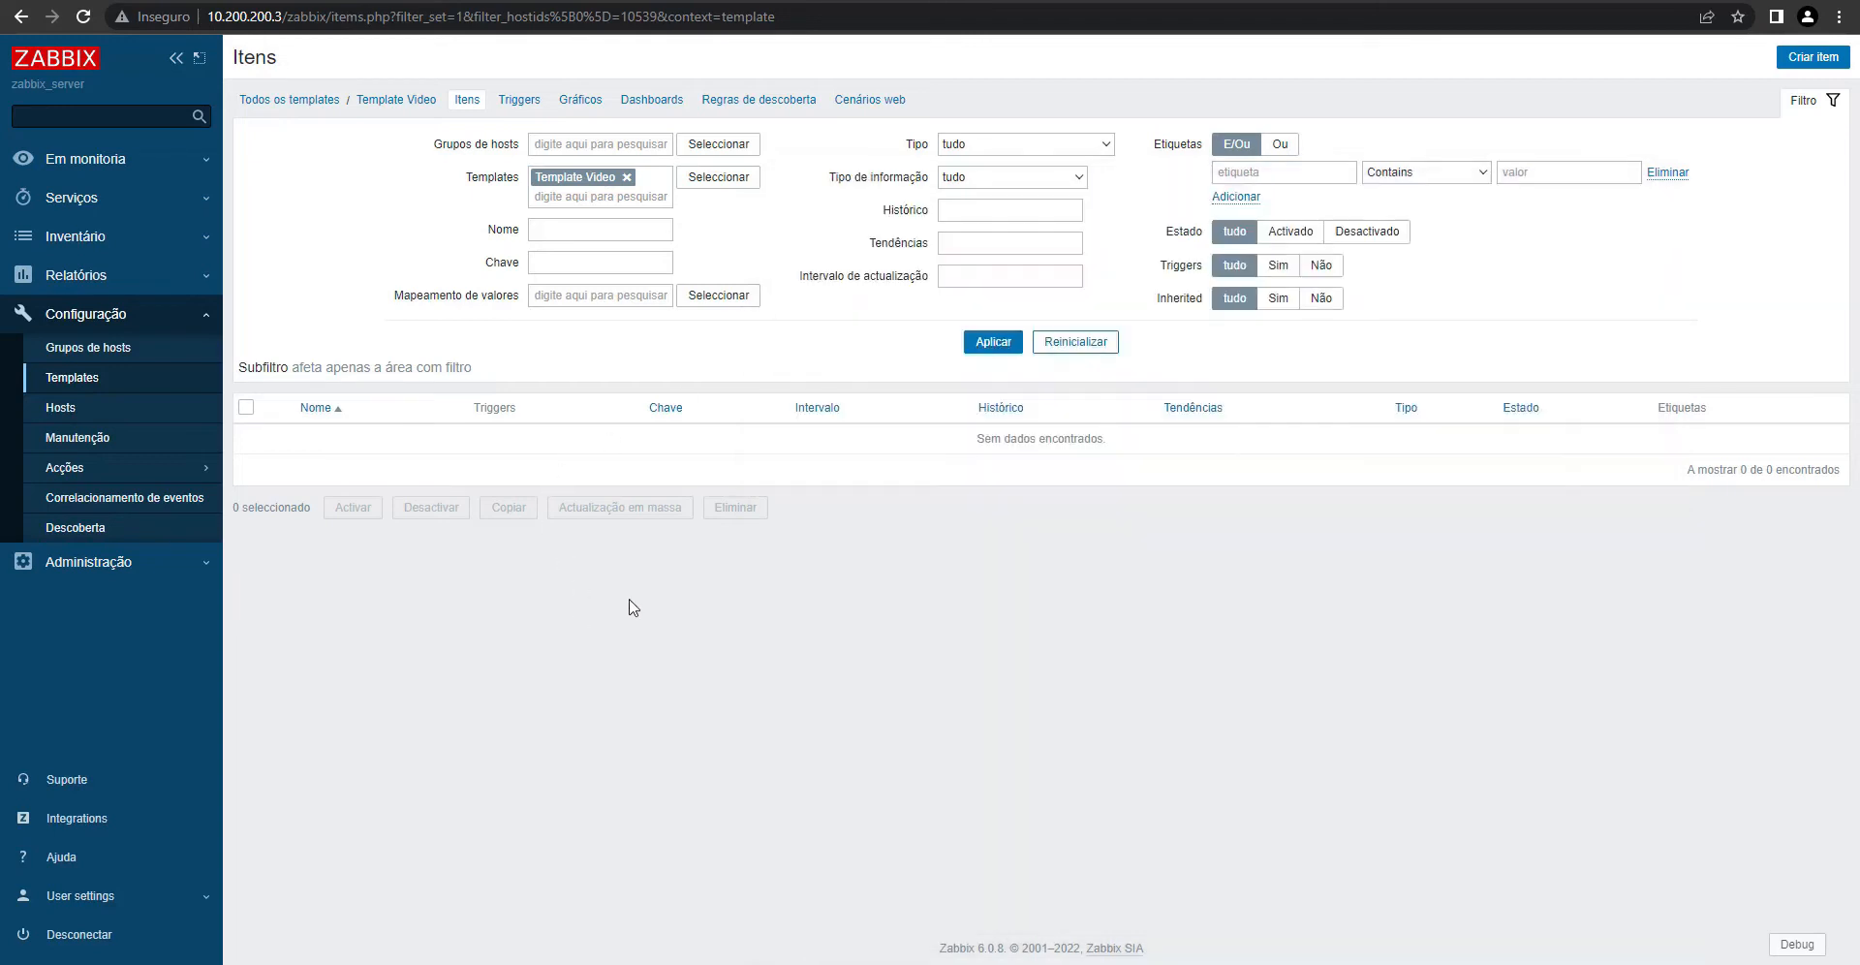
# - Open a new item form in Template Video and pick Cpu from the notes
pyautogui.click(1806, 70)
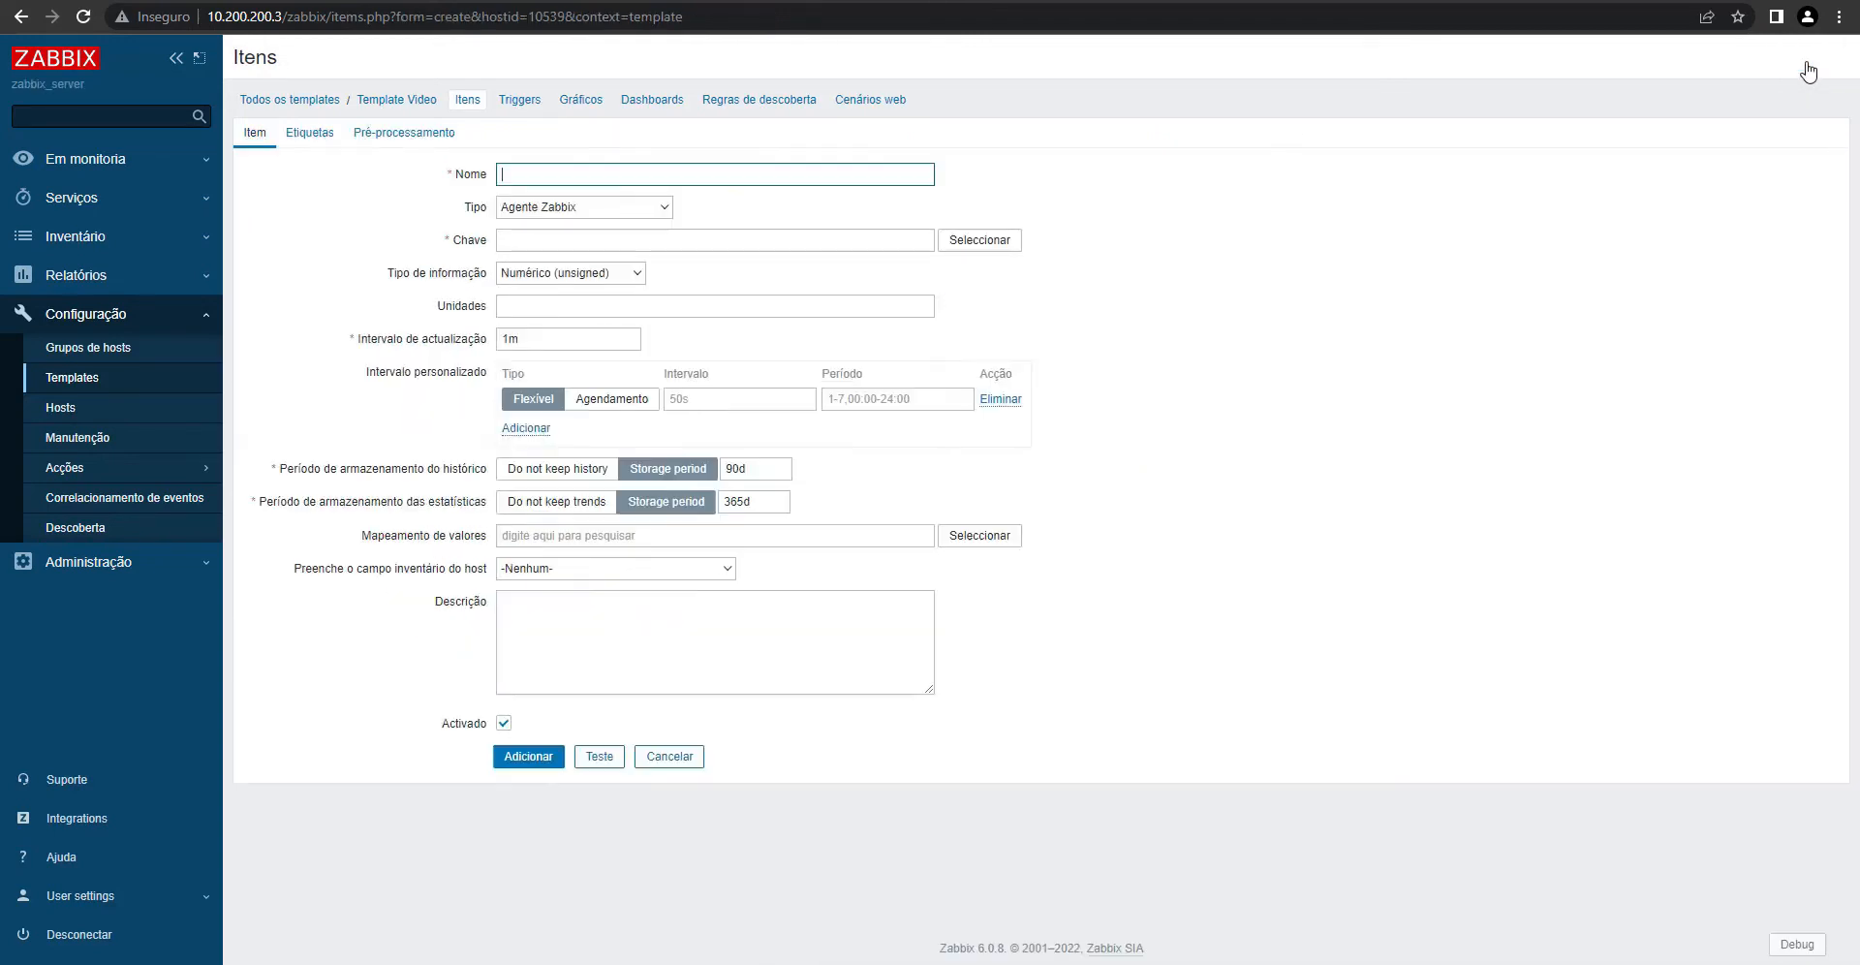
pyautogui.hotkey('alt', 'Tab')
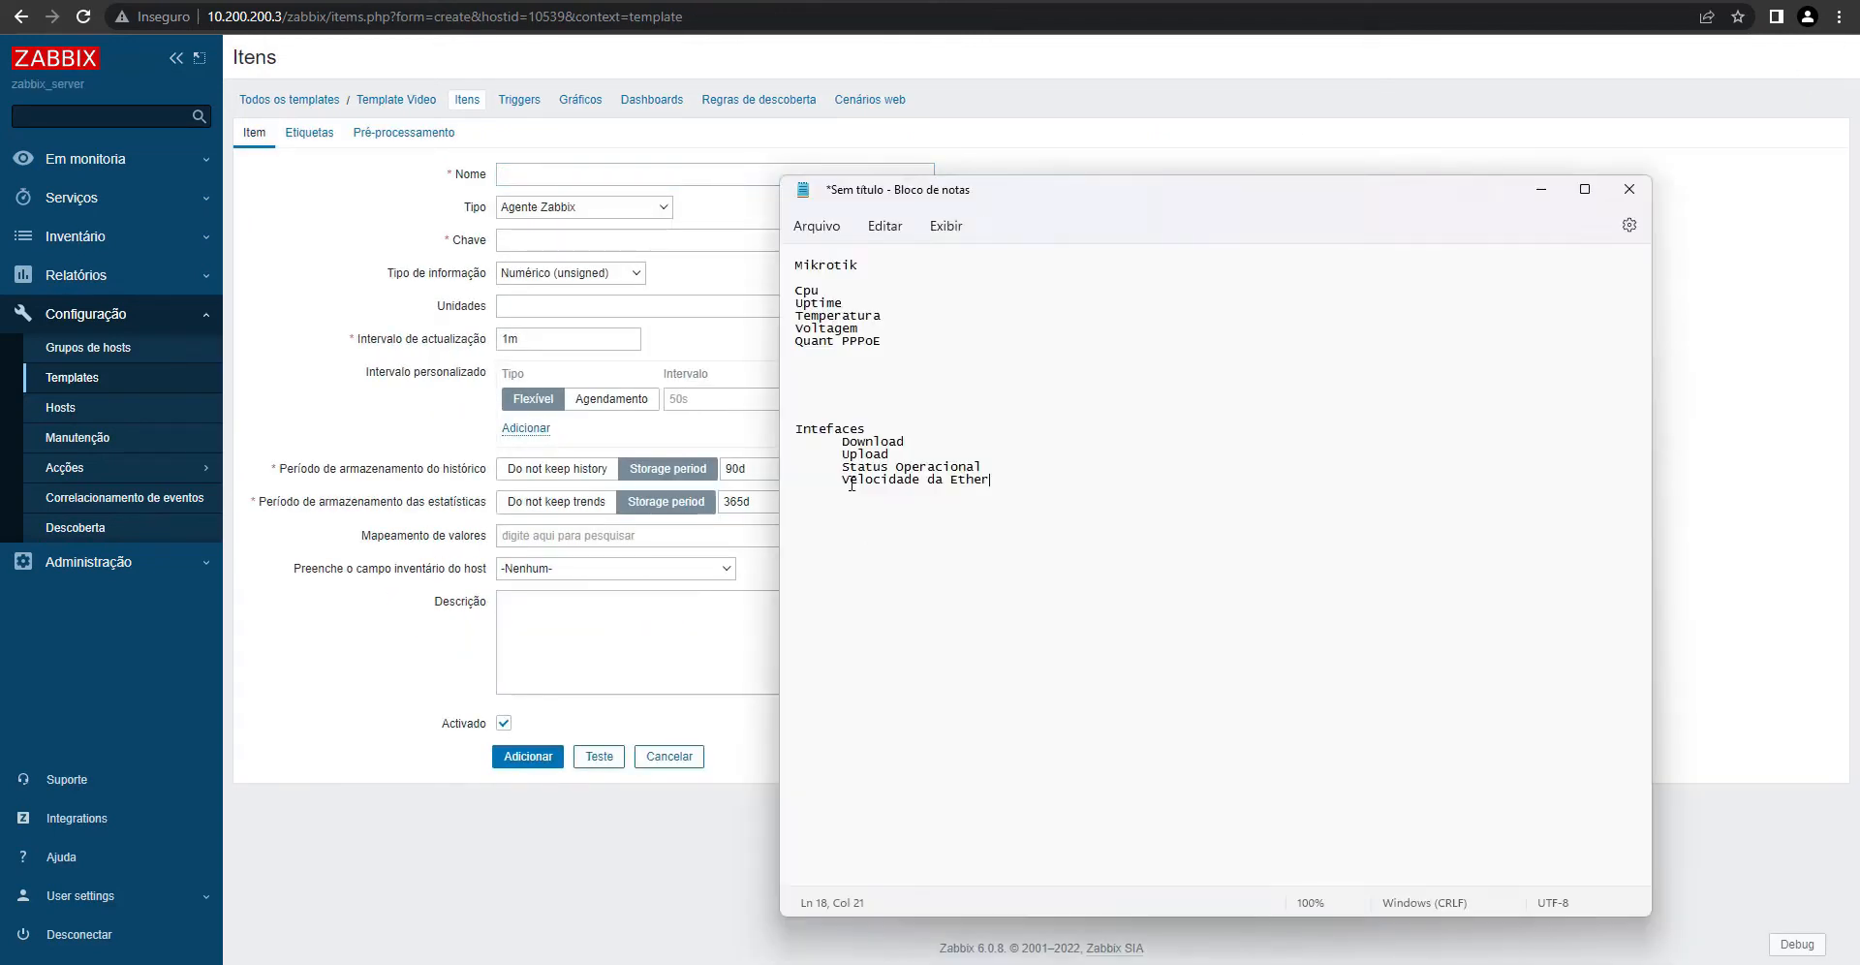
pyautogui.moveTo(868, 289); pyautogui.dragTo(770, 285)
# - Clear the KiTTY terminal that held the SNMP walk output
pyautogui.hotkey('alt', 'Tab')
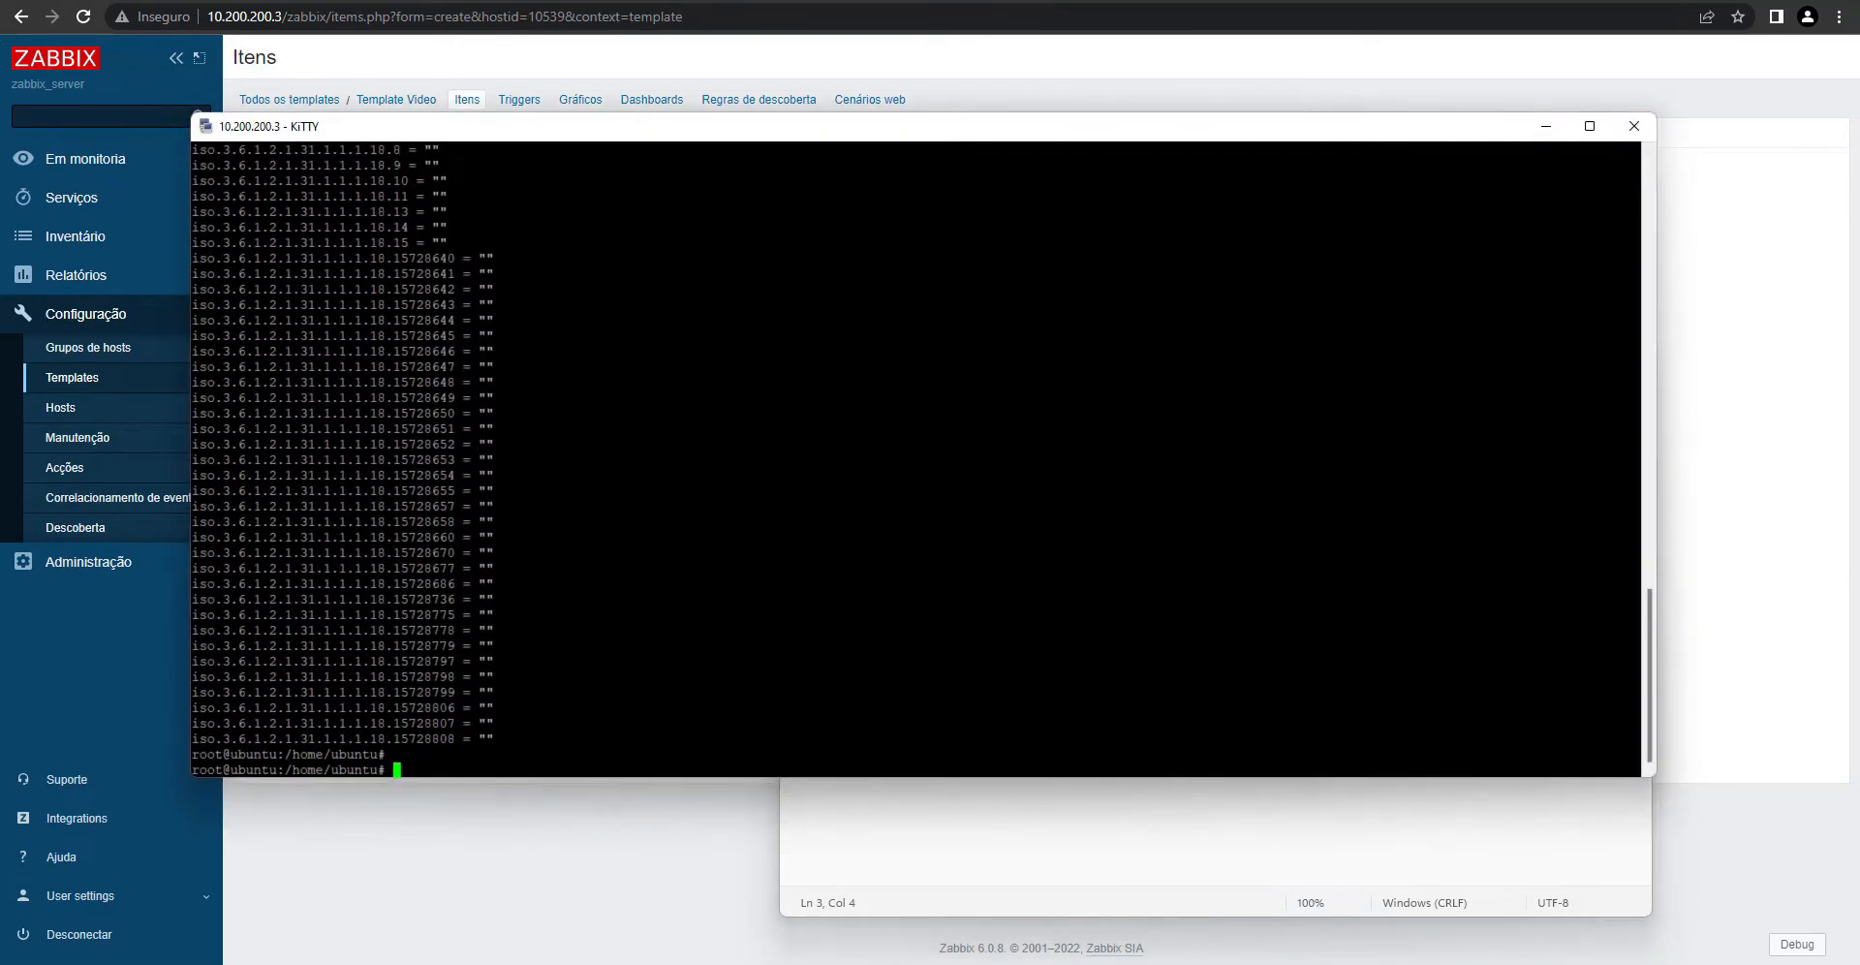
pyautogui.write('clear')
pyautogui.press('Return')
pyautogui.write('clear')
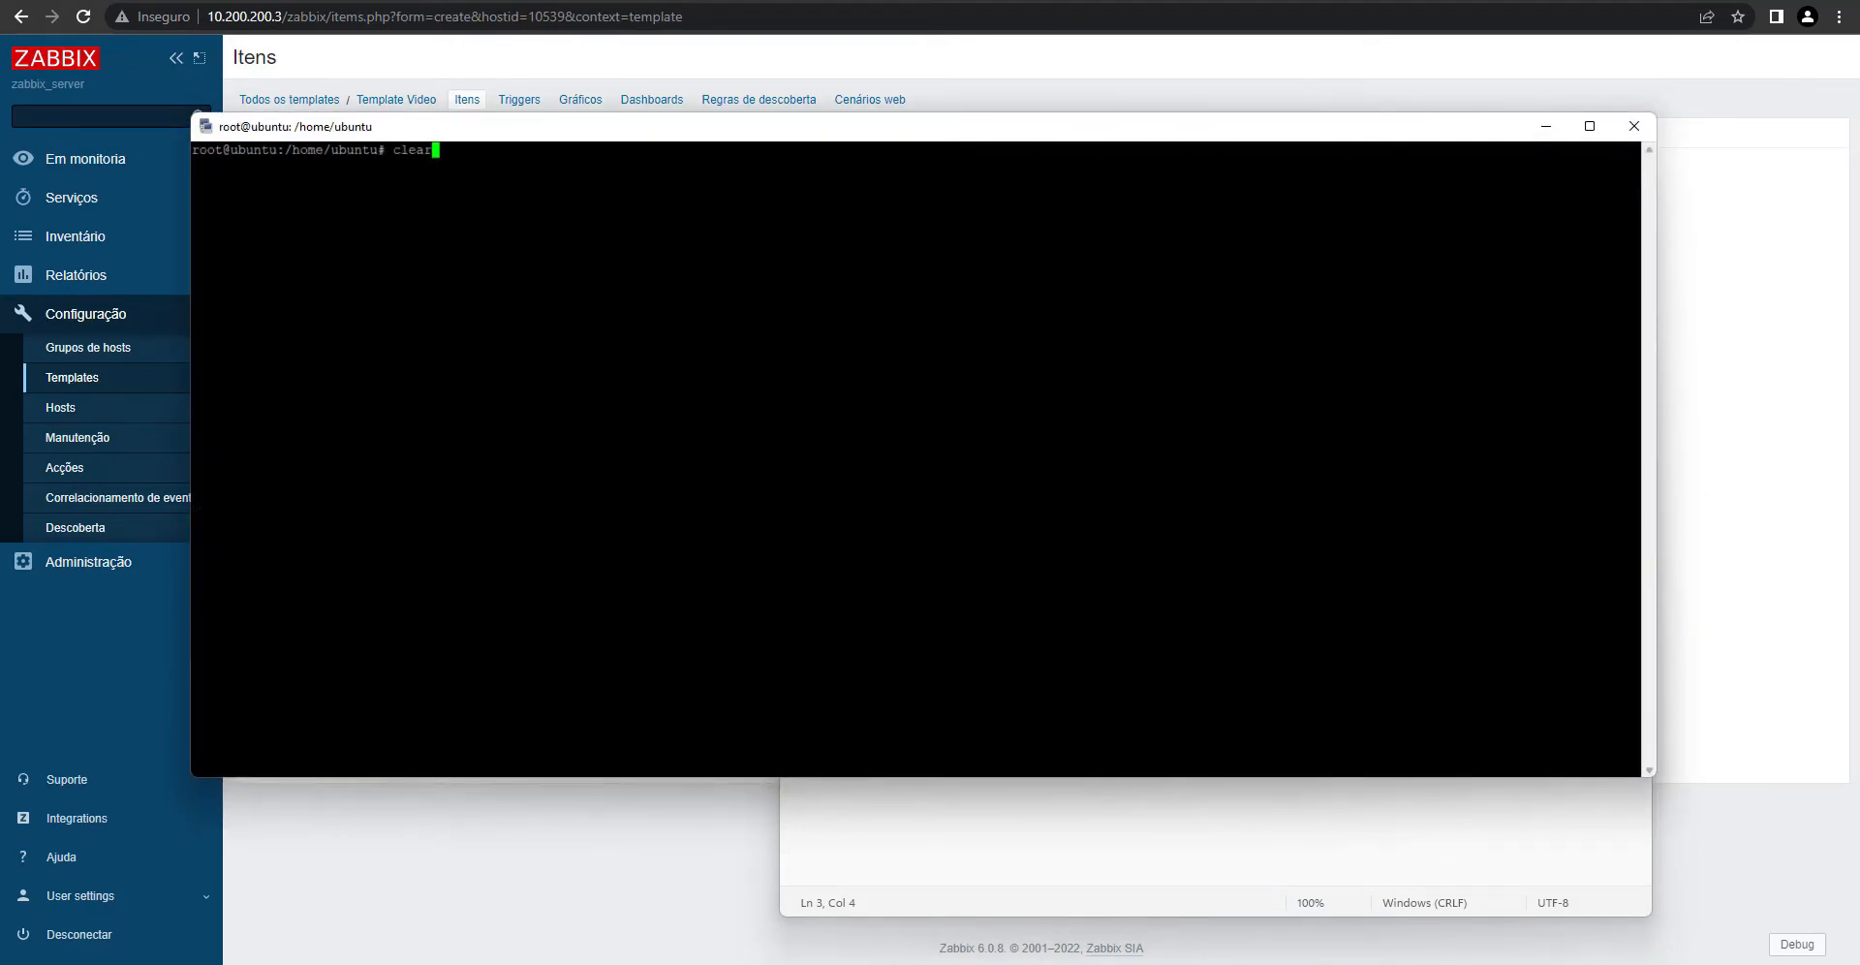
pyautogui.press('Return')
pyautogui.click(991, 833)
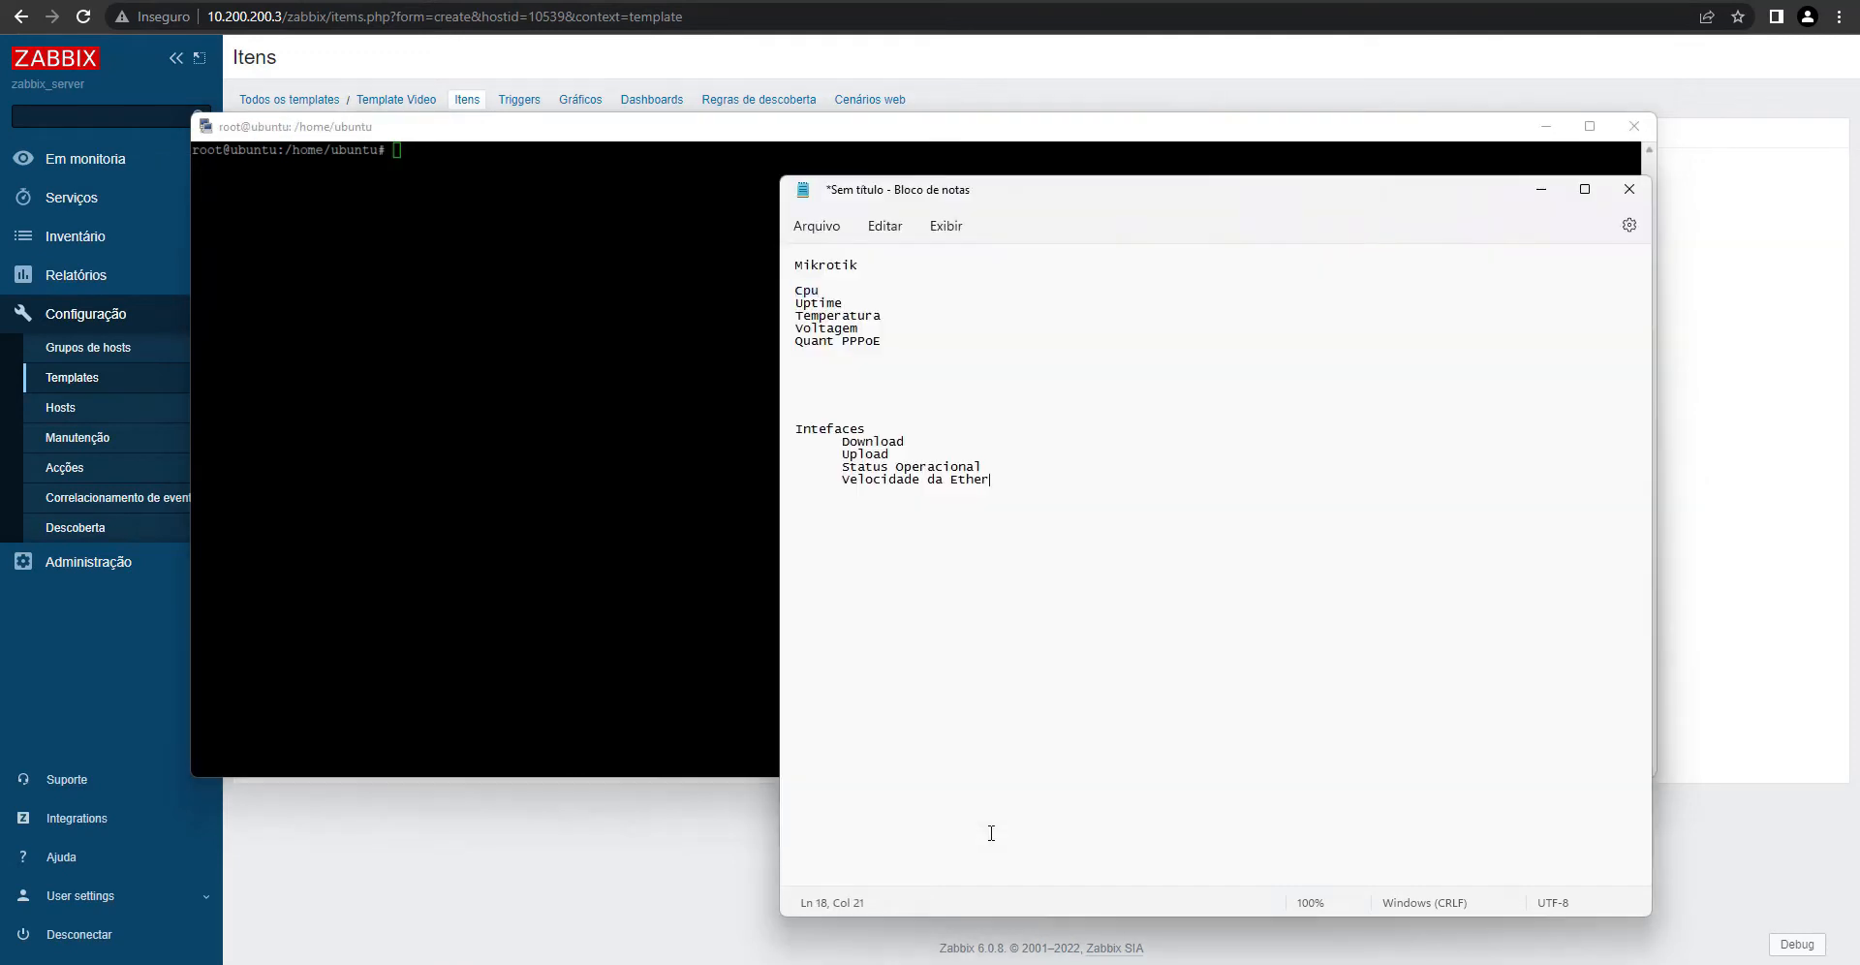
# - Move Voltagem to the top of the Notepad list, directly above Cpu
pyautogui.click(861, 329)
pyautogui.hotkey('shift', 'Home')
pyautogui.hotkey('ctrl', 'c')
pyautogui.press('BackSpace')
pyautogui.press('BackSpace')
pyautogui.click(824, 281)
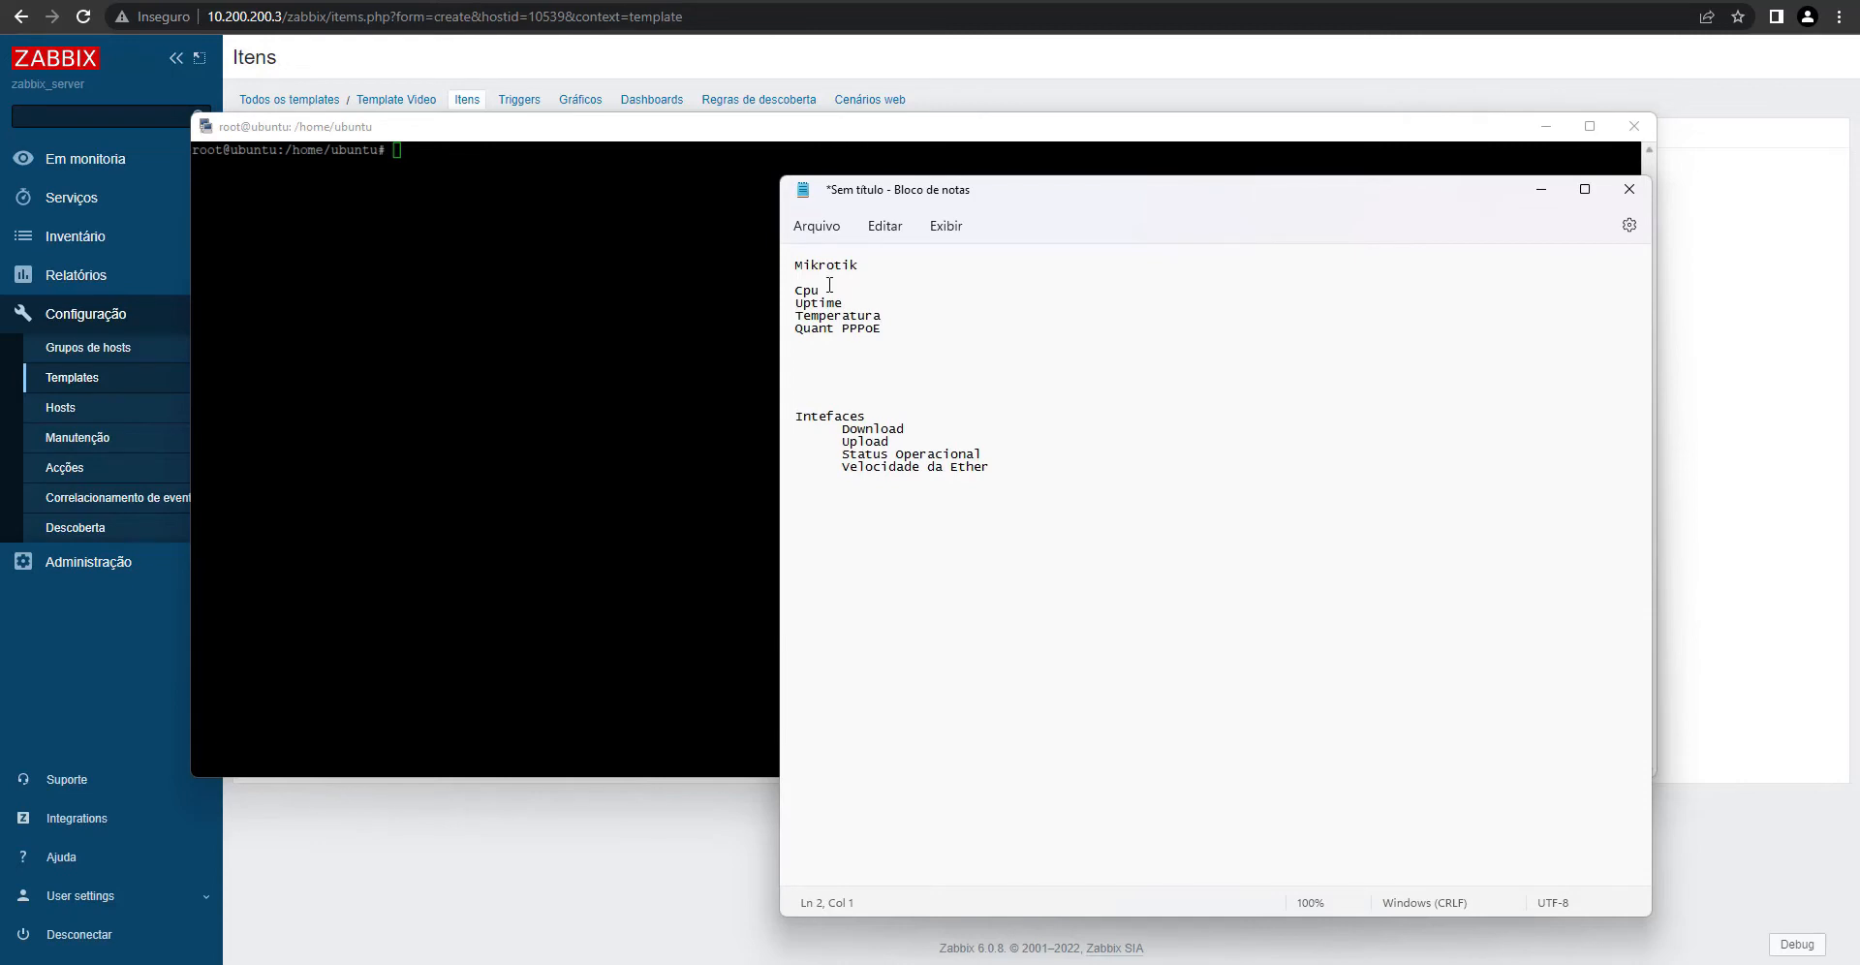
pyautogui.press('Return')
pyautogui.hotkey('ctrl', 'v')
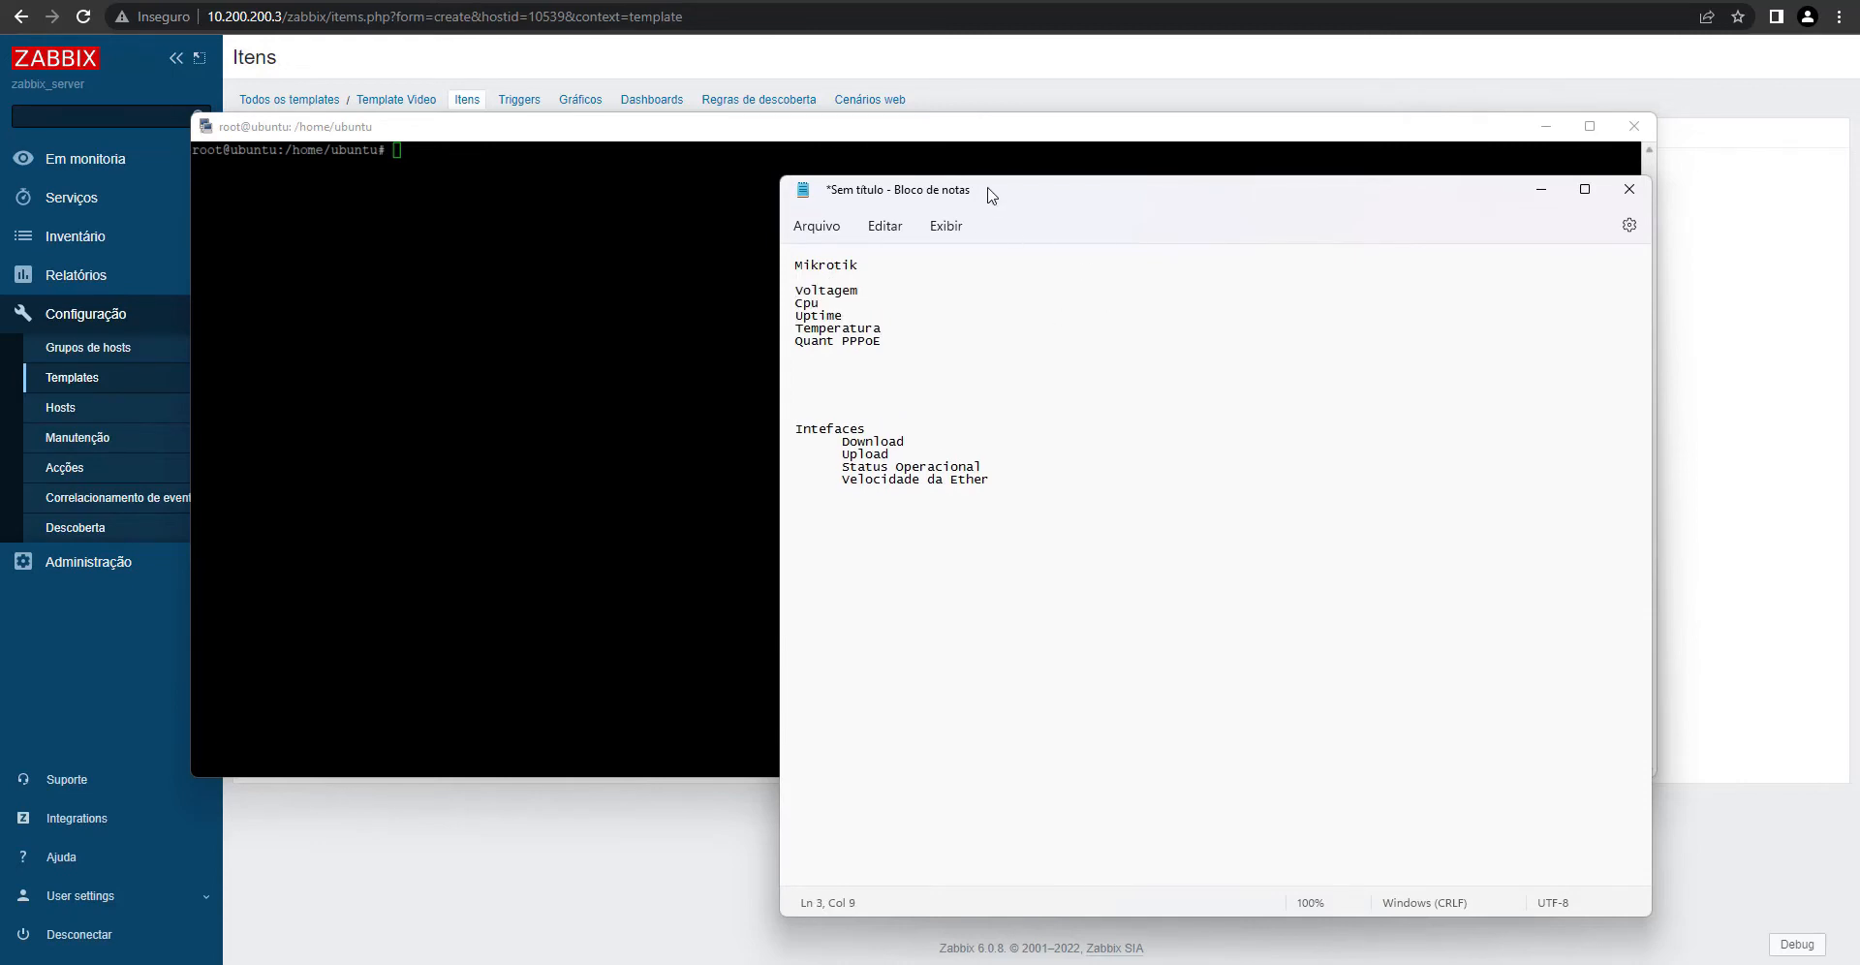
# - Start a web search for 'oid mikrotik' in a new Chrome tab
pyautogui.moveTo(1004, 200); pyautogui.dragTo(1152, 151)
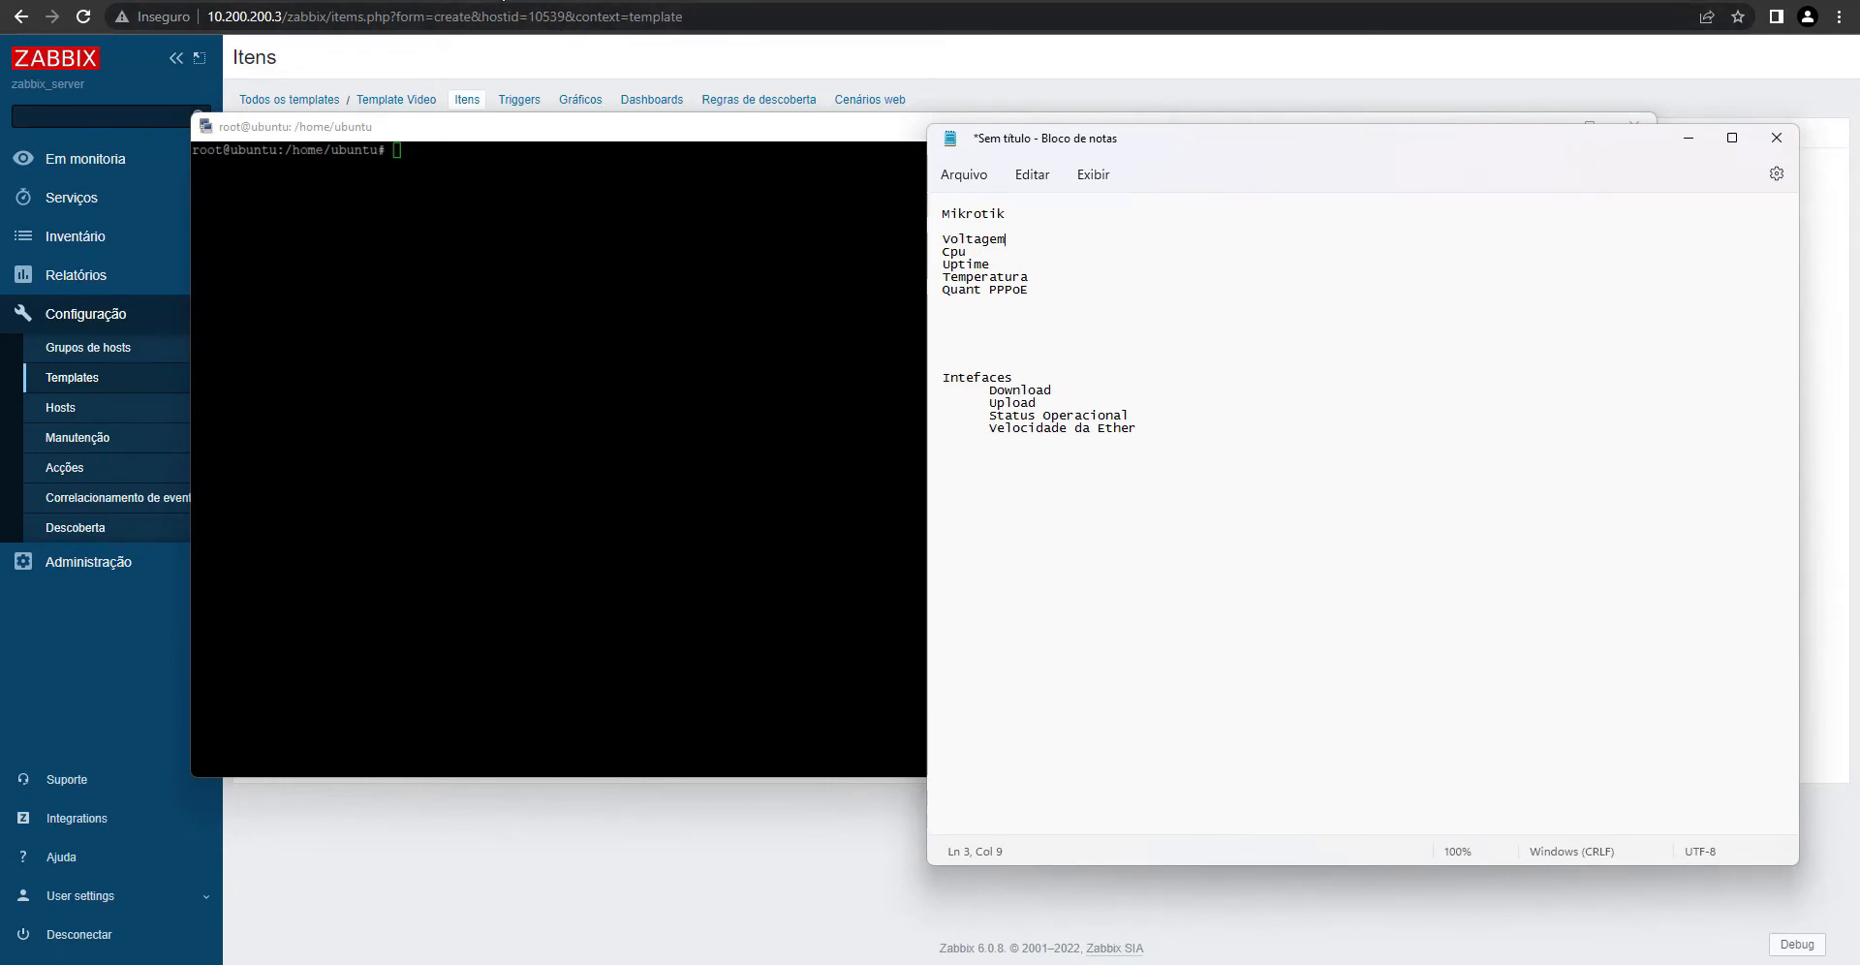
pyautogui.click(502, 0)
pyautogui.write('oid mikrotik')
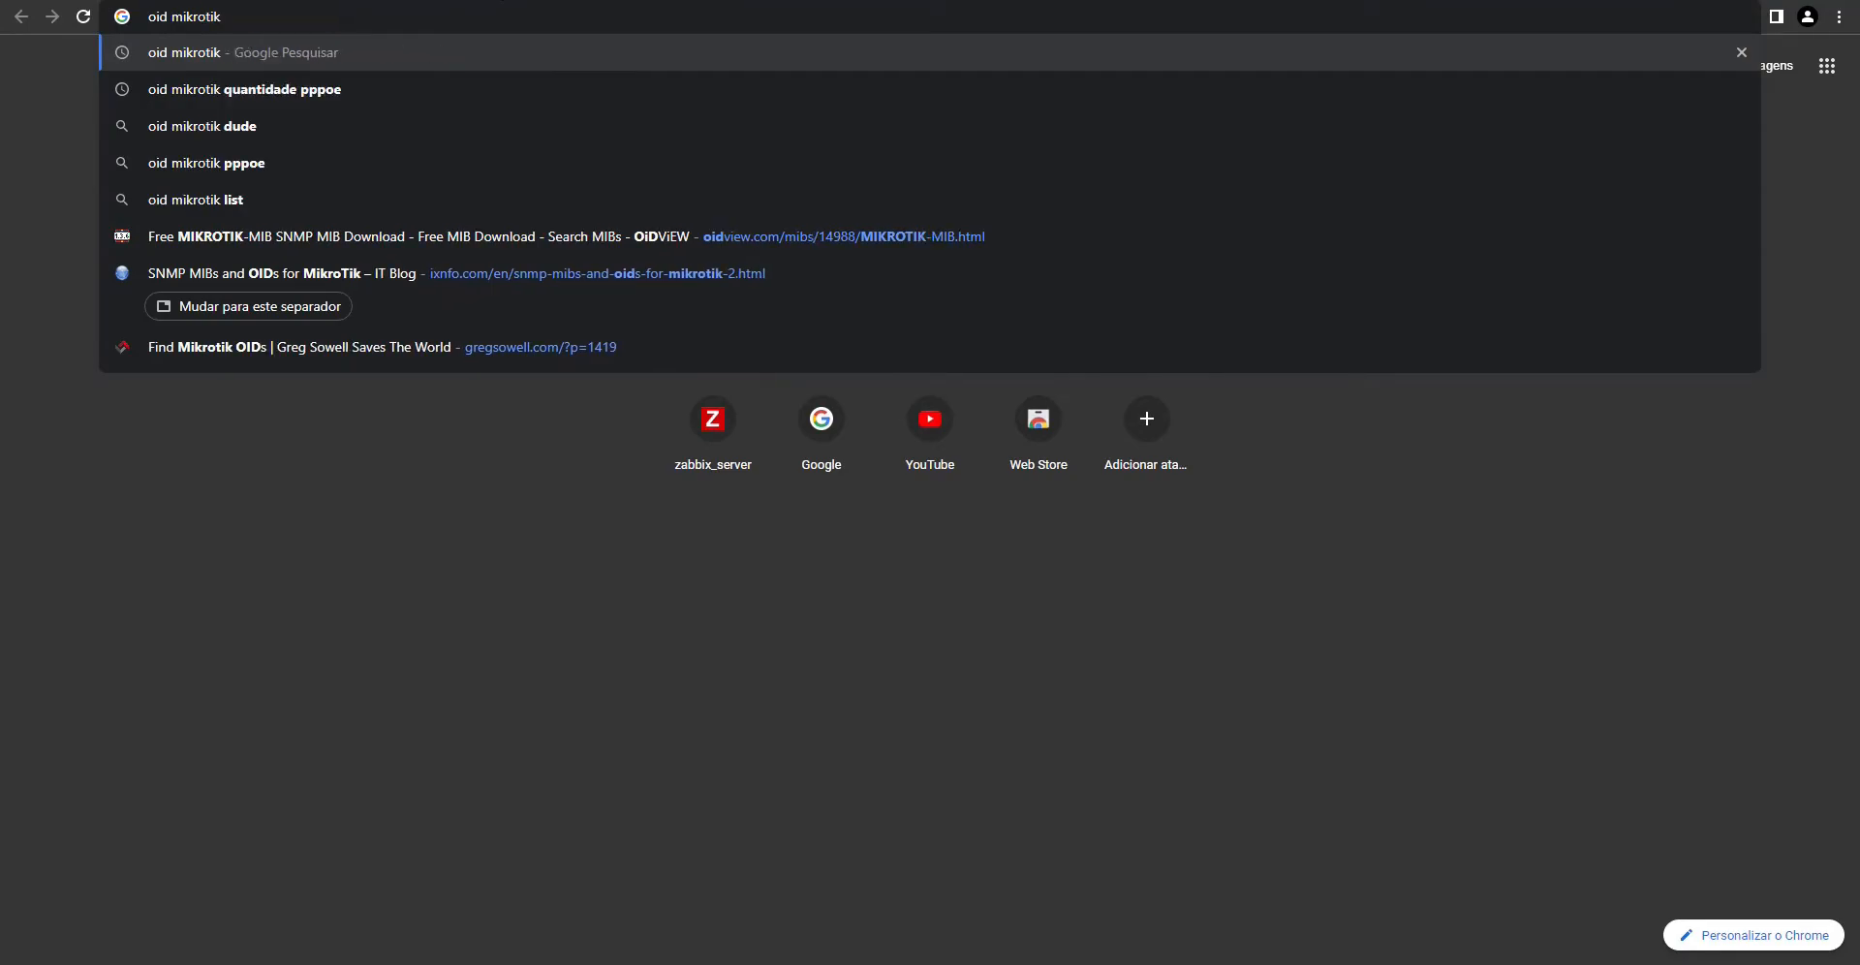
# - Run the 'oid mikrotik' search and open the ixnfo.com IT Blog result
pyautogui.press('Return')
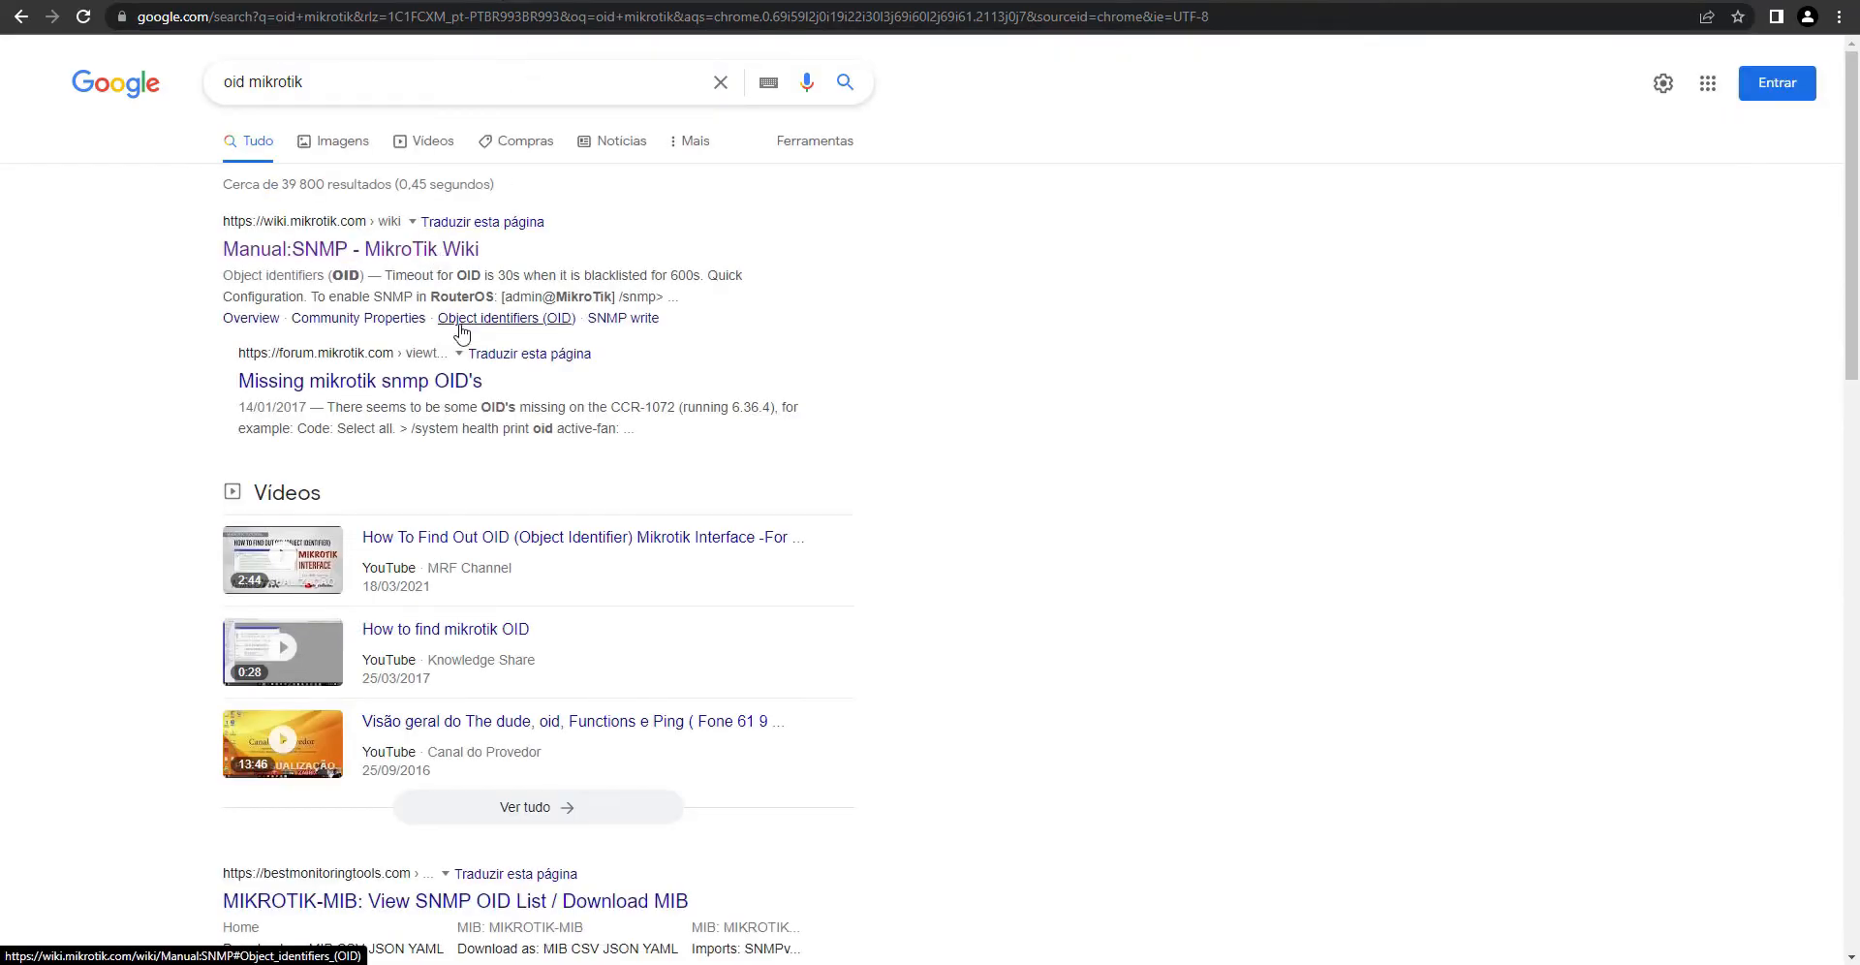
pyautogui.scroll(-5, 498, 486)
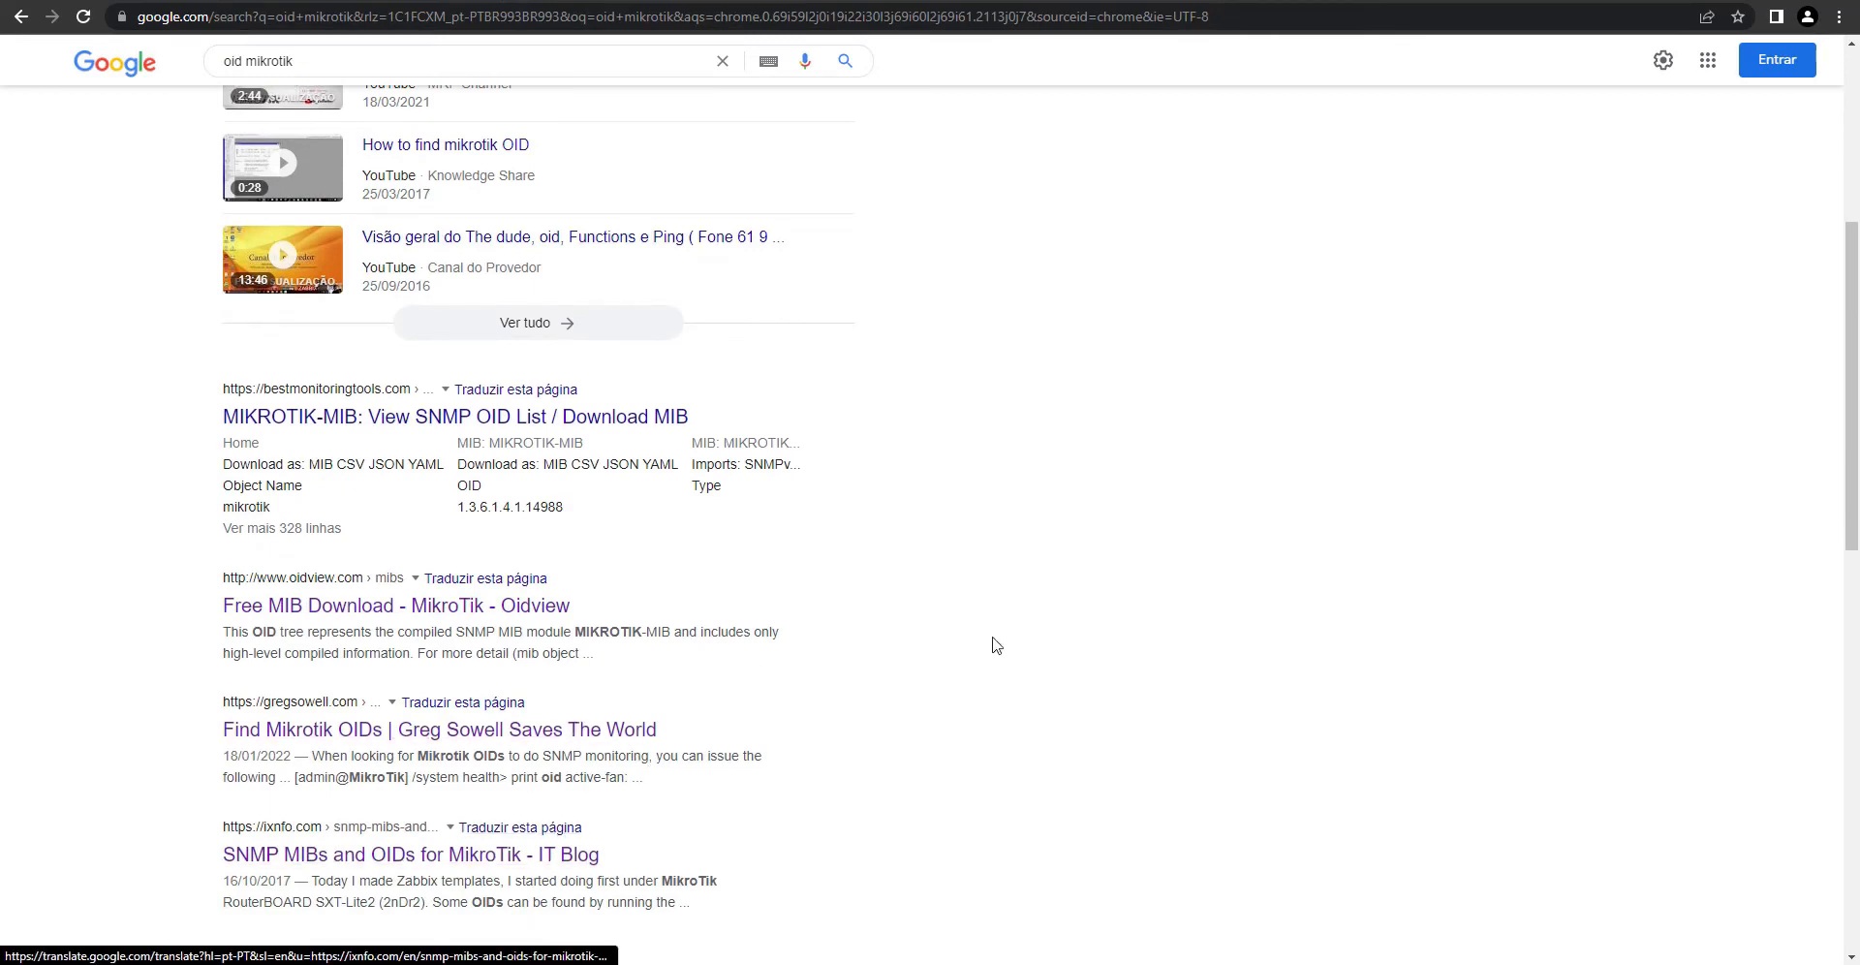
pyautogui.scroll(-4, 533, 853)
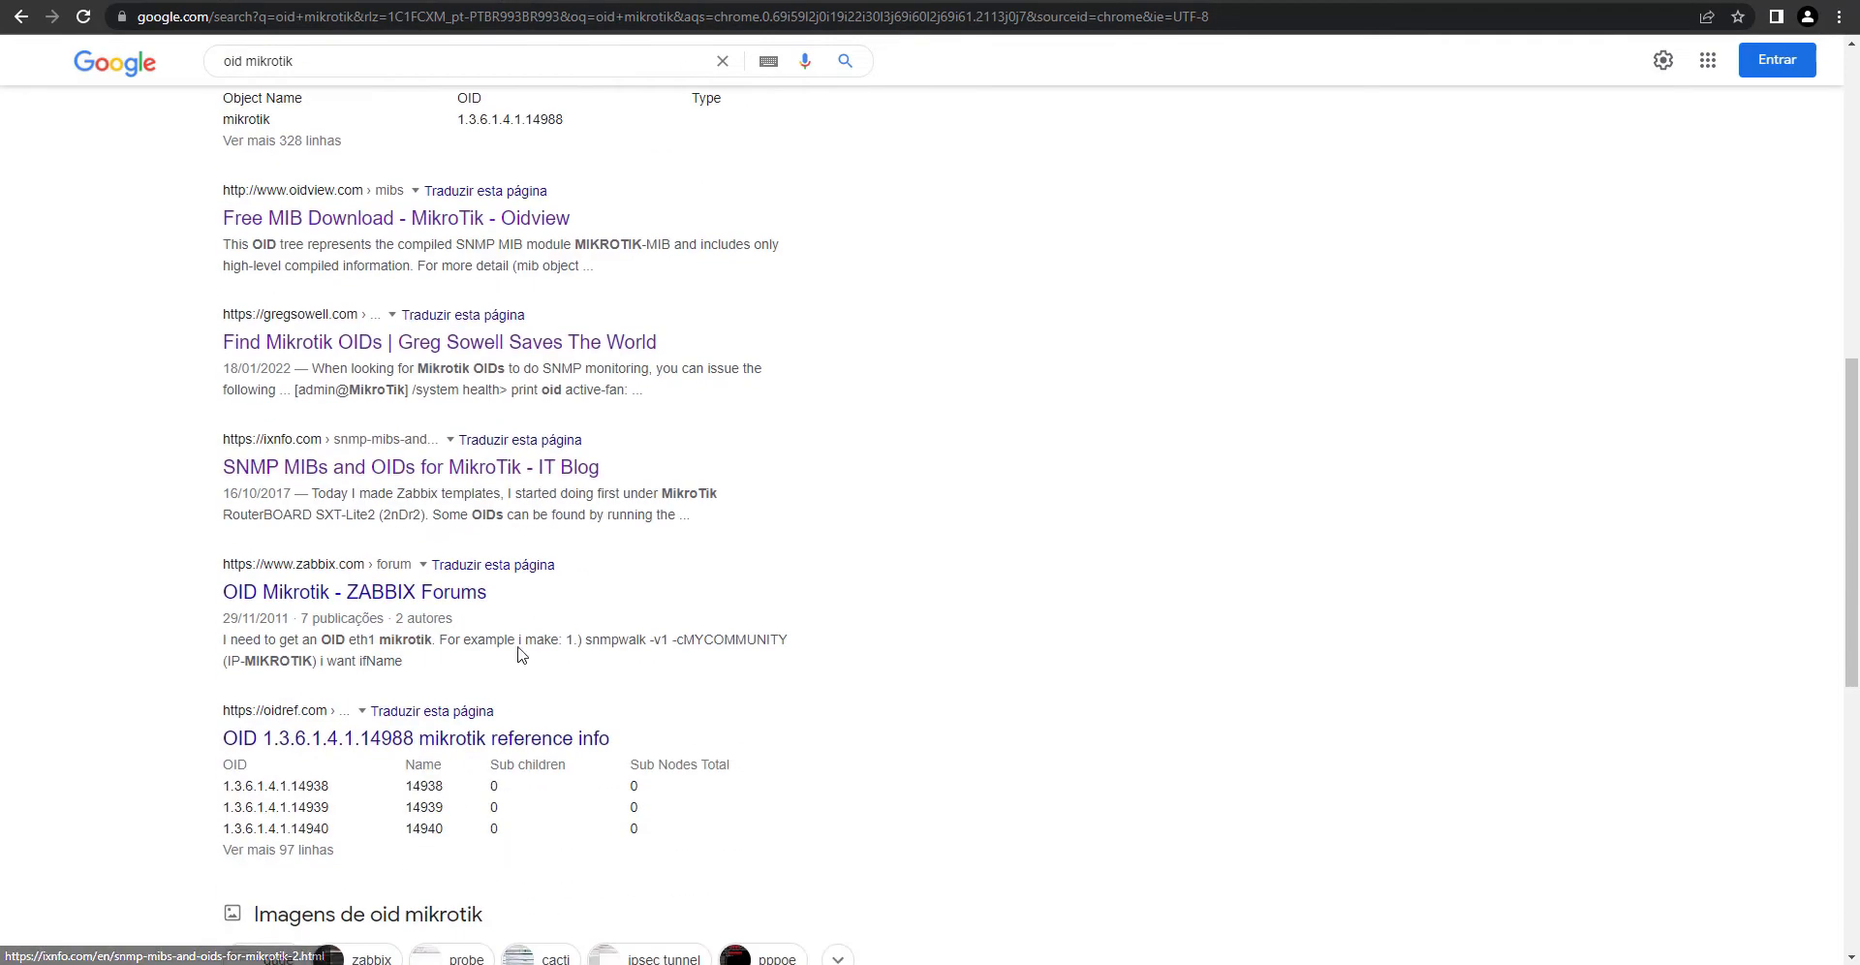
pyautogui.click(410, 466)
# - Locate the Uptime, CPU load (.1.3.6.1.2.1.25.3.3.1.2.1) and ifDescr OIDs in the article
pyautogui.scroll(-4, 821, 558)
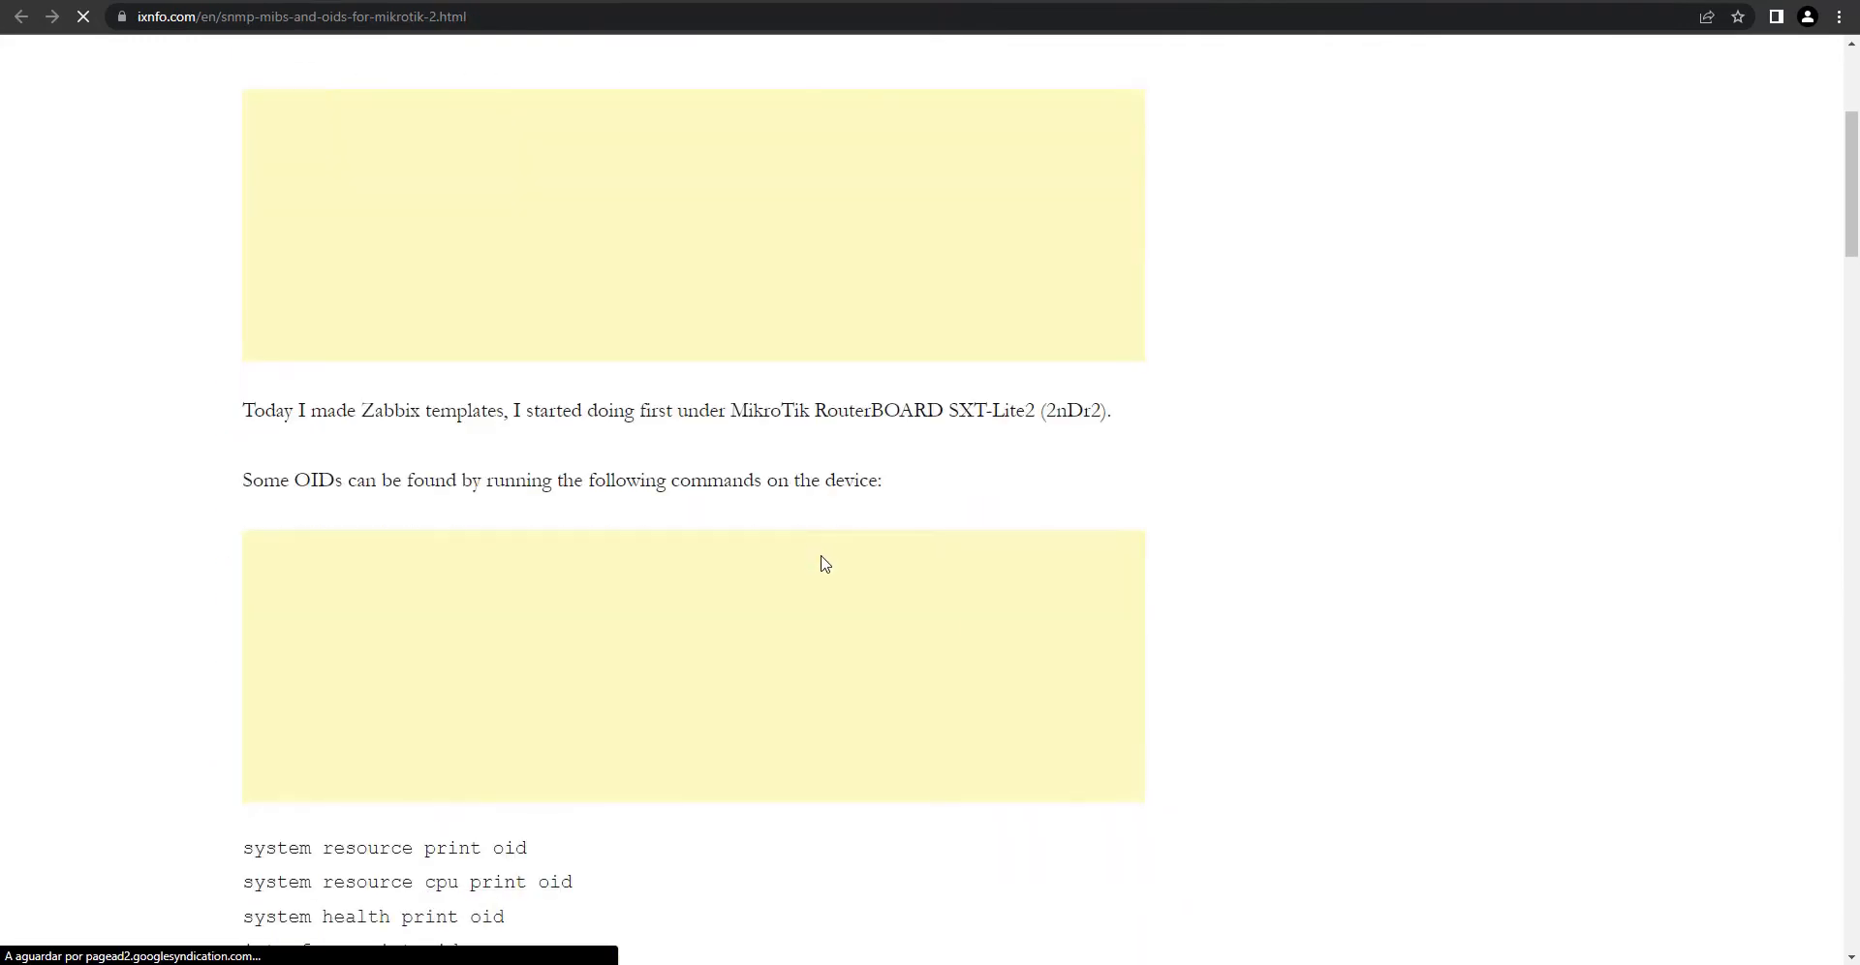
pyautogui.scroll(-8, 821, 561)
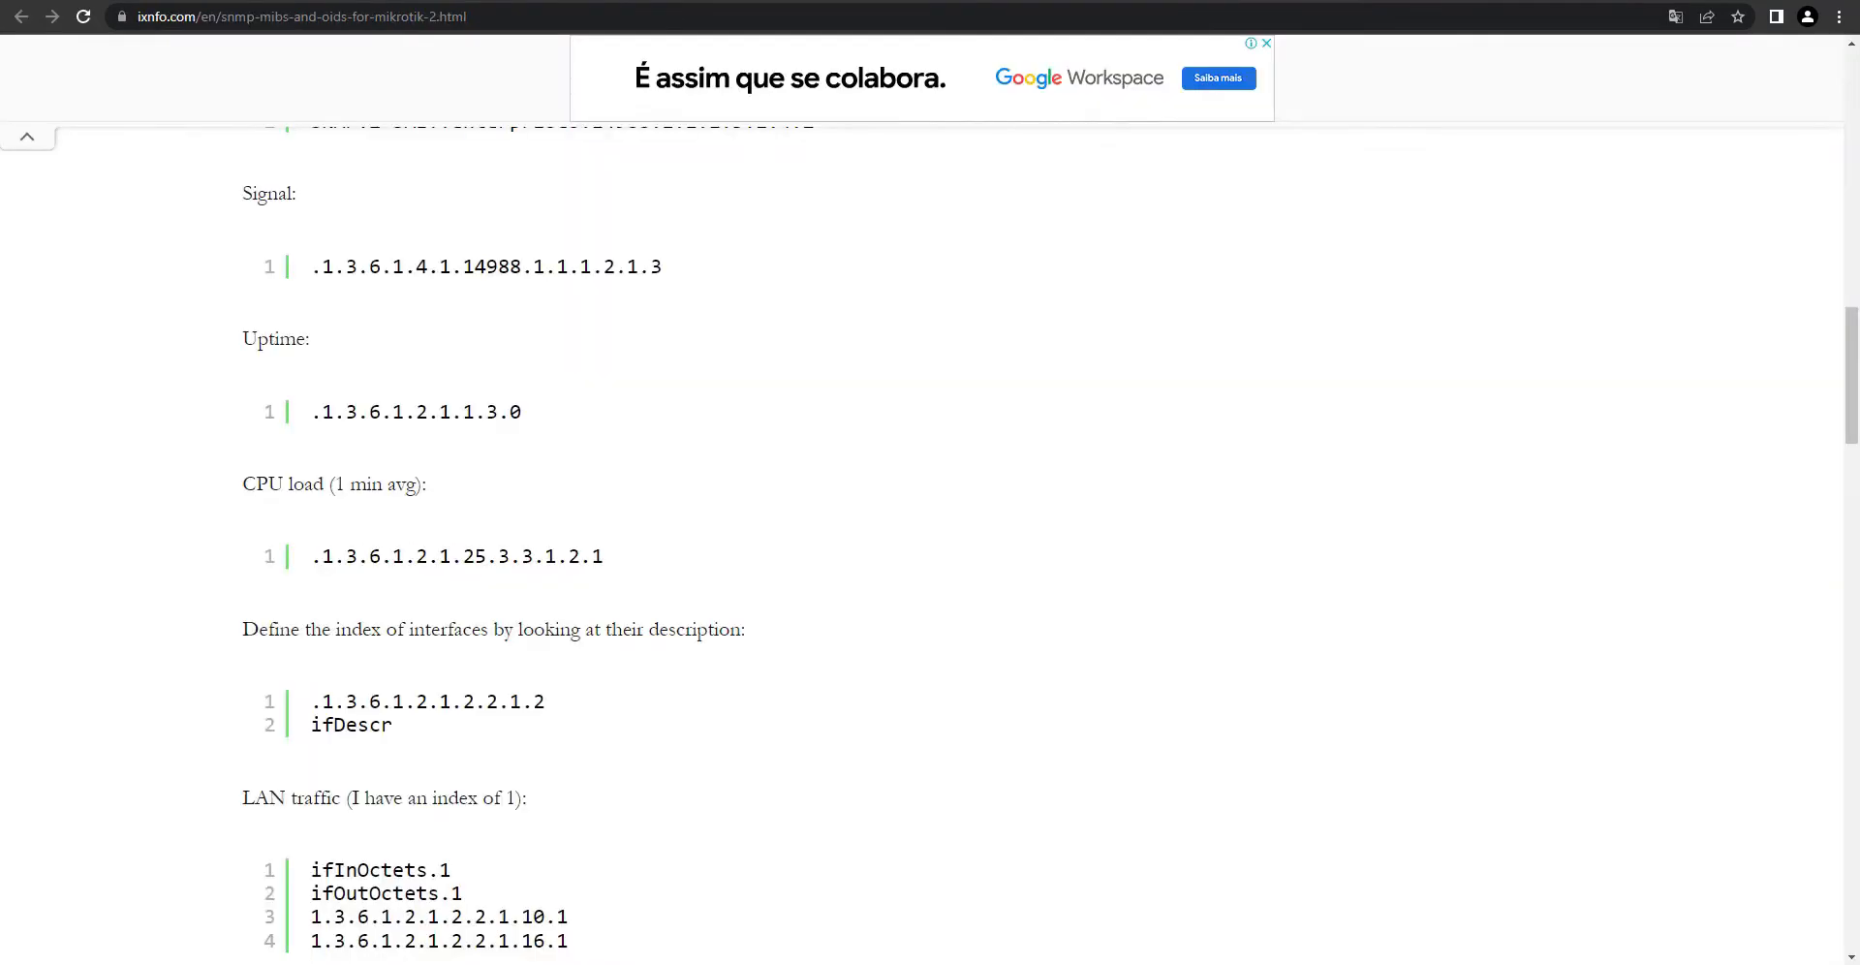
pyautogui.scroll(1, 438, 494)
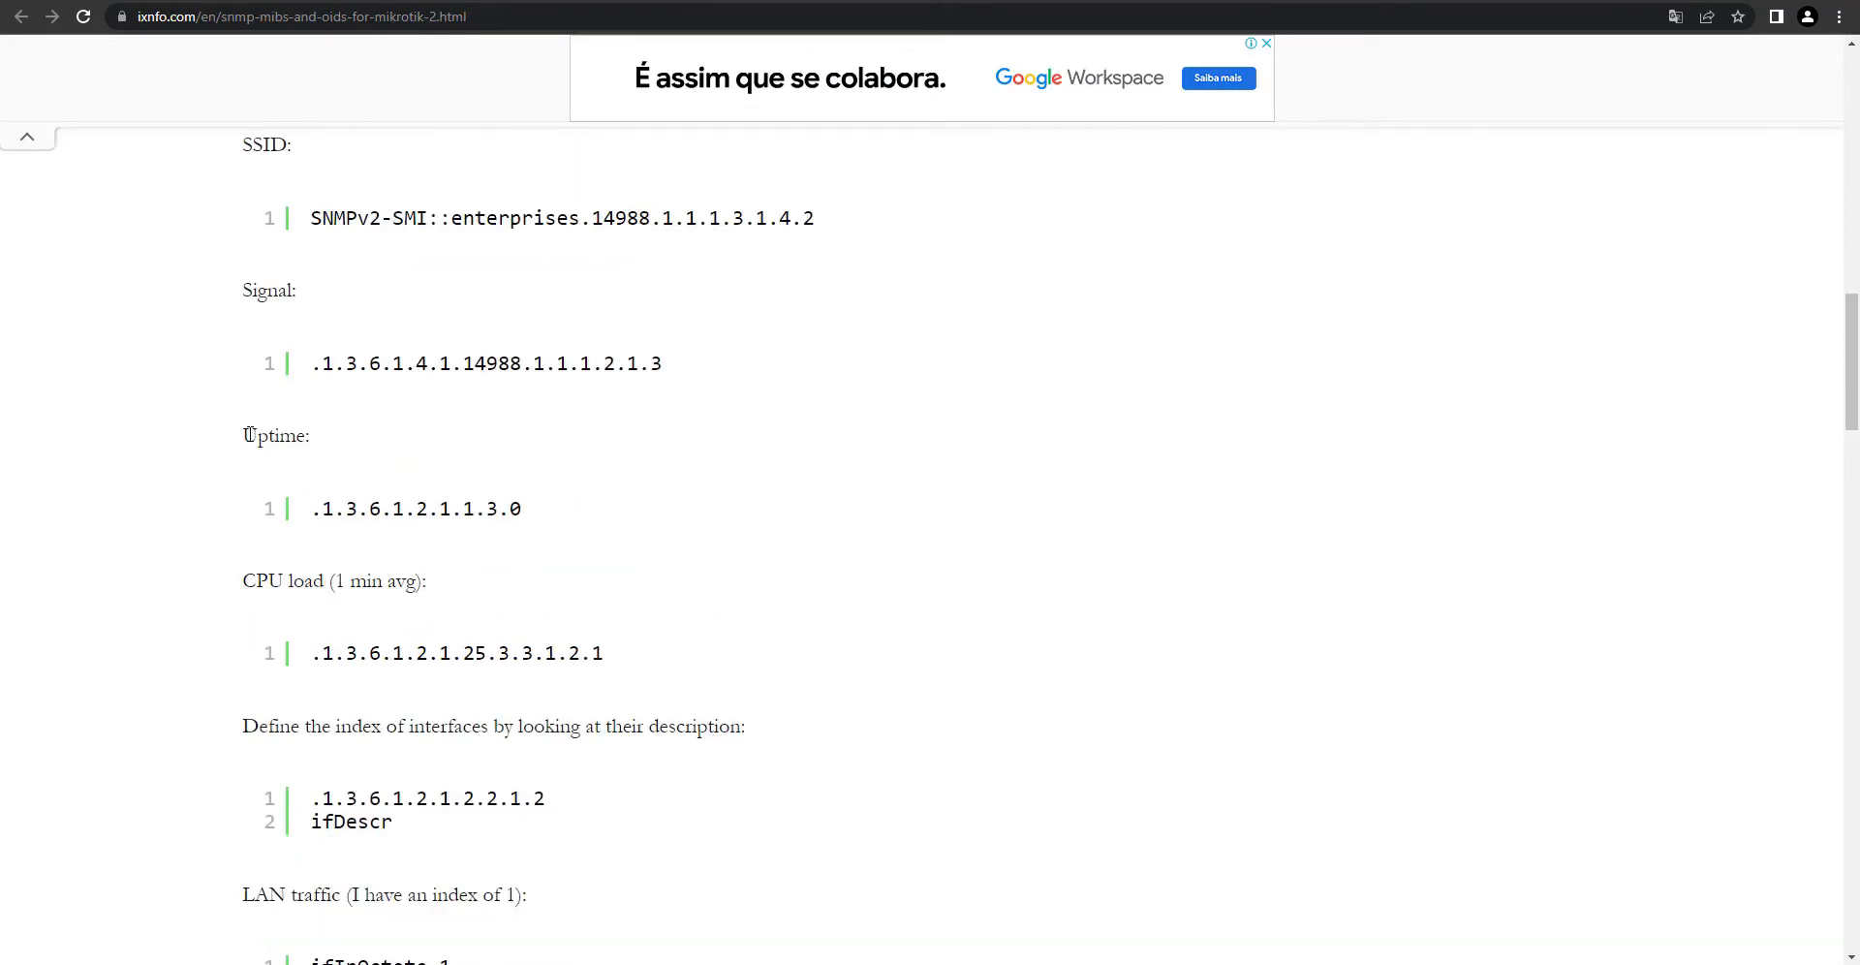
pyautogui.moveTo(243, 435); pyautogui.dragTo(296, 437)
pyautogui.moveTo(310, 508); pyautogui.dragTo(528, 510)
pyautogui.moveTo(313, 655); pyautogui.dragTo(618, 658)
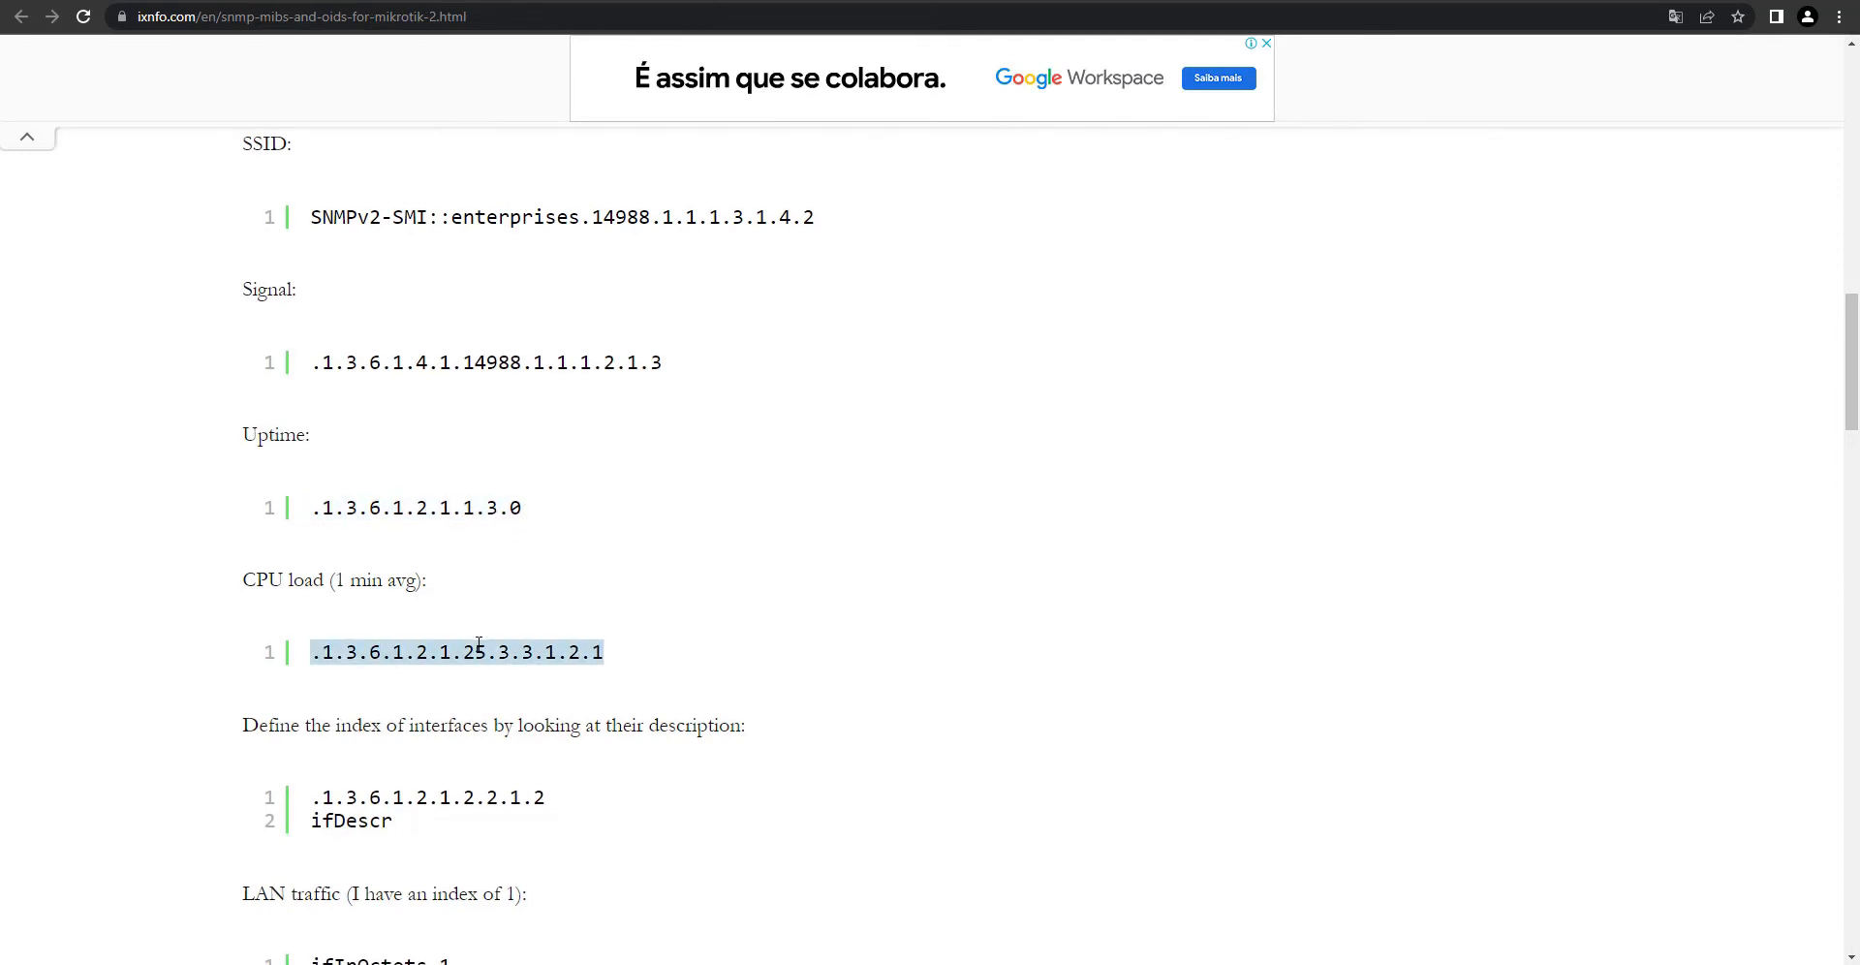
pyautogui.scroll(-3, 475, 647)
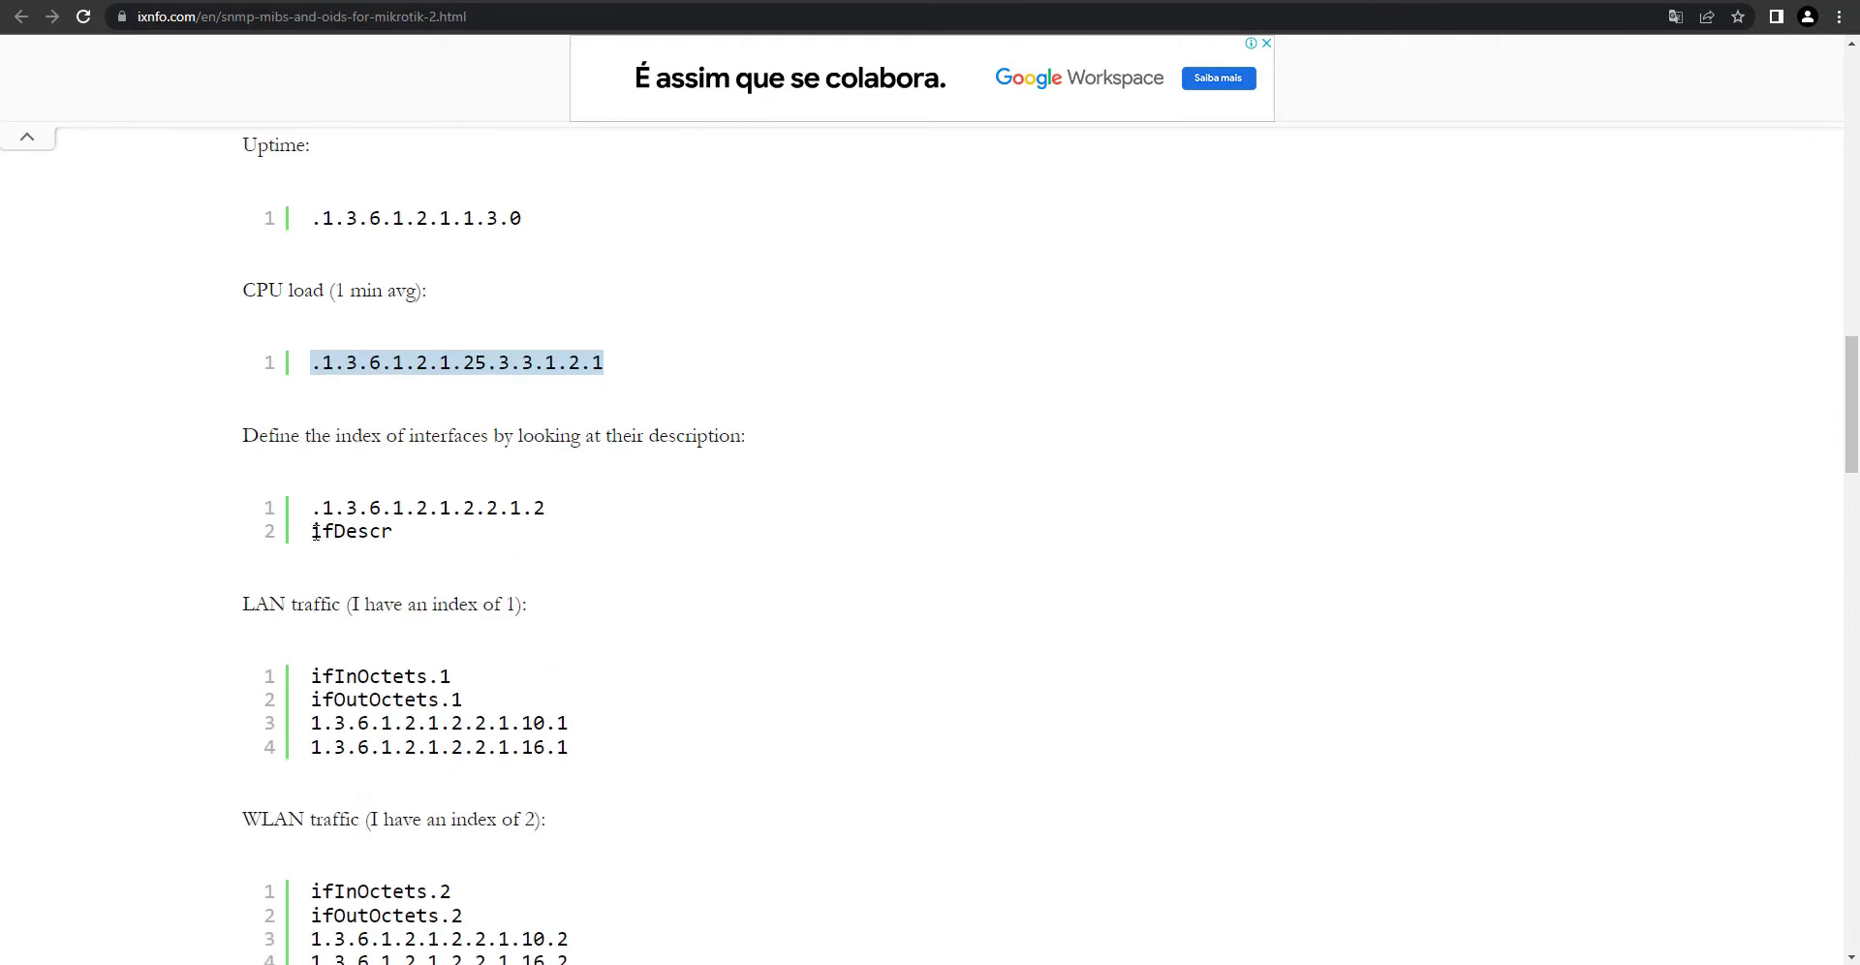
pyautogui.moveTo(313, 530); pyautogui.dragTo(402, 539)
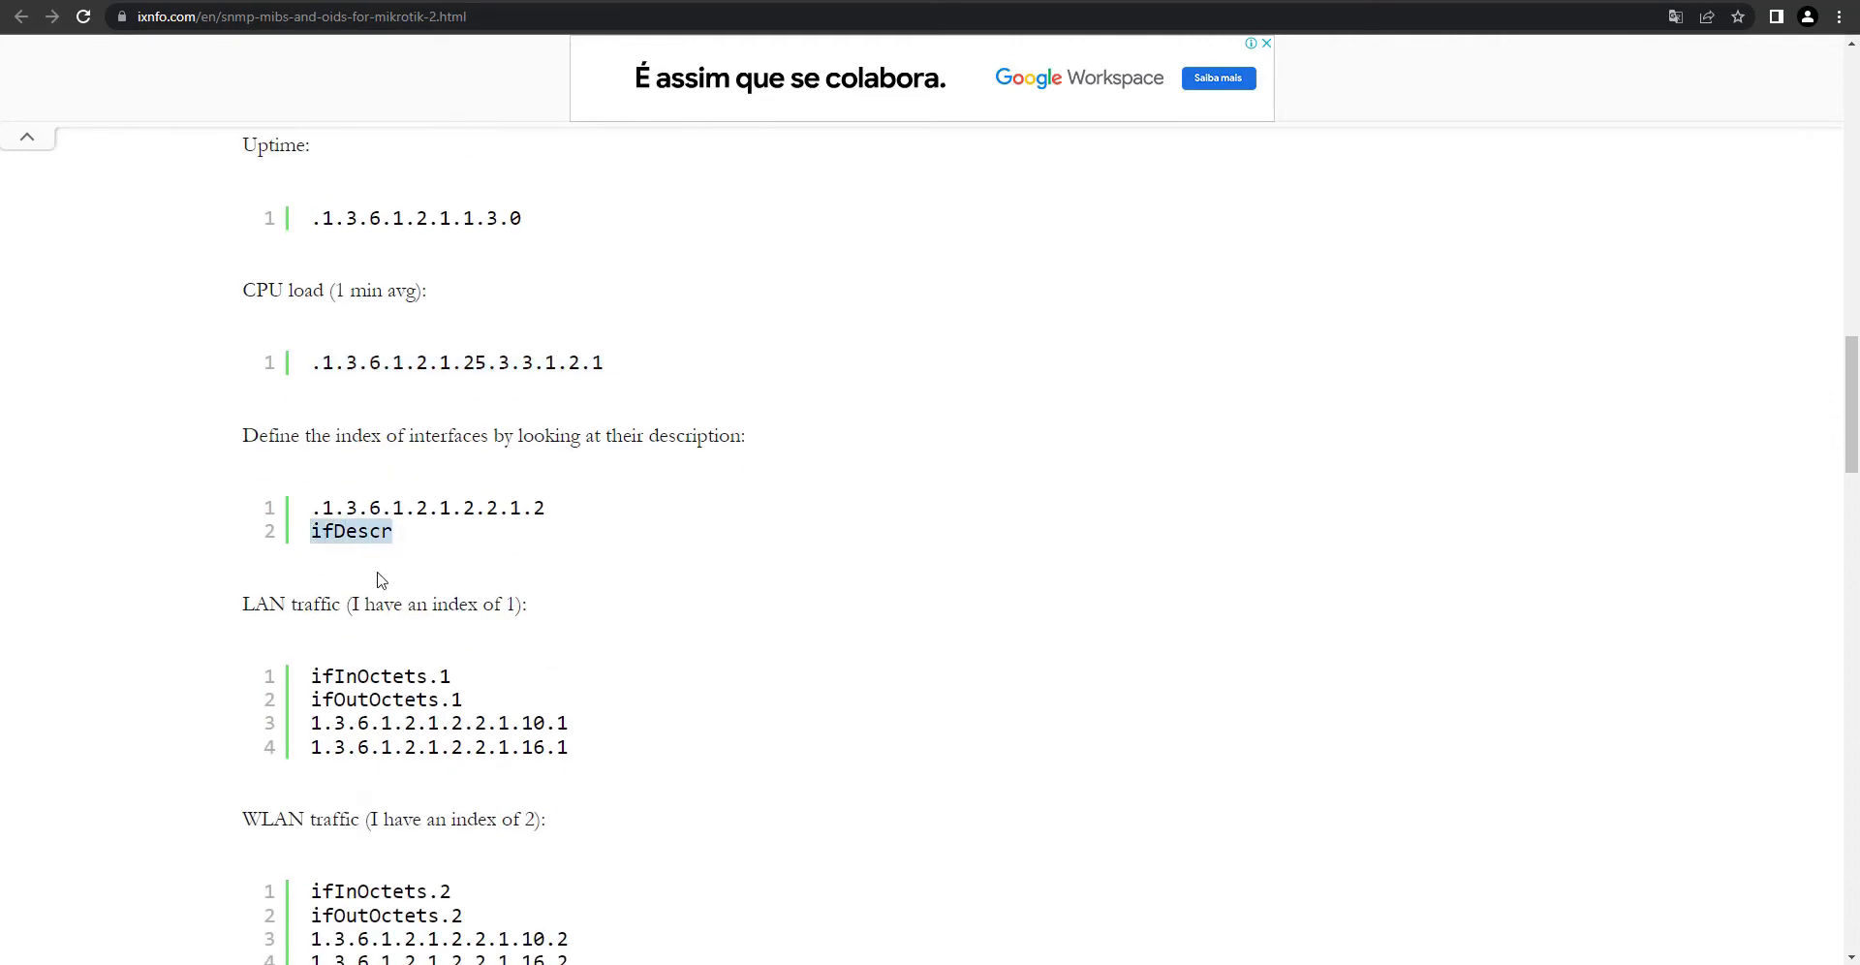
pyautogui.click(1082, 962)
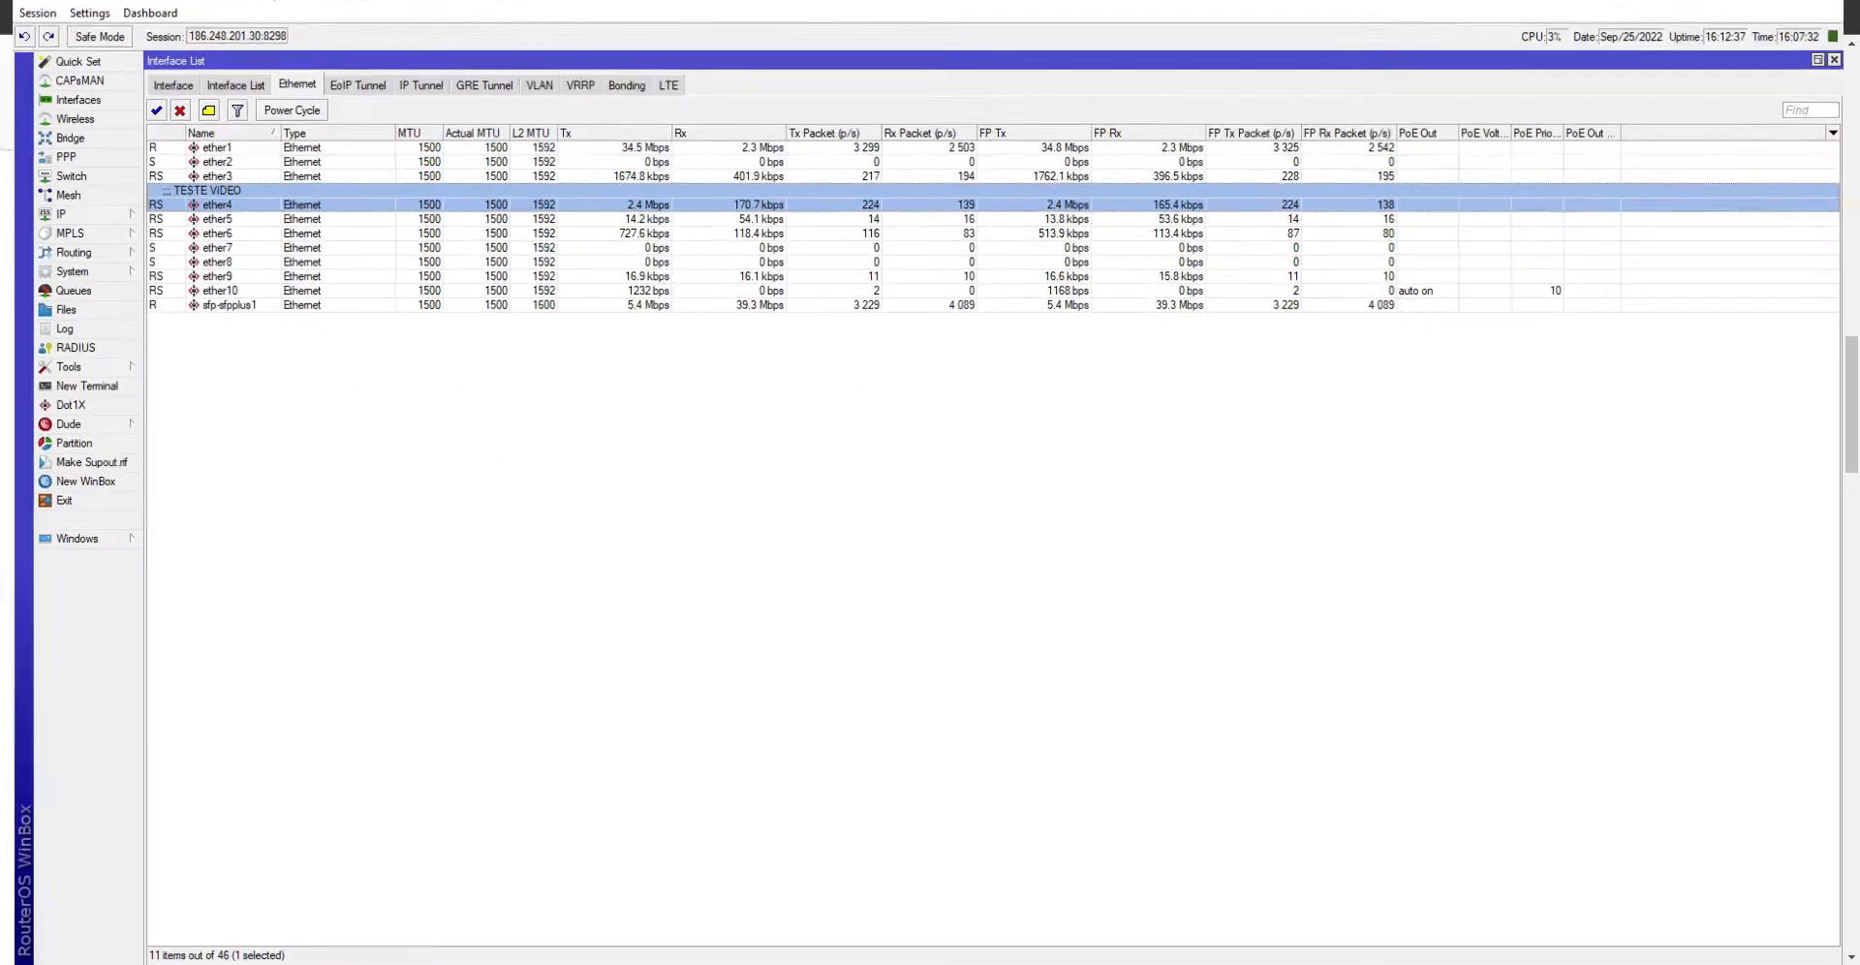
# - Open a new RouterOS terminal and the System Health window in WinBox
pyautogui.click(1082, 944)
pyautogui.moveTo(579, 142); pyautogui.dragTo(689, 162)
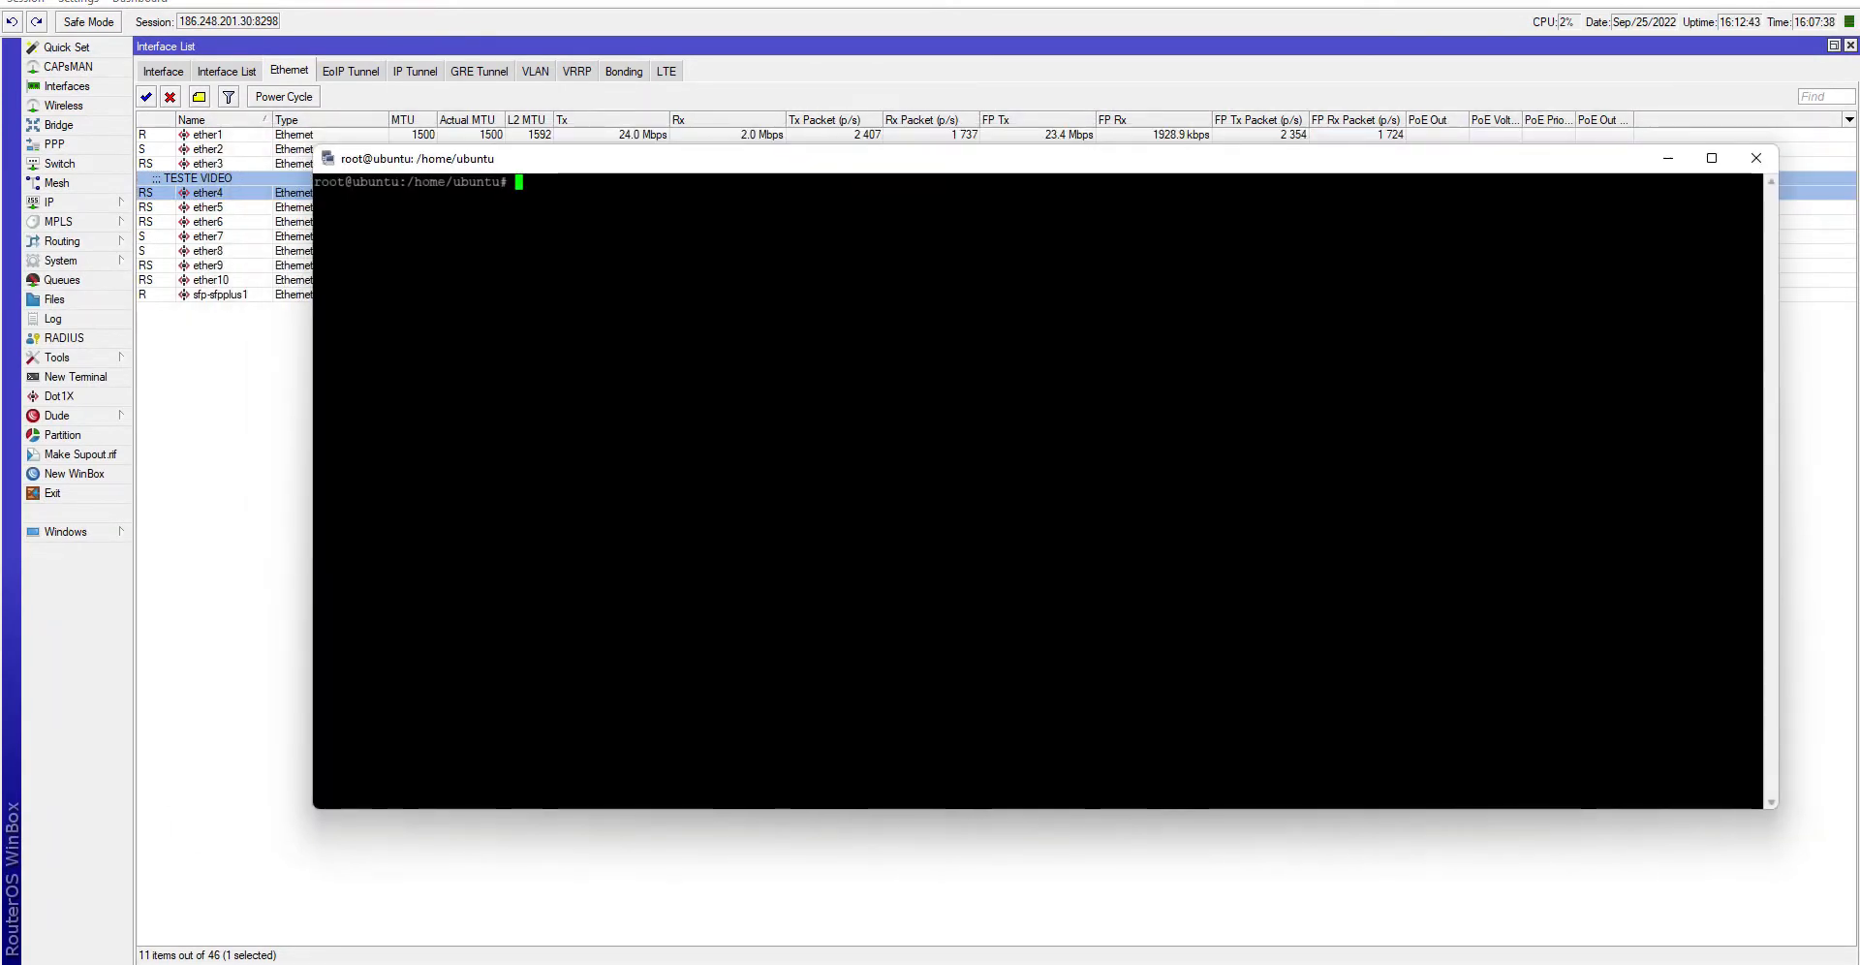
pyautogui.click(96, 379)
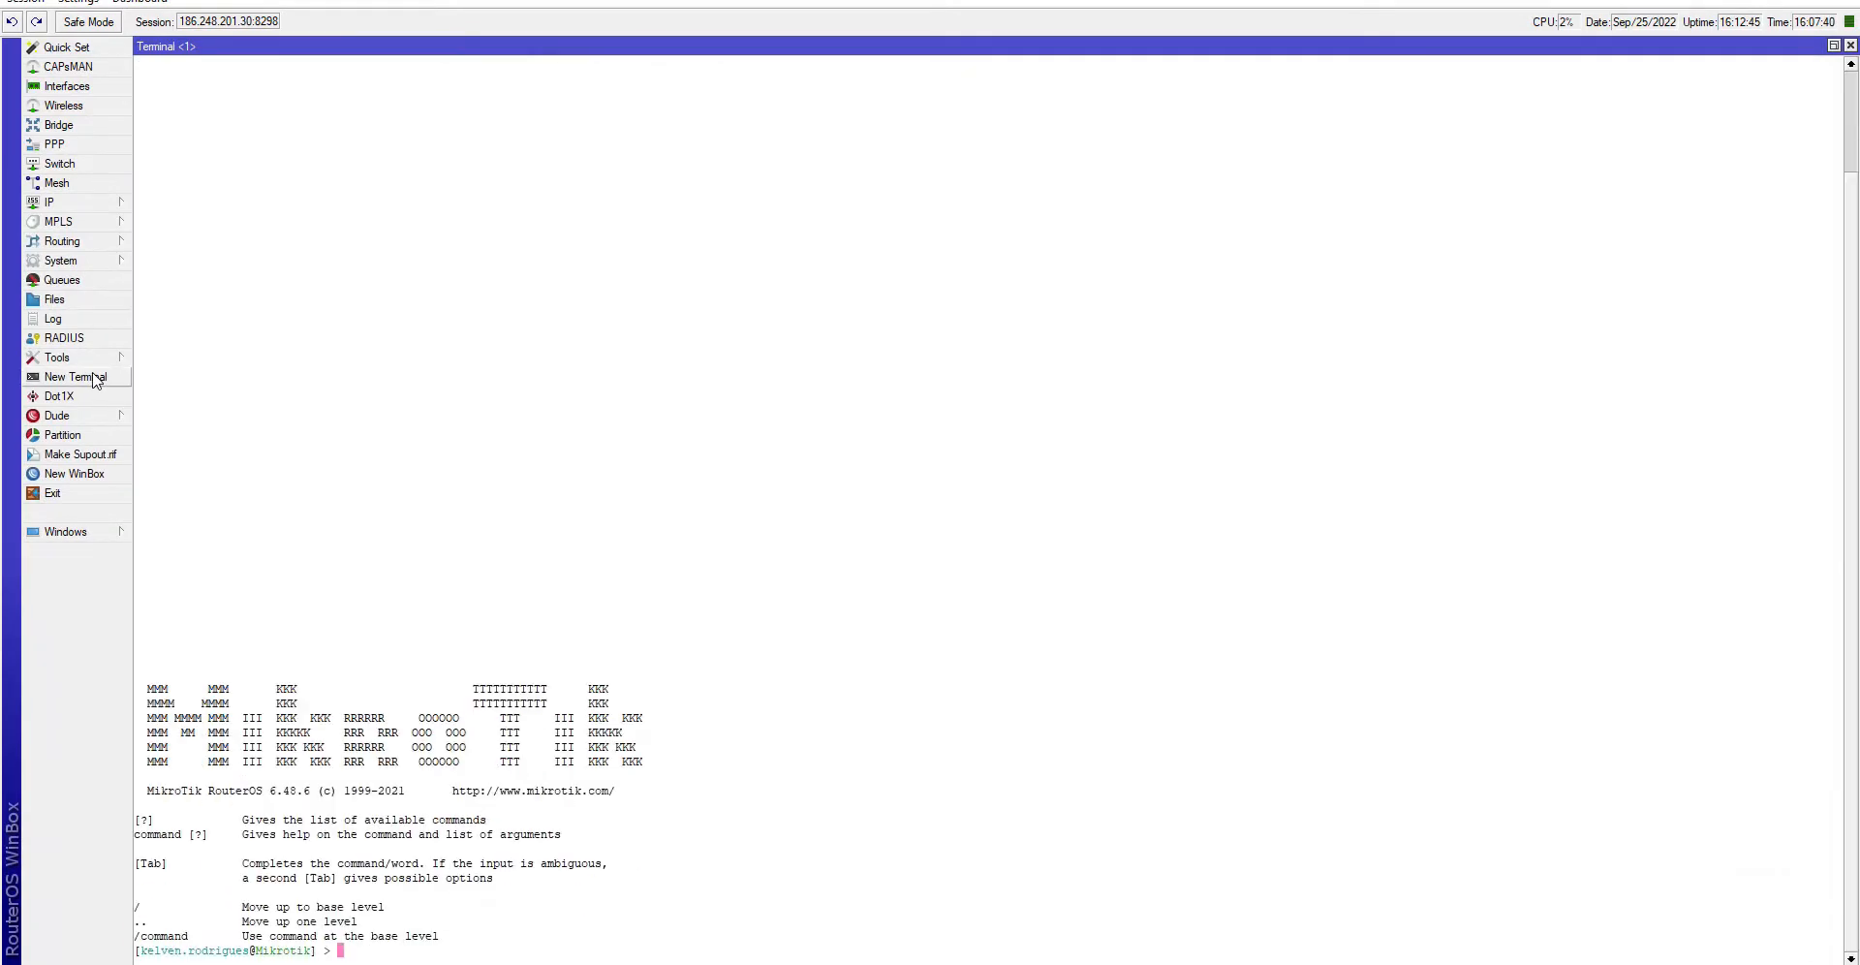
pyautogui.click(92, 261)
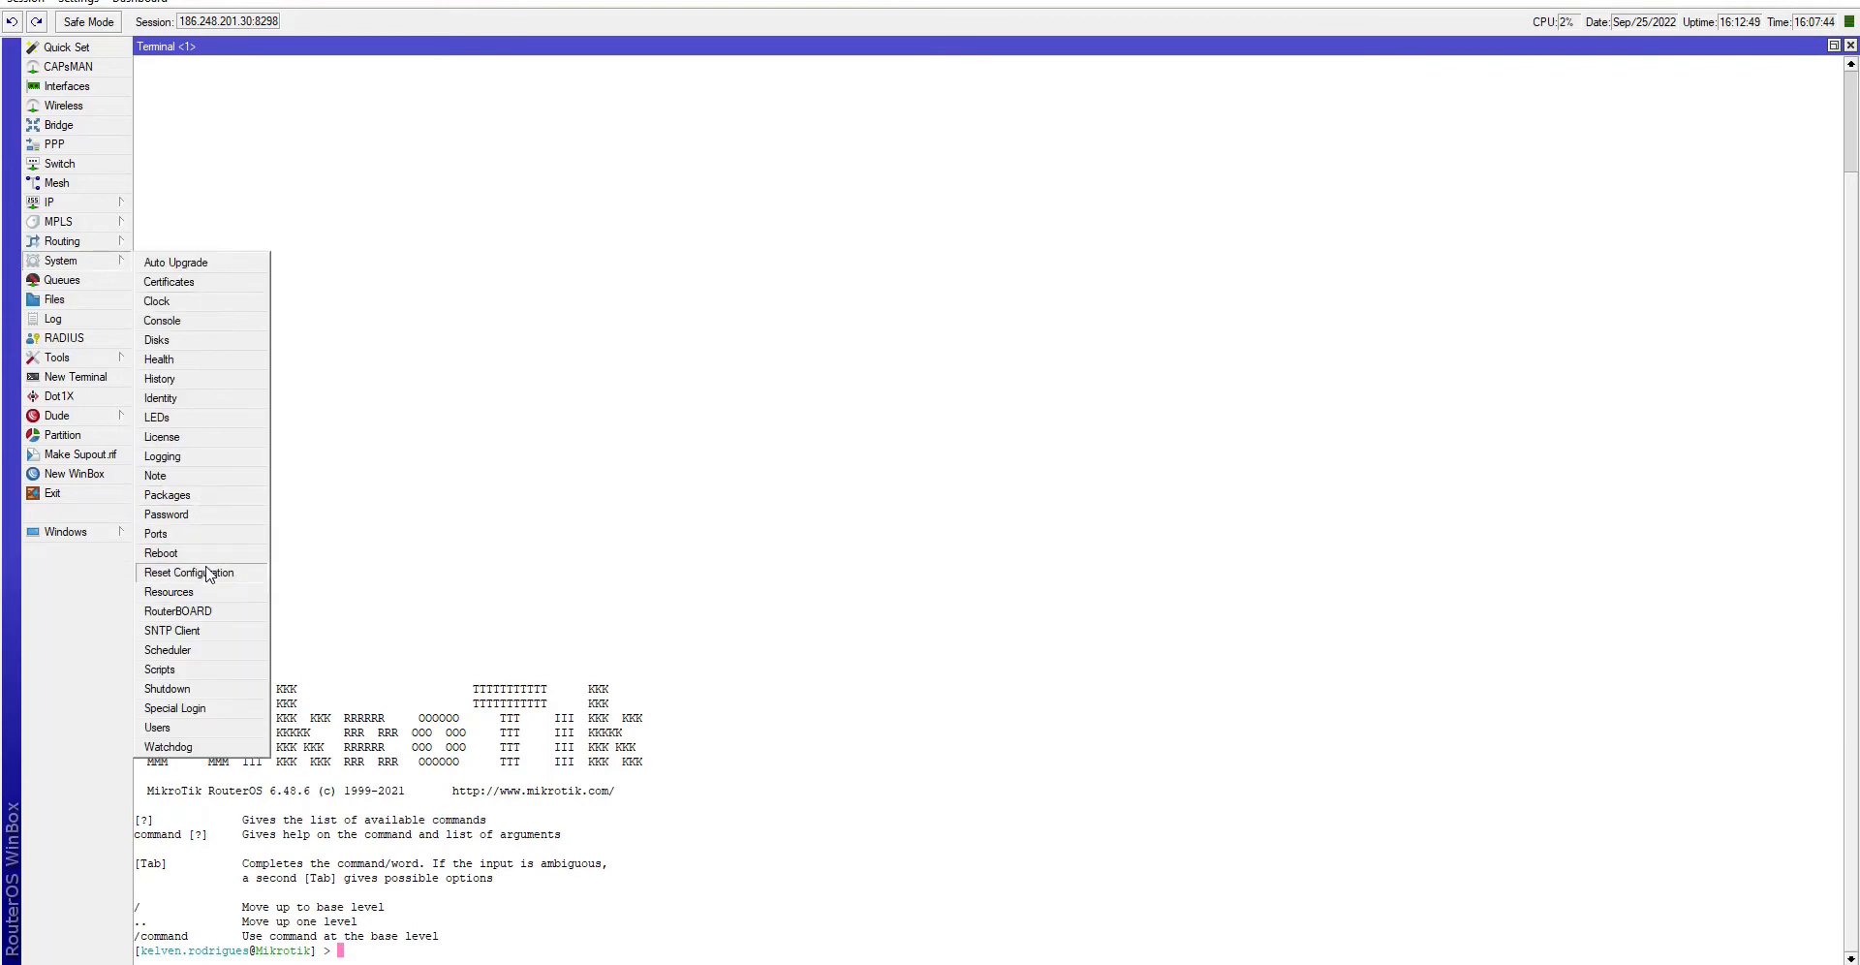
pyautogui.click(159, 359)
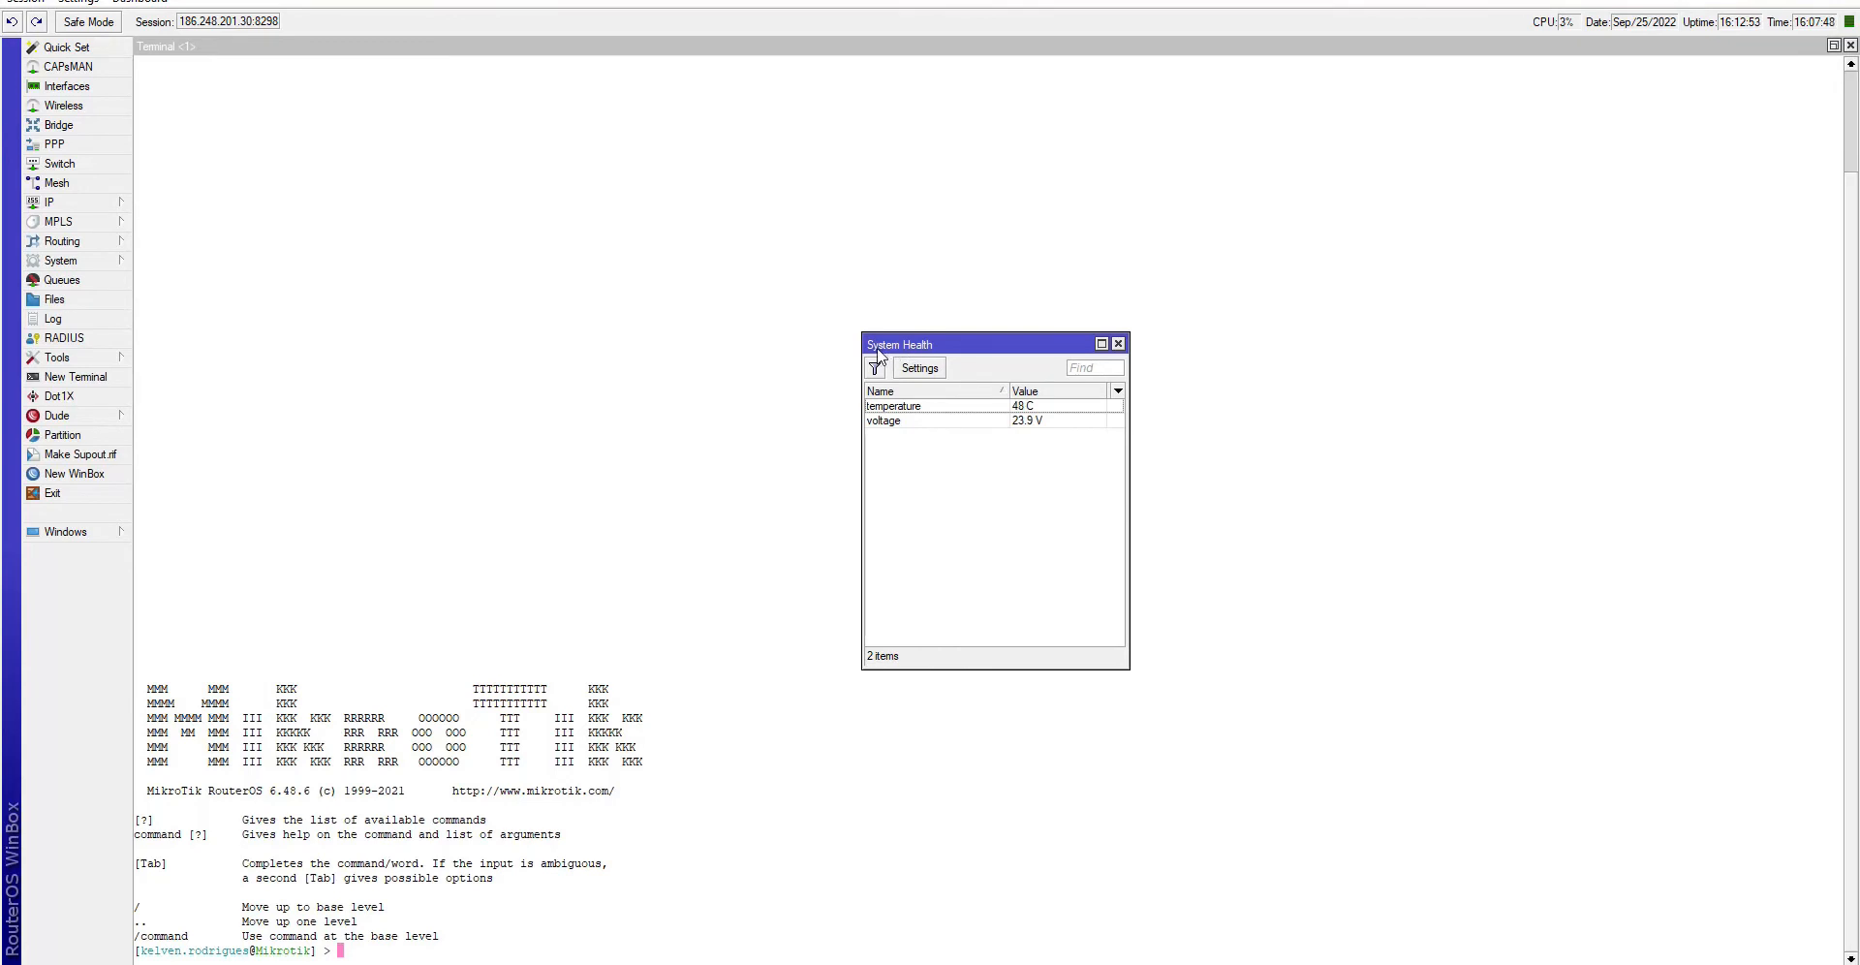
# - Check temperature 48 C and voltage 23.9 V, then enter 'system health print oid' in the terminal
pyautogui.click(1022, 413)
pyautogui.click(1038, 427)
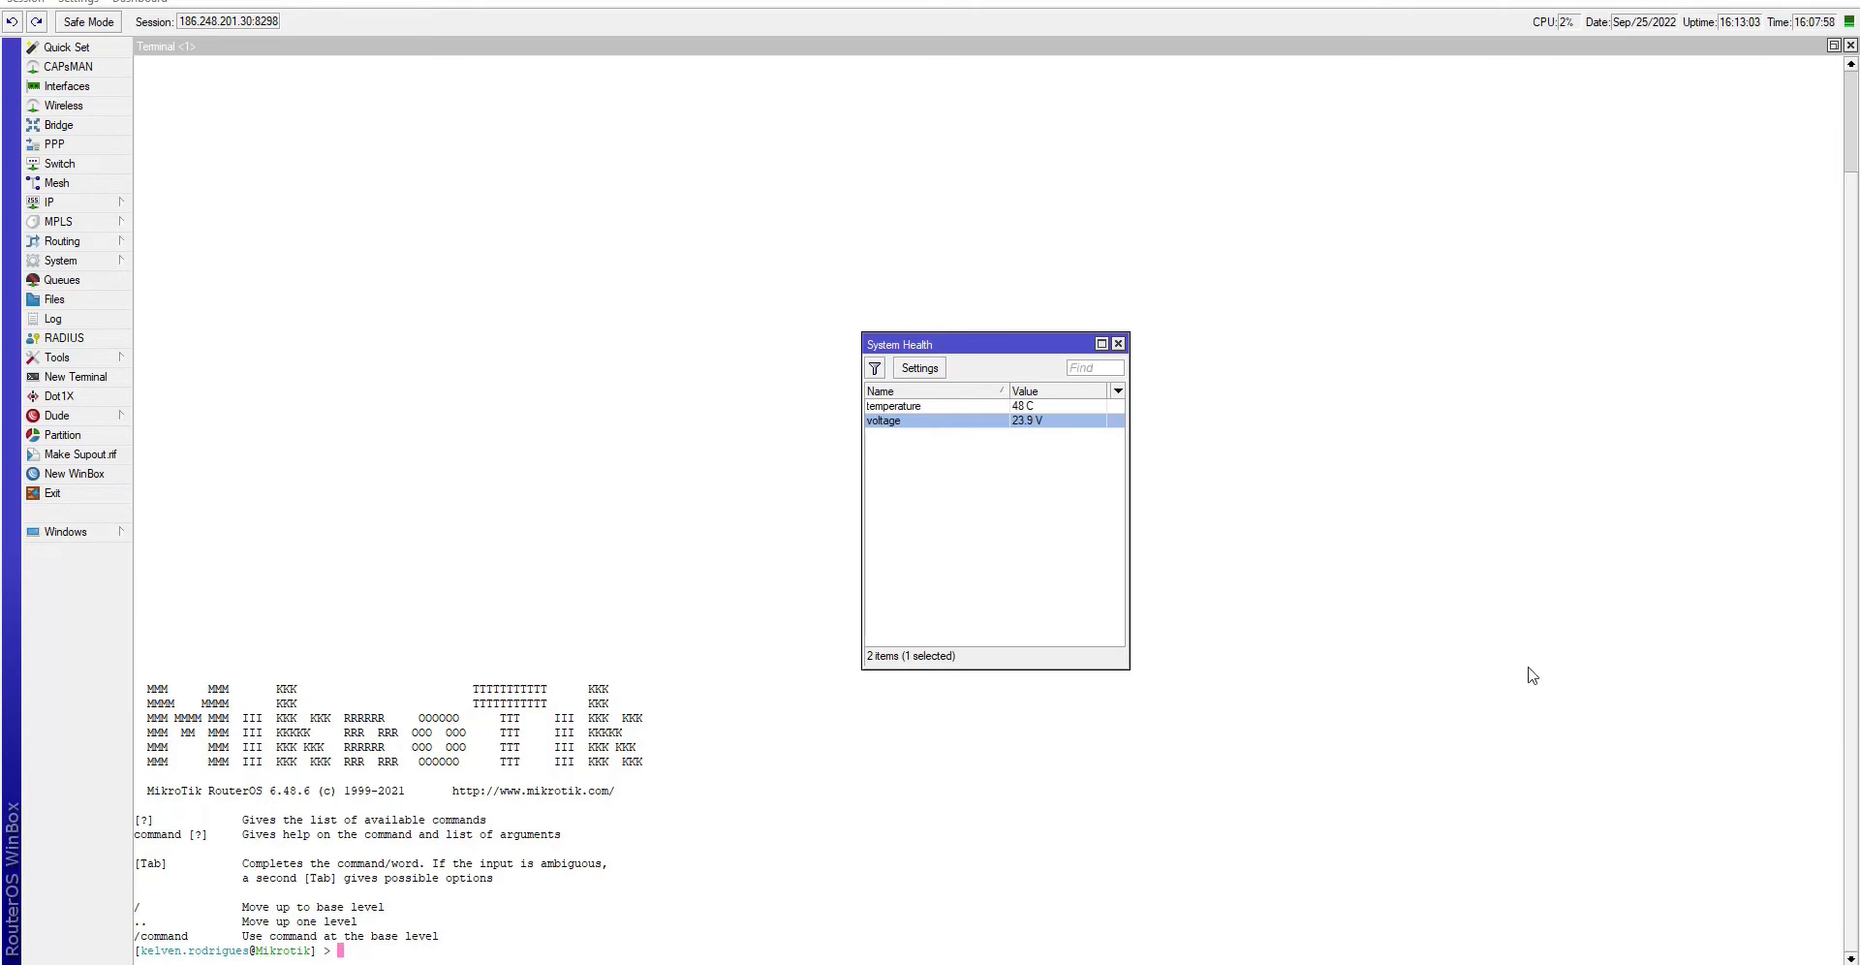
pyautogui.click(992, 516)
pyautogui.click(569, 811)
pyautogui.write('system health ')
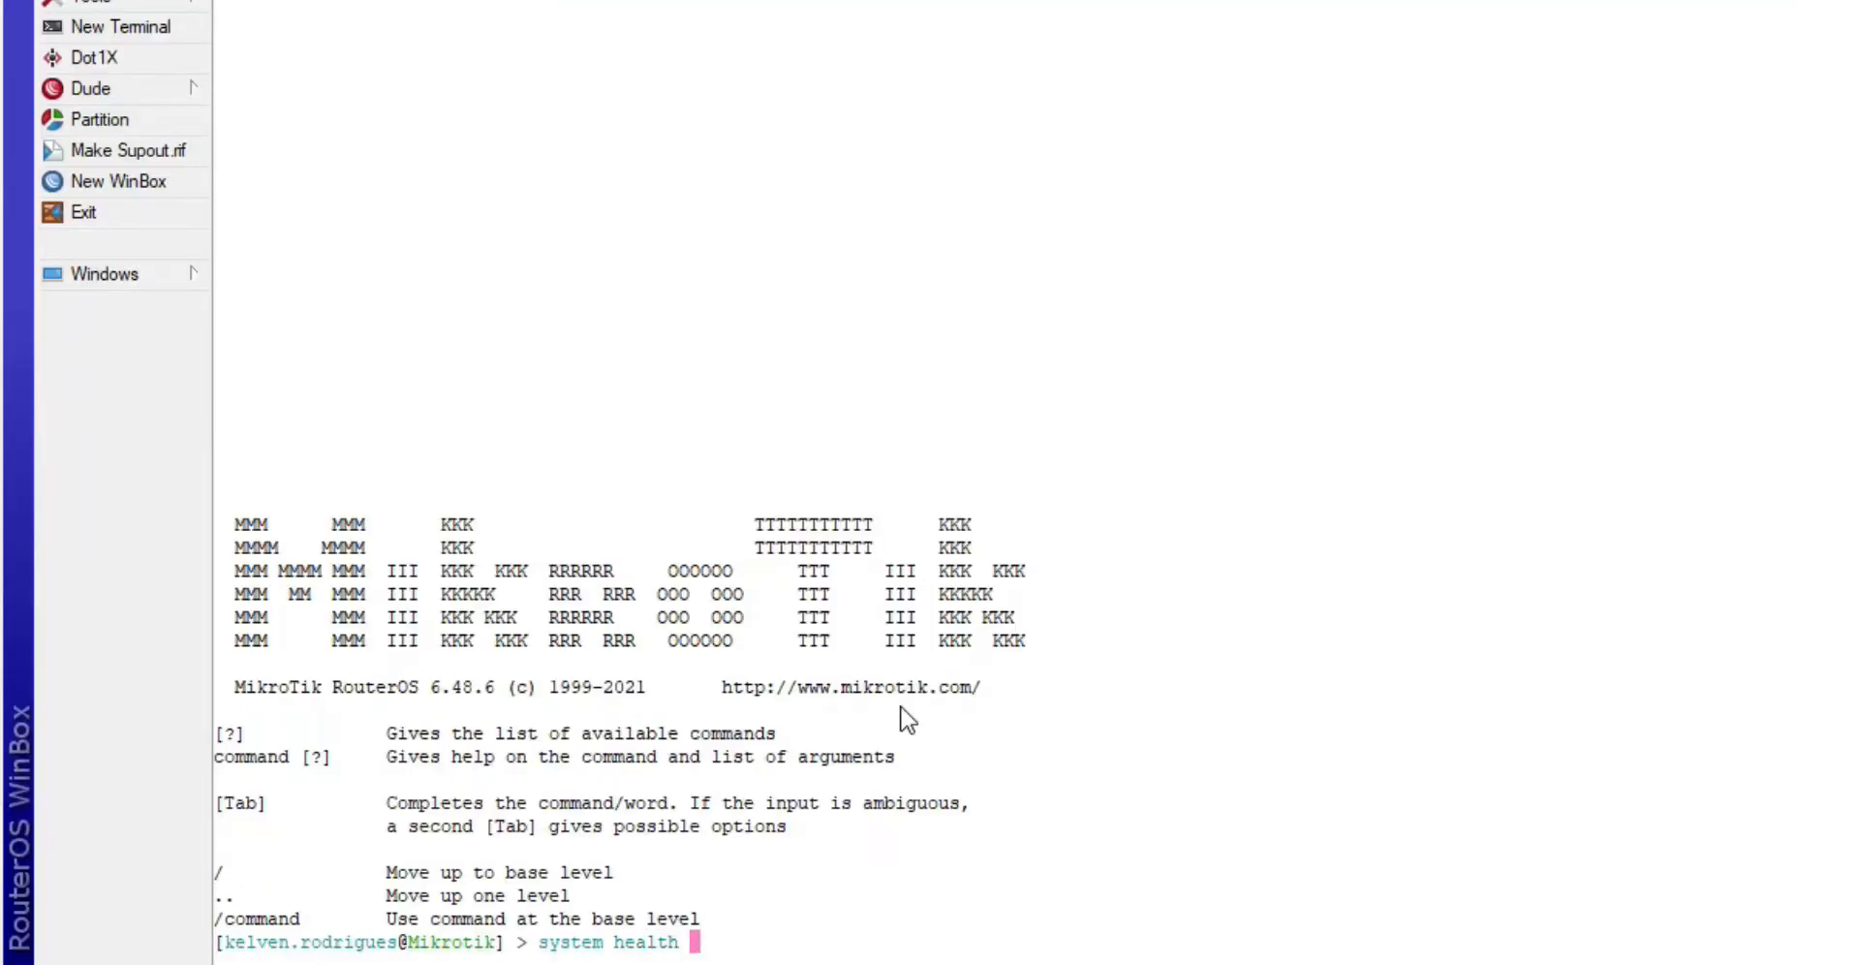
pyautogui.write('print oid')
# - Print the health OIDs and copy the voltage OID .1.3.6.1.4.1.14988.1.1.3.8.0
pyautogui.press('Return')
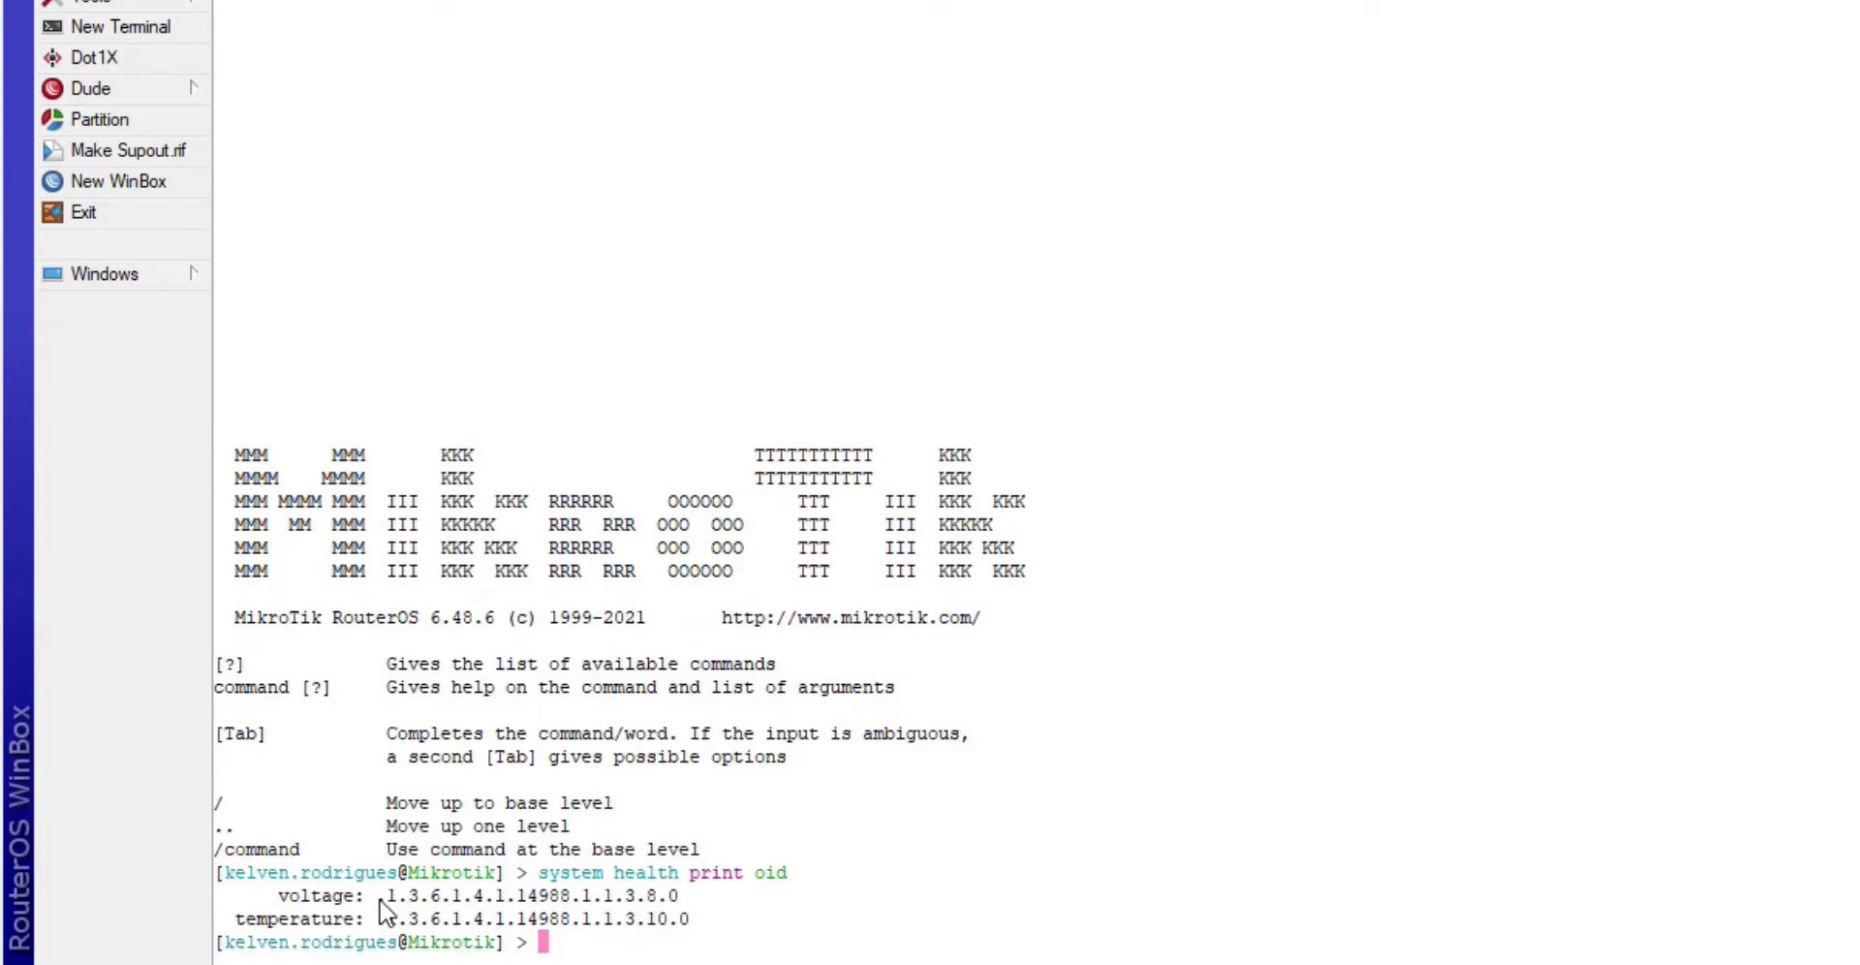
pyautogui.moveTo(377, 896); pyautogui.dragTo(681, 905)
pyautogui.rightClick(681, 906)
pyautogui.click(852, 761)
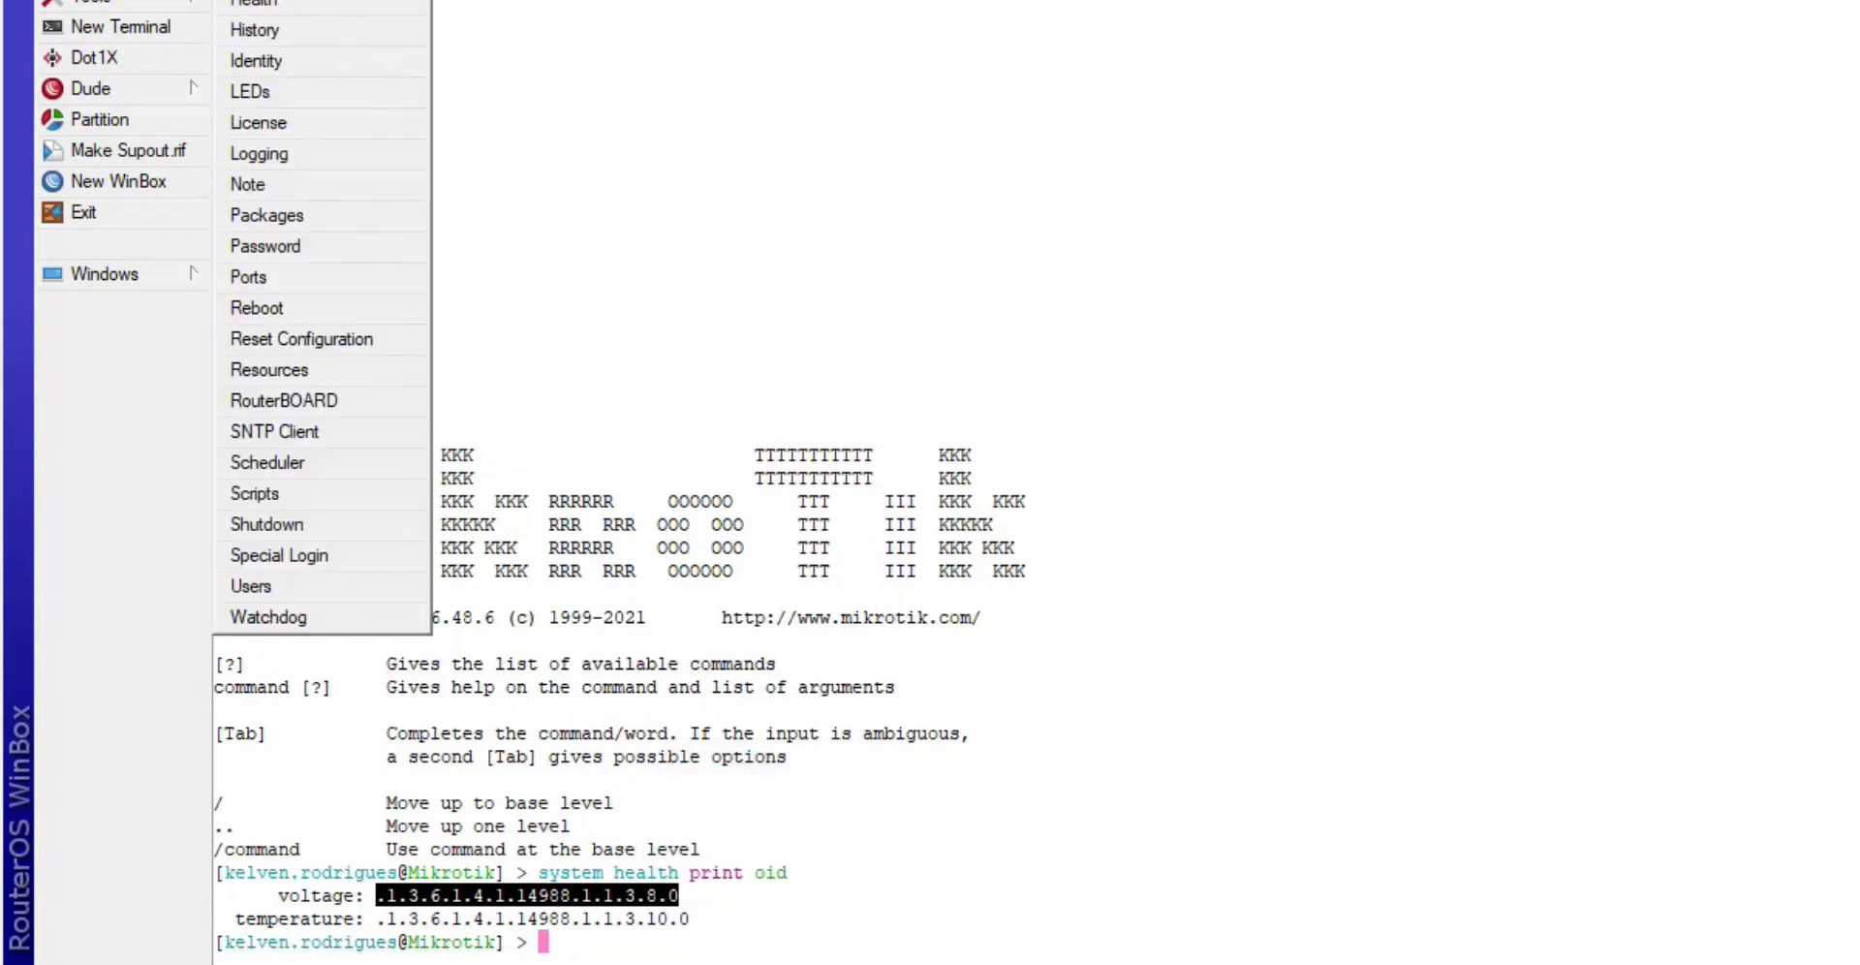
# - Reopen System Health with voltage selected and move it to the left side
pyautogui.click(291, 4)
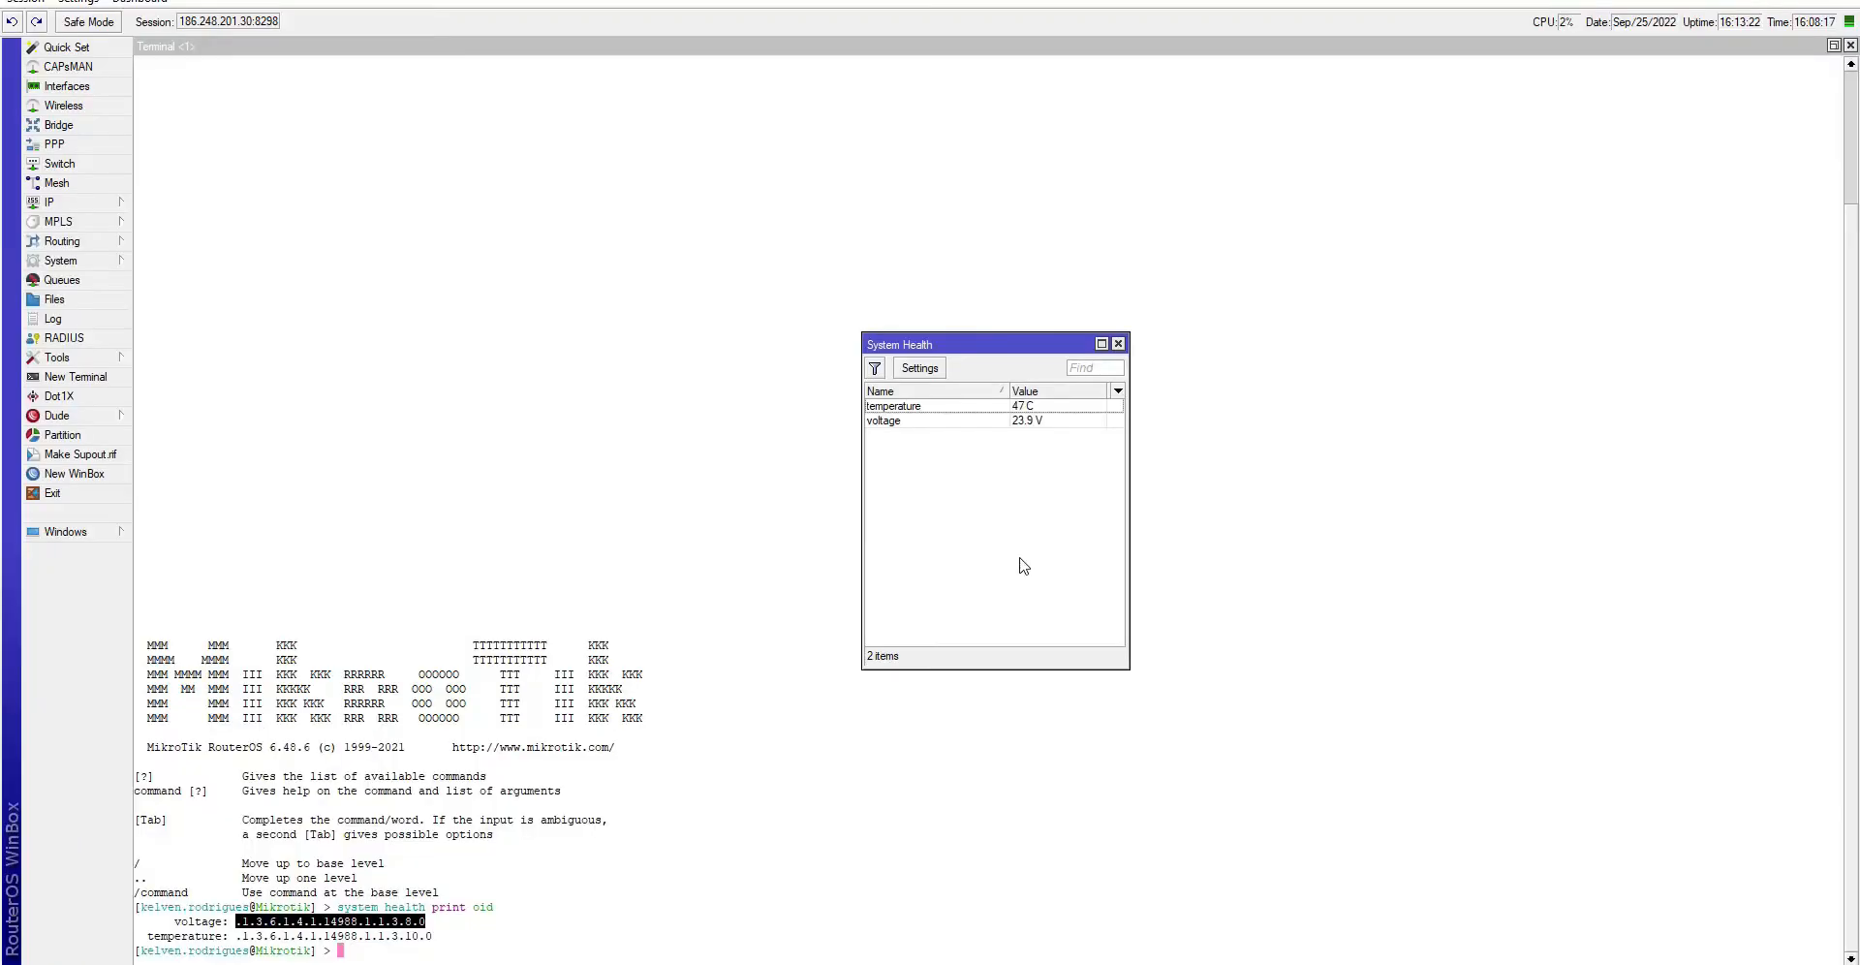
pyautogui.click(1040, 417)
pyautogui.moveTo(1026, 345); pyautogui.dragTo(499, 318)
pyautogui.hotkey('alt', 'Tab')
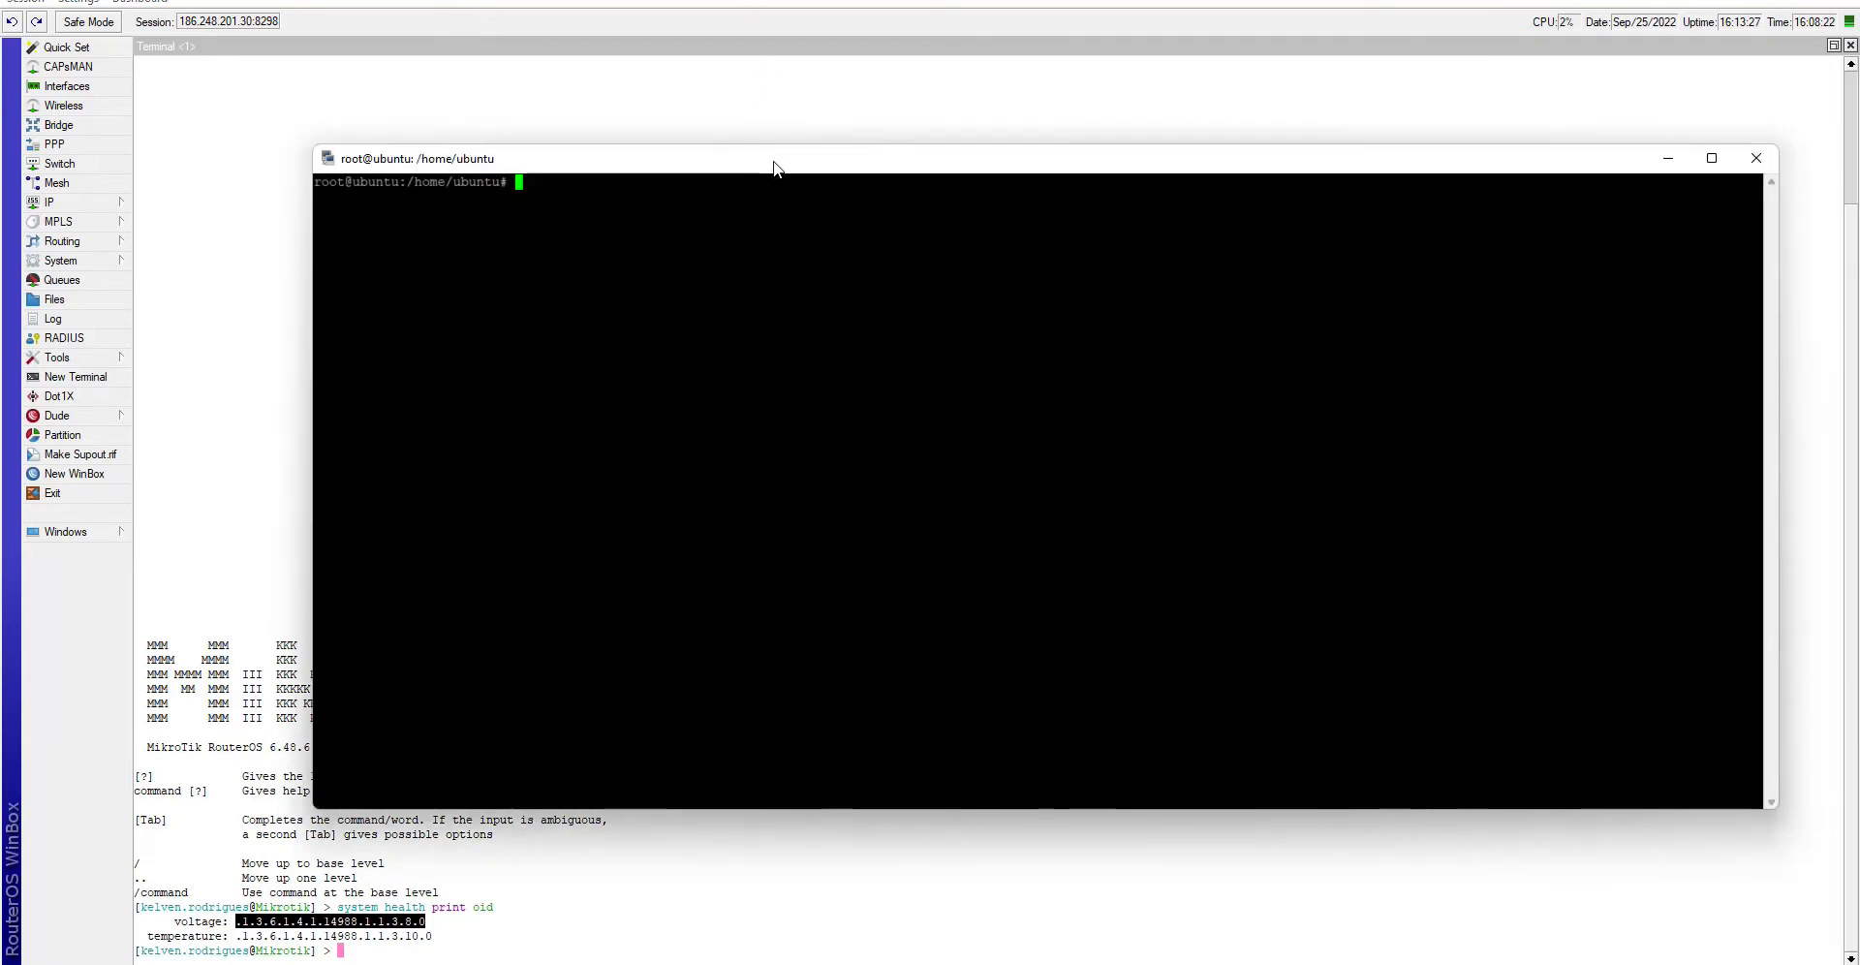
# - Run snmpwalk -v2c with the router's community string against 186.248.201.30
pyautogui.moveTo(310, 142)
pyautogui.mouseDown()
pyautogui.moveTo(598, 148)
pyautogui.moveTo(628, 127)
pyautogui.mouseUp()
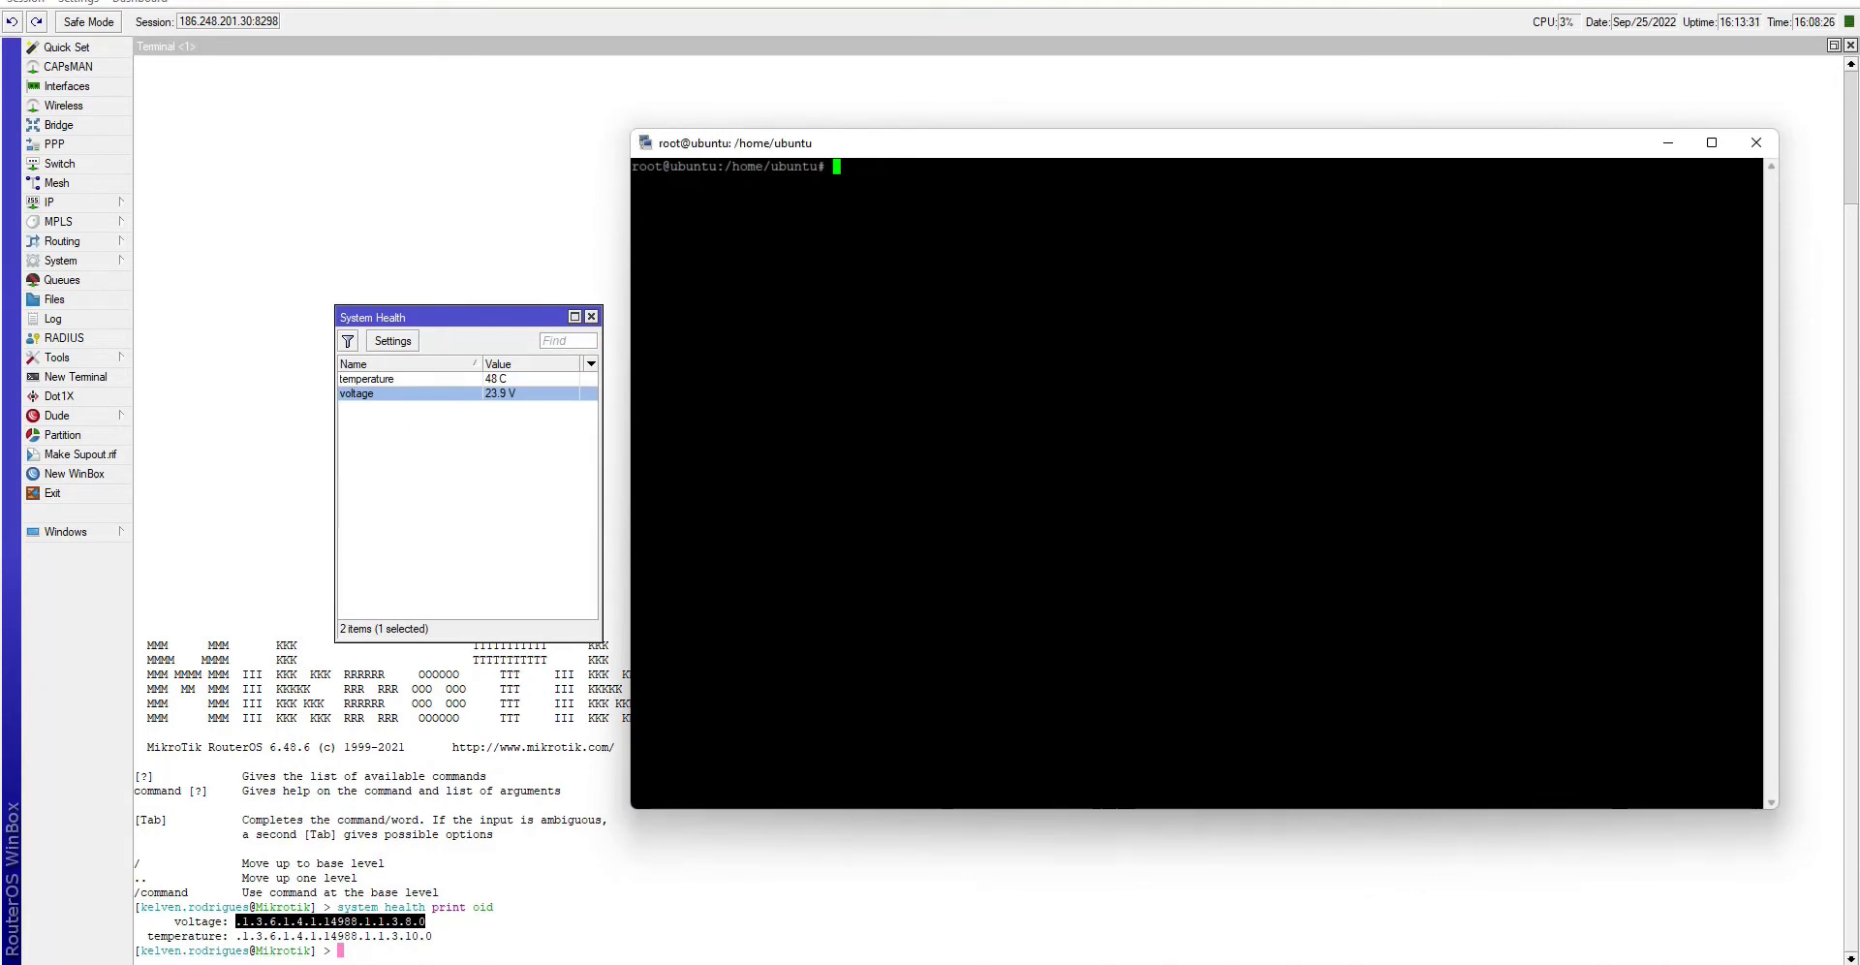
pyautogui.write('snmpwalk ')
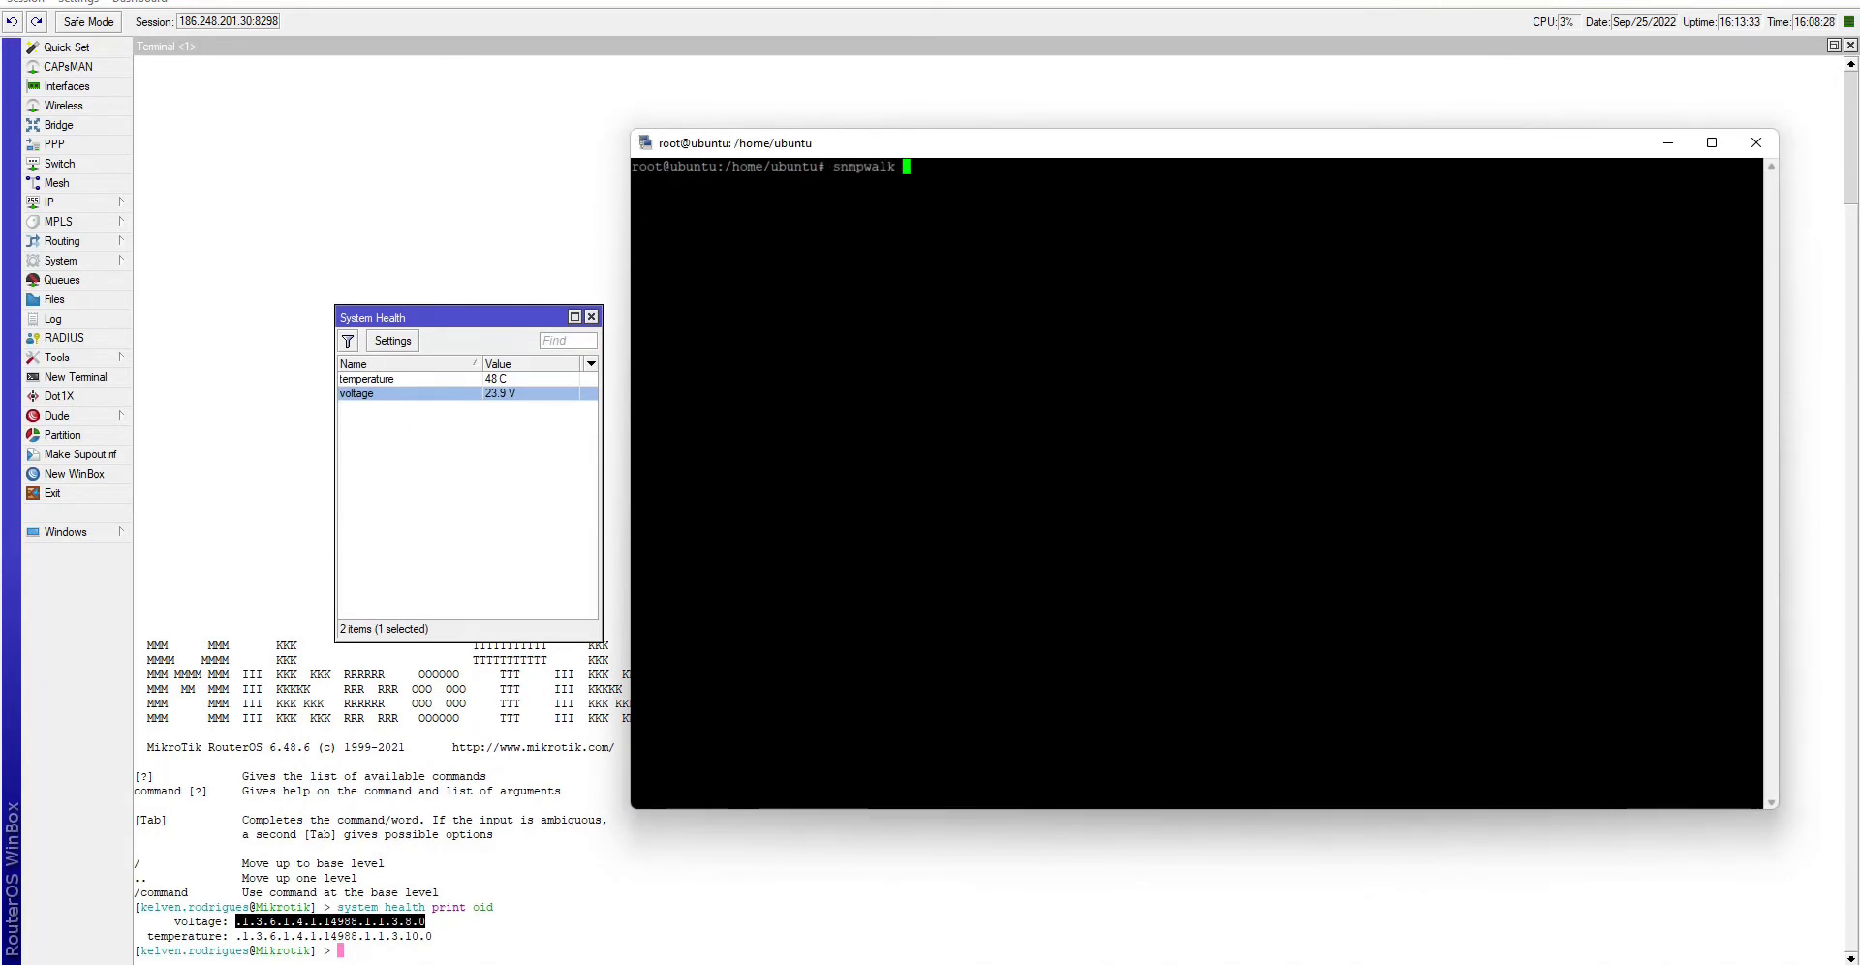
pyautogui.write('-v2c')
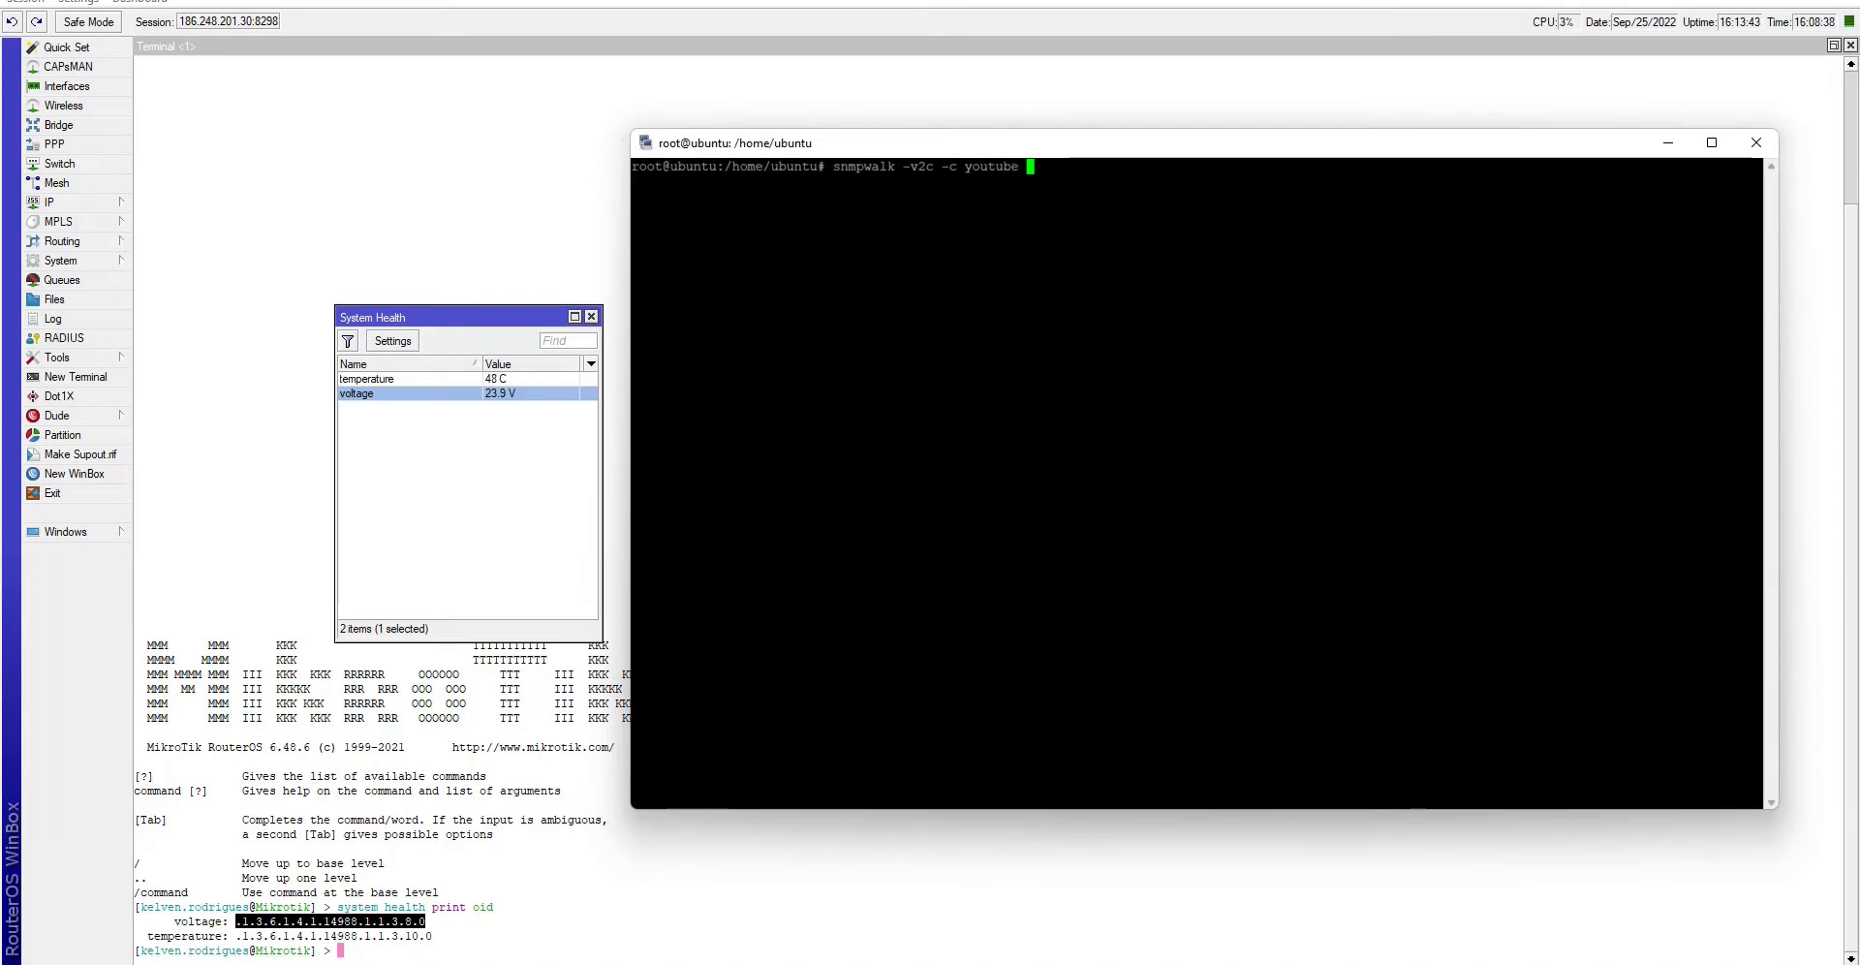
pyautogui.write(' 186.248.201')
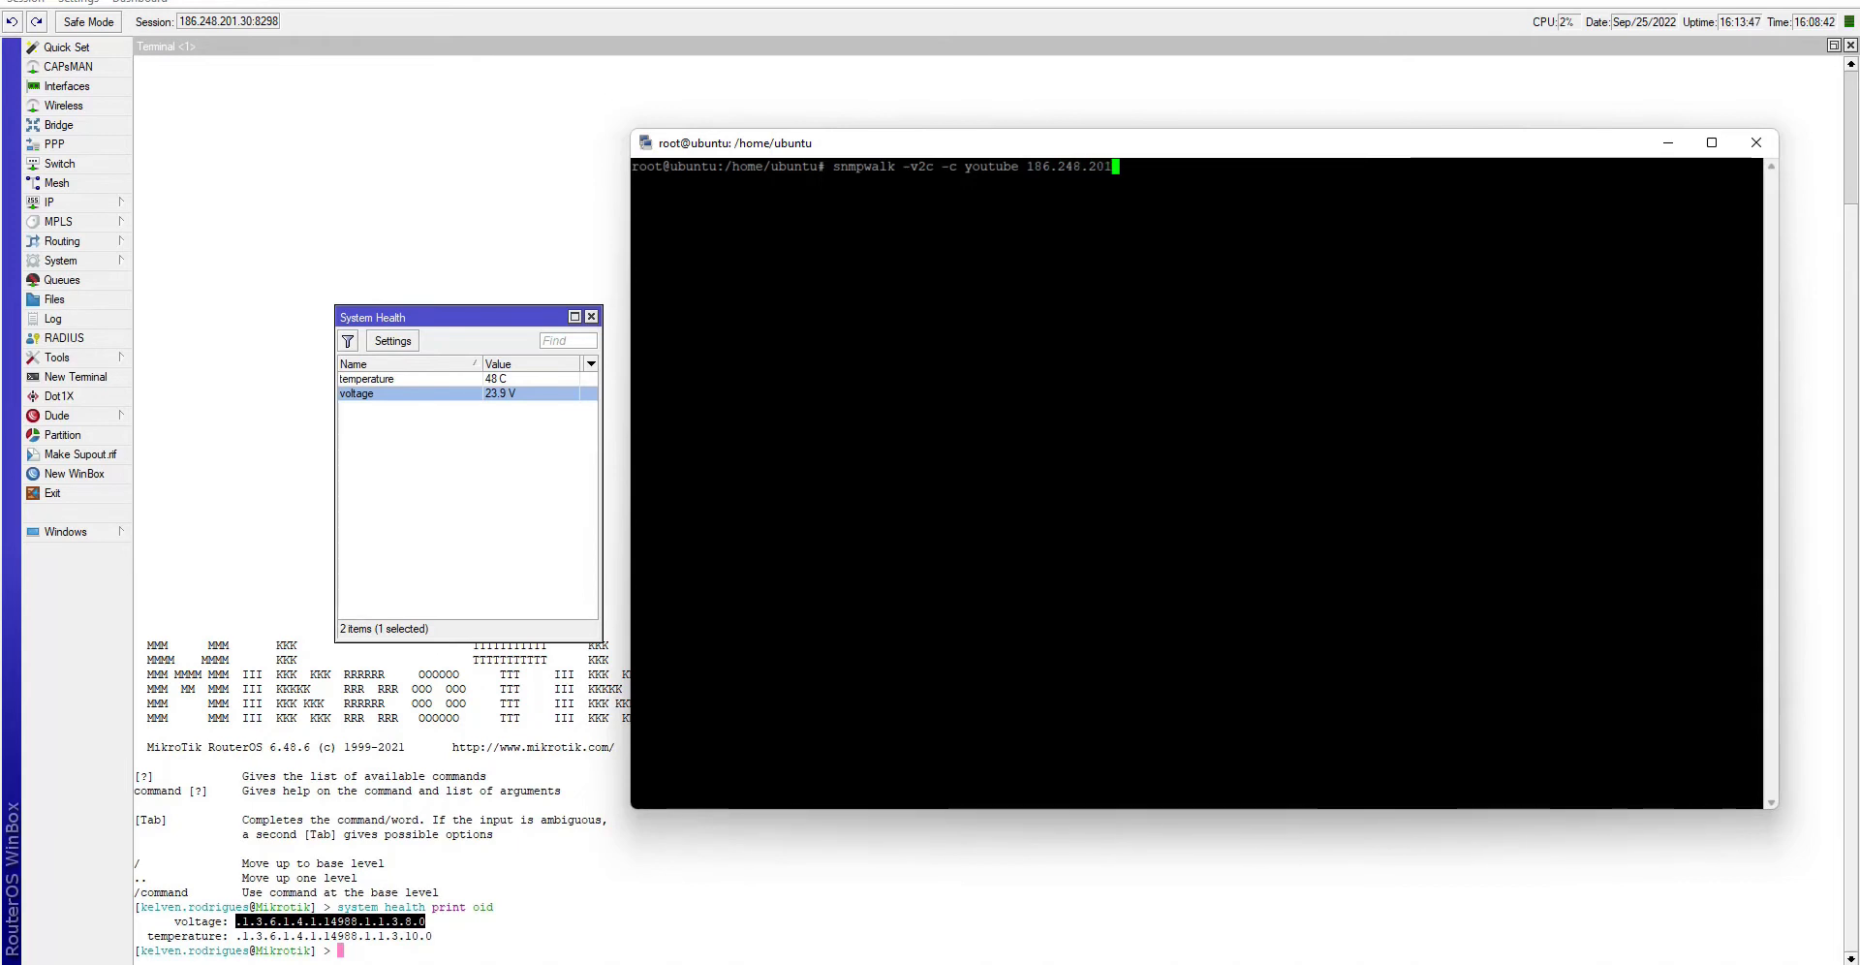
pyautogui.write('.30')
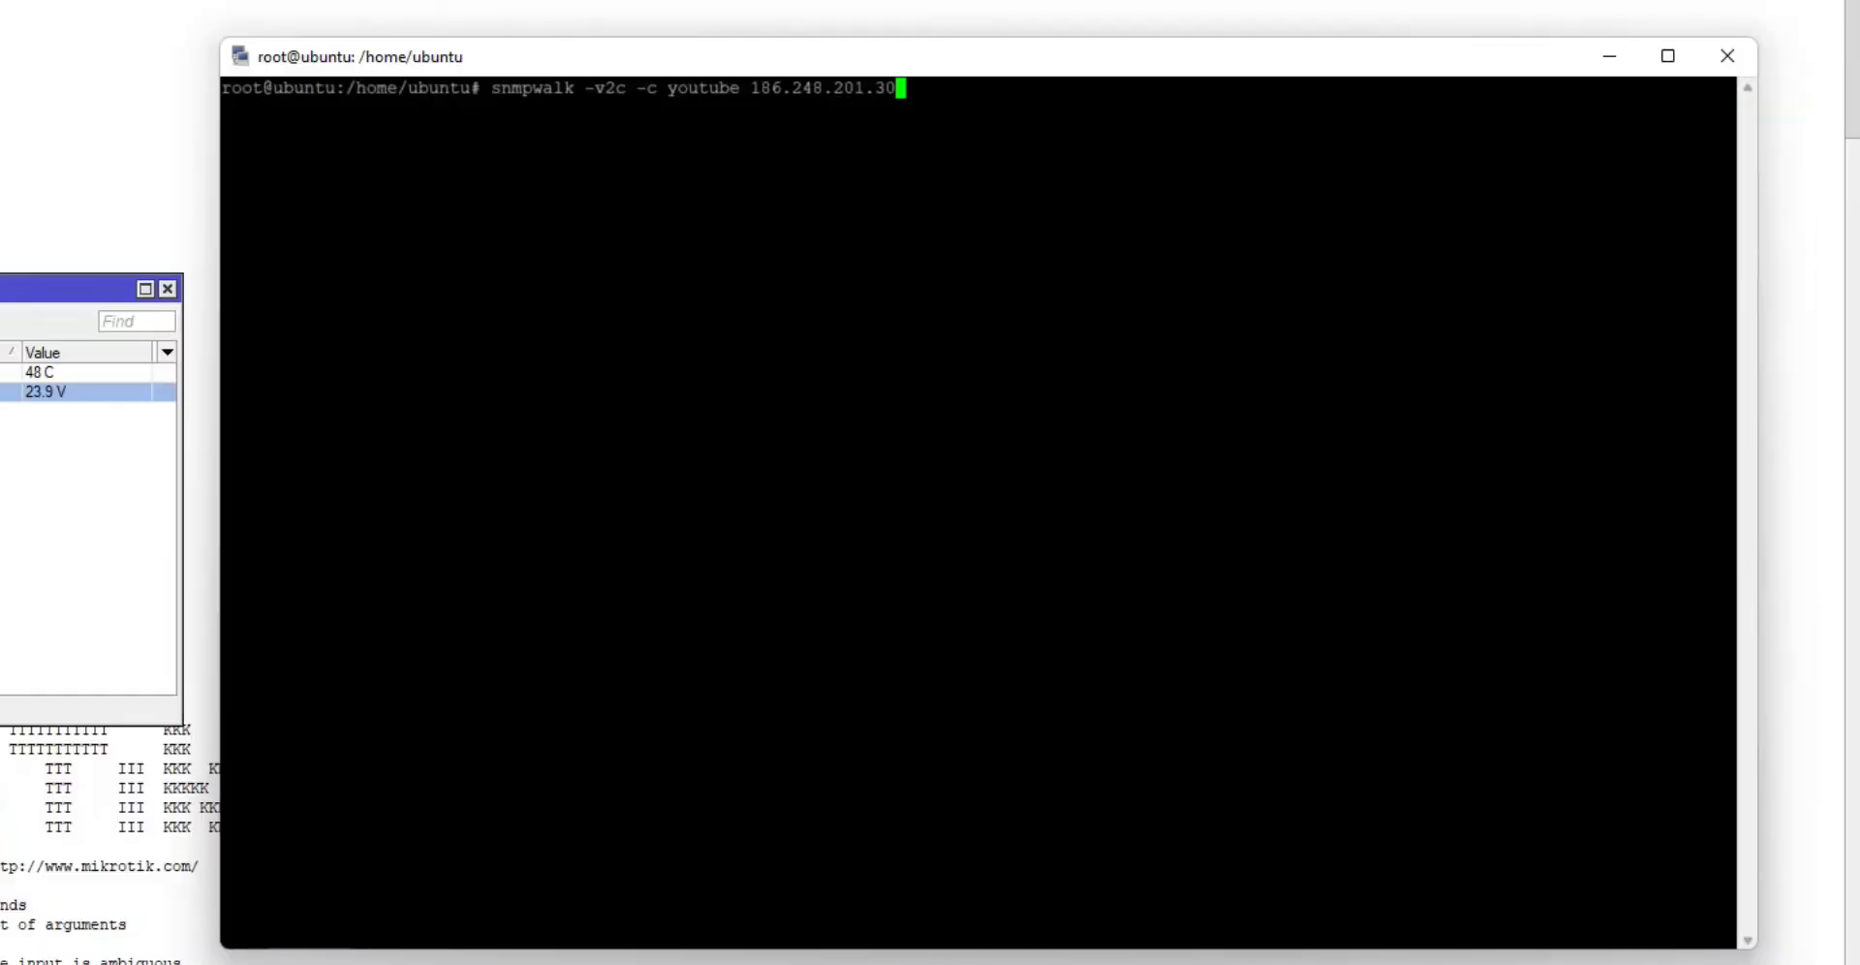
pyautogui.press('Return')
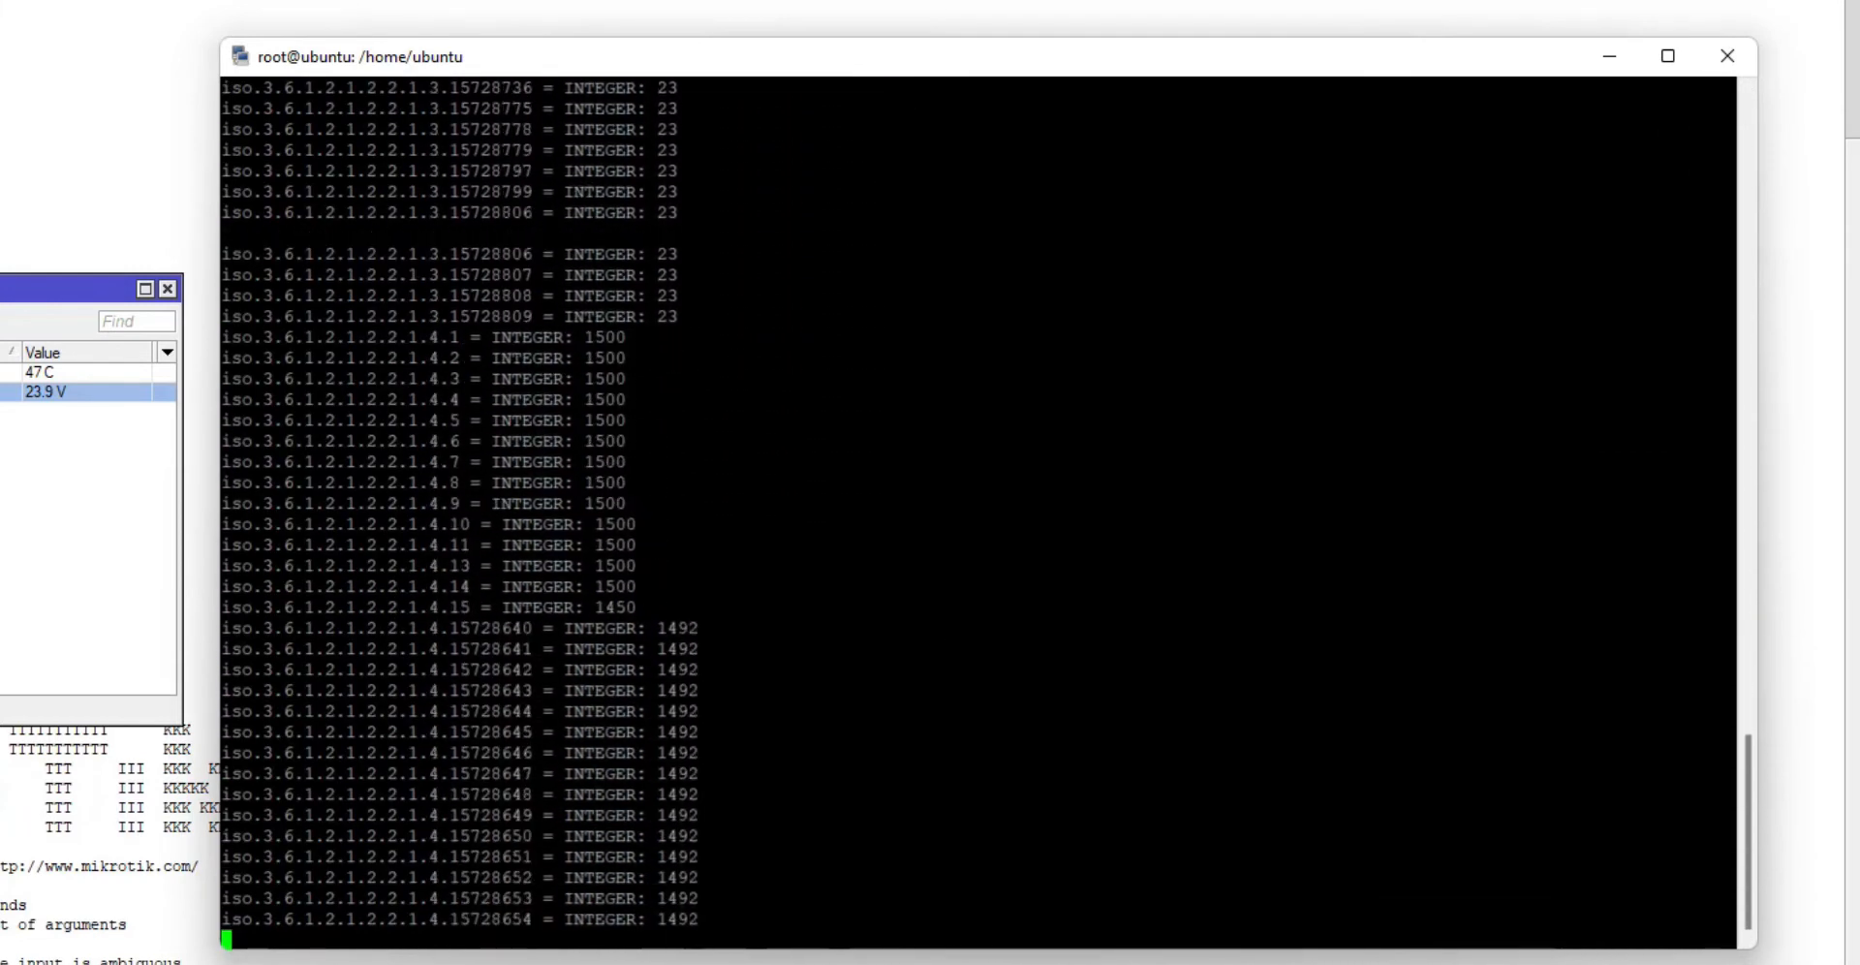
# - Rerun snmpwalk with voltage OID .1.3.6.1.4.1.14988.1.1.3.8.0 and check the 239 result
pyautogui.write('clear')
pyautogui.press('Return')
pyautogui.press('Up')
pyautogui.press('Up')
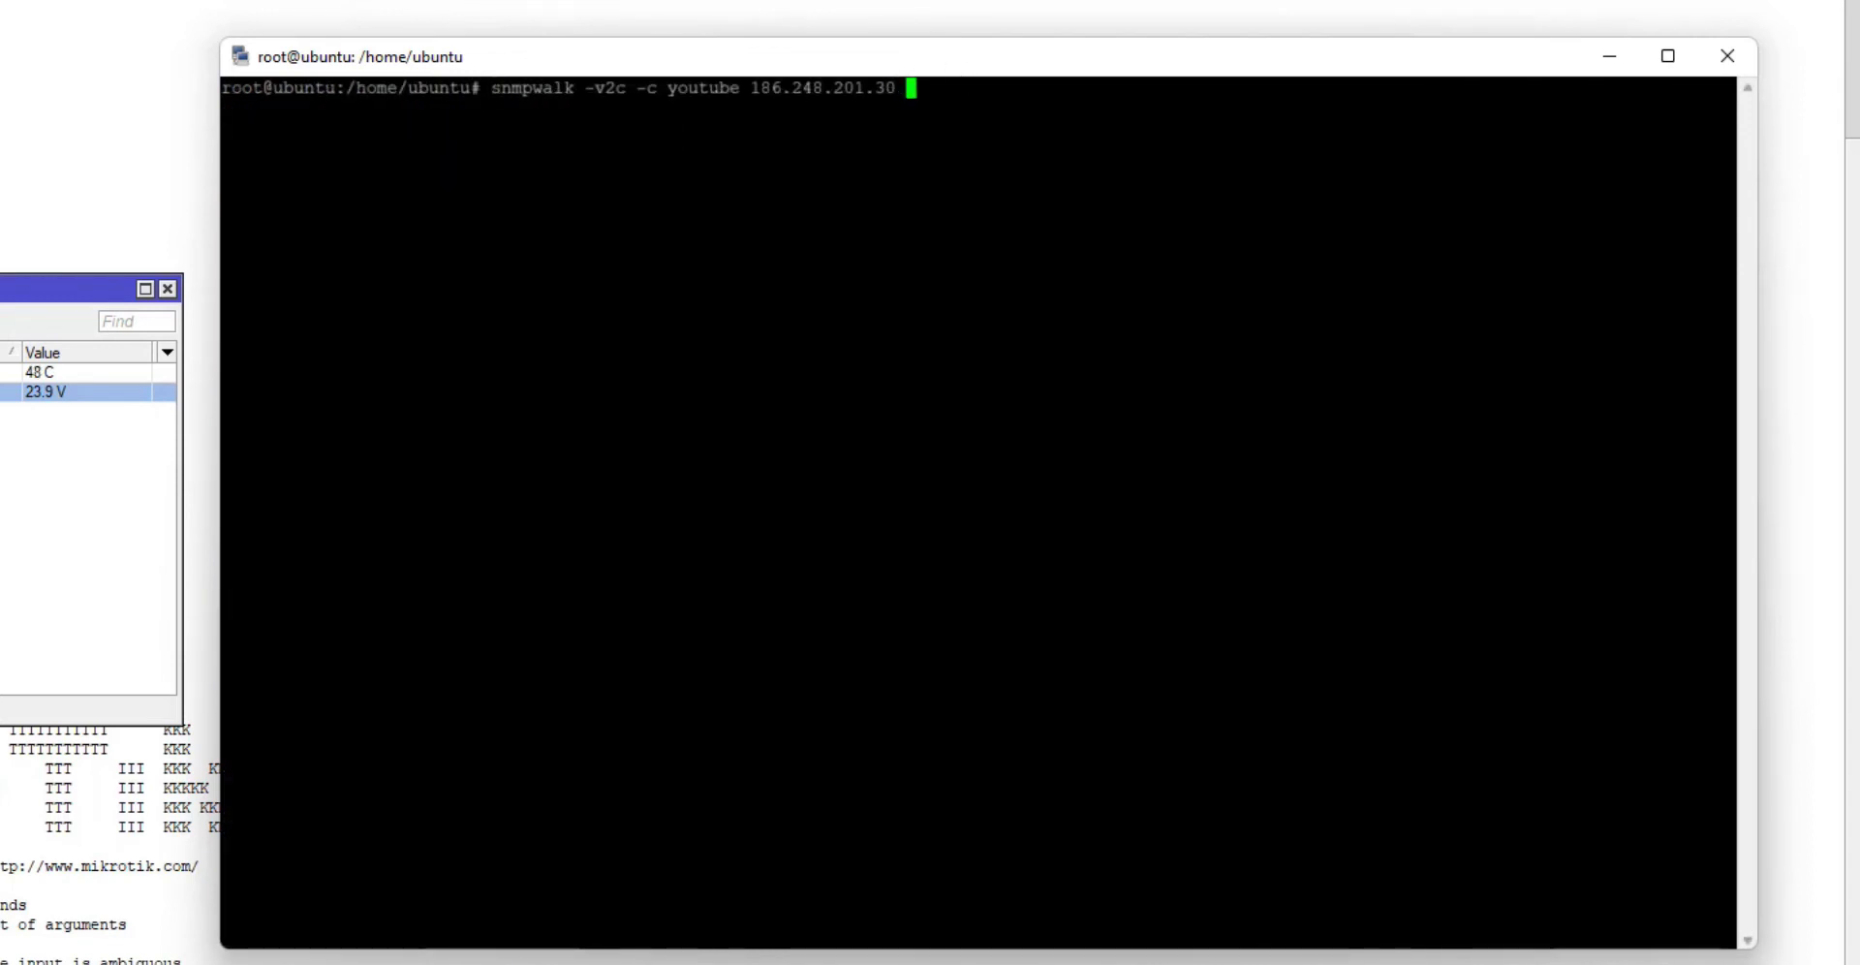
pyautogui.press('shift+Insert')
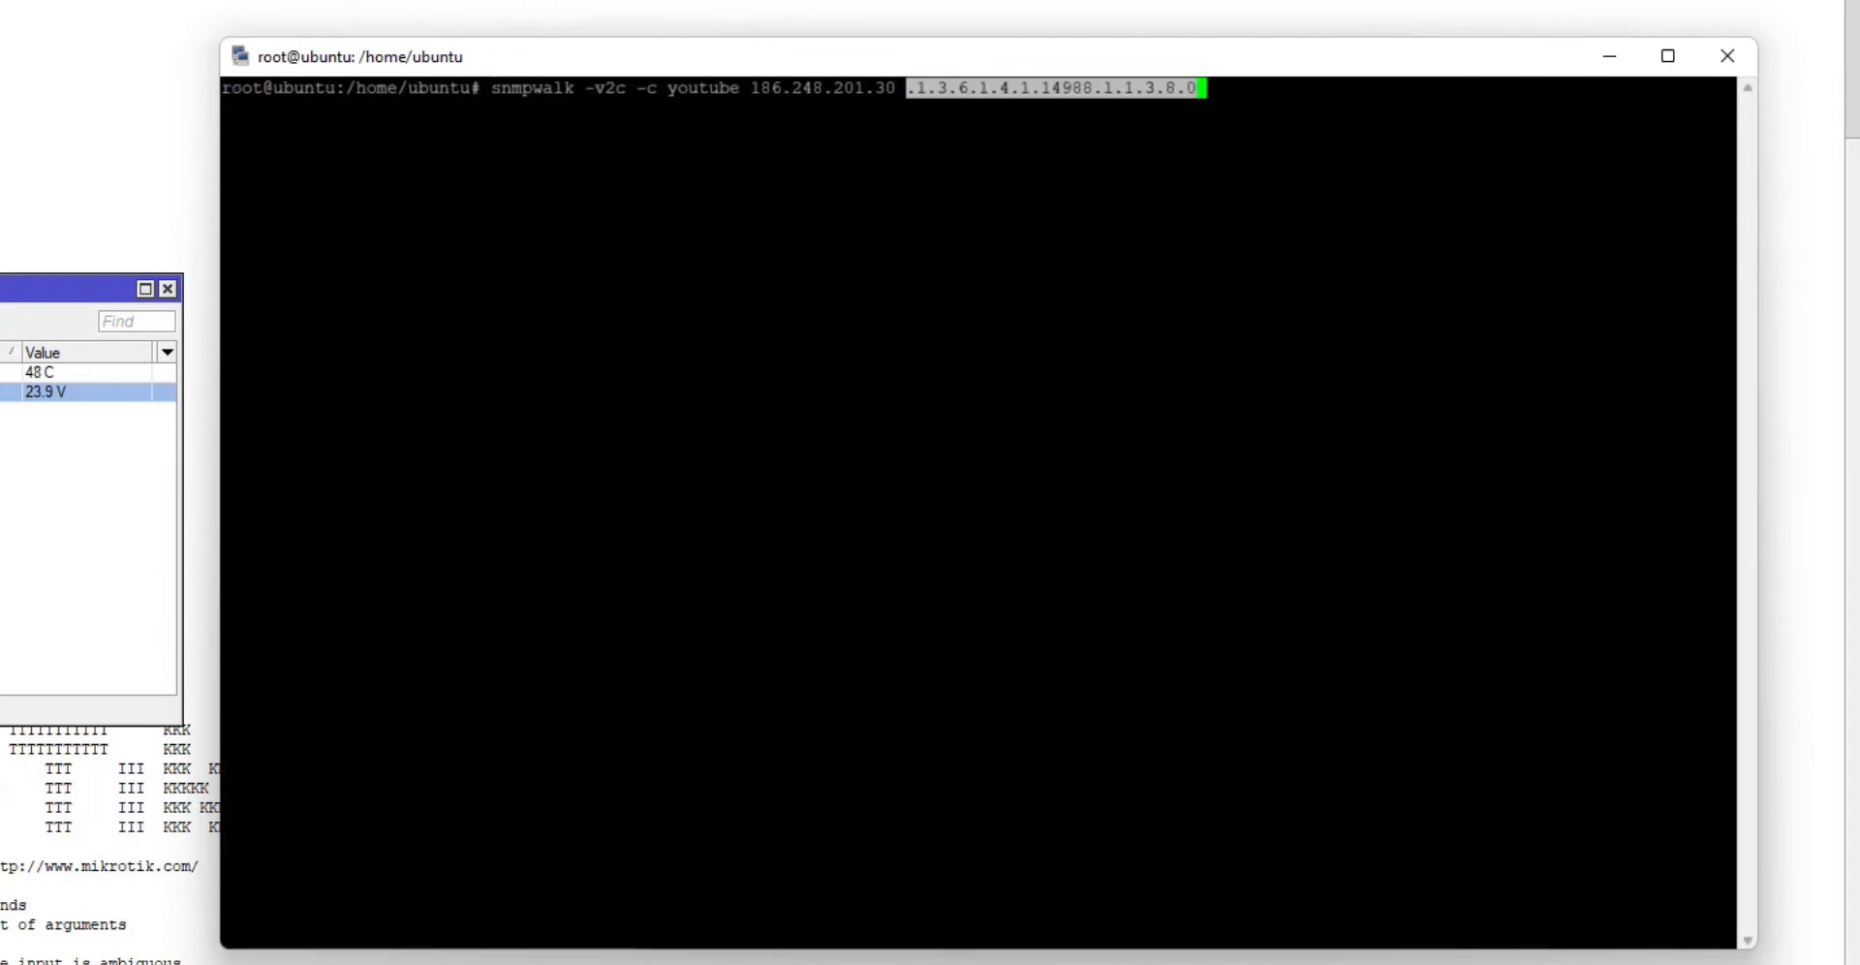
pyautogui.press('Return')
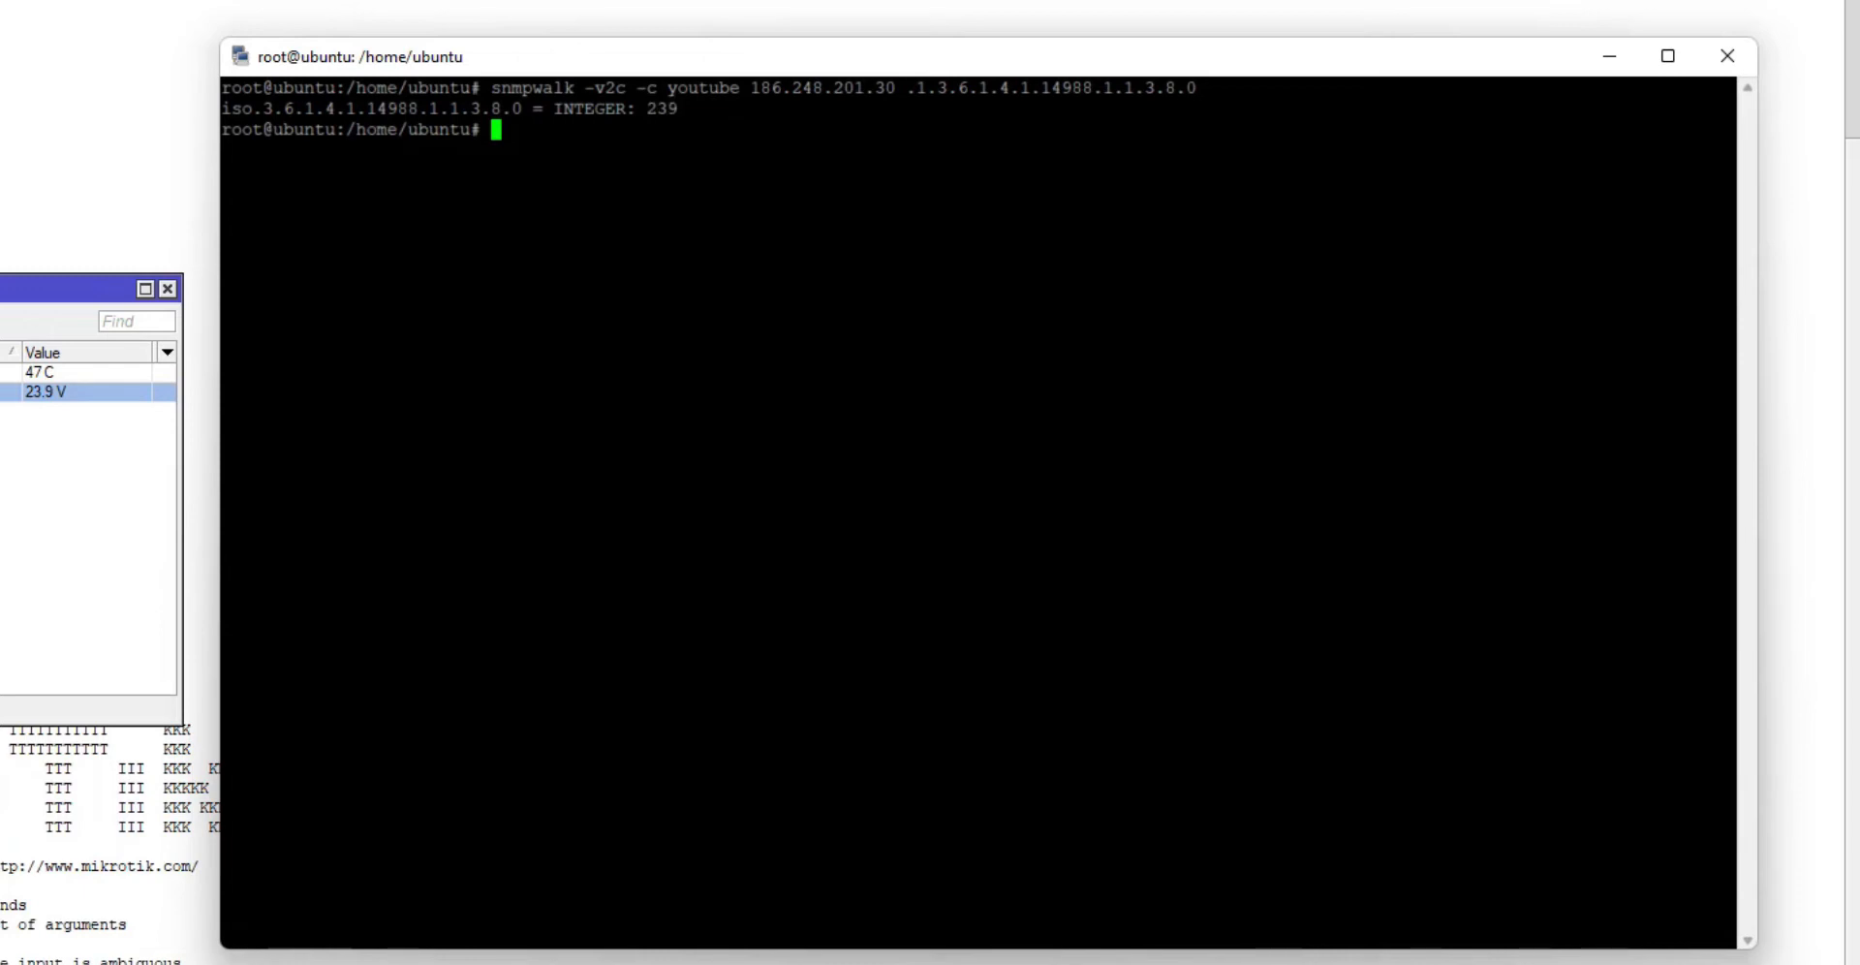
pyautogui.doubleClick(656, 109)
pyautogui.click(662, 111)
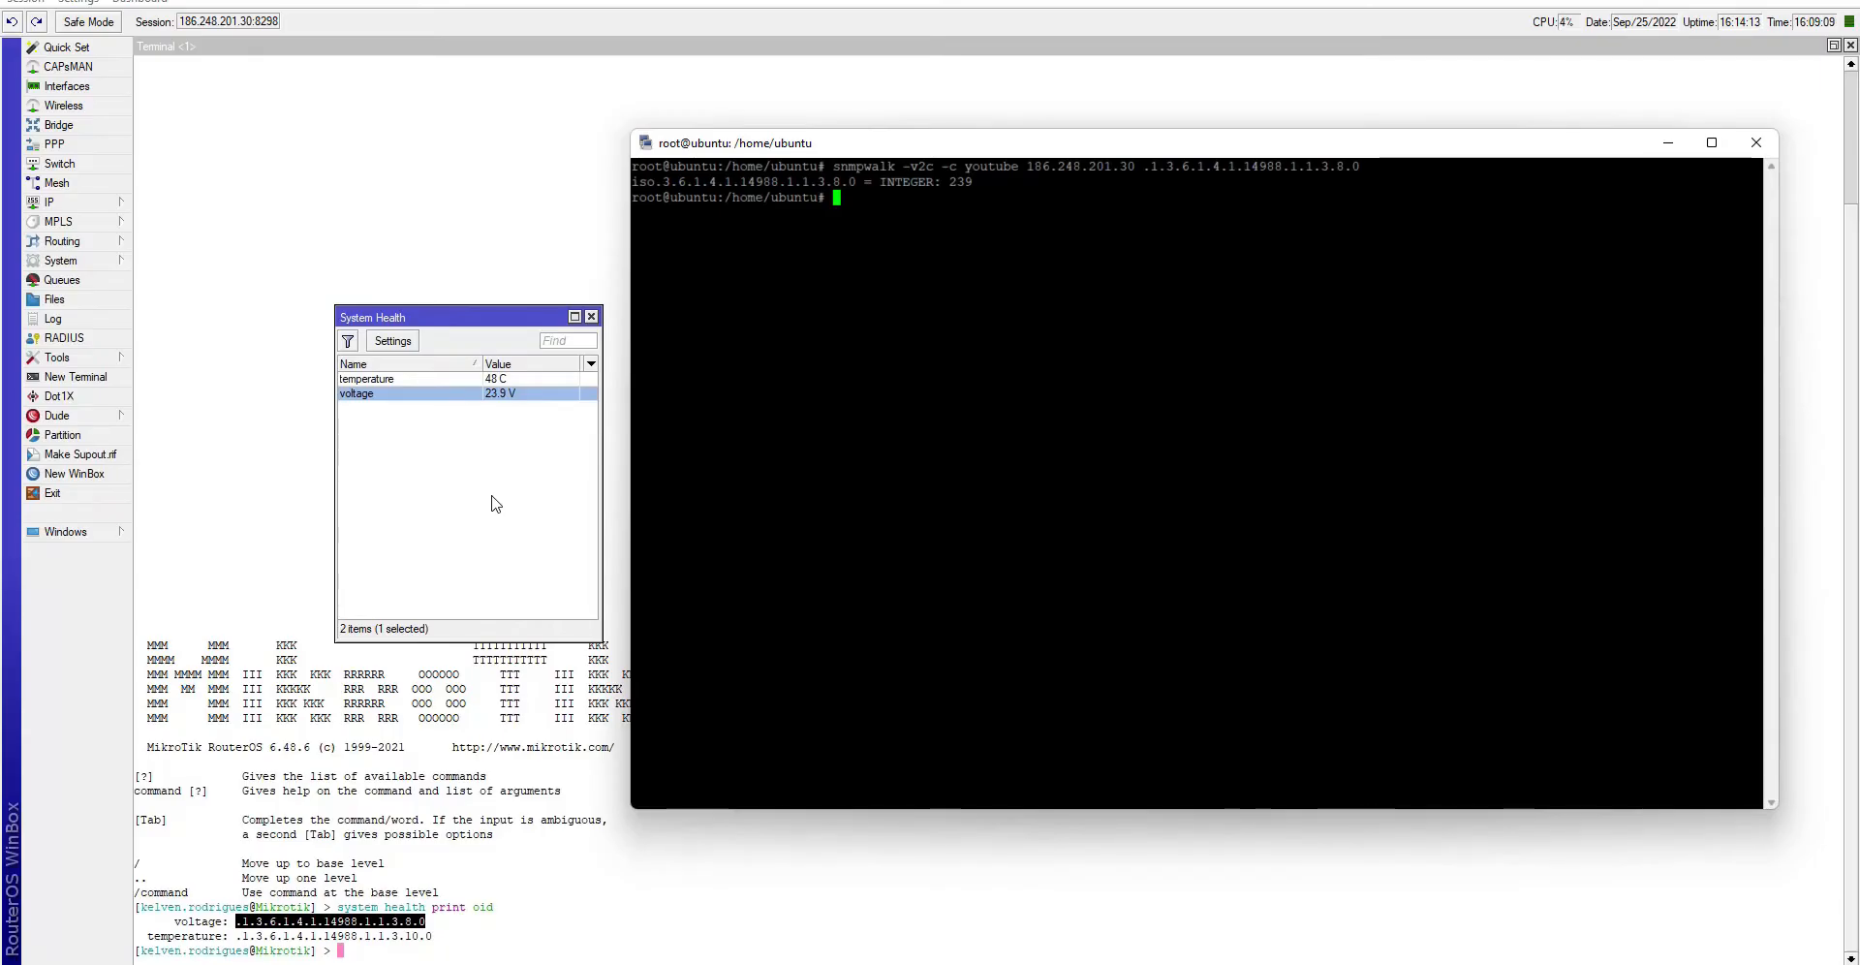
# - Copy the temperature OID .1.3.6.1.4.1.14988.1.1.3.10.0 and reopen System Health
pyautogui.click(495, 502)
pyautogui.click(492, 380)
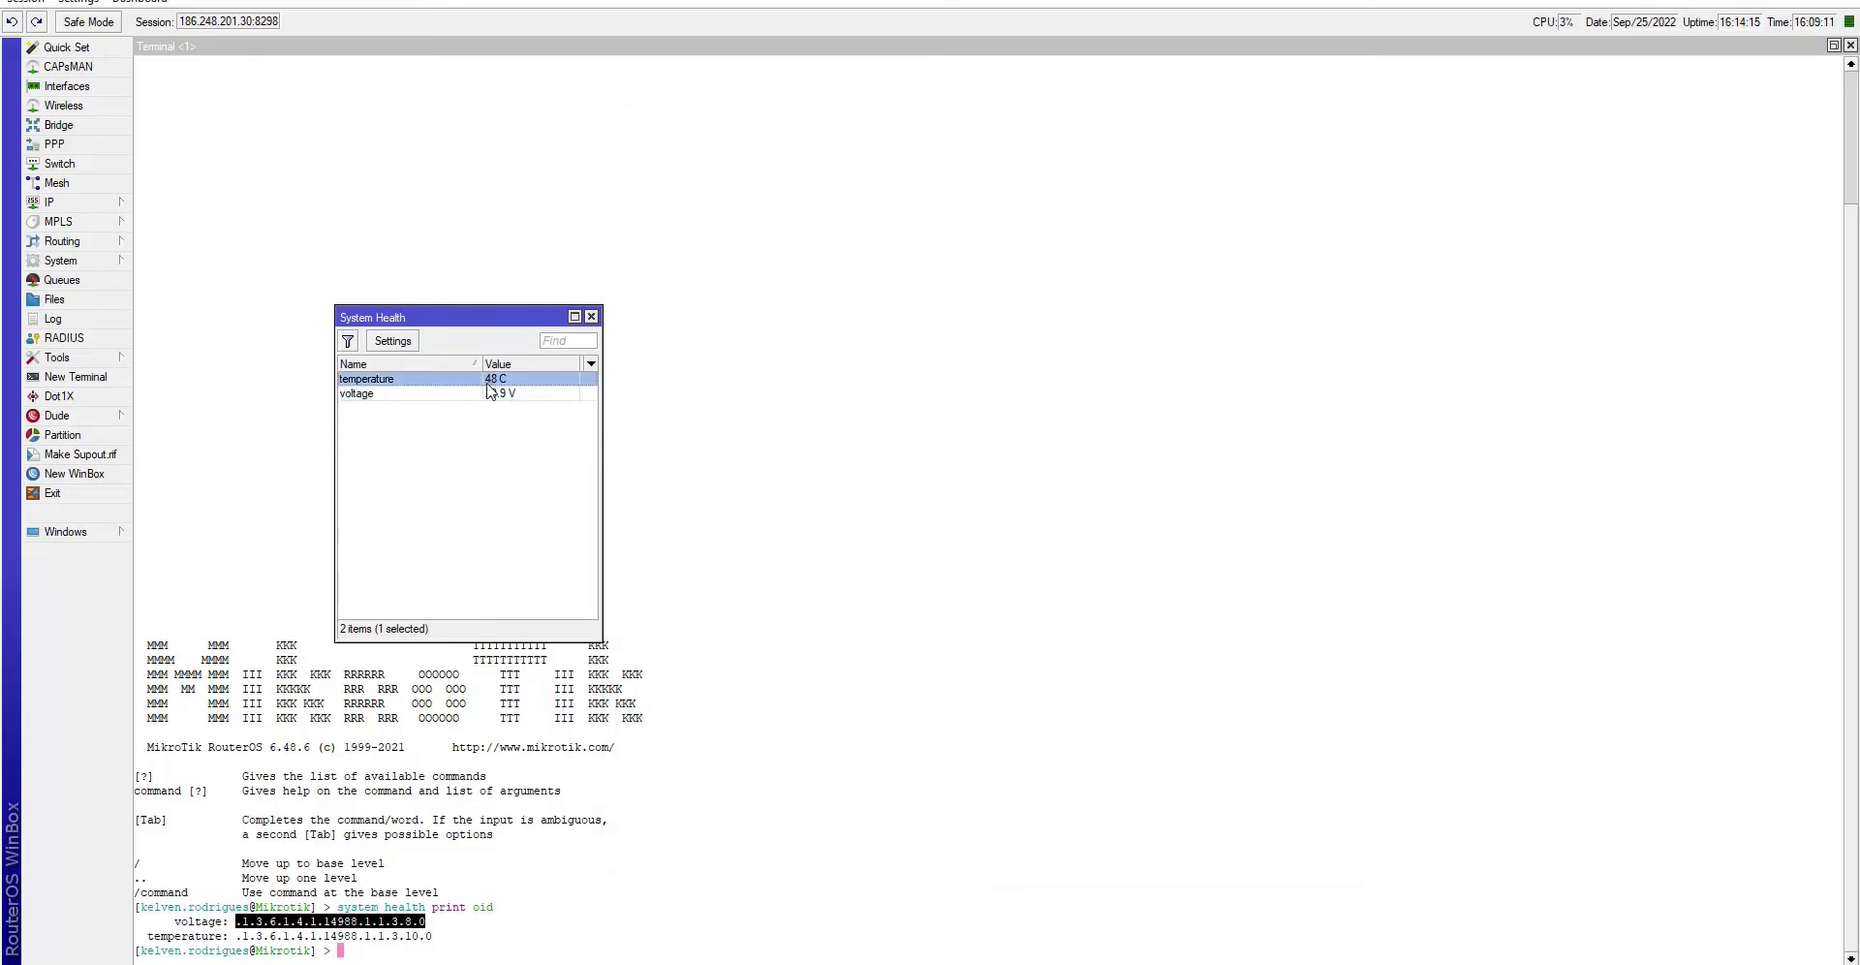
pyautogui.click(312, 945)
pyautogui.moveTo(238, 936)
pyautogui.mouseDown()
pyautogui.moveTo(456, 932)
pyautogui.moveTo(432, 938)
pyautogui.mouseUp()
pyautogui.rightClick(432, 937)
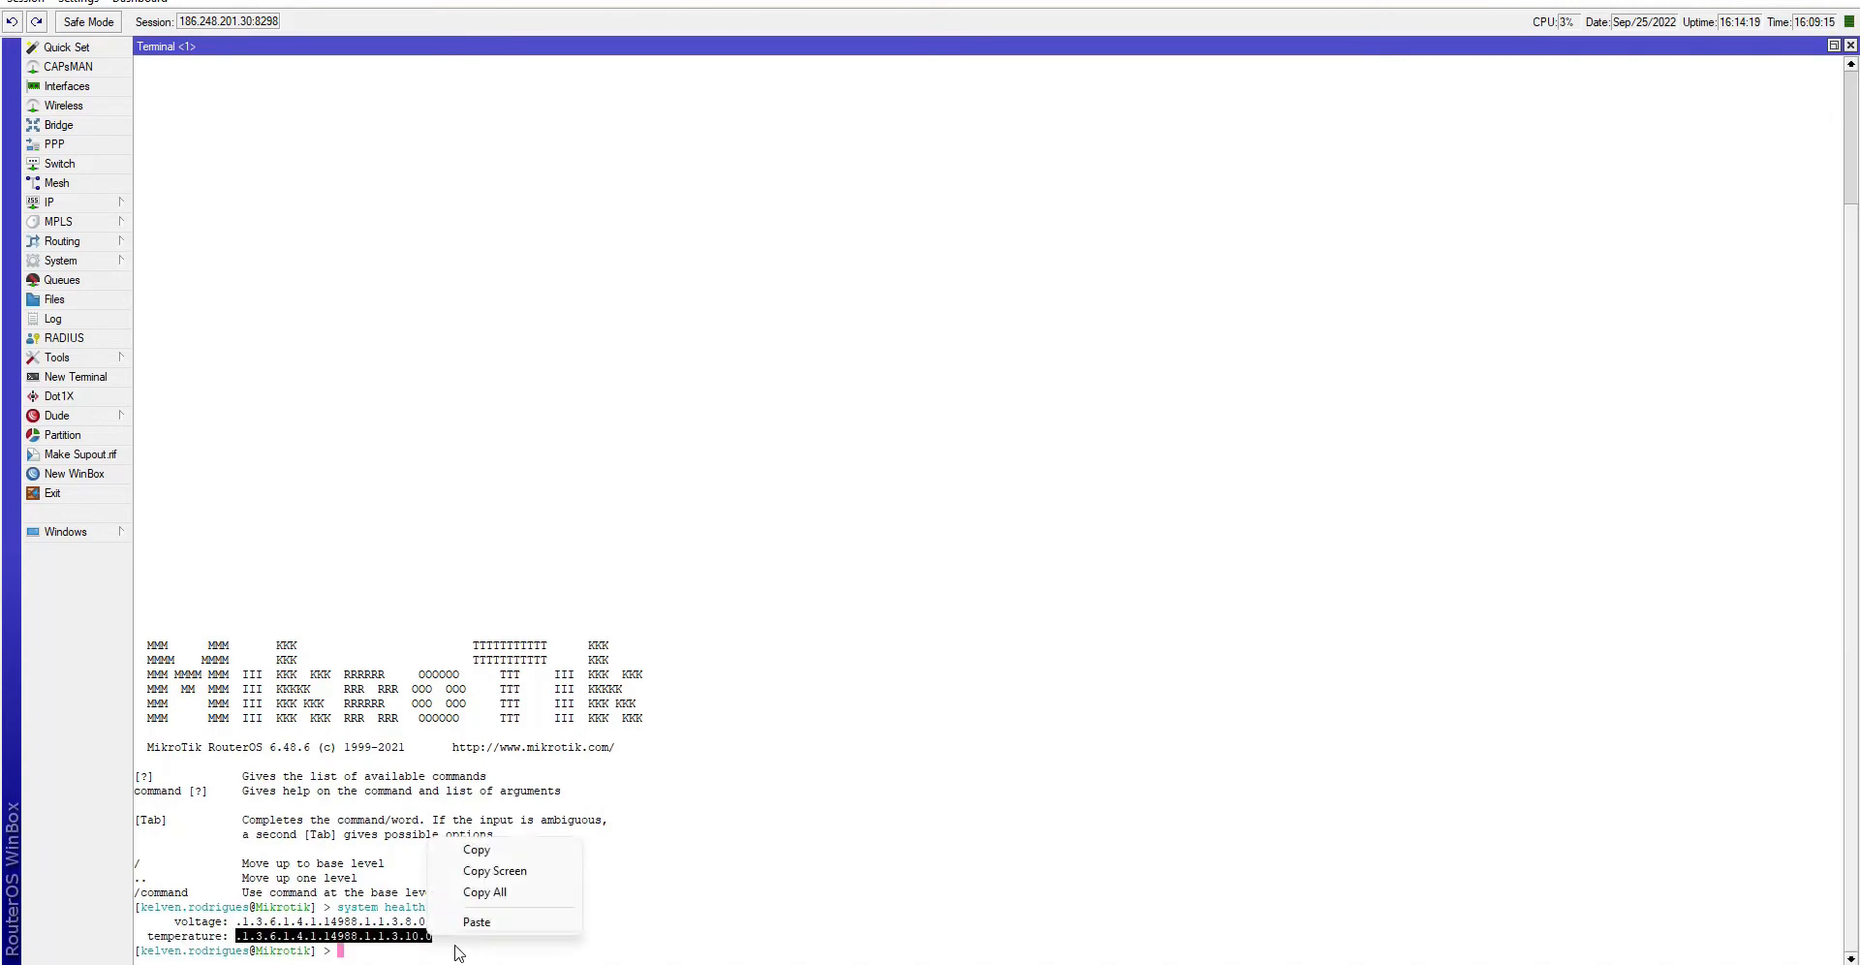
pyautogui.click(463, 851)
pyautogui.click(112, 264)
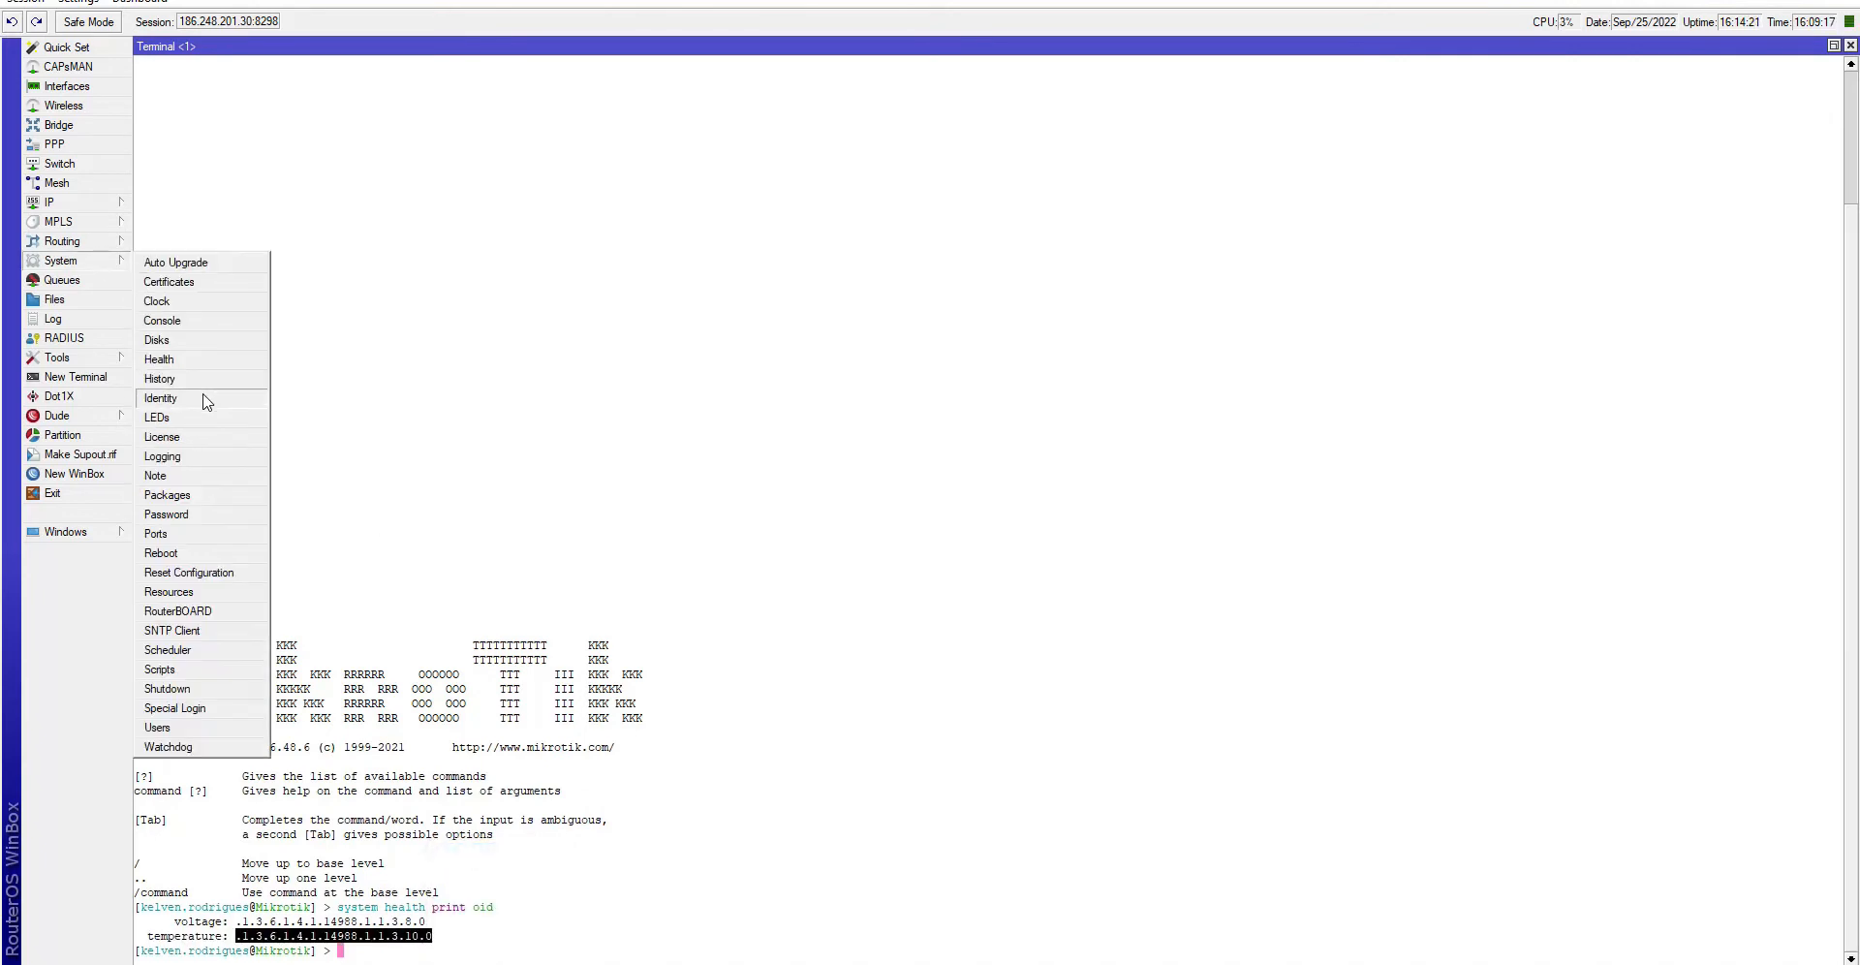
pyautogui.click(180, 362)
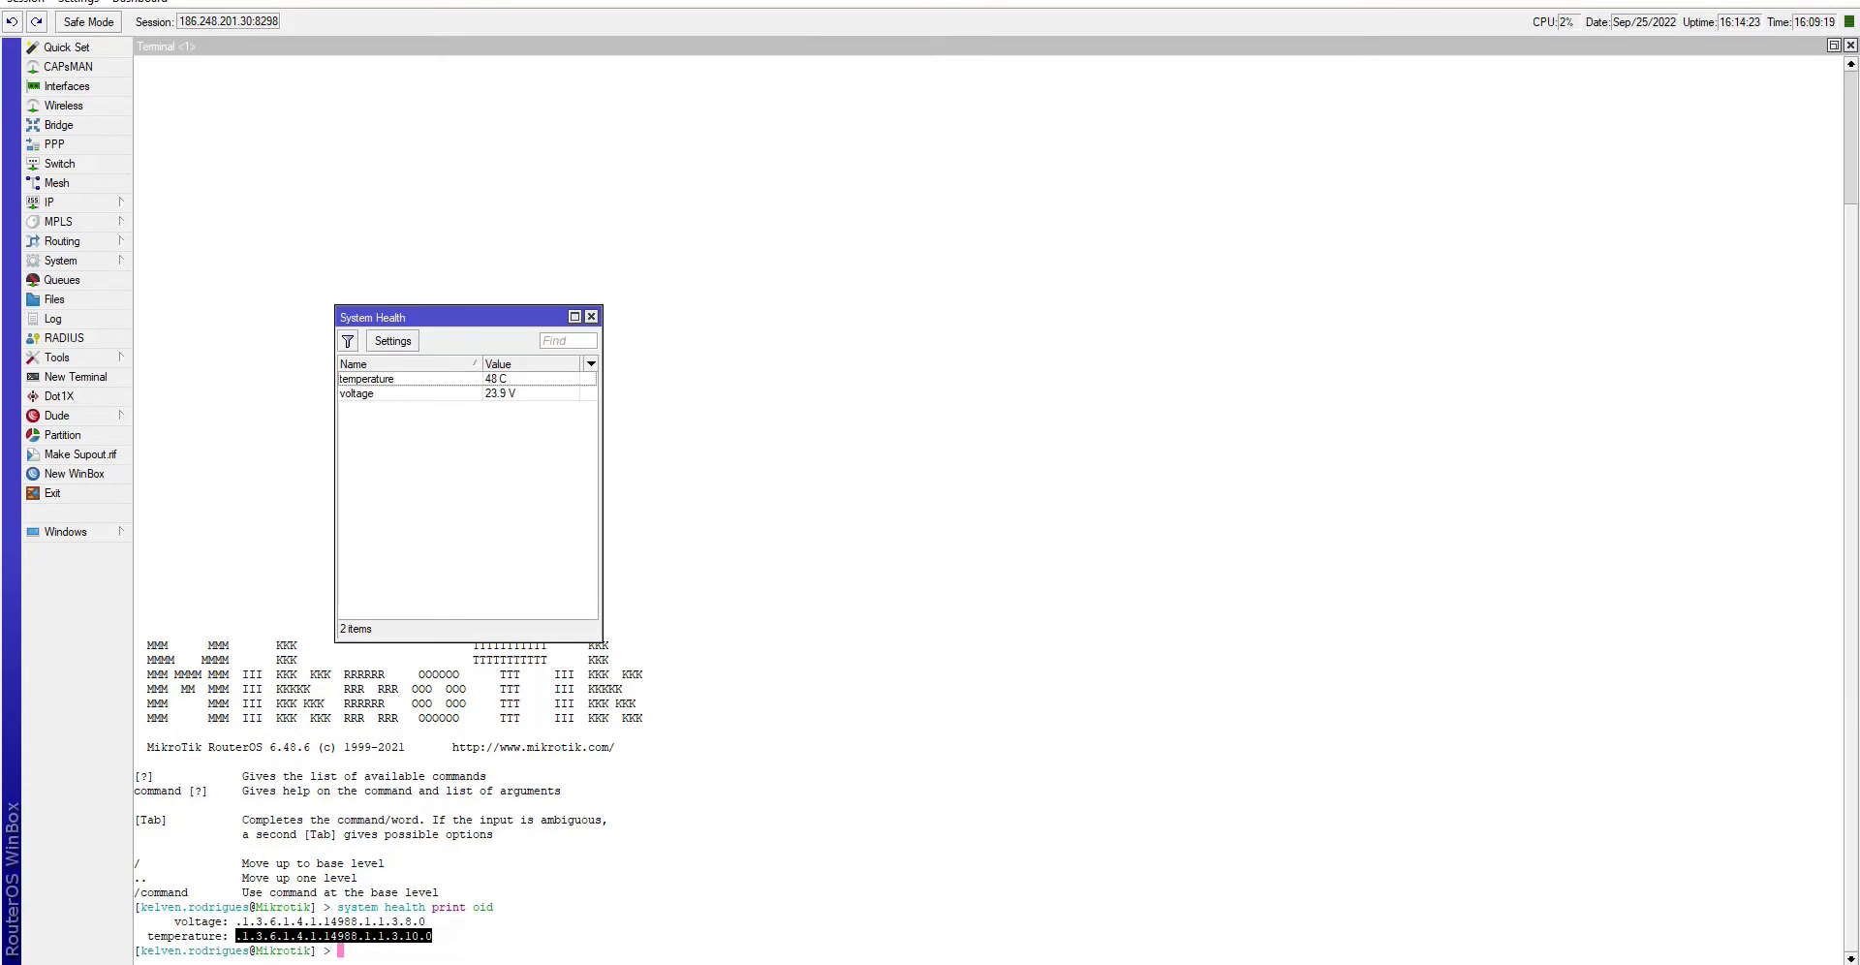
# - Run snmpwalk again with the old OID replaced by the temperature OID
pyautogui.hotkey('alt', 'Tab')
pyautogui.press('Up')
pyautogui.press('BackSpace')
pyautogui.press('BackSpace')
pyautogui.press('BackSpace')
pyautogui.press('BackSpace')
pyautogui.press('BackSpace')
pyautogui.press('BackSpace')
pyautogui.press('BackSpace')
pyautogui.press('BackSpace')
pyautogui.press('BackSpace')
pyautogui.press('BackSpace')
pyautogui.press('BackSpace')
pyautogui.press('BackSpace')
pyautogui.press('BackSpace')
pyautogui.press('BackSpace')
pyautogui.press('BackSpace')
pyautogui.press('BackSpace')
pyautogui.press('BackSpace')
pyautogui.press('BackSpace')
pyautogui.press('BackSpace')
pyautogui.press('BackSpace')
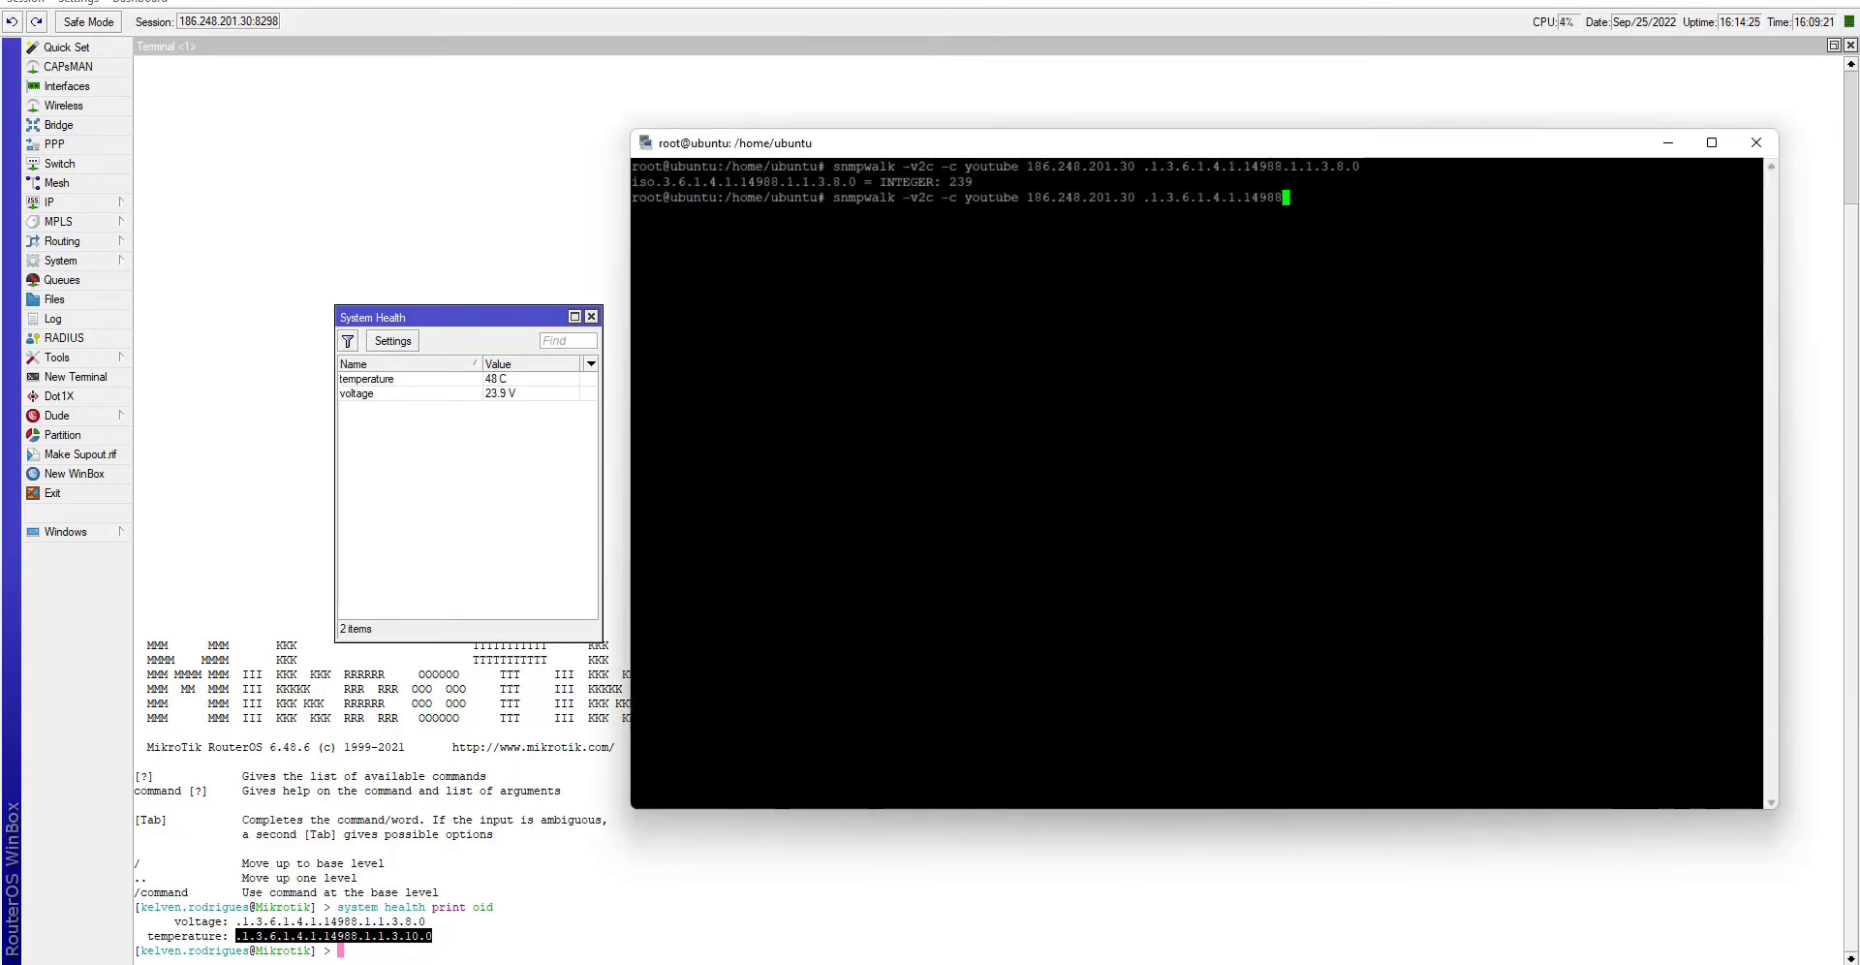
pyautogui.press('BackSpace')
pyautogui.press('BackSpace')
pyautogui.press('BackSpace')
pyautogui.press('BackSpace')
pyautogui.press('BackSpace')
pyautogui.press('shift+Insert')
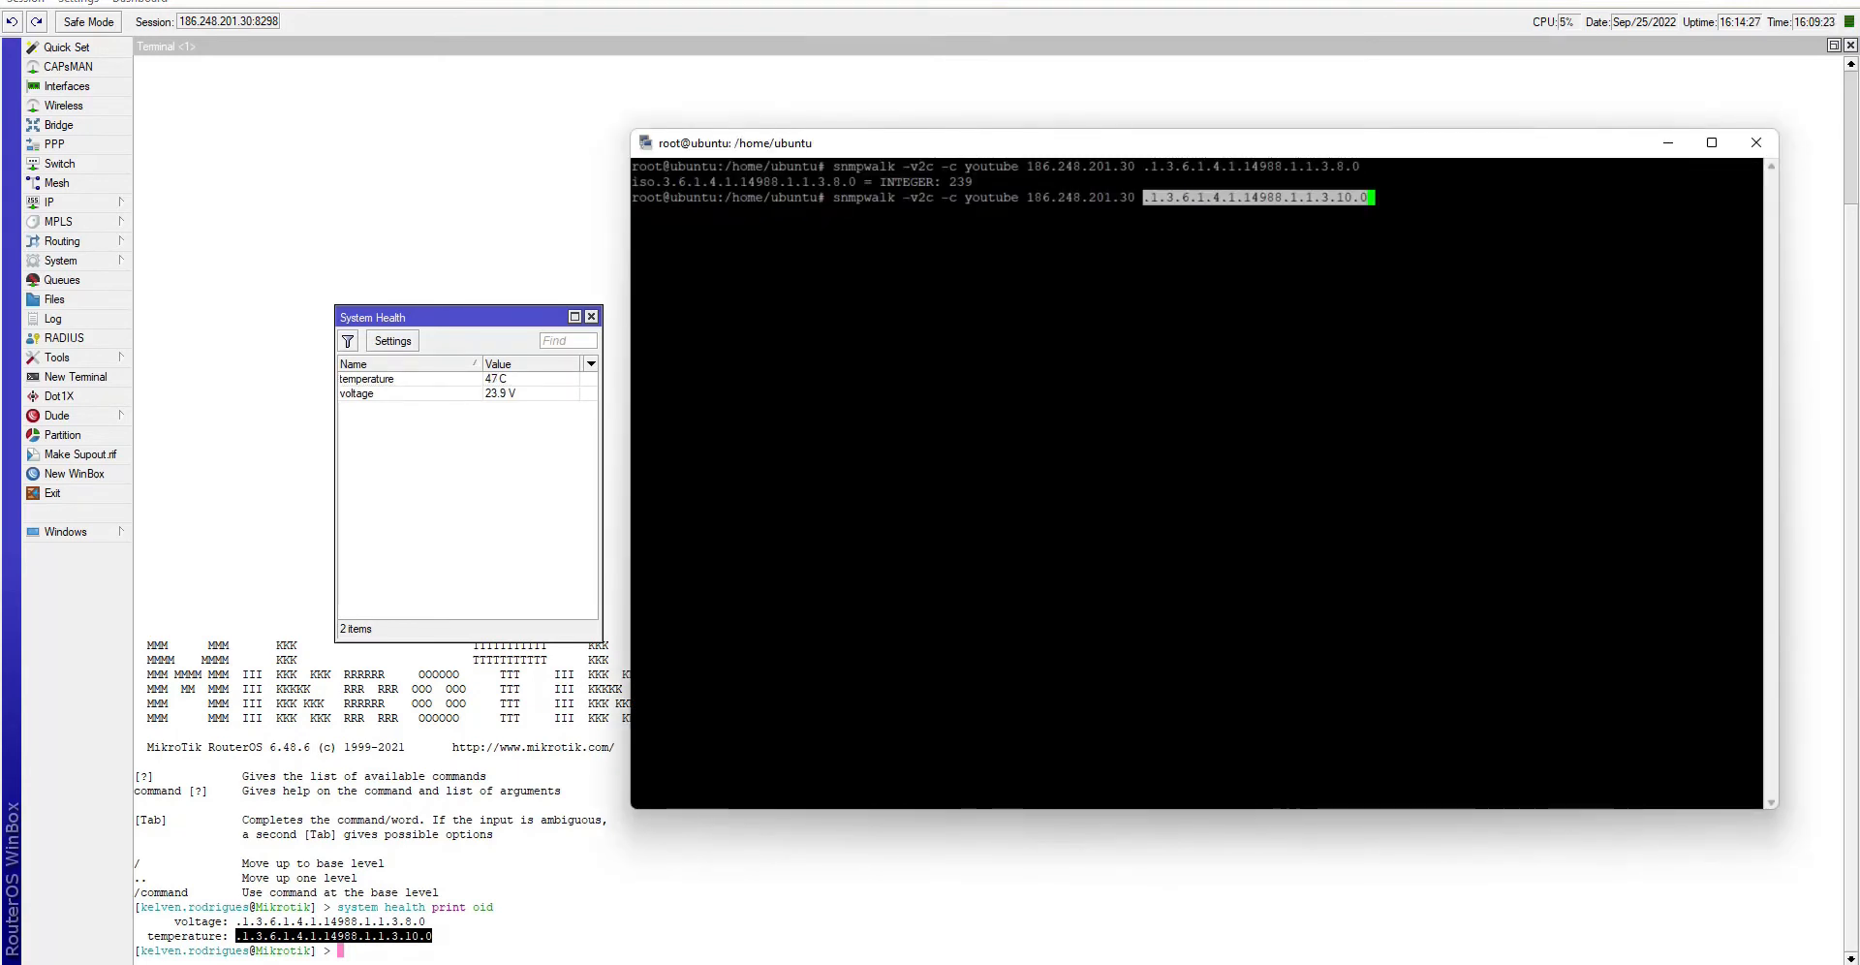
pyautogui.press('Return')
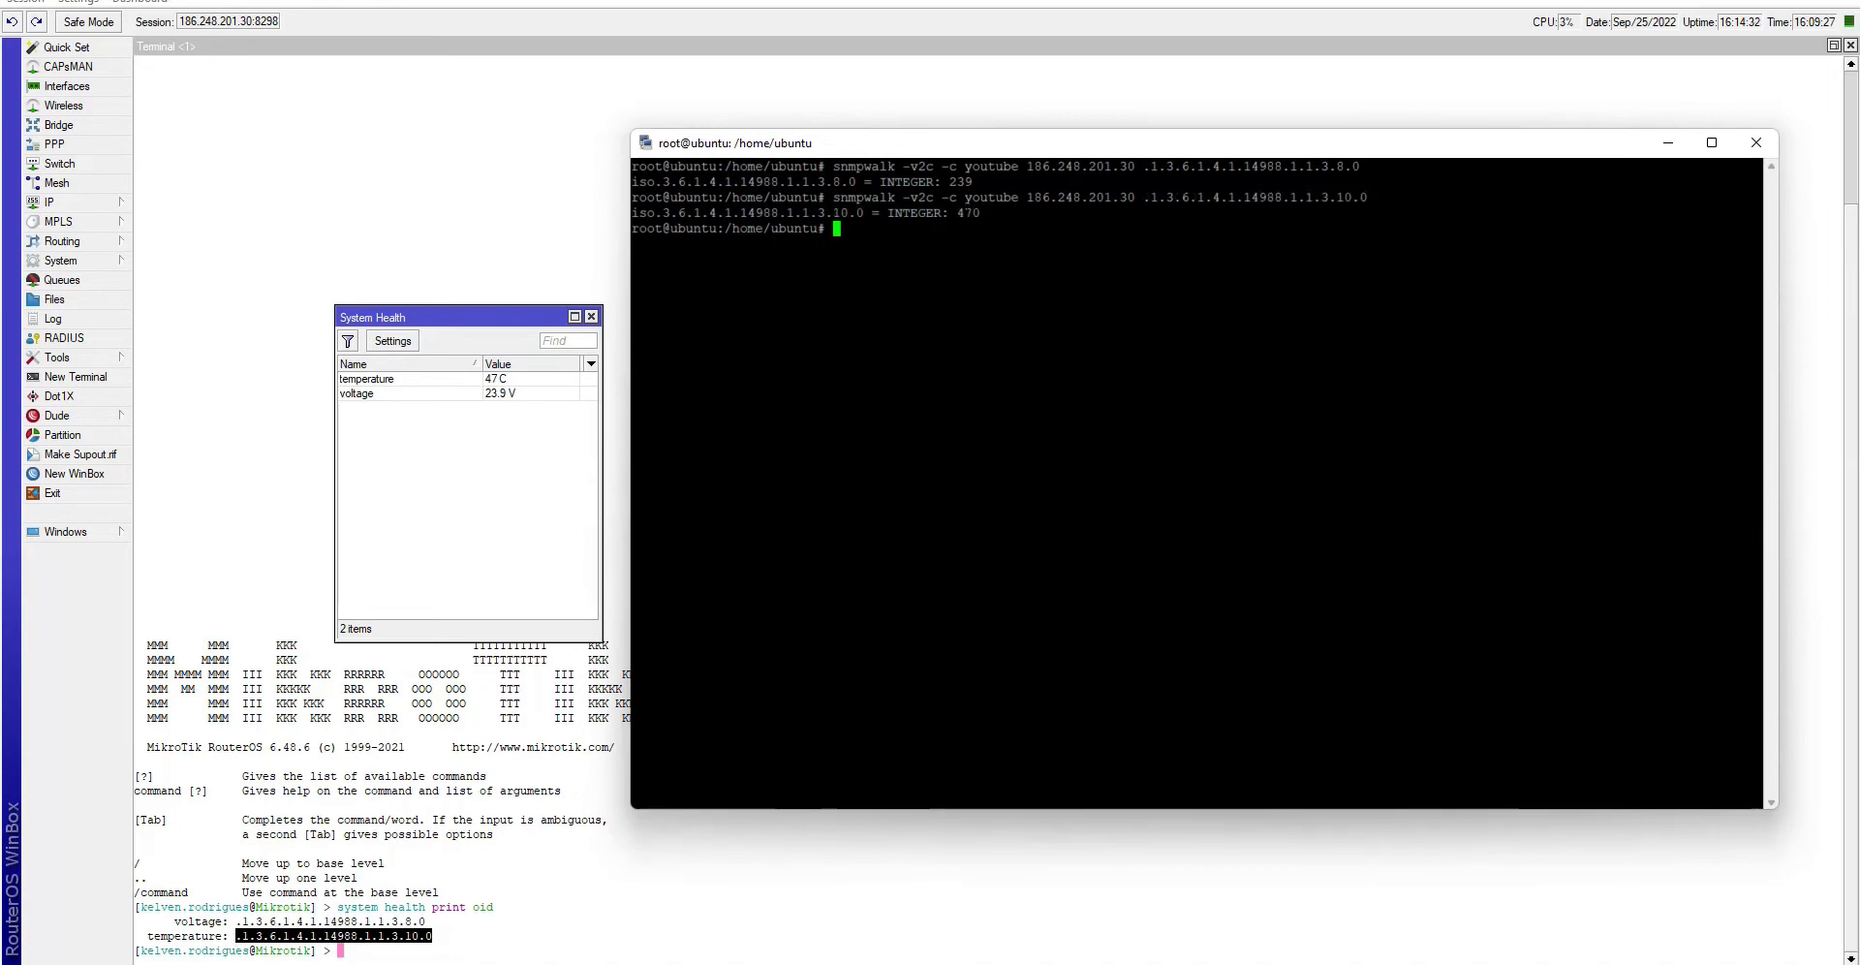
# - Confirm the 470 result matches 47 C and return to the WinBox terminal
pyautogui.moveTo(972, 213); pyautogui.dragTo(960, 214)
pyautogui.doubleClick(1010, 395)
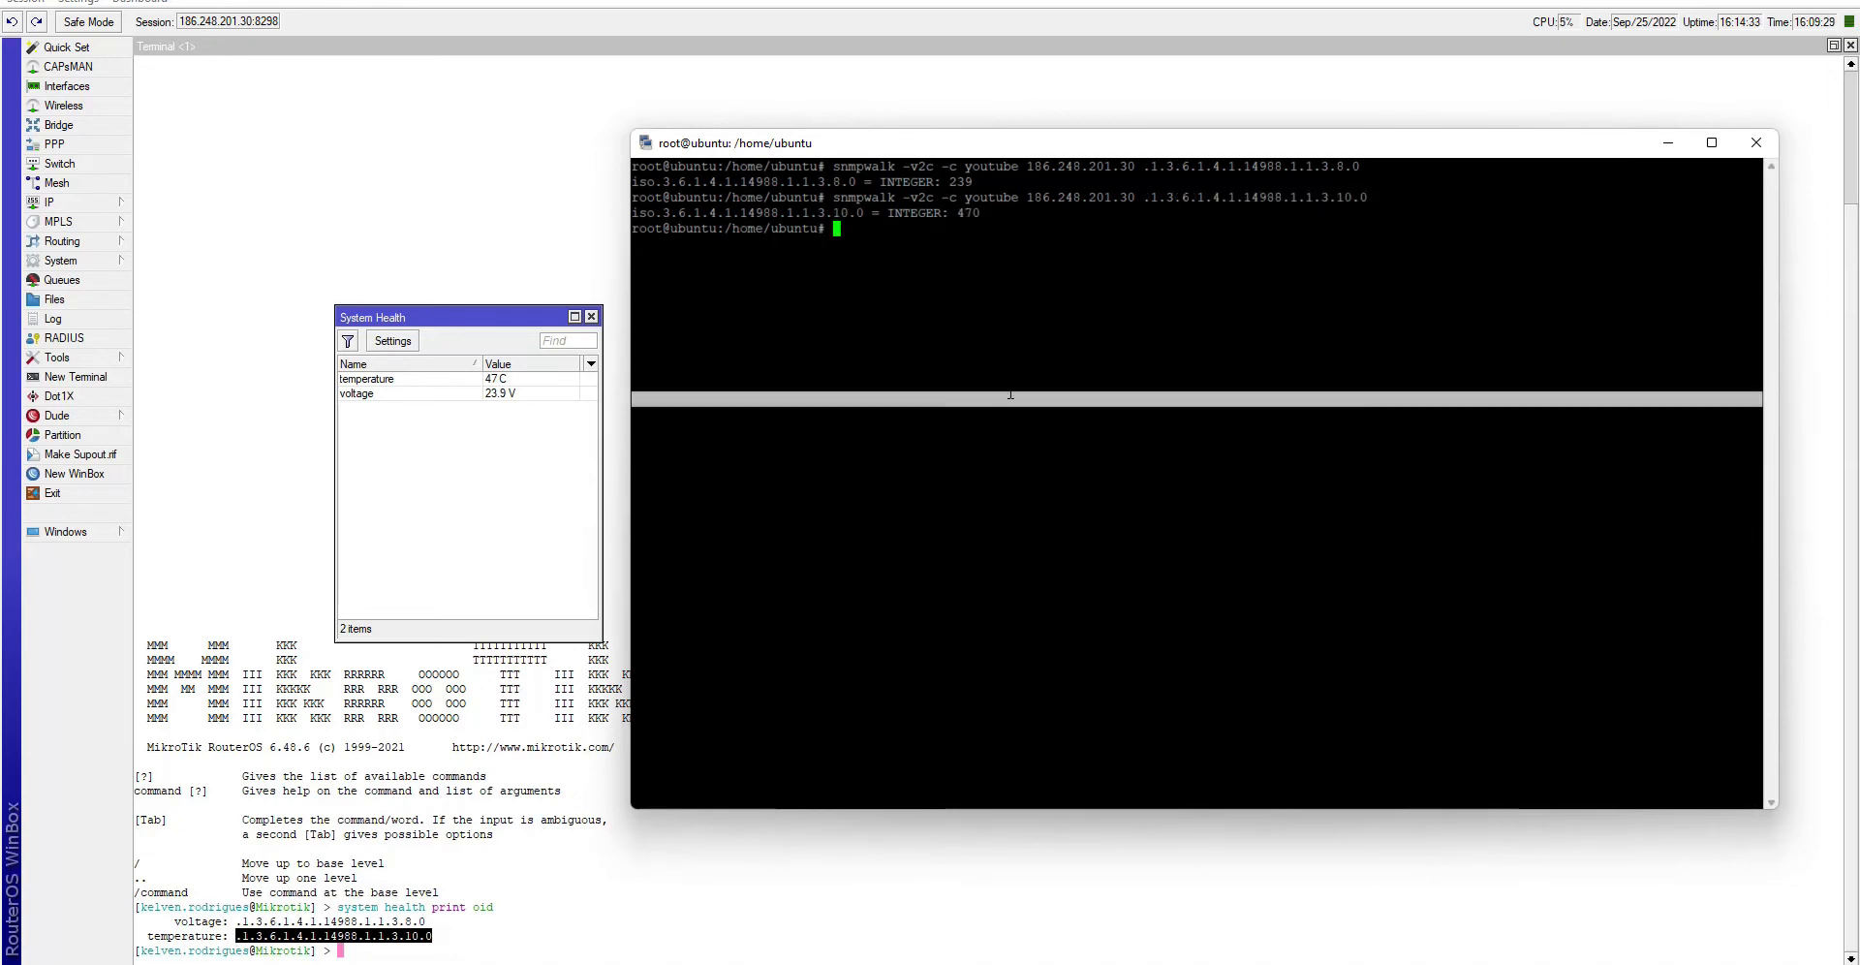
pyautogui.click(1010, 396)
pyautogui.click(503, 484)
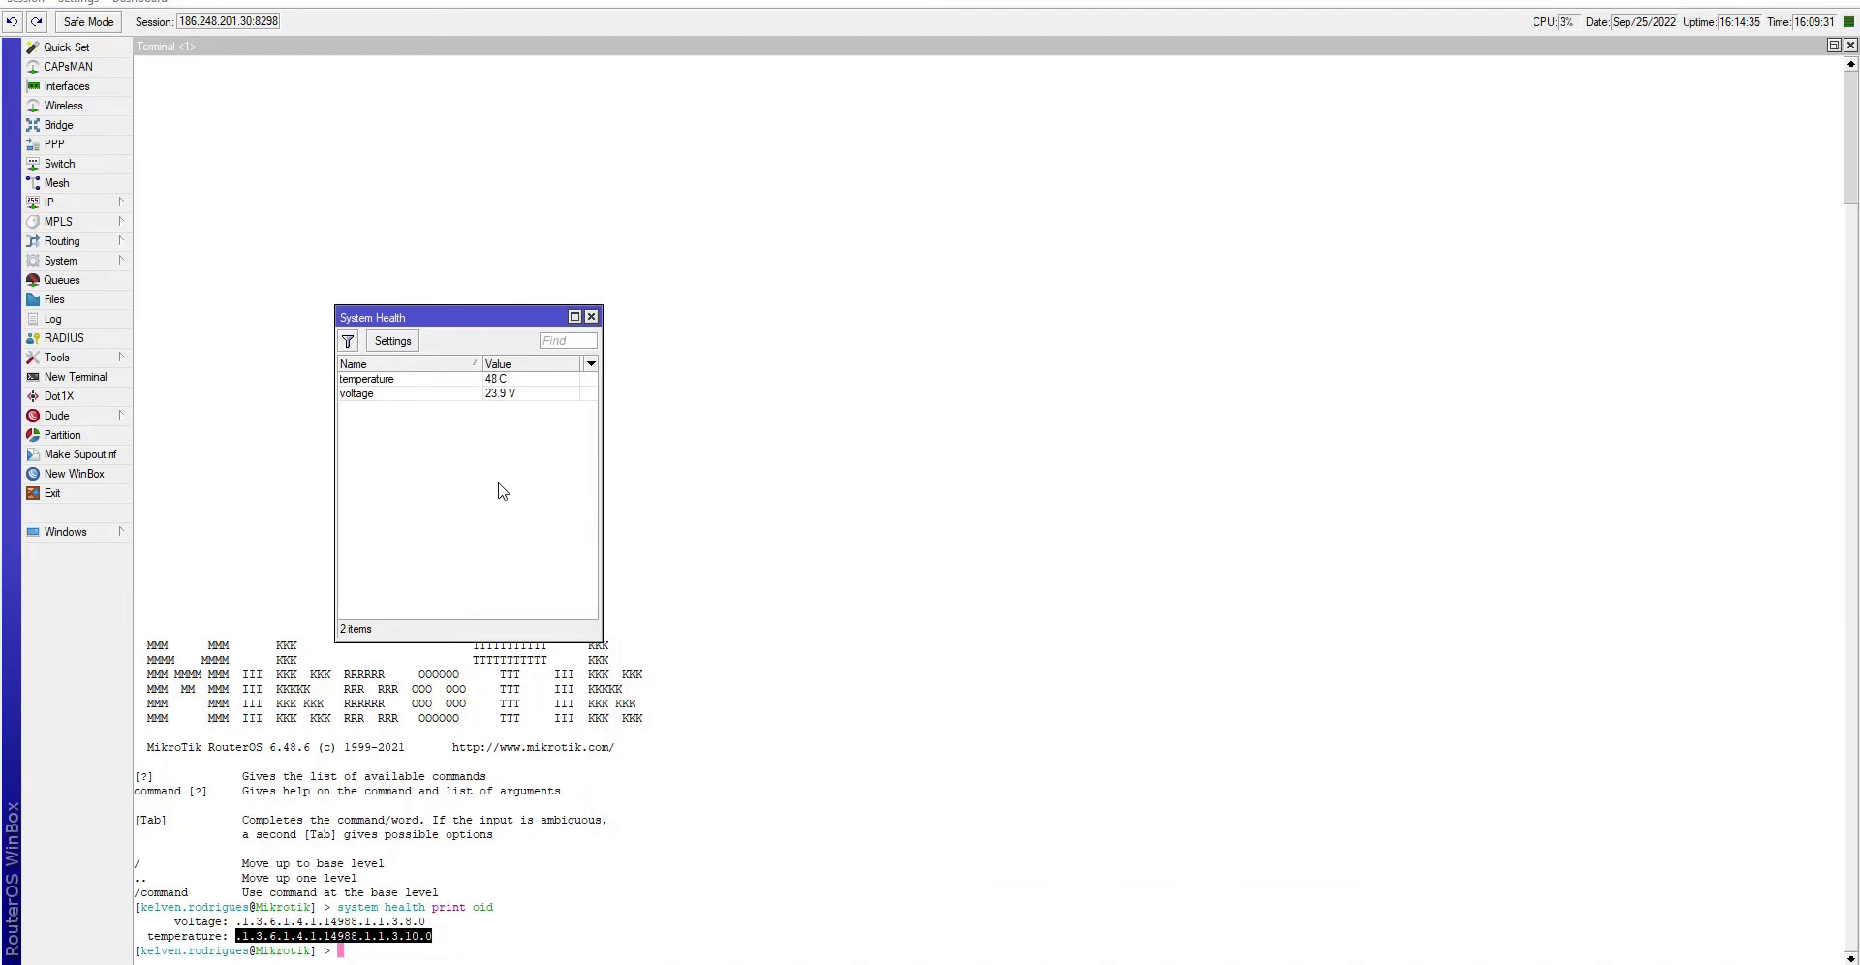
pyautogui.click(556, 890)
pyautogui.click(443, 936)
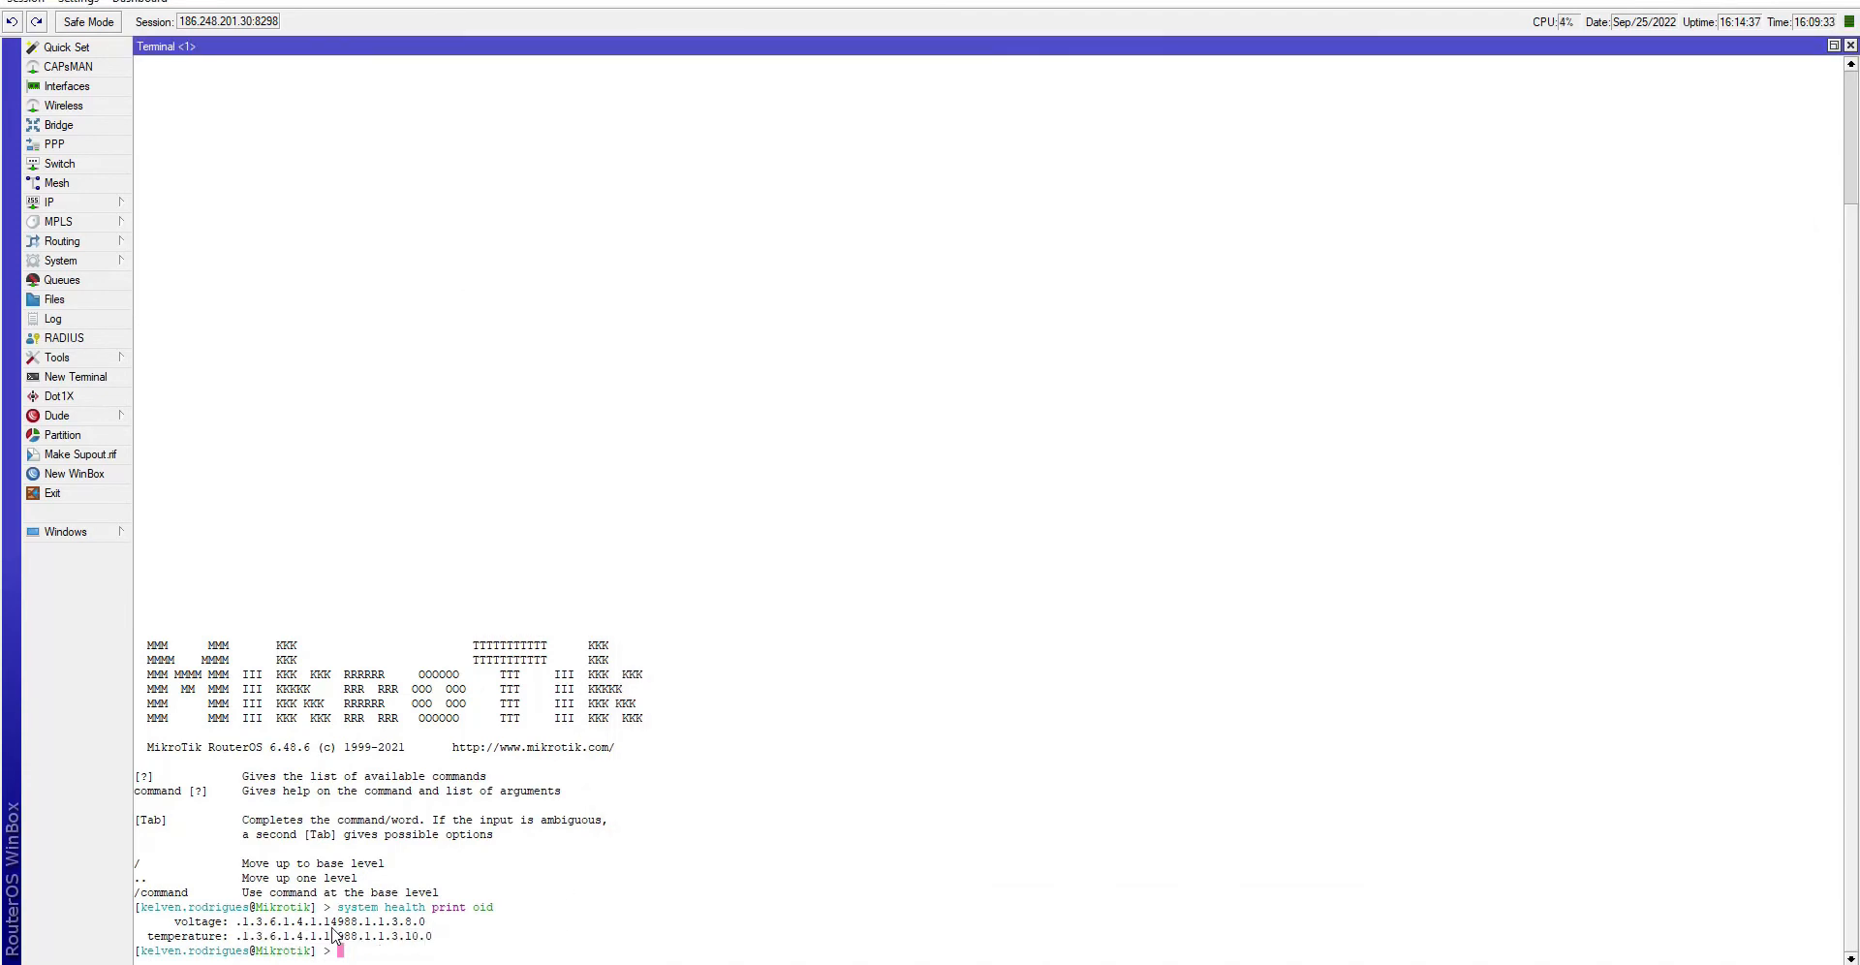
# - Run 'system resource print oid' in the WinBox terminal
pyautogui.write('system res')
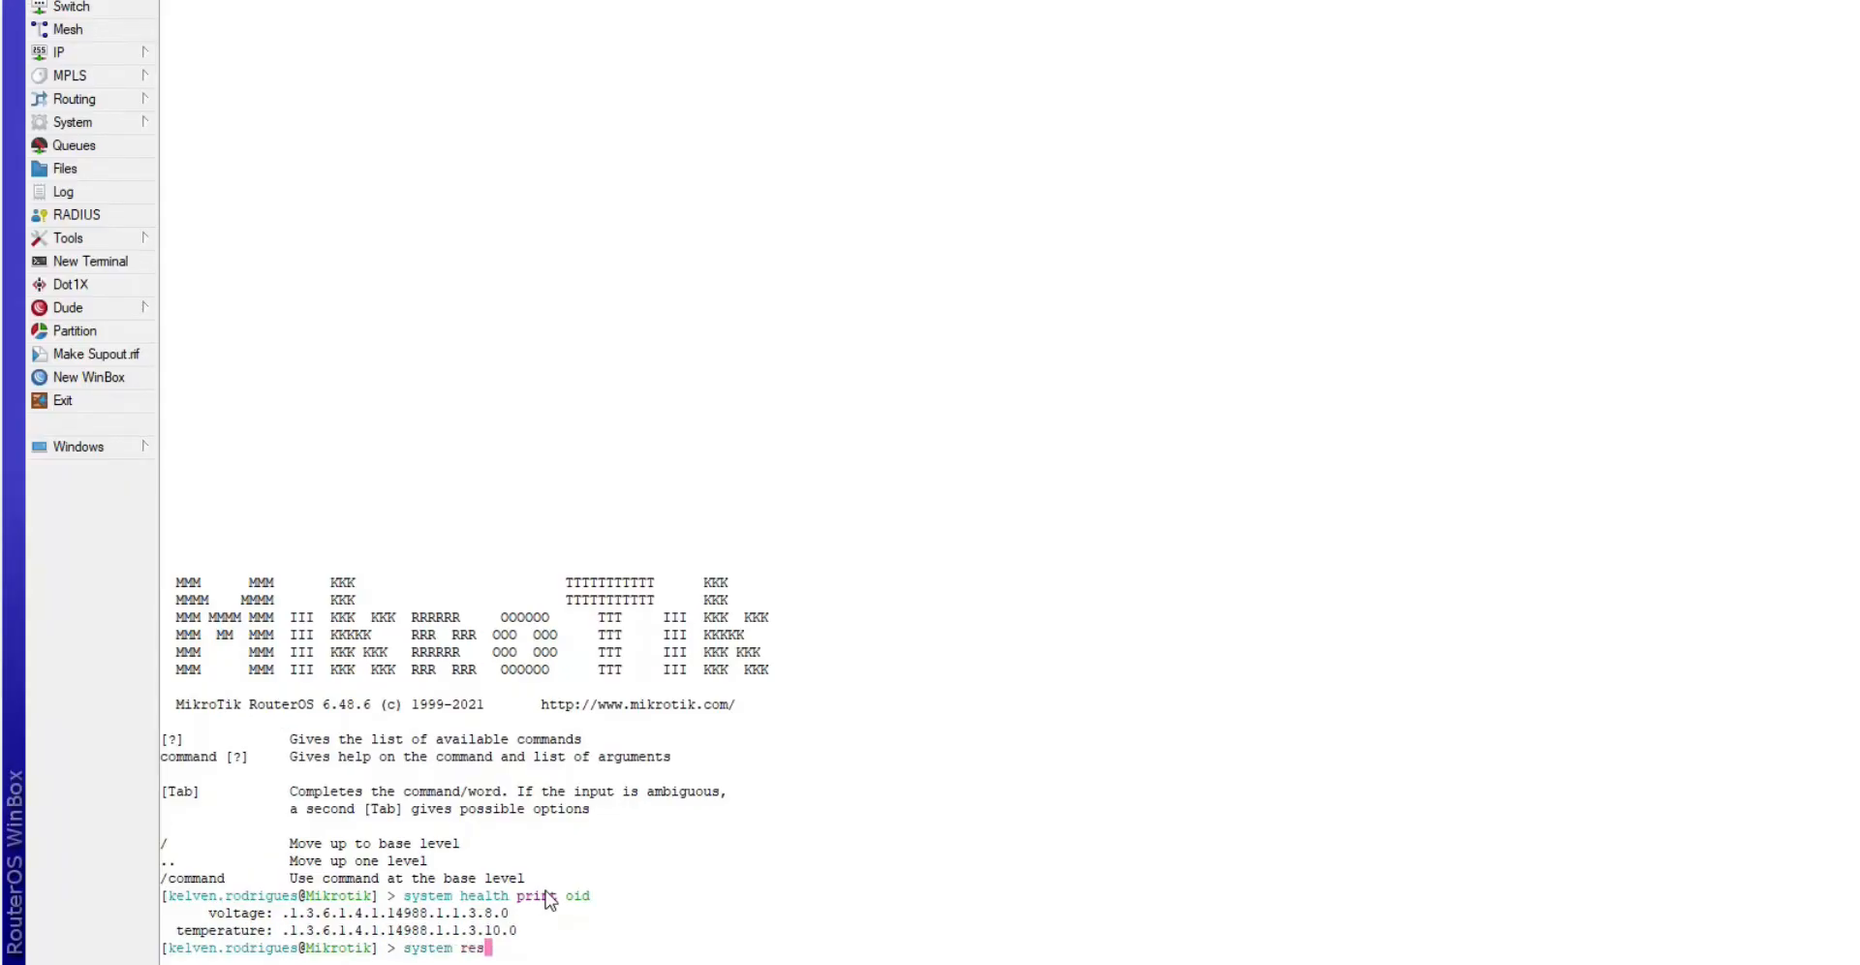
pyautogui.press('Tab')
pyautogui.write('print oid')
pyautogui.press('Return')
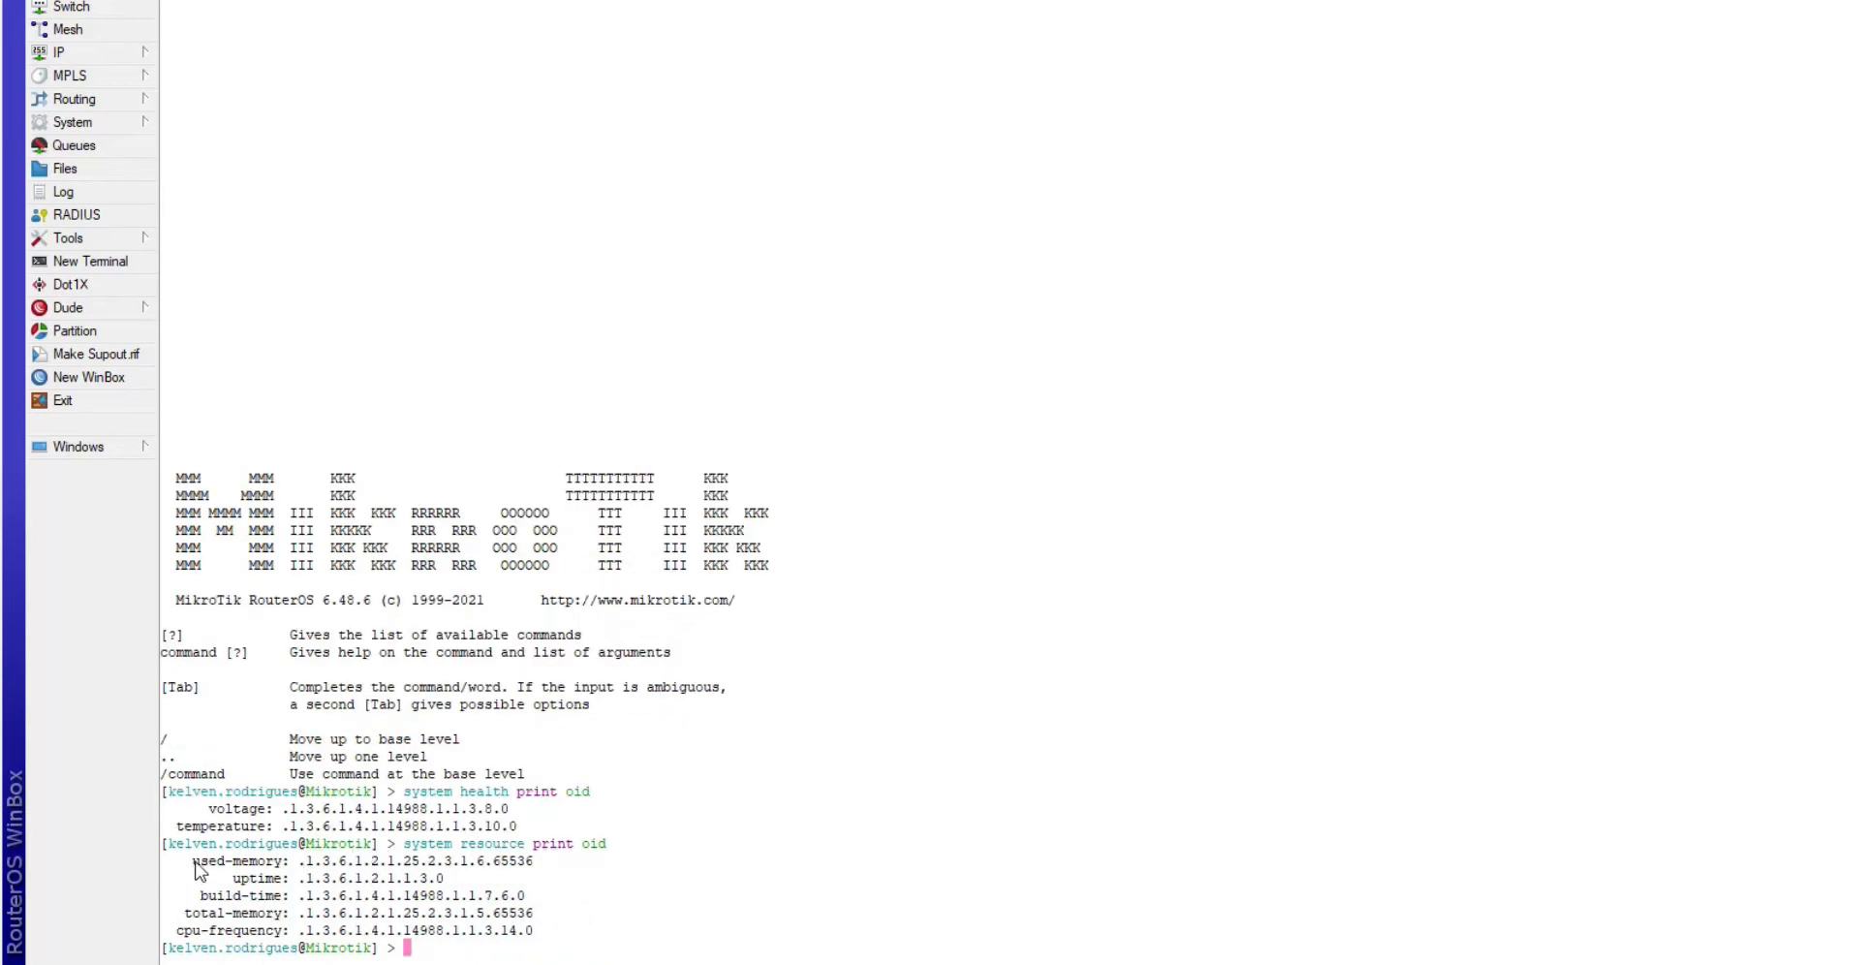
# - Copy the cpu-frequency OID .1.3.6.1.4.1.14988.1.1.3.14.0 and open System Resources
pyautogui.moveTo(239, 867); pyautogui.dragTo(449, 884)
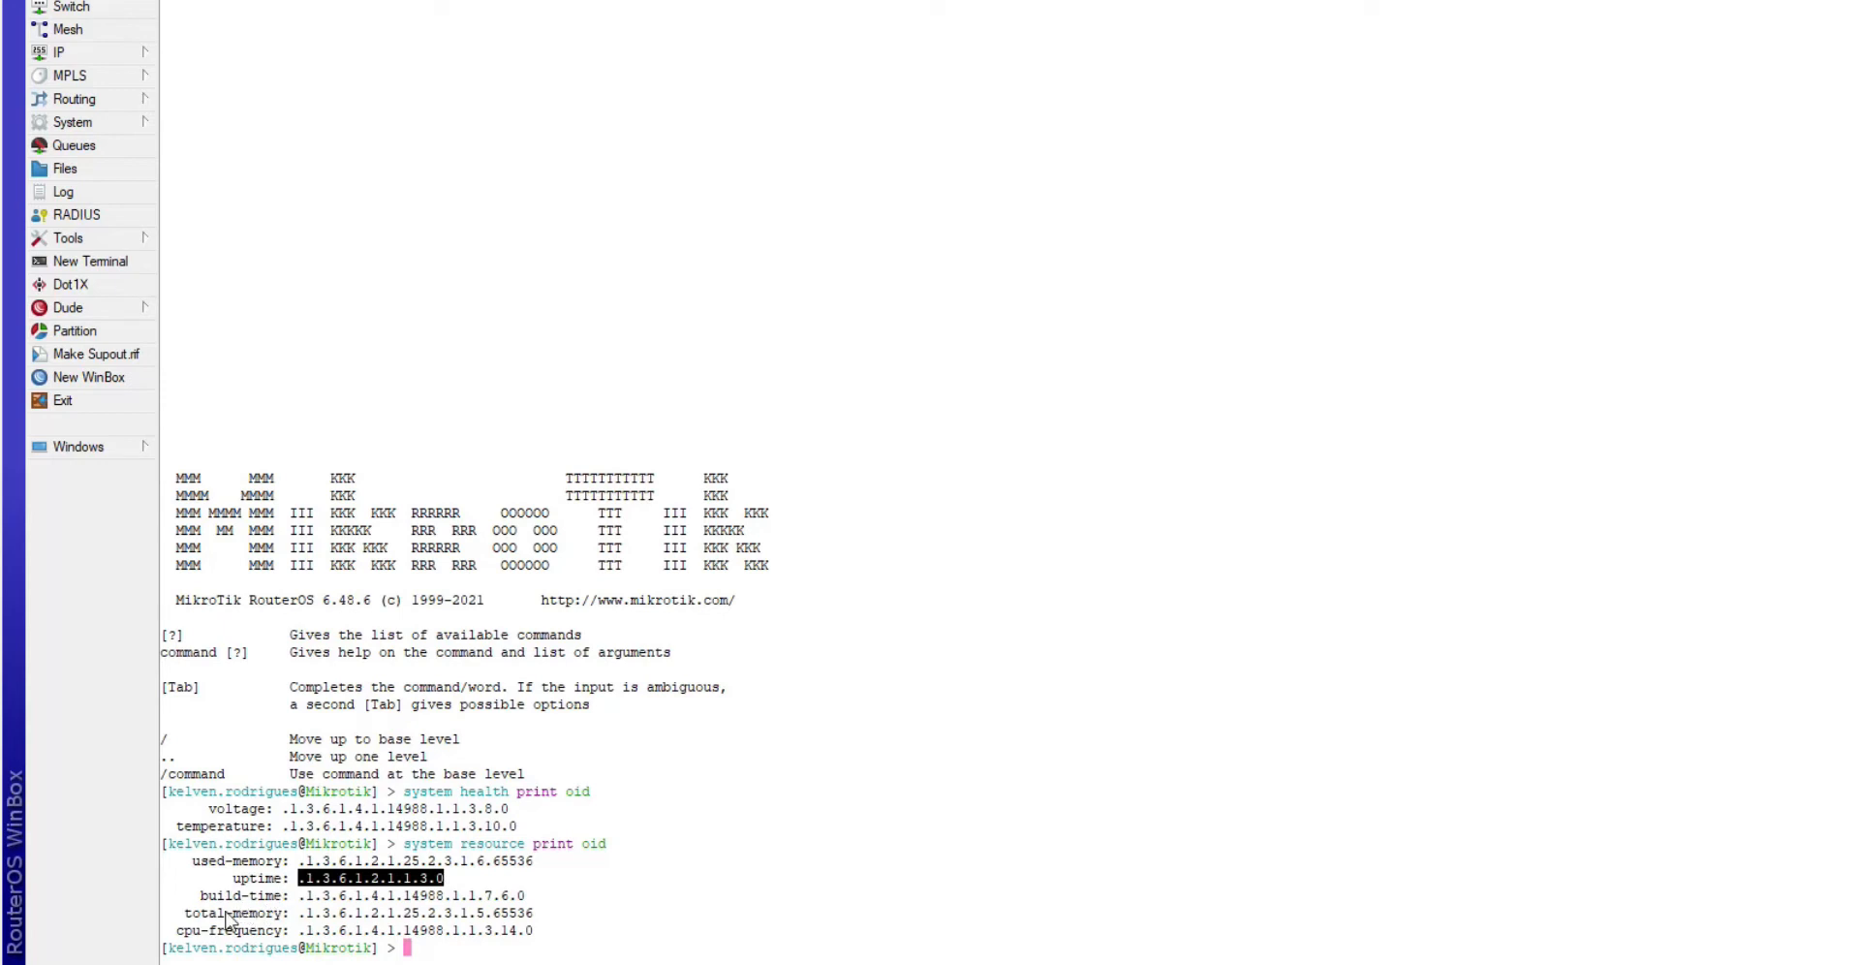
pyautogui.click(303, 940)
pyautogui.moveTo(301, 933); pyautogui.dragTo(528, 938)
pyautogui.rightClick(528, 938)
pyautogui.click(605, 829)
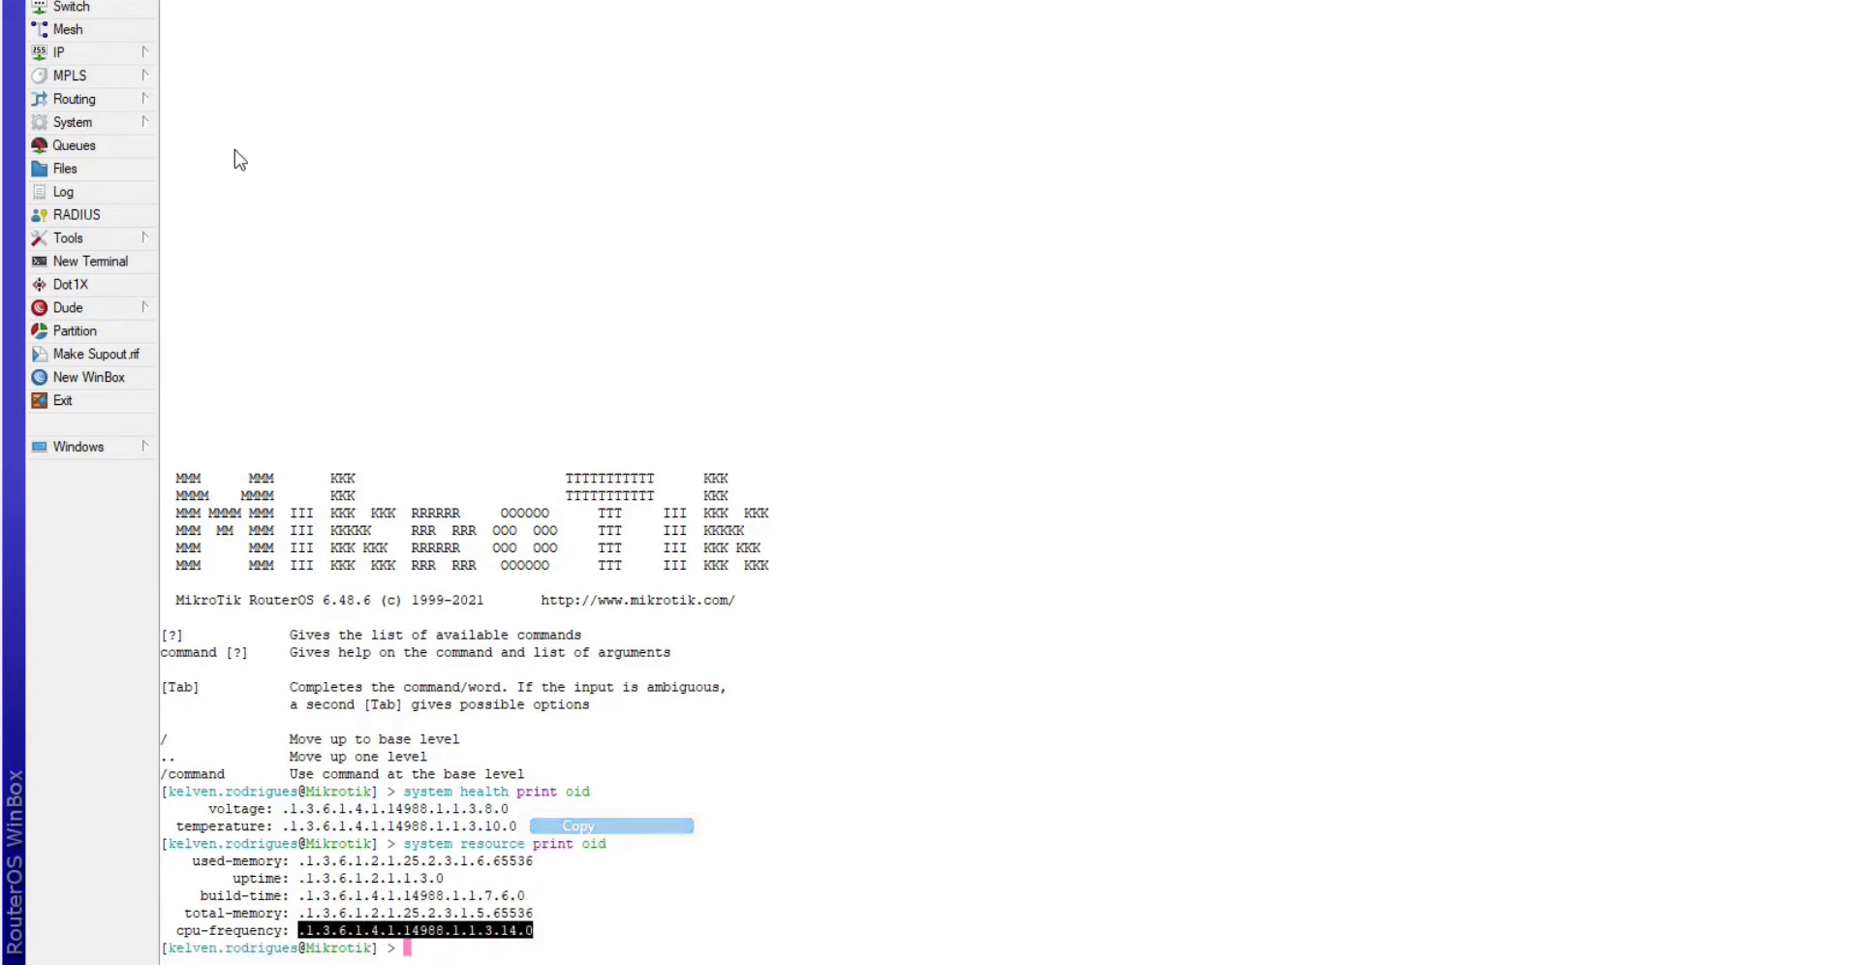
pyautogui.click(95, 120)
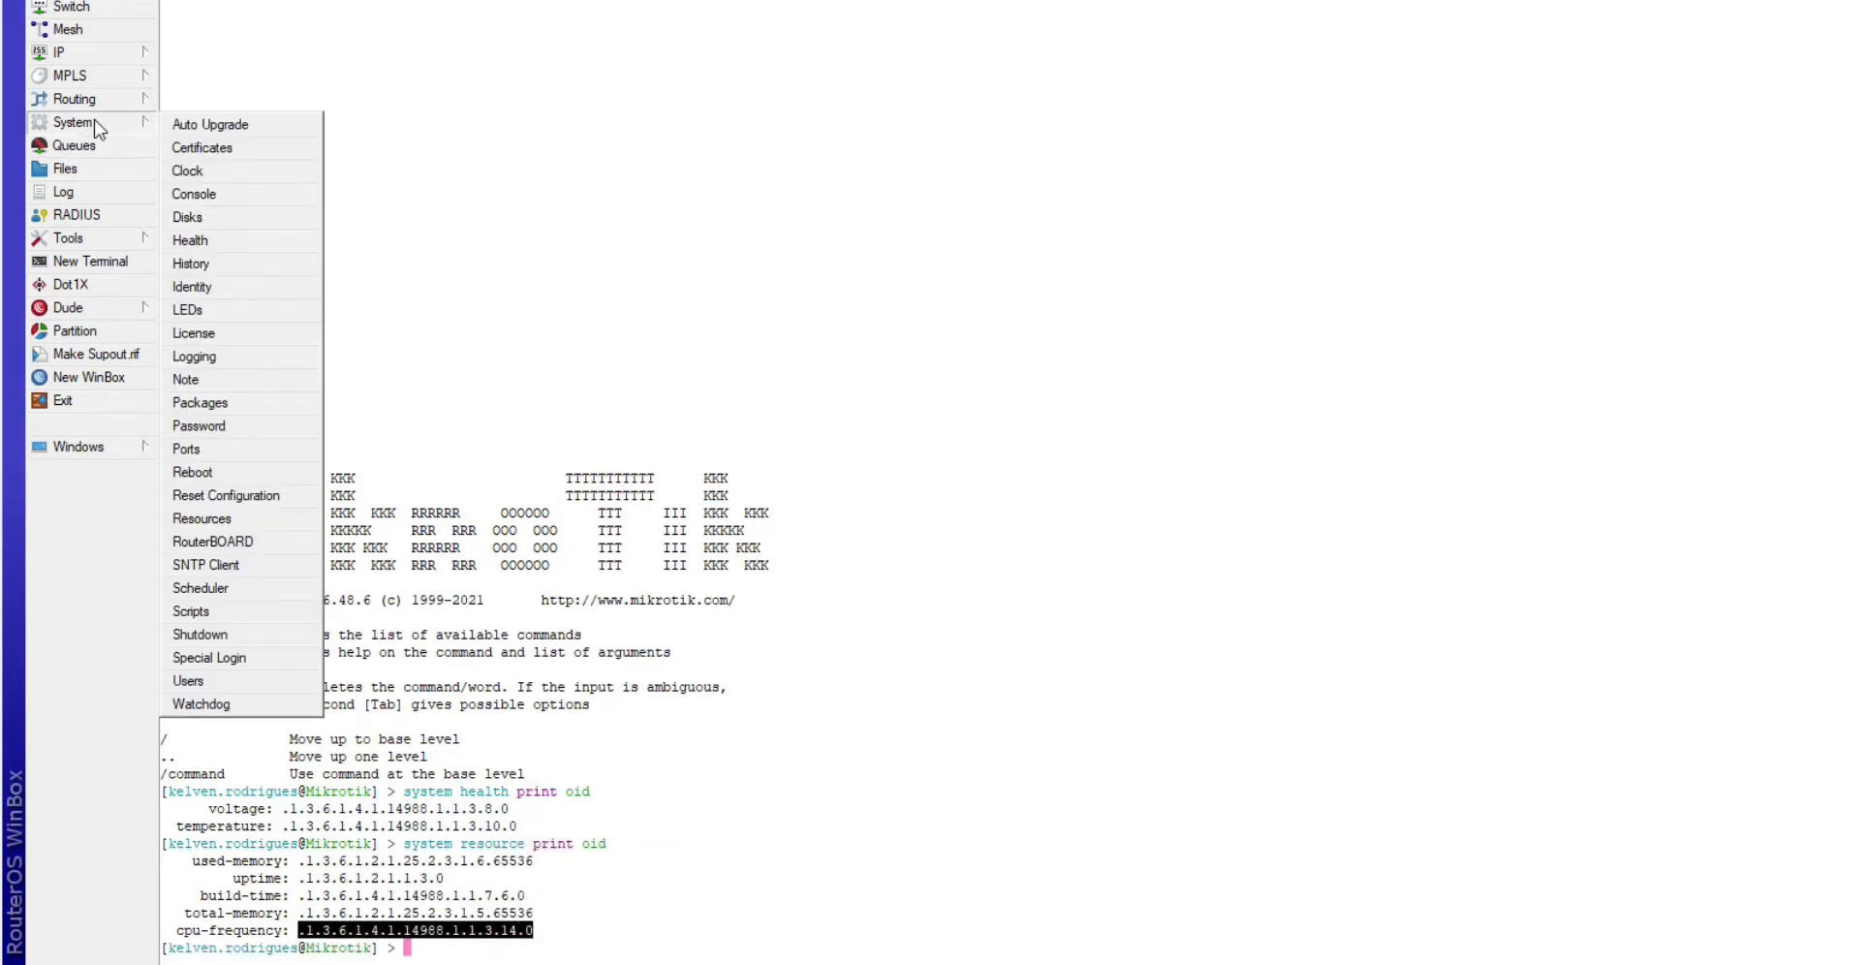
pyautogui.click(226, 521)
# - Run snmpwalk on OID .1.3.6.1.4.1.14988.1.1.3.14.0 and confirm it returns 1400
pyautogui.moveTo(1149, 198); pyautogui.dragTo(608, 105)
pyautogui.hotkey('alt', 'Tab')
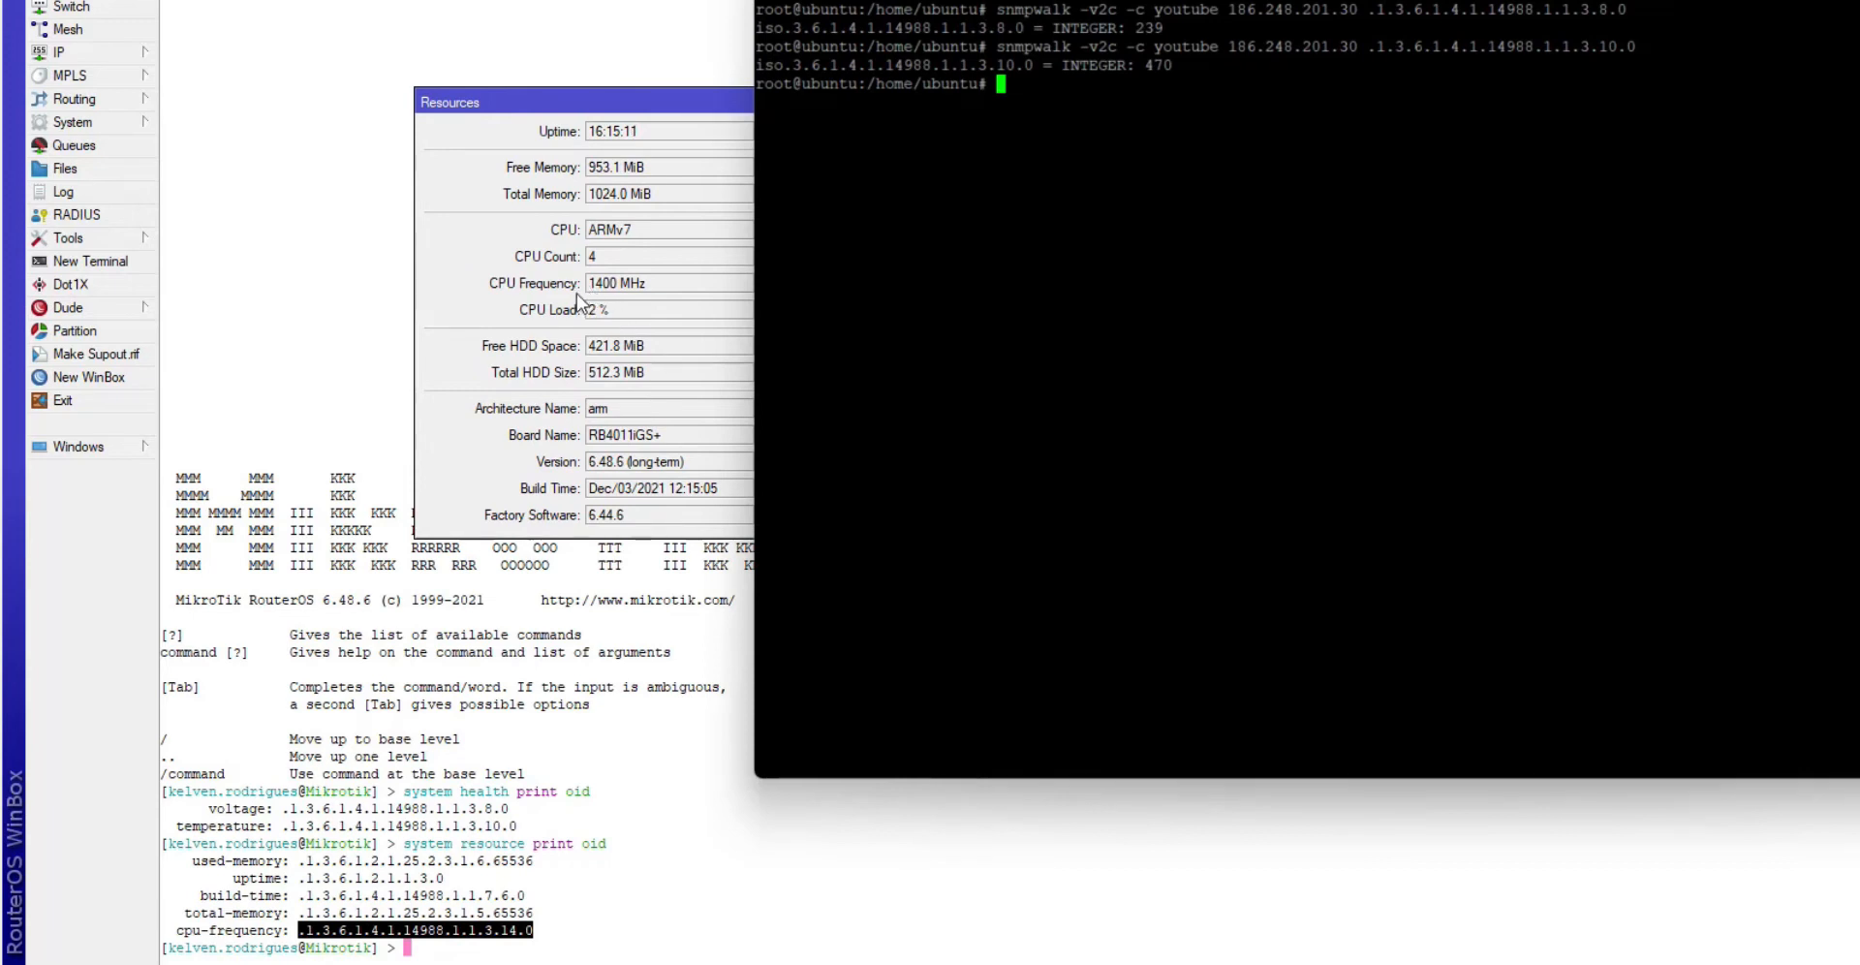
pyautogui.press('Up')
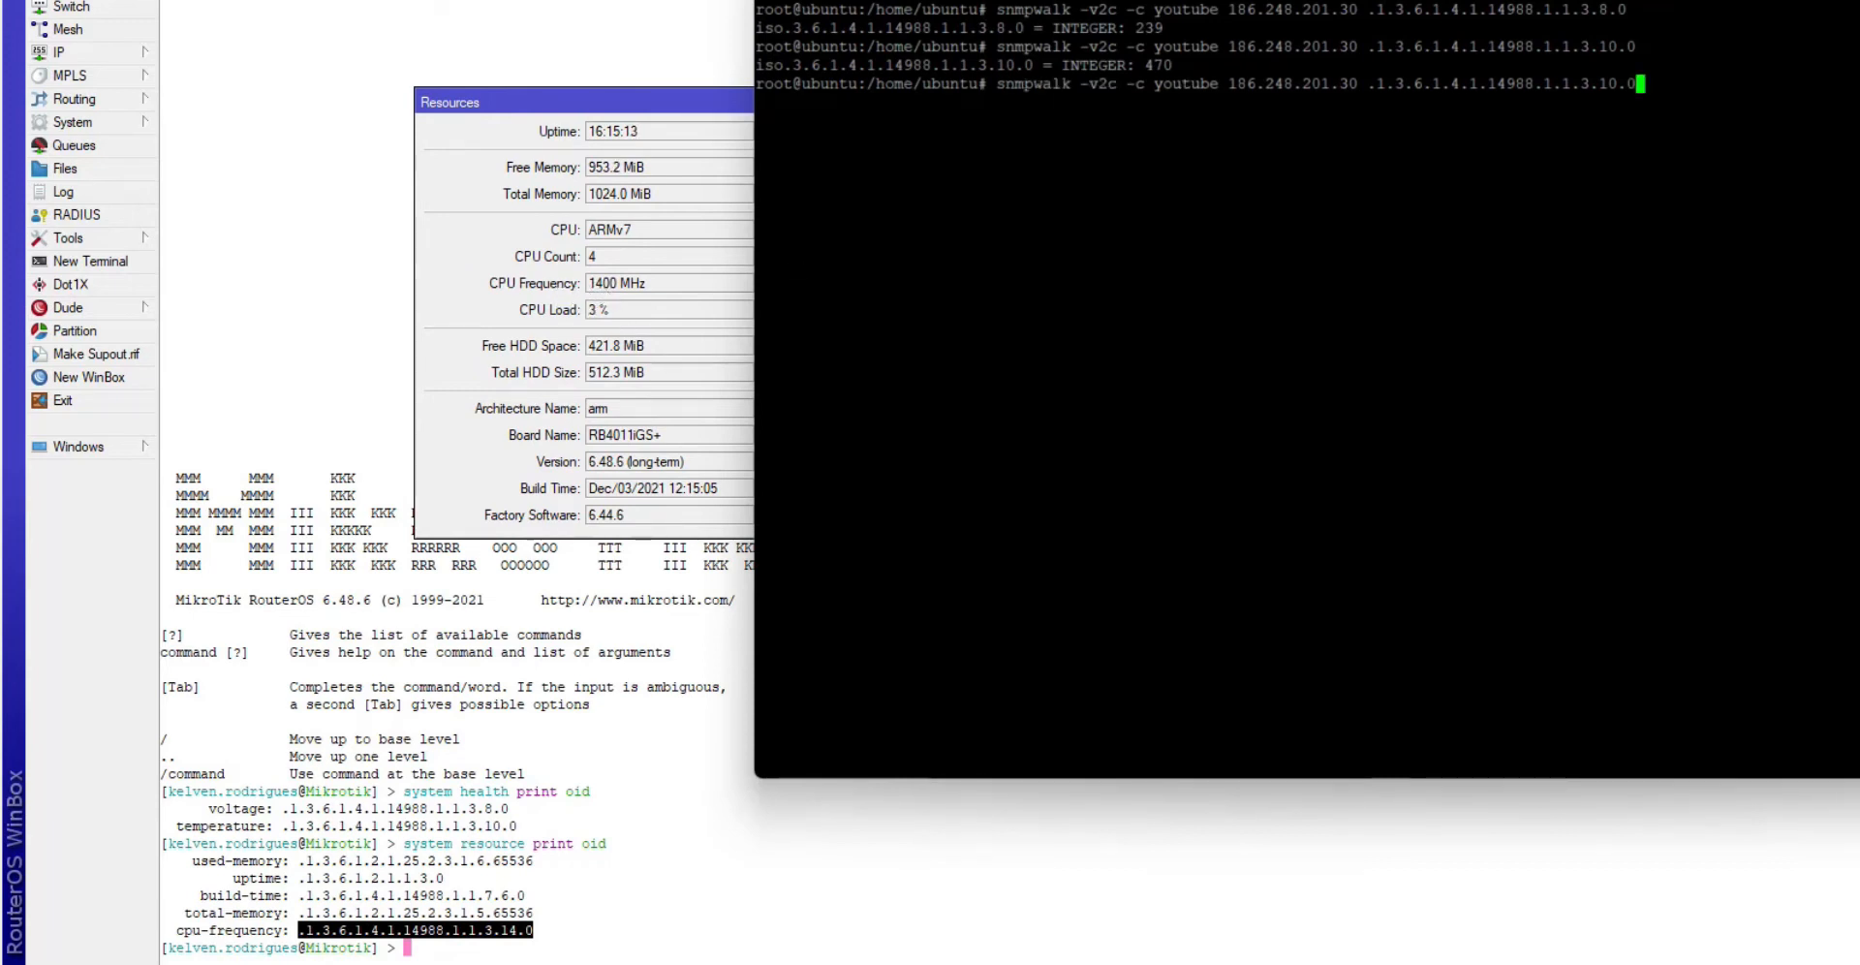
pyautogui.press('BackSpace')
pyautogui.press('BackSpace')
pyautogui.press('BackSpace')
pyautogui.press('BackSpace')
pyautogui.press('BackSpace')
pyautogui.press('BackSpace')
pyautogui.press('BackSpace')
pyautogui.press('BackSpace')
pyautogui.press('BackSpace')
pyautogui.press('BackSpace')
pyautogui.press('BackSpace')
pyautogui.press('BackSpace')
pyautogui.press('BackSpace')
pyautogui.press('BackSpace')
pyautogui.press('BackSpace')
pyautogui.press('BackSpace')
pyautogui.press('BackSpace')
pyautogui.press('BackSpace')
pyautogui.press('BackSpace')
pyautogui.press('BackSpace')
pyautogui.press('BackSpace')
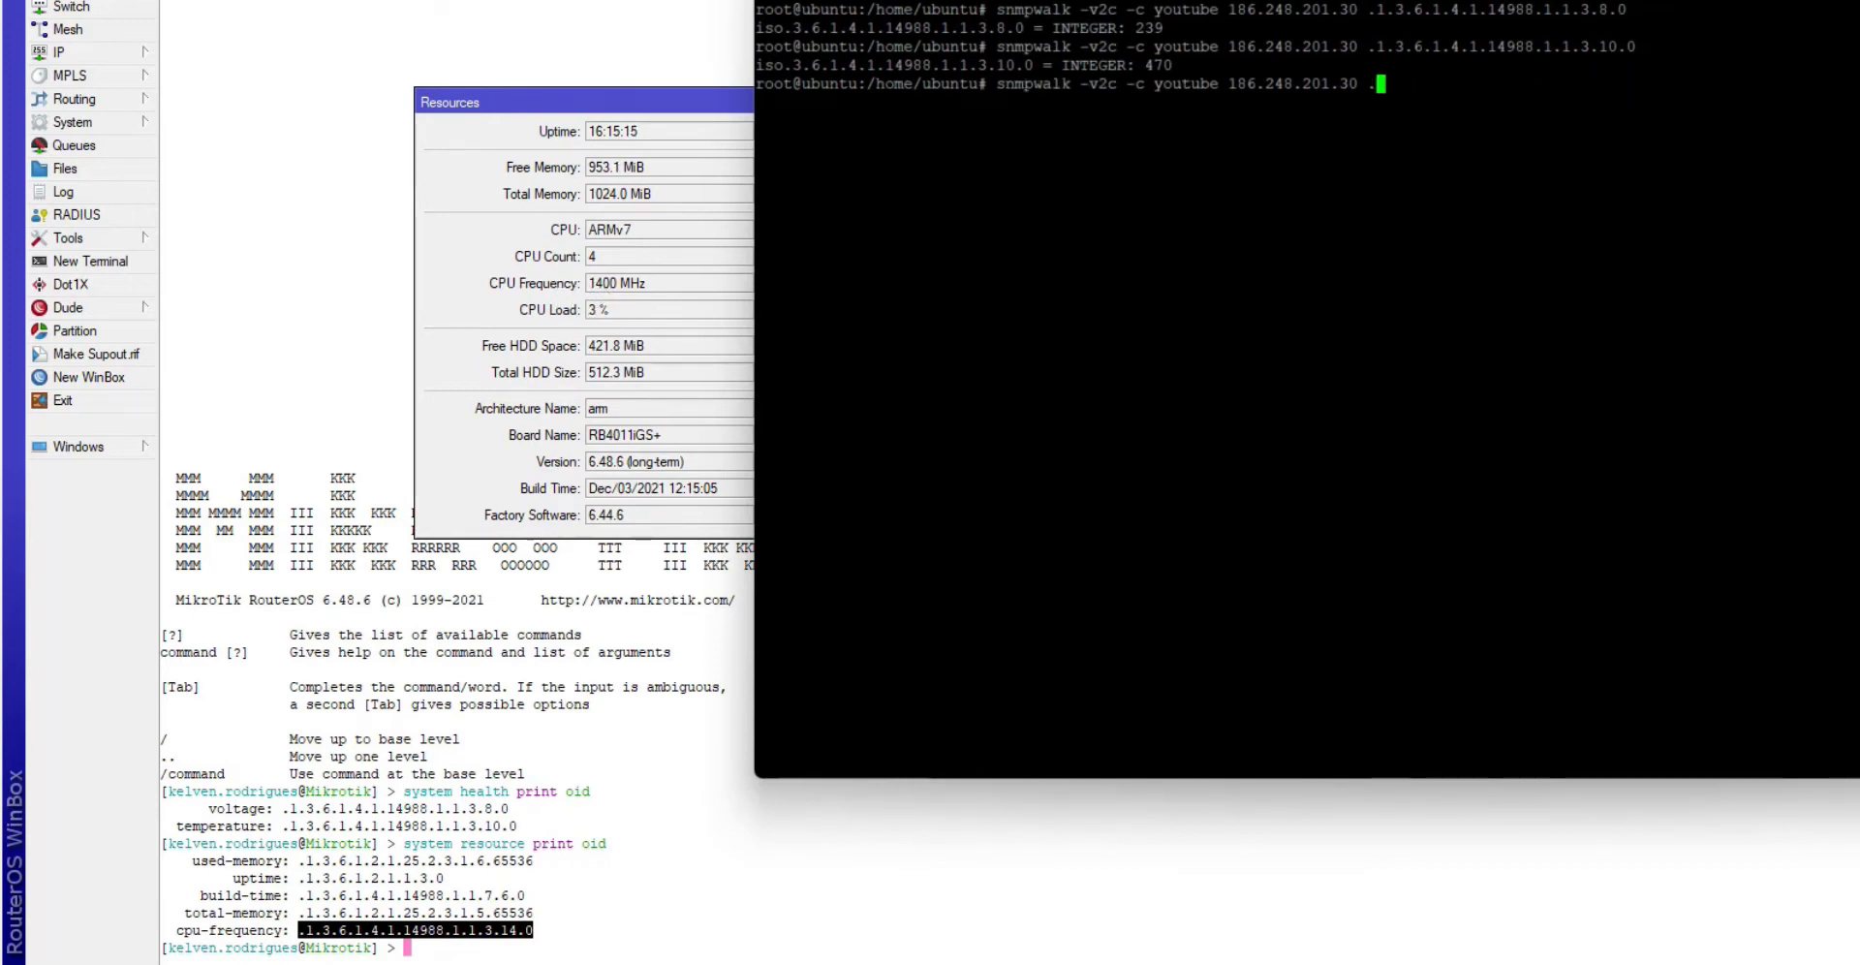
pyautogui.press('shift+Insert')
pyautogui.press('Return')
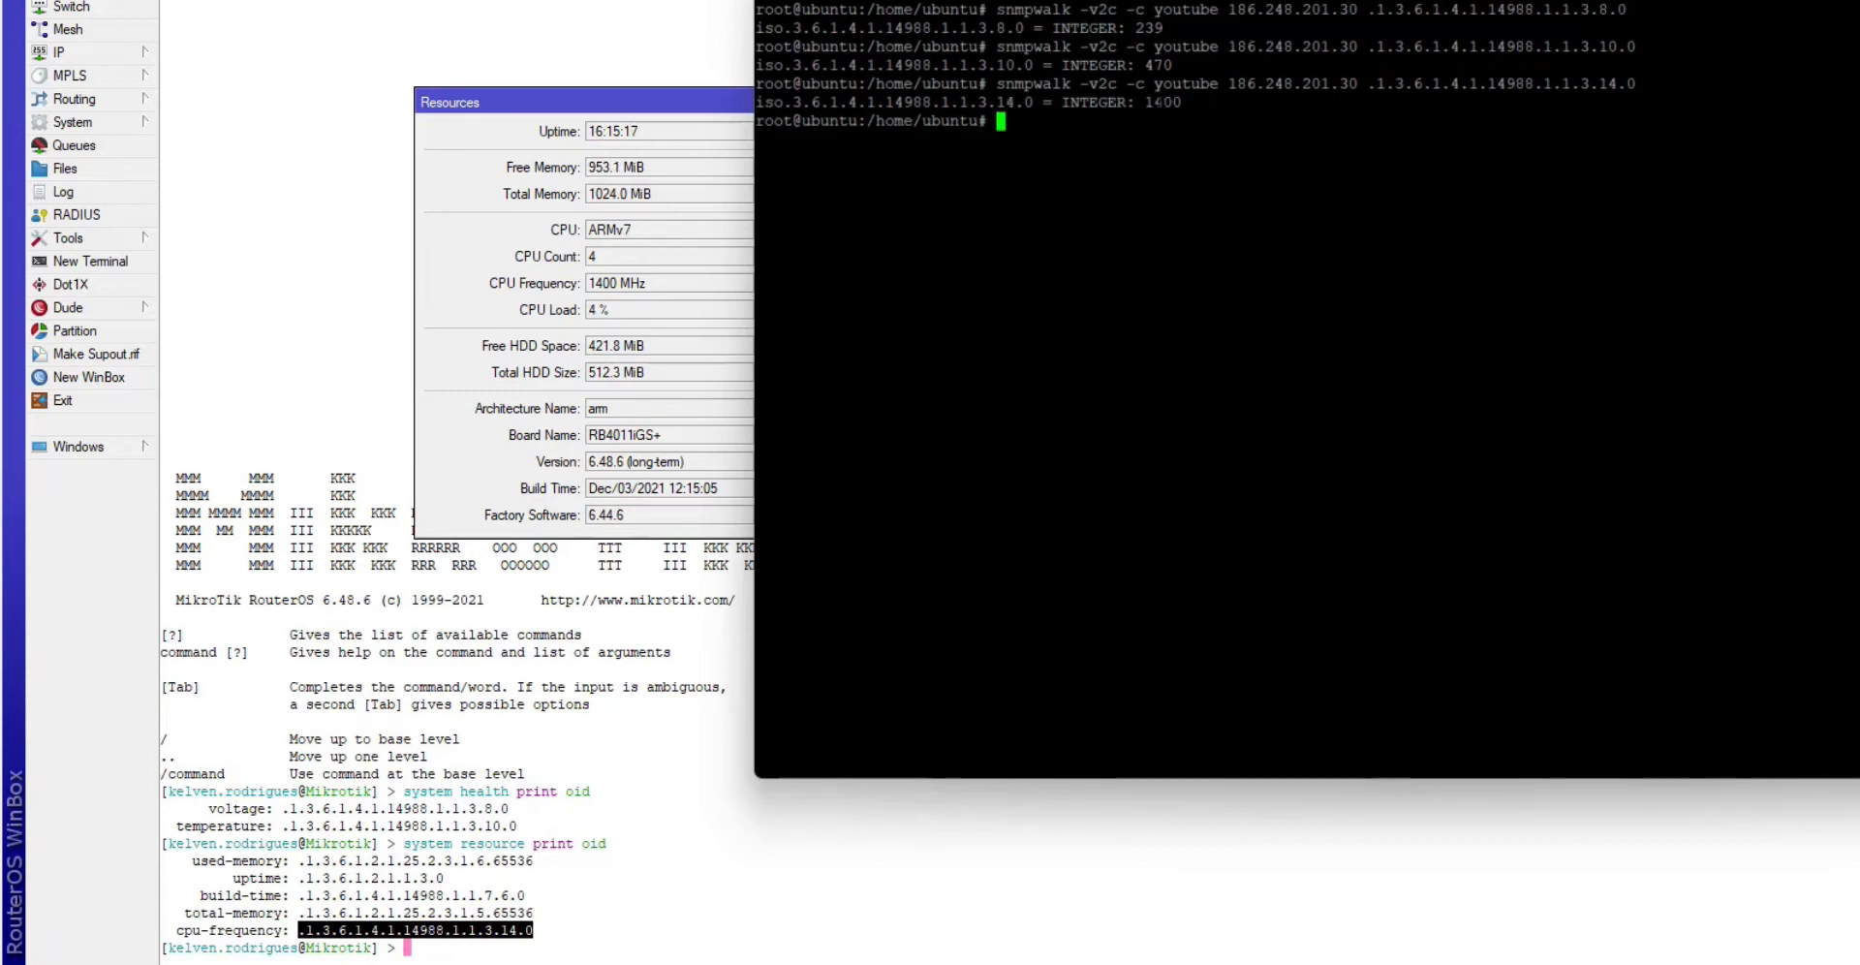
pyautogui.doubleClick(1174, 102)
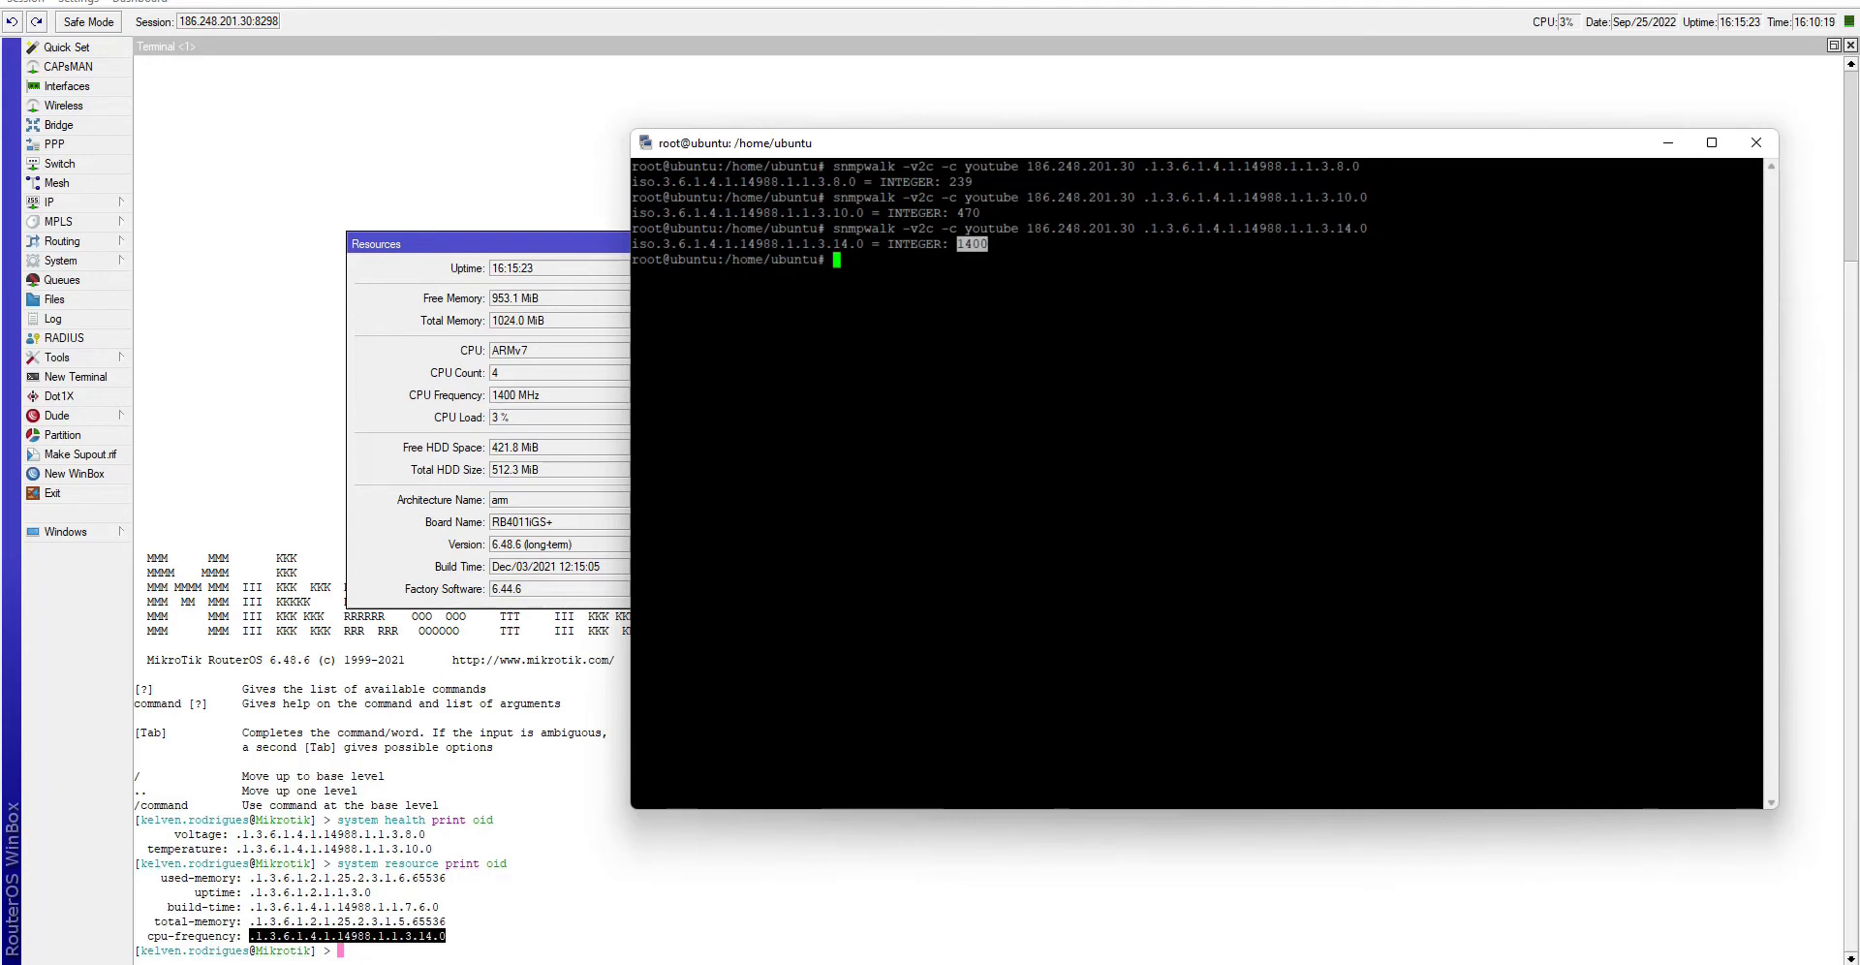
pyautogui.click(981, 262)
# - Clear the shell, recall snmpwalk without its OID, and return to the WinBox terminal
pyautogui.write('clear')
pyautogui.press('Return')
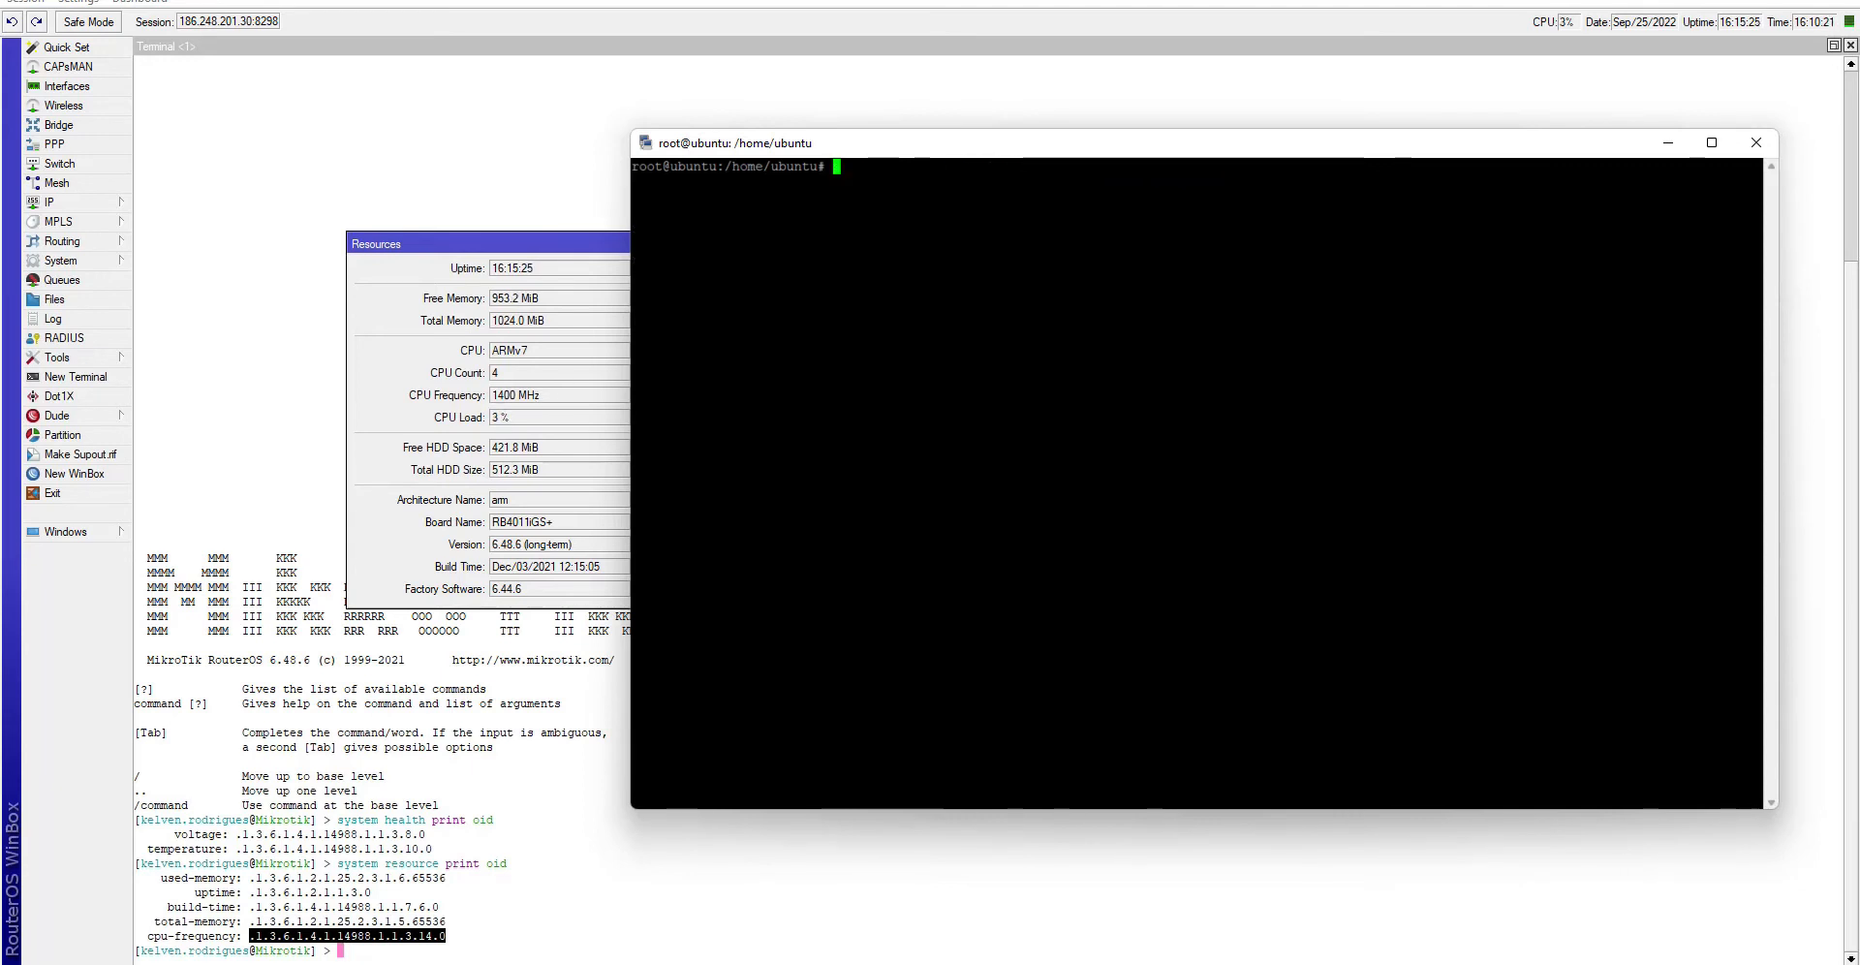
pyautogui.press('Up')
pyautogui.press('BackSpace')
pyautogui.press('BackSpace')
pyautogui.press('BackSpace')
pyautogui.press('BackSpace')
pyautogui.press('BackSpace')
pyautogui.press('BackSpace')
pyautogui.press('BackSpace')
pyautogui.press('BackSpace')
pyautogui.press('BackSpace')
pyautogui.press('BackSpace')
pyautogui.press('BackSpace')
pyautogui.press('BackSpace')
pyautogui.press('BackSpace')
pyautogui.press('BackSpace')
pyautogui.press('BackSpace')
pyautogui.press('BackSpace')
pyautogui.press('BackSpace')
pyautogui.press('BackSpace')
pyautogui.press('BackSpace')
pyautogui.press('BackSpace')
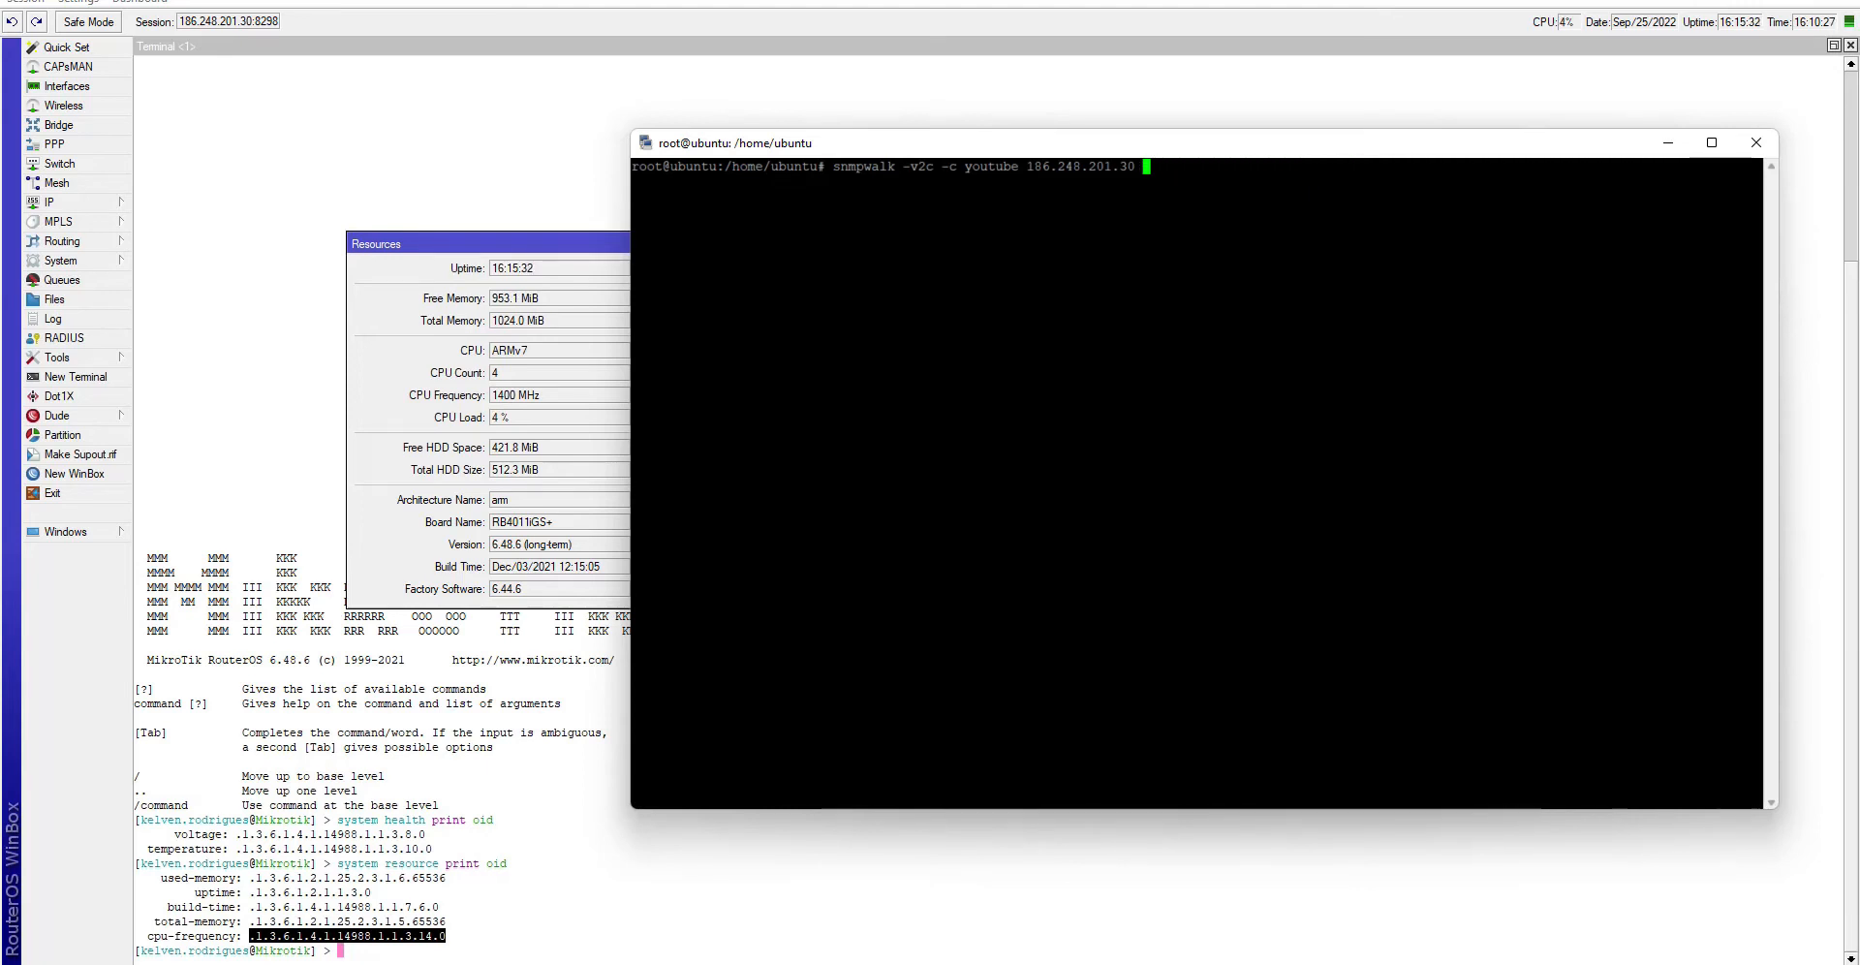
pyautogui.click(420, 382)
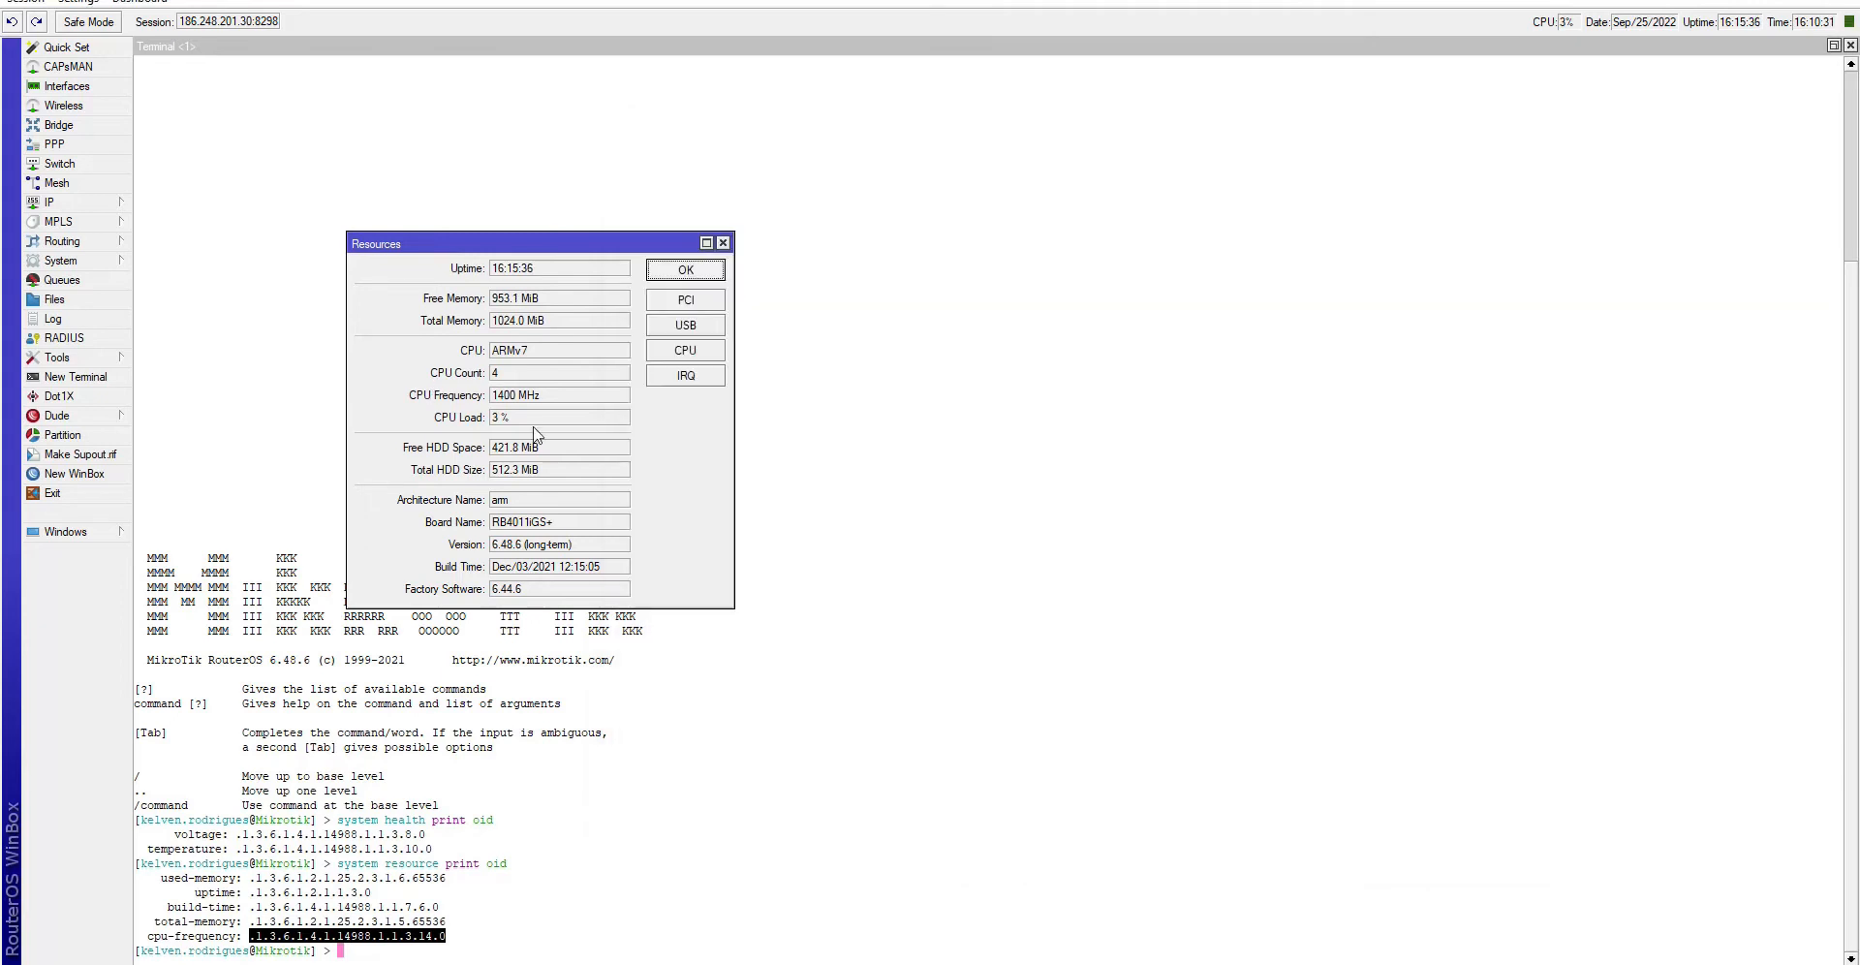
pyautogui.click(570, 681)
pyautogui.click(708, 812)
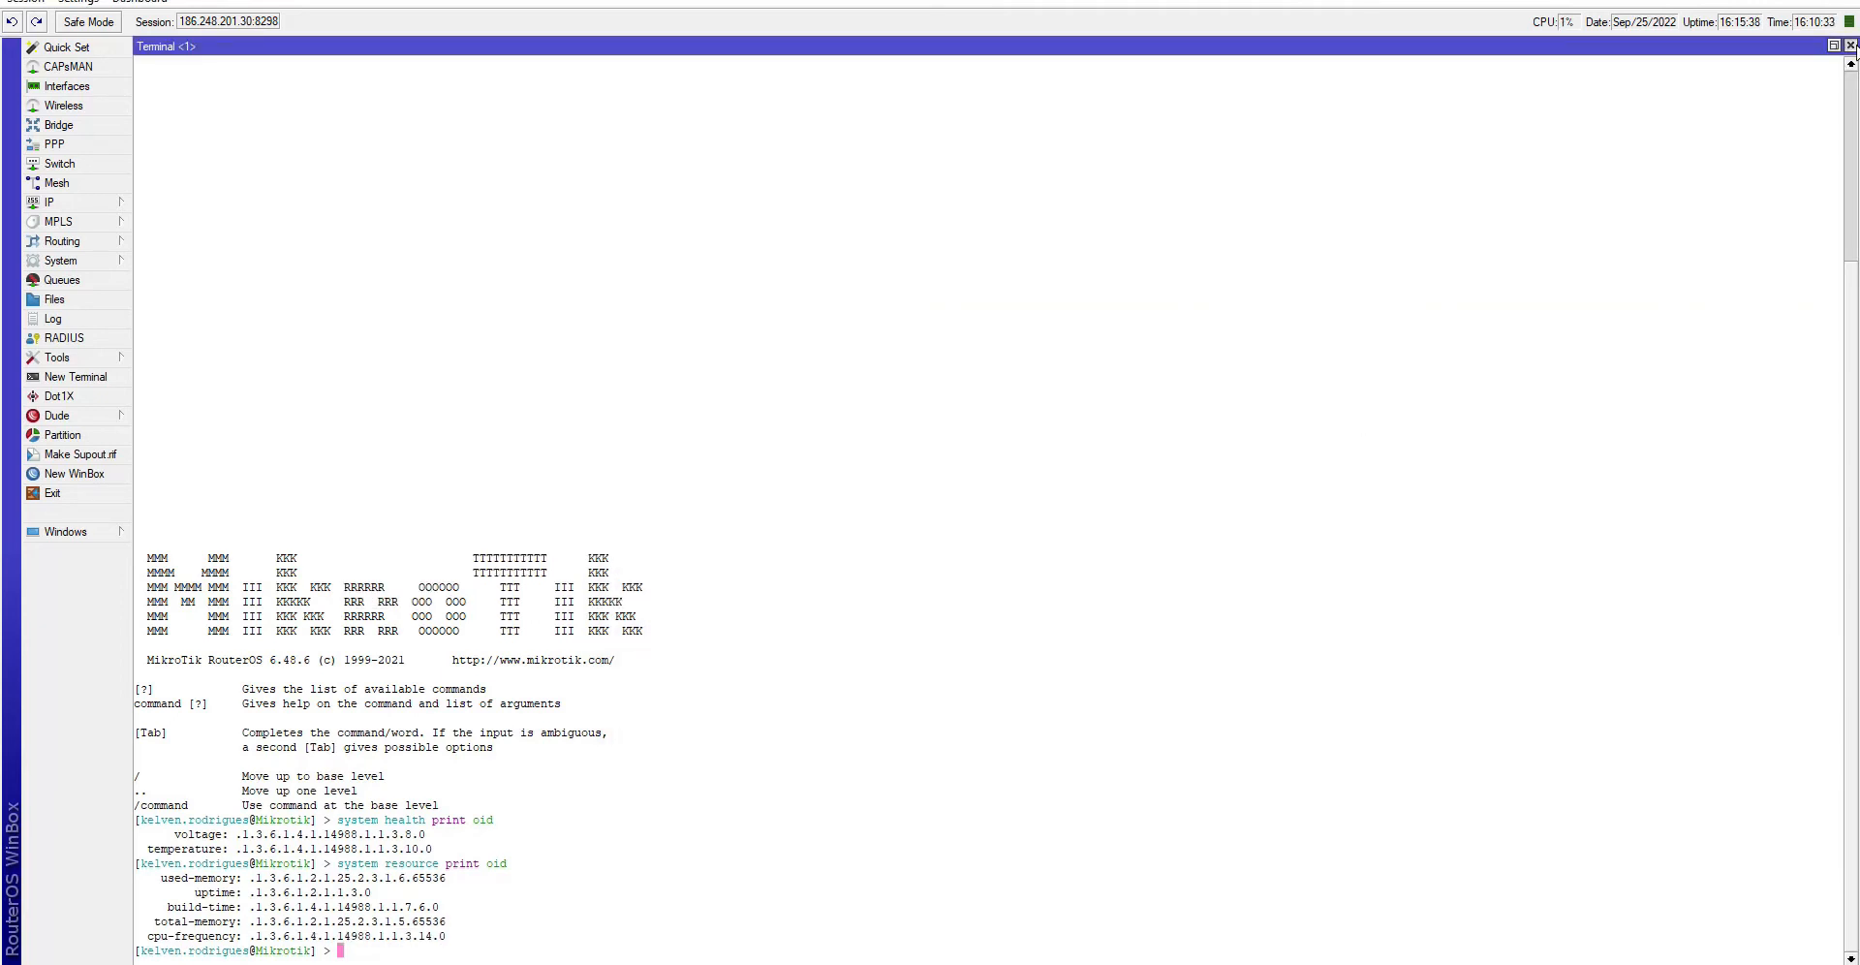
# - Close the WinBox terminal and start a new item in Template Video
pyautogui.click(1850, 46)
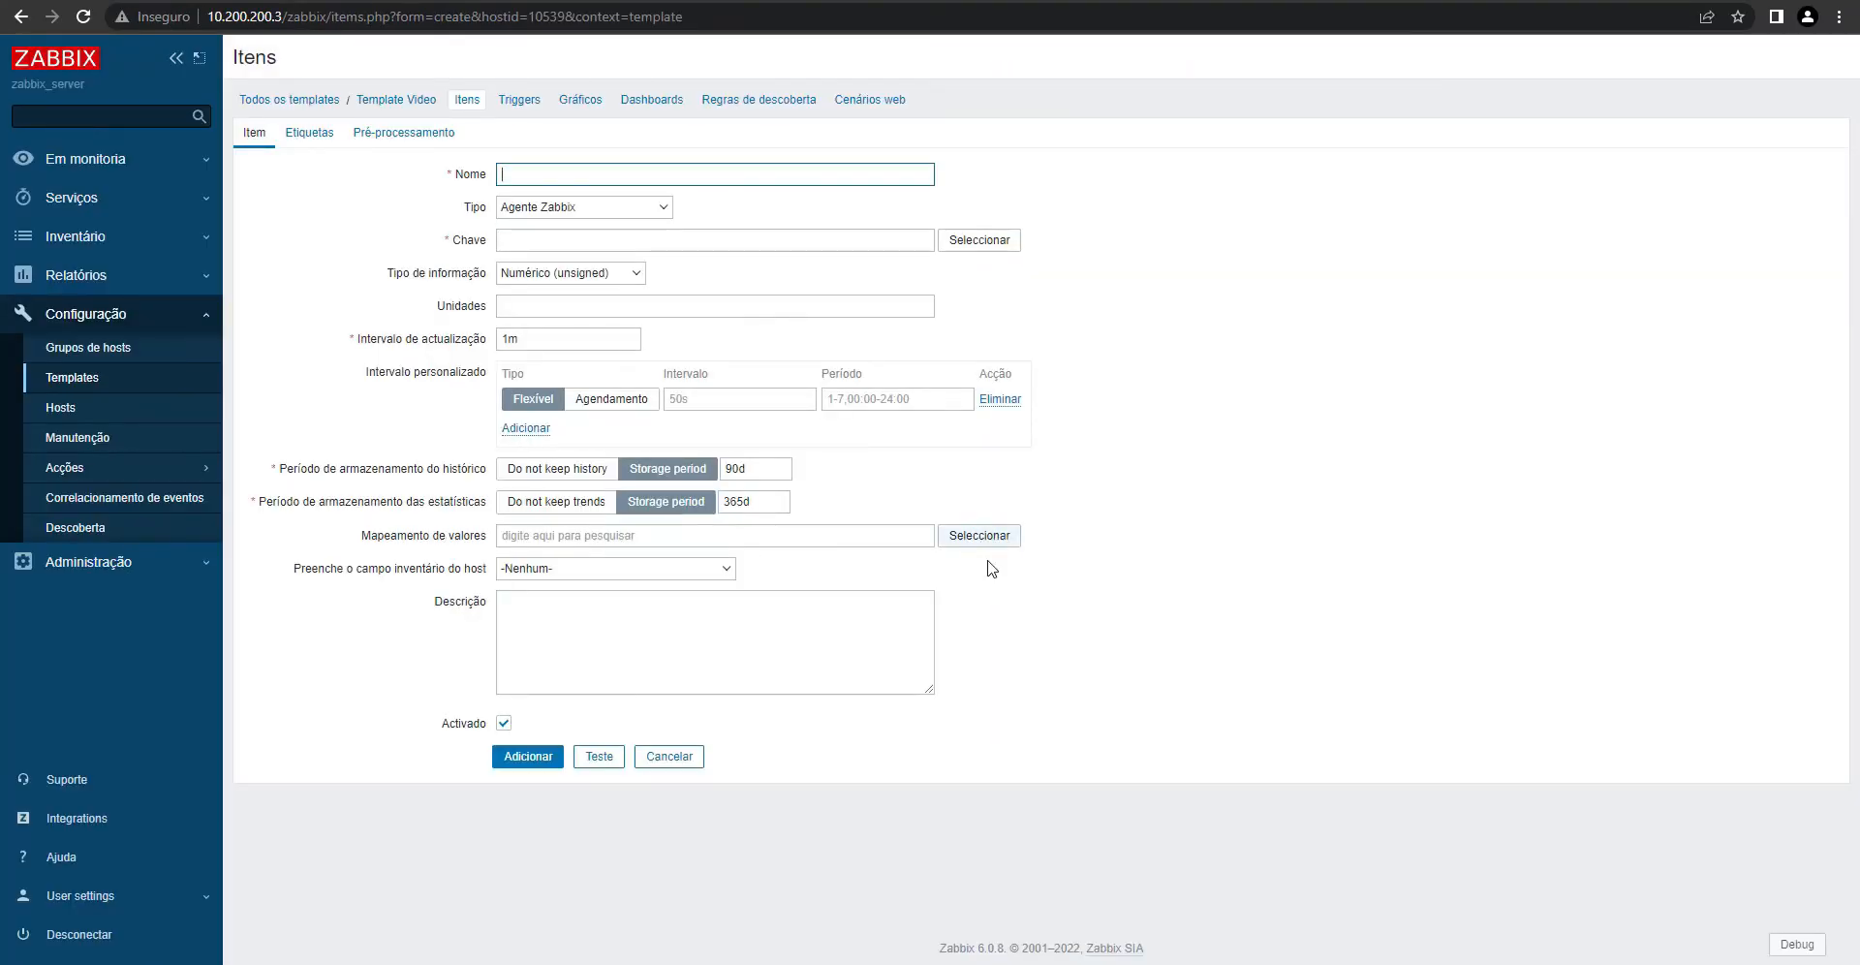
pyautogui.click(77, 378)
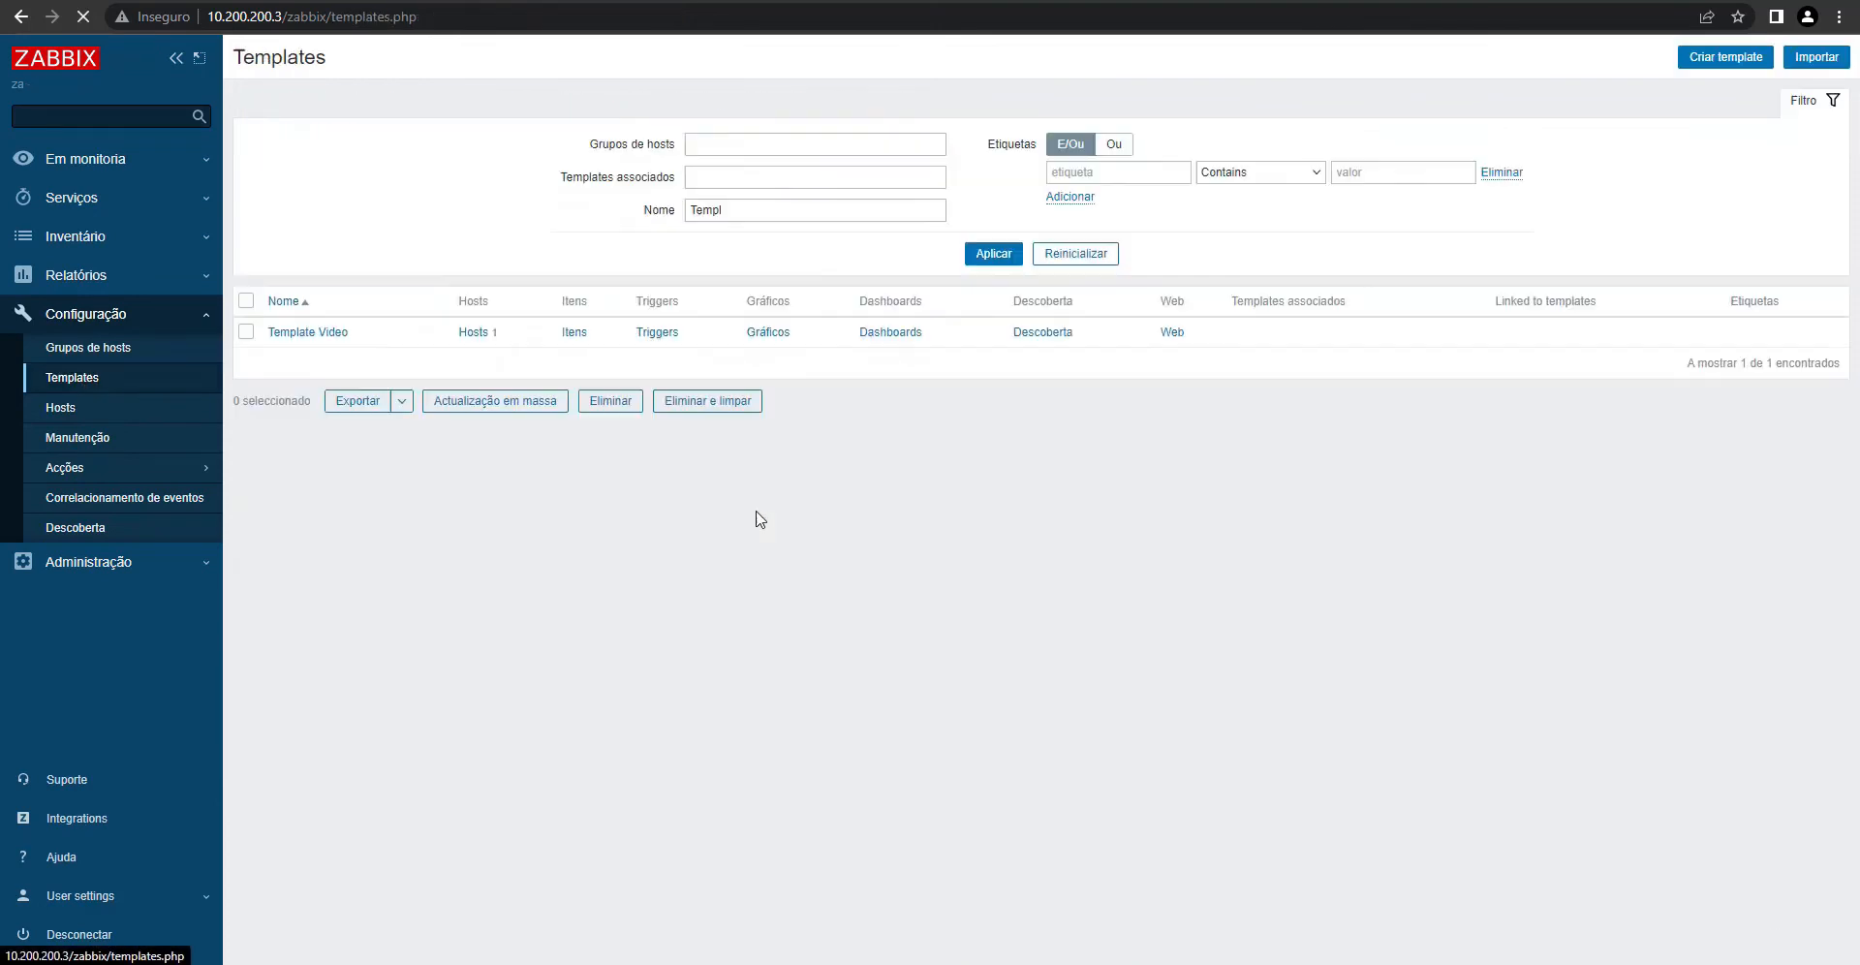
pyautogui.click(573, 333)
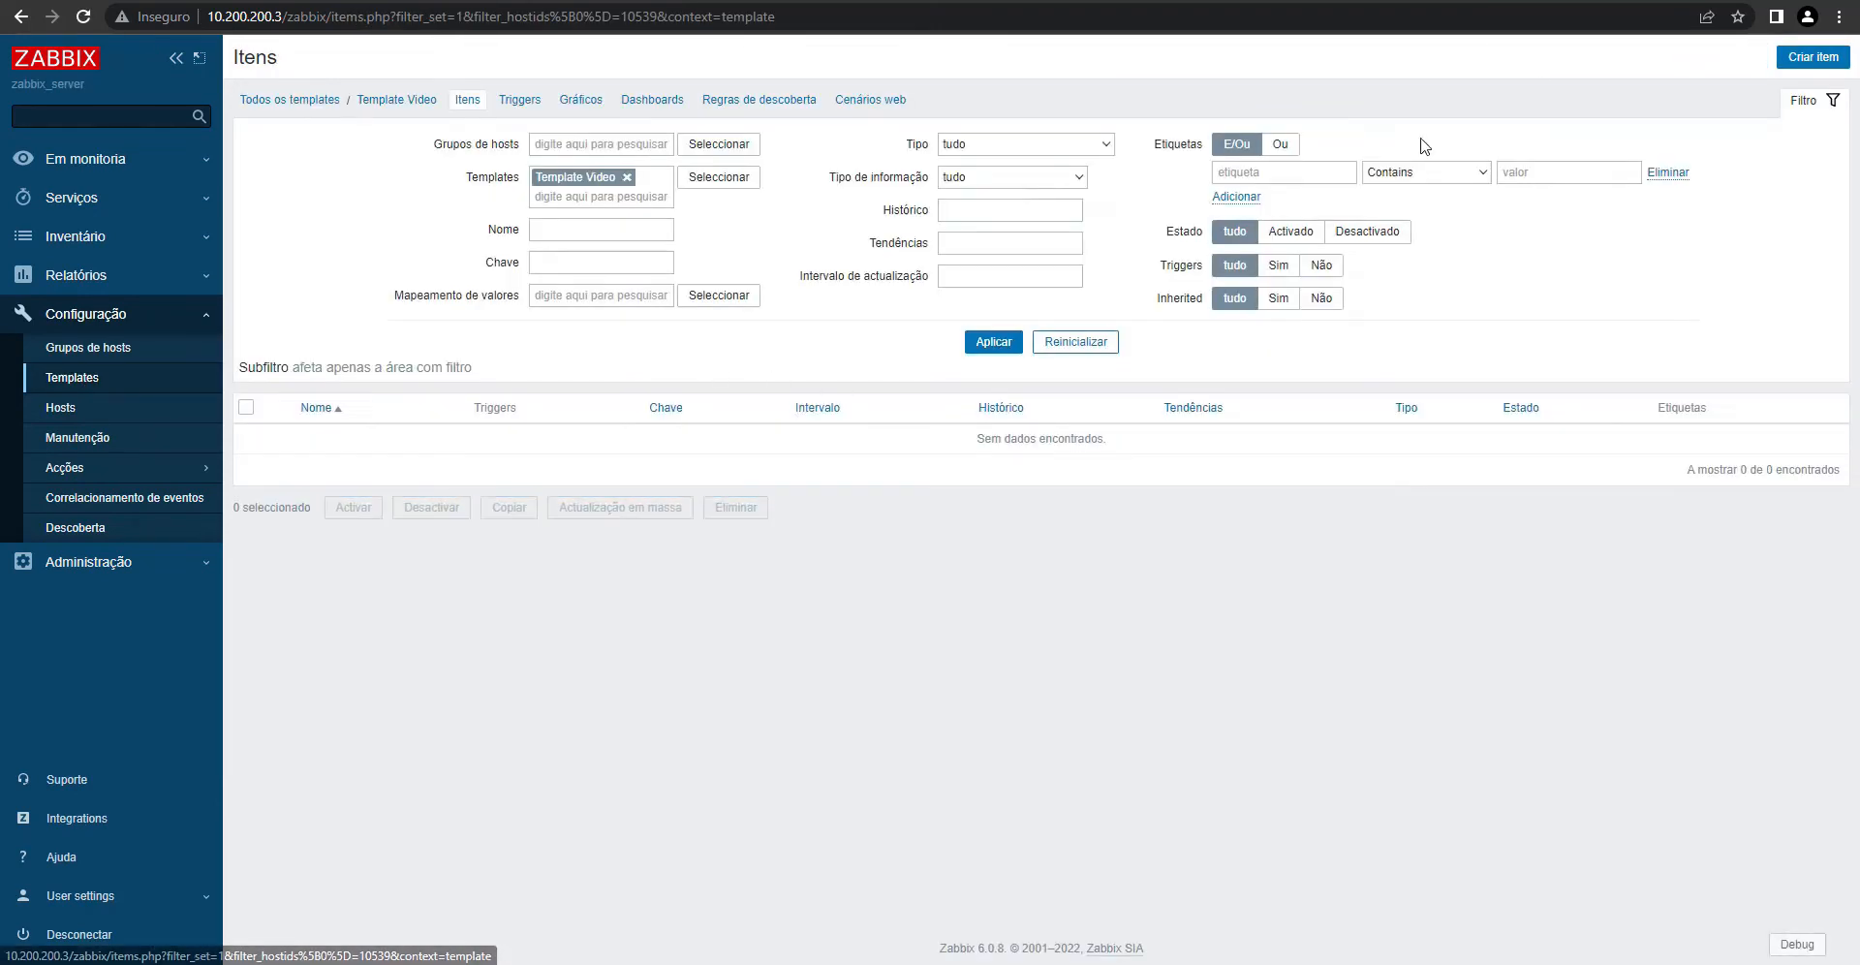
pyautogui.click(1813, 57)
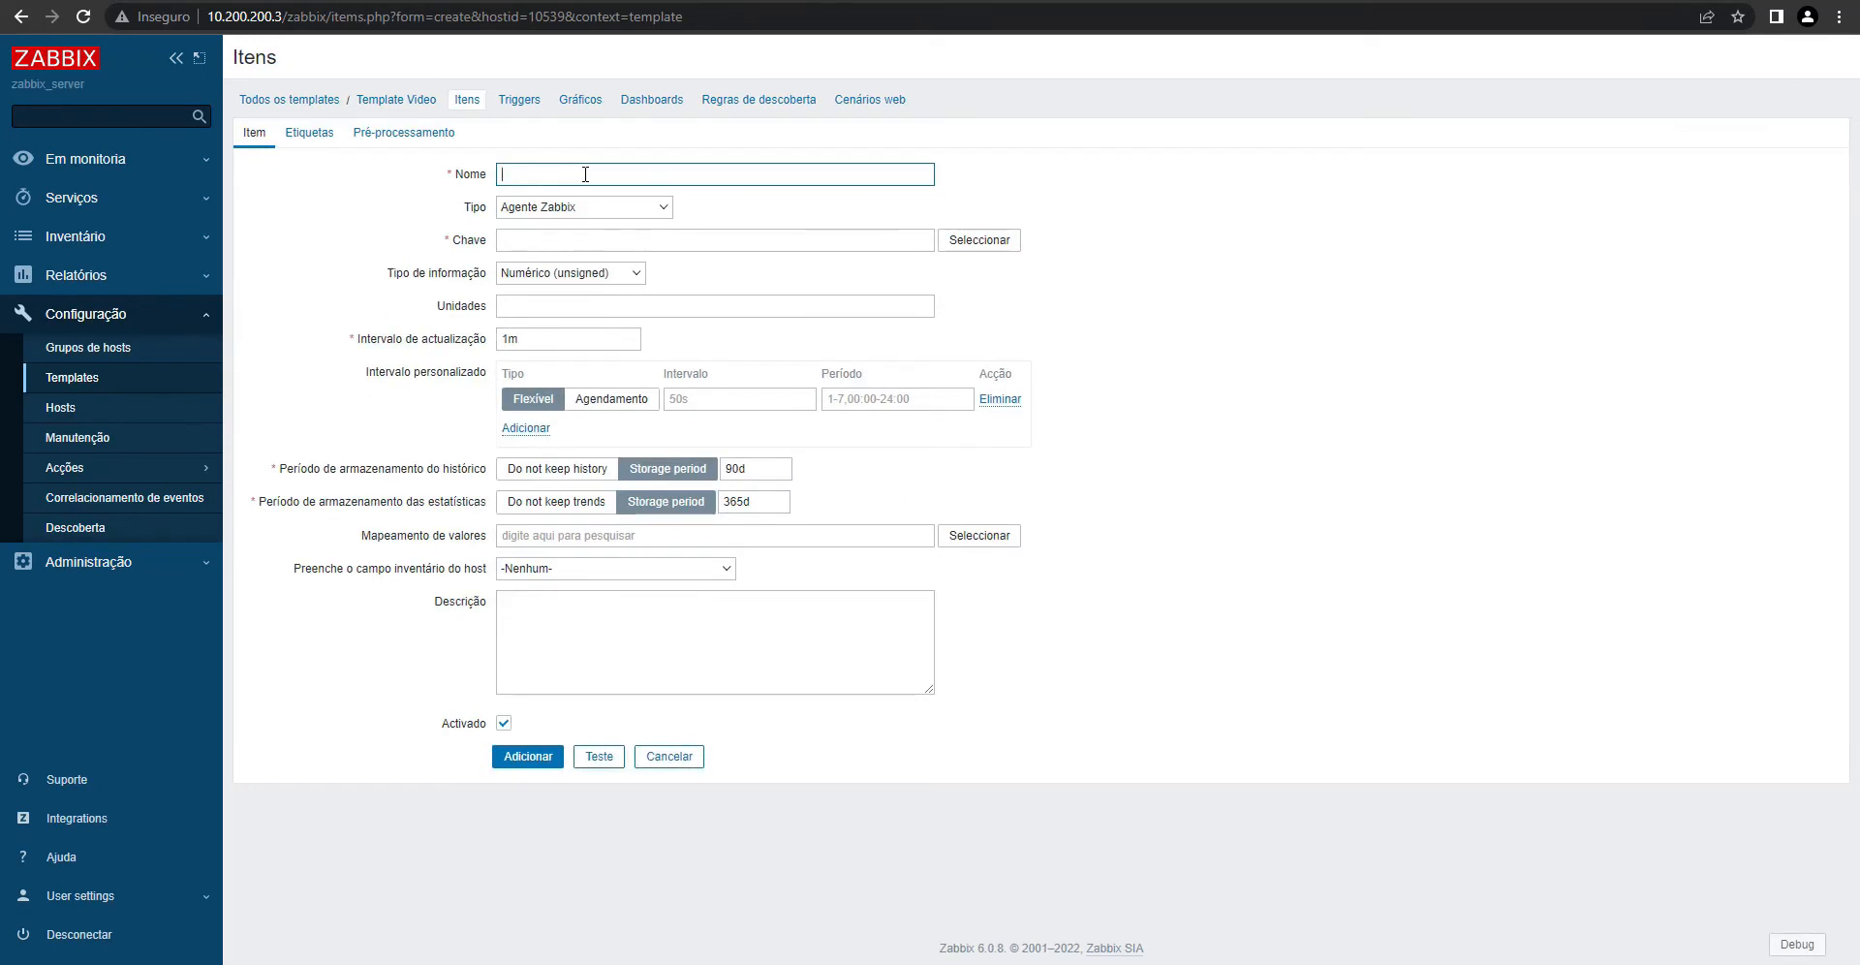
# - Name the item Voltagem, set type SNMP agent, and begin the key 'mikrotik.volta'
pyautogui.write('Voltagem')
pyautogui.click(580, 210)
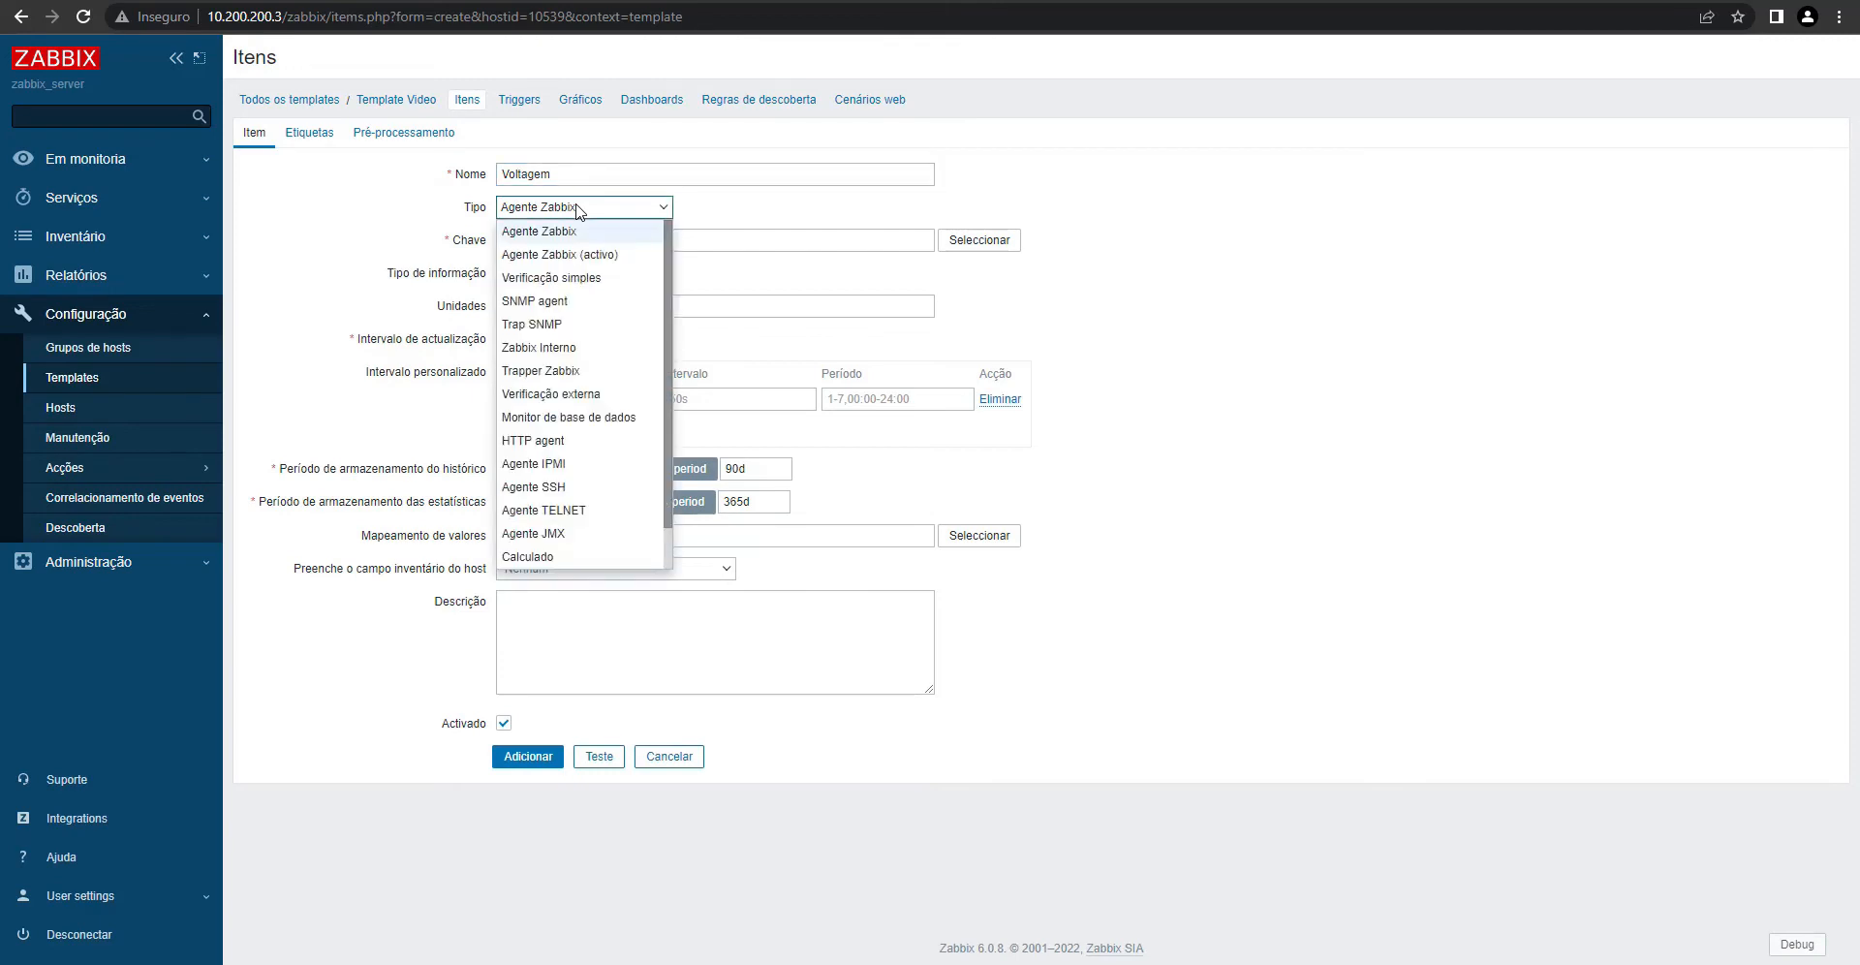
pyautogui.click(562, 303)
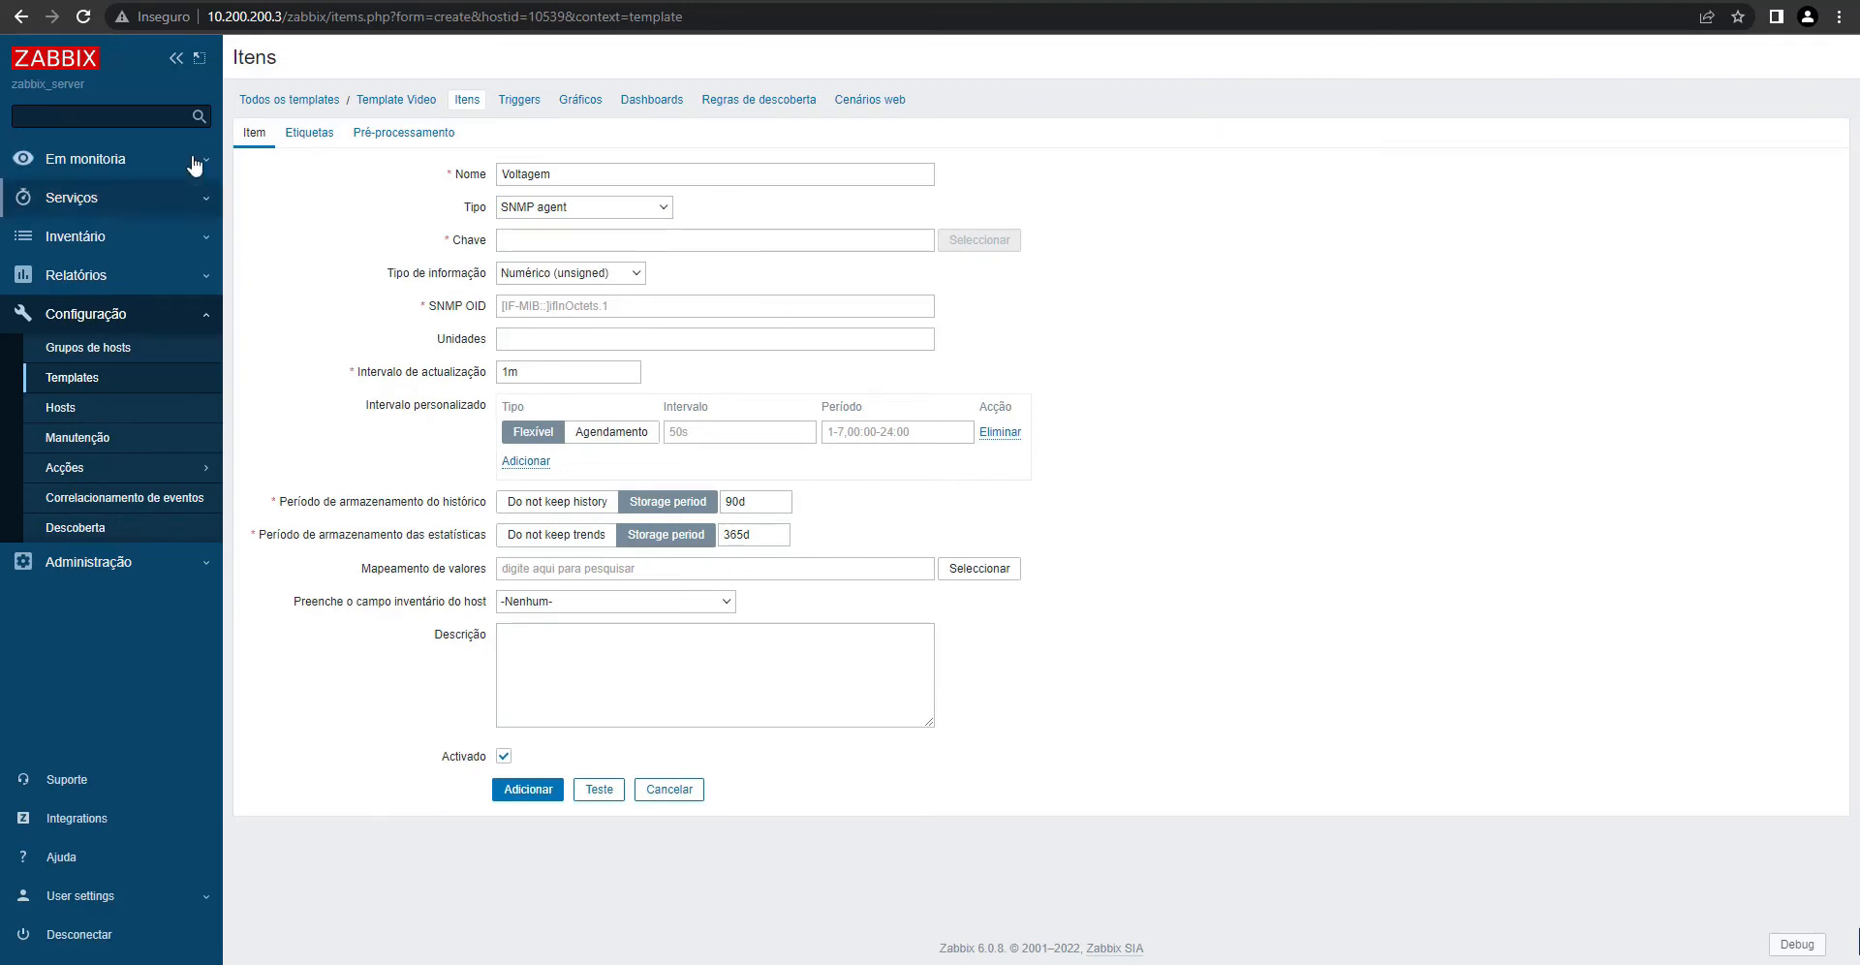
pyautogui.click(622, 241)
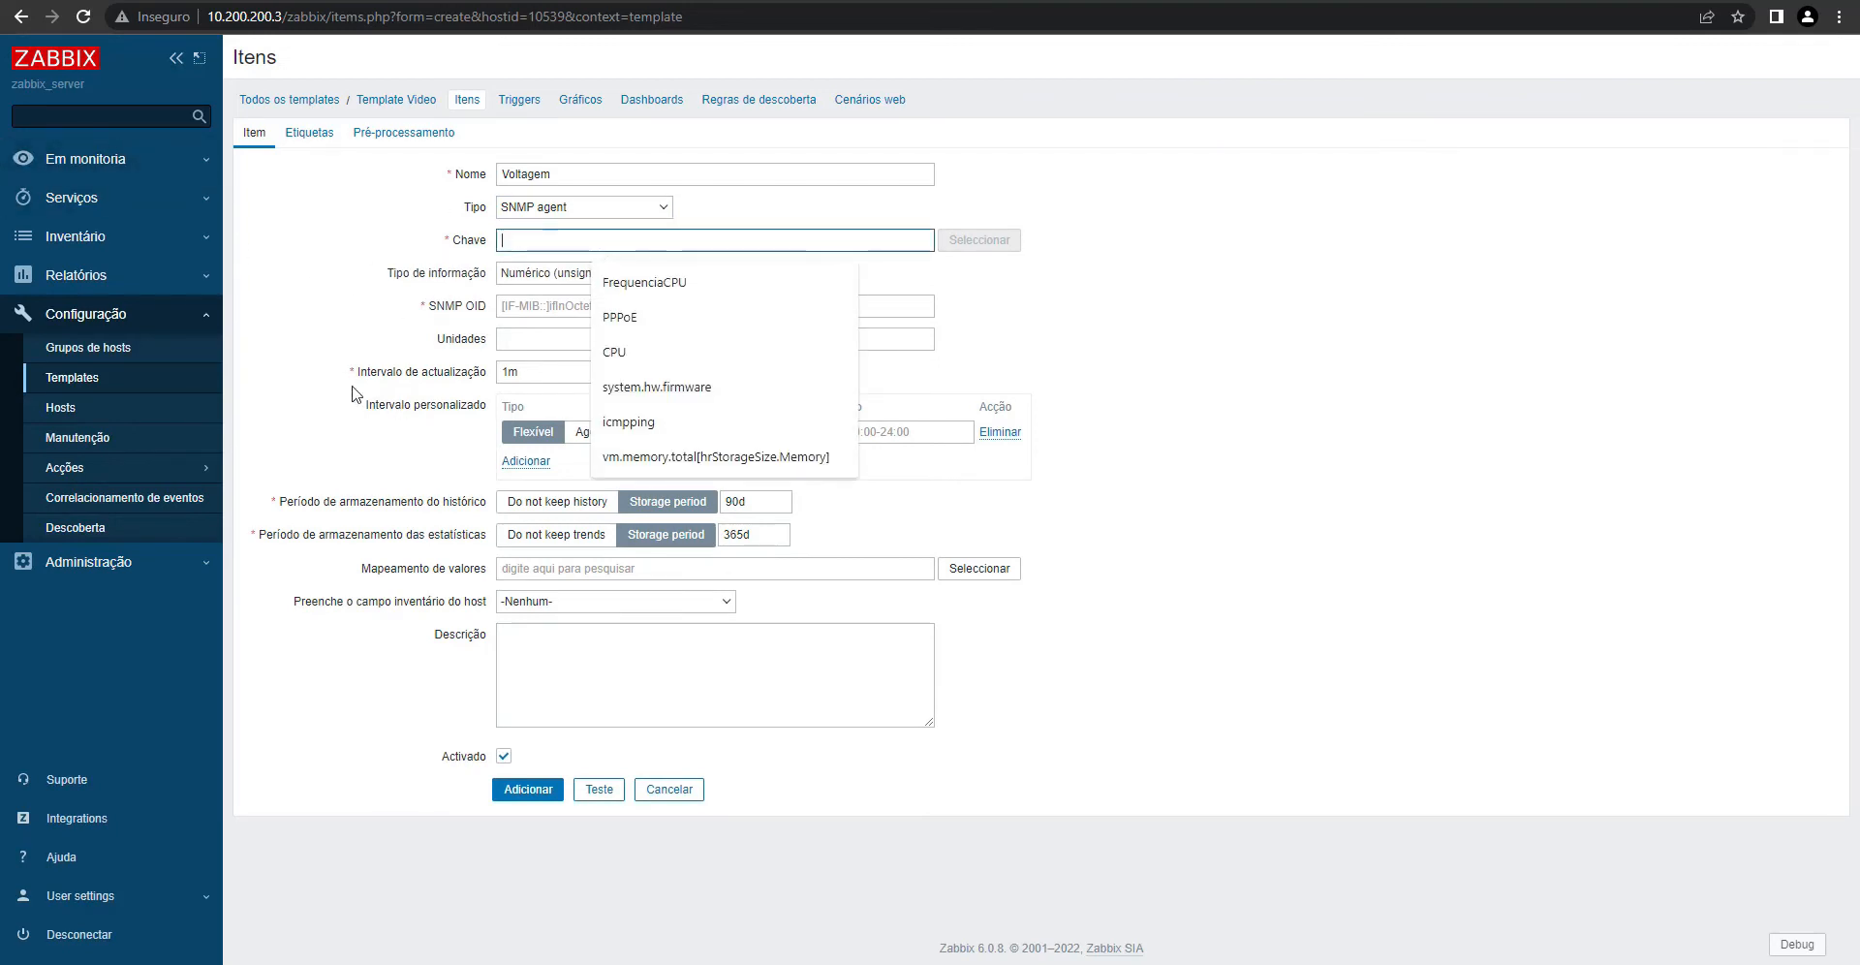
pyautogui.write('mik')
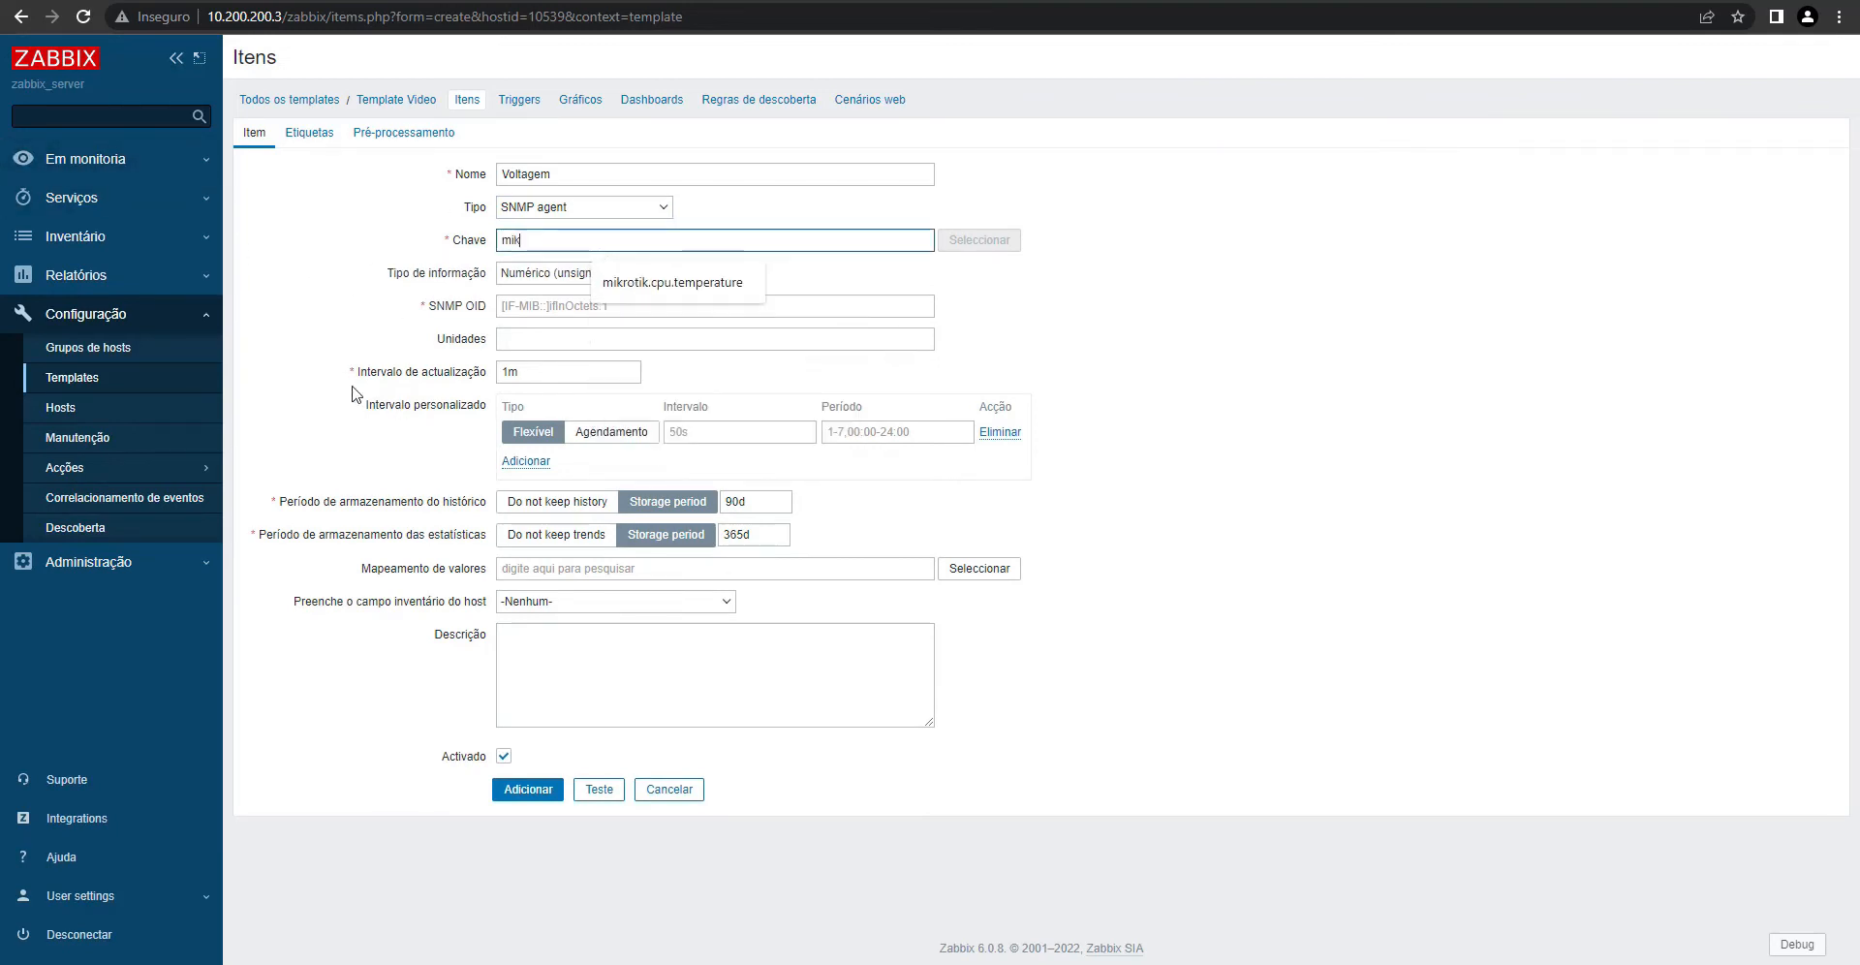
pyautogui.write('rotik.volta')
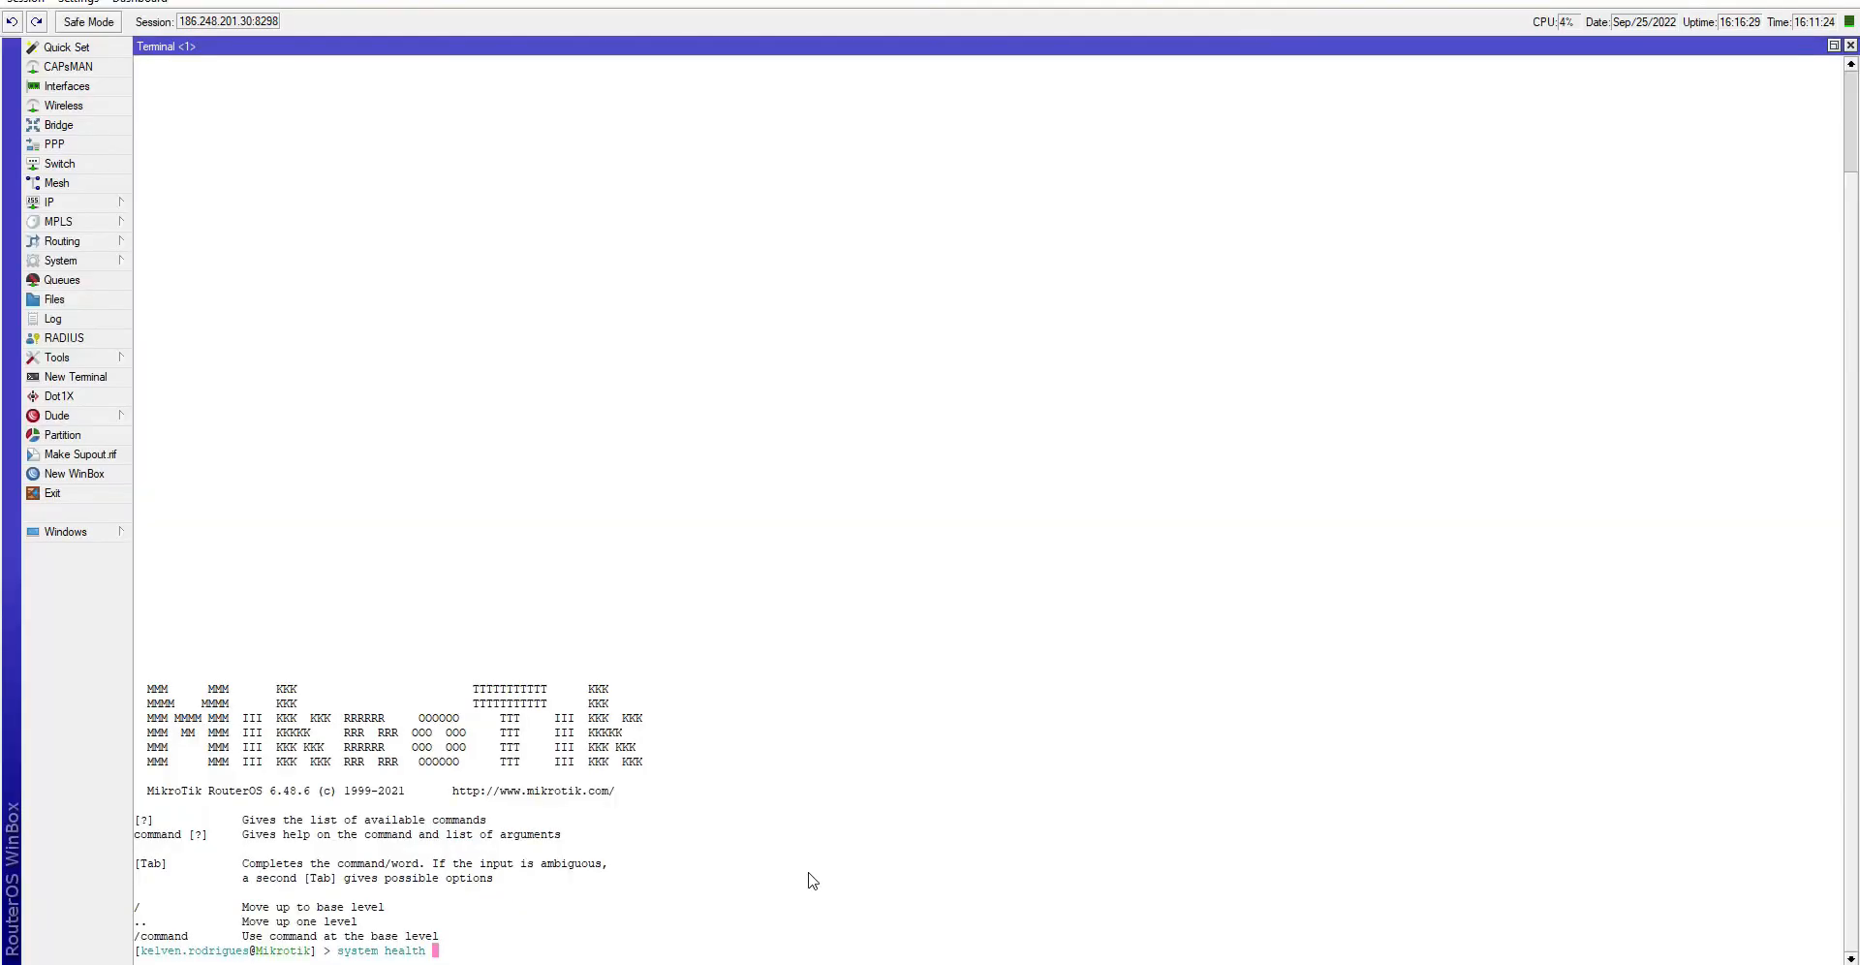
# - Copy the voltage OID from the router's health listing into the item's SNMP OID field
pyautogui.write('pr')
pyautogui.write('int cid')
pyautogui.press('Return')
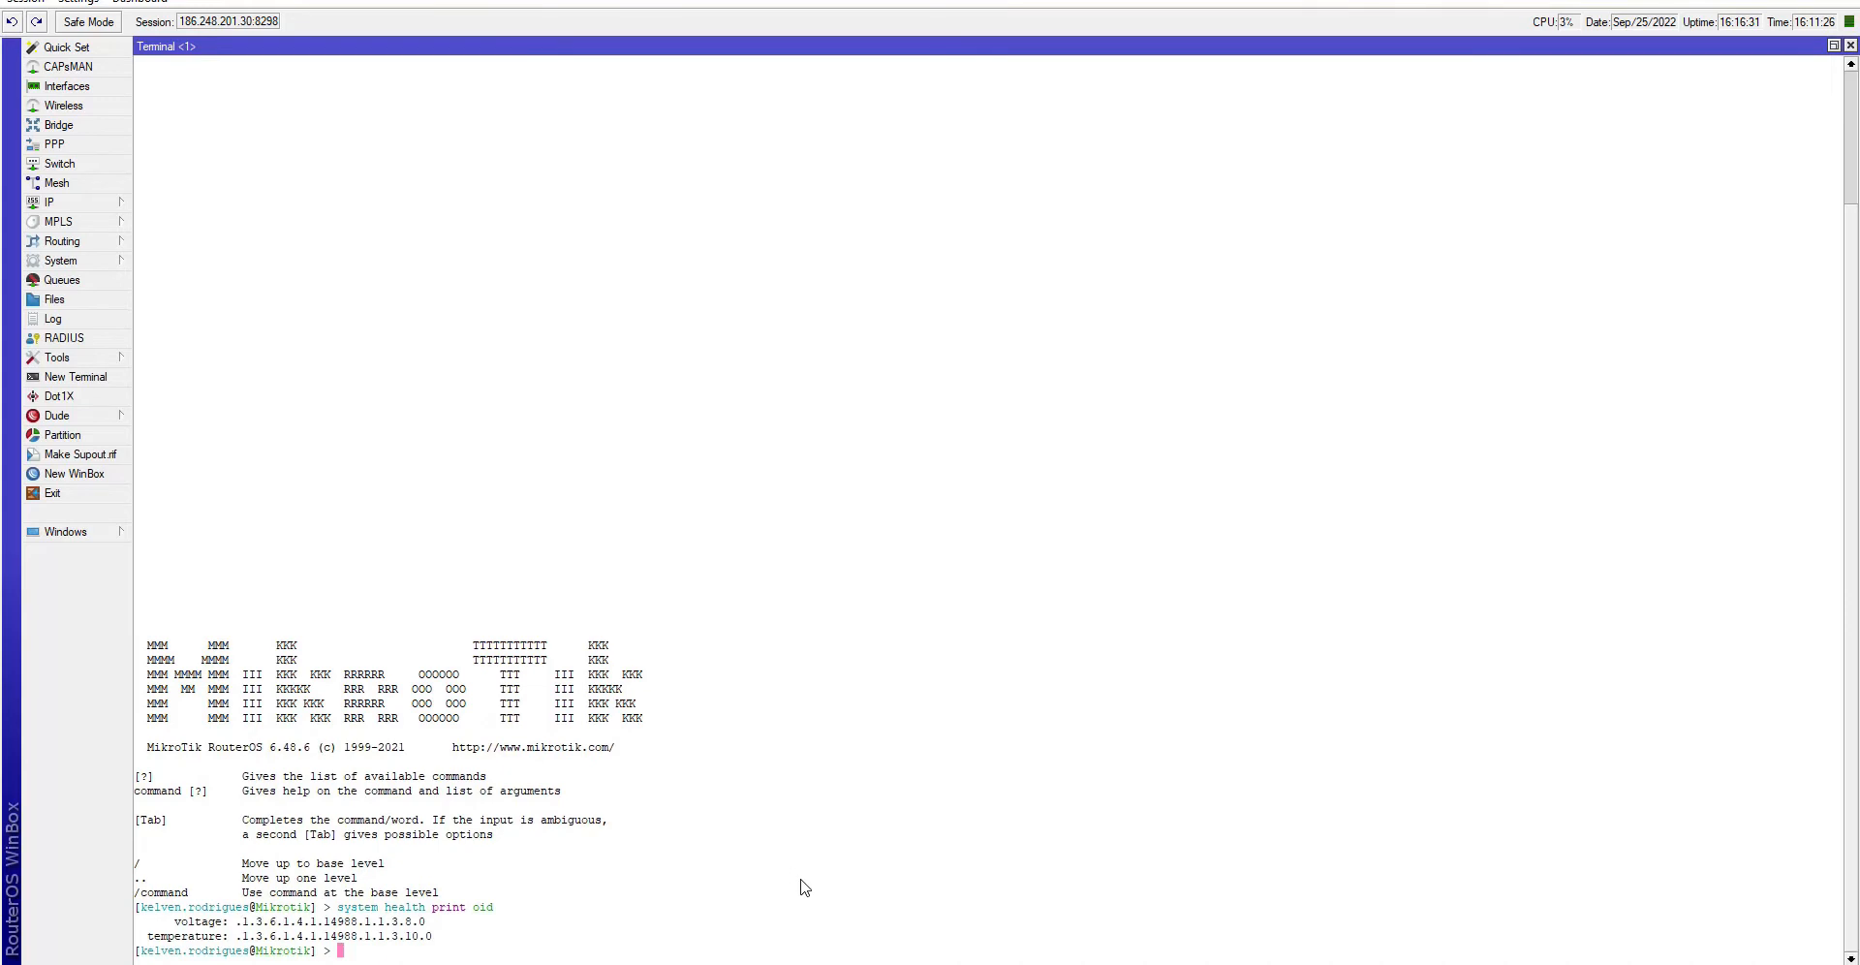
pyautogui.moveTo(238, 924); pyautogui.dragTo(427, 924)
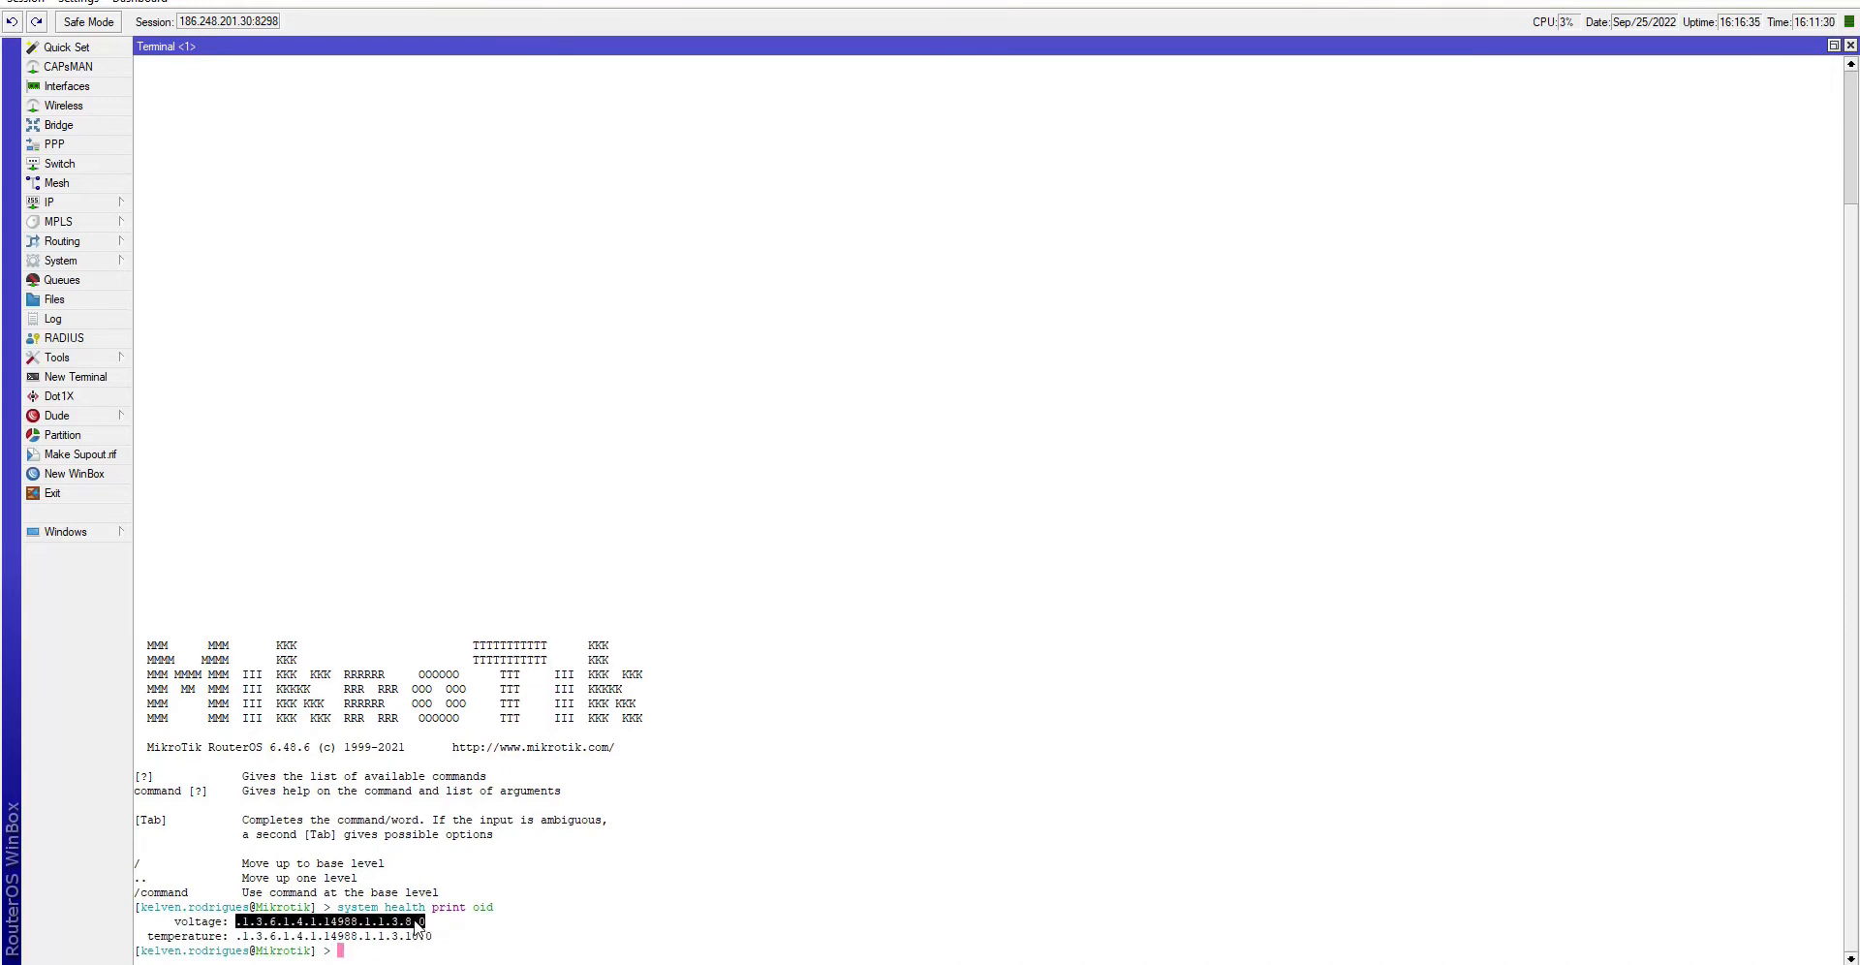
pyautogui.rightClick(416, 925)
pyautogui.click(470, 843)
pyautogui.hotkey('alt', 'Tab')
pyautogui.click(557, 308)
pyautogui.hotkey('ctrl', 'v')
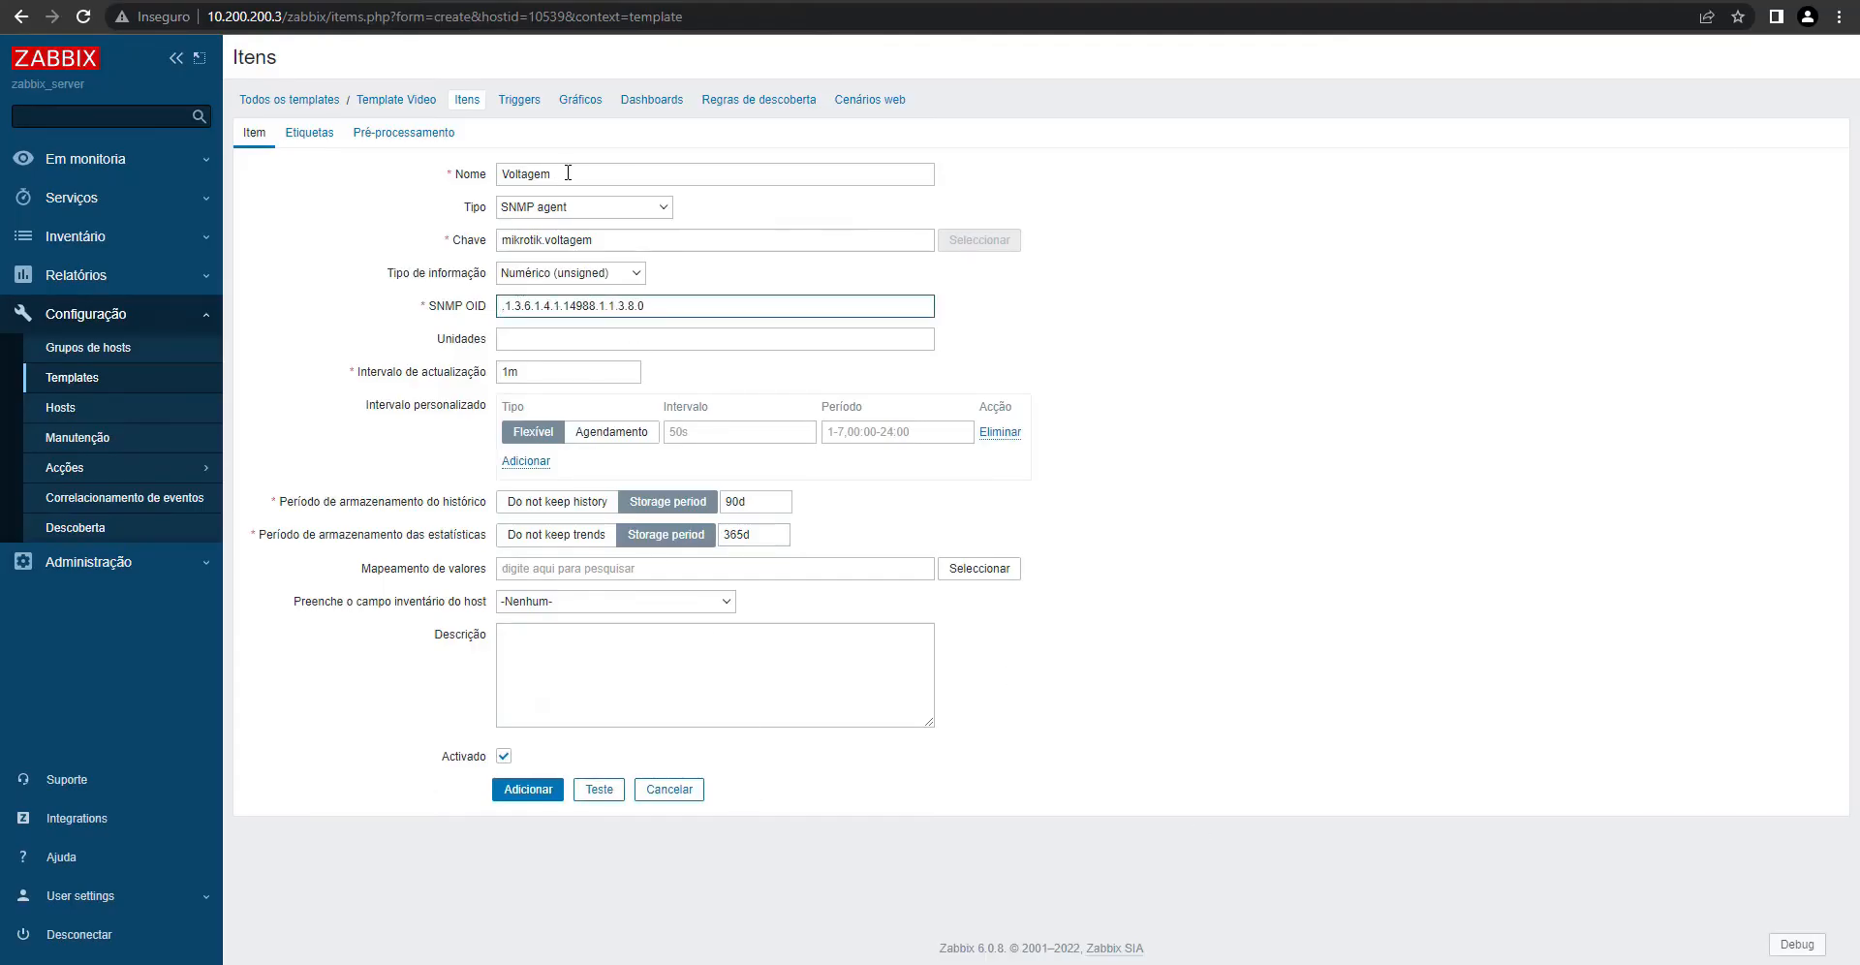
# - Review the name, key and OID, then run snmpwalk on the voltage OID, returning 239
pyautogui.moveTo(567, 172); pyautogui.dragTo(449, 183)
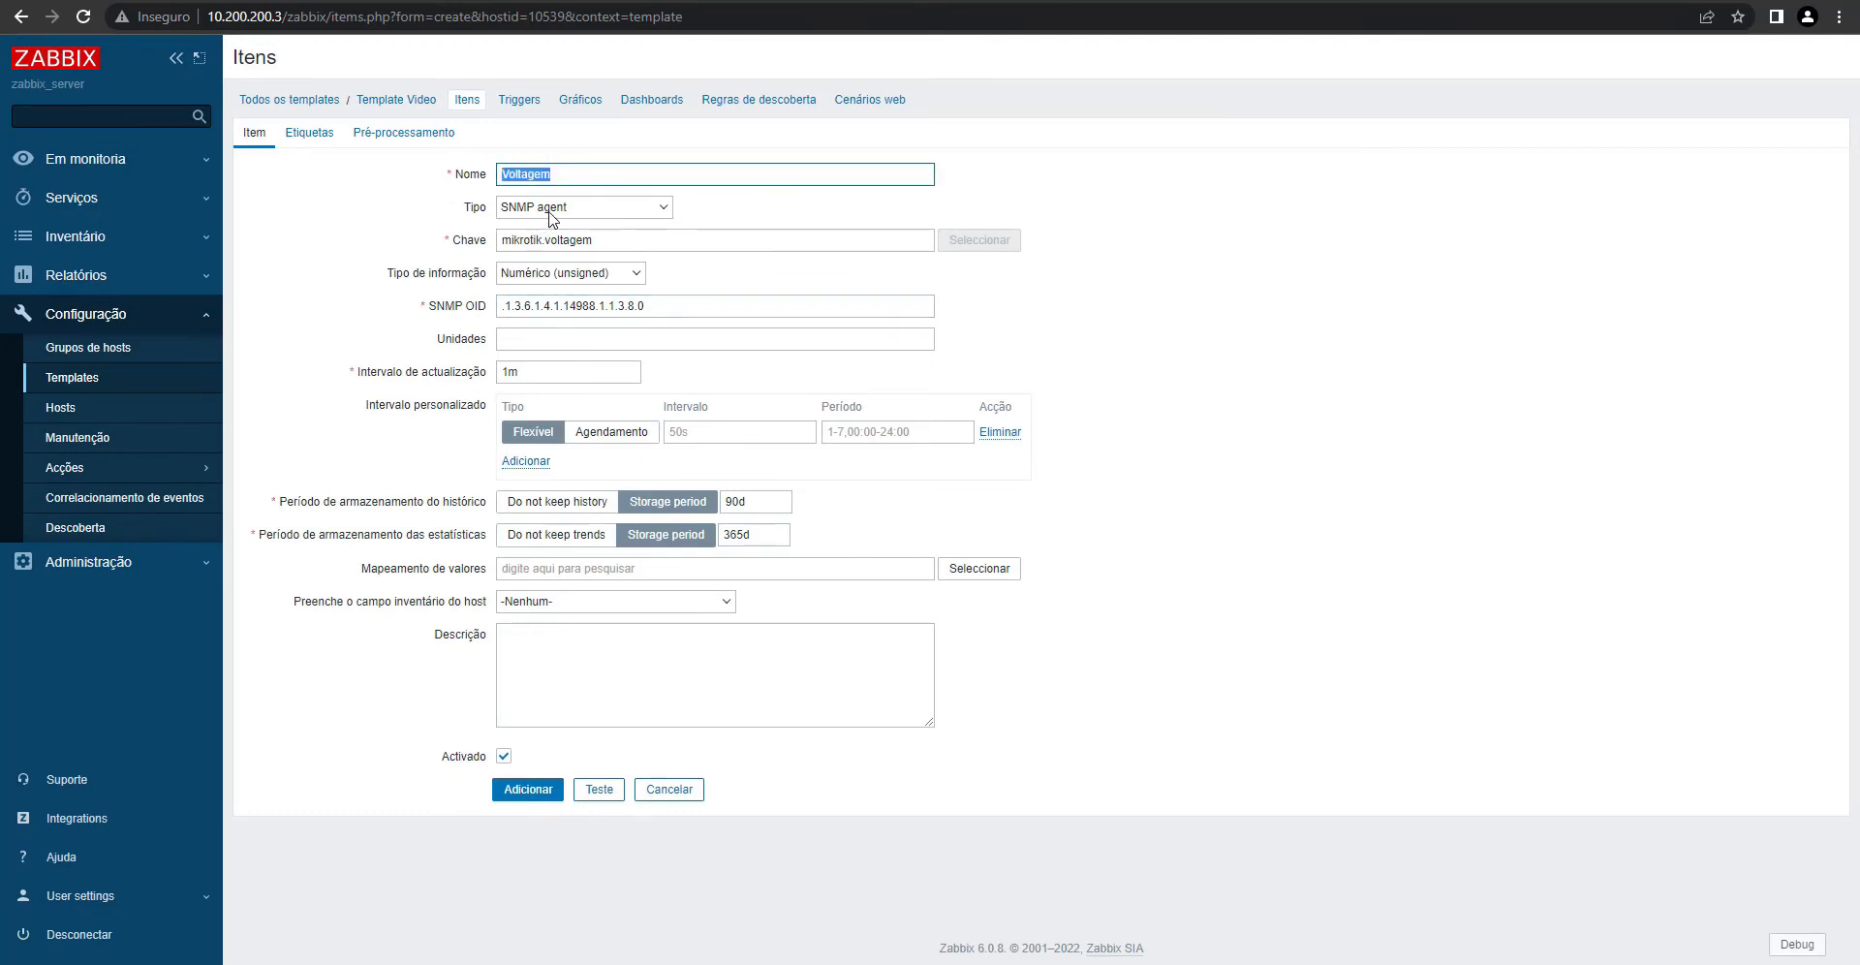
pyautogui.click(563, 172)
pyautogui.click(613, 239)
pyautogui.moveTo(613, 239); pyautogui.dragTo(450, 250)
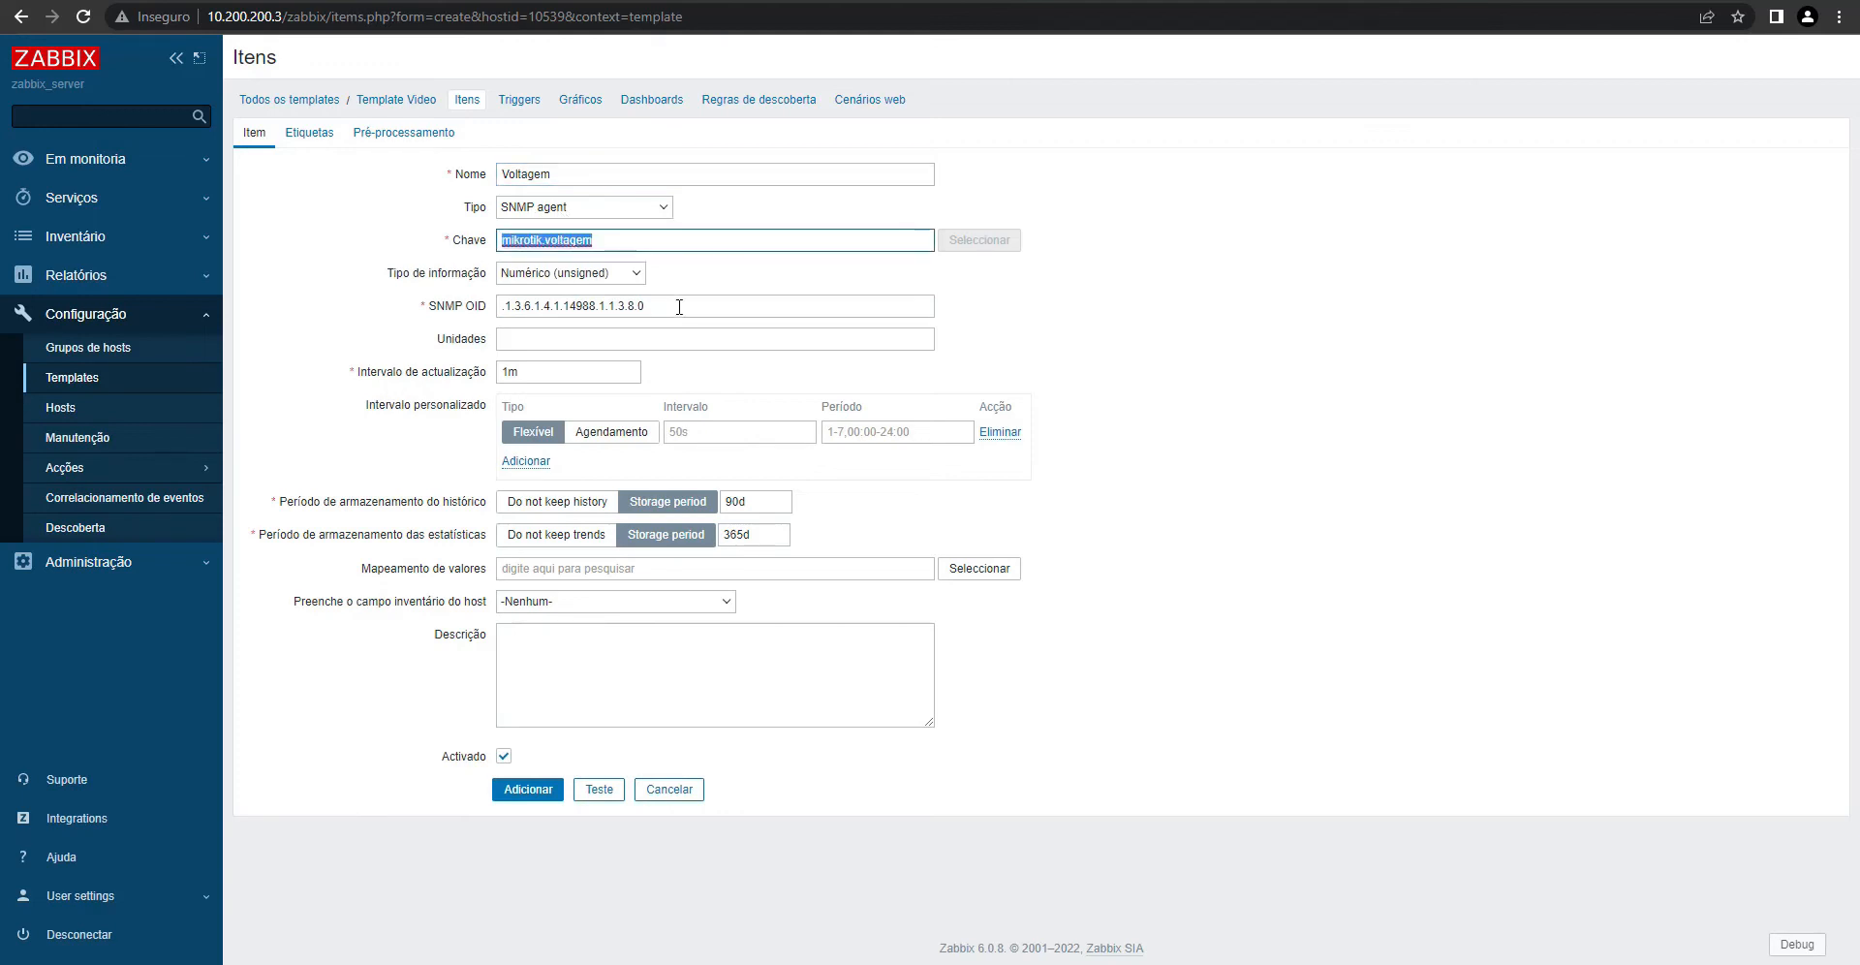
pyautogui.click(649, 305)
pyautogui.moveTo(649, 306); pyautogui.dragTo(346, 323)
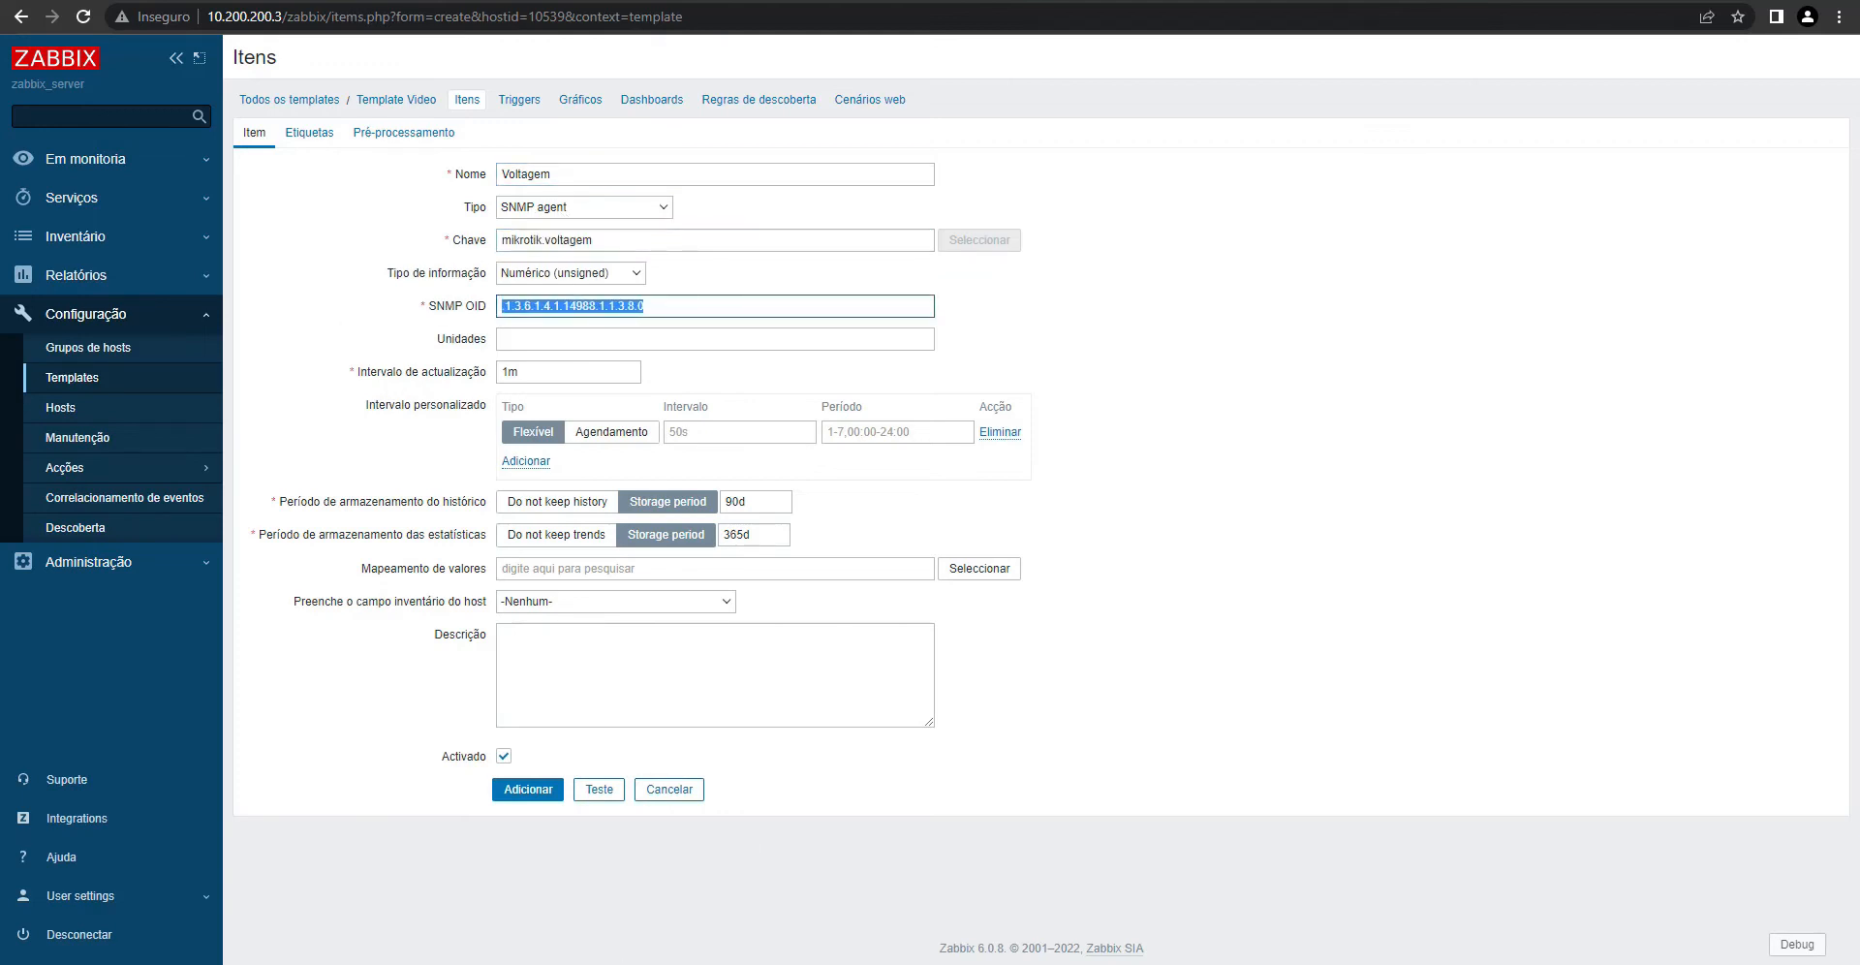
pyautogui.click(651, 963)
pyautogui.press('shift+Insert')
pyautogui.press('Return')
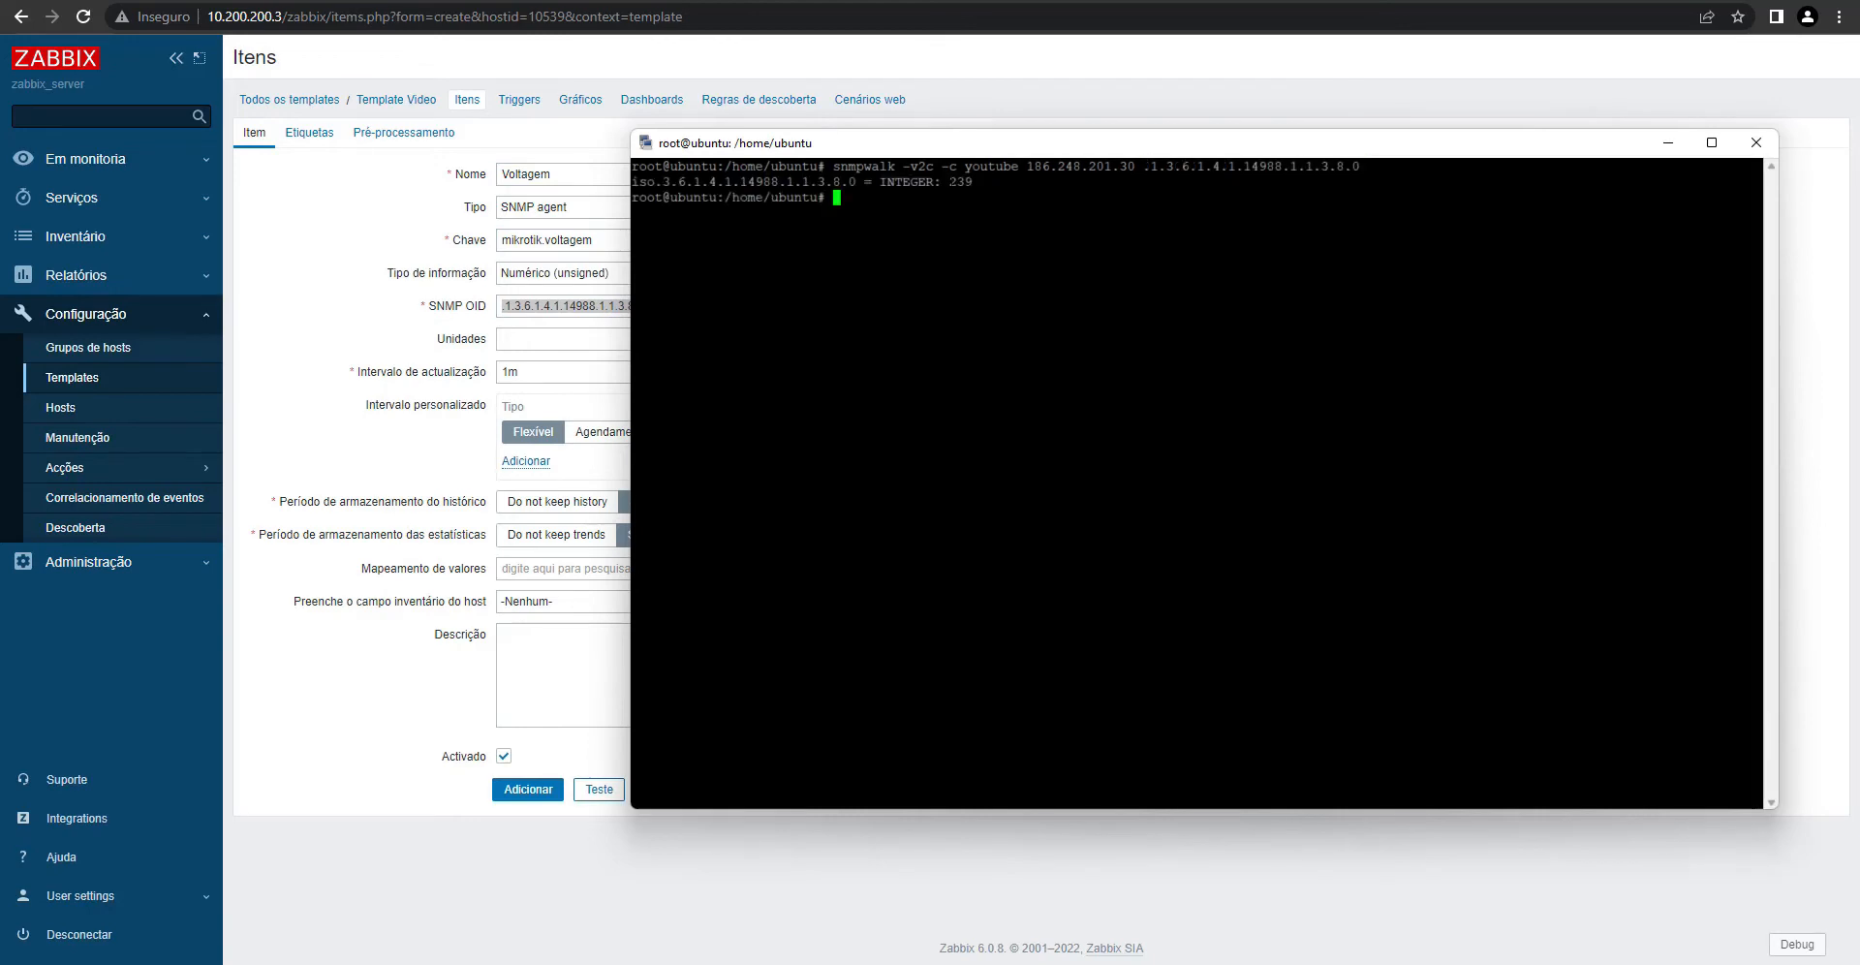
# - Note the 239 voltage reply and enter V in the Voltagem item's Units field
pyautogui.moveTo(950, 182); pyautogui.dragTo(963, 182)
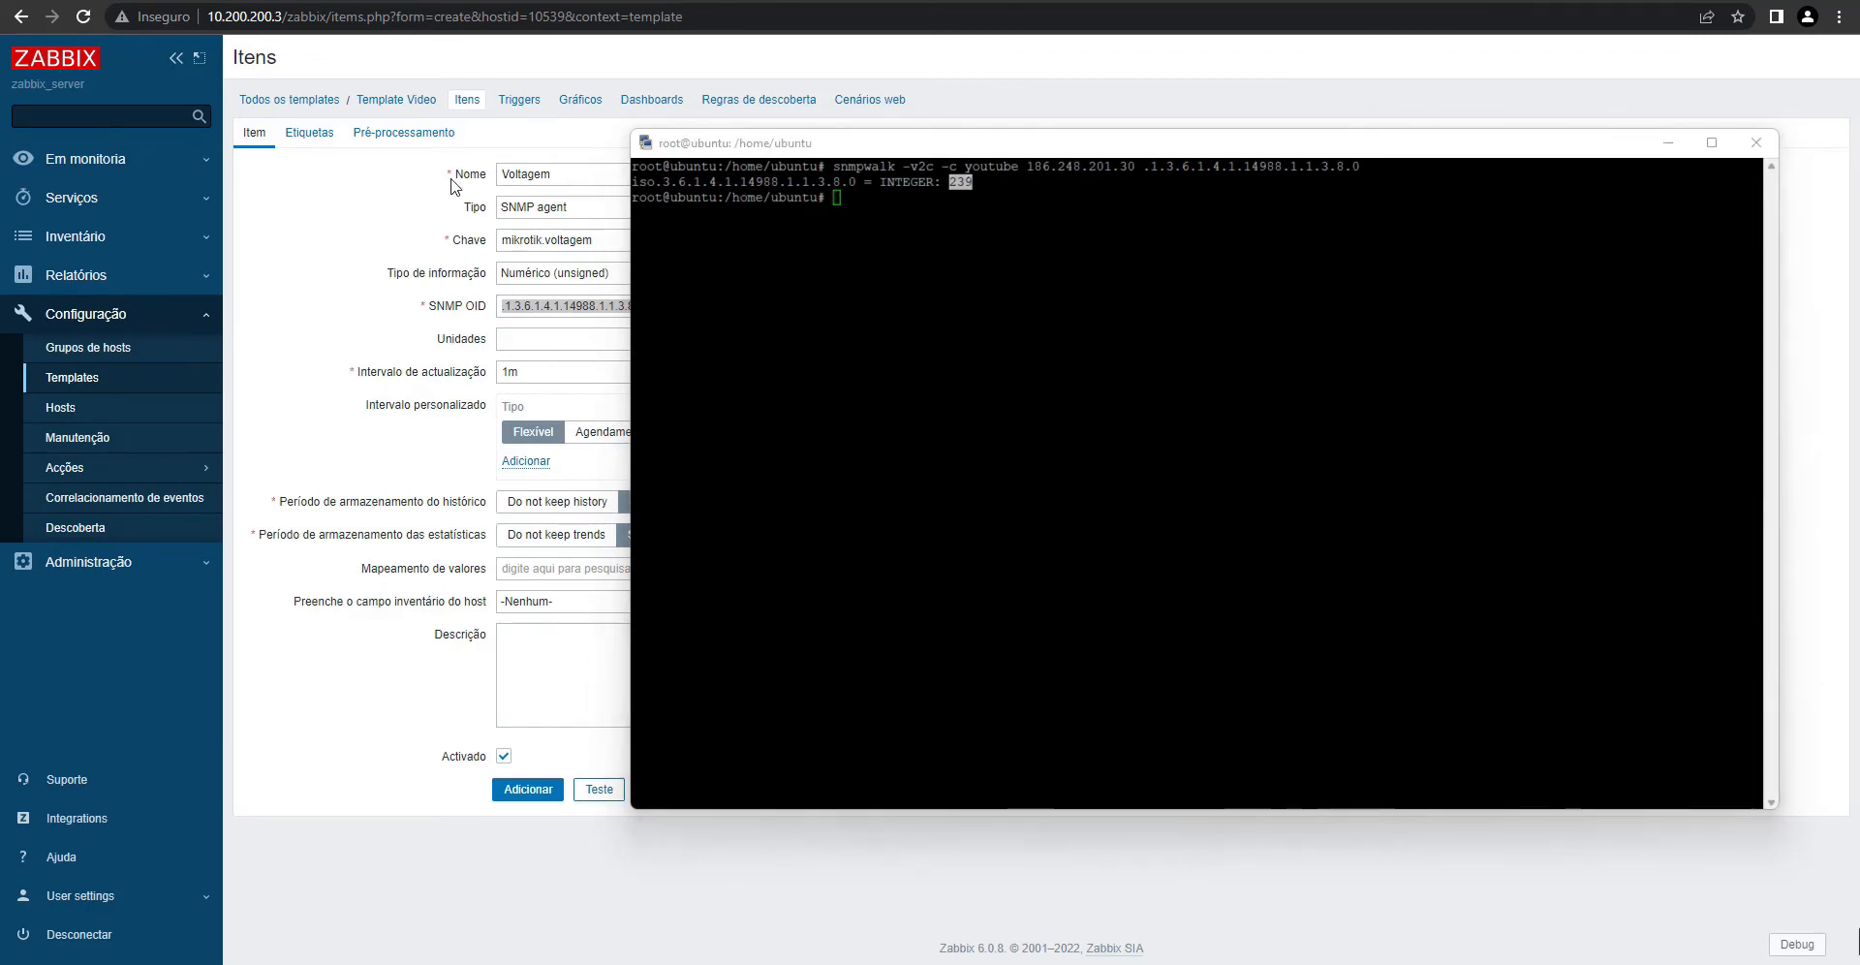
pyautogui.click(504, 335)
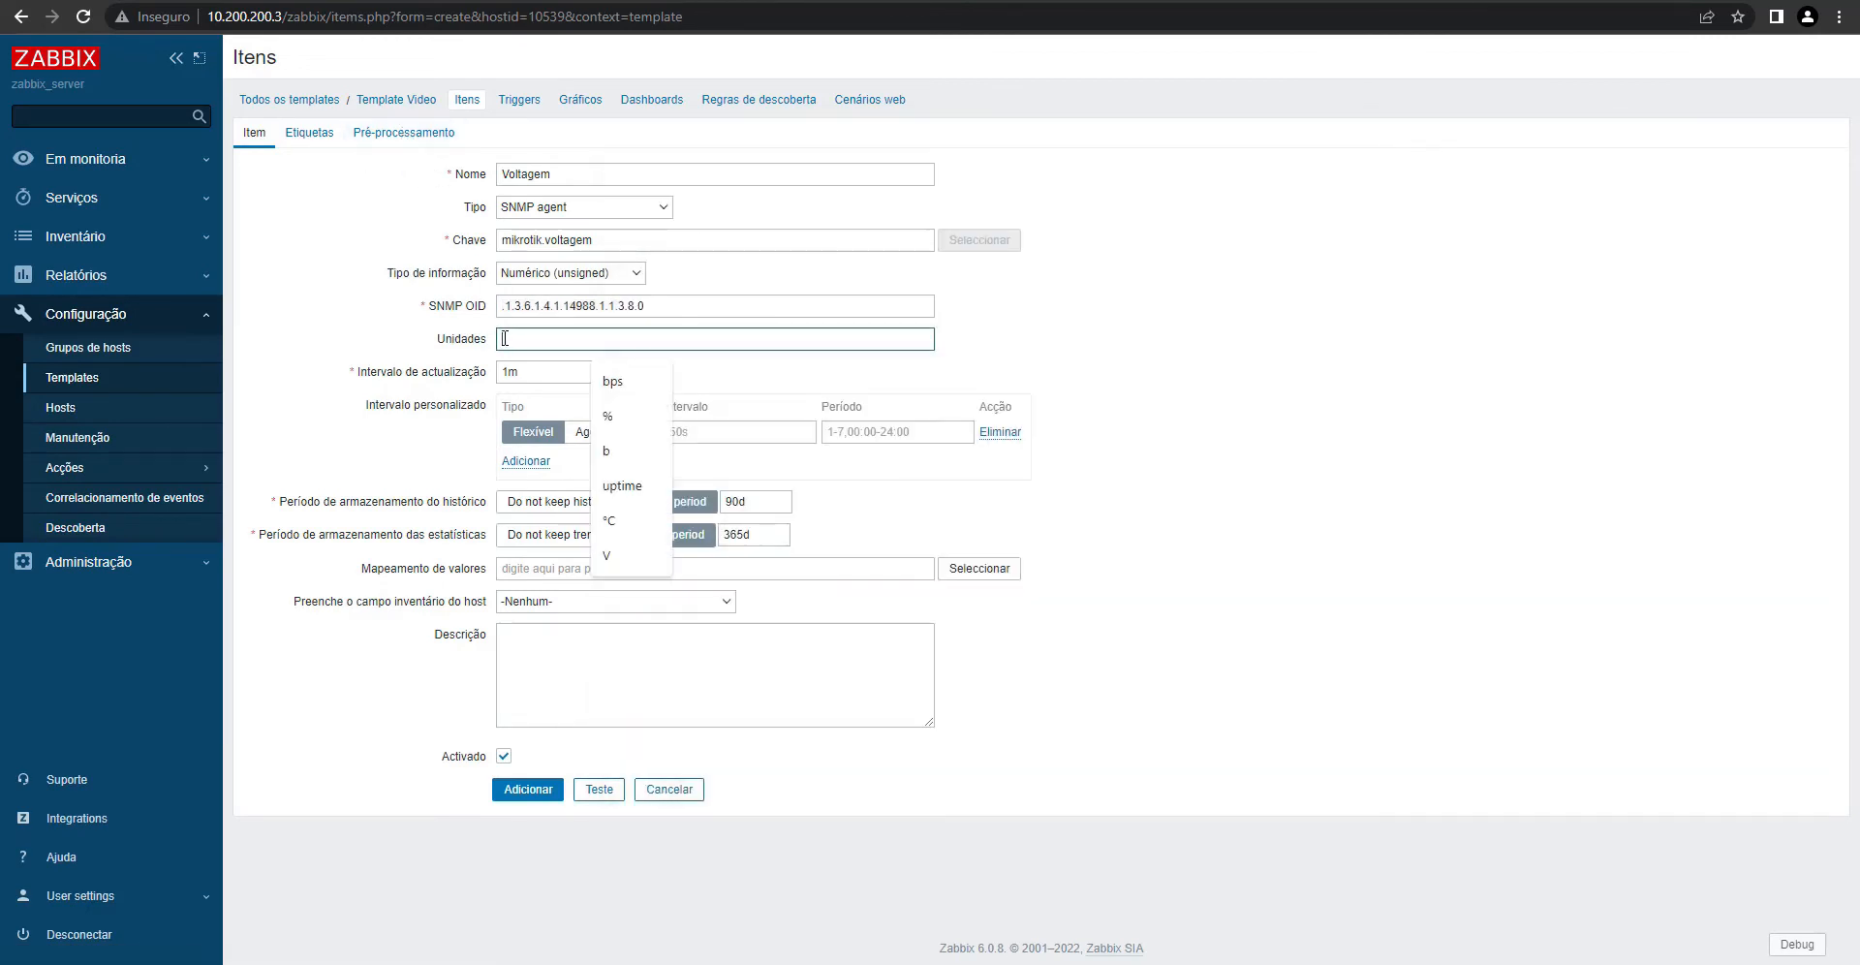
pyautogui.write('V')
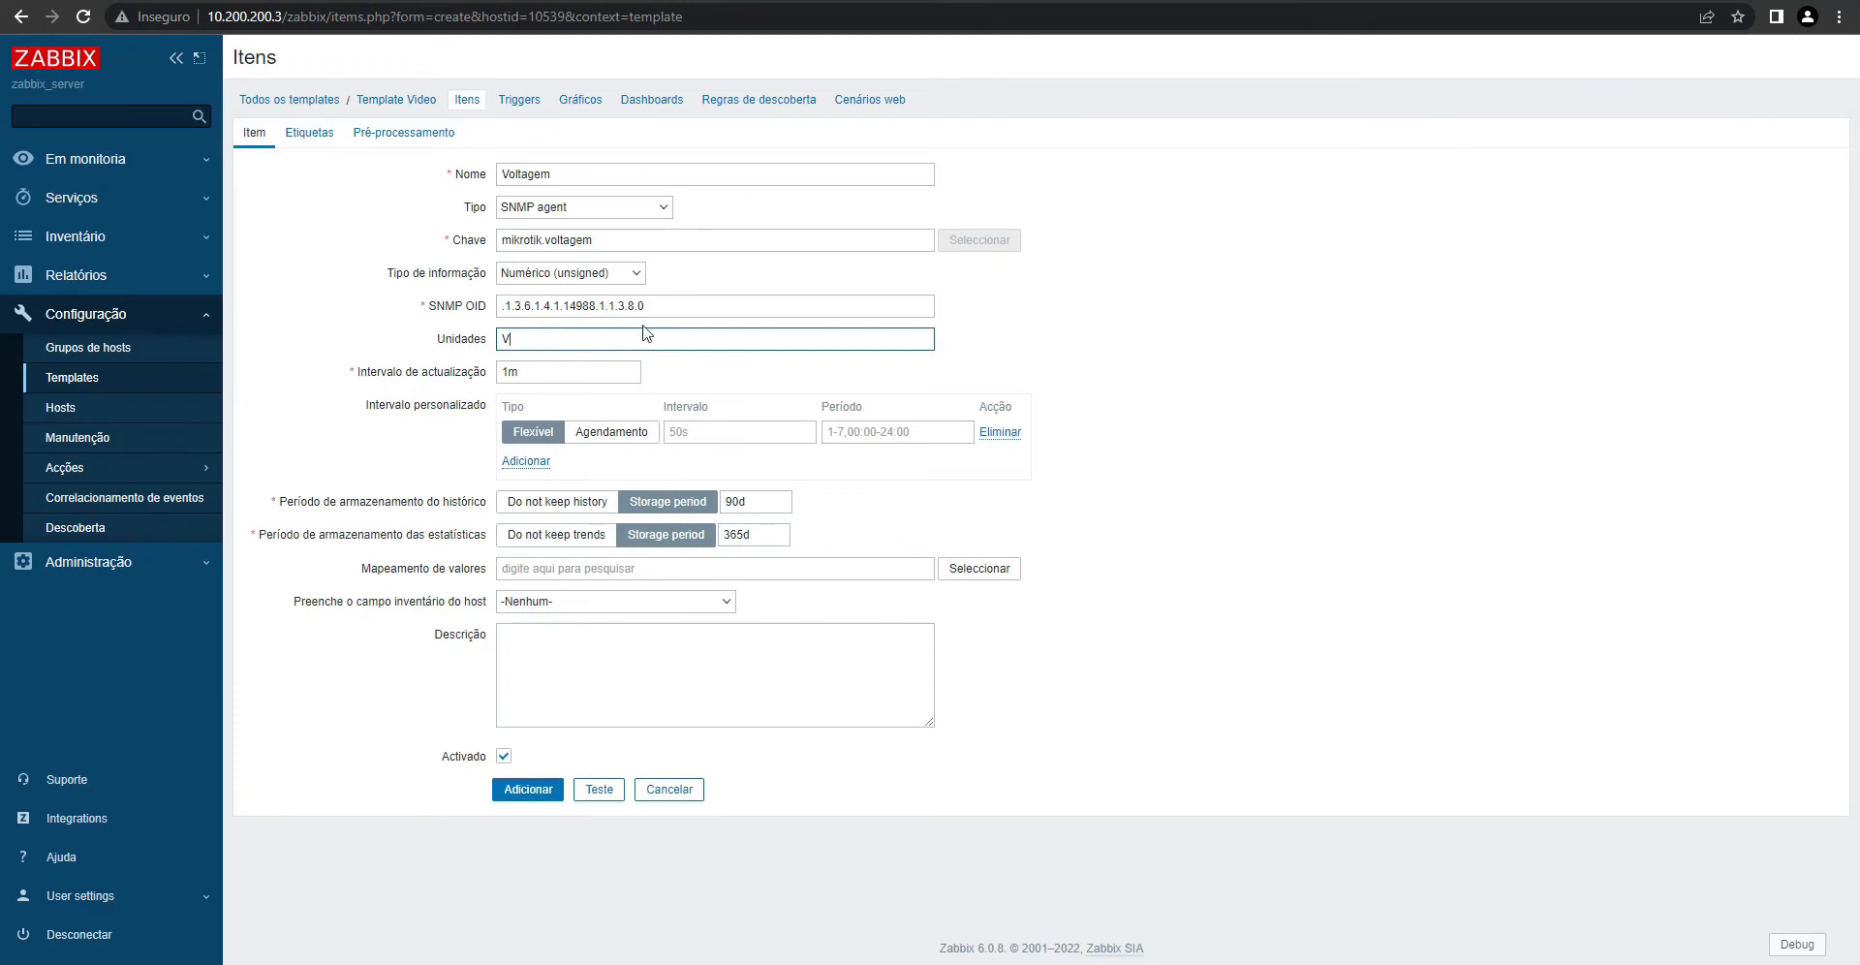
pyautogui.click(448, 339)
# - Add a Custom multiplier preprocessing step of 0.1 to the Voltagem item
pyautogui.click(405, 136)
pyautogui.click(518, 175)
pyautogui.click(582, 204)
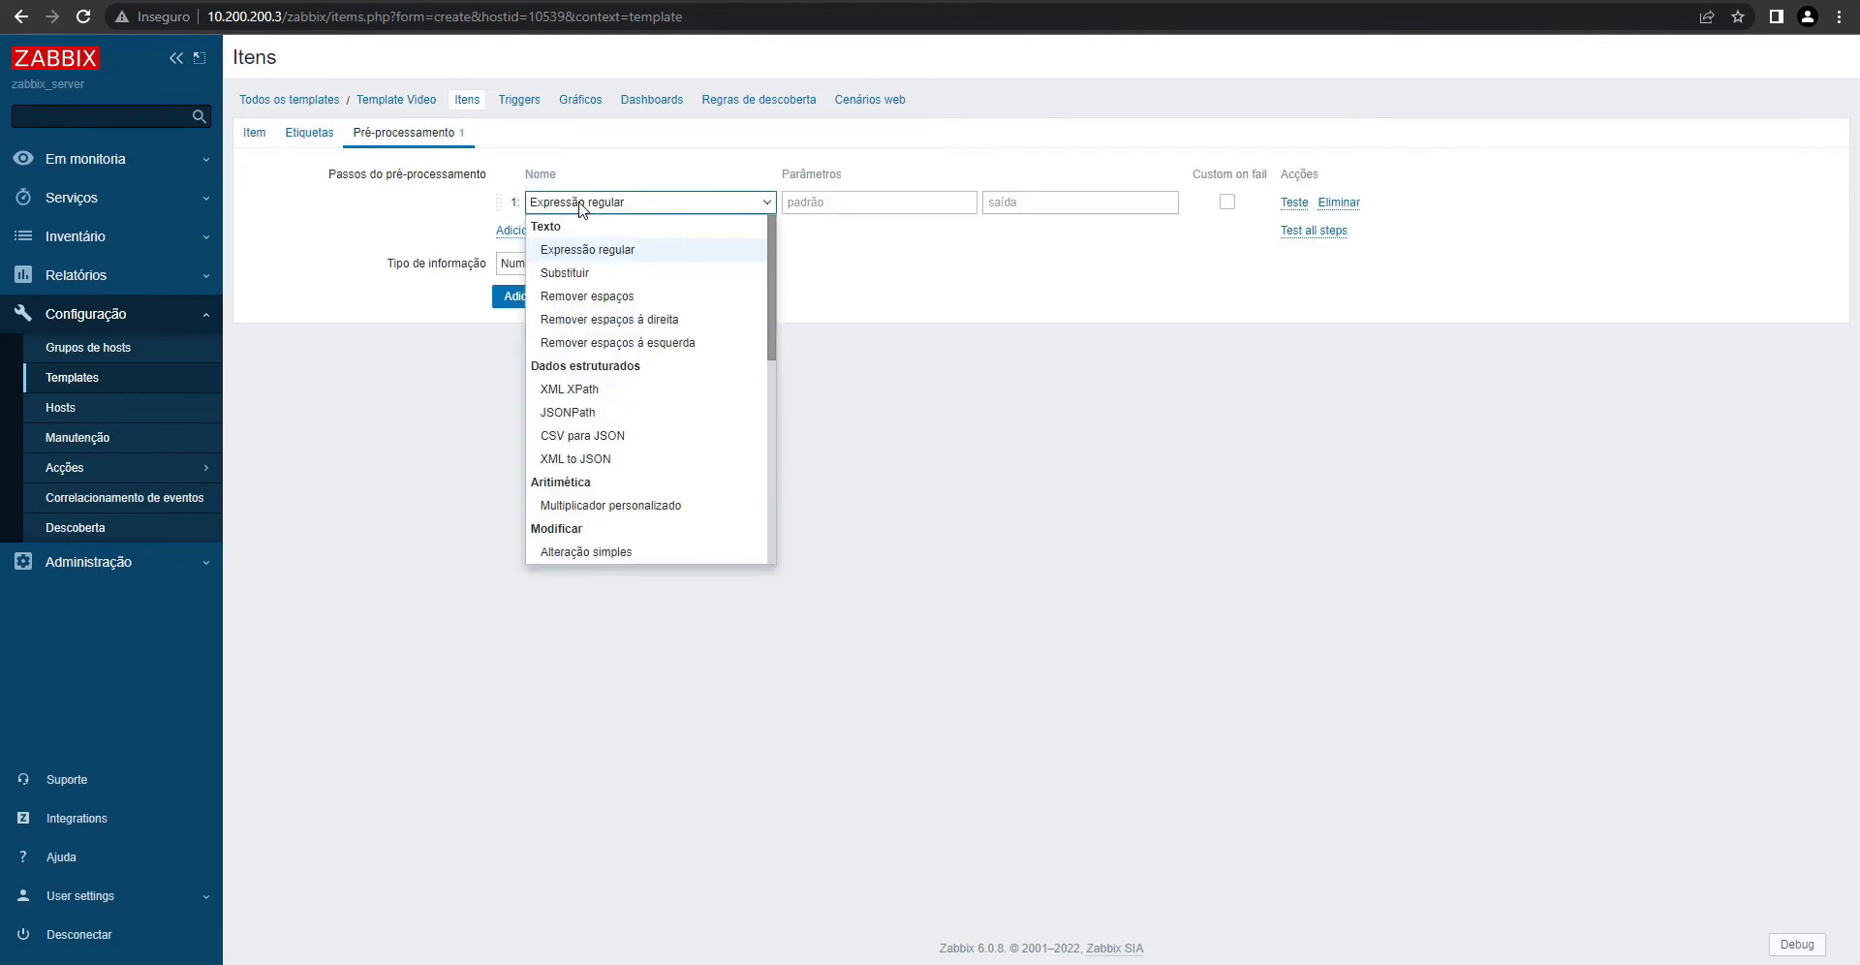
pyautogui.click(660, 505)
pyautogui.click(805, 202)
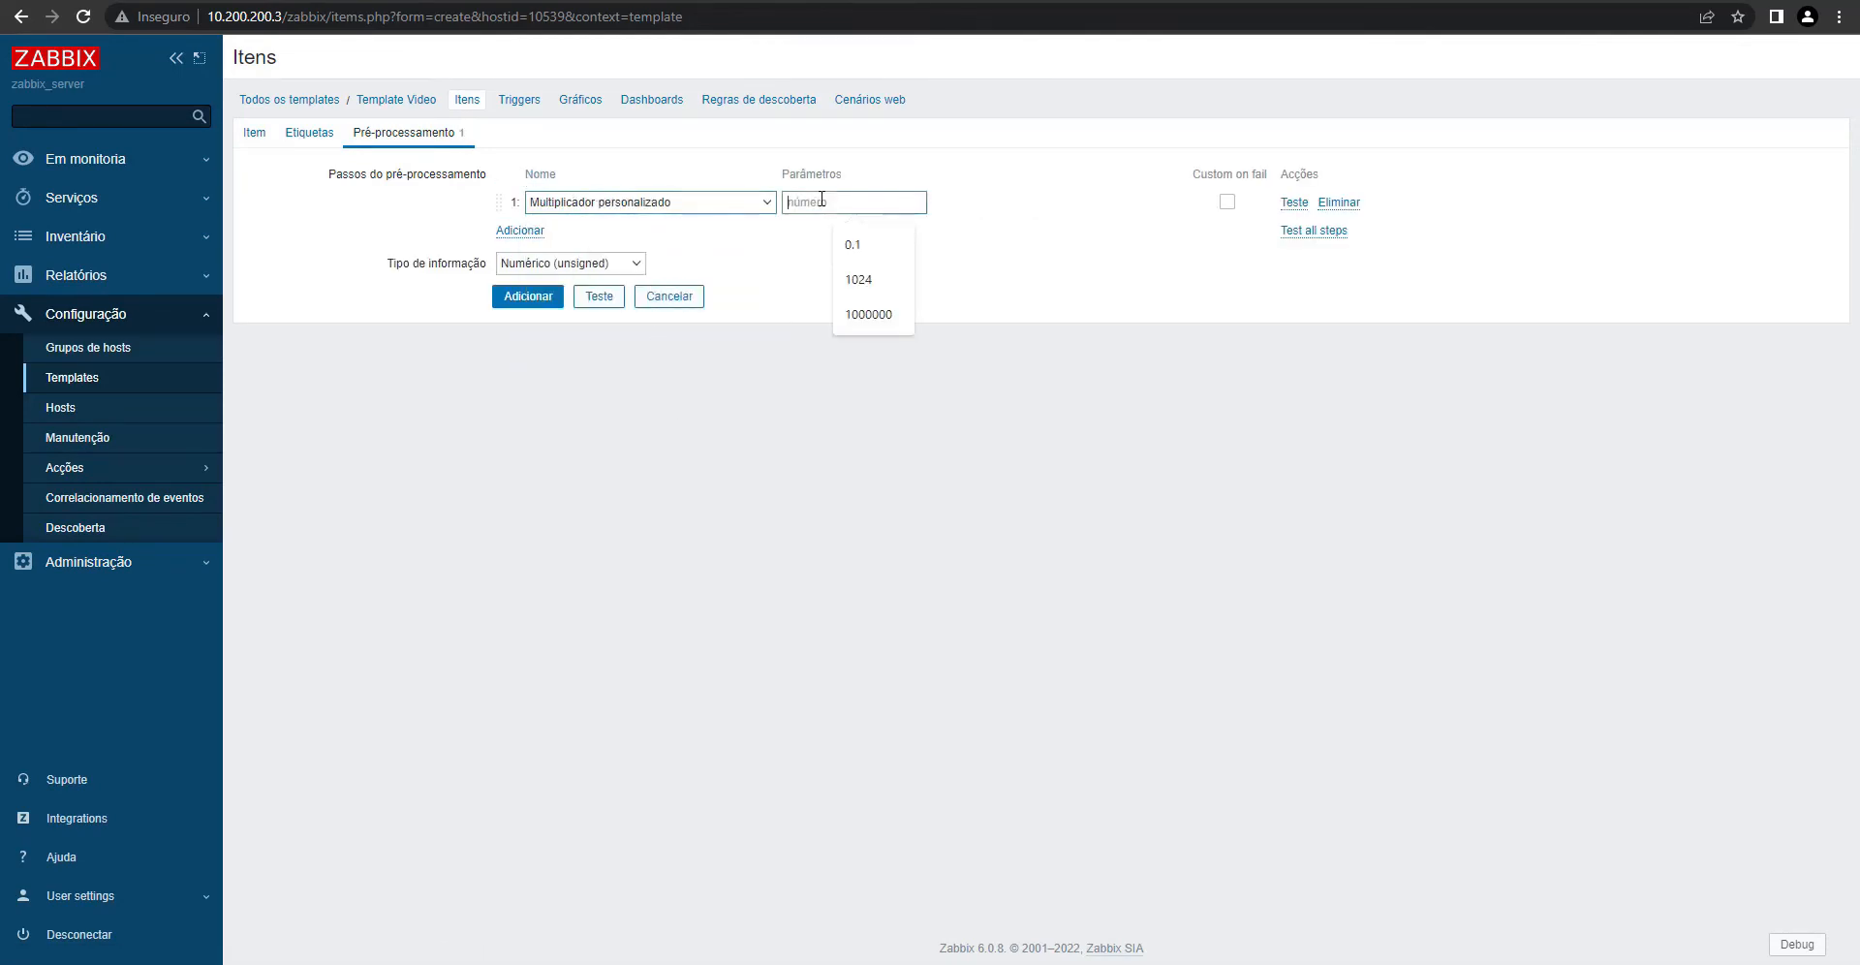
pyautogui.click(851, 242)
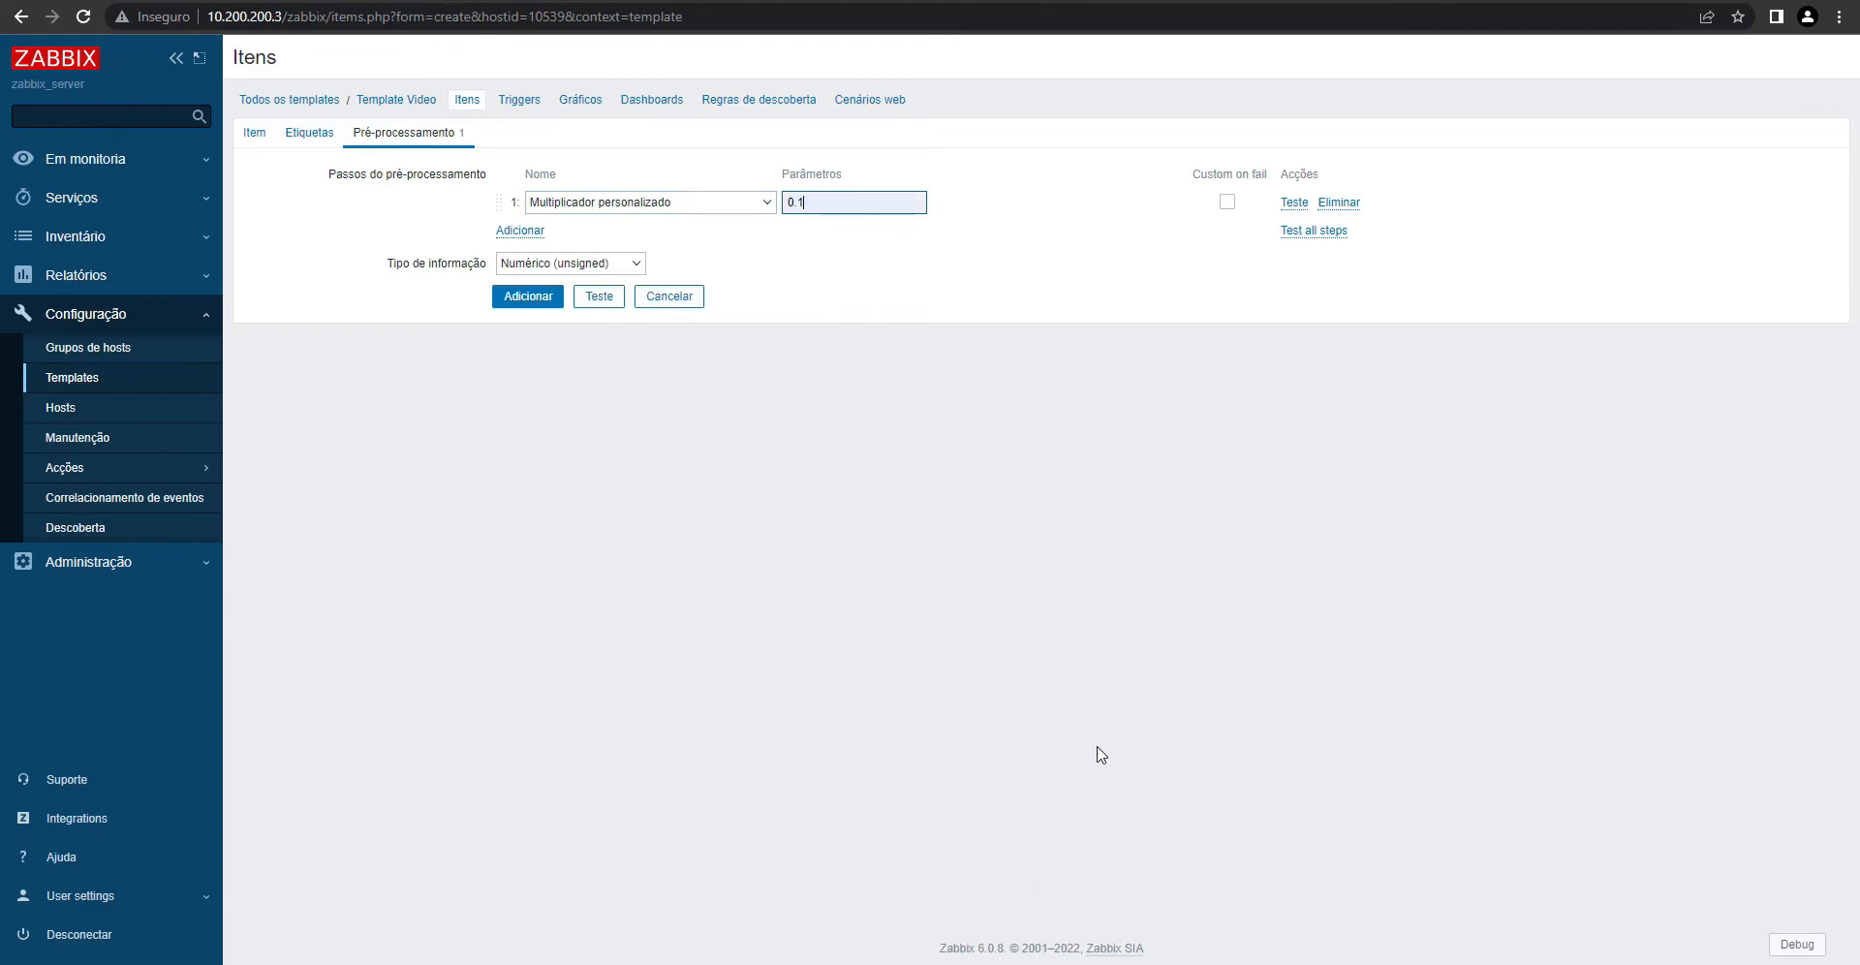
# - Verify in the calculator that 239 × 0.1 gives 23.9, matching the router's health voltage
pyautogui.press('XF86Calculator')
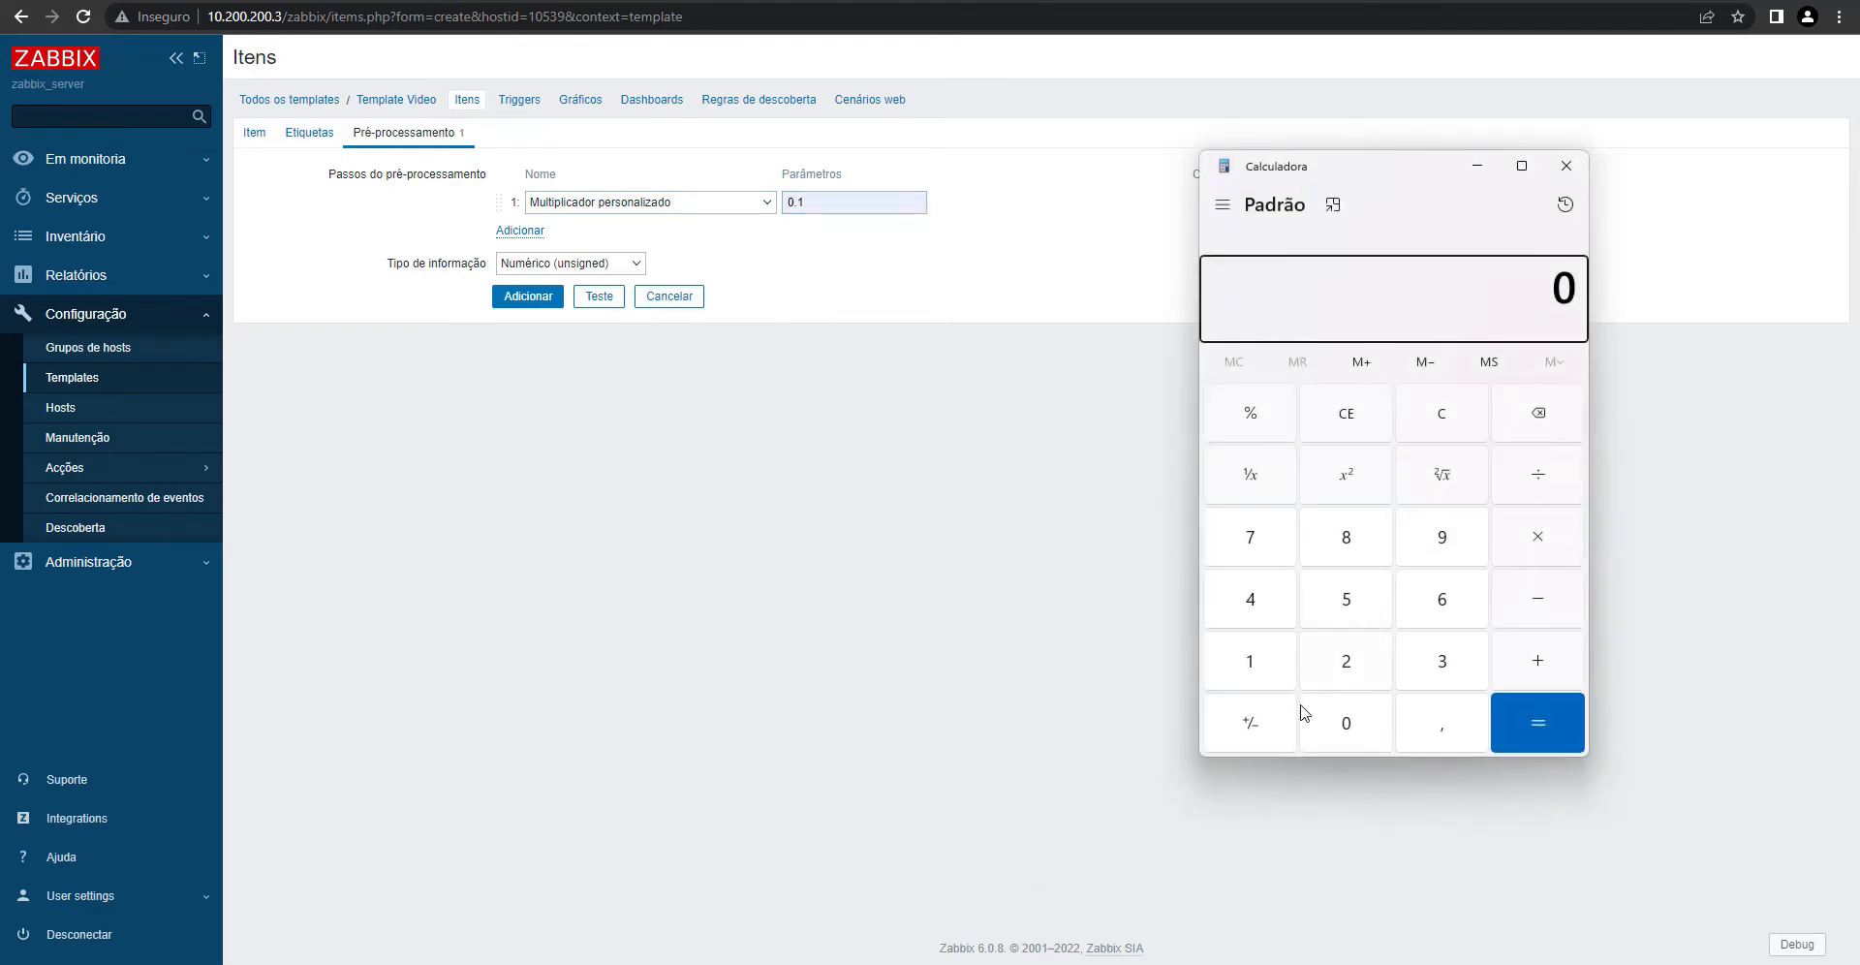
pyautogui.click(1346, 663)
pyautogui.click(1444, 657)
pyautogui.click(1443, 540)
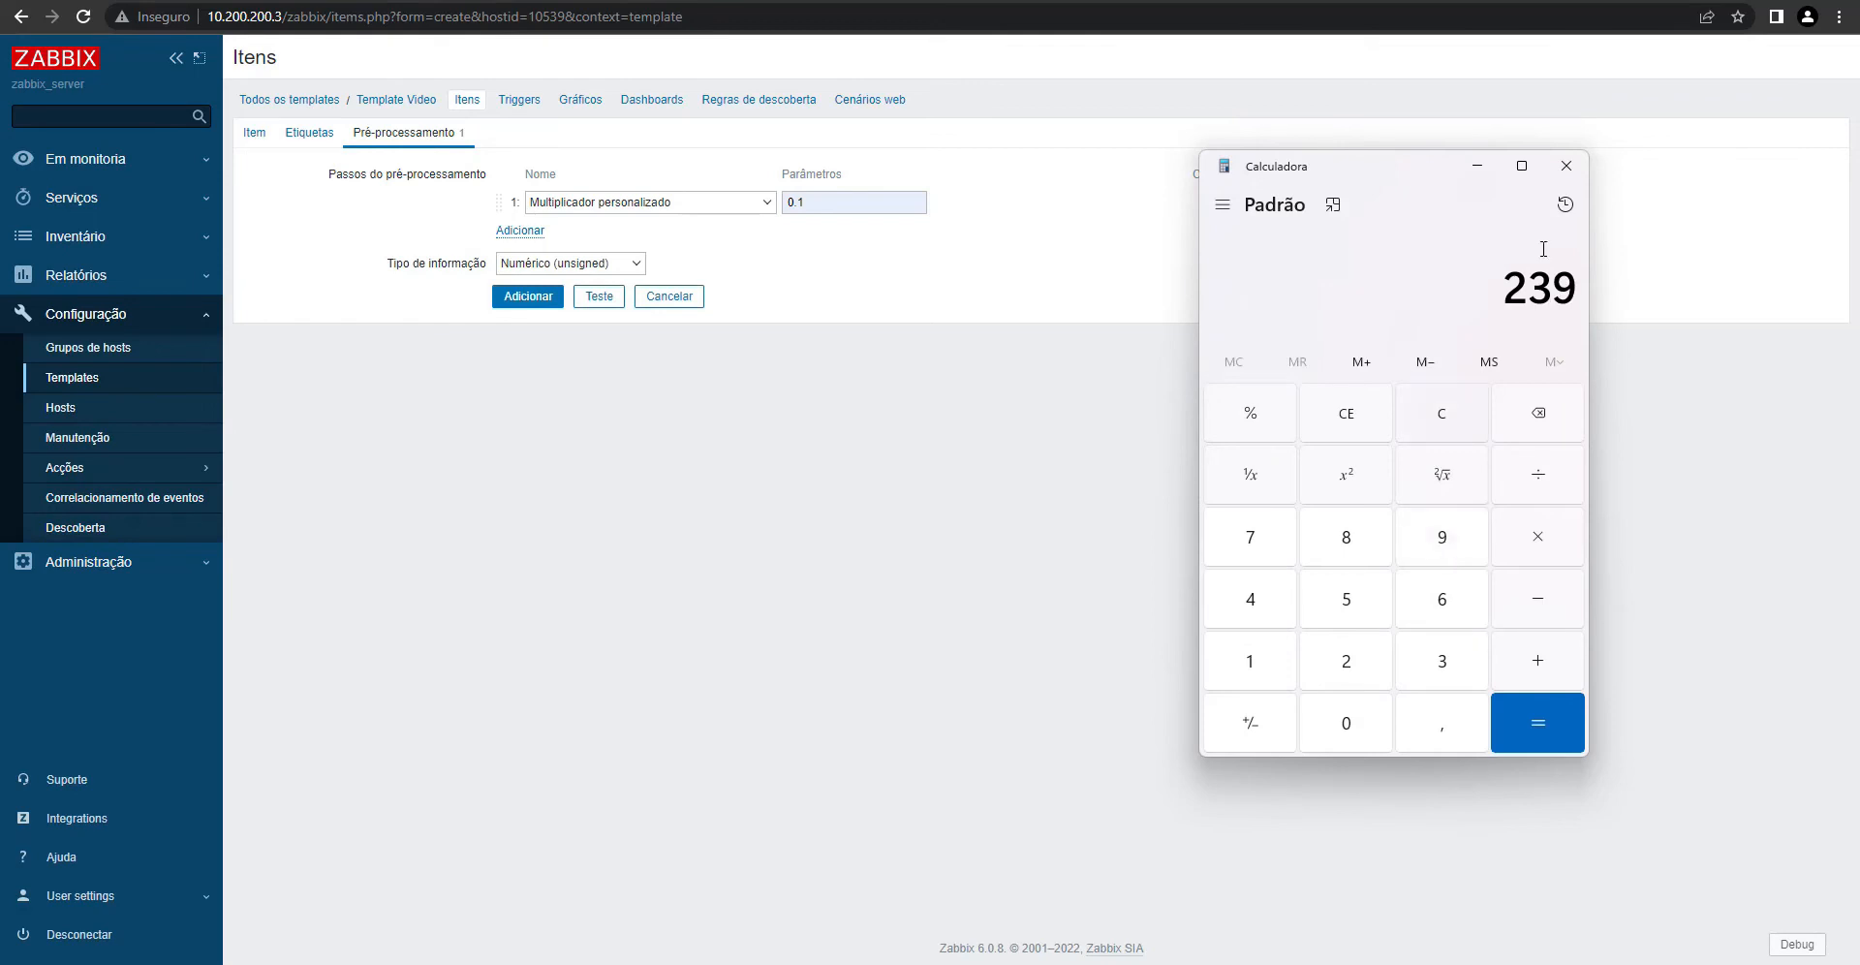
pyautogui.click(1557, 545)
pyautogui.click(1352, 728)
pyautogui.click(1436, 734)
pyautogui.click(1257, 669)
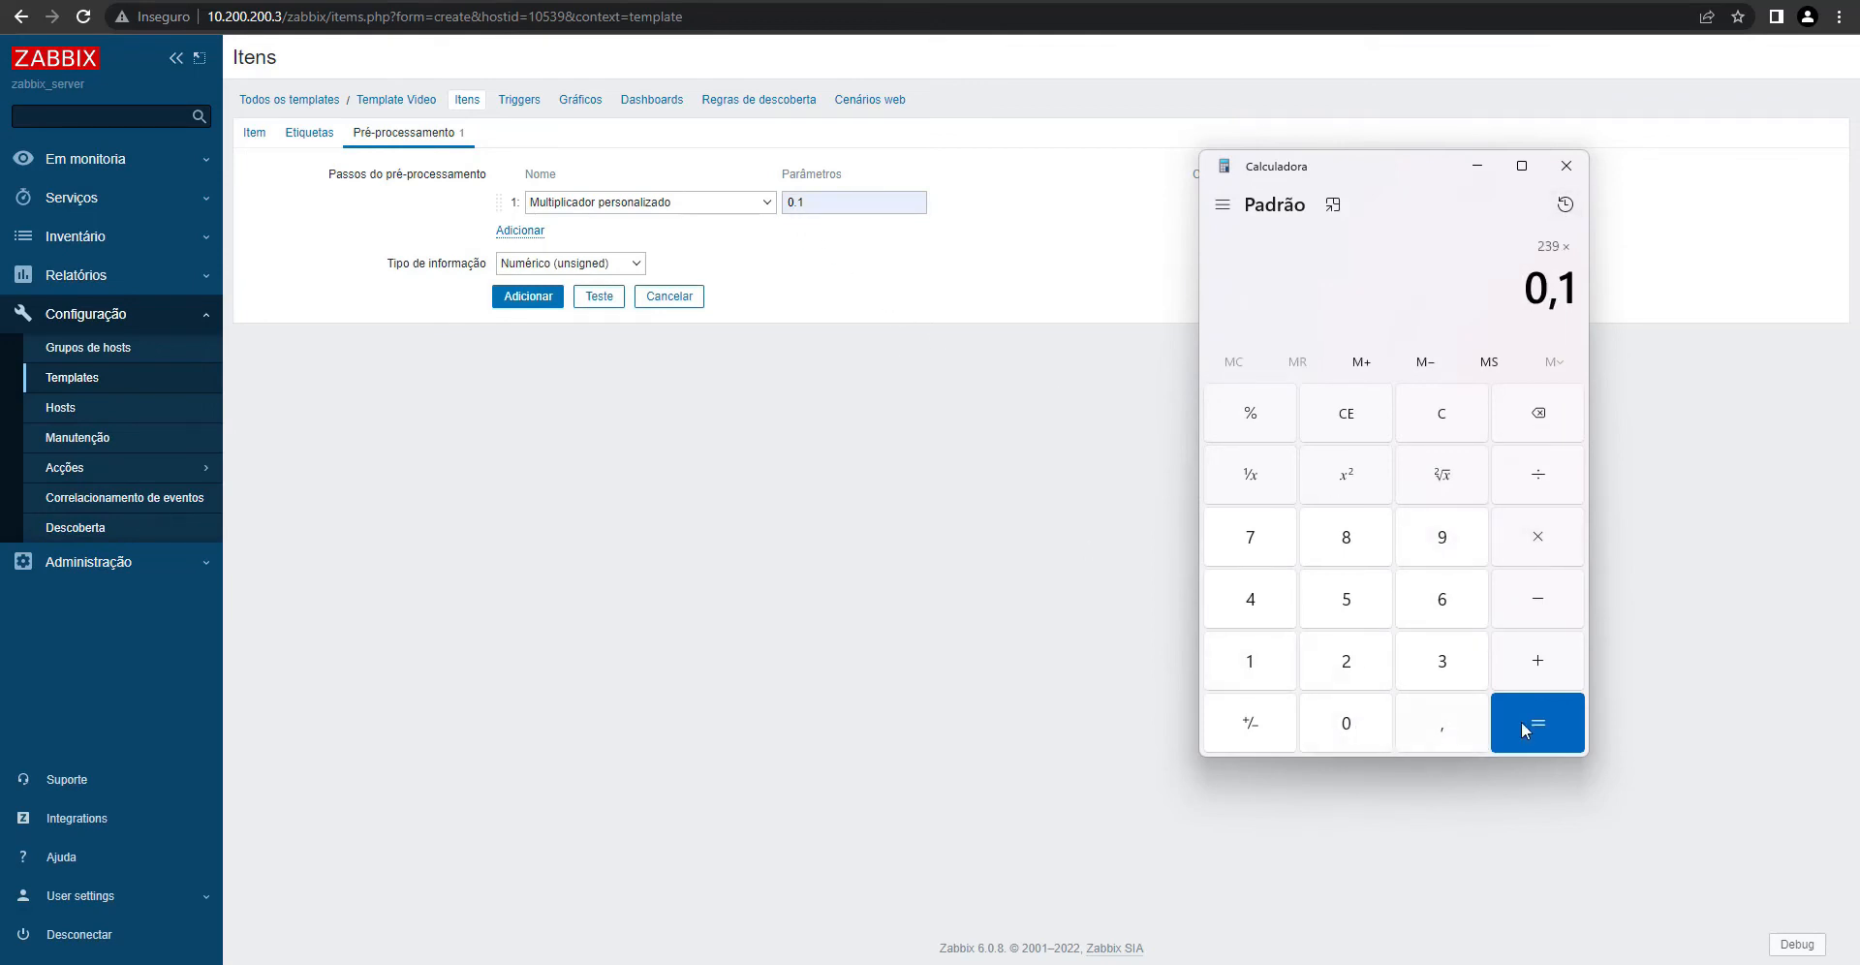
pyautogui.click(1546, 744)
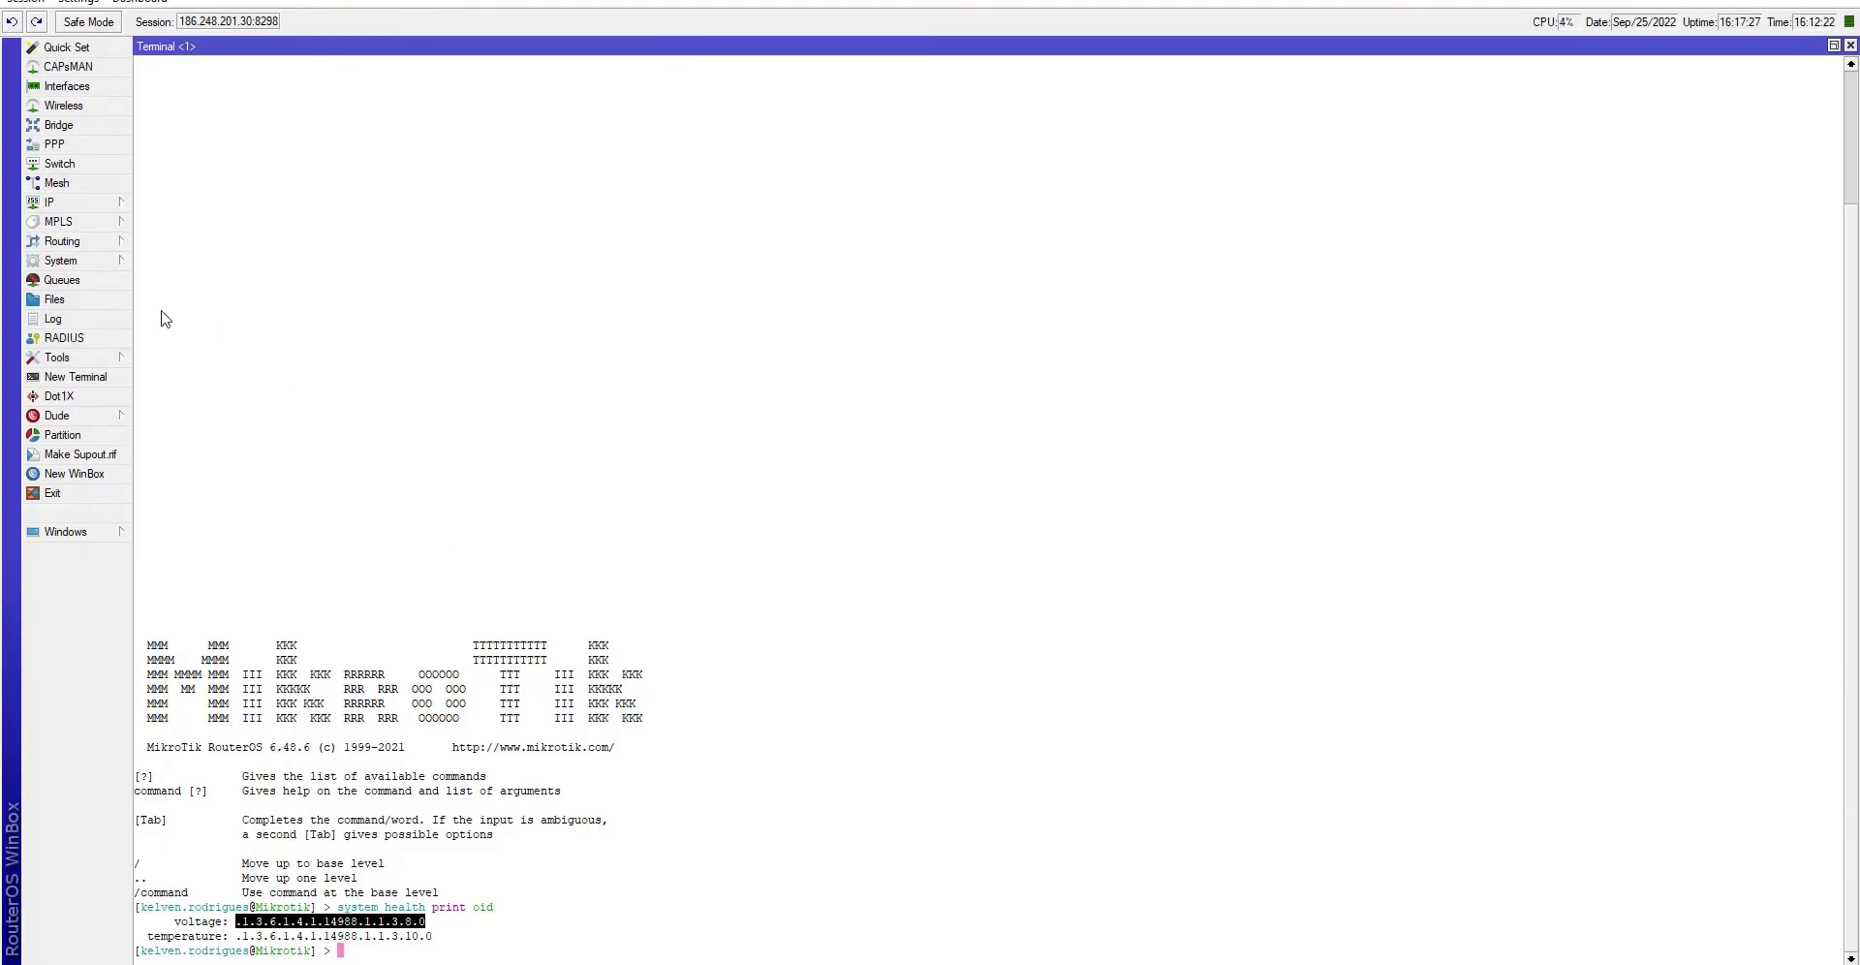
pyautogui.click(105, 261)
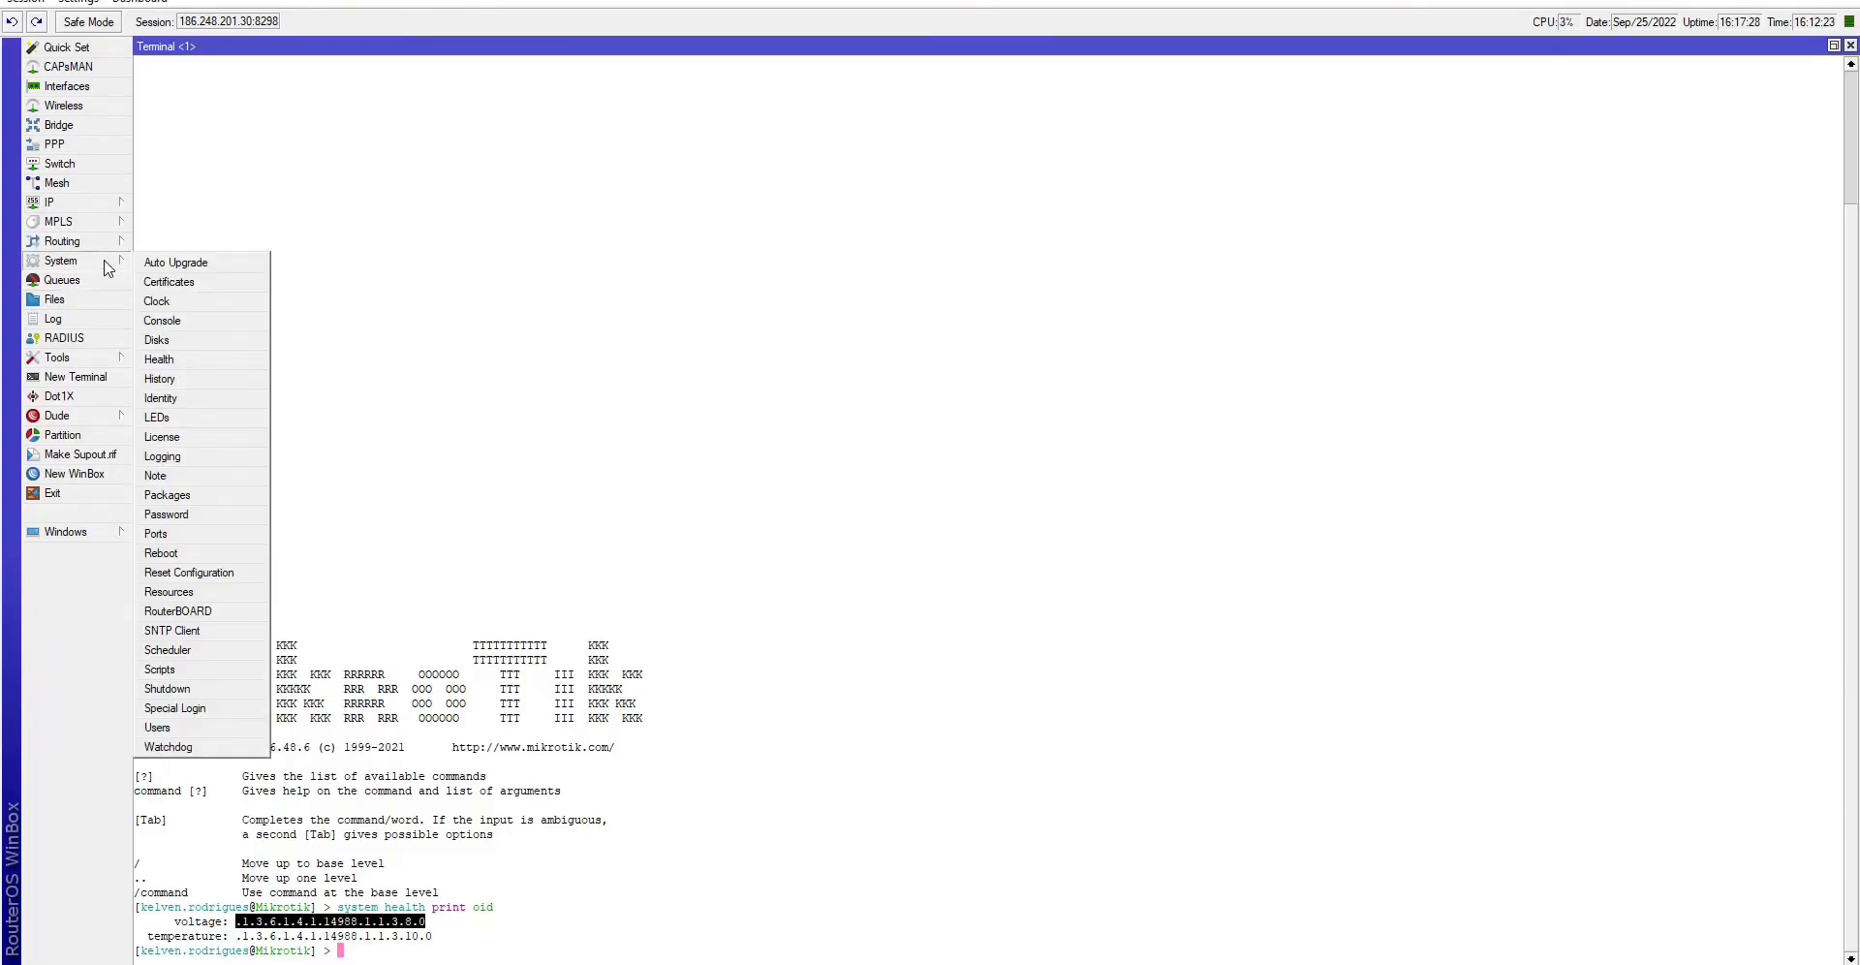
pyautogui.click(169, 363)
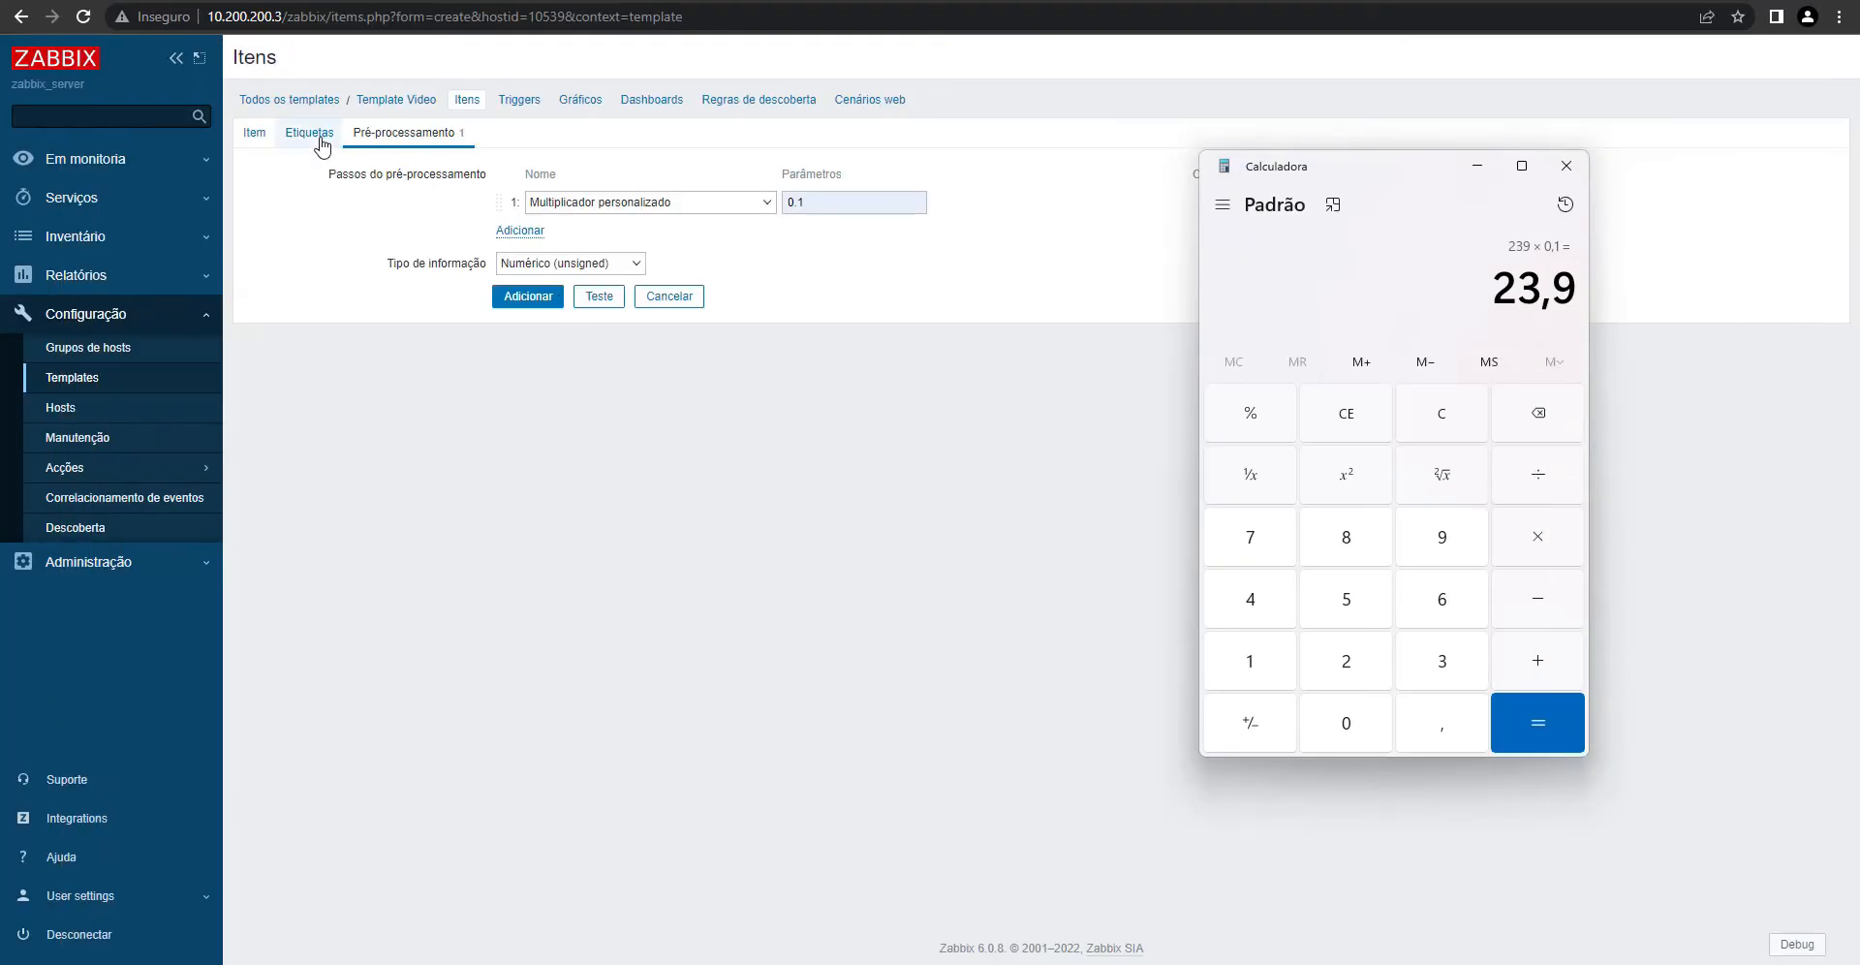
# - Add tag System with value Voltagem and save the item
pyautogui.click(321, 140)
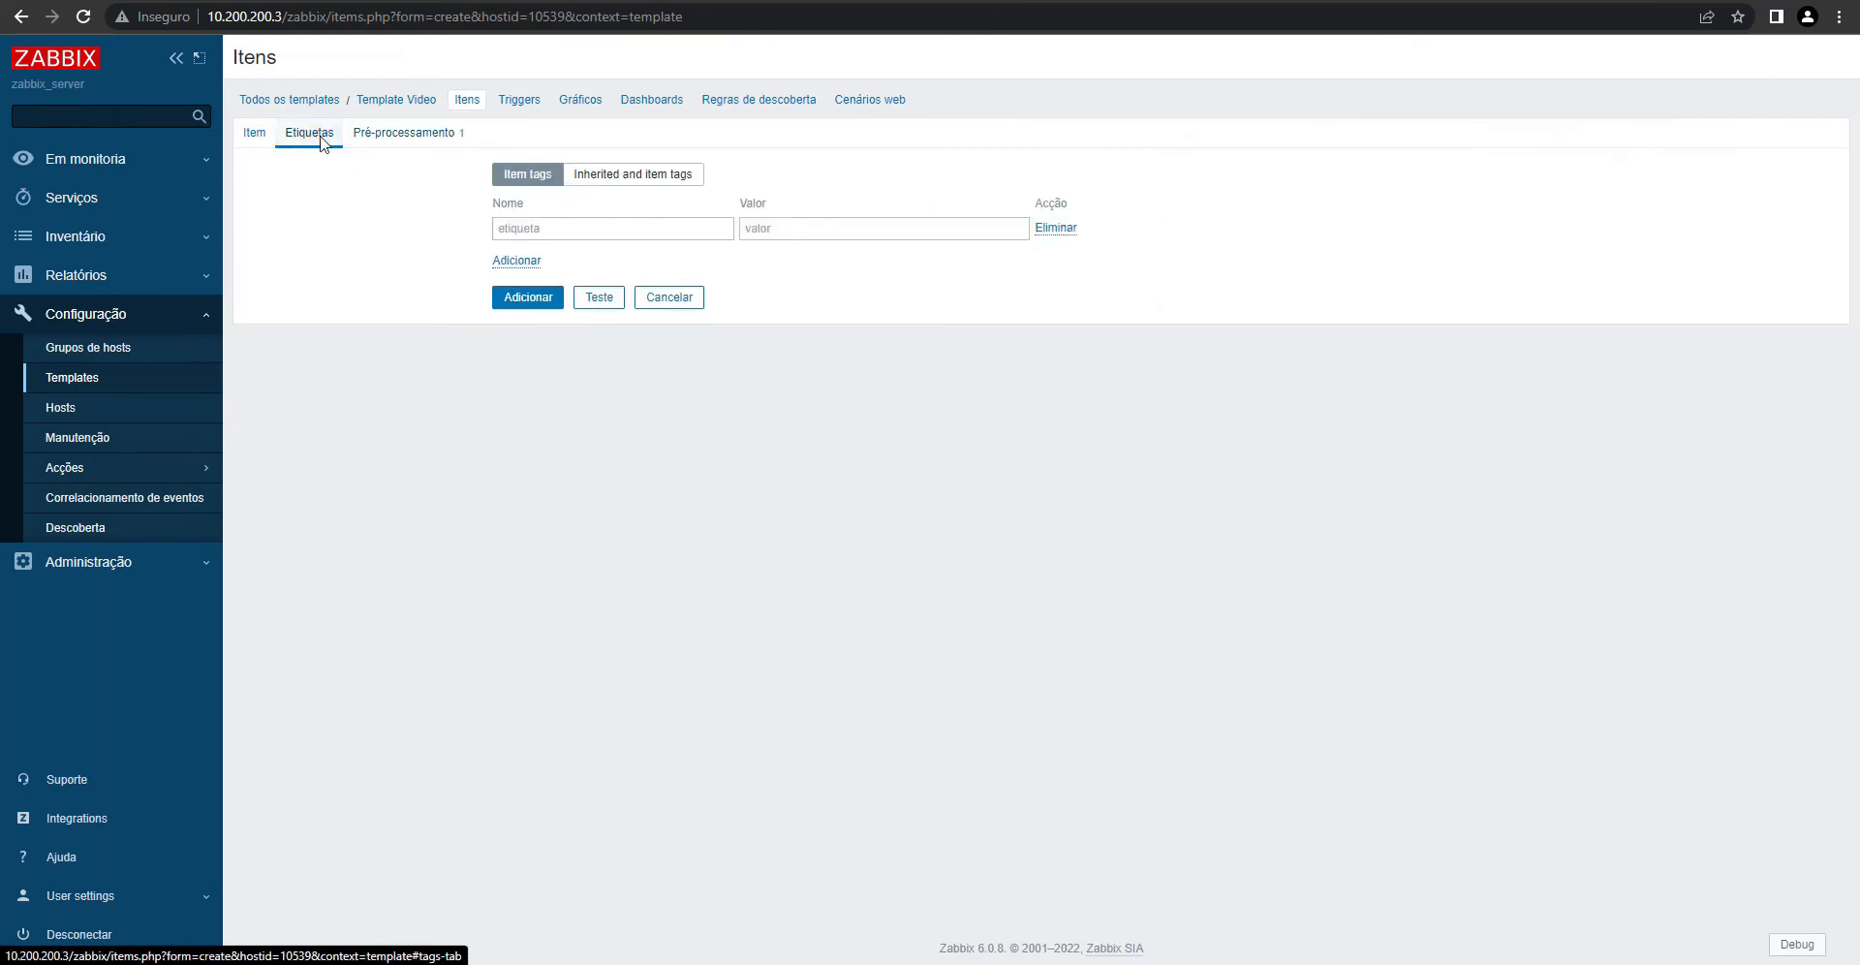
pyautogui.click(533, 228)
pyautogui.write('S')
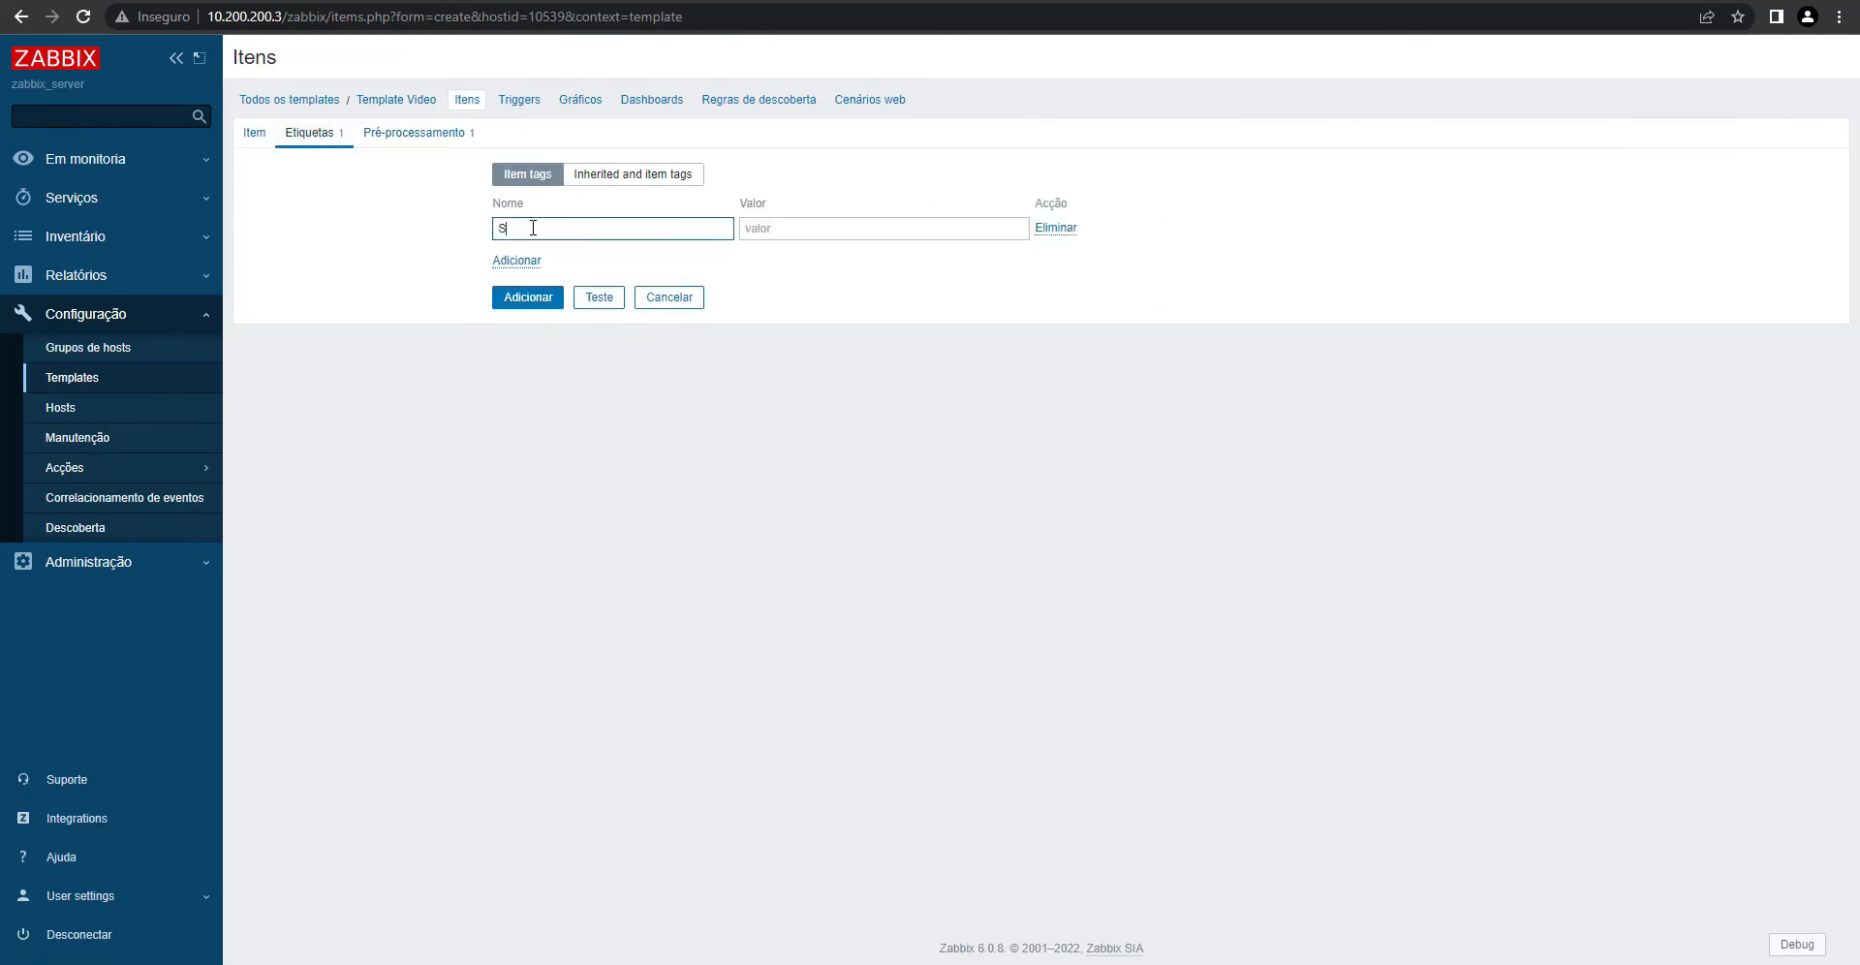
pyautogui.write('istem')
pyautogui.doubleClick(533, 228)
pyautogui.write('System')
pyautogui.press('Tab')
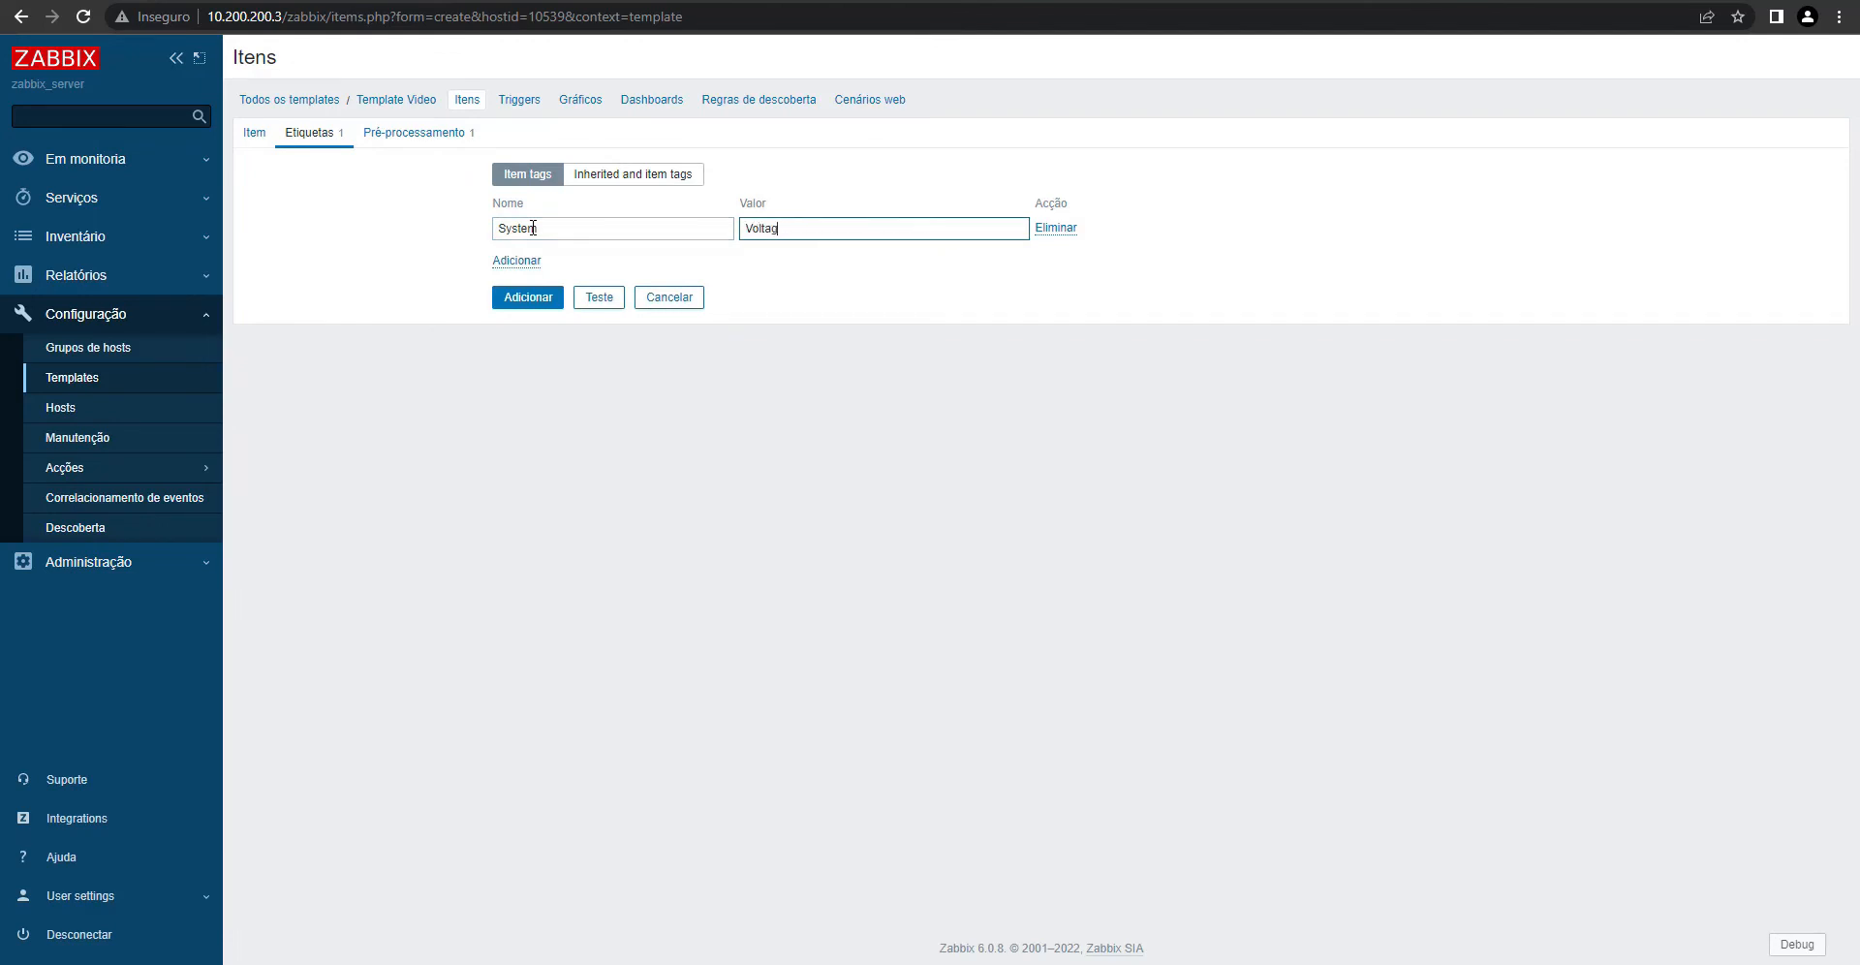
pyautogui.click(253, 133)
pyautogui.click(61, 408)
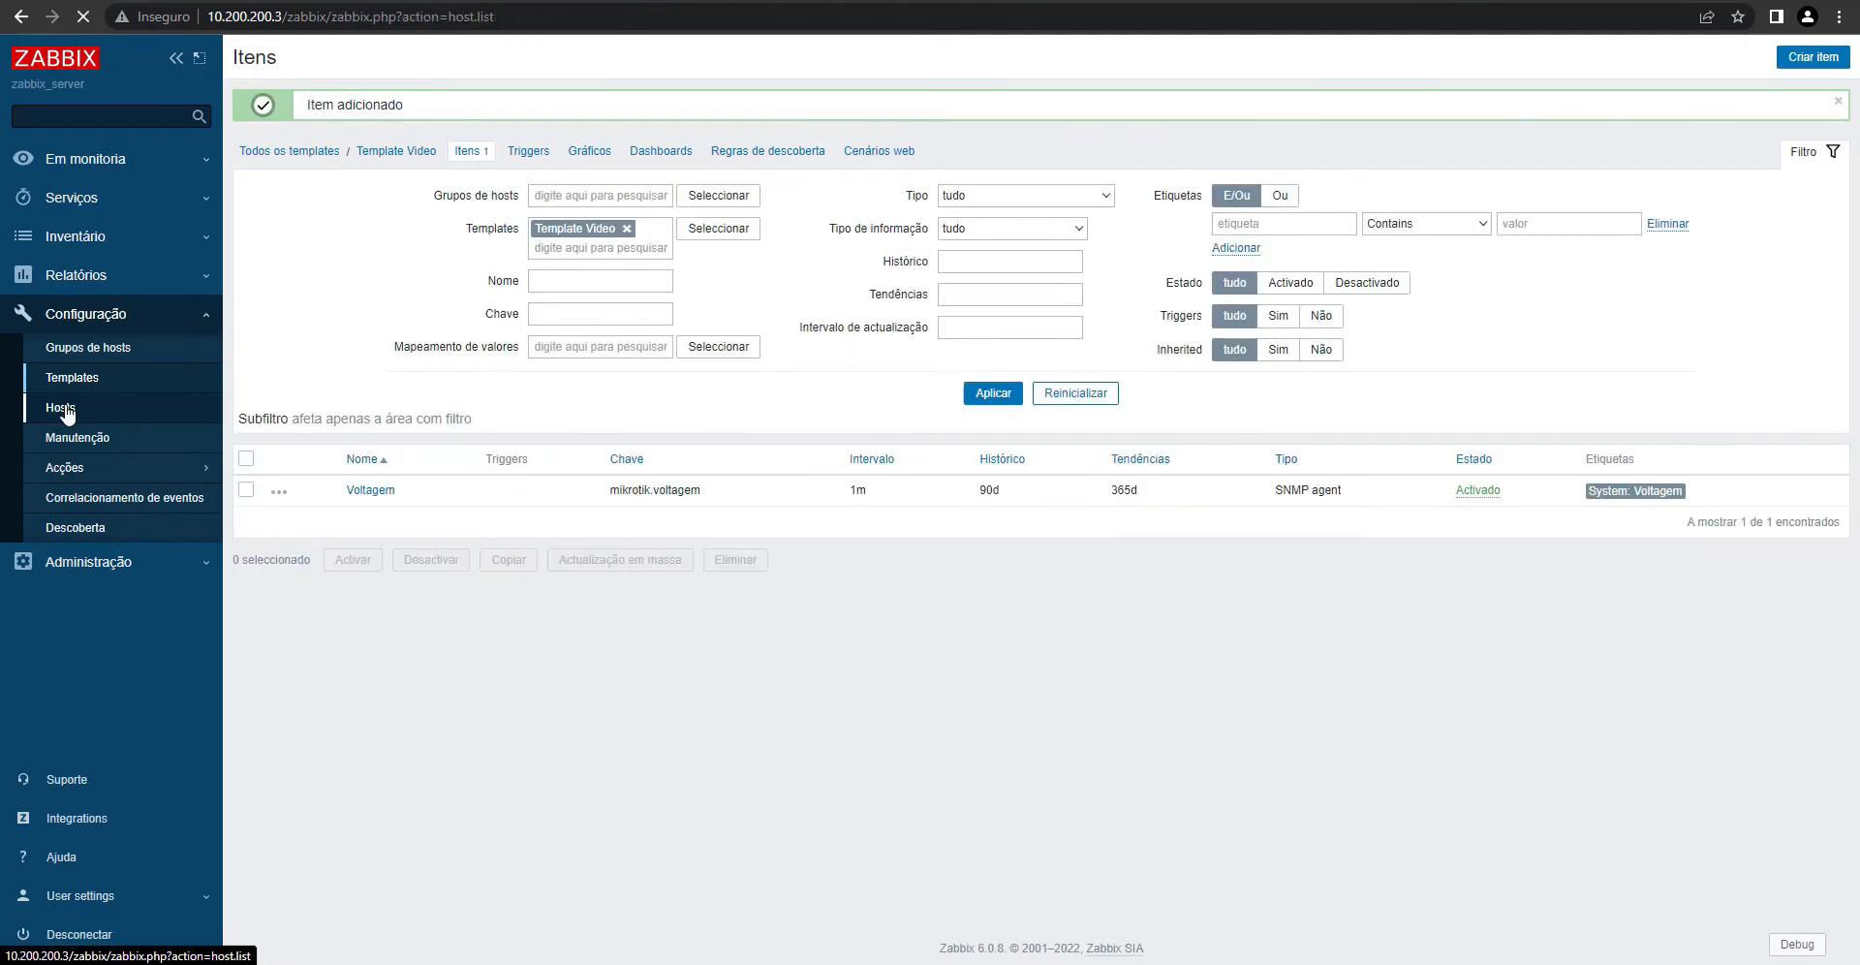
# - Run Execute now on RB Mikrotik's Voltagem item, then on all its items
pyautogui.click(395, 430)
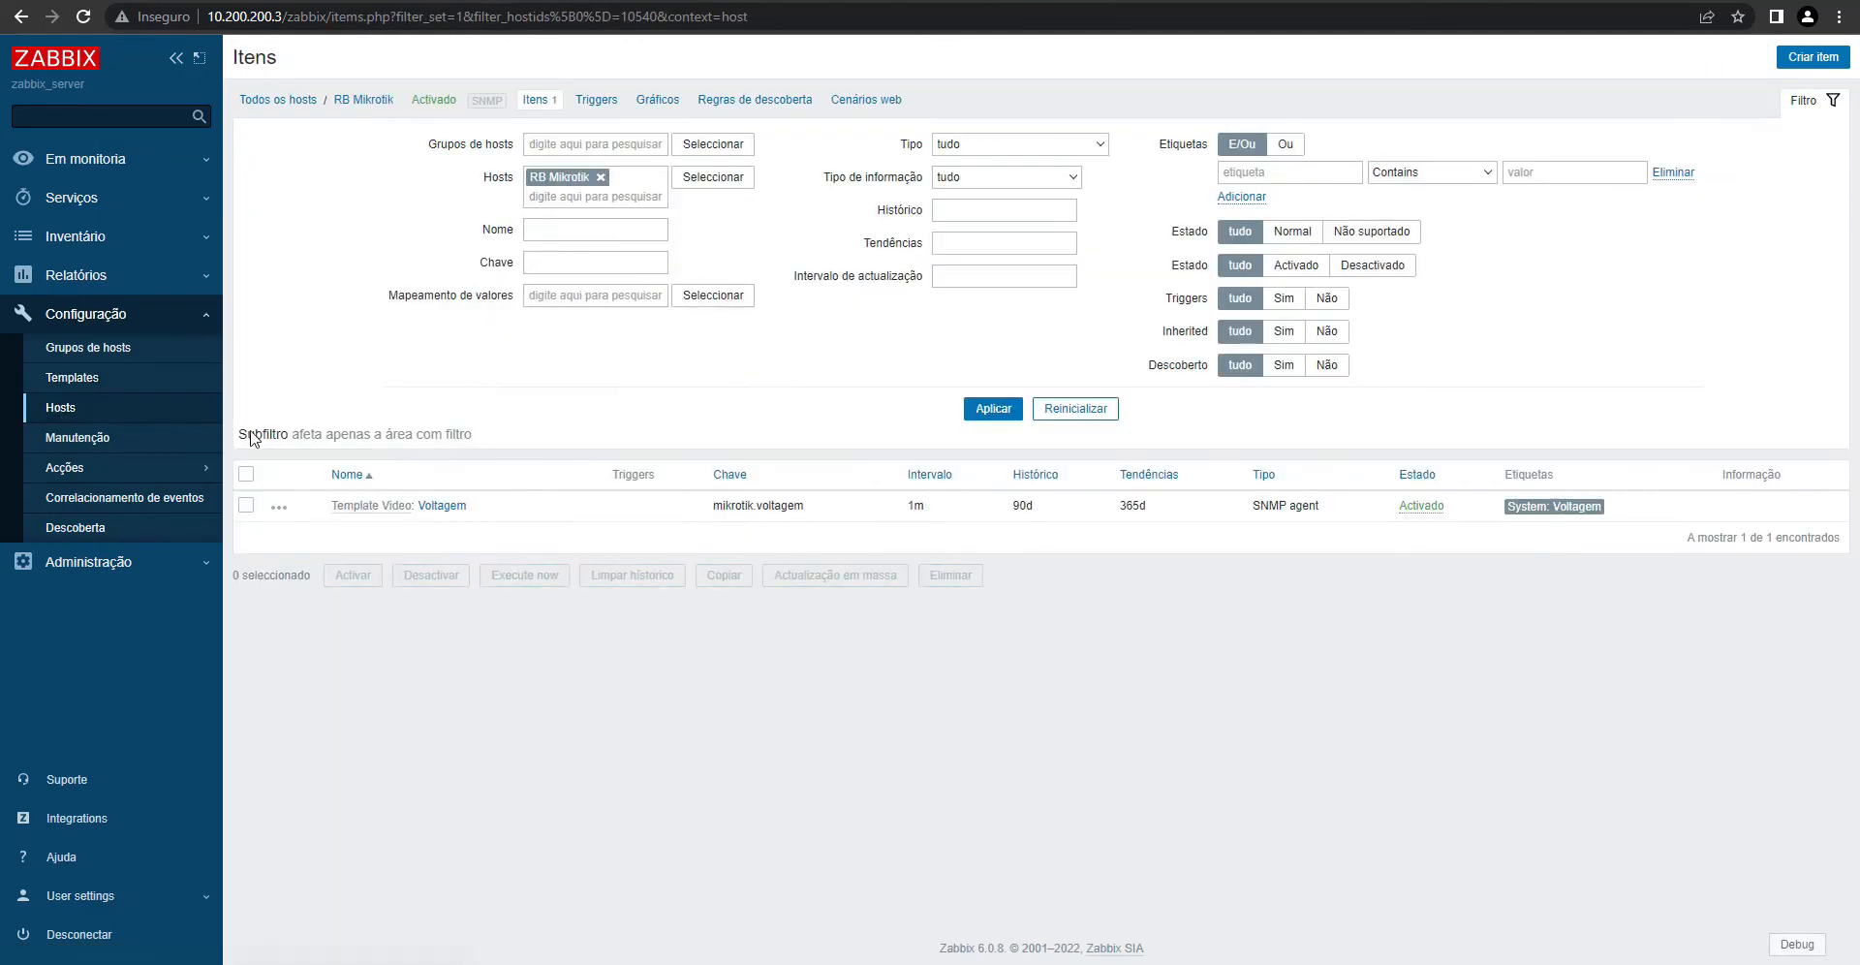
pyautogui.click(247, 474)
pyautogui.click(523, 578)
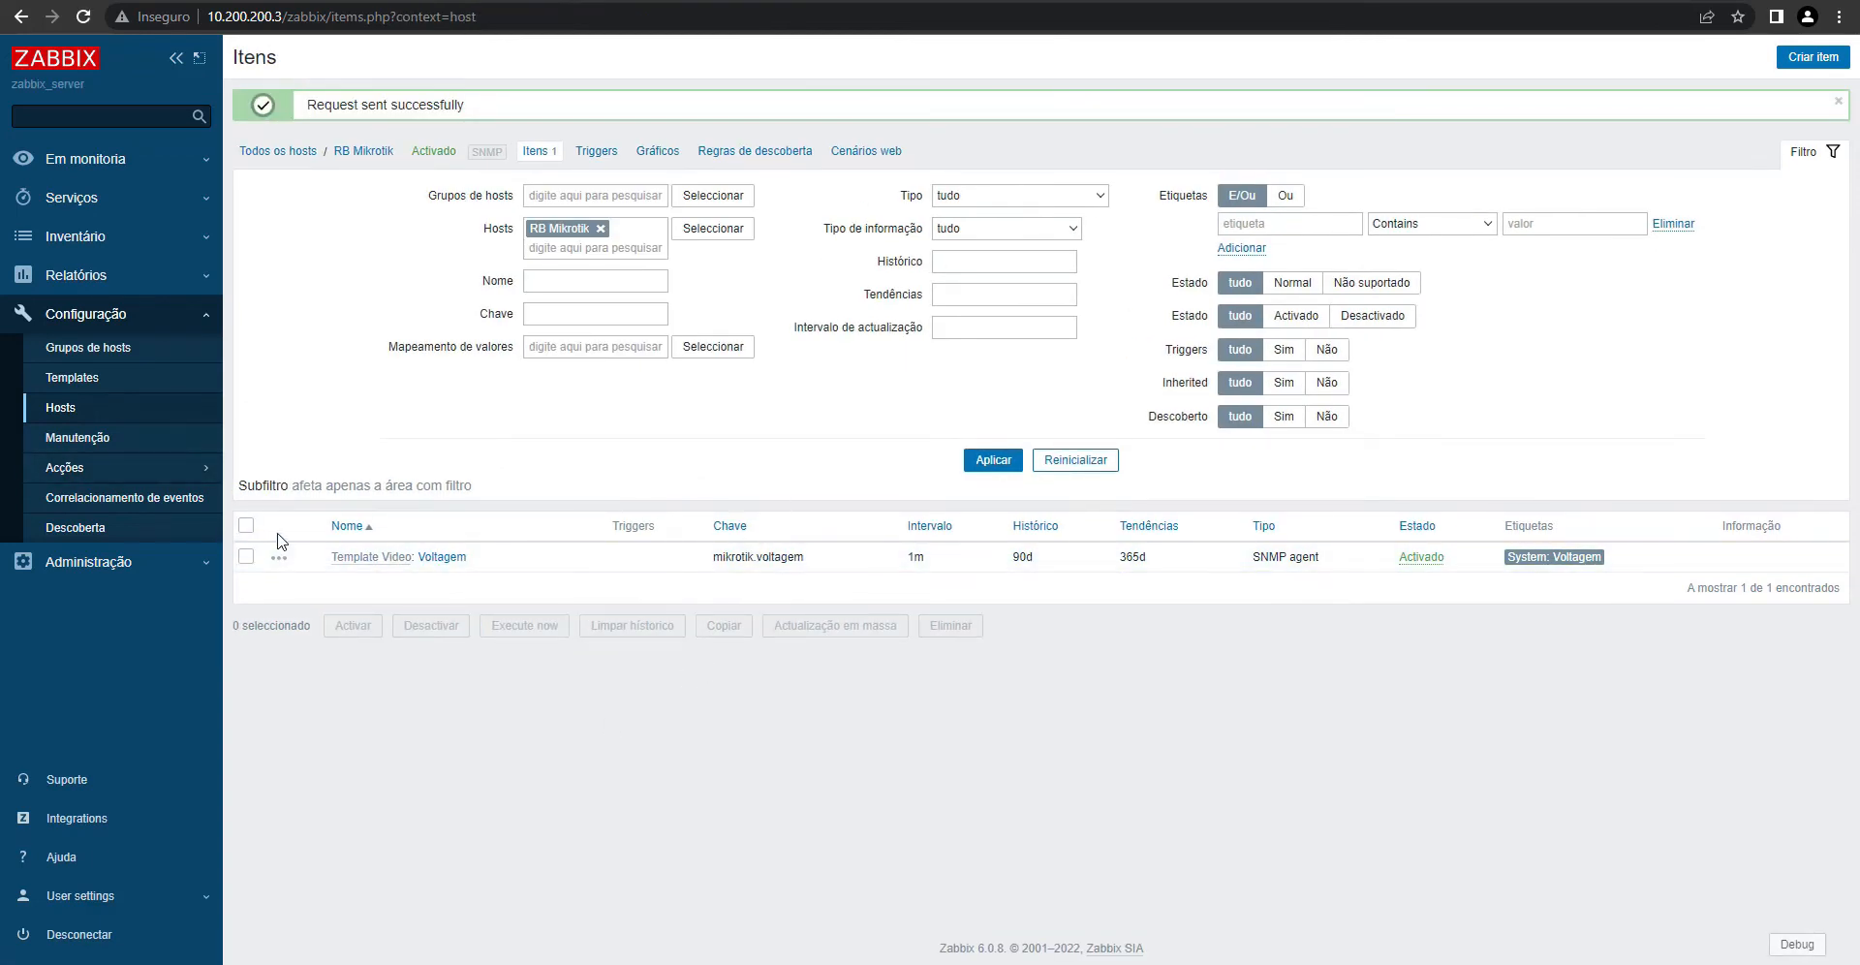
pyautogui.click(246, 525)
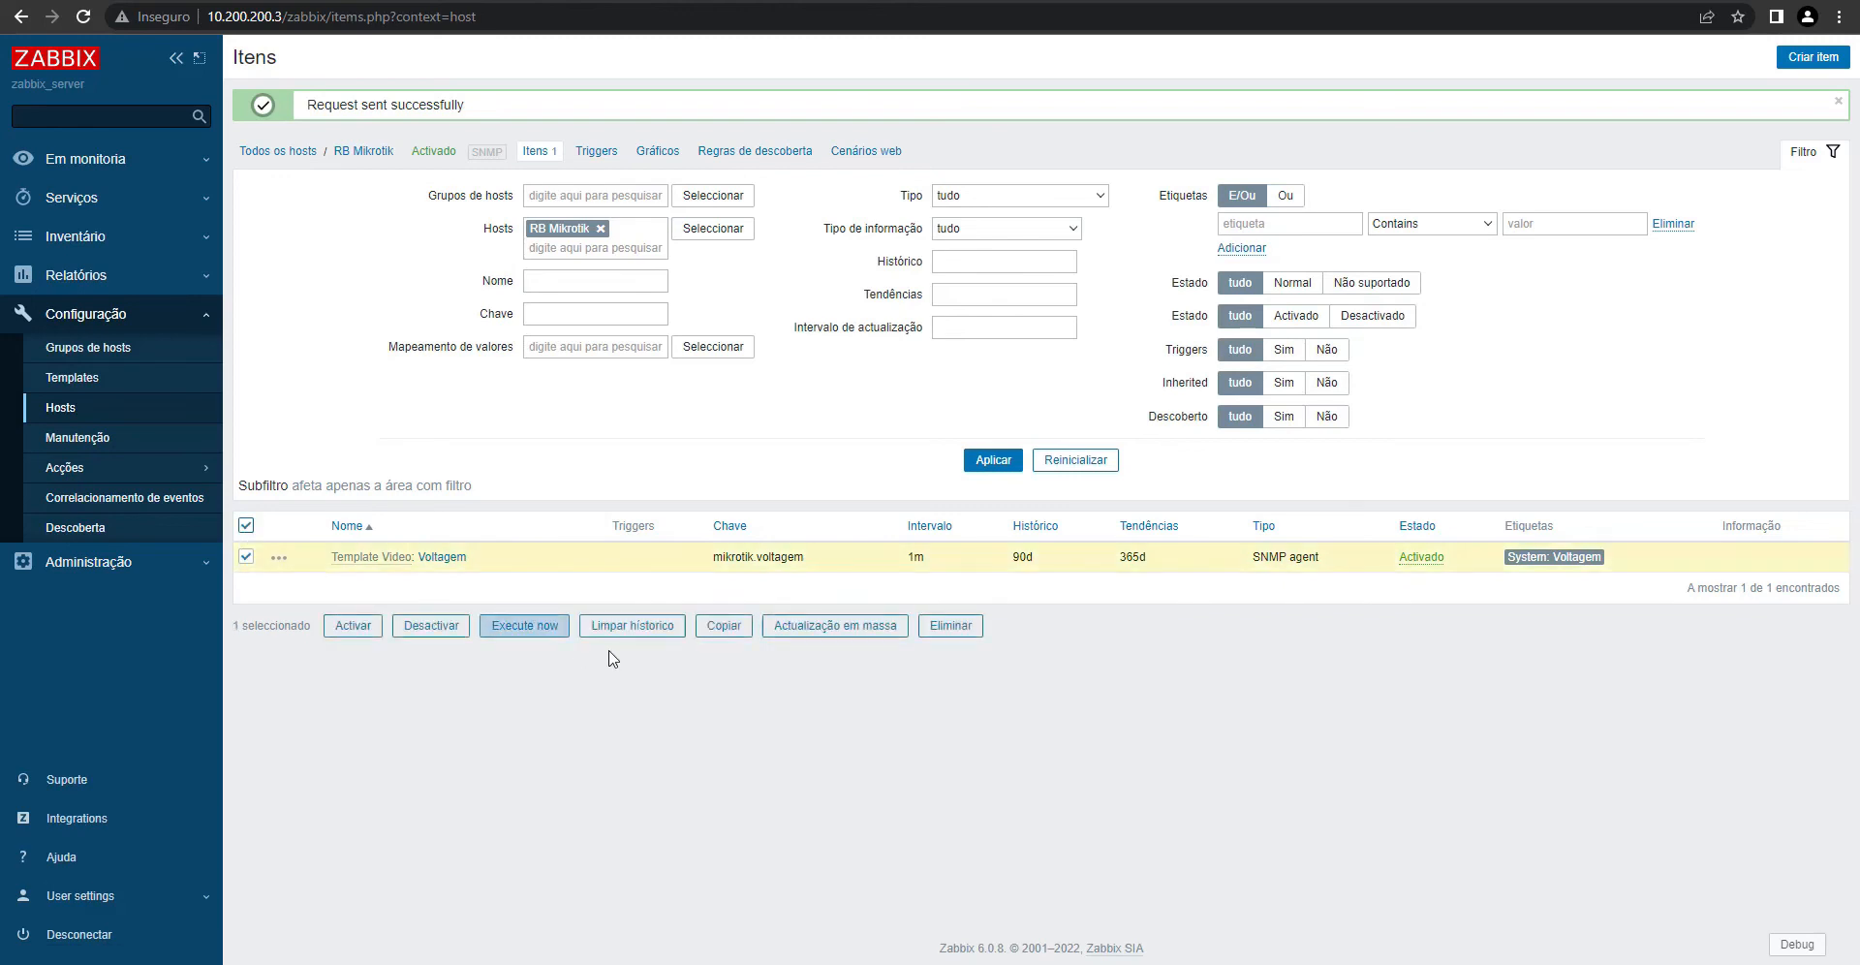
pyautogui.click(531, 630)
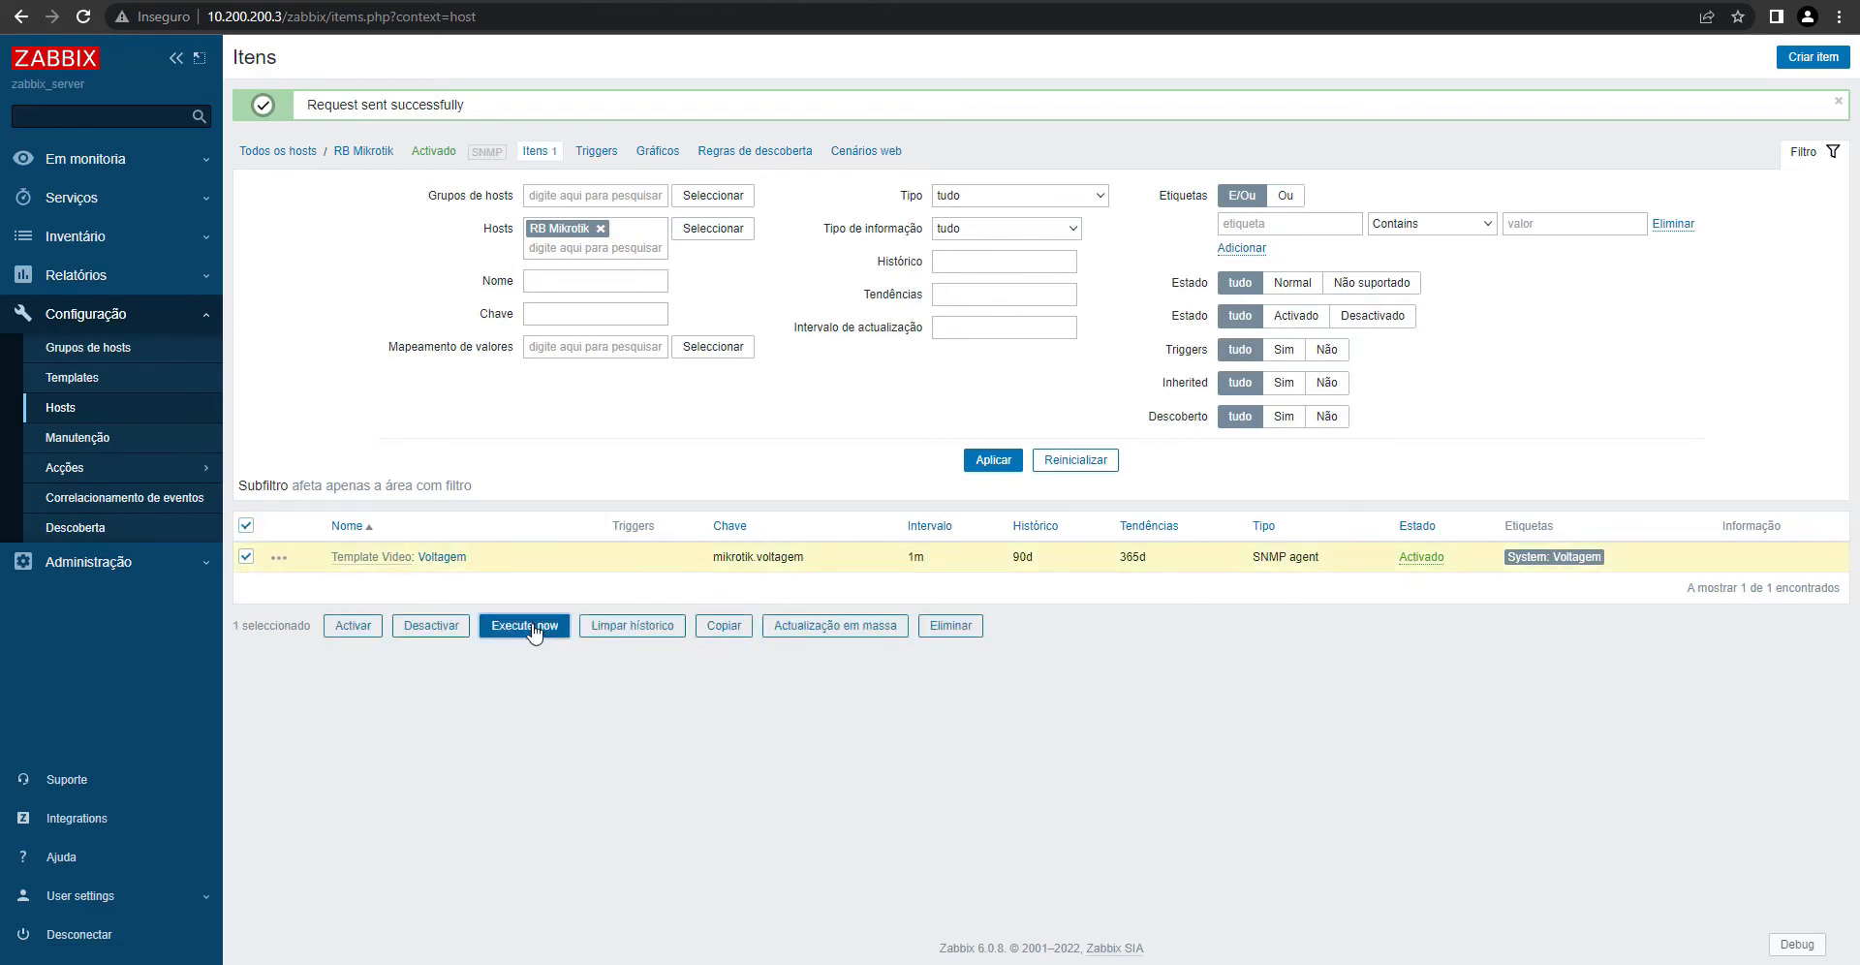
# - Test the Voltagem item, confirming it returns 23 after the multiplier preprocessing
pyautogui.click(443, 558)
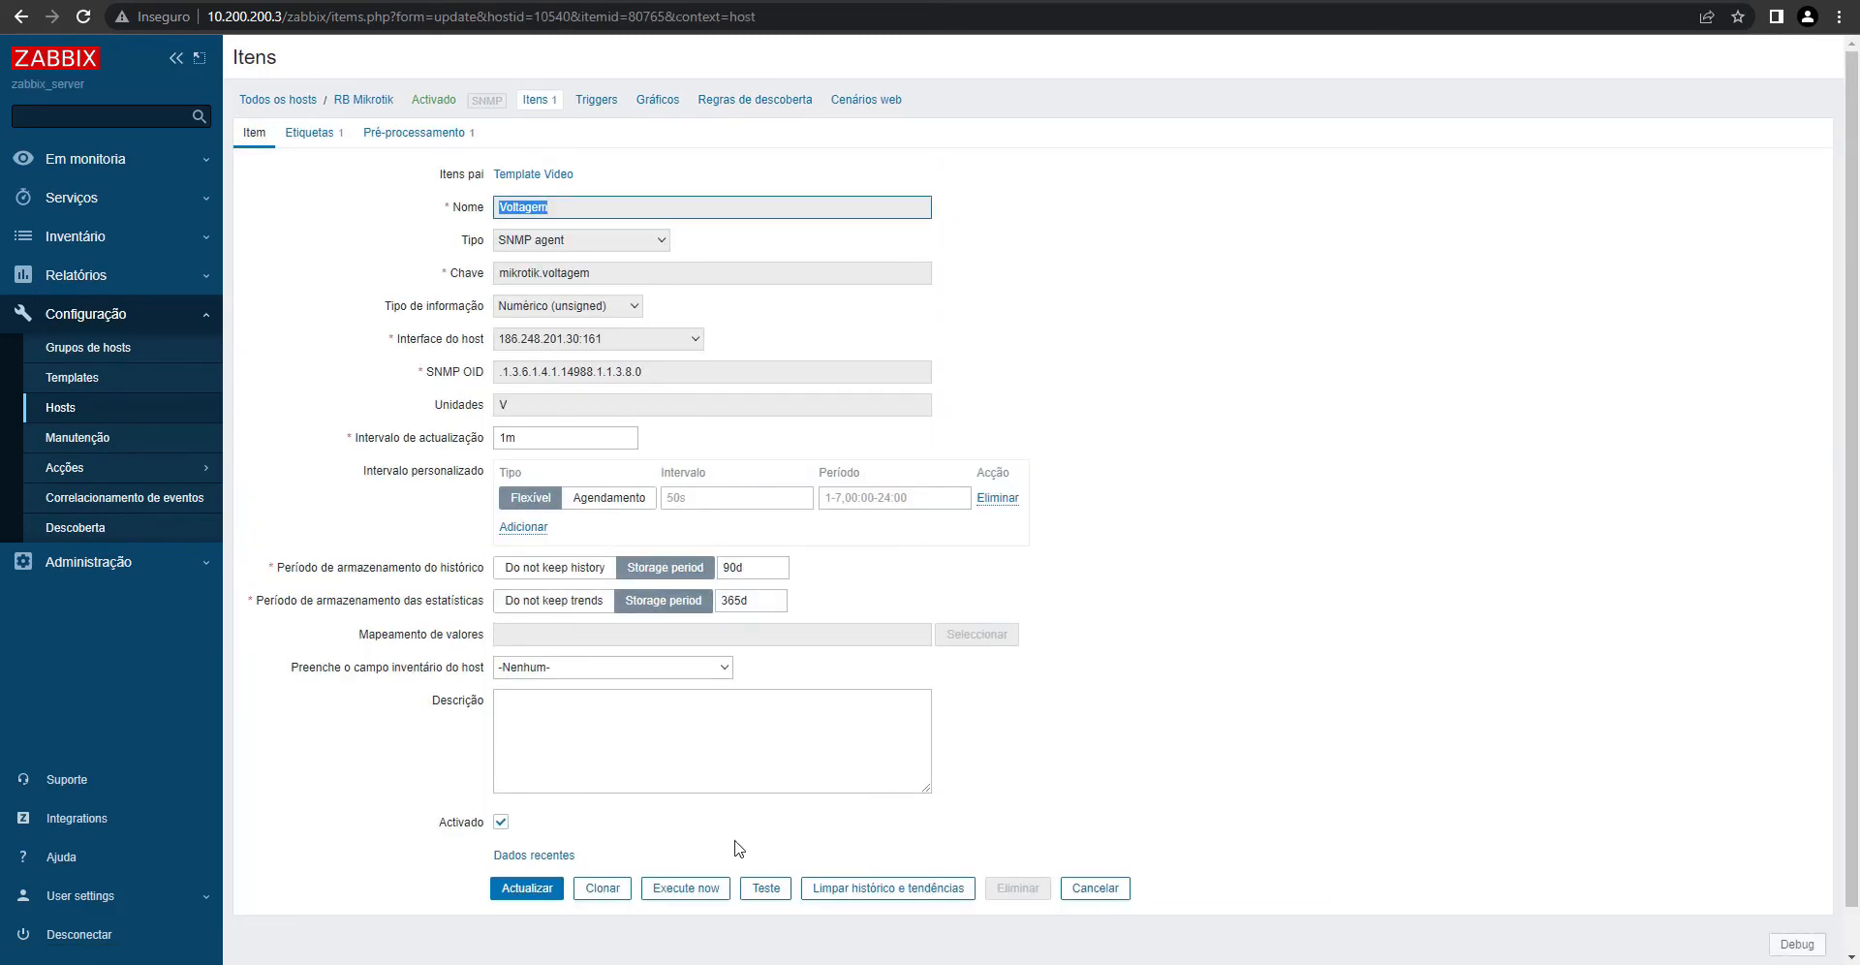
pyautogui.click(765, 891)
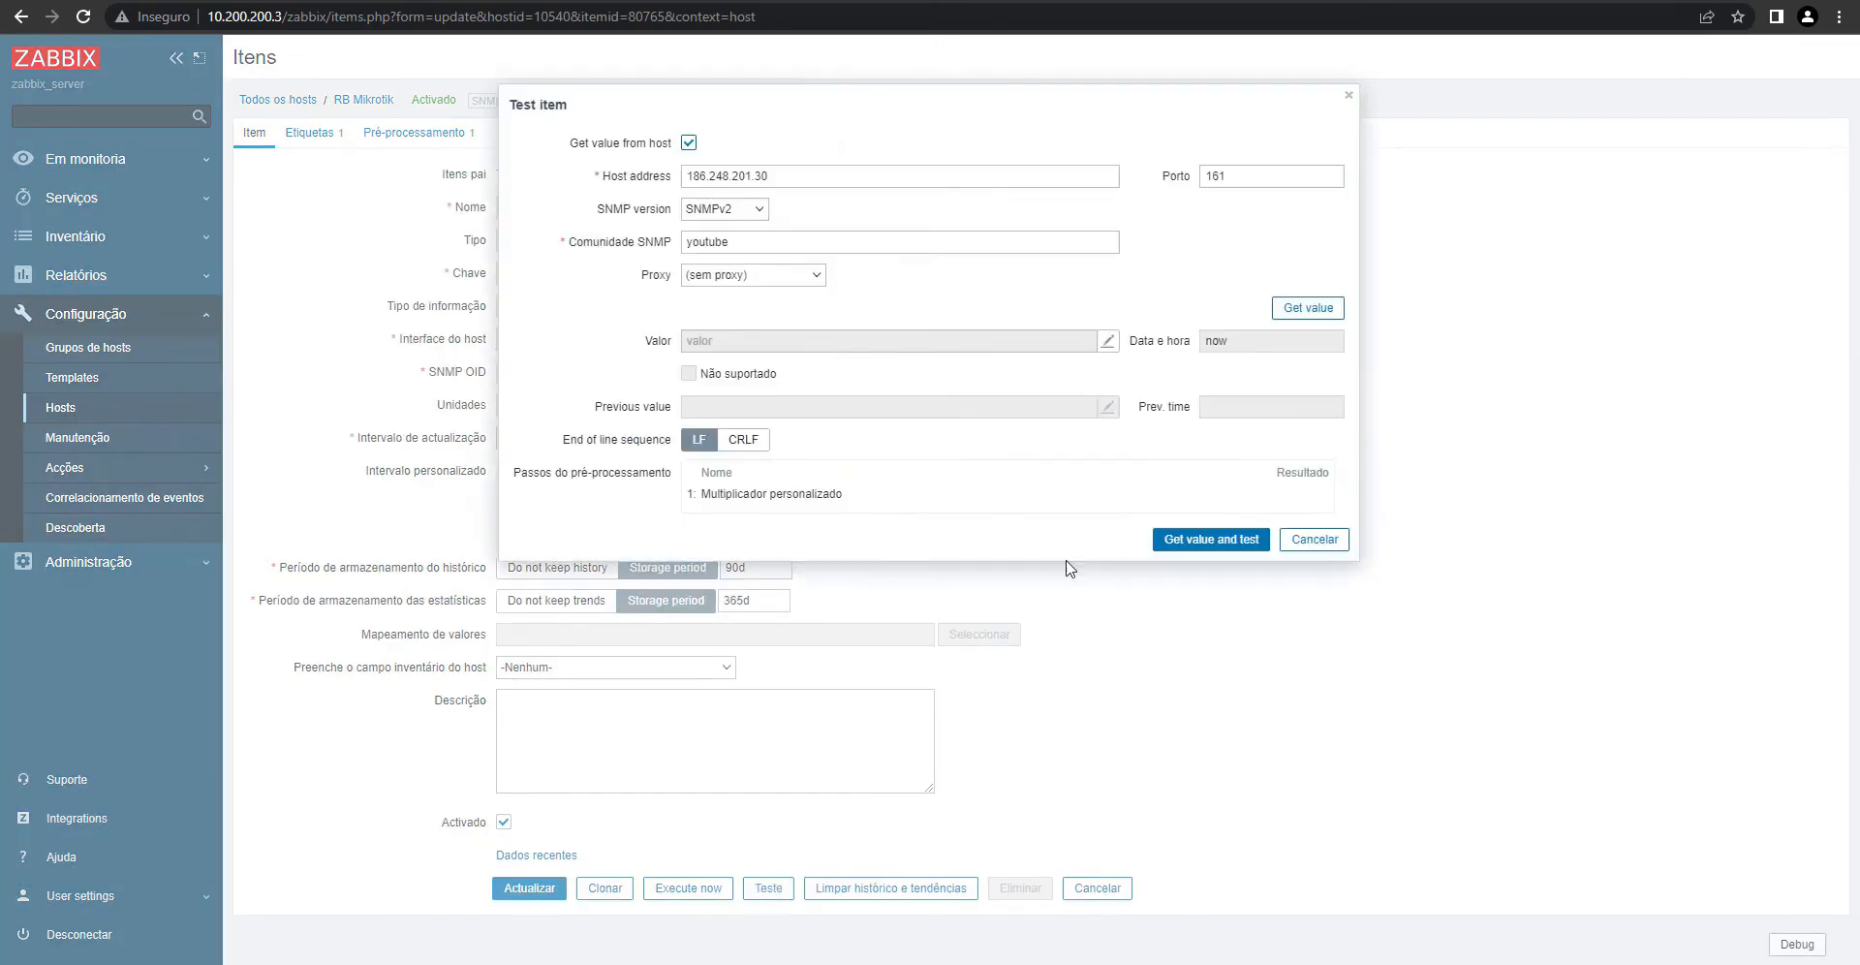
pyautogui.click(1317, 310)
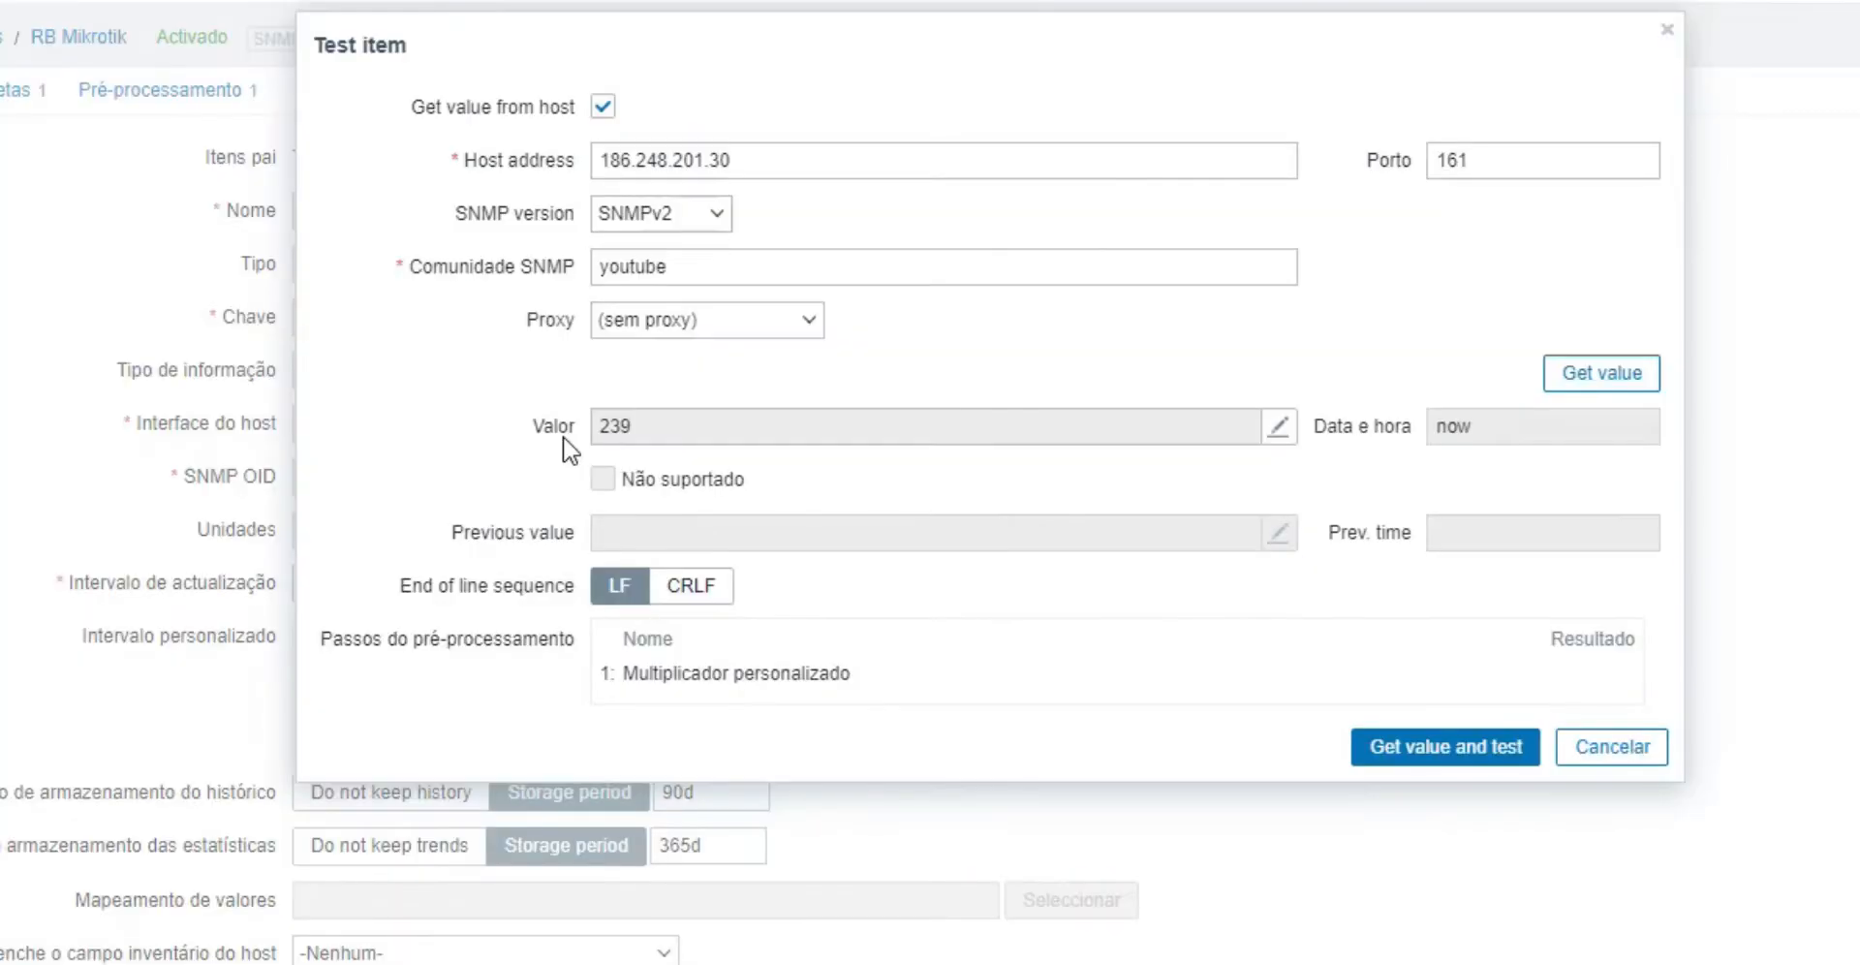
pyautogui.moveTo(612, 678); pyautogui.dragTo(810, 683)
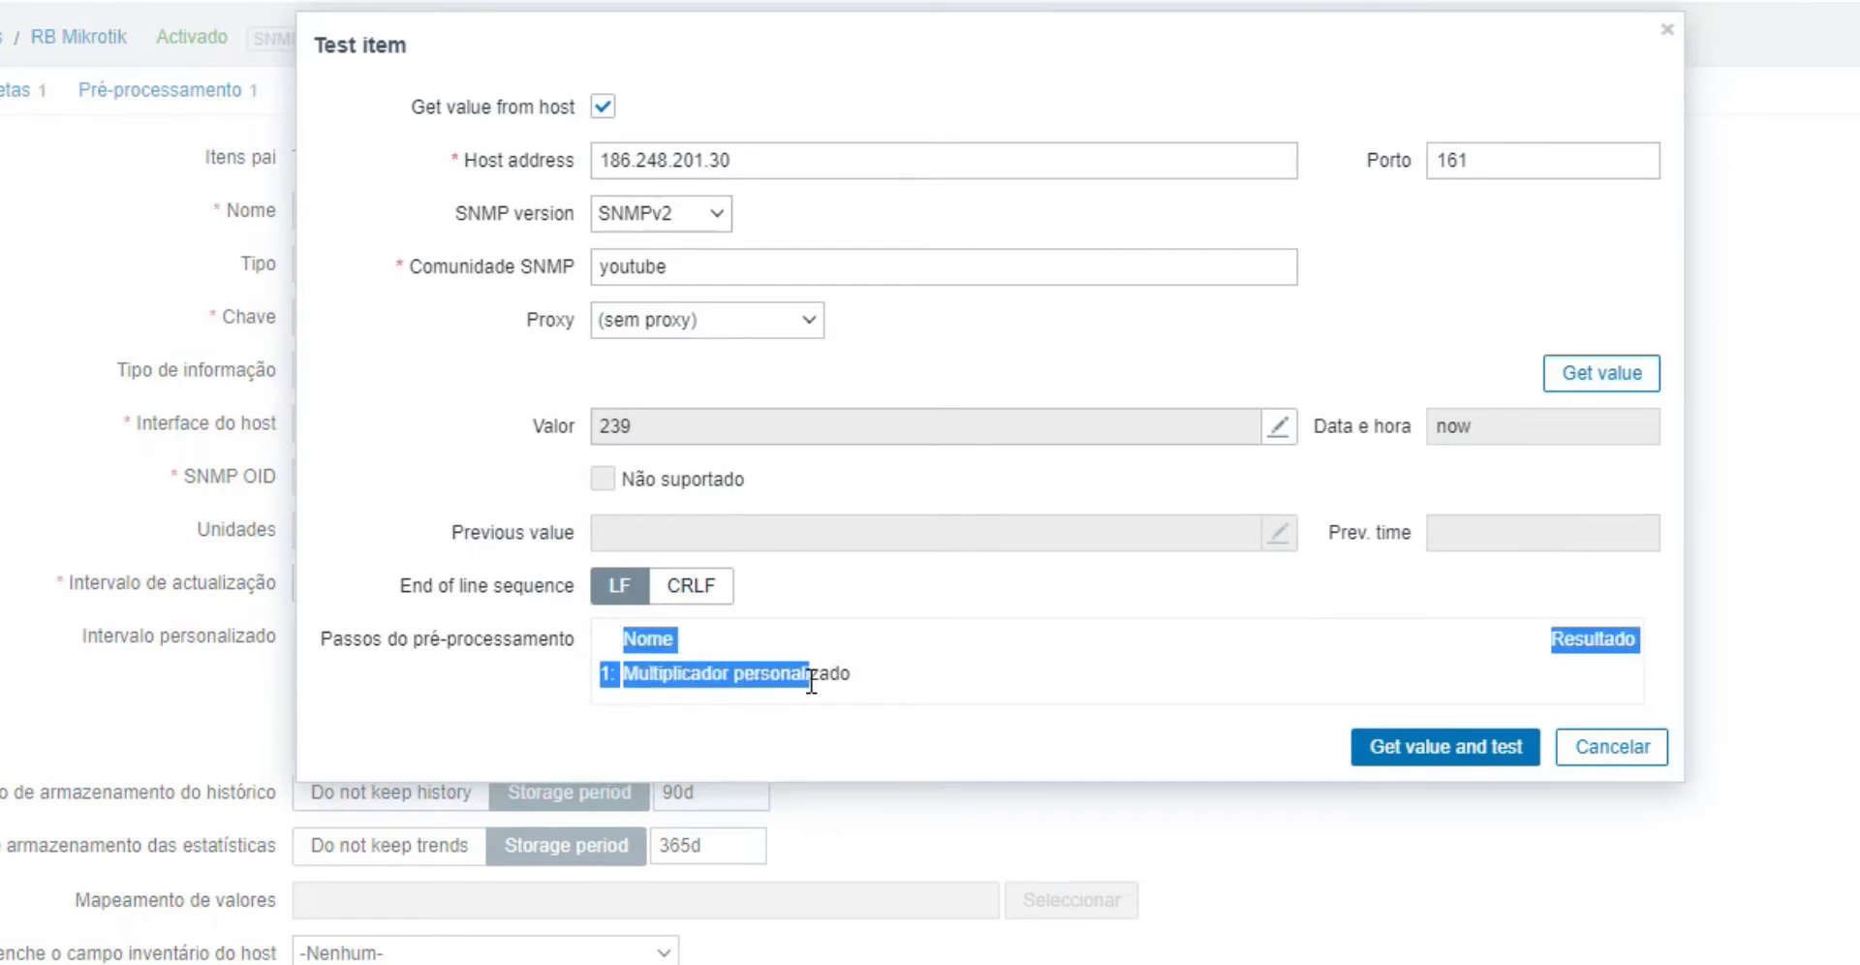
pyautogui.click(1441, 755)
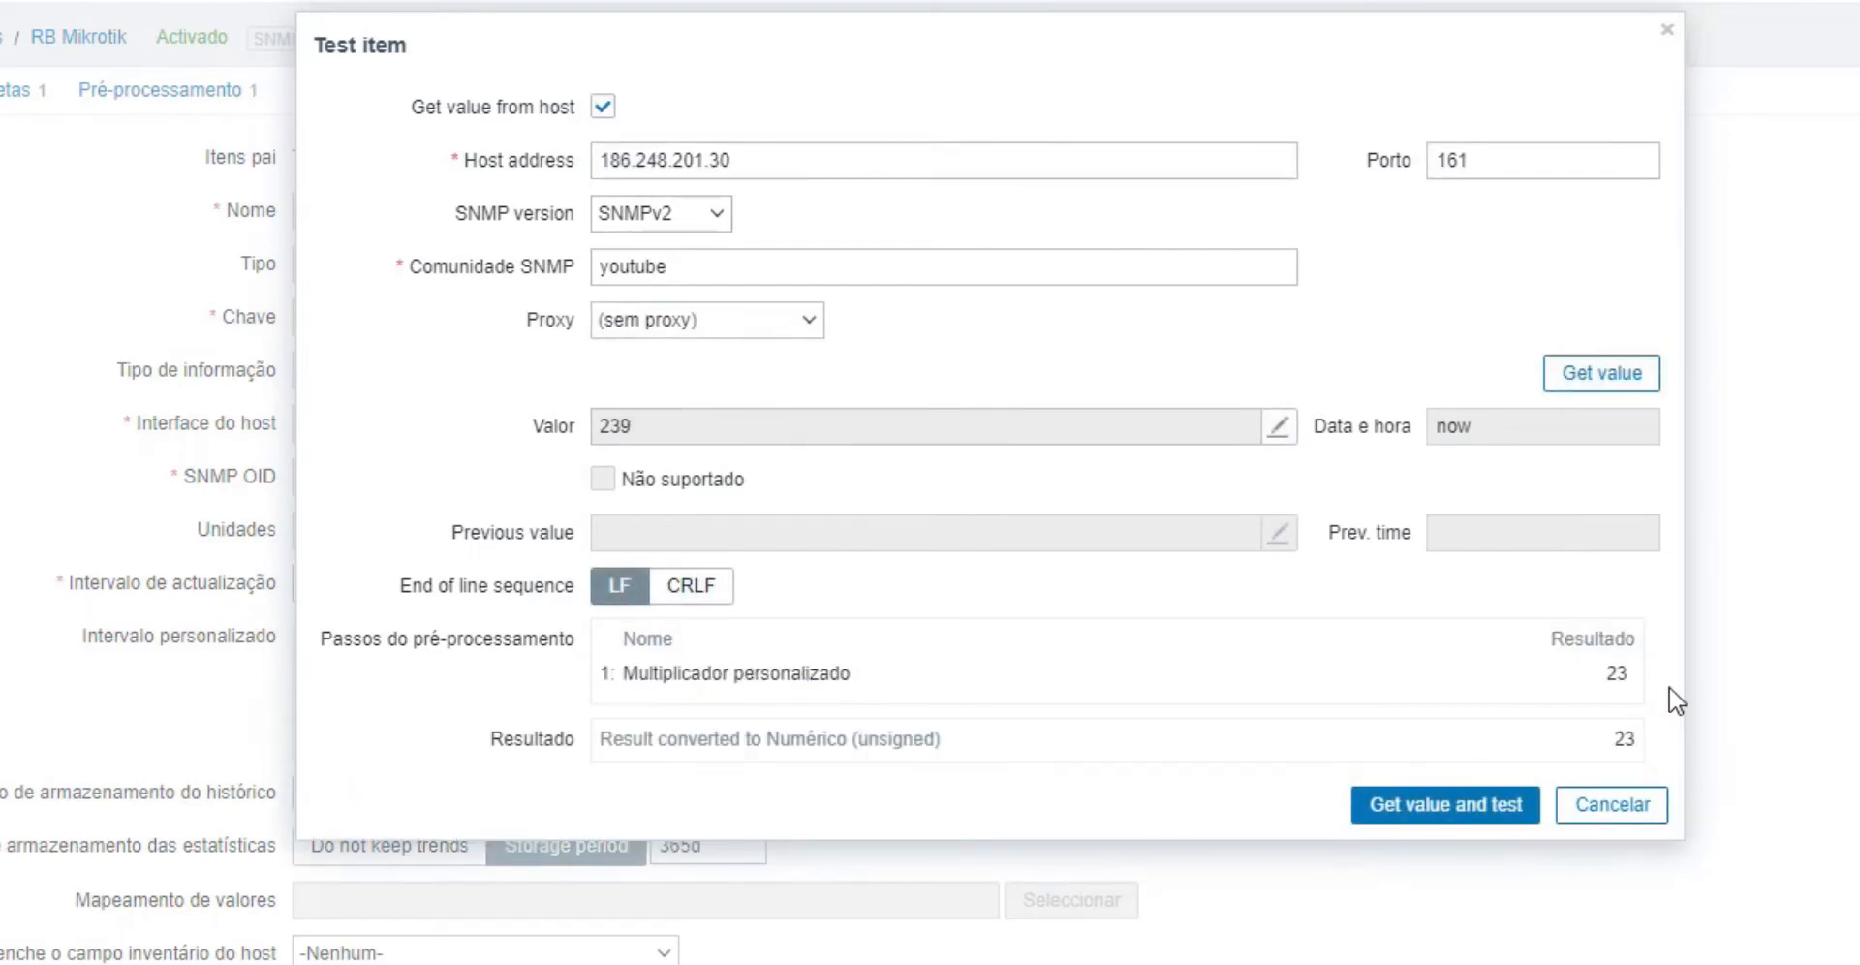
pyautogui.click(1480, 800)
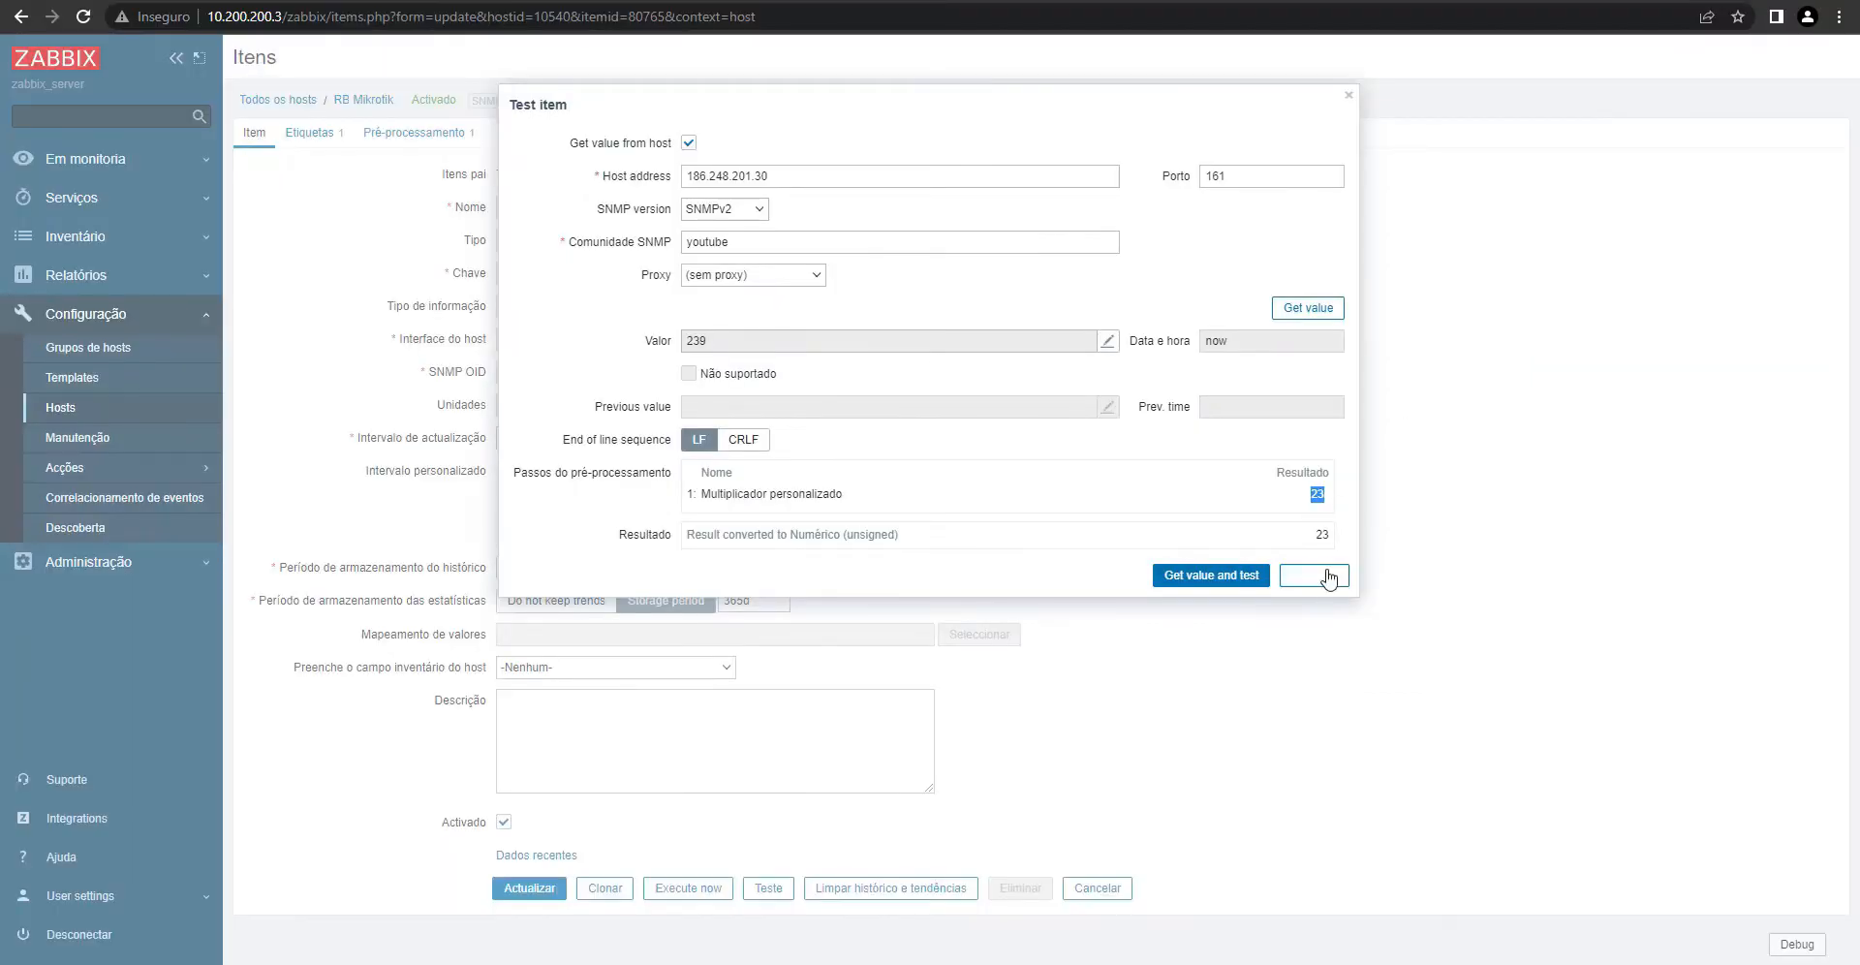
pyautogui.click(1317, 575)
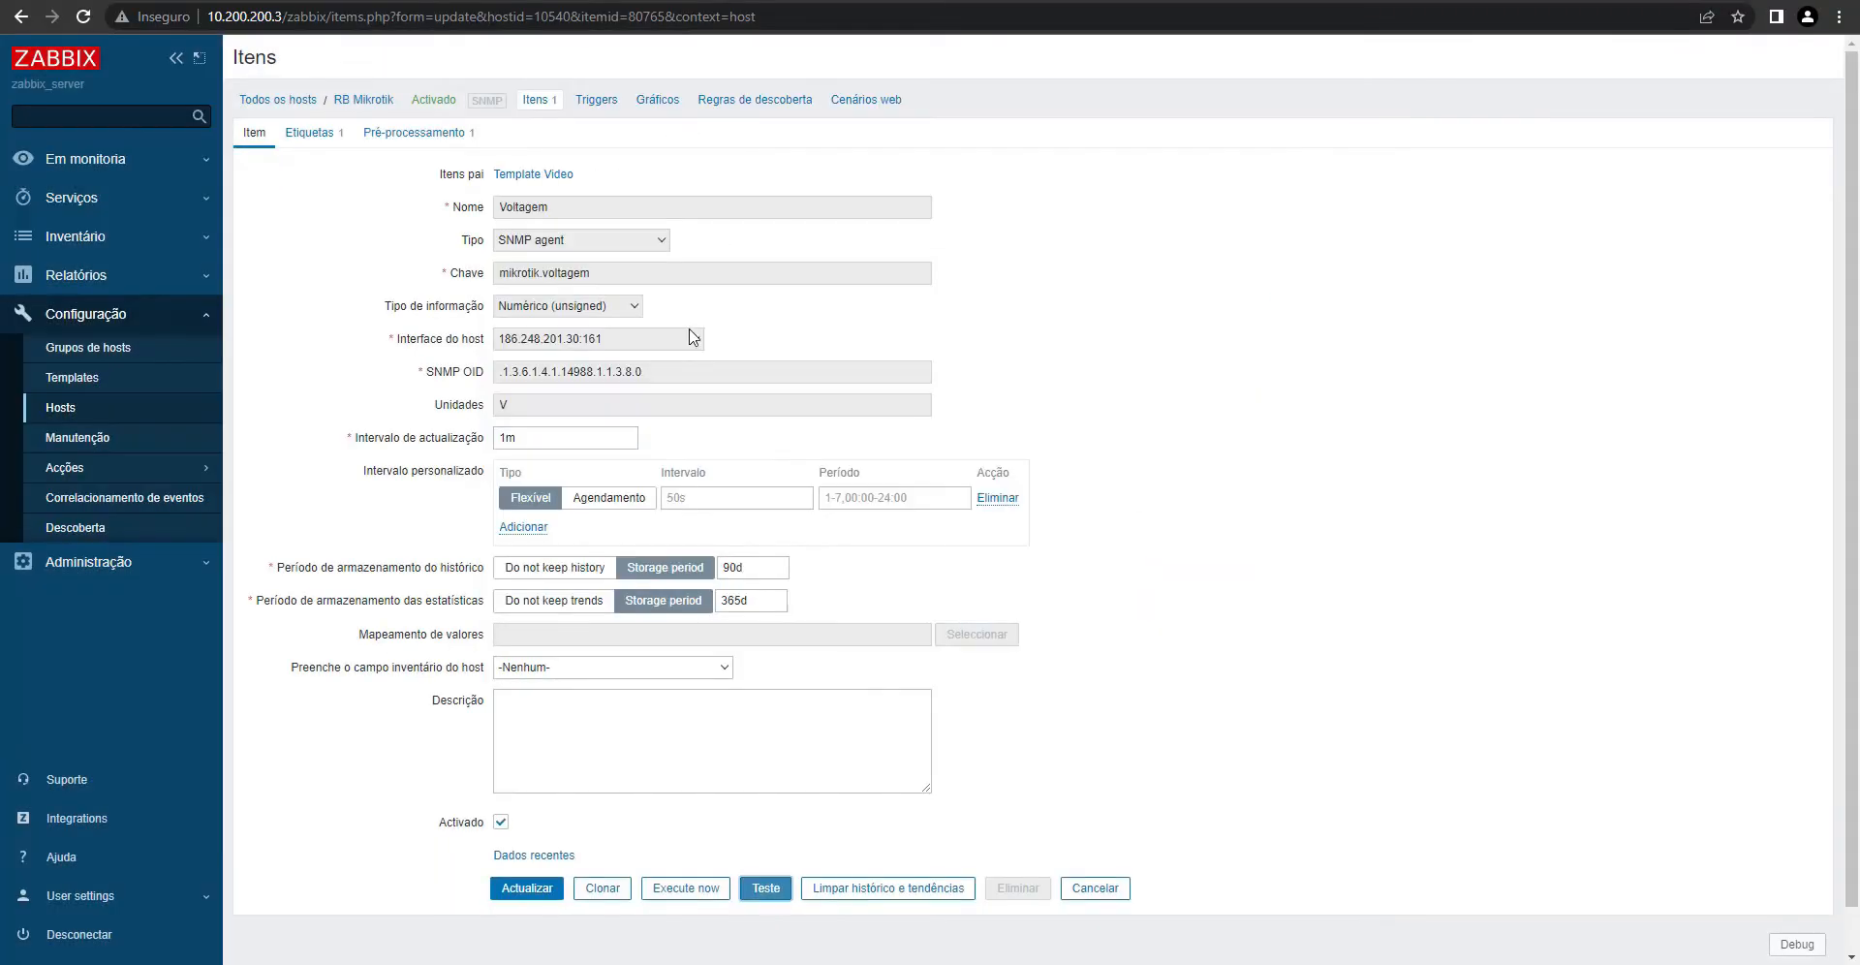
# - Filter Latest data to host RB Mikrotik to check the Voltagem item
pyautogui.click(102, 163)
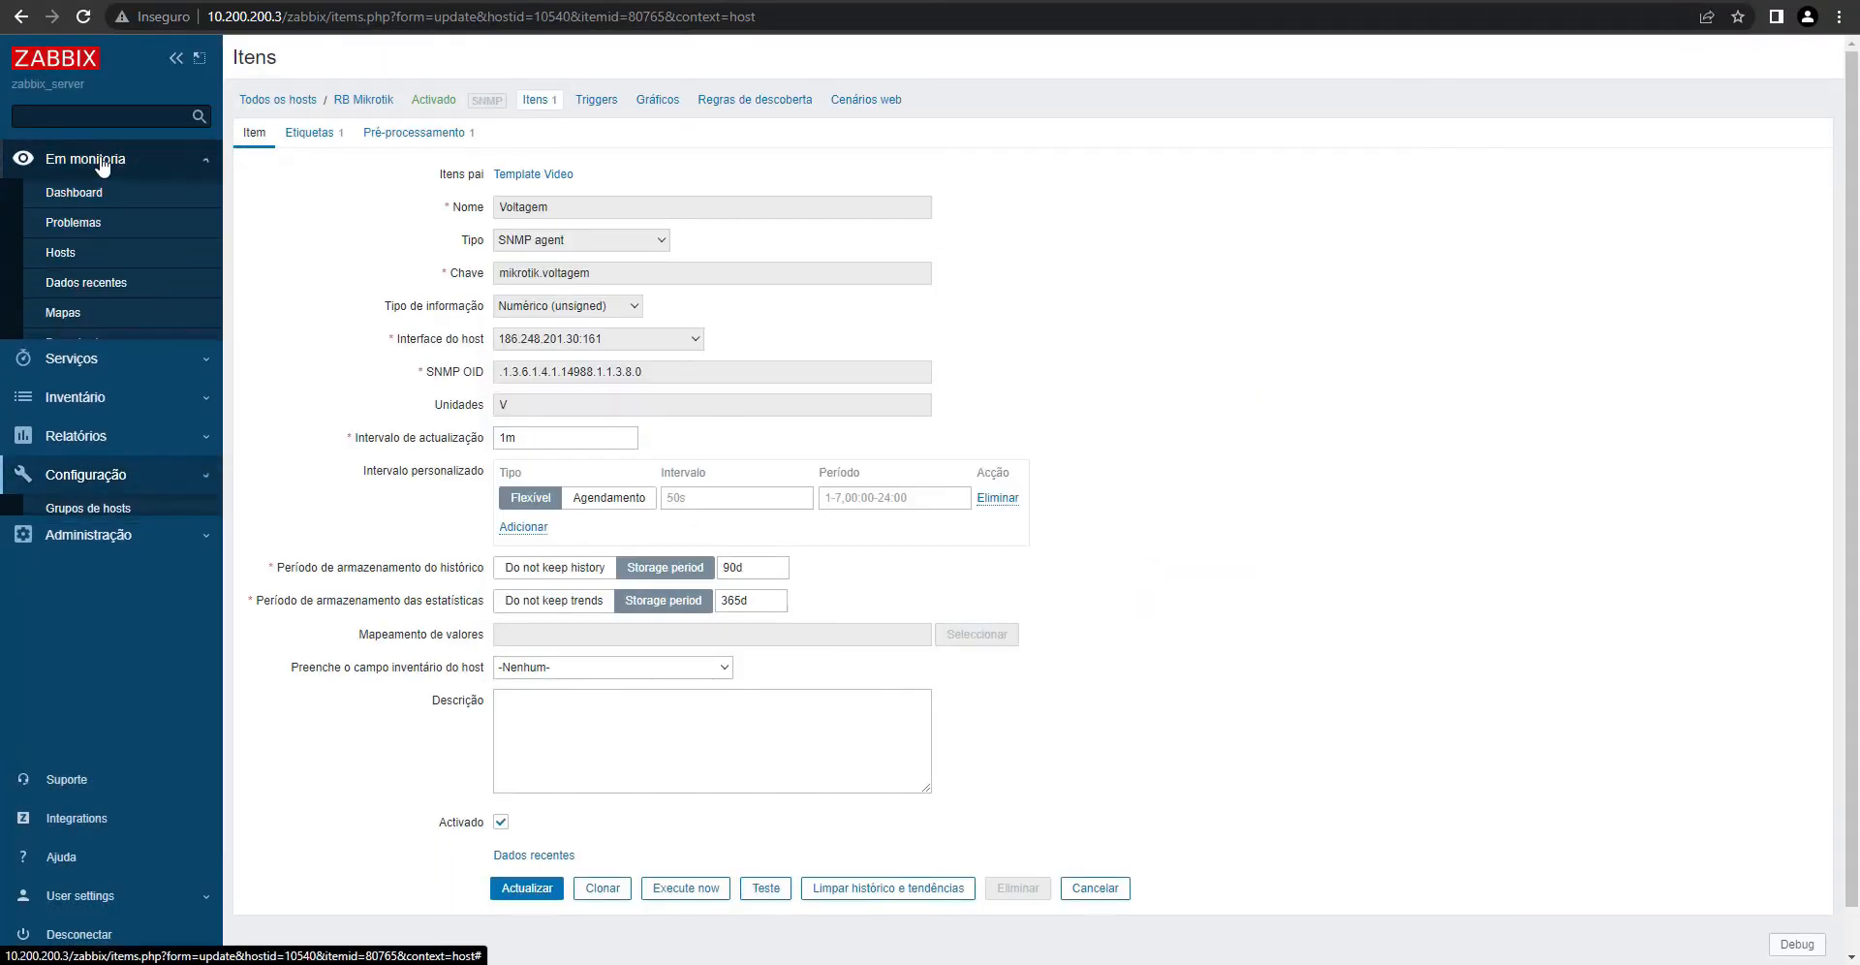
pyautogui.click(107, 290)
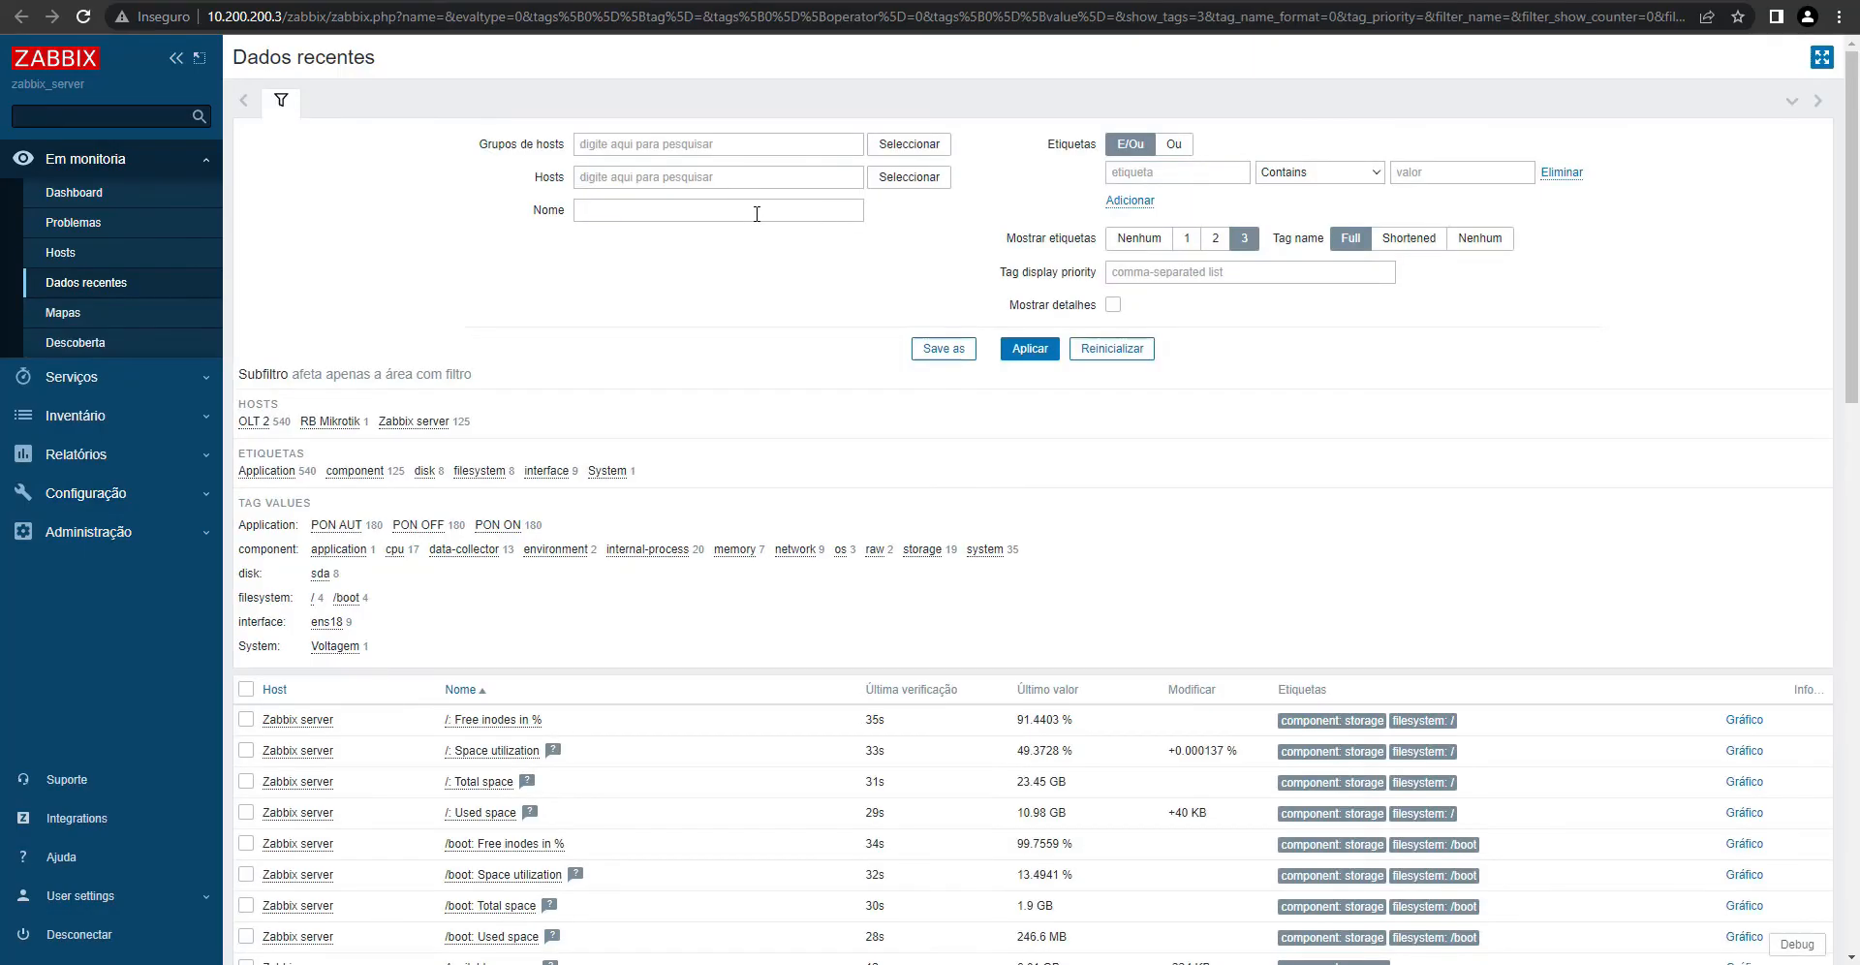
pyautogui.click(744, 183)
pyautogui.write('R')
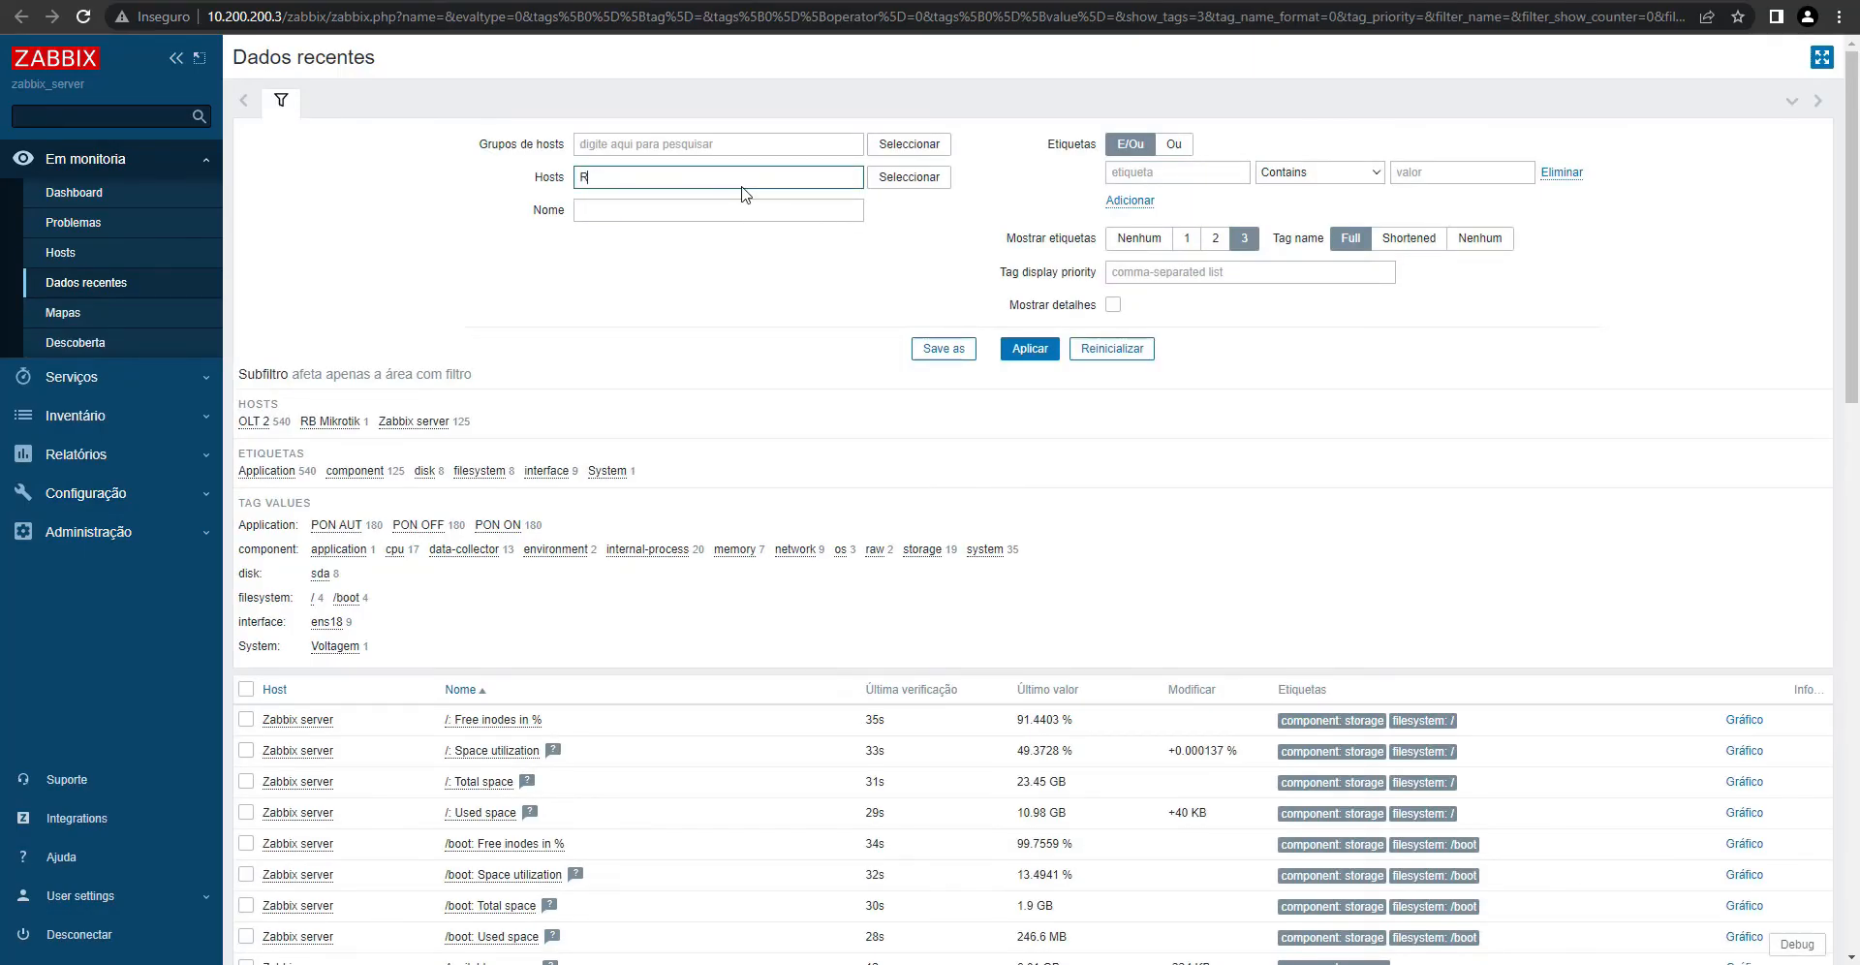
pyautogui.click(630, 221)
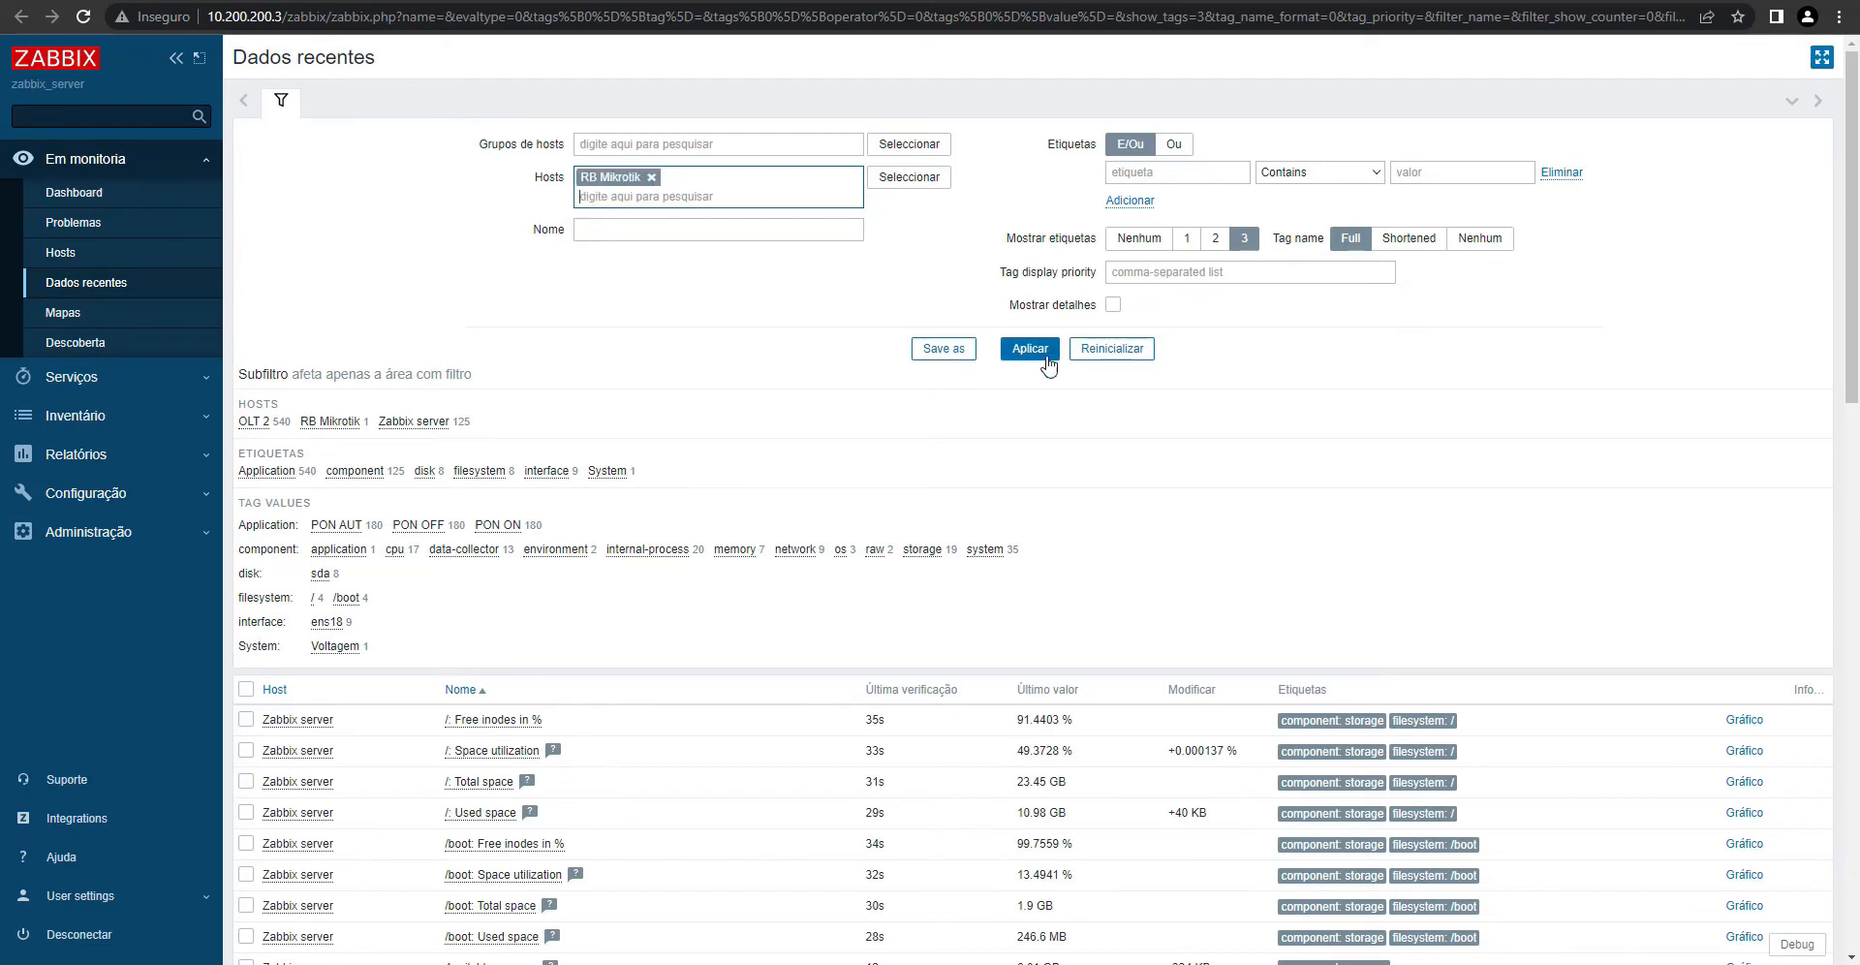
pyautogui.click(1044, 354)
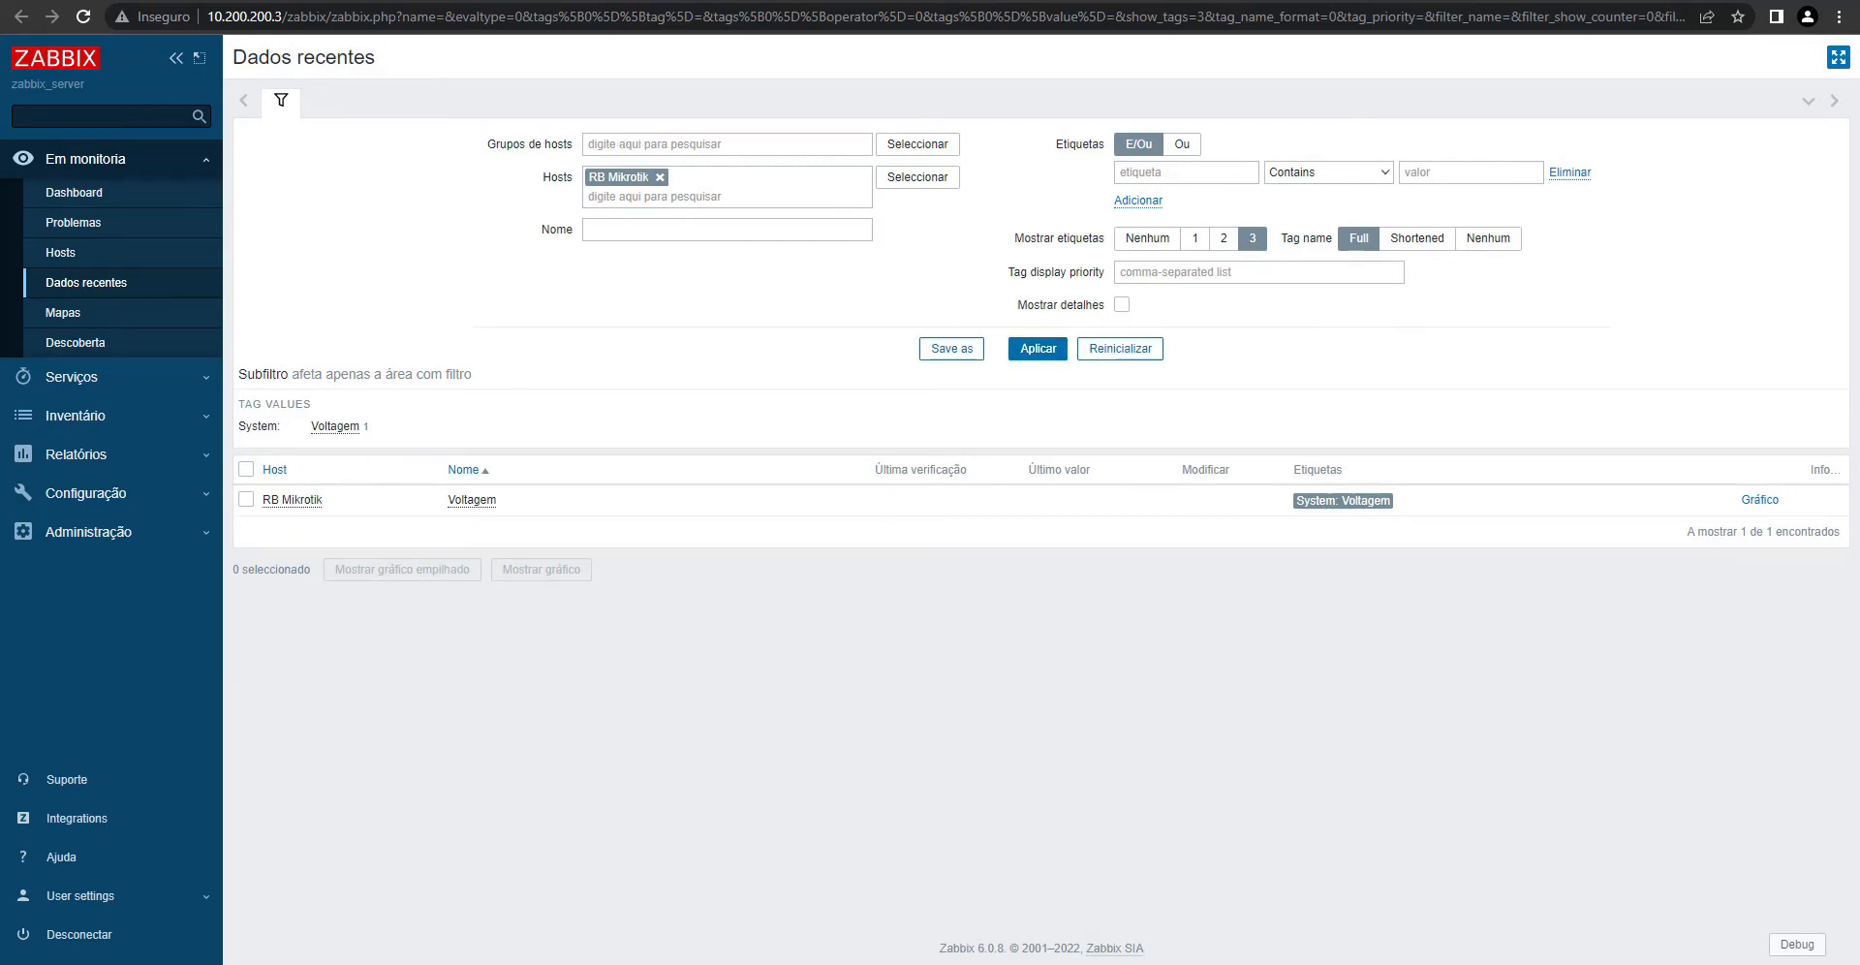
pyautogui.hotkey('ctrl', 'shift', 'Tab')
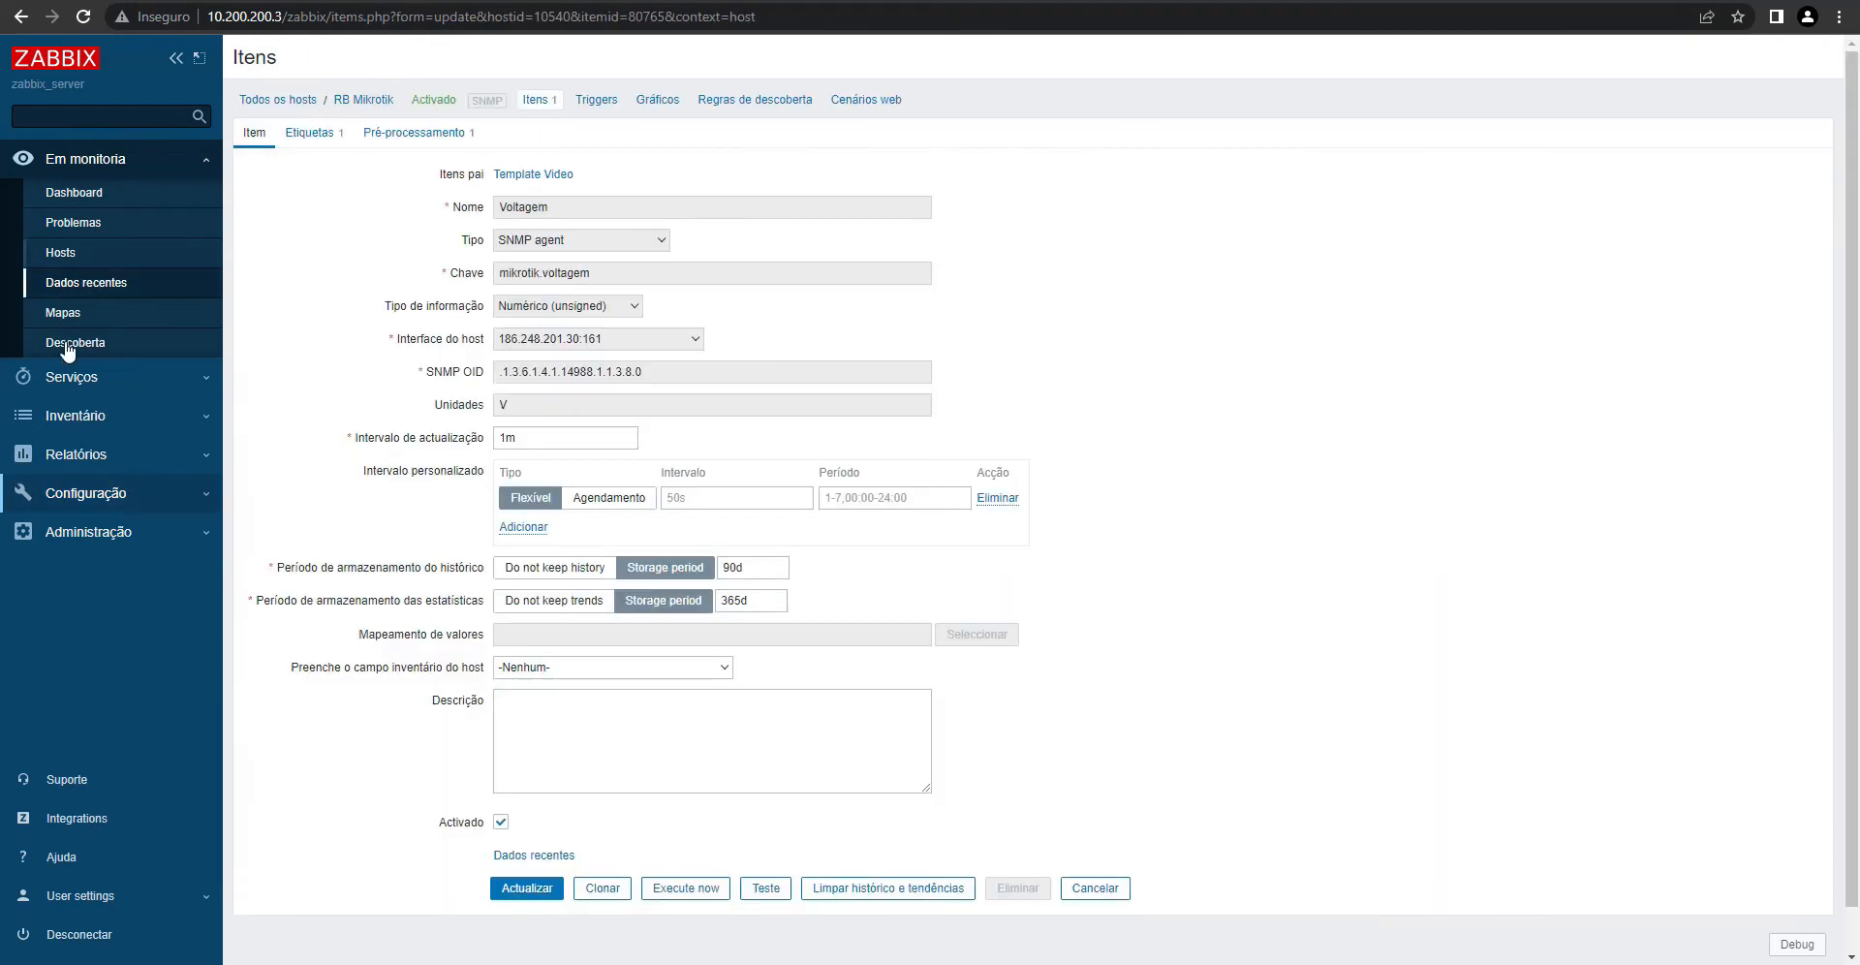
# - Clone Template Video's Voltagem item as Temperatura with key mikrotik.temperatura
pyautogui.click(77, 492)
pyautogui.click(67, 380)
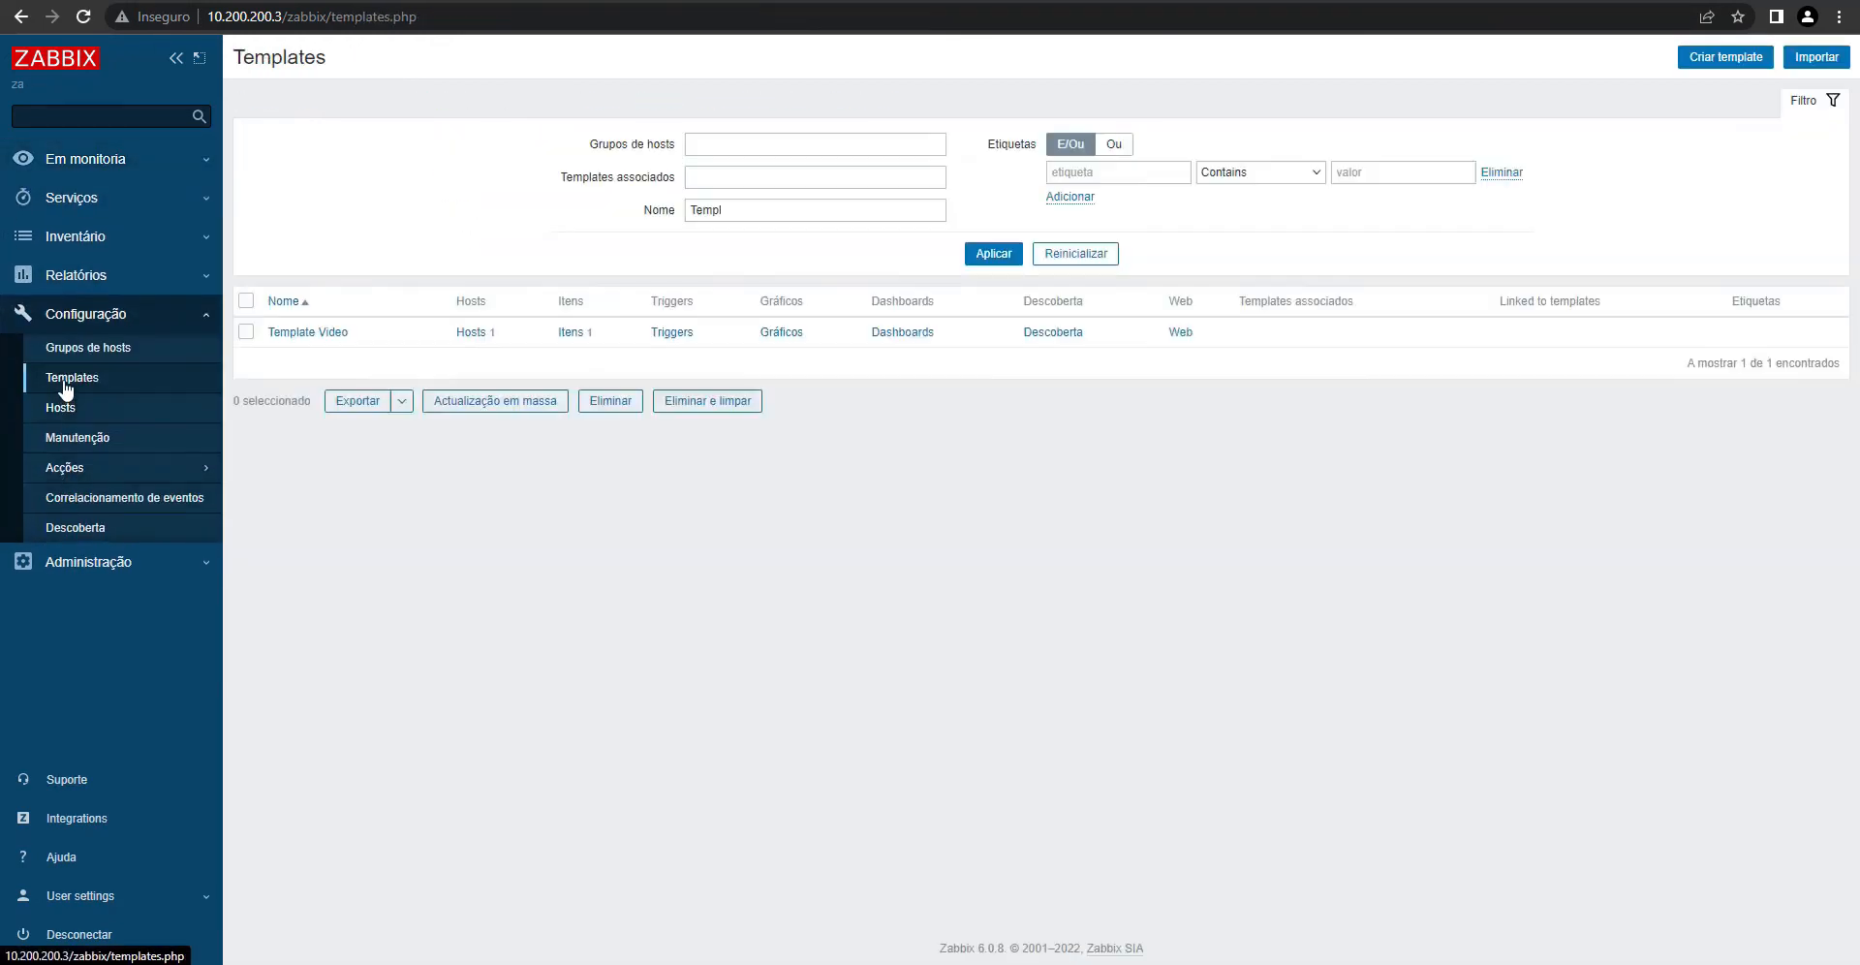
pyautogui.click(571, 332)
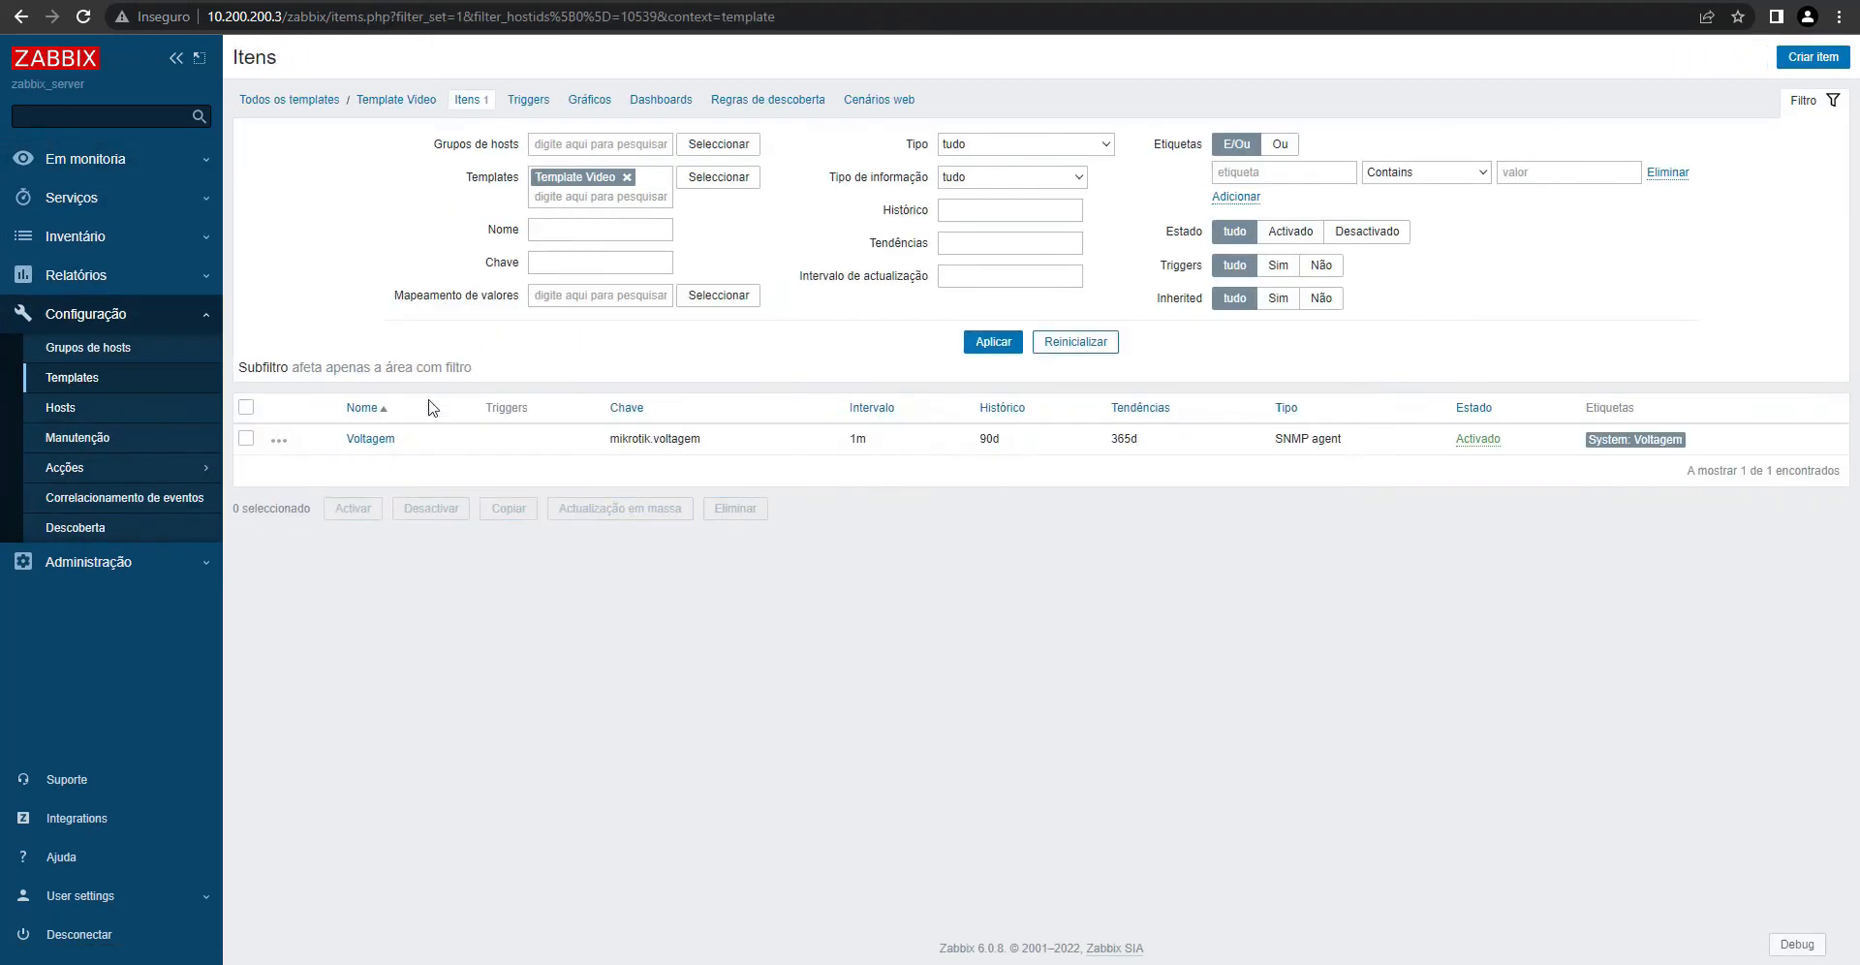
pyautogui.click(372, 440)
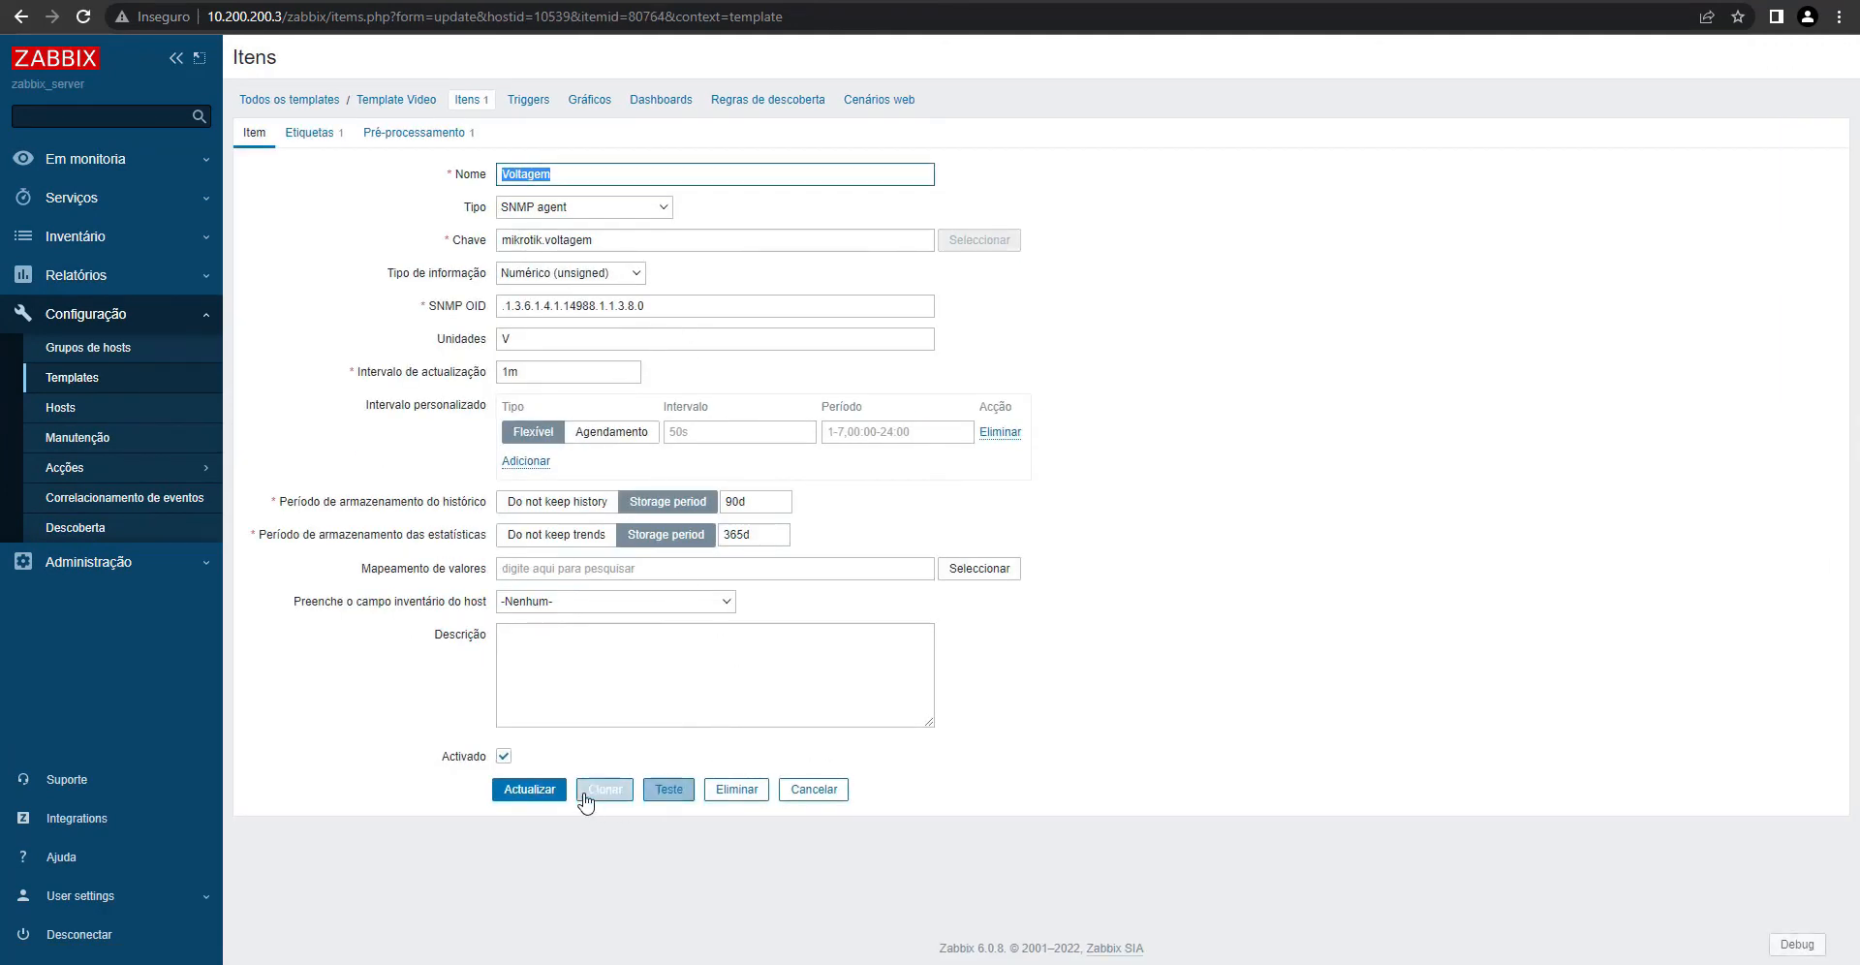
pyautogui.click(603, 793)
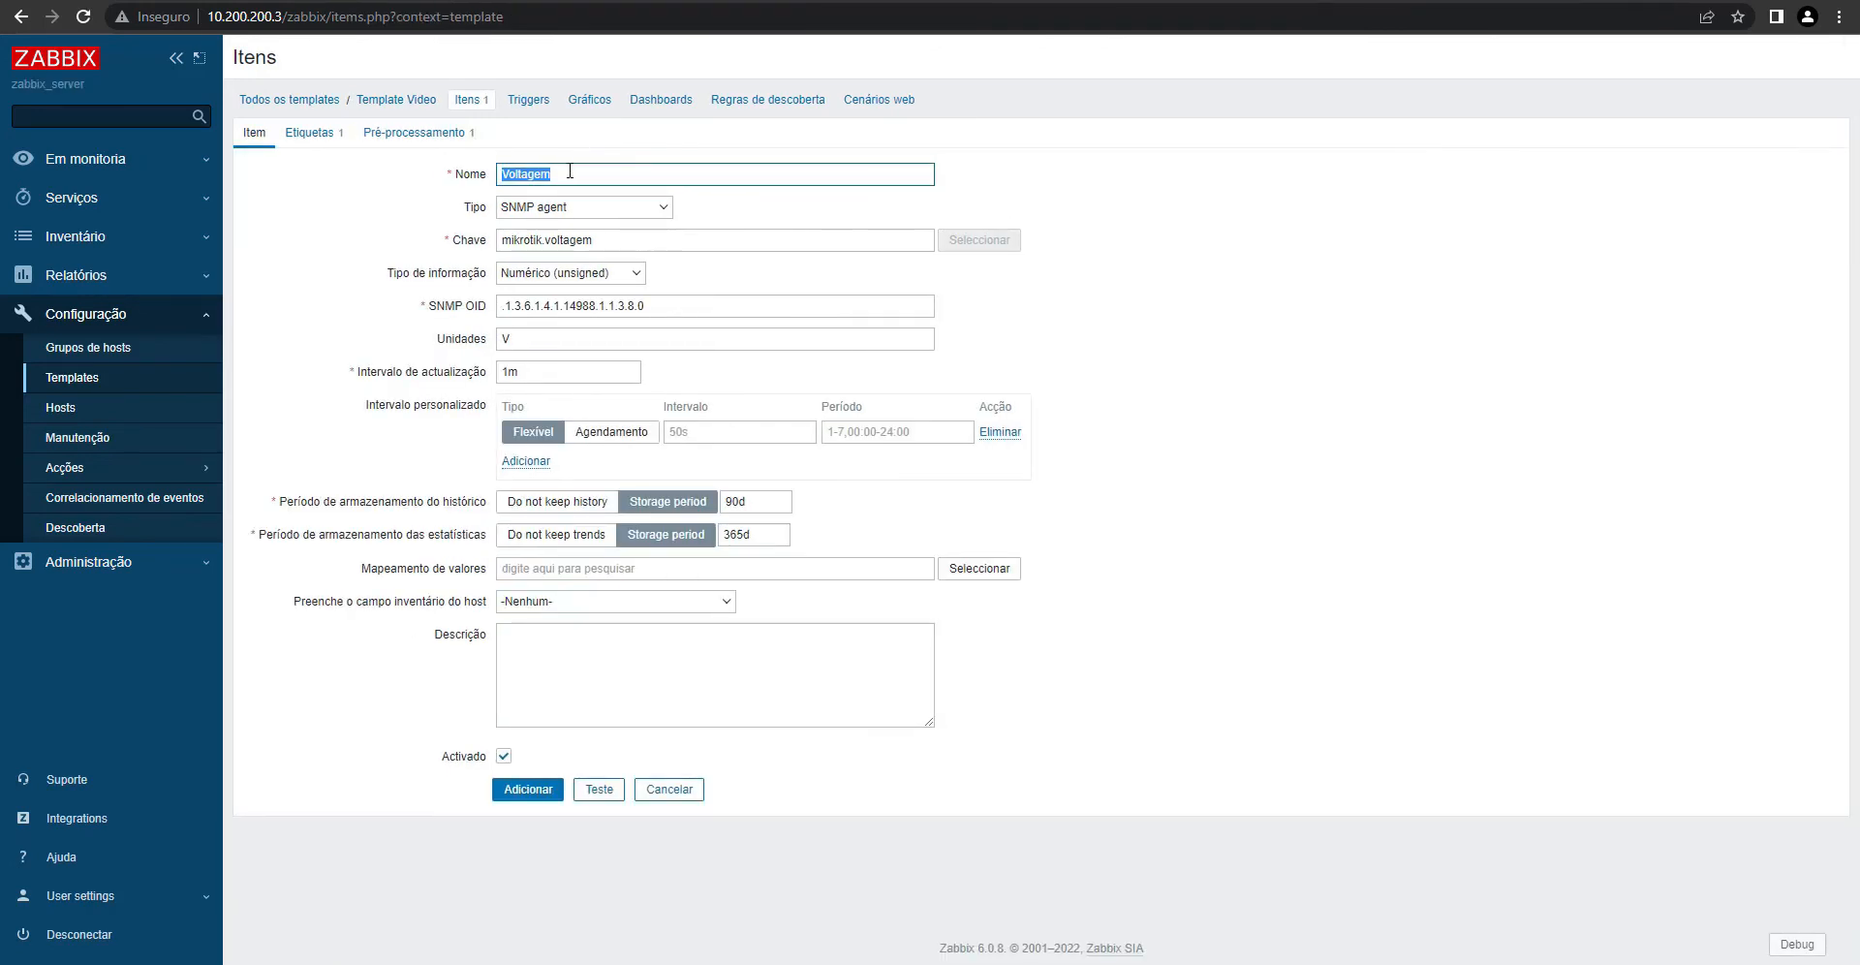
pyautogui.write('Temperatura')
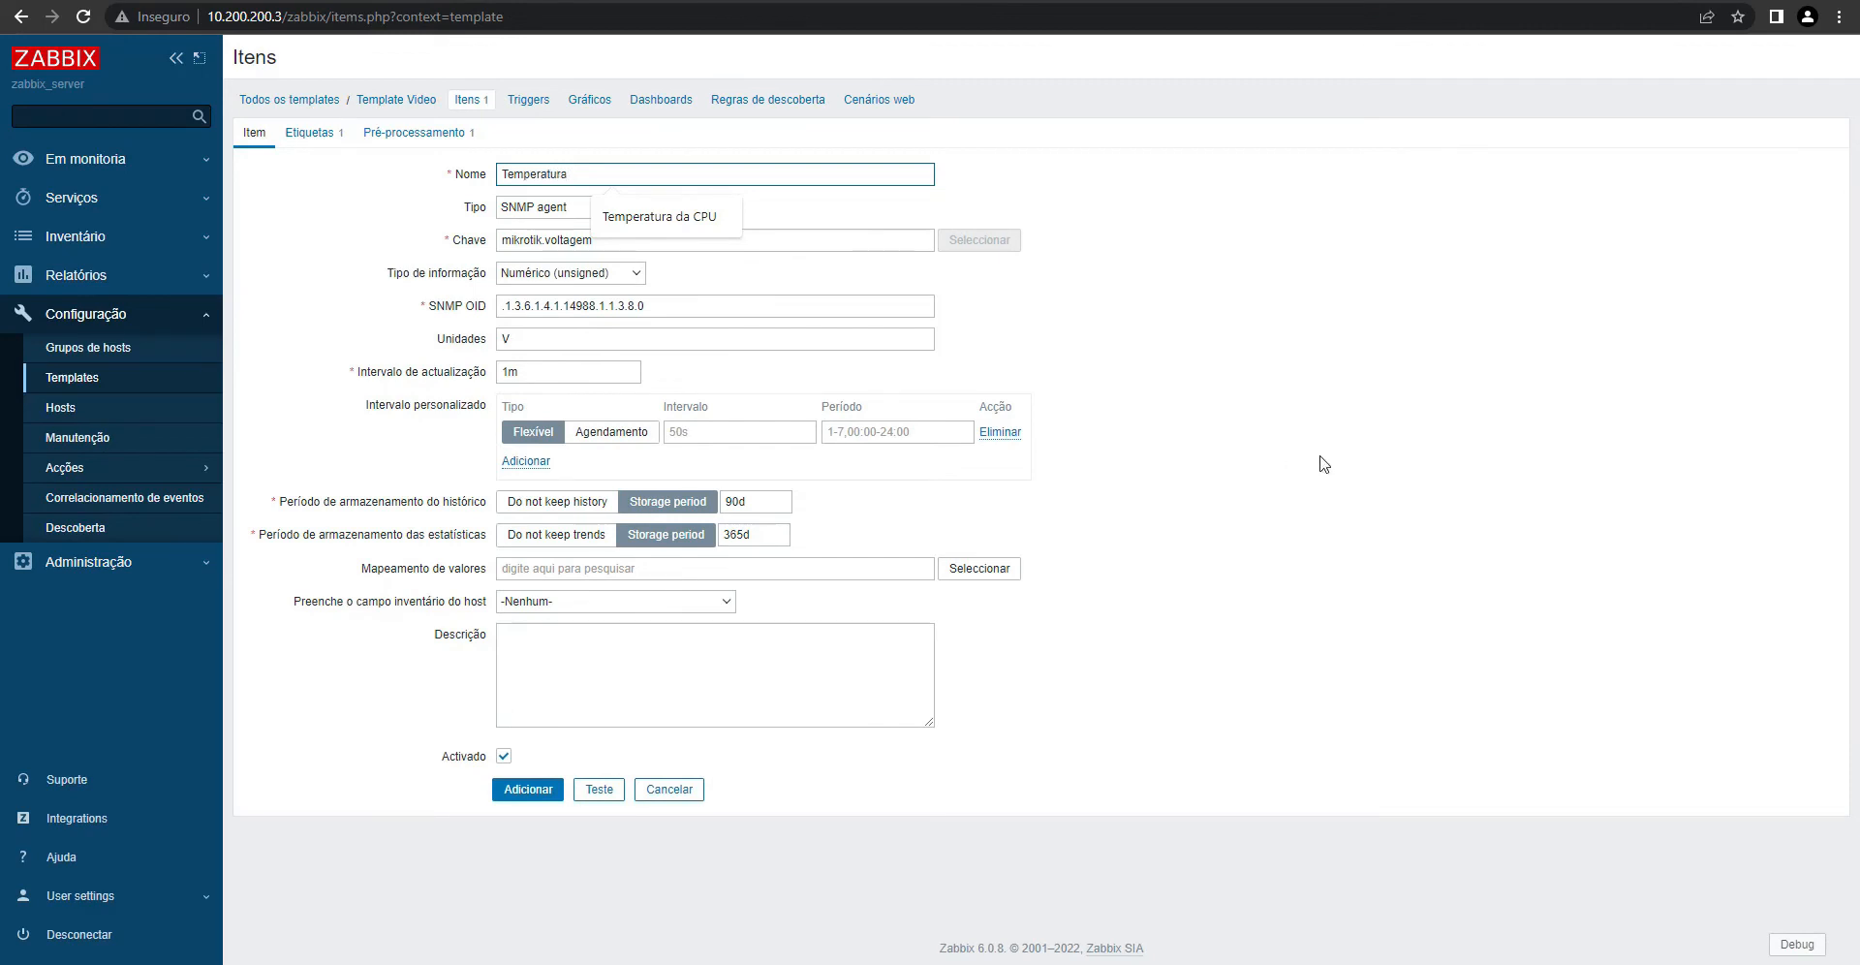
pyautogui.click(578, 257)
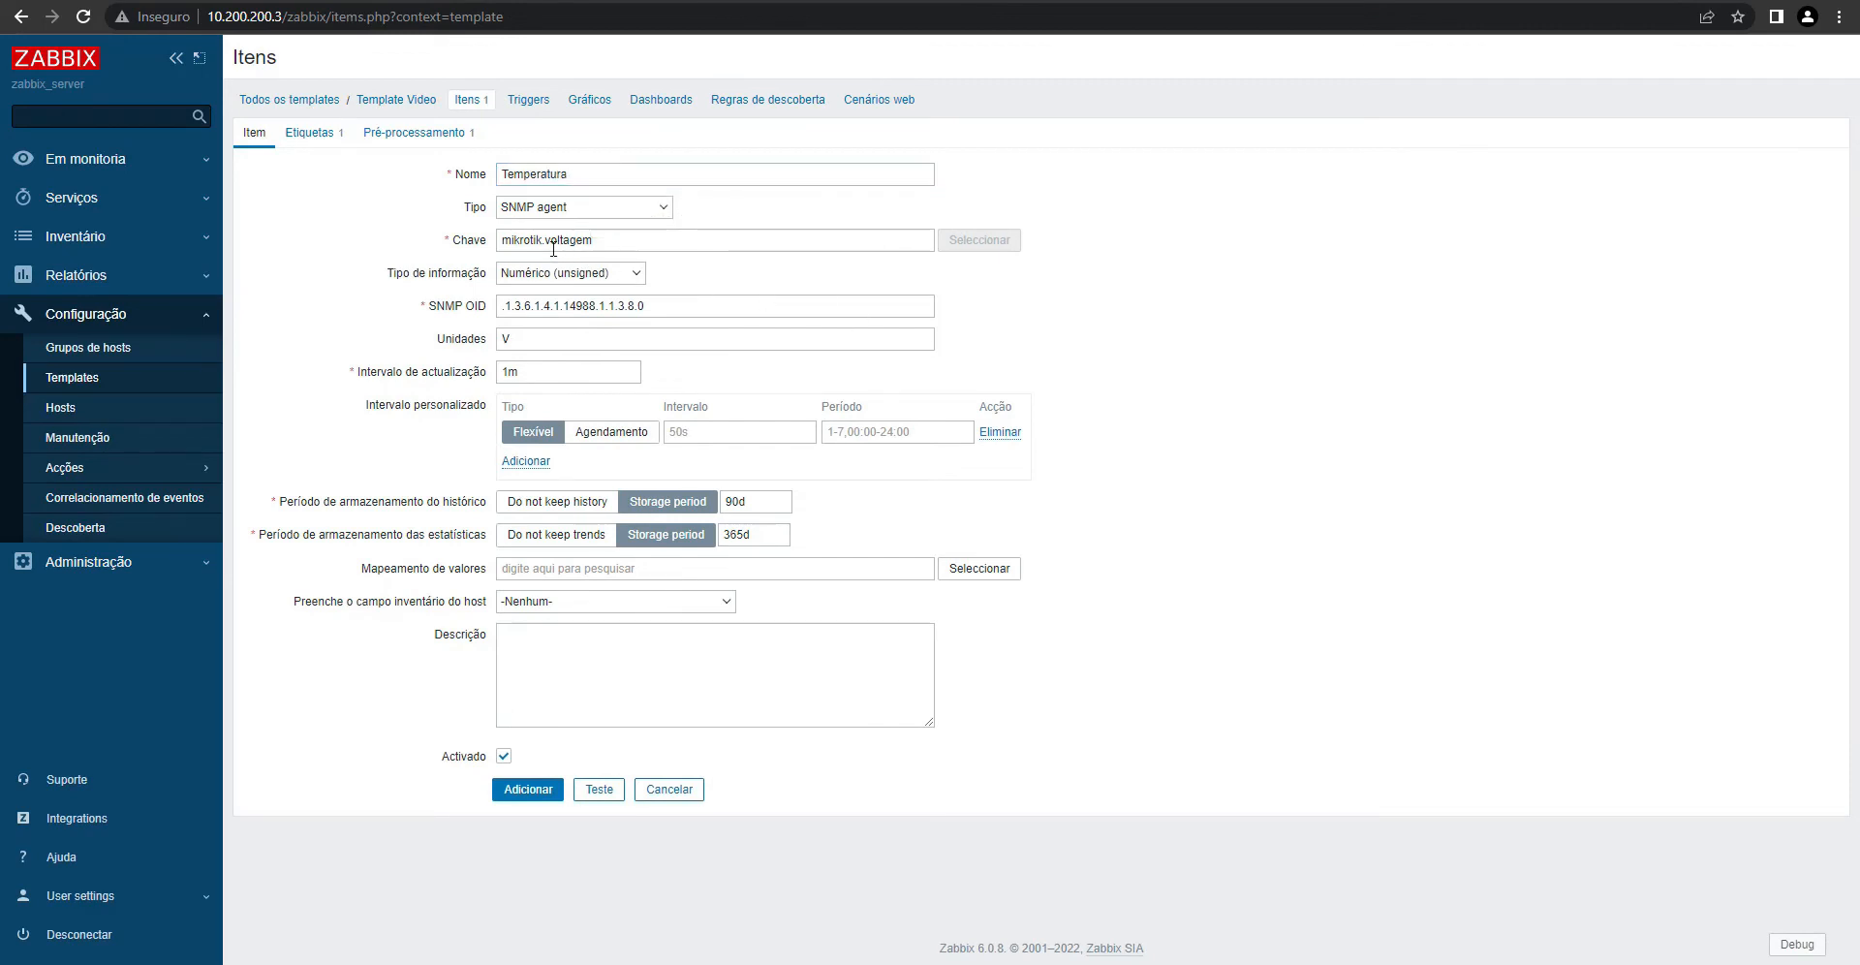
pyautogui.doubleClick(548, 242)
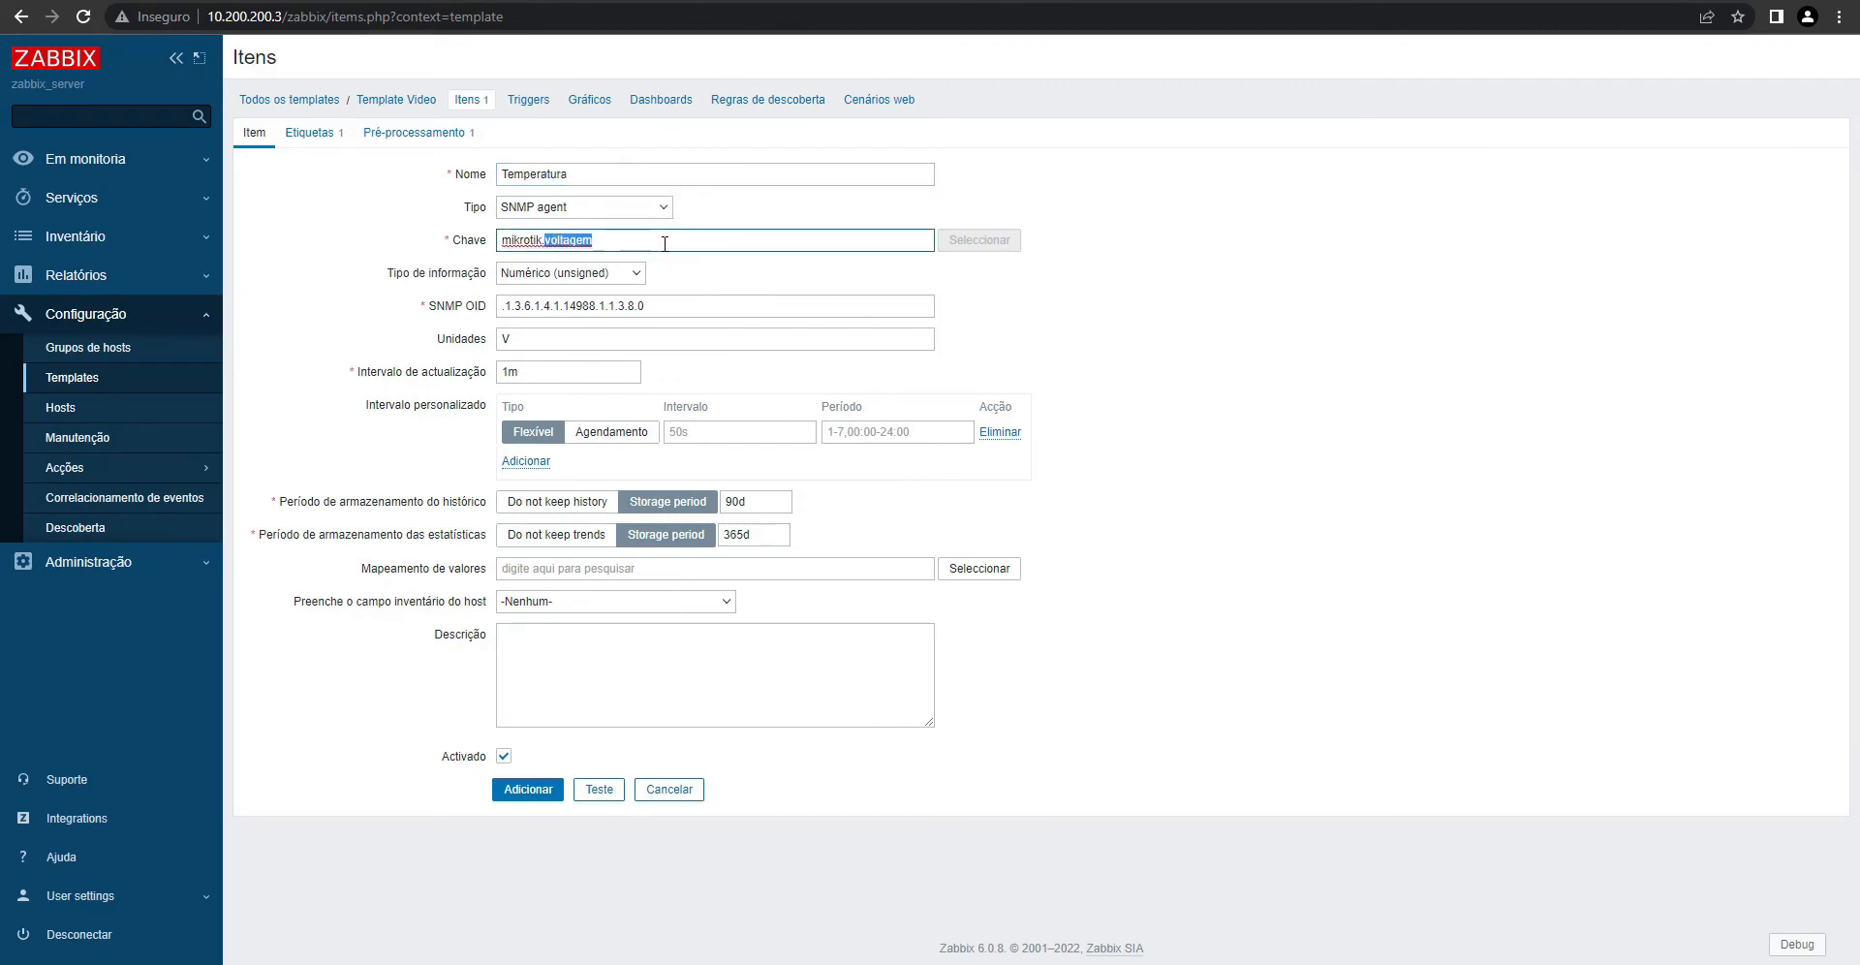
pyautogui.write('temperatura')
# - Copy the router's temperature OID from the WinBox terminal output
pyautogui.hotkey('alt', 'Tab')
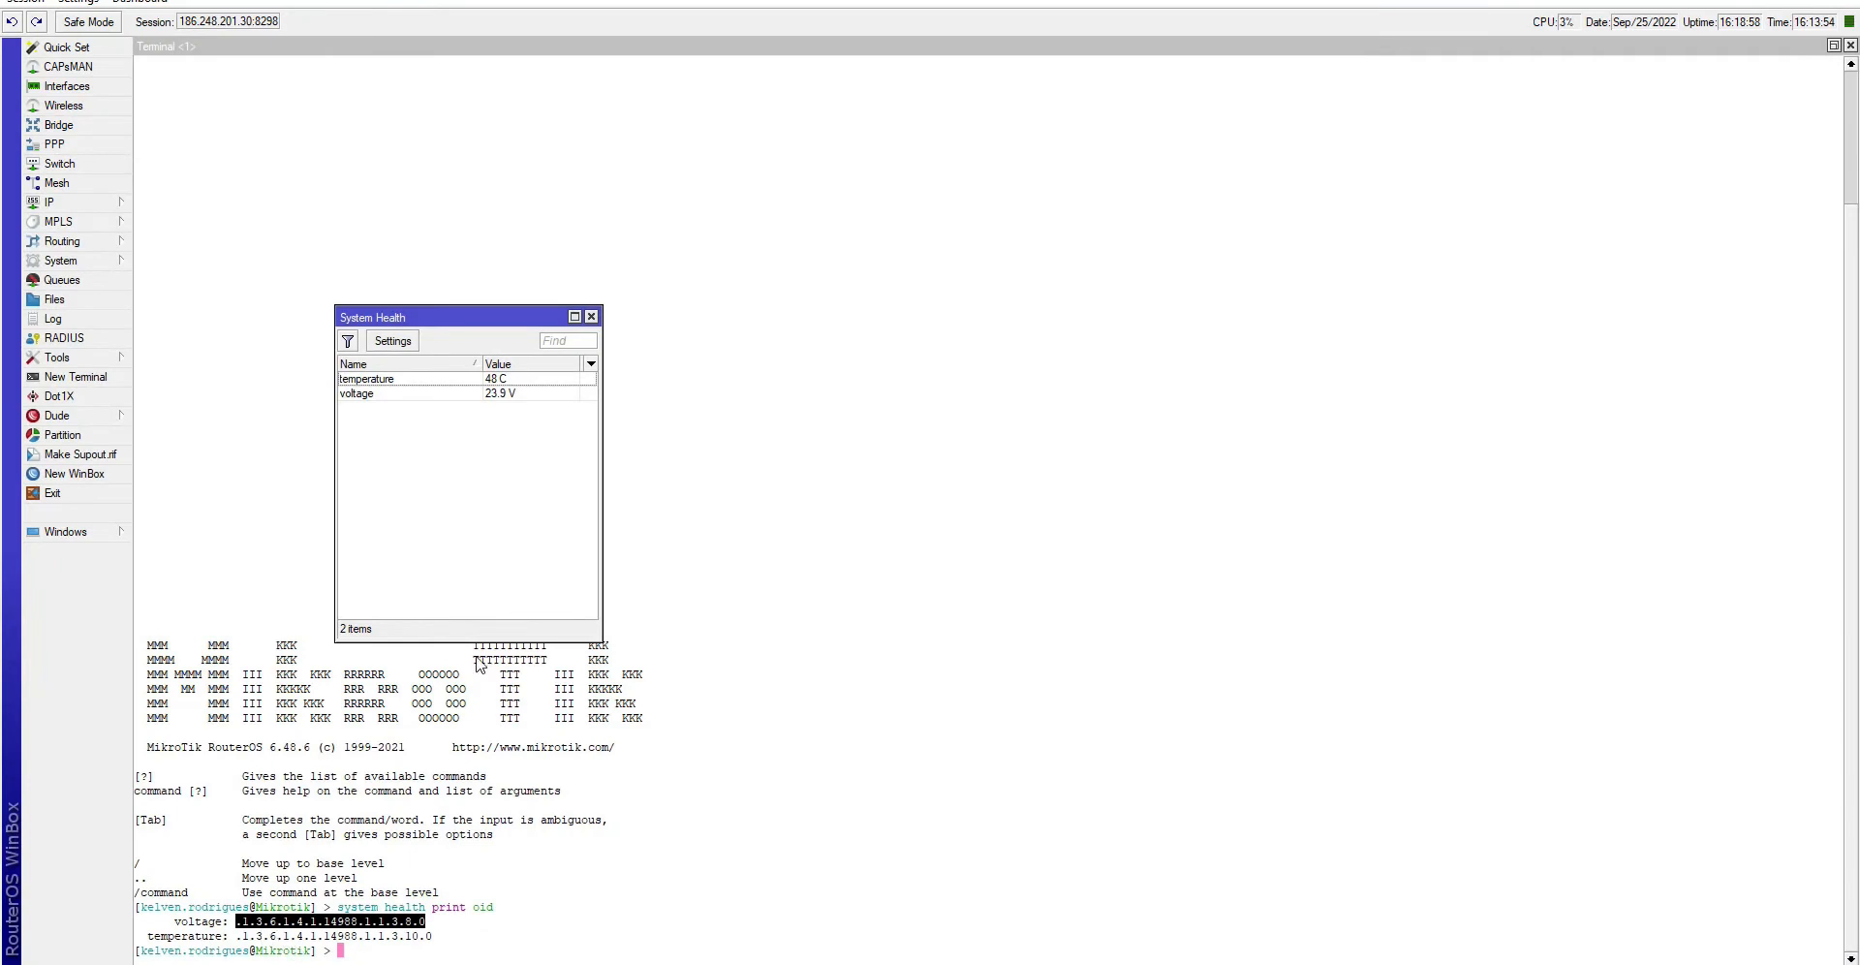
pyautogui.click(268, 944)
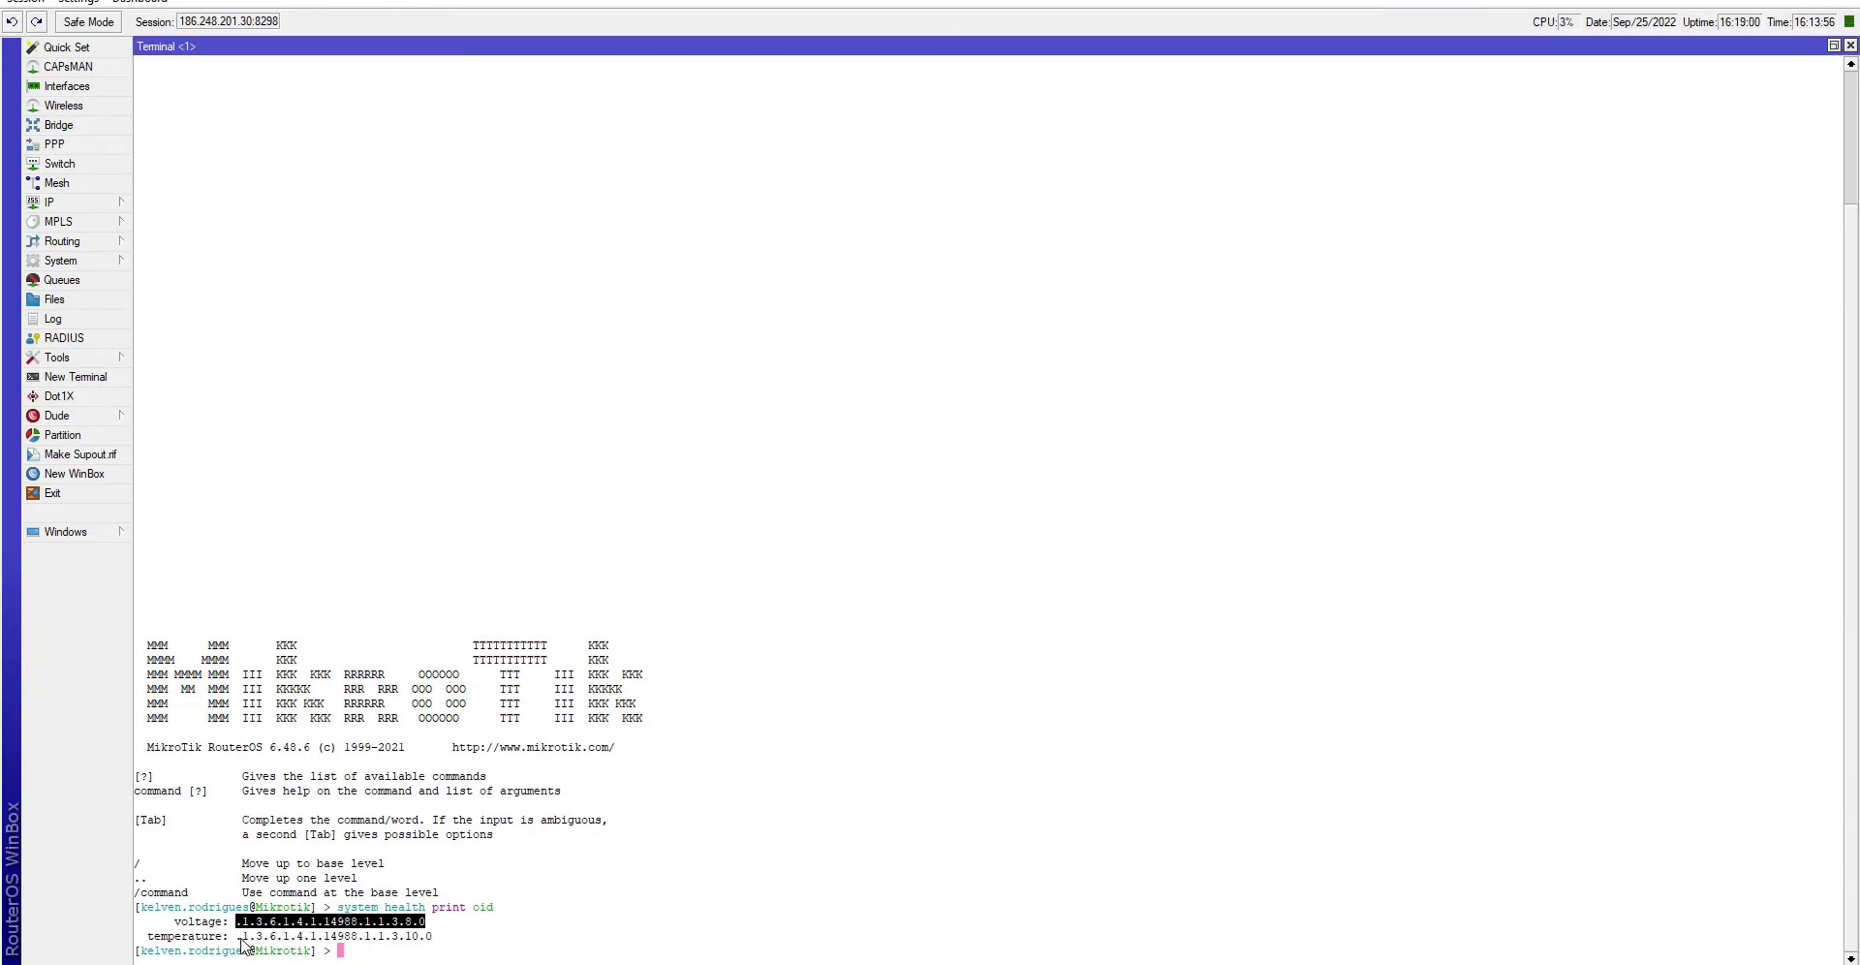
pyautogui.moveTo(240, 938); pyautogui.dragTo(423, 937)
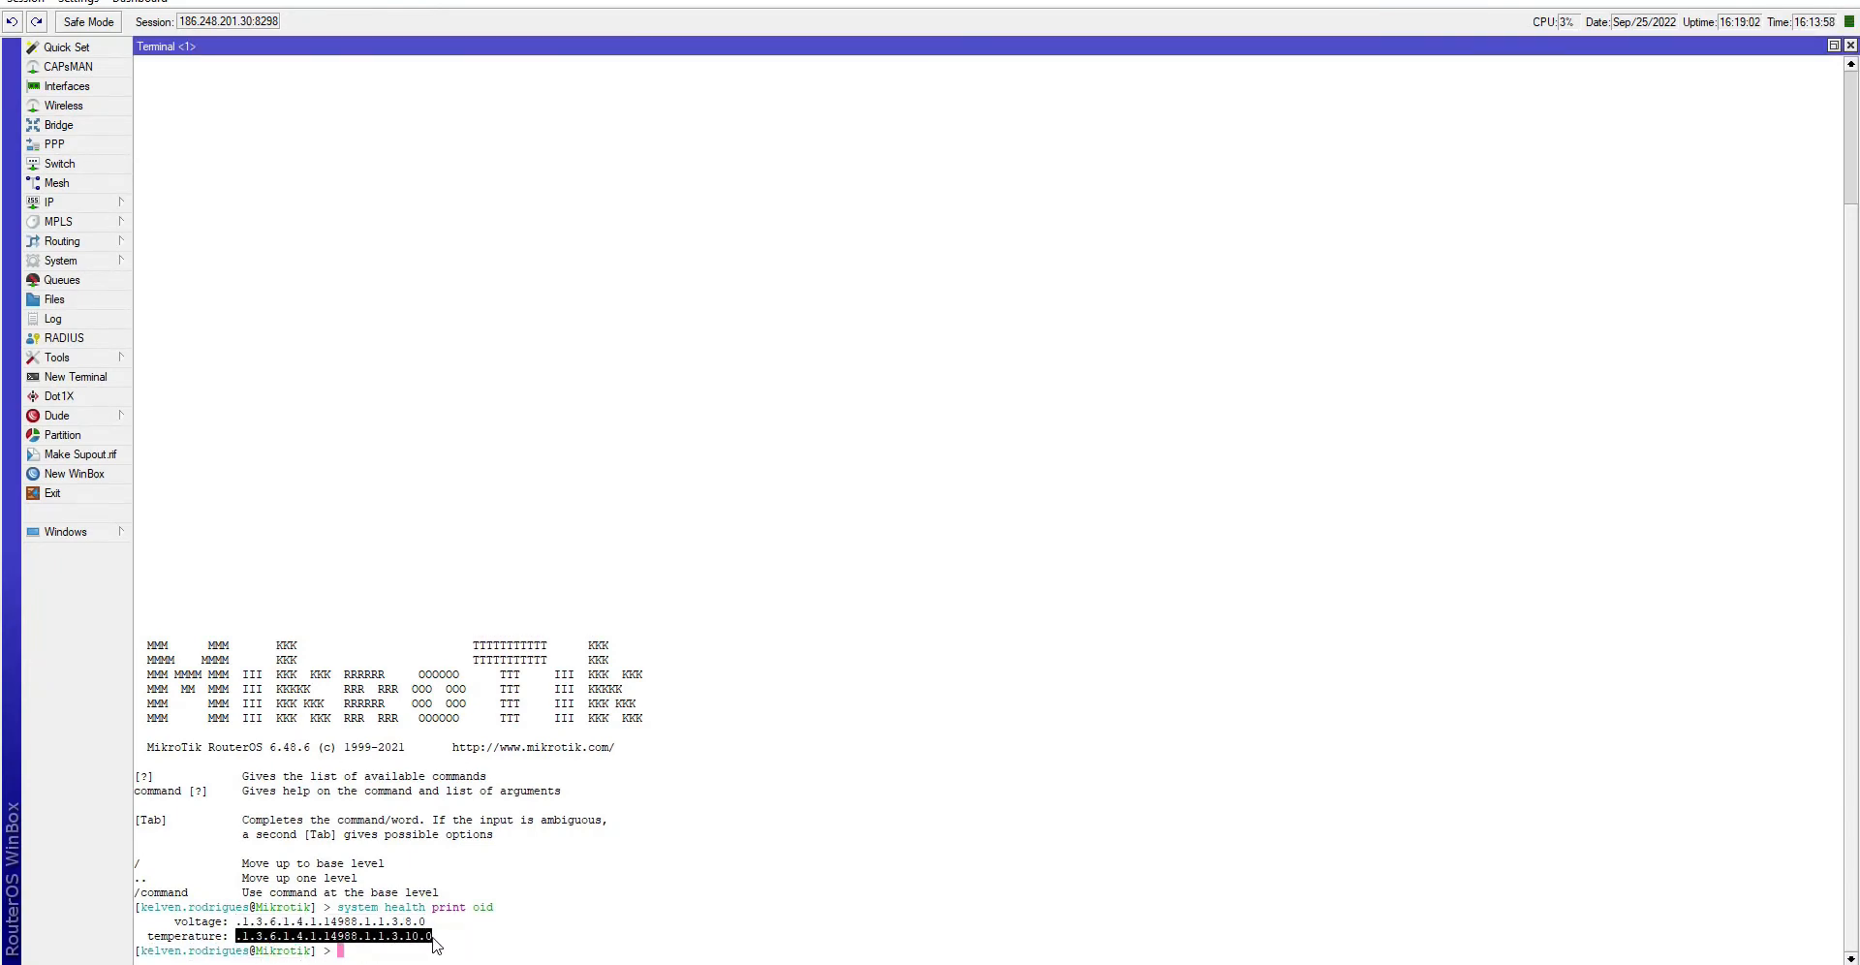
pyautogui.rightClick(434, 945)
pyautogui.click(484, 853)
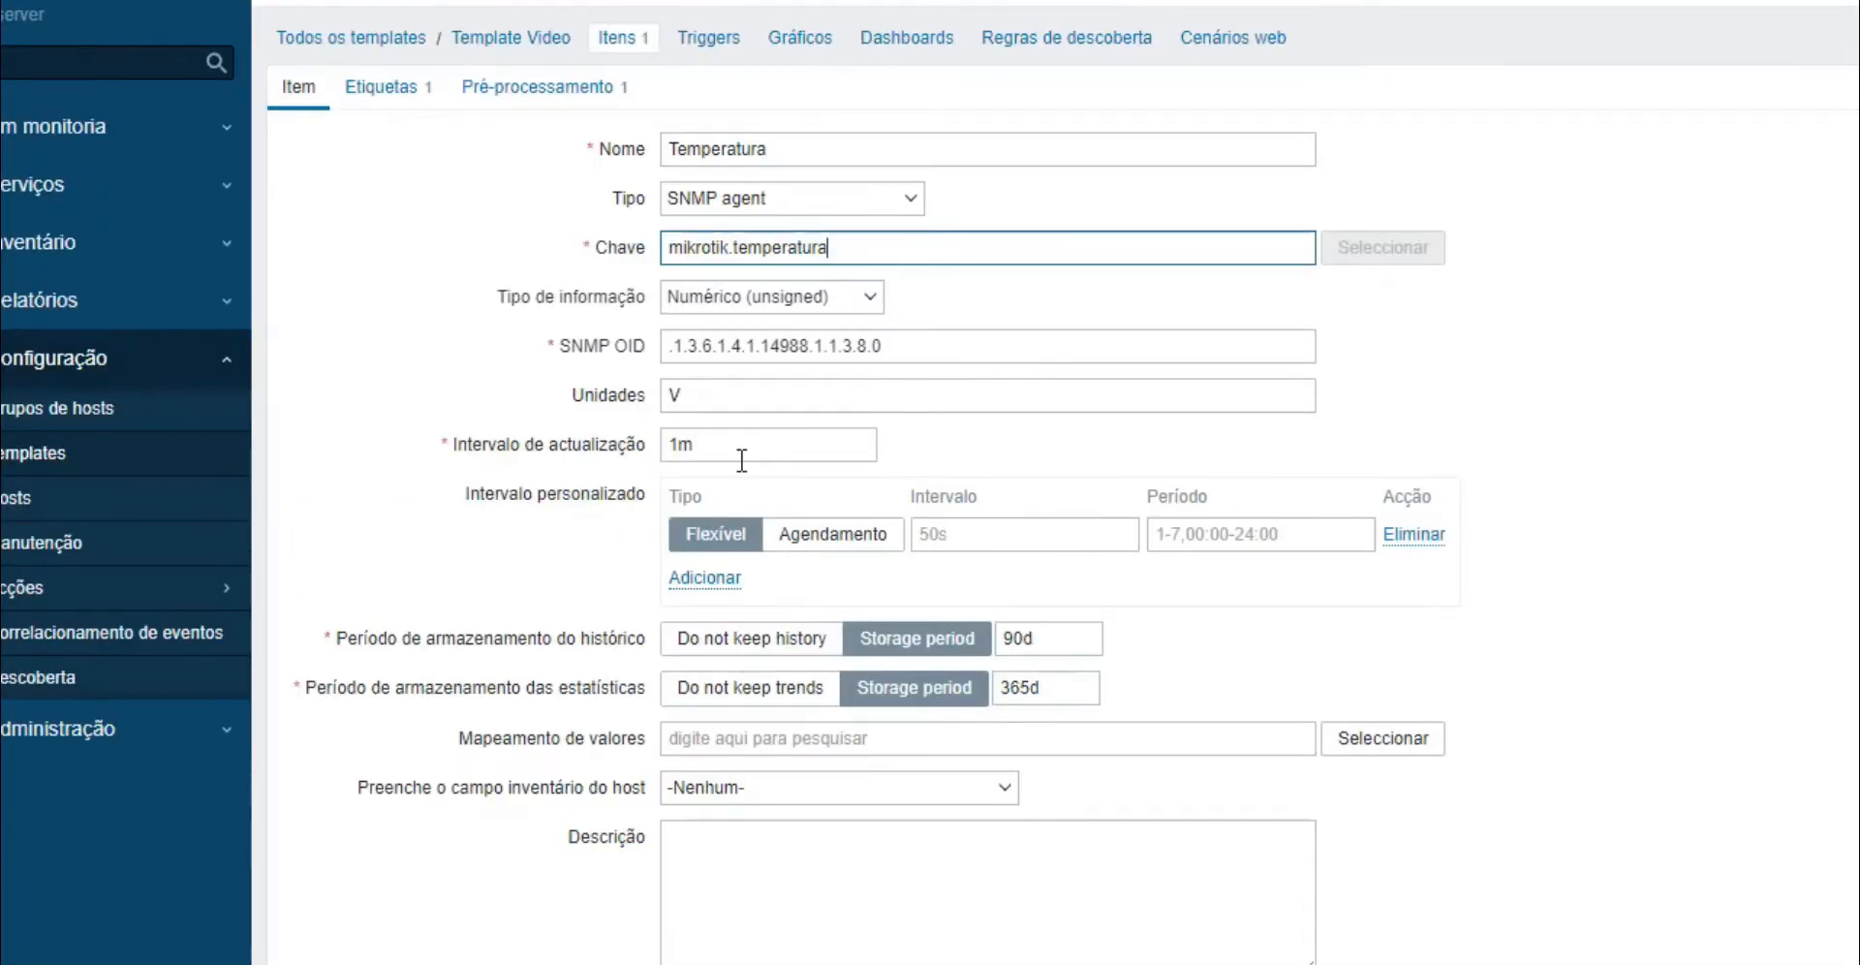
# - Paste SNMP OID .1.3.6.1.4.1.14988.1.1.3.10.0 and change the tag value to Temperatura
pyautogui.tripleClick(905, 349)
pyautogui.hotkey('ctrl', 'v')
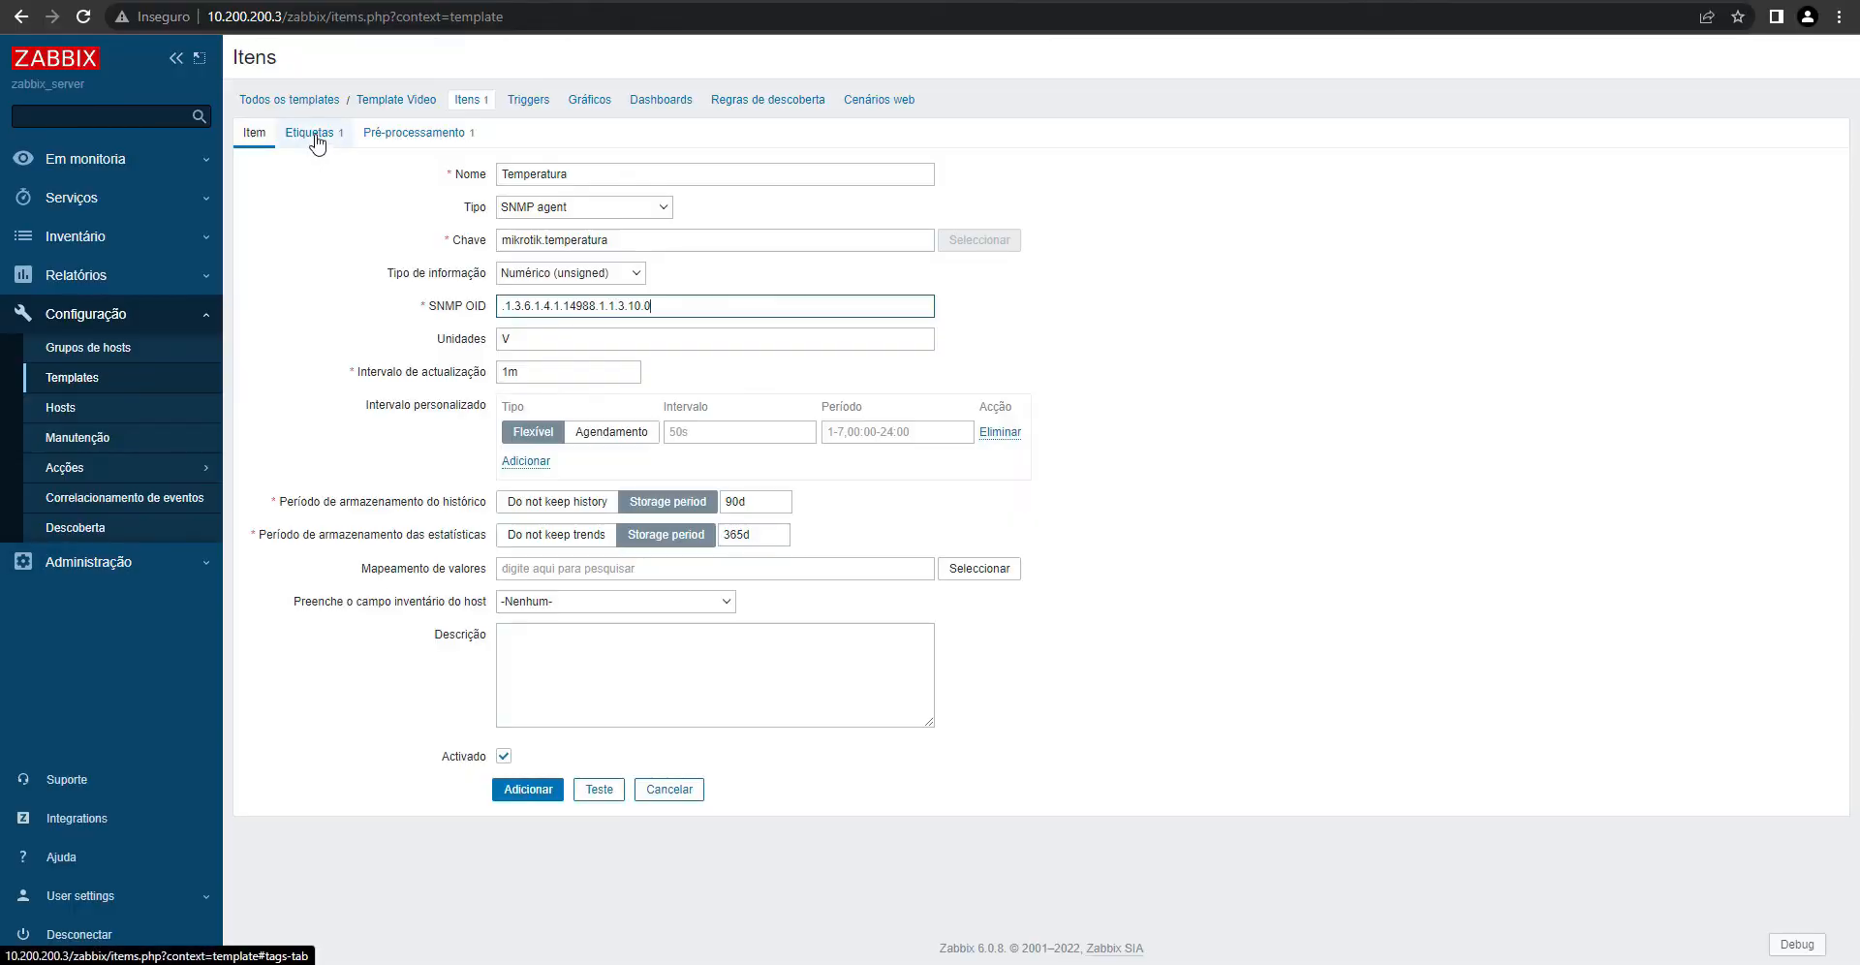
pyautogui.click(314, 138)
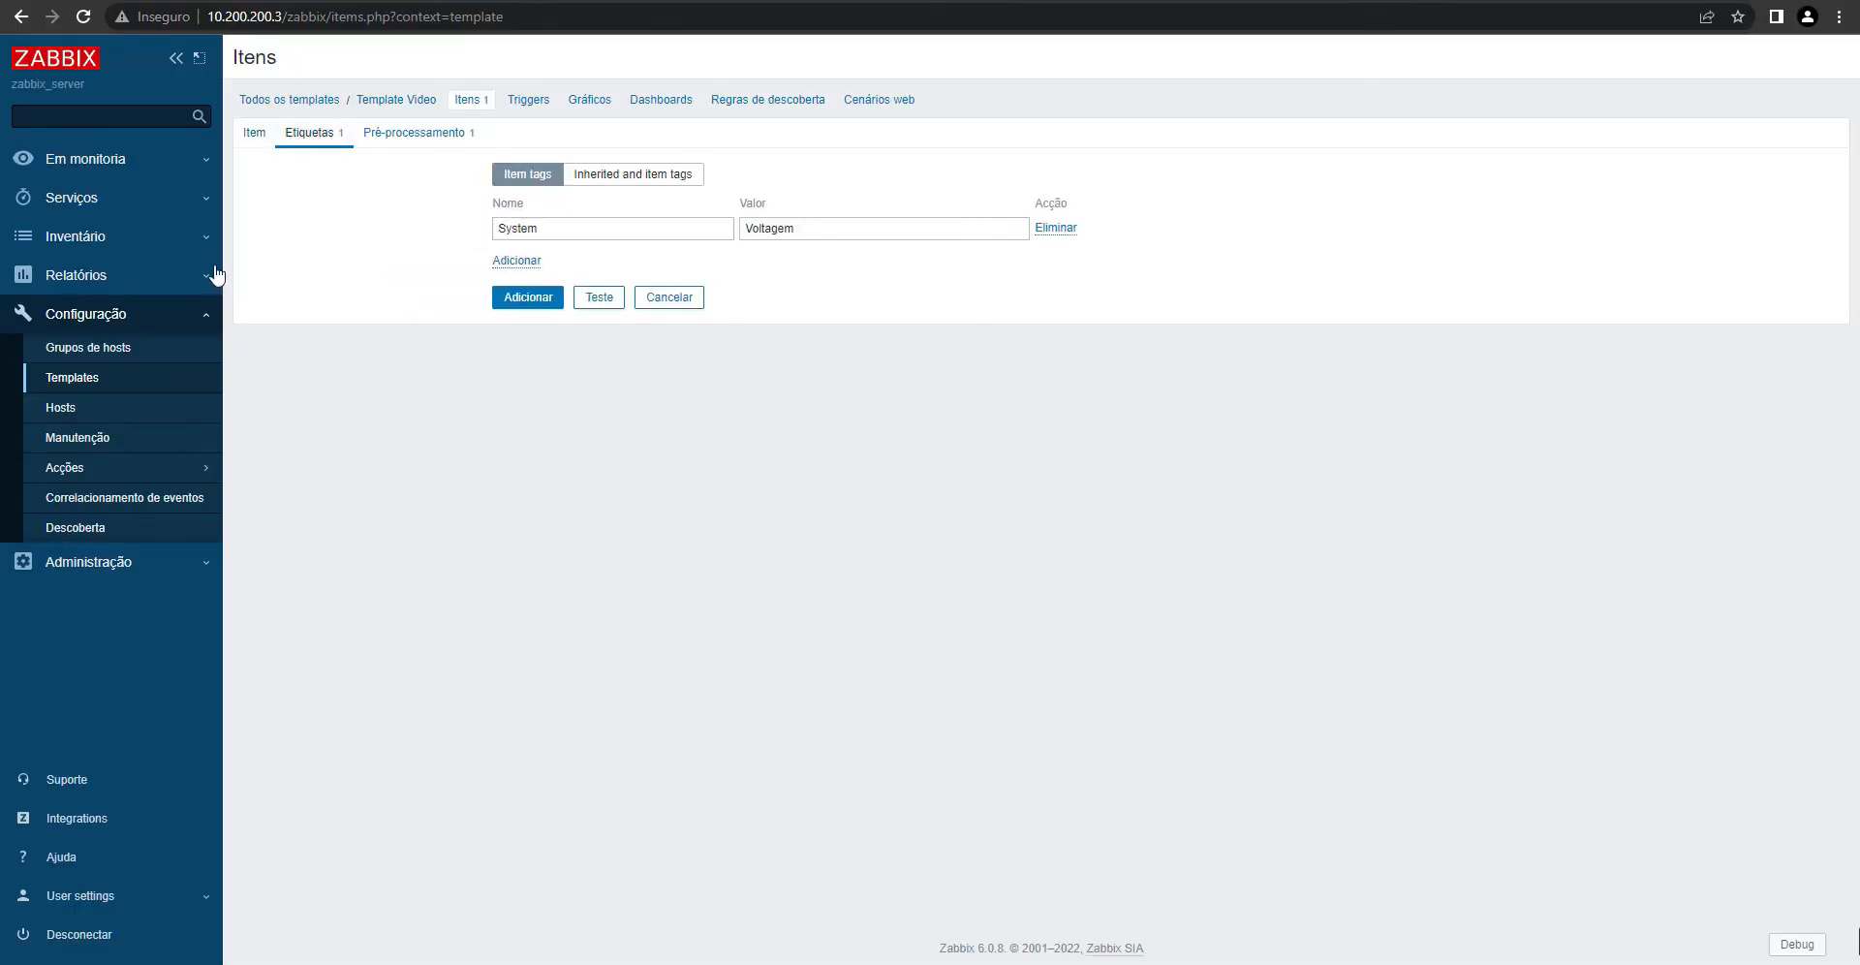
pyautogui.doubleClick(821, 223)
pyautogui.write('Tempe')
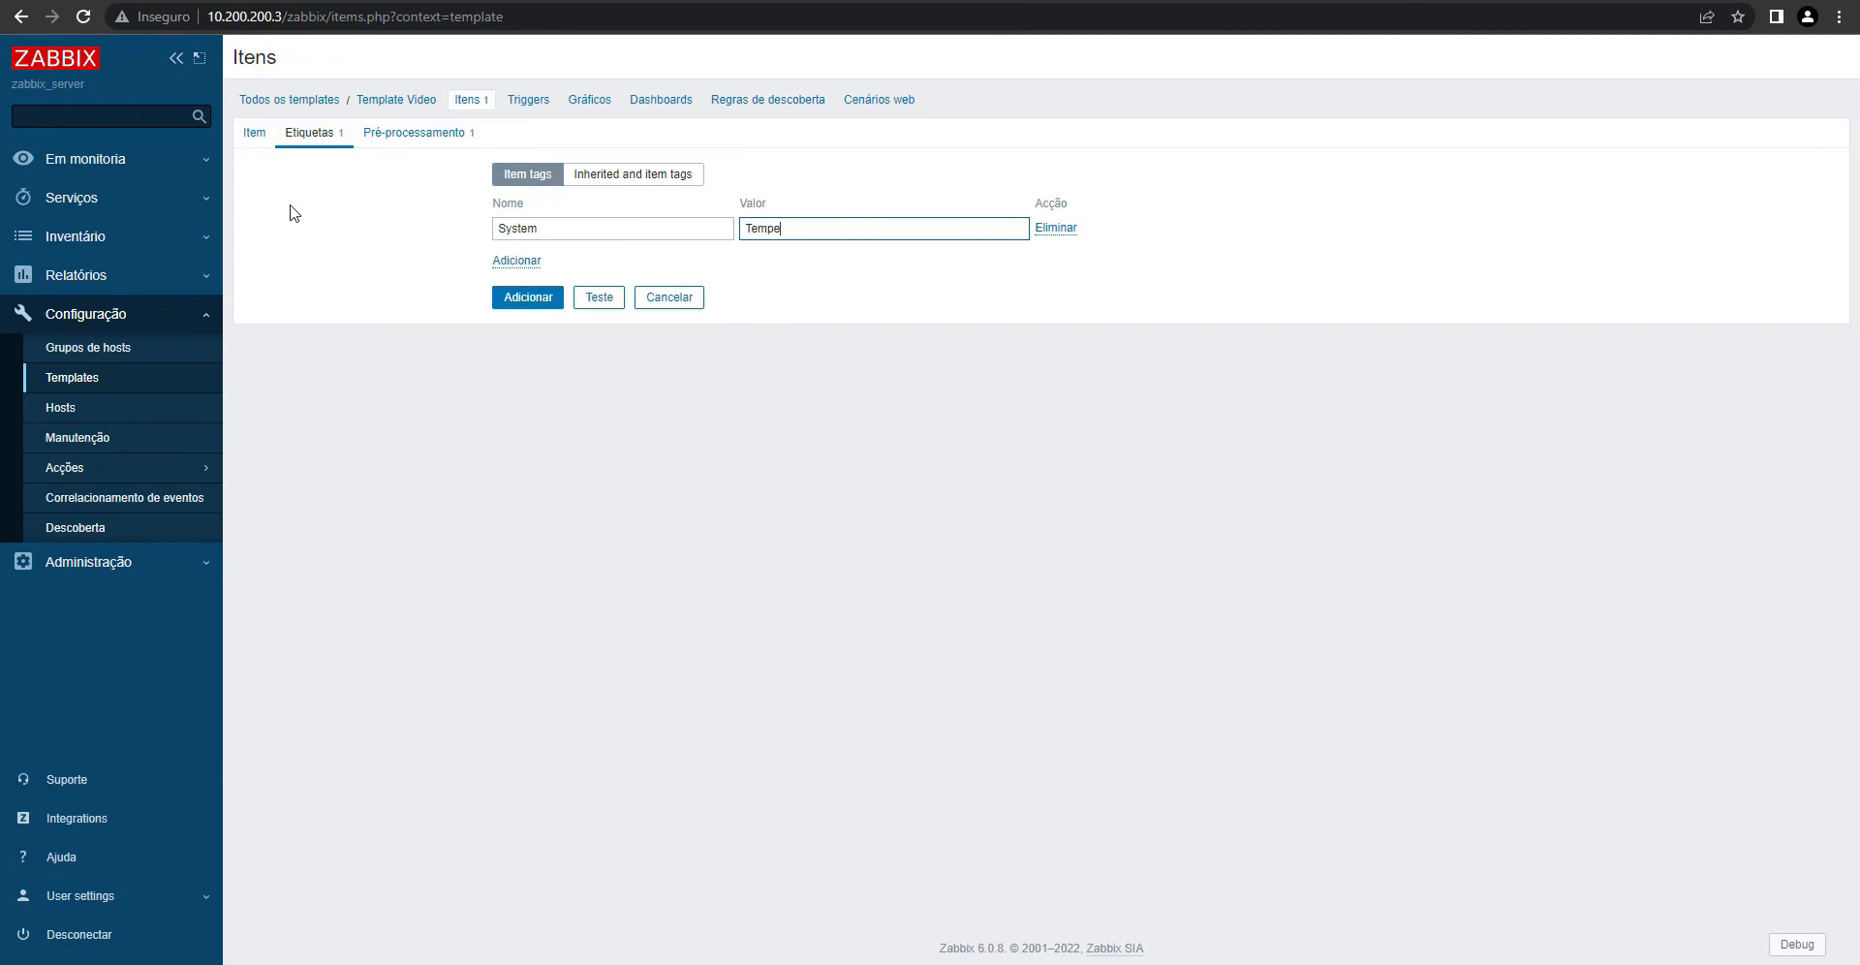
pyautogui.write('ratura')
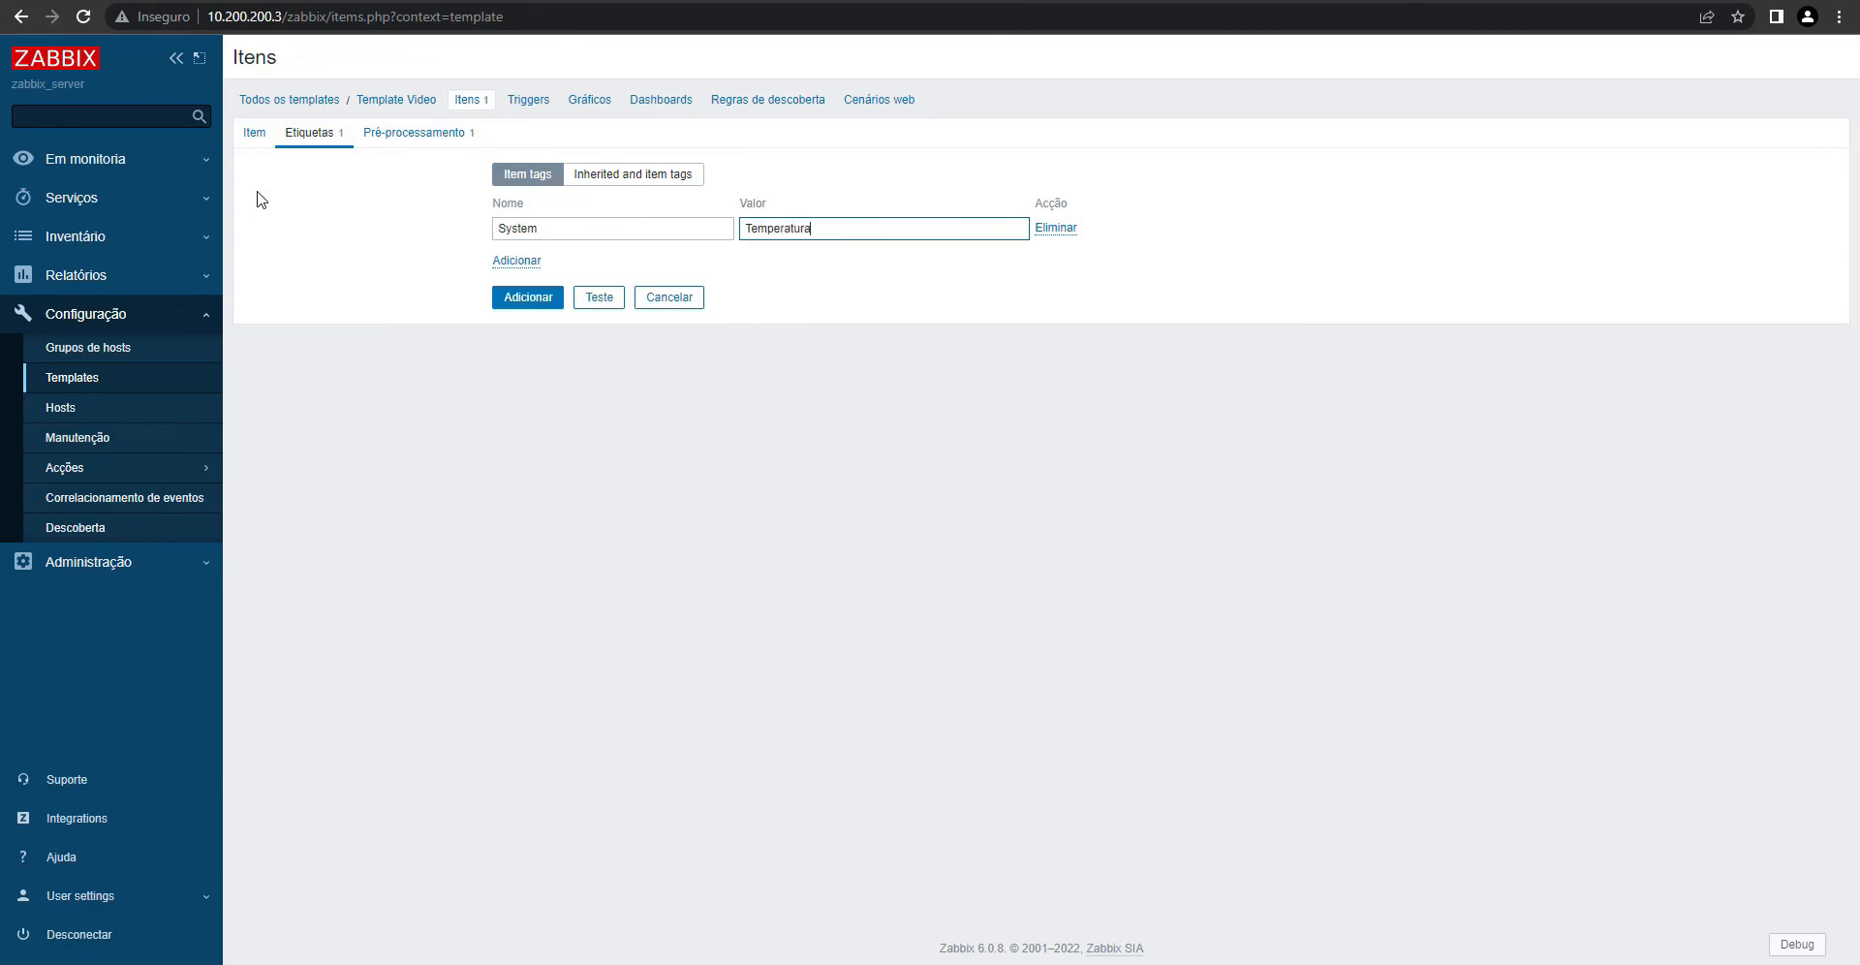
# - Set the Temperatura item's units to °C after reviewing its 0.1 multiplier step
pyautogui.click(424, 142)
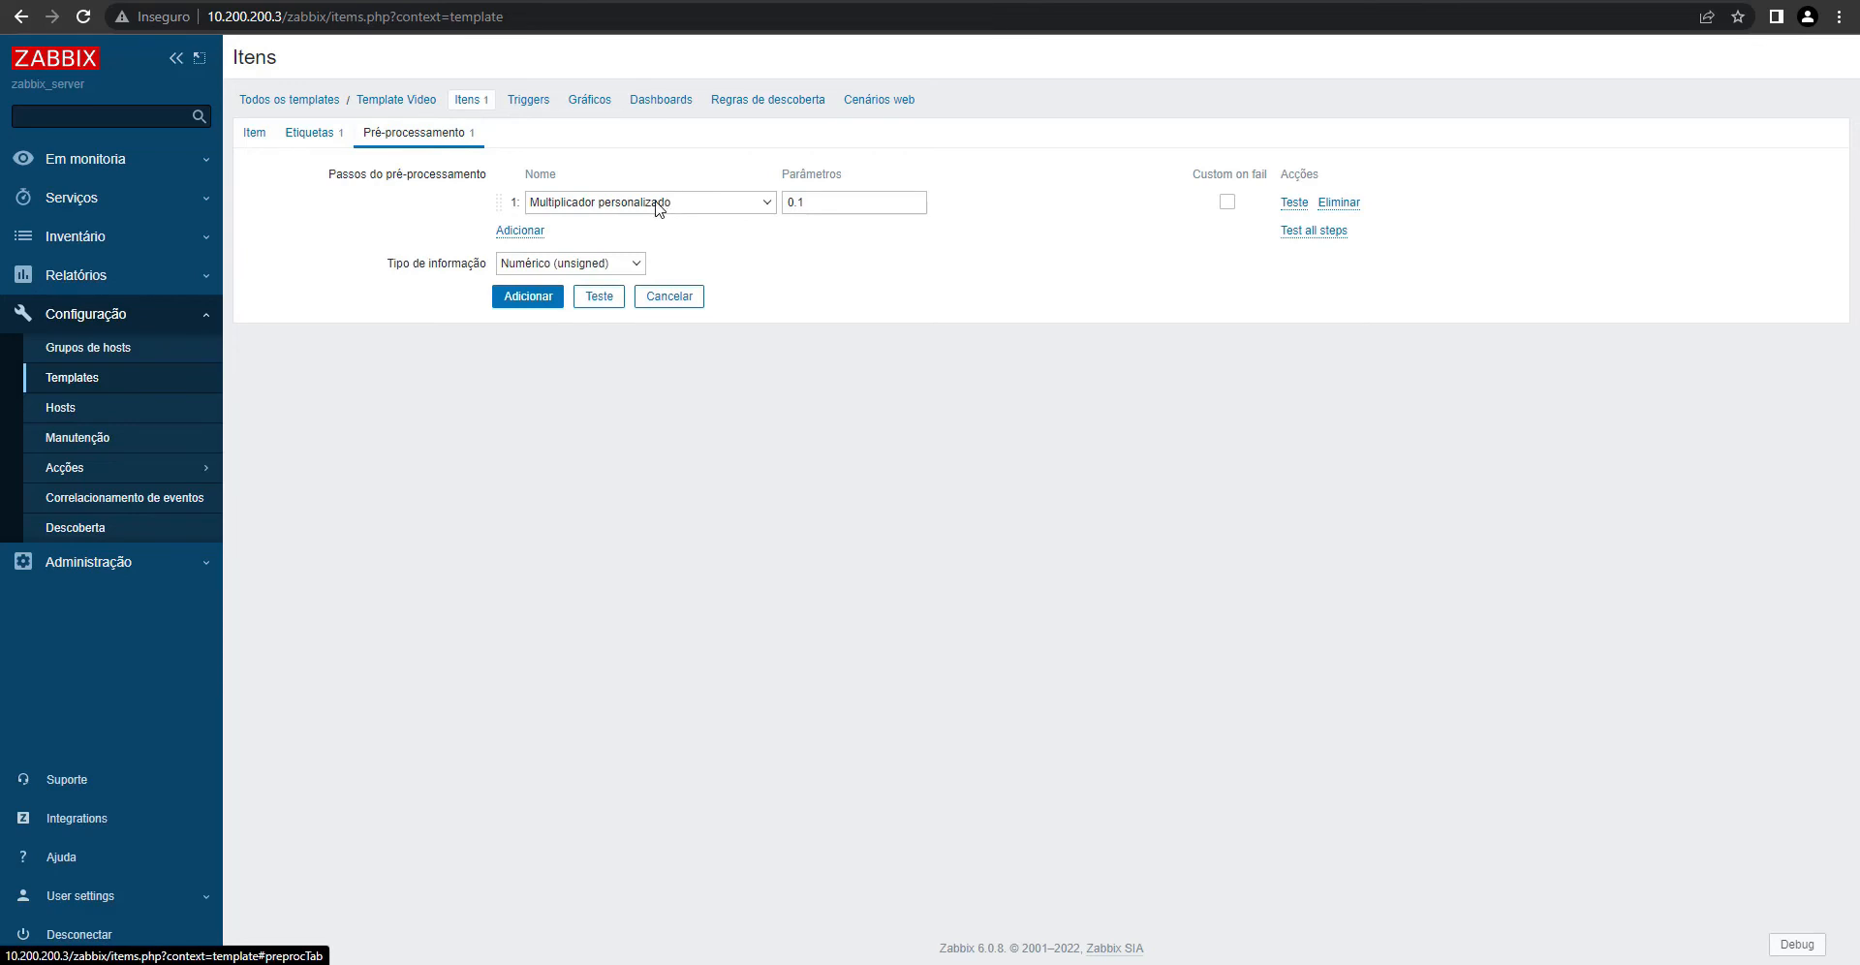
pyautogui.doubleClick(823, 197)
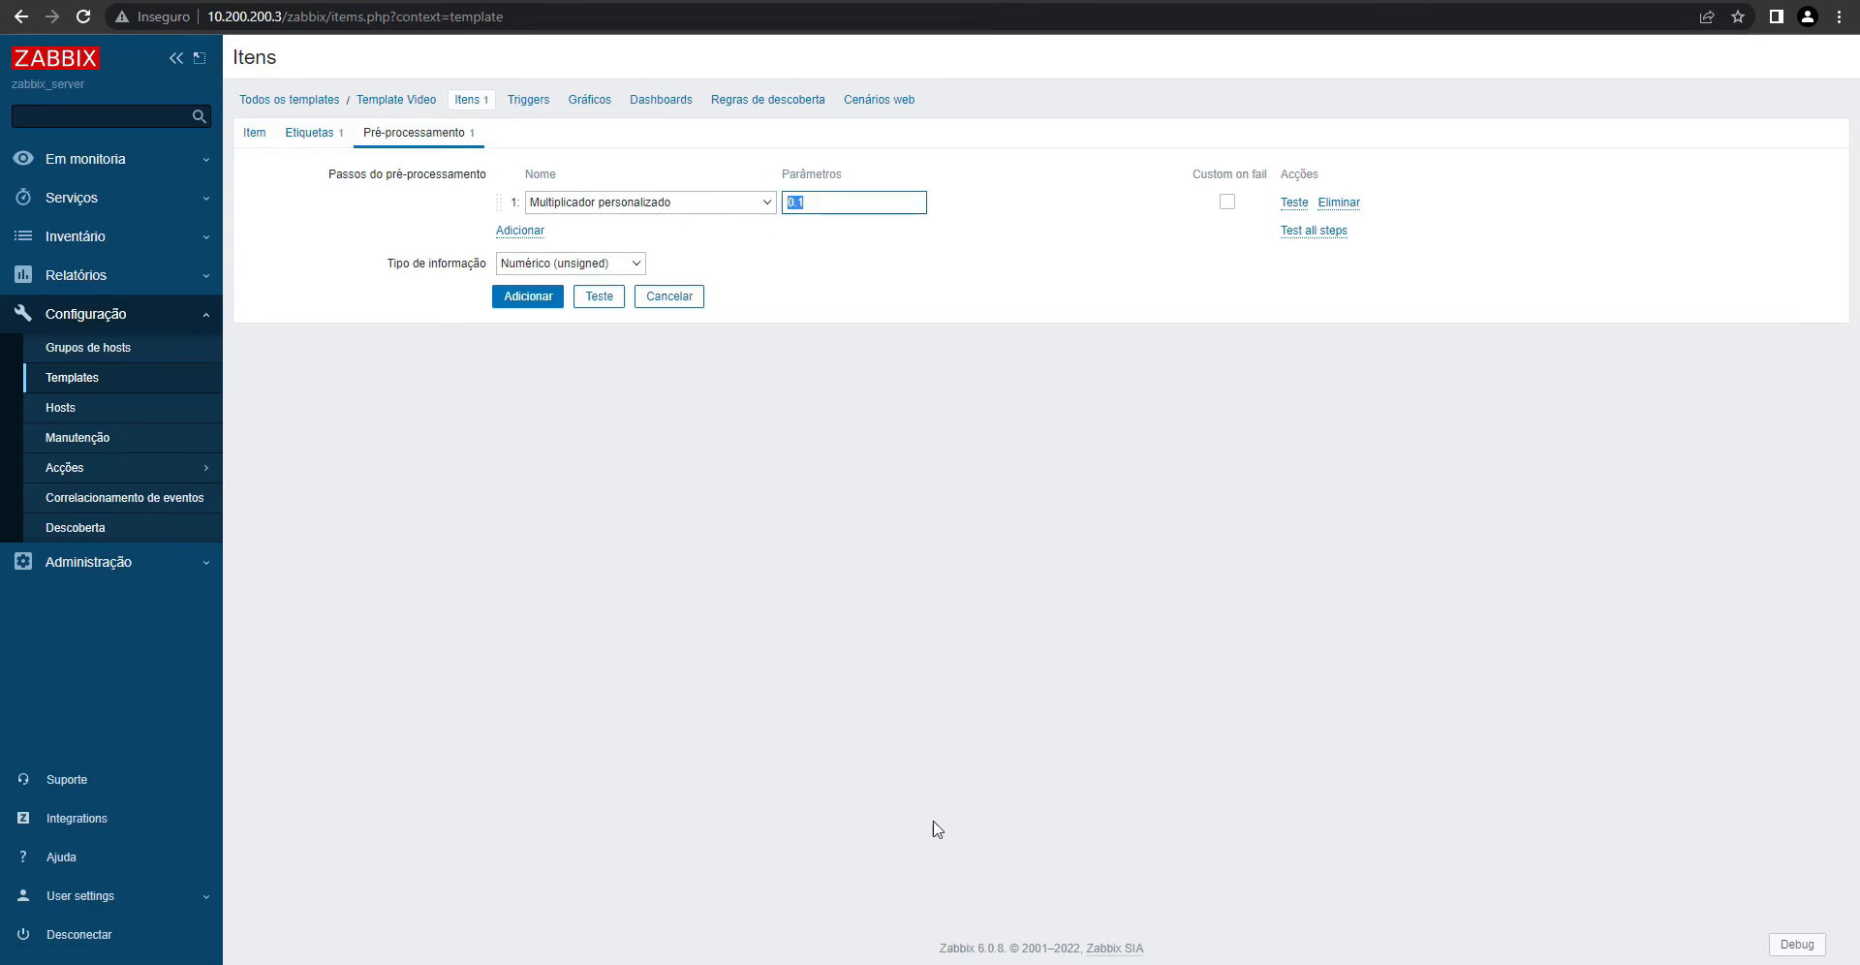
pyautogui.click(252, 132)
pyautogui.tripleClick(674, 306)
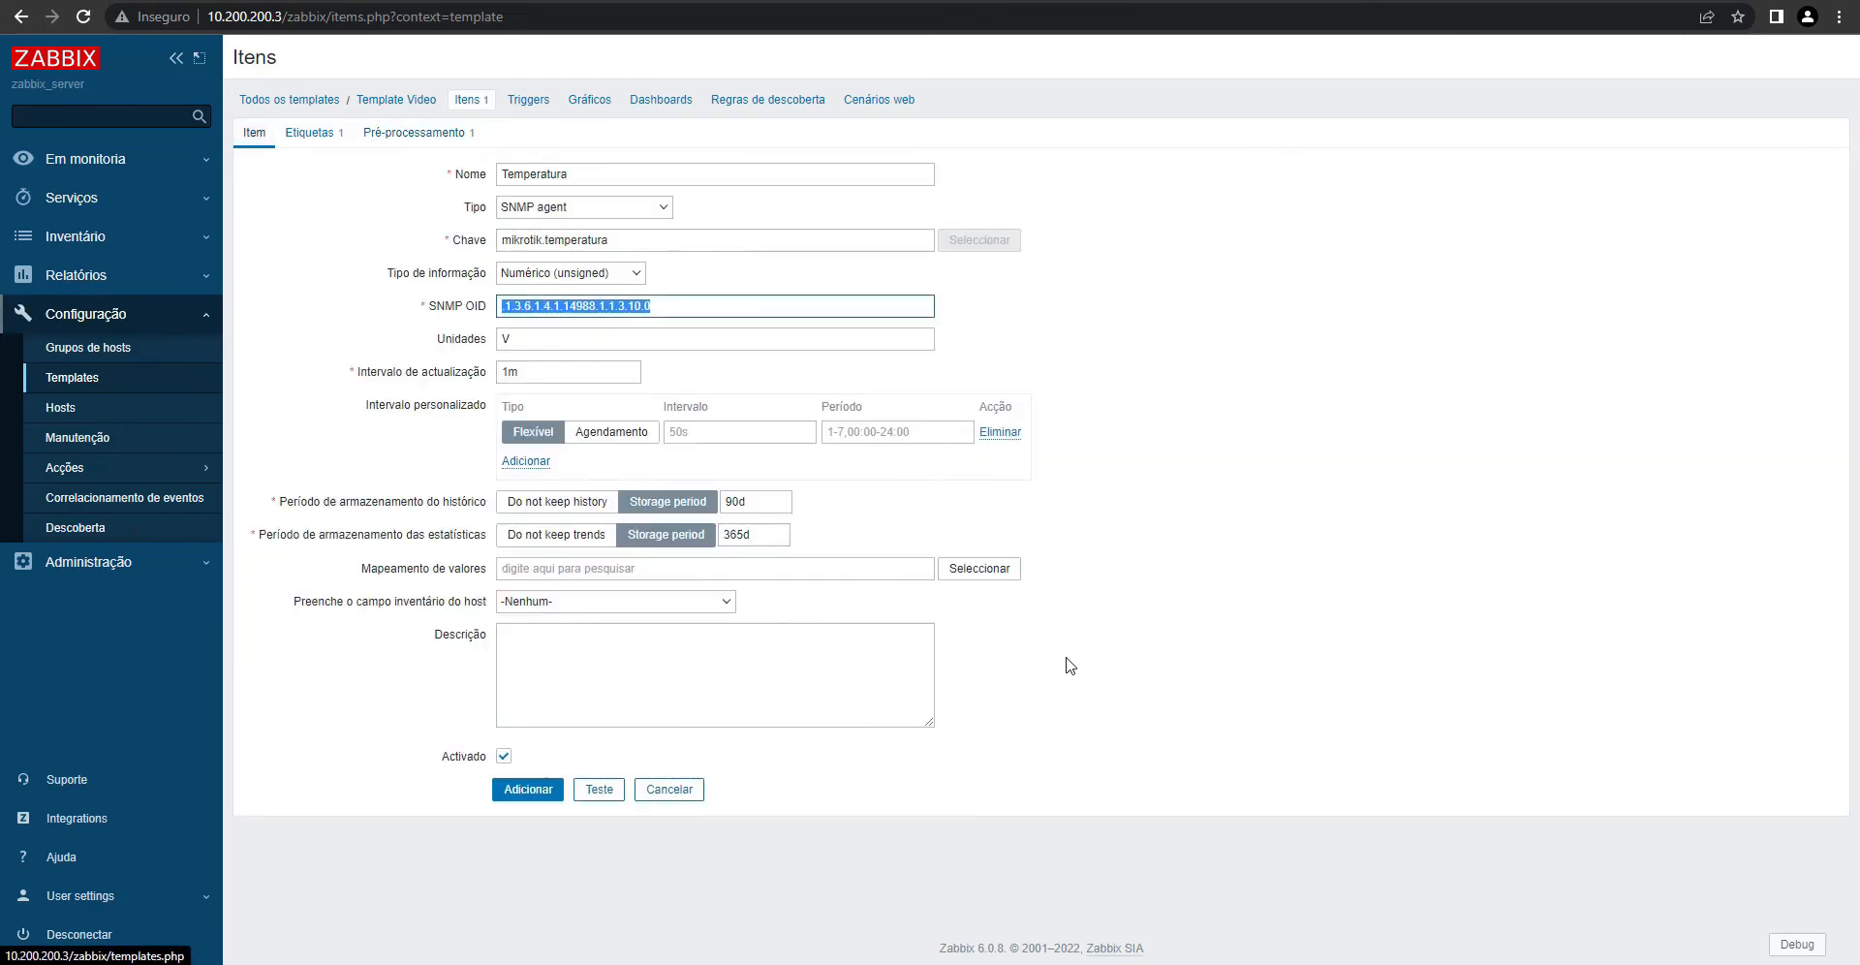
pyautogui.press('Tab')
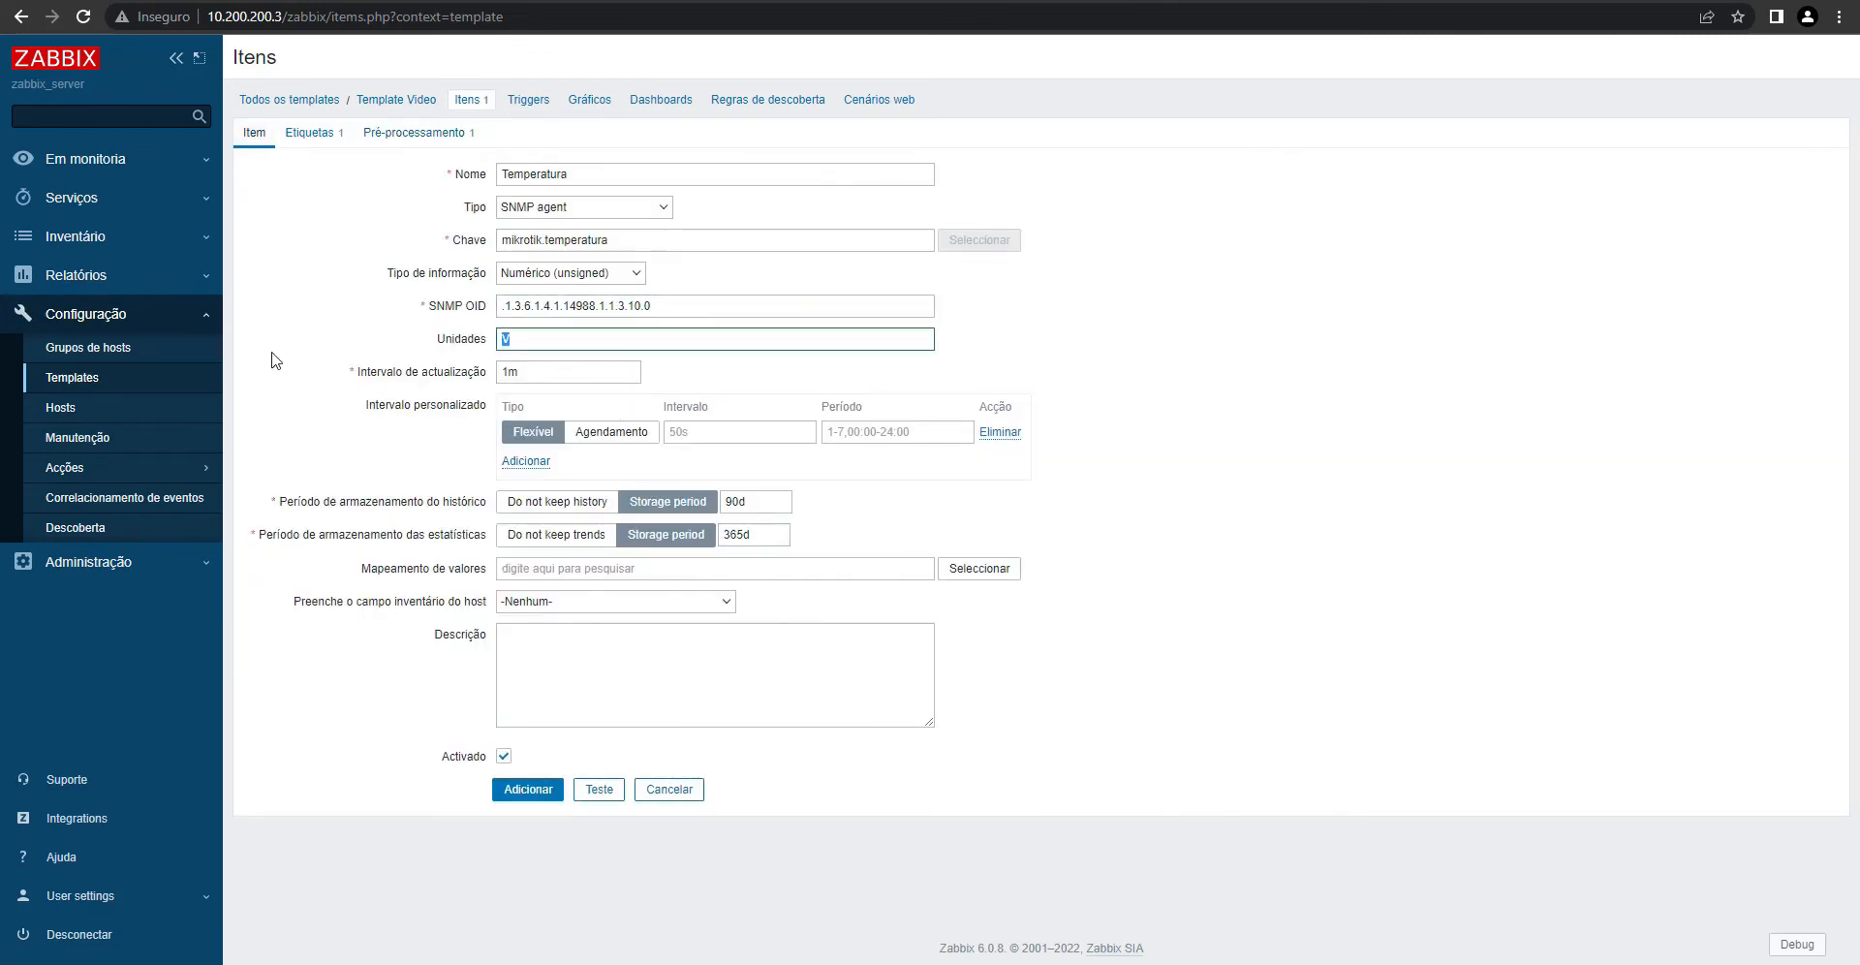
pyautogui.write('°C')
pyautogui.doubleClick(1308, 746)
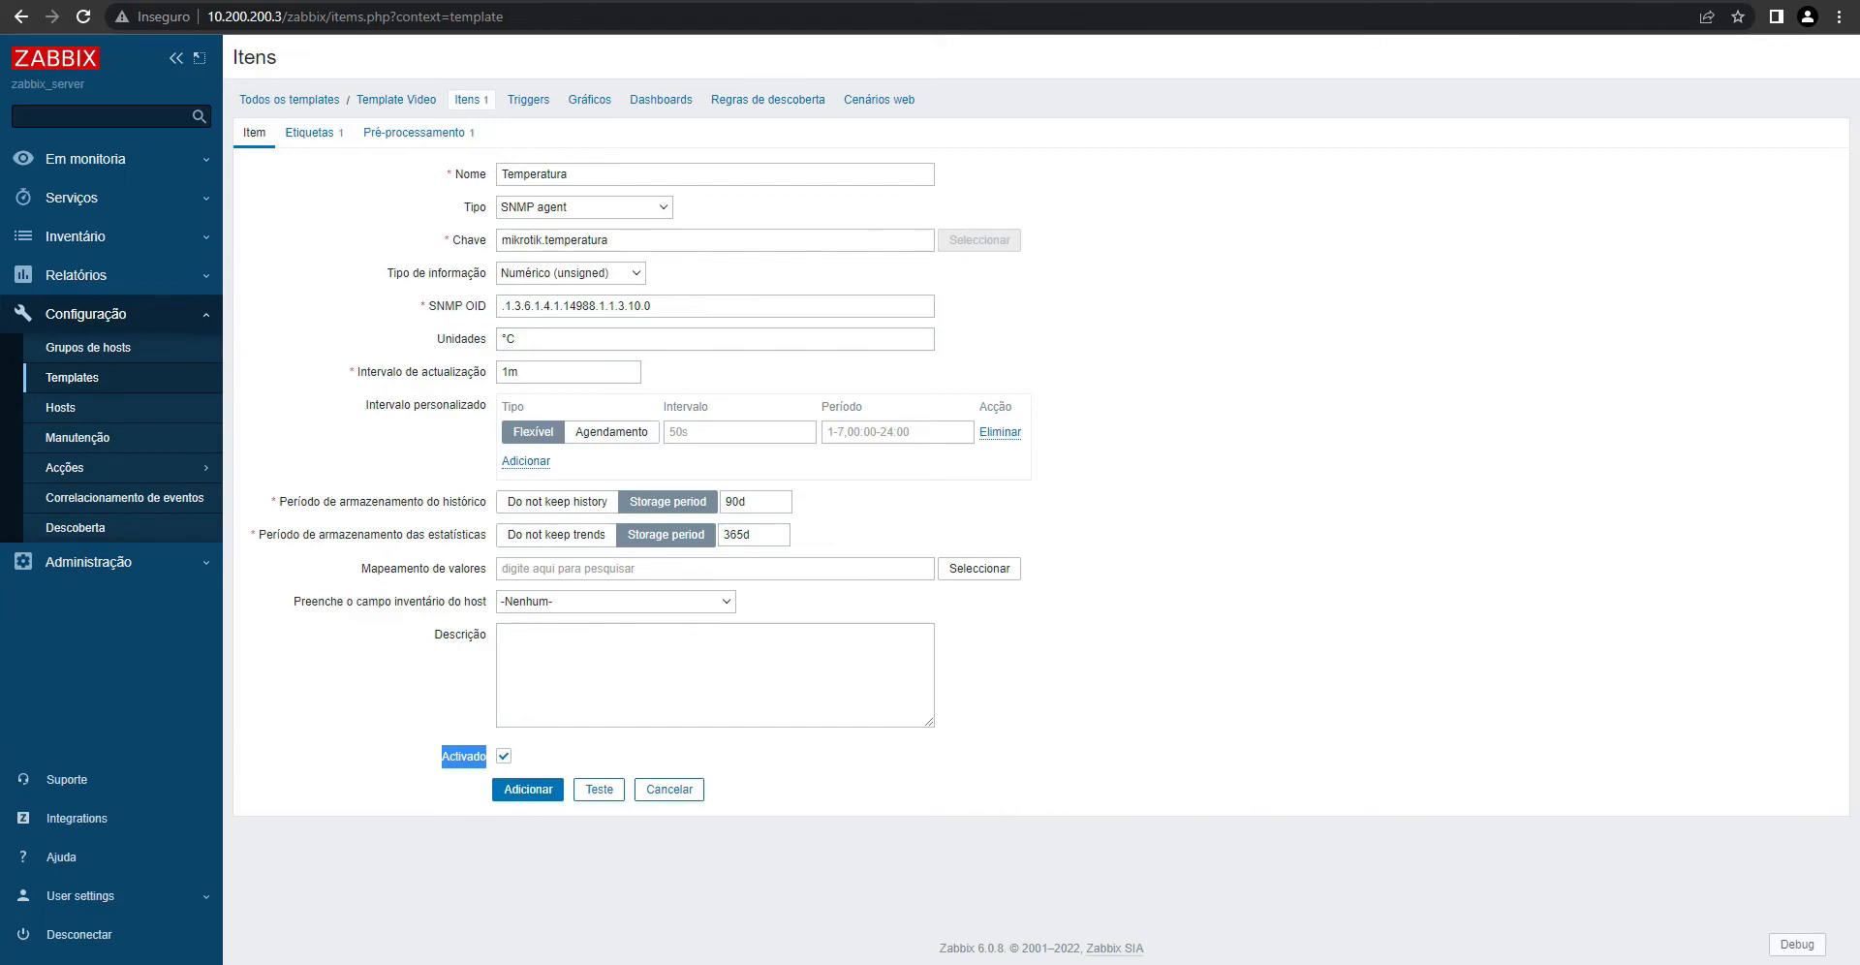
# - Snmpwalk OID .1.3.6.1.4.1.14988.1.1.3.10.0, getting 470, then add the Temperatura item to Template Video
pyautogui.click(841, 963)
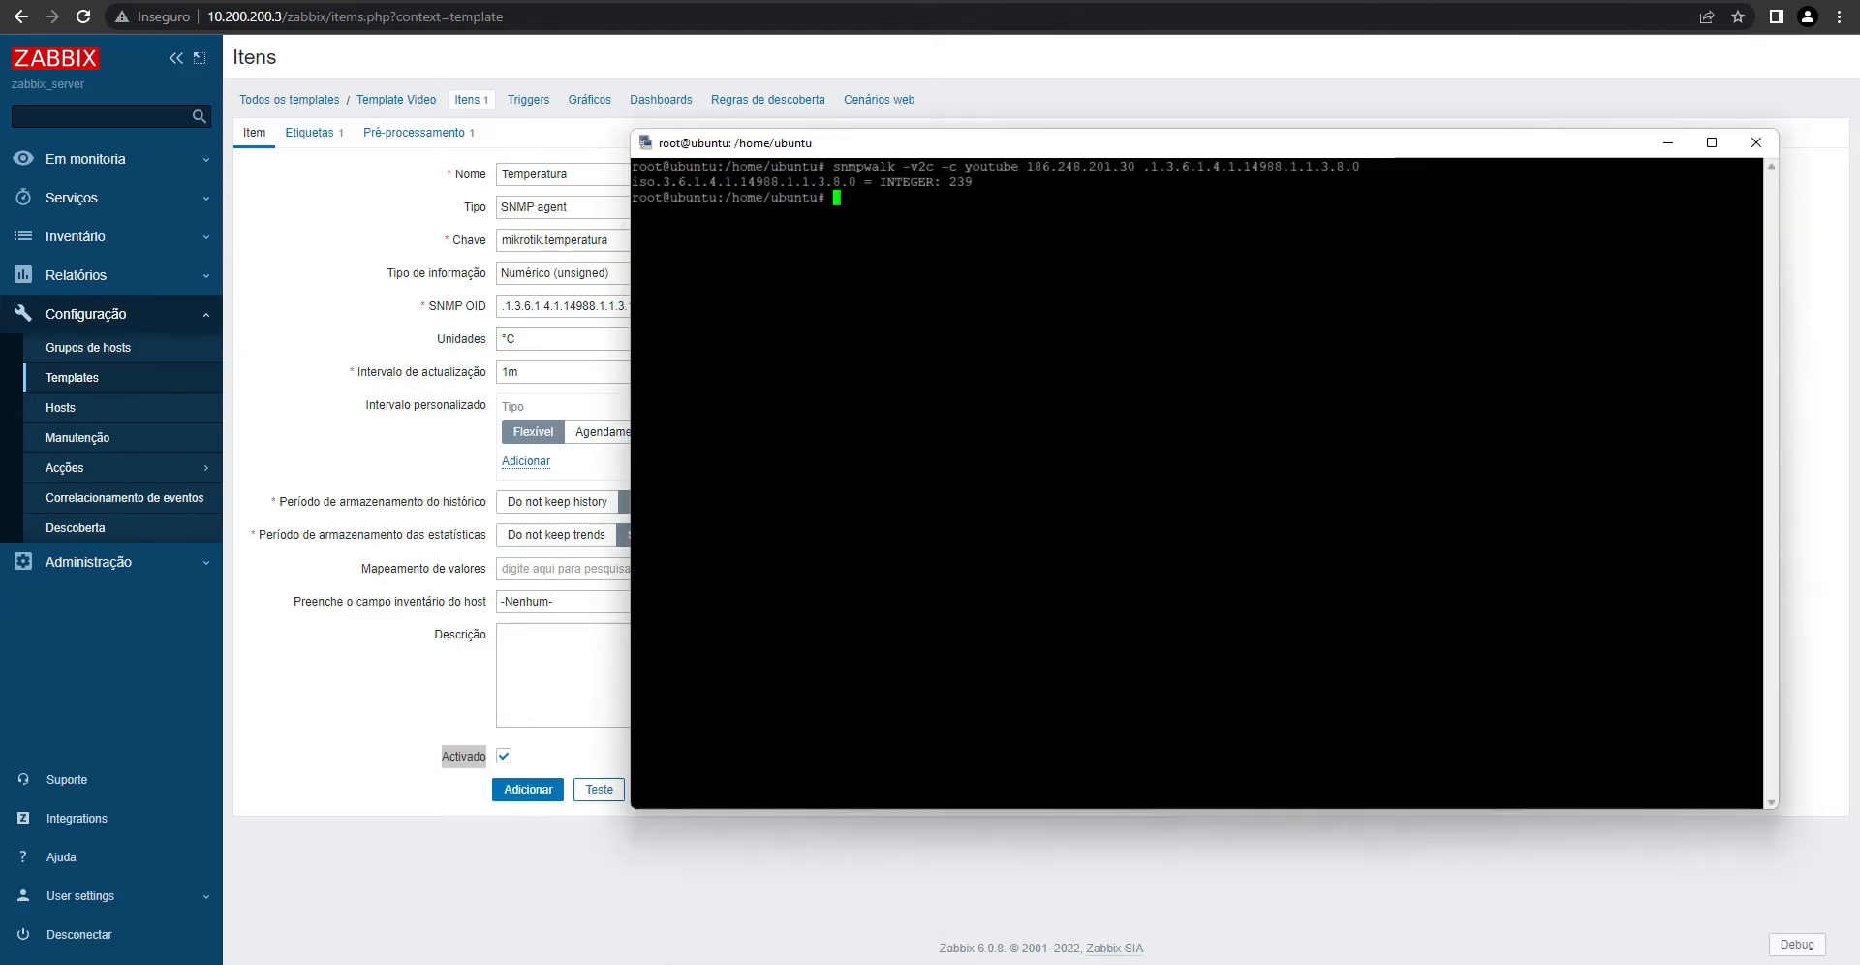
pyautogui.press('Up')
pyautogui.press('BackSpace')
pyautogui.press('BackSpace')
pyautogui.press('BackSpace')
pyautogui.press('BackSpace')
pyautogui.press('BackSpace')
pyautogui.press('BackSpace')
pyautogui.press('BackSpace')
pyautogui.press('BackSpace')
pyautogui.press('BackSpace')
pyautogui.press('BackSpace')
pyautogui.press('BackSpace')
pyautogui.press('BackSpace')
pyautogui.press('BackSpace')
pyautogui.press('BackSpace')
pyautogui.press('BackSpace')
pyautogui.press('BackSpace')
pyautogui.press('BackSpace')
pyautogui.press('BackSpace')
pyautogui.press('BackSpace')
pyautogui.press('BackSpace')
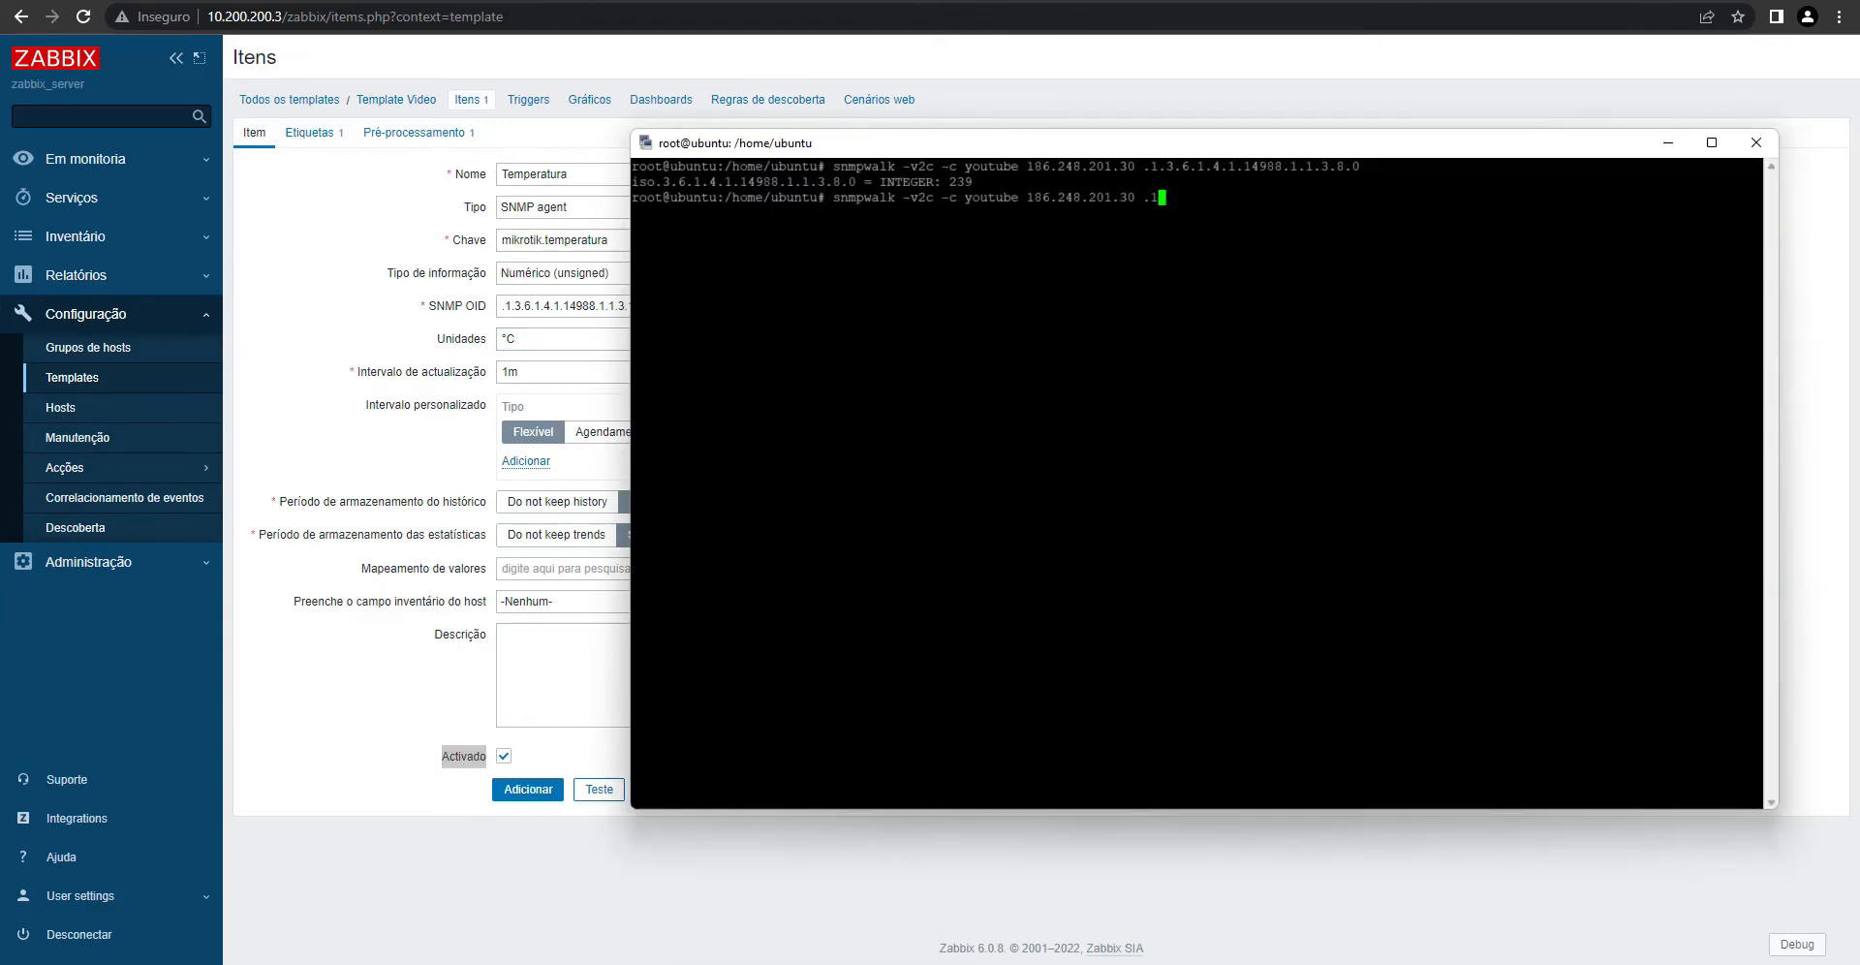
pyautogui.press('BackSpace')
pyautogui.press('BackSpace')
pyautogui.press('shift+Insert')
pyautogui.press('Return')
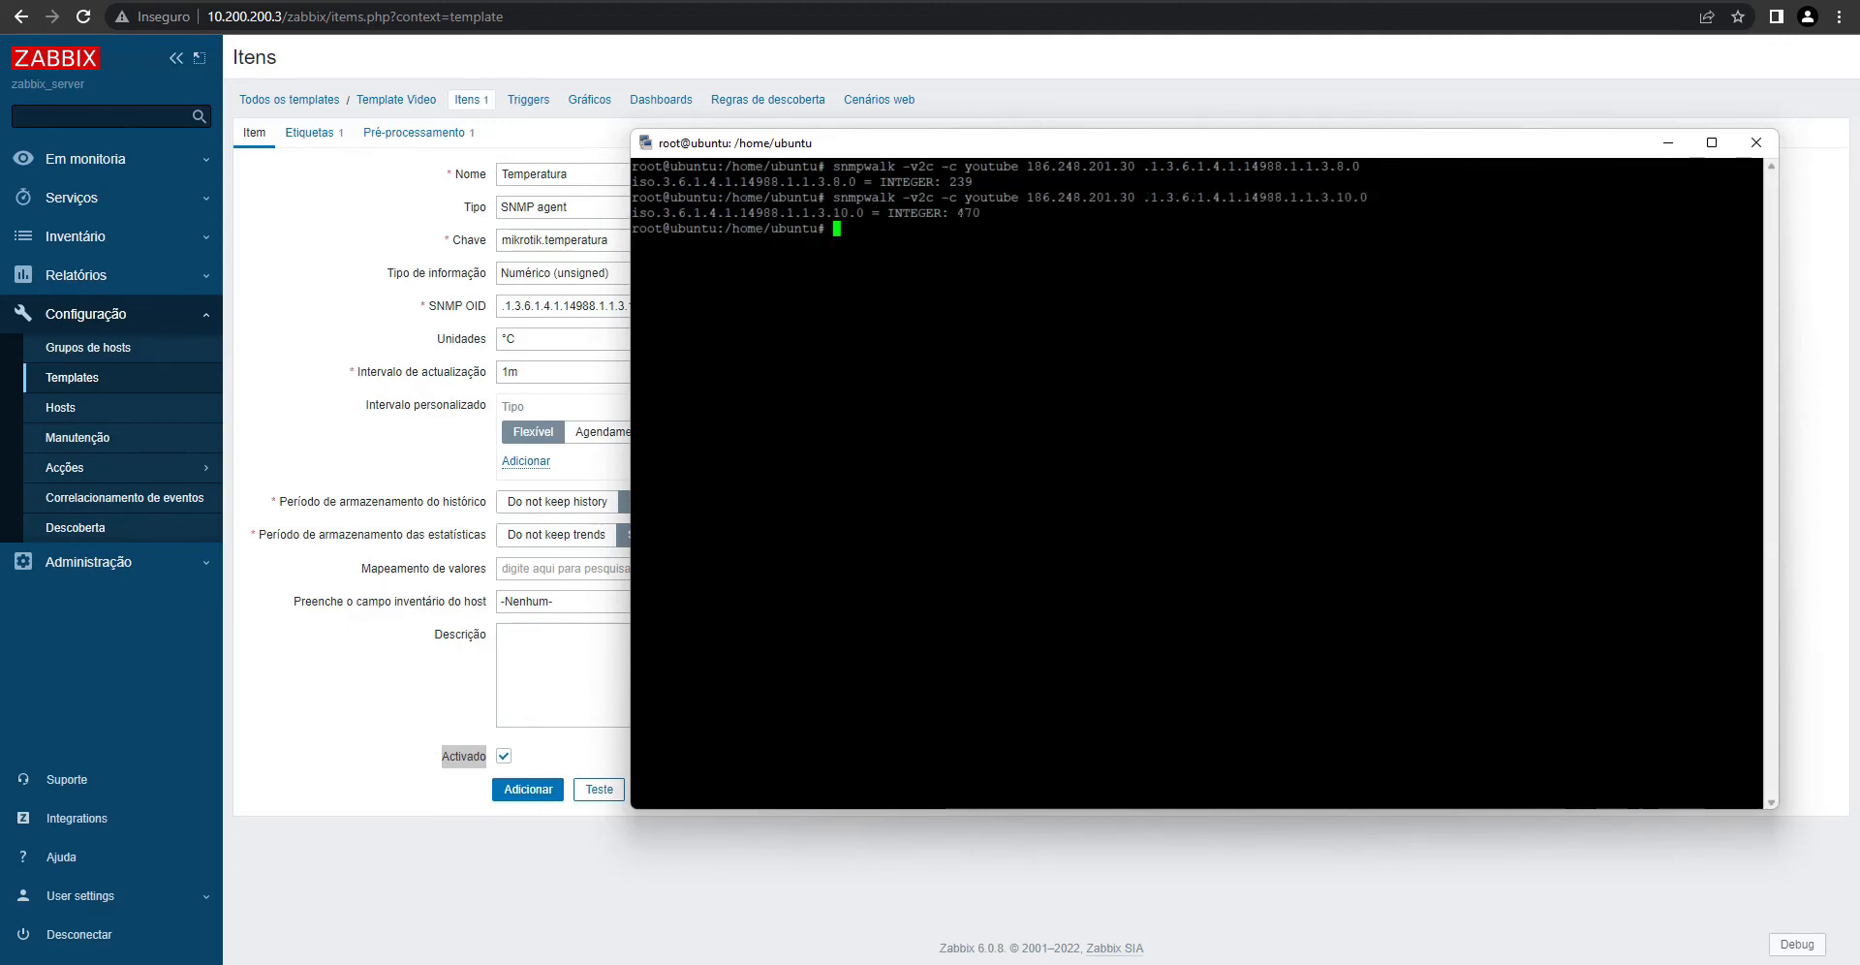
pyautogui.moveTo(956, 212); pyautogui.dragTo(967, 212)
pyautogui.click(524, 790)
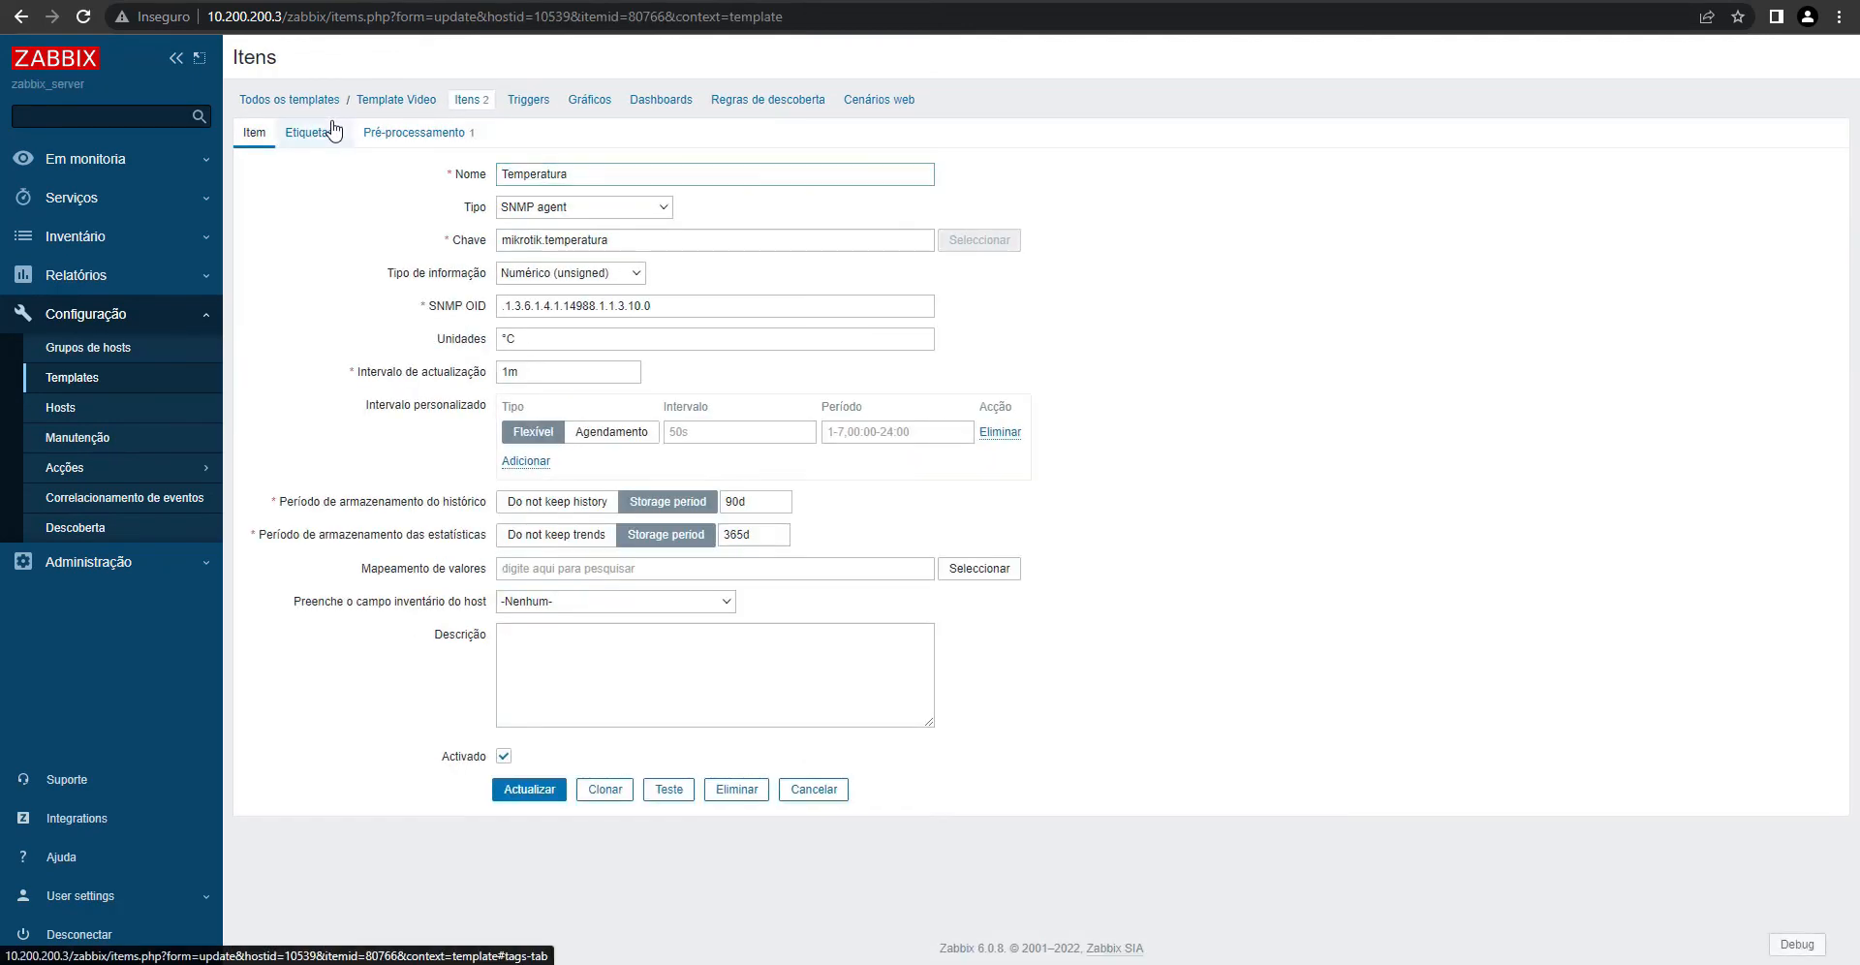
pyautogui.click(334, 131)
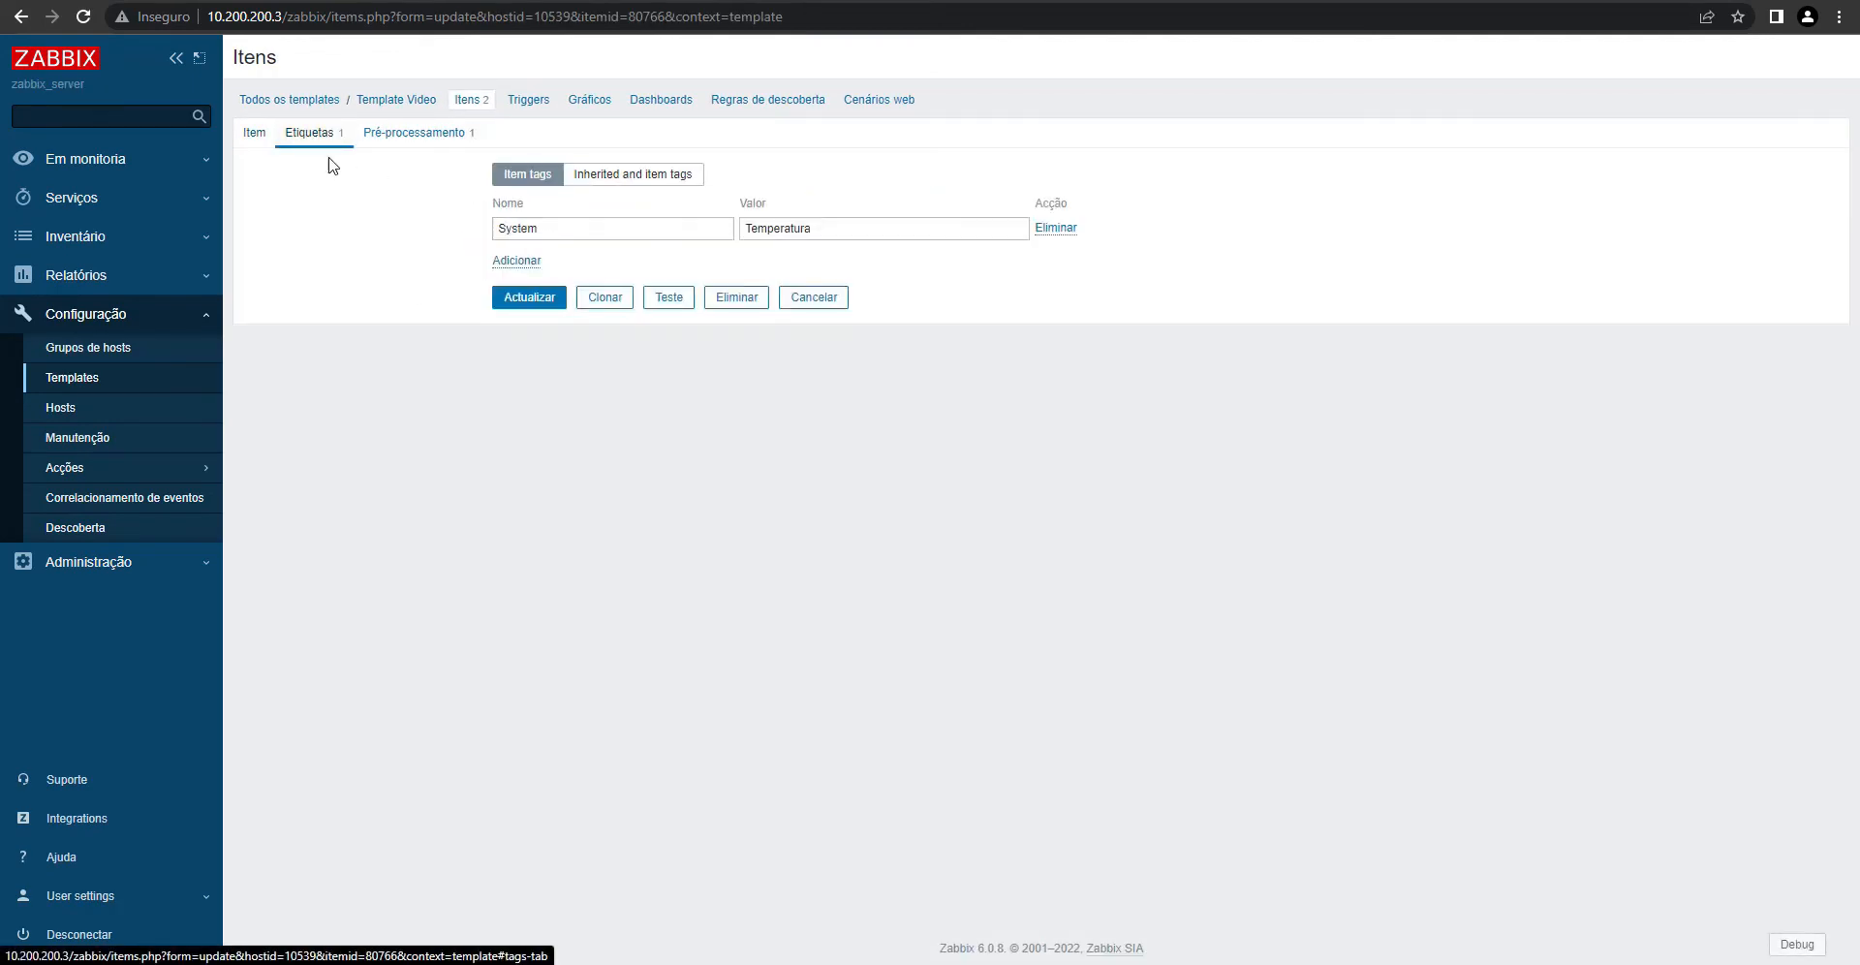
pyautogui.click(255, 133)
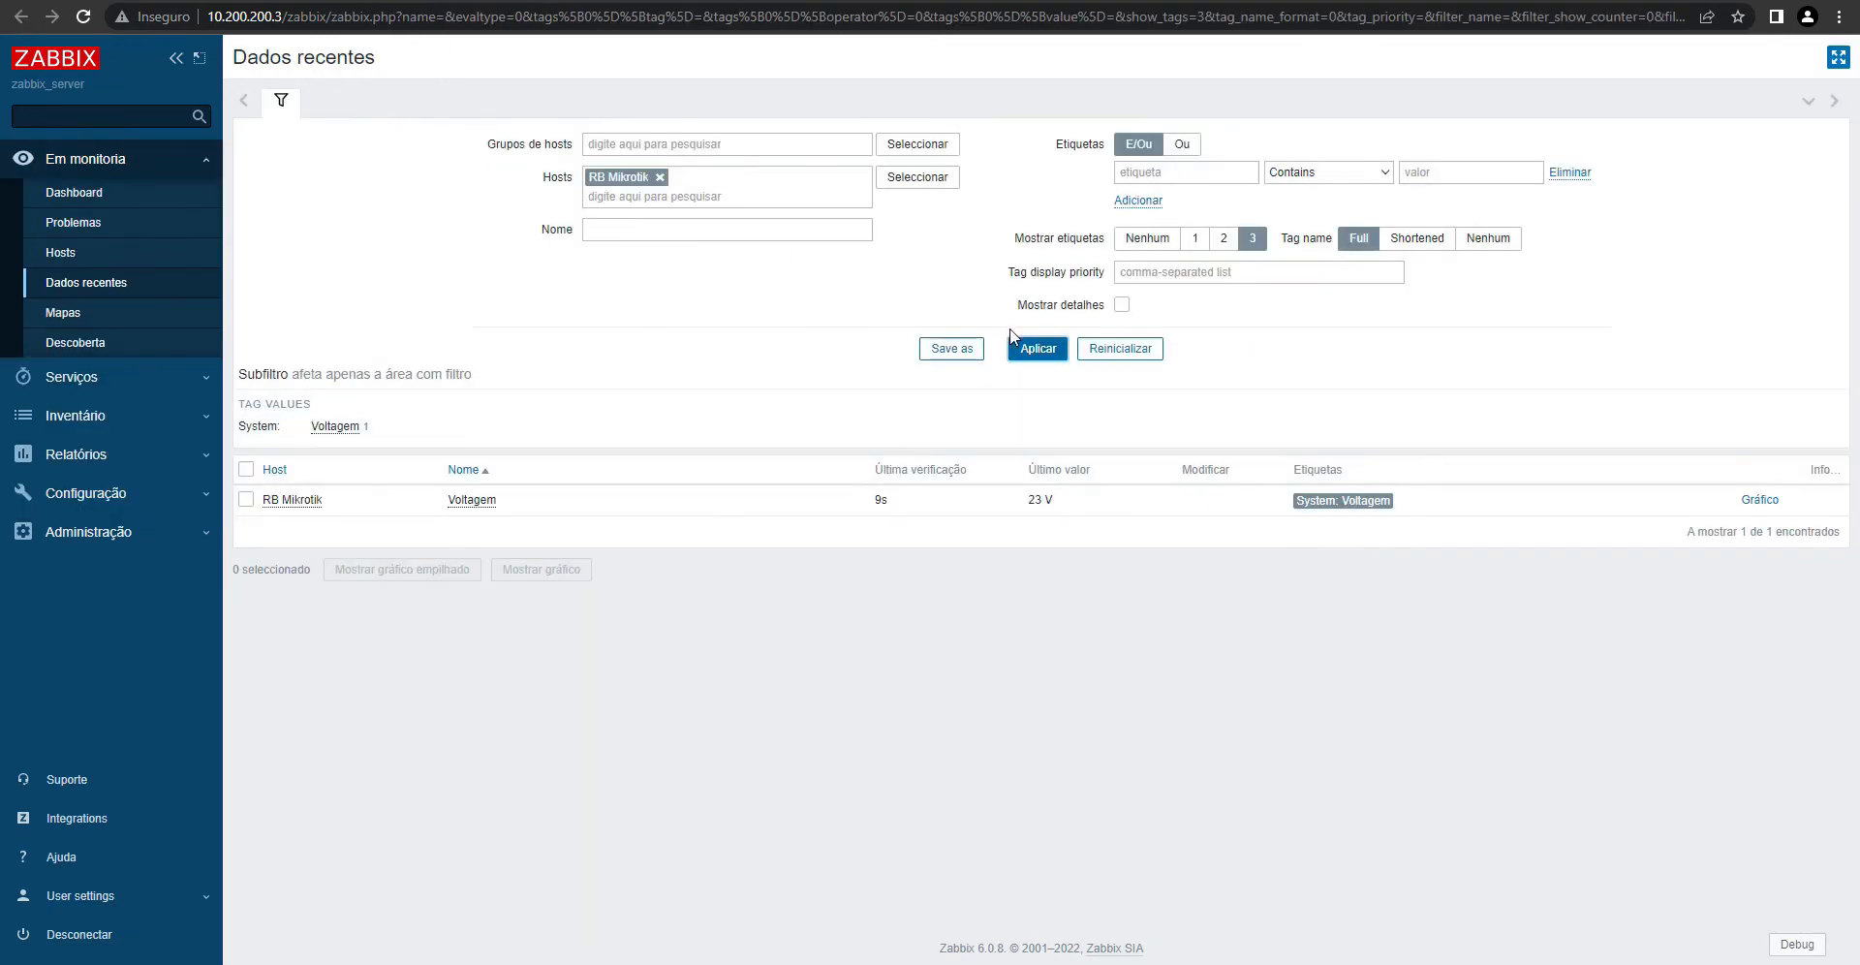
pyautogui.click(1030, 349)
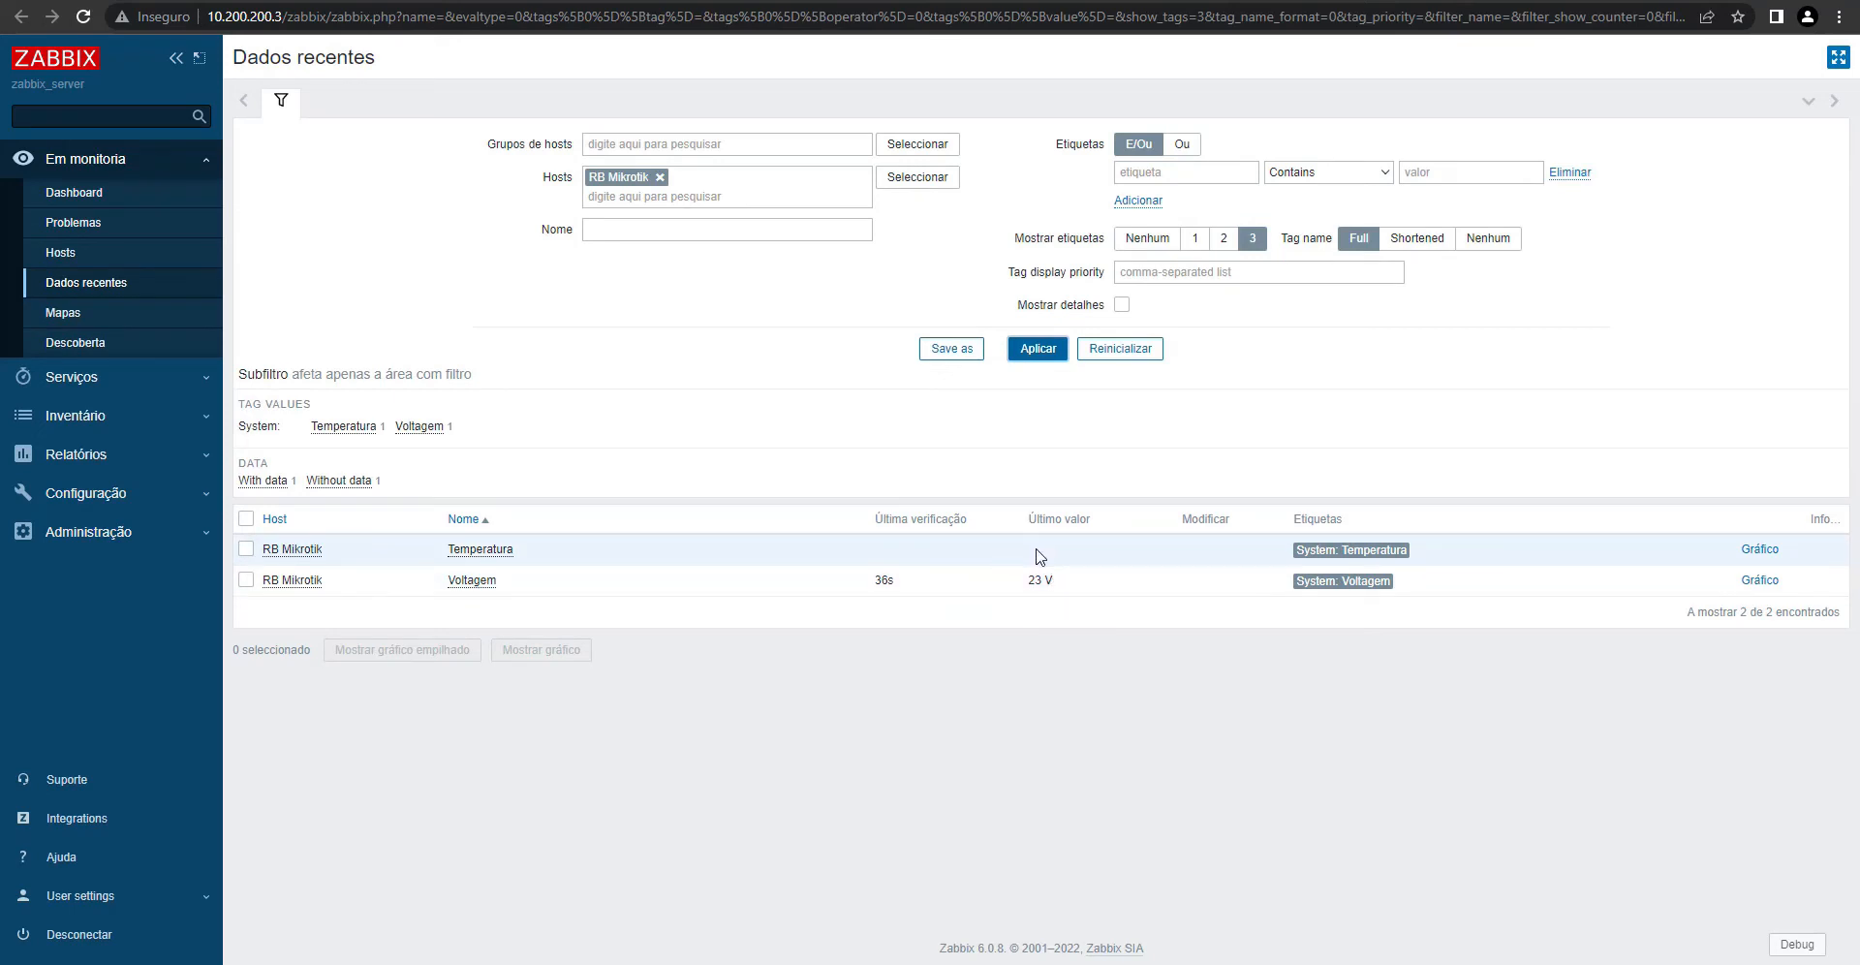
pyautogui.hotkey('ctrl', 'Tab')
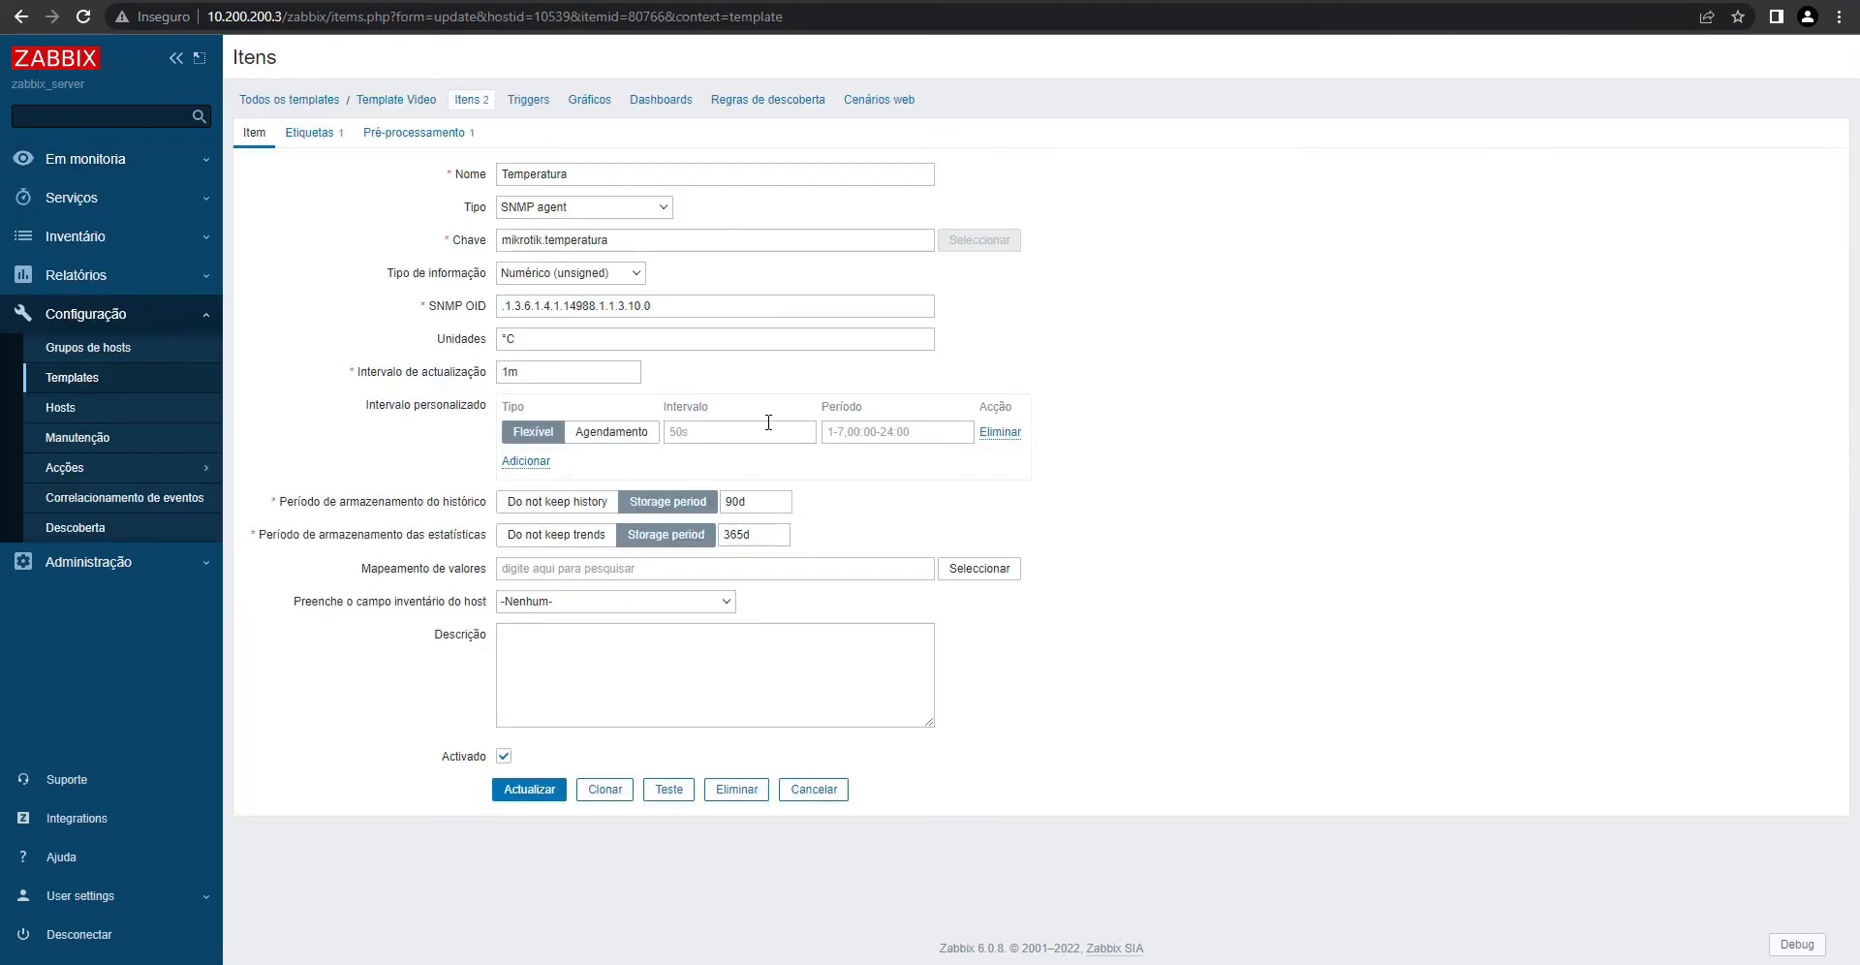
pyautogui.click(70, 377)
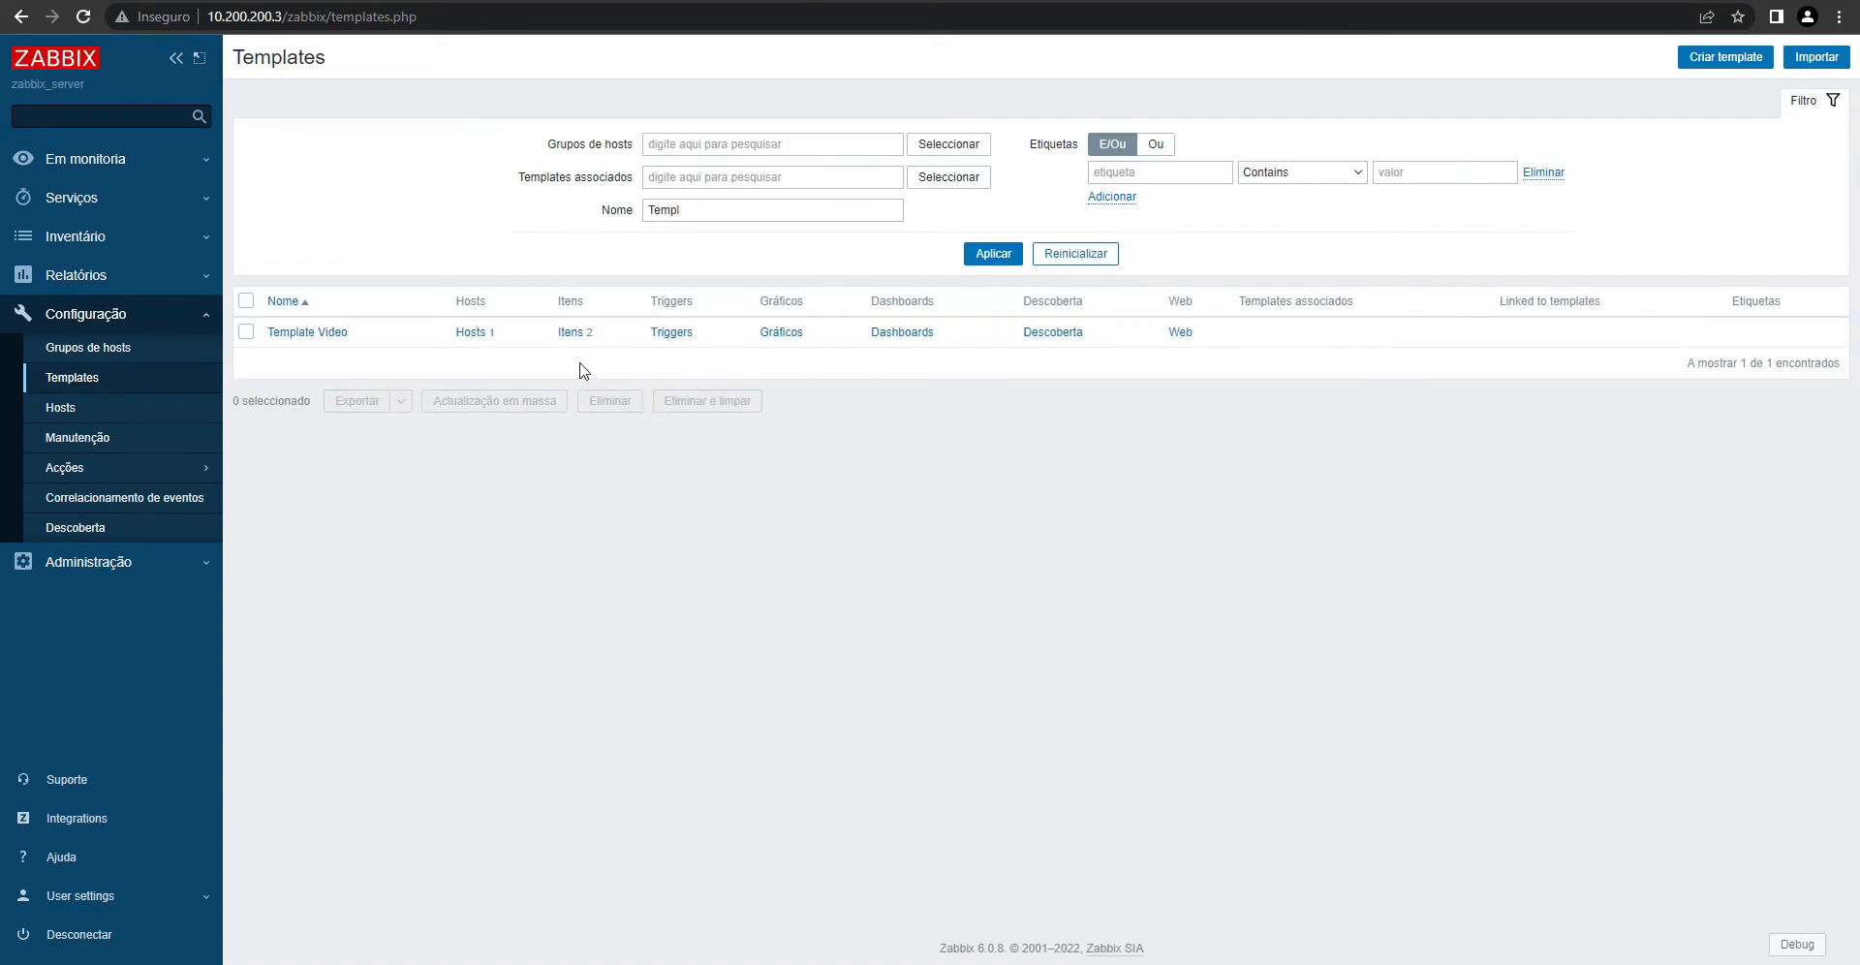
pyautogui.click(570, 332)
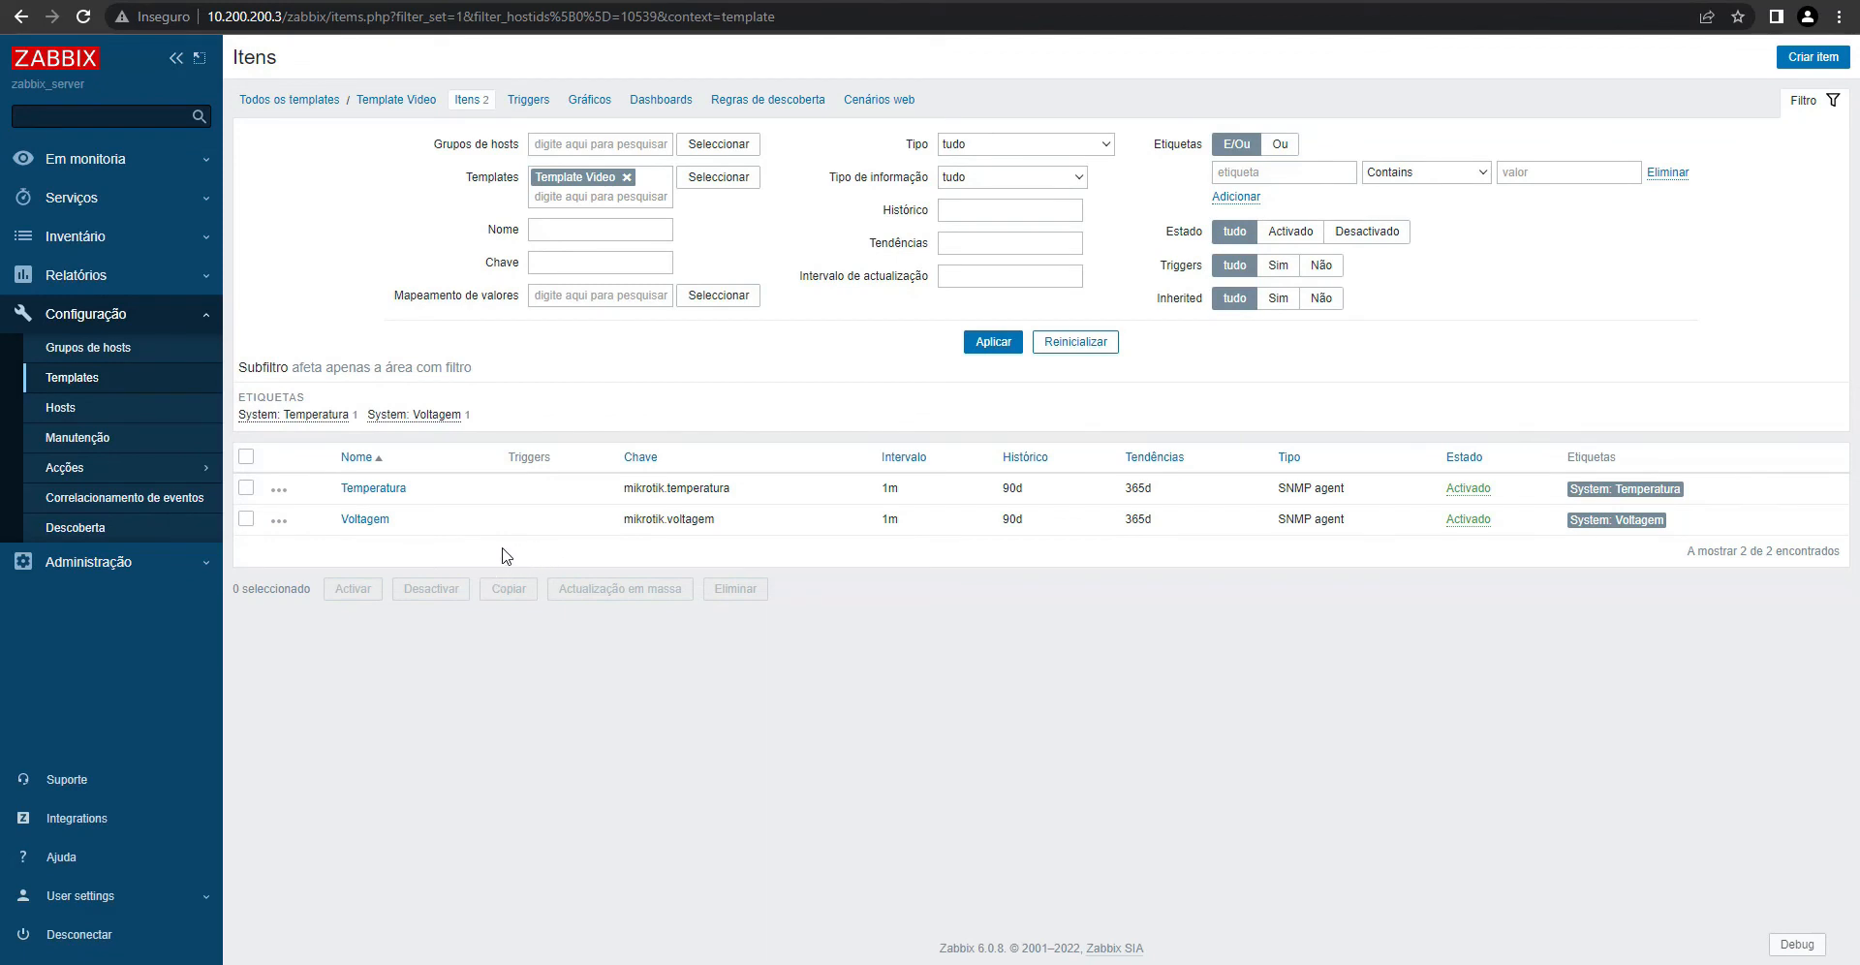
# - Name the new item CPU with key mikrotik.cpu
pyautogui.write('CPU')
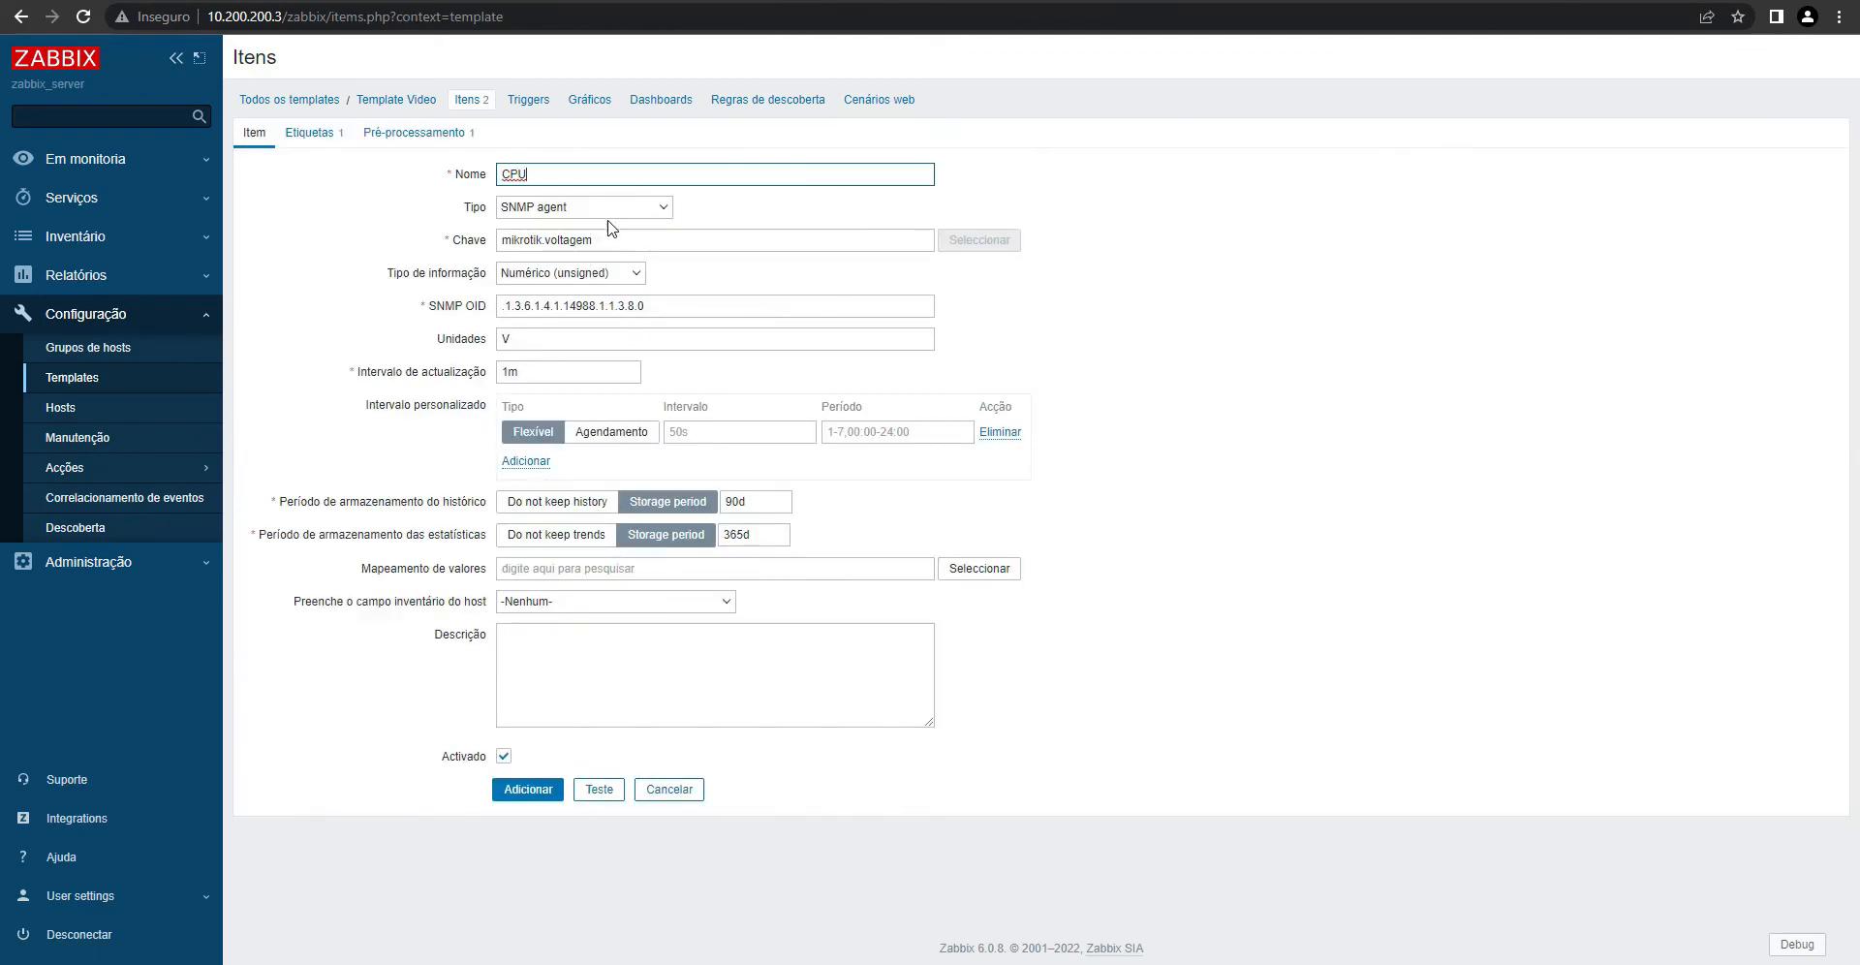
pyautogui.moveTo(548, 243); pyautogui.dragTo(817, 236)
pyautogui.write('cpu')
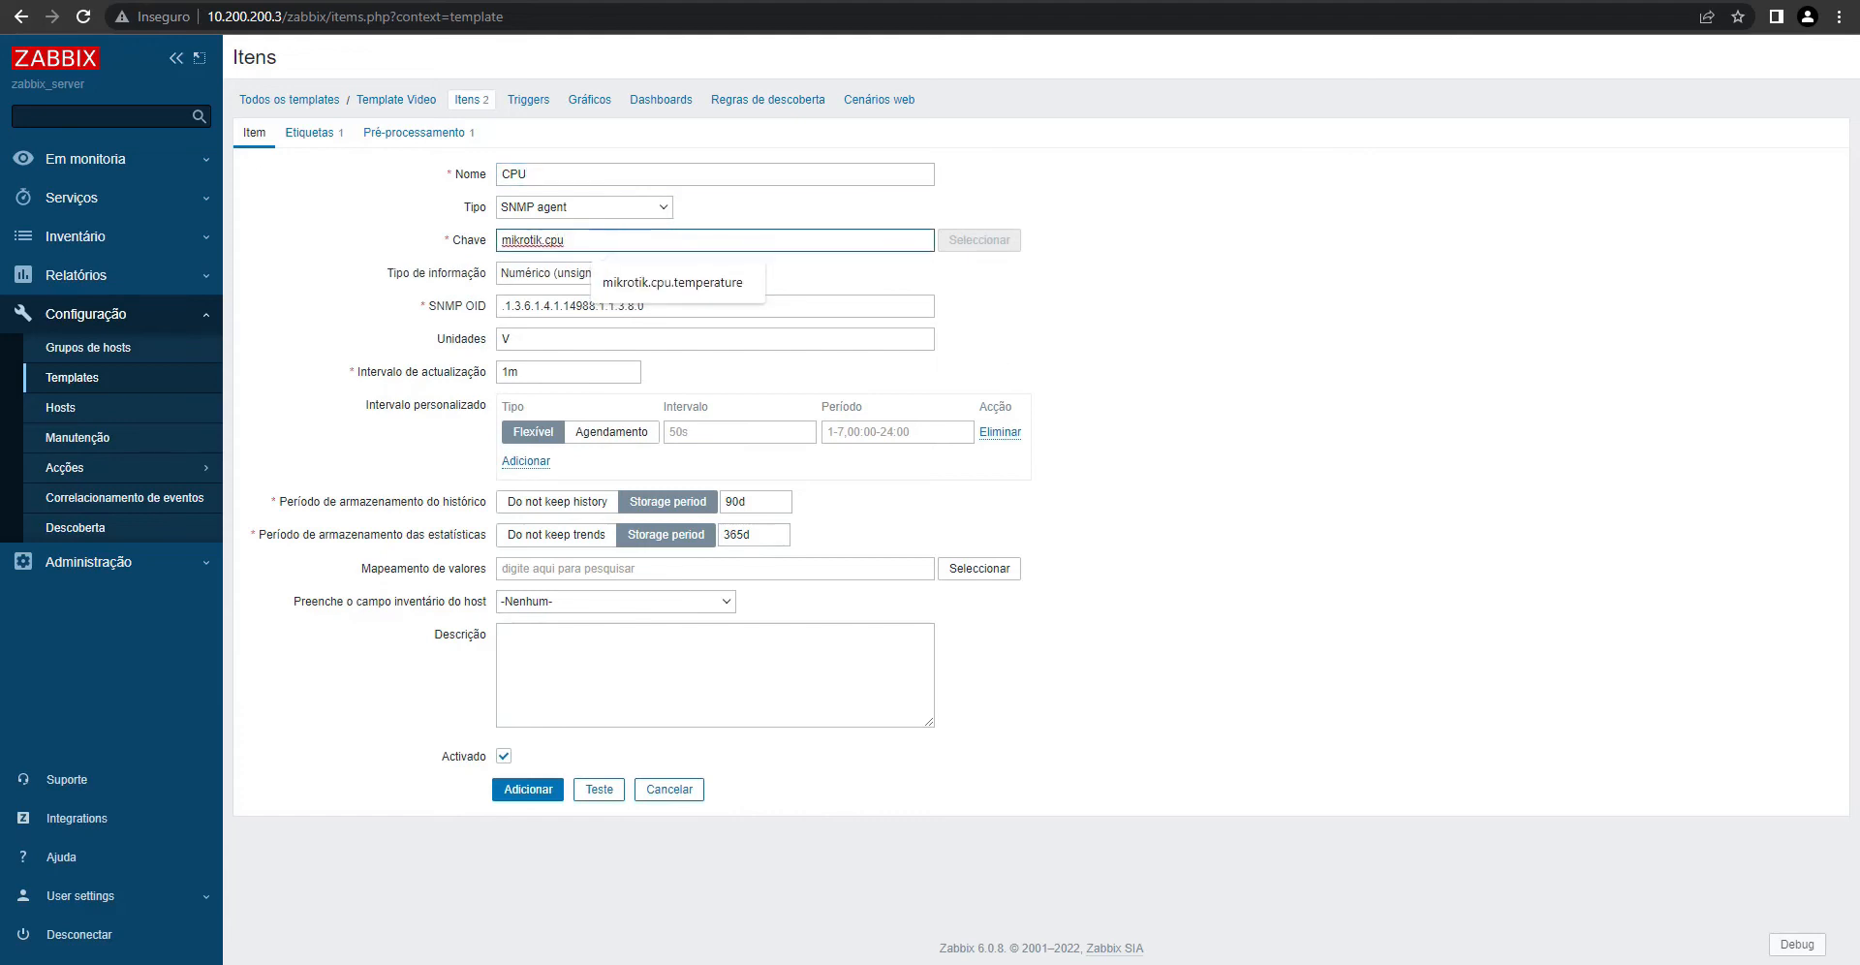
pyautogui.press('Tab')
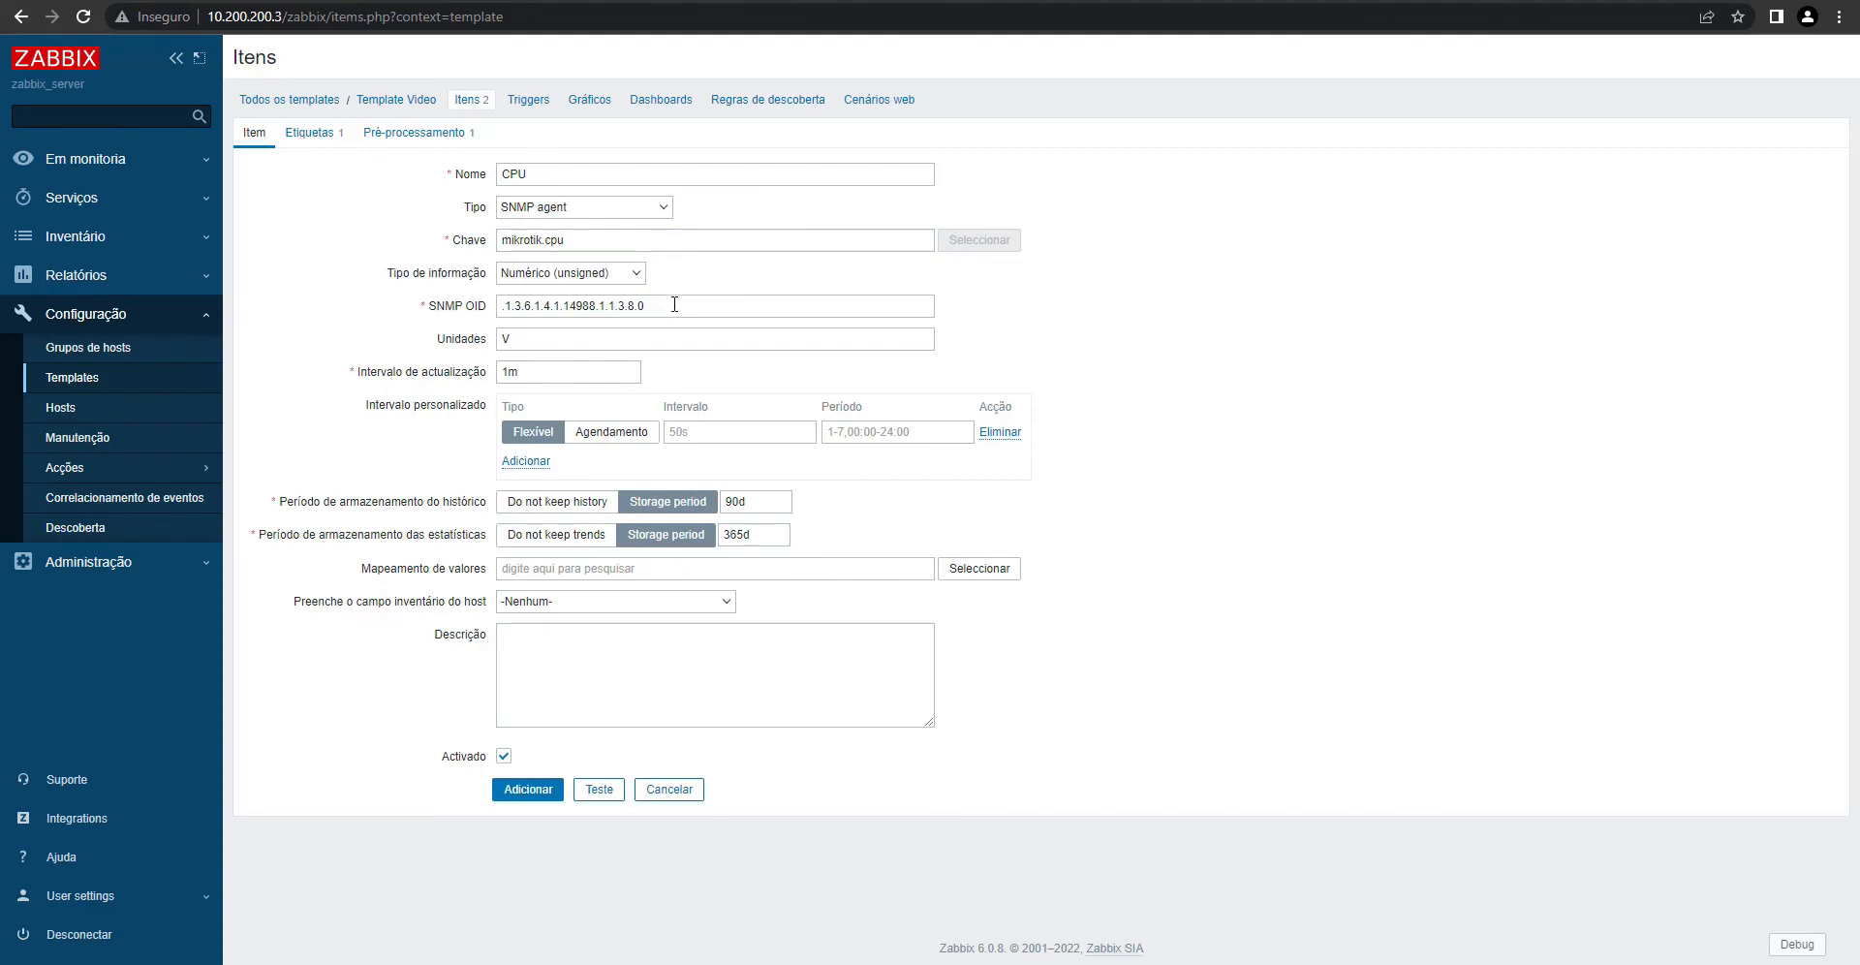
# - Set SNMP OID .1.3.6.1.2.1.25.3.3.1.2.1 and units %, then copy the OID for testing
pyautogui.tripleClick(674, 304)
pyautogui.write('.1.3.6.1.2.1.25.3.3.1.2.1')
pyautogui.press('Tab')
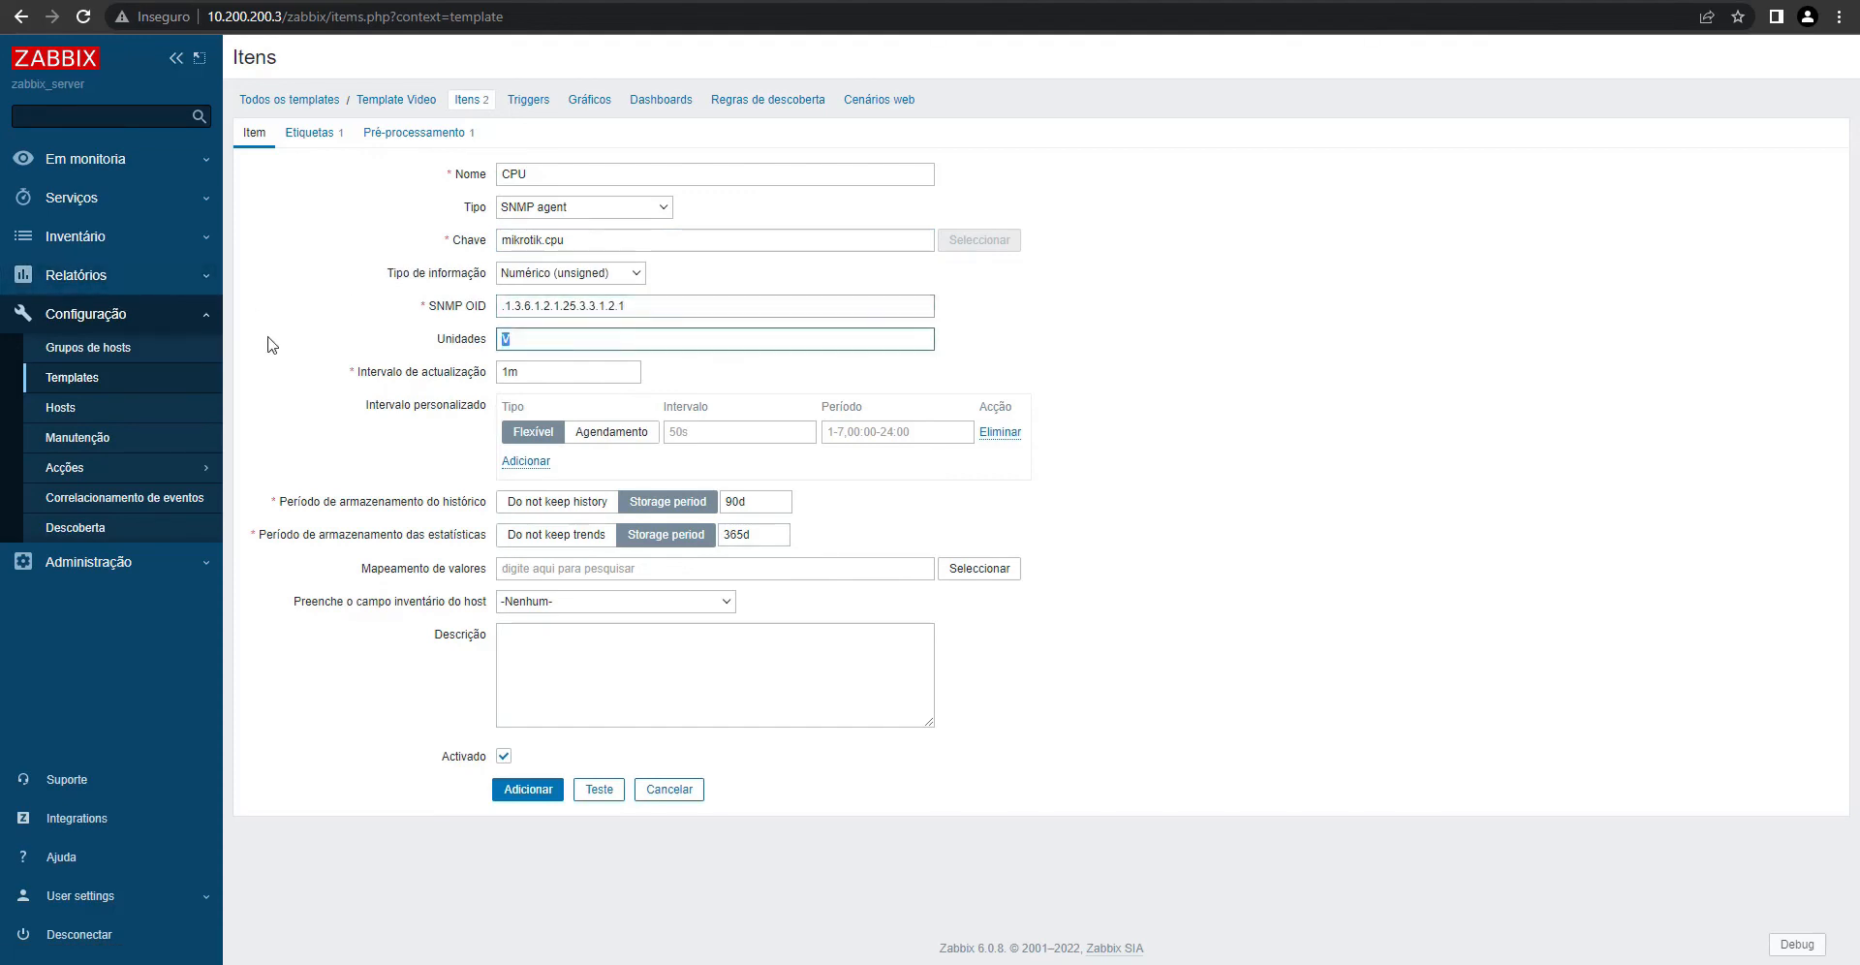
pyautogui.tripleClick(684, 302)
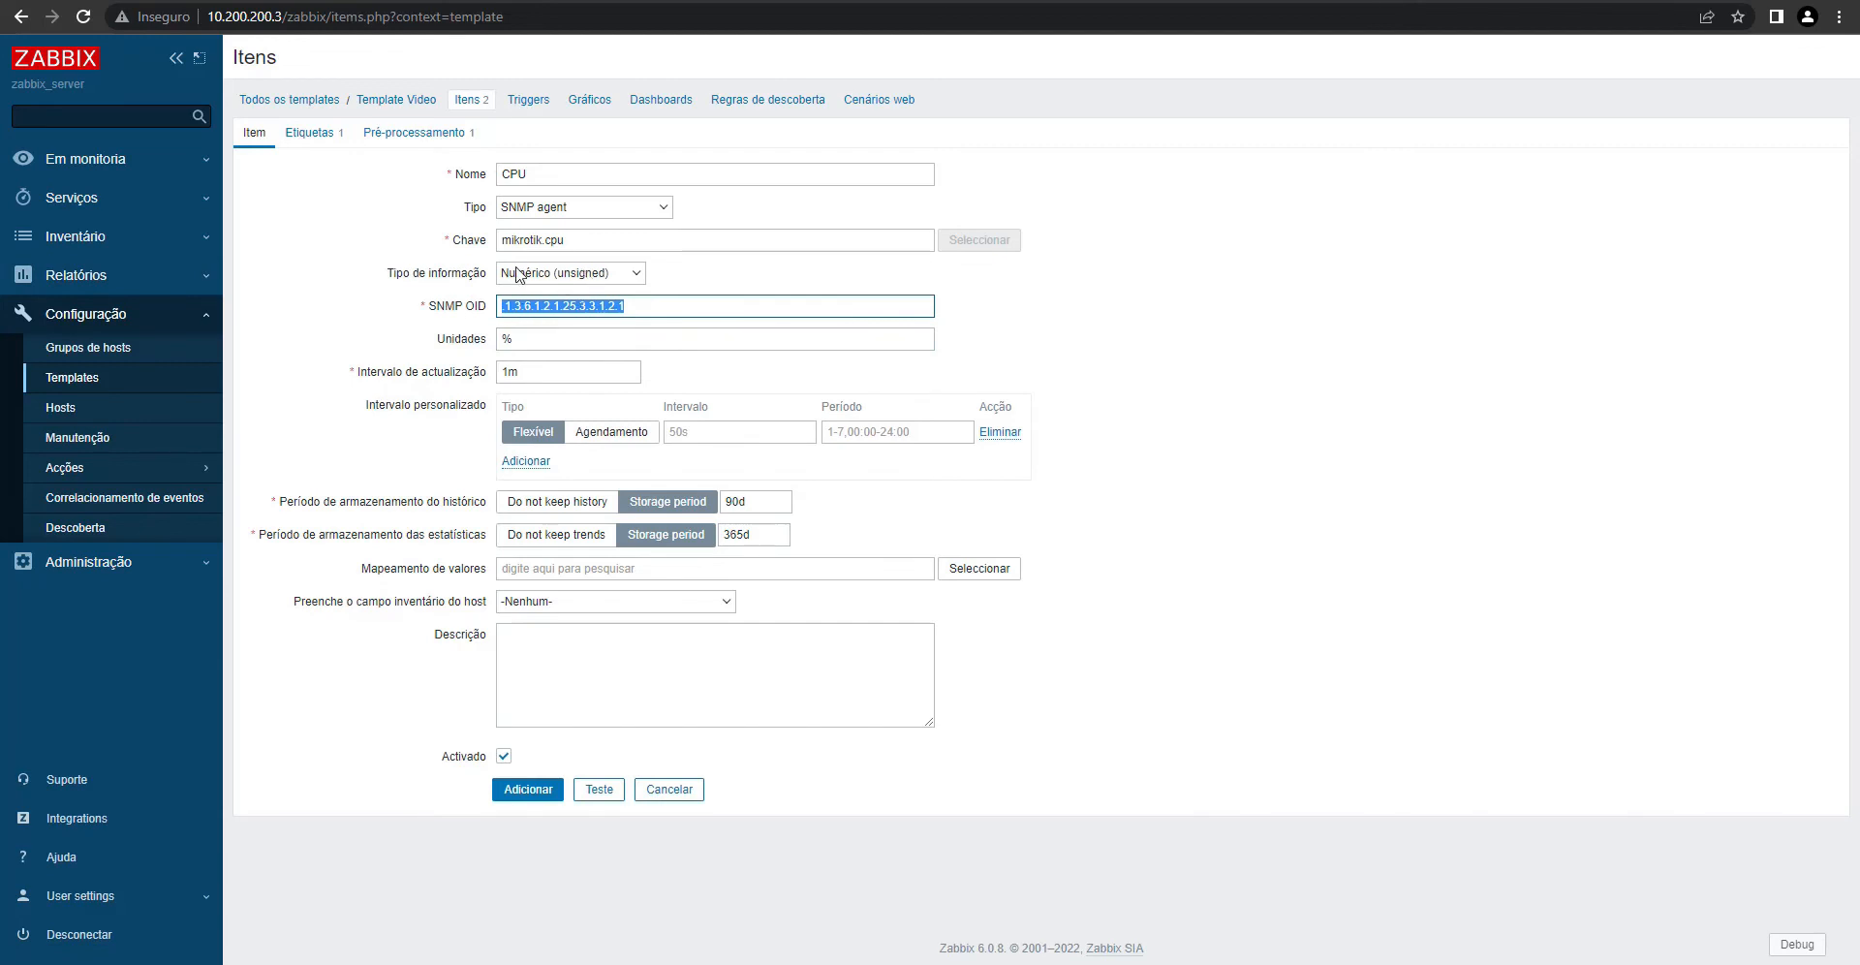
pyautogui.hotkey('alt', 'Tab')
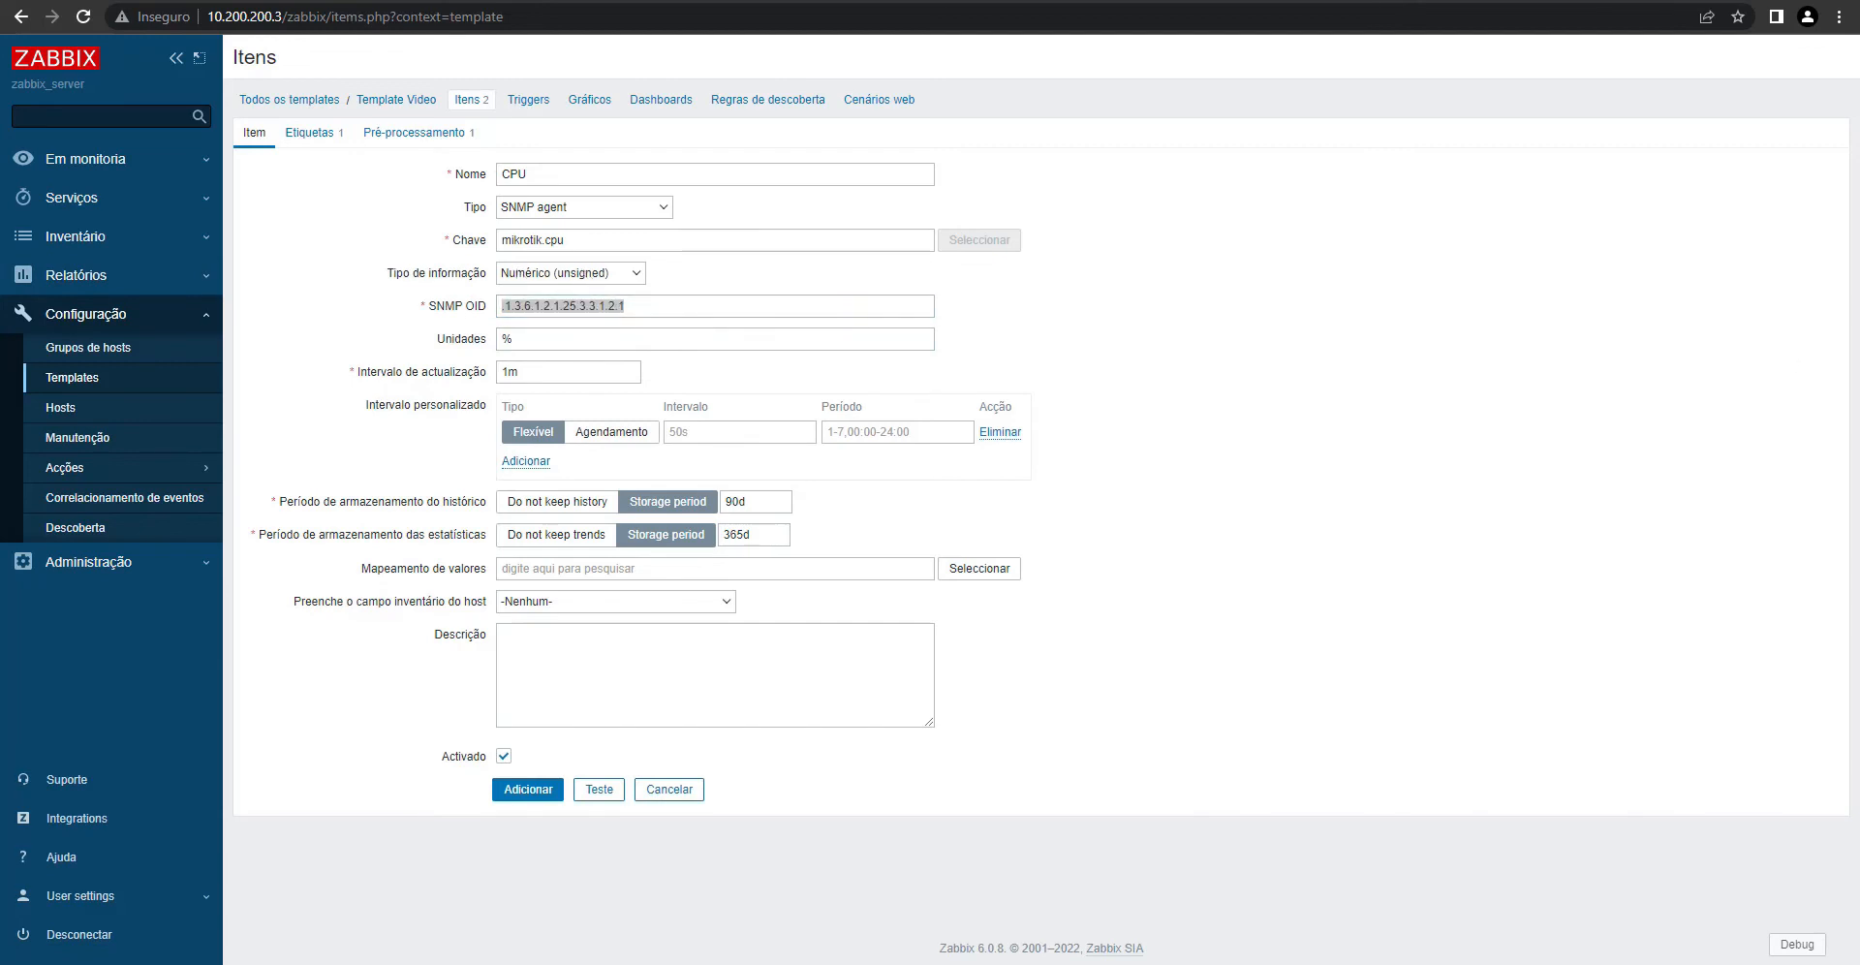
pyautogui.click(415, 134)
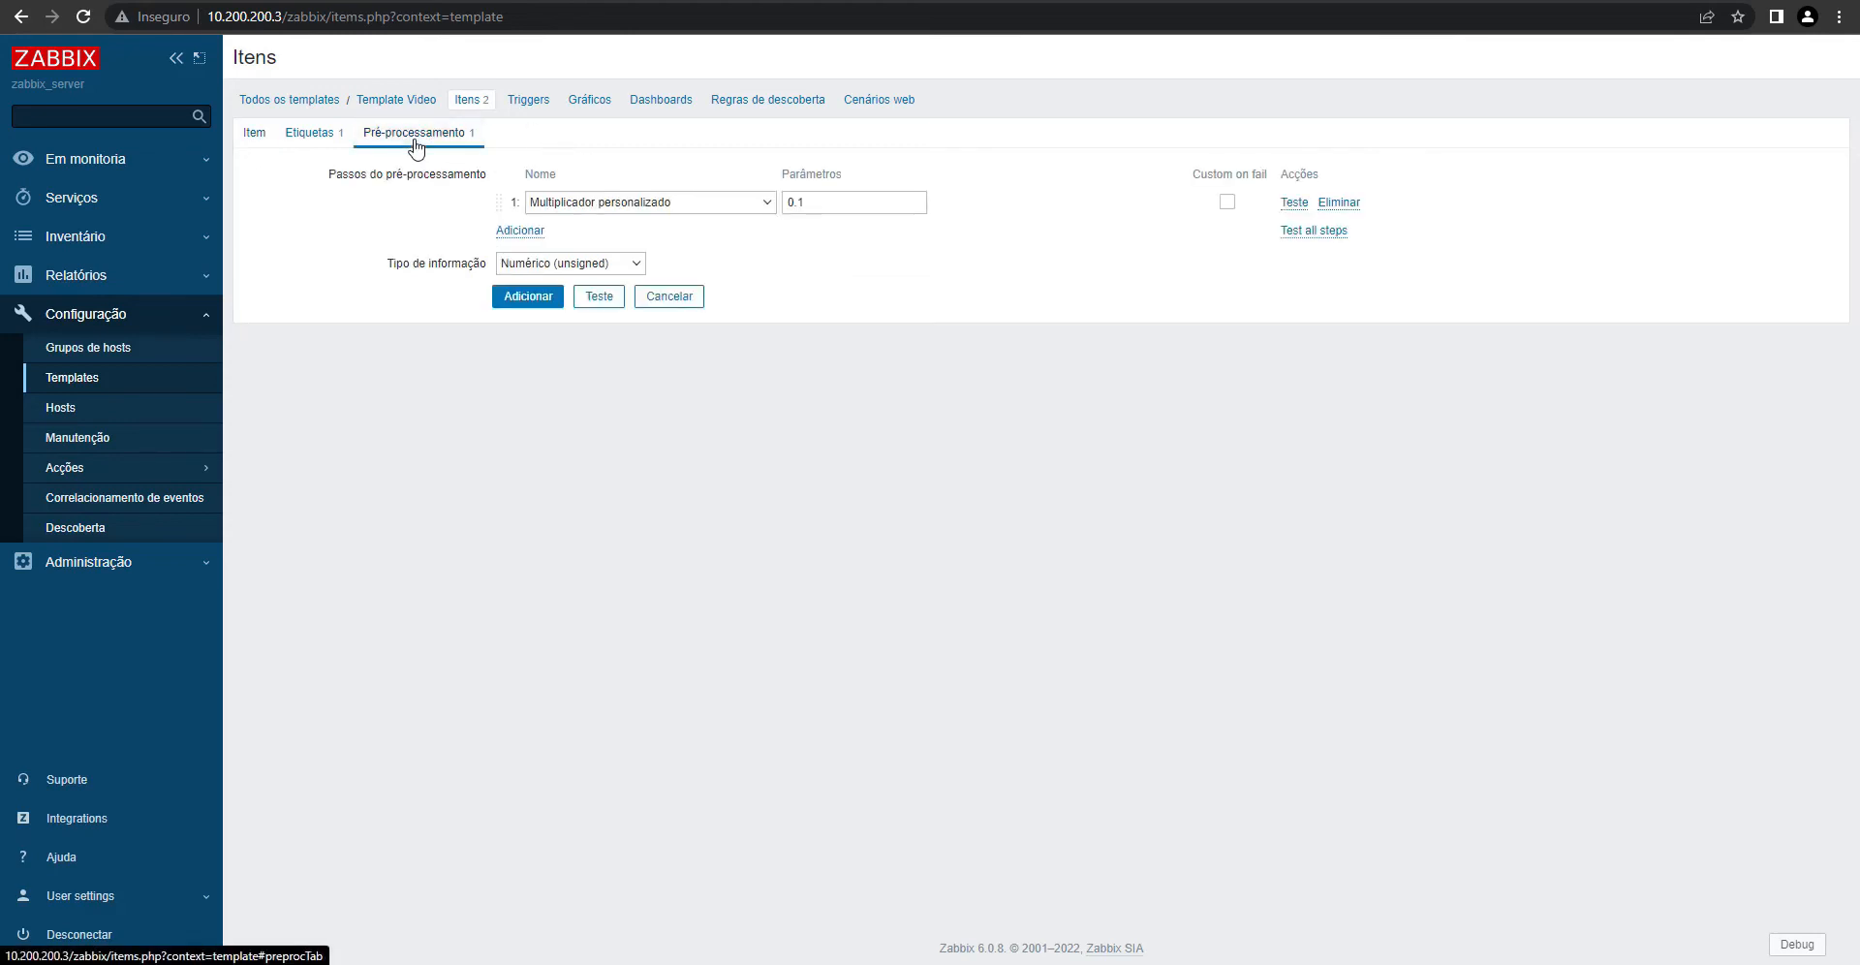
pyautogui.click(257, 133)
pyautogui.tripleClick(611, 306)
pyautogui.hotkey('ctrl', 'c')
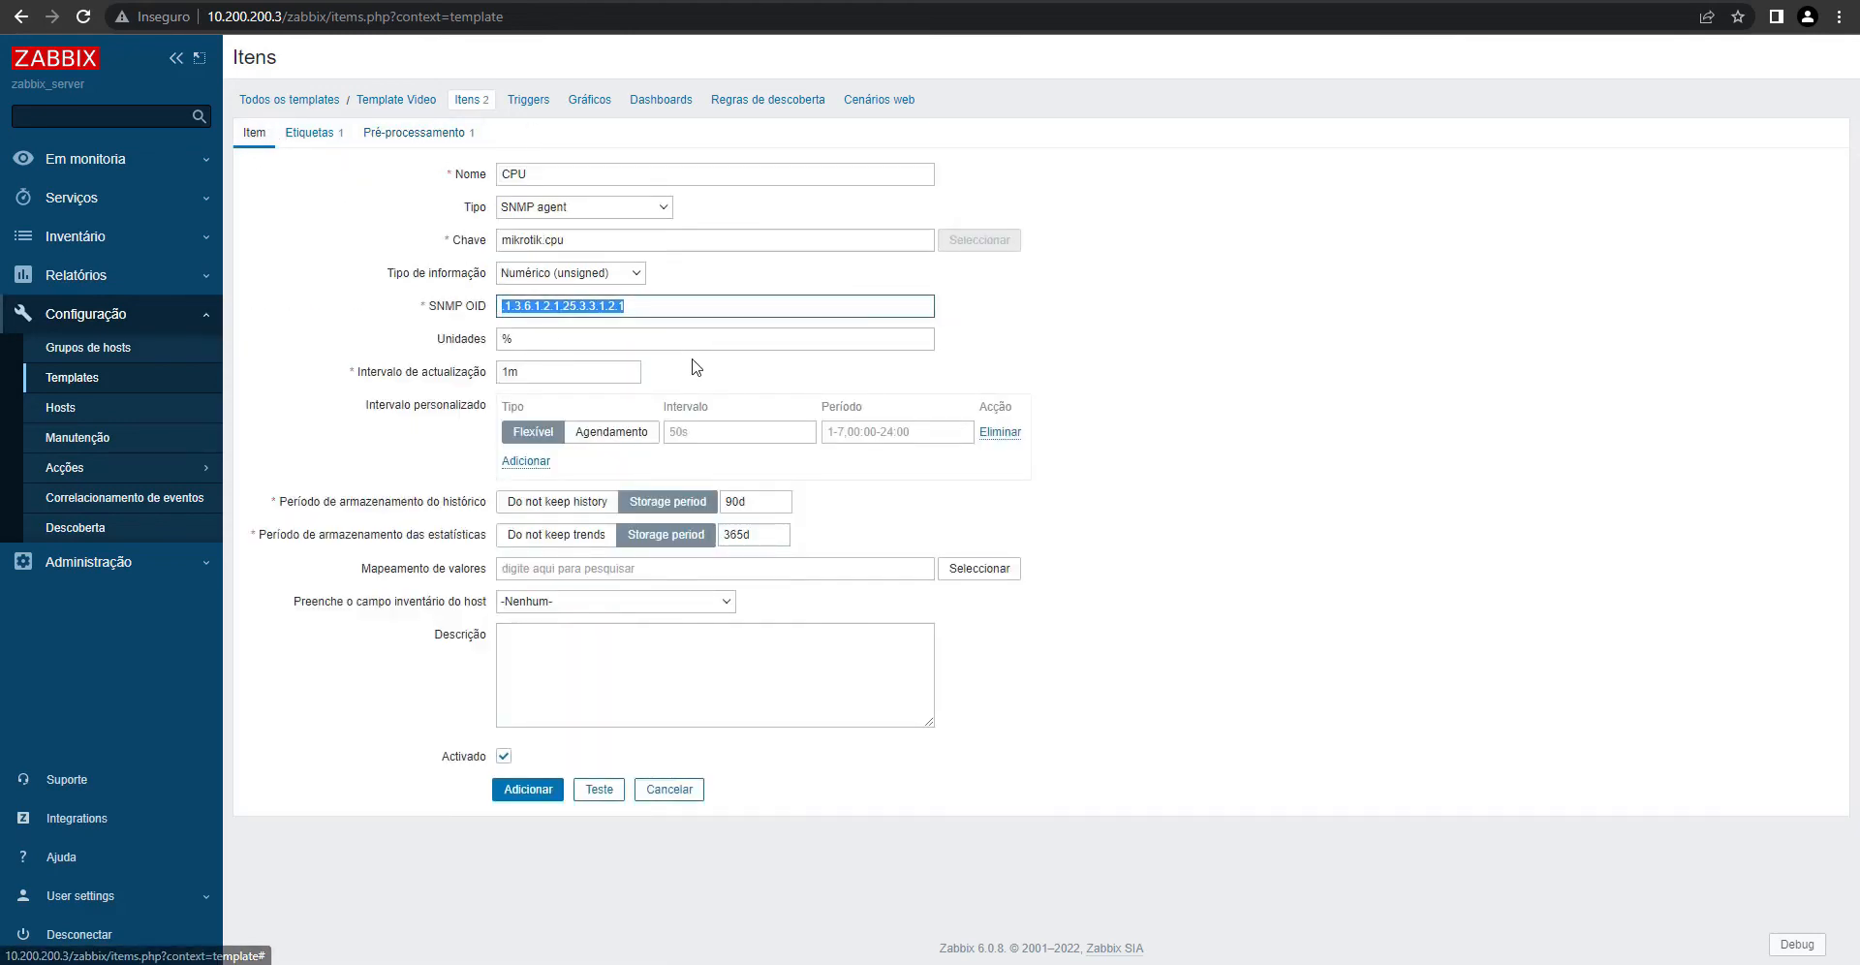
pyautogui.hotkey('alt', 'Tab')
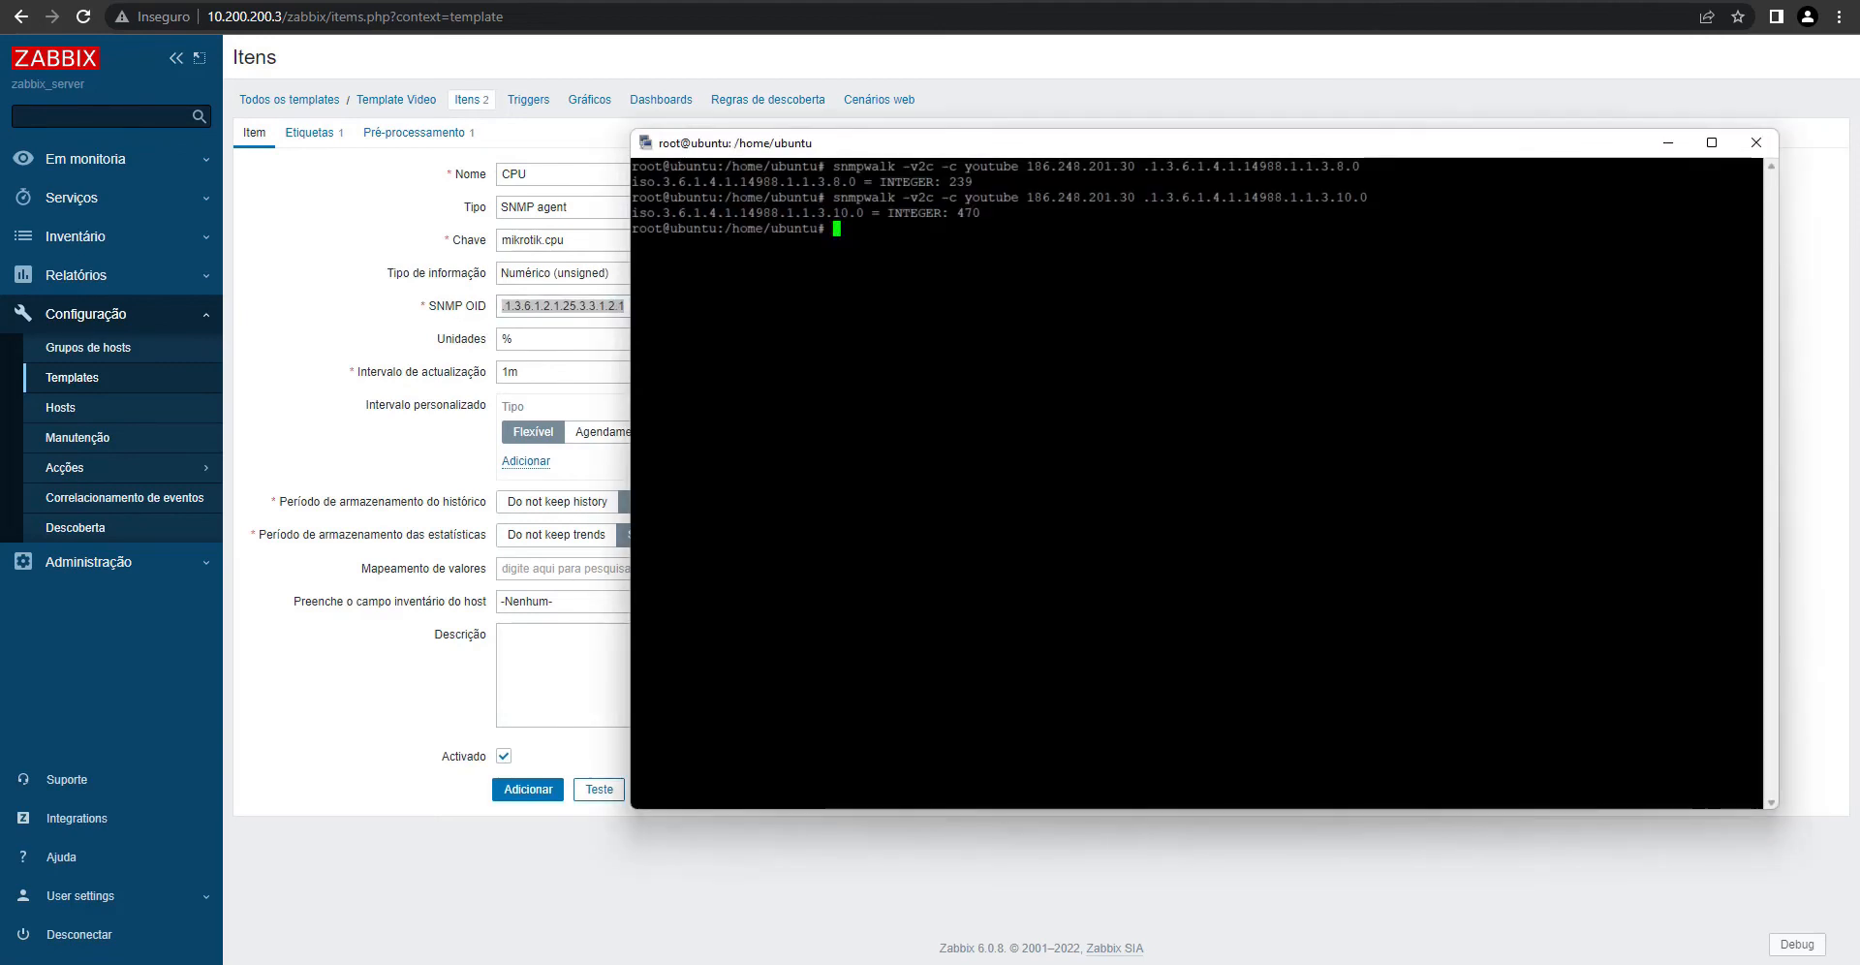
# - Snmpwalk the CPU OID in the Ubuntu terminal, which returns 2
pyautogui.press('Up')
pyautogui.press('BackSpace')
pyautogui.press('BackSpace')
pyautogui.press('BackSpace')
pyautogui.press('BackSpace')
pyautogui.press('BackSpace')
pyautogui.press('BackSpace')
pyautogui.press('BackSpace')
pyautogui.press('BackSpace')
pyautogui.press('BackSpace')
pyautogui.press('BackSpace')
pyautogui.press('BackSpace')
pyautogui.press('BackSpace')
pyautogui.press('BackSpace')
pyautogui.press('BackSpace')
pyautogui.press('BackSpace')
pyautogui.press('BackSpace')
pyautogui.press('BackSpace')
pyautogui.press('BackSpace')
pyautogui.press('BackSpace')
pyautogui.press('BackSpace')
pyautogui.press('BackSpace')
pyautogui.press('BackSpace')
pyautogui.press('BackSpace')
pyautogui.press('BackSpace')
pyautogui.press('BackSpace')
pyautogui.press('BackSpace')
pyautogui.press('BackSpace')
pyautogui.press('BackSpace')
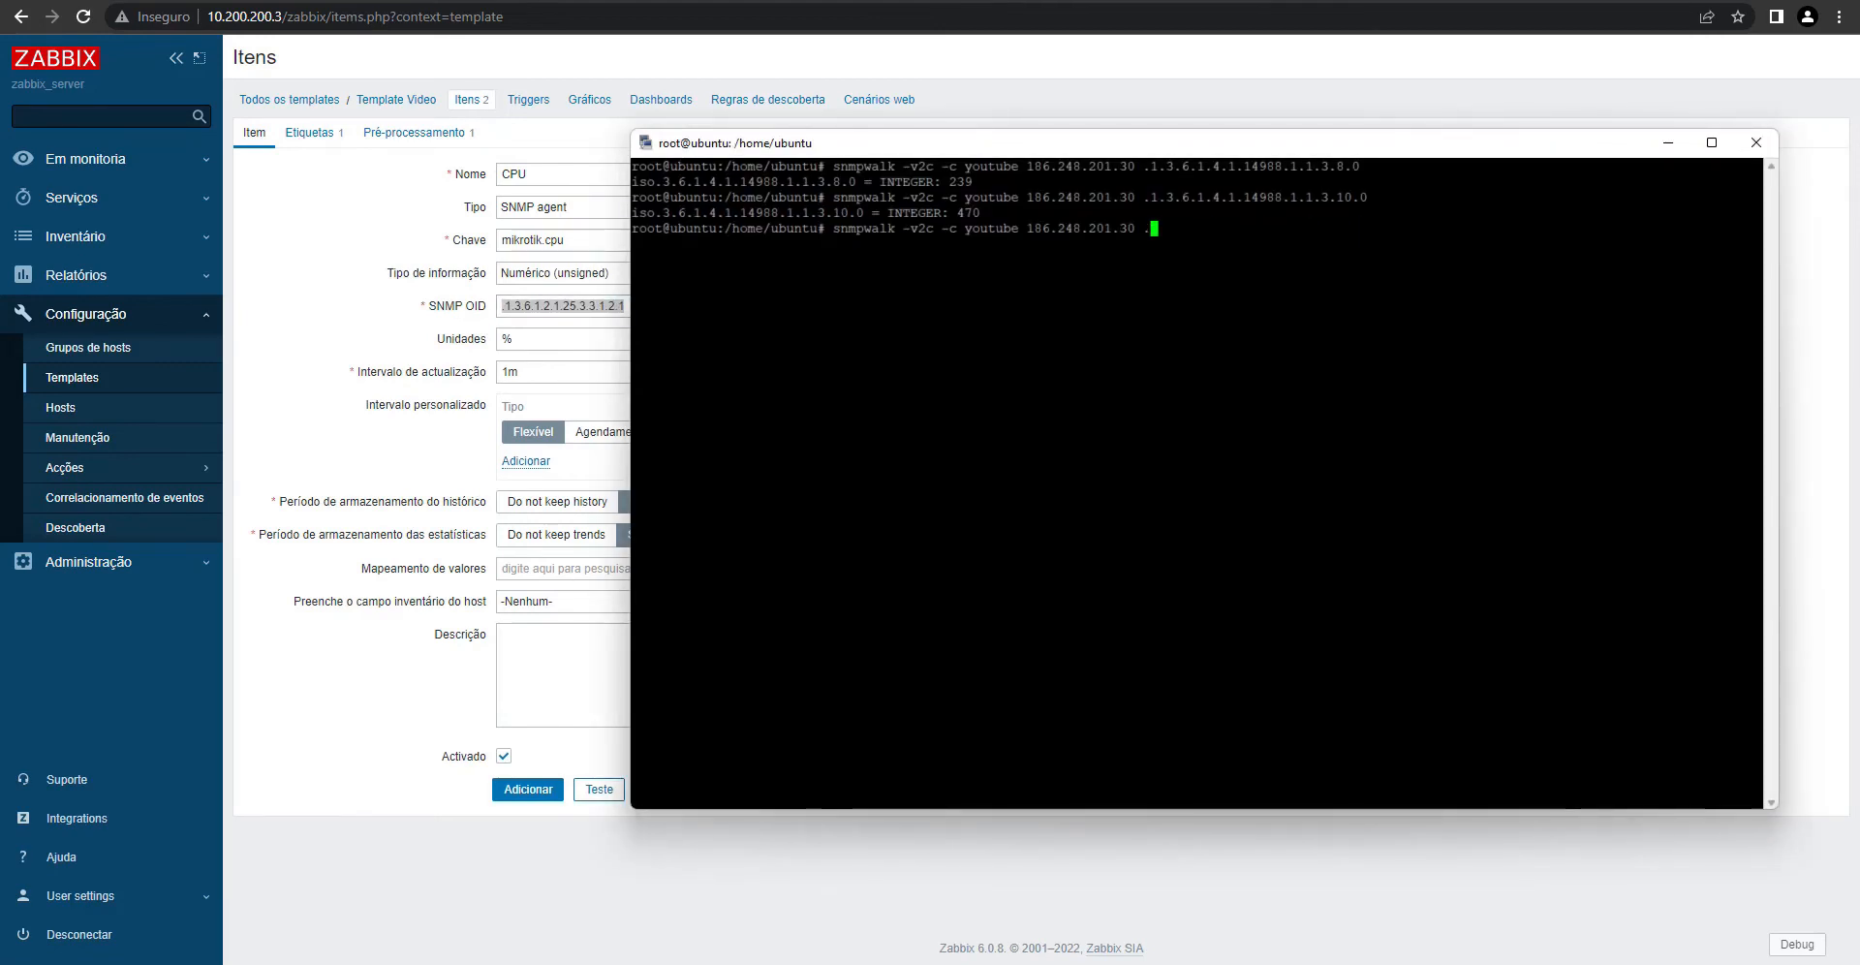
pyautogui.press('shift+Insert')
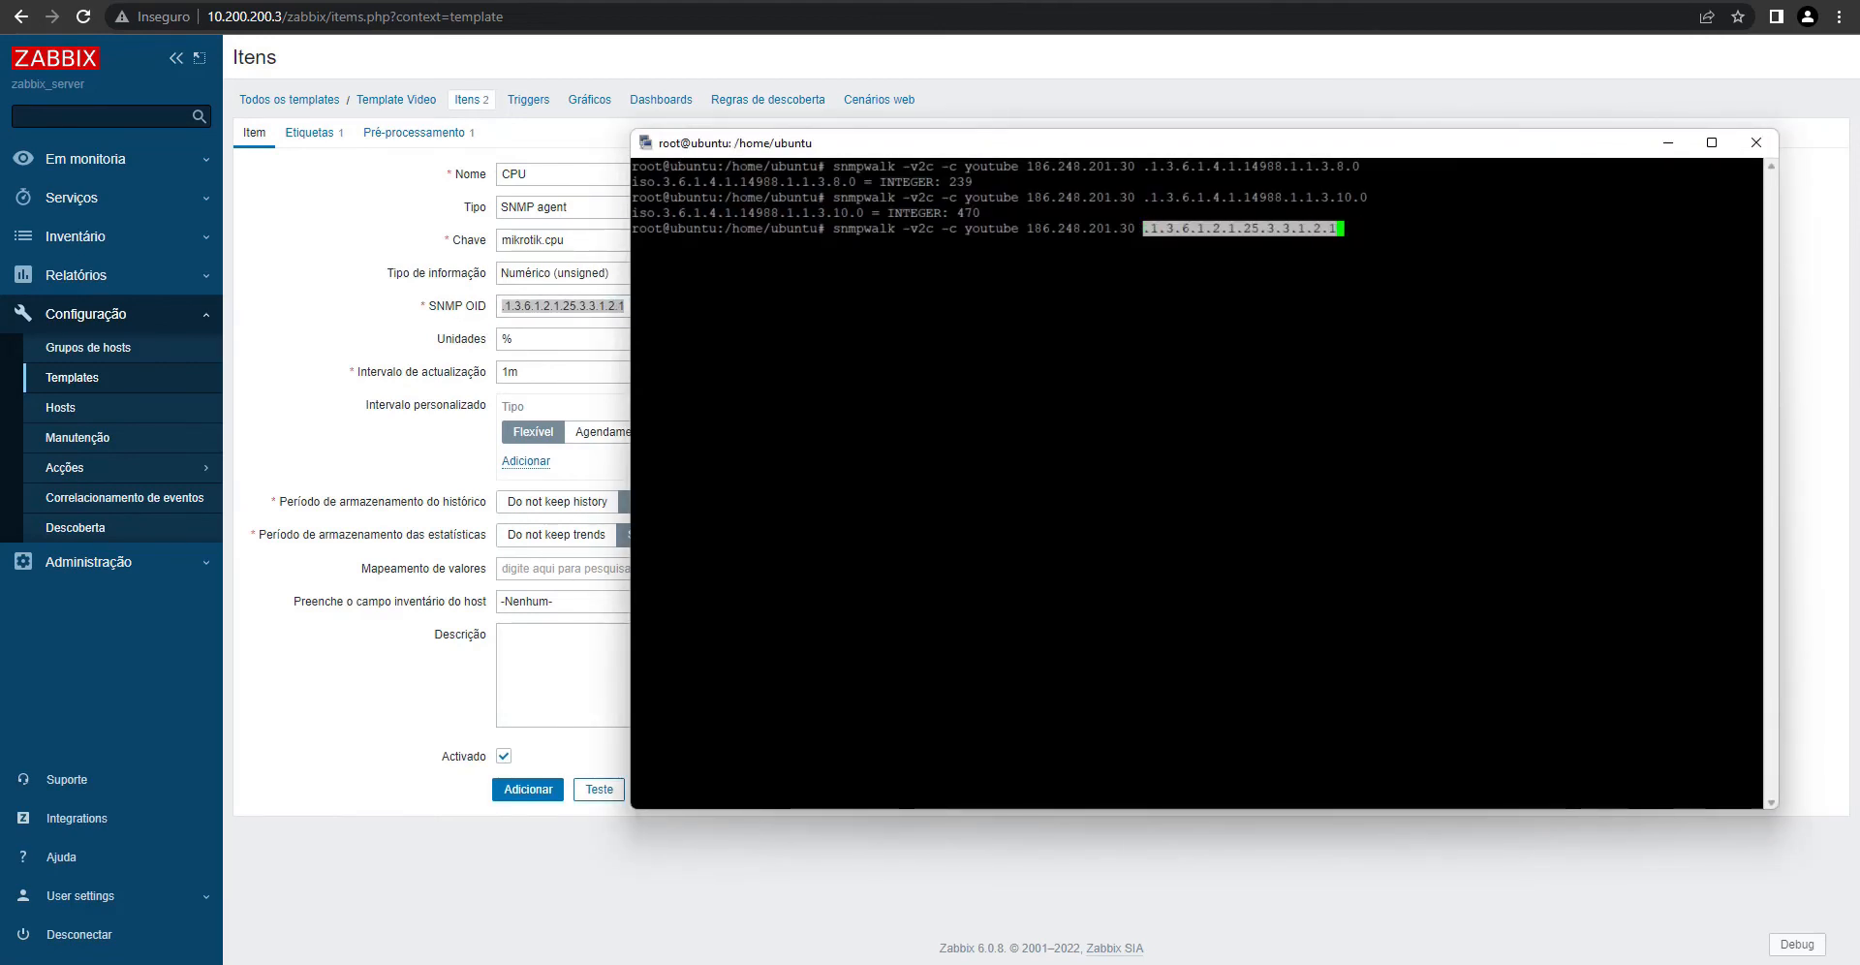
pyautogui.press('Return')
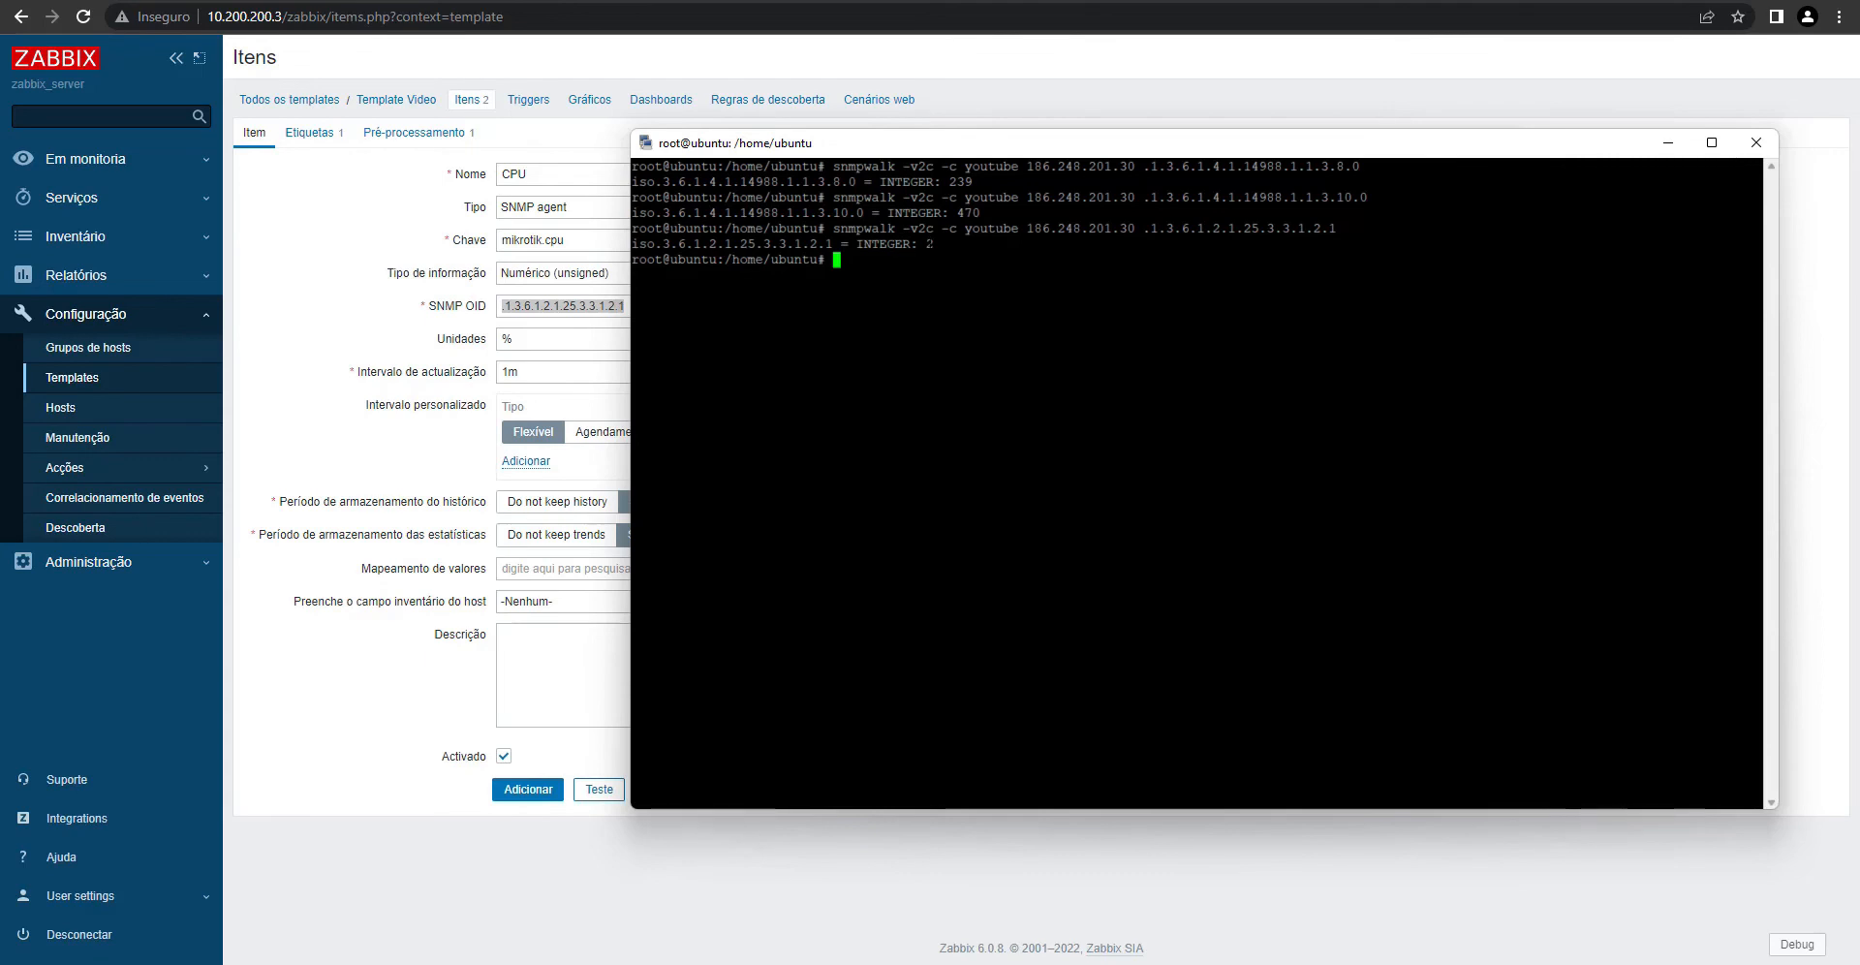
pyautogui.moveTo(1754, 244); pyautogui.dragTo(925, 244)
# - Remove the CPU item's 0.1 multiplier step and replace its Voltagem tag value
pyautogui.click(389, 137)
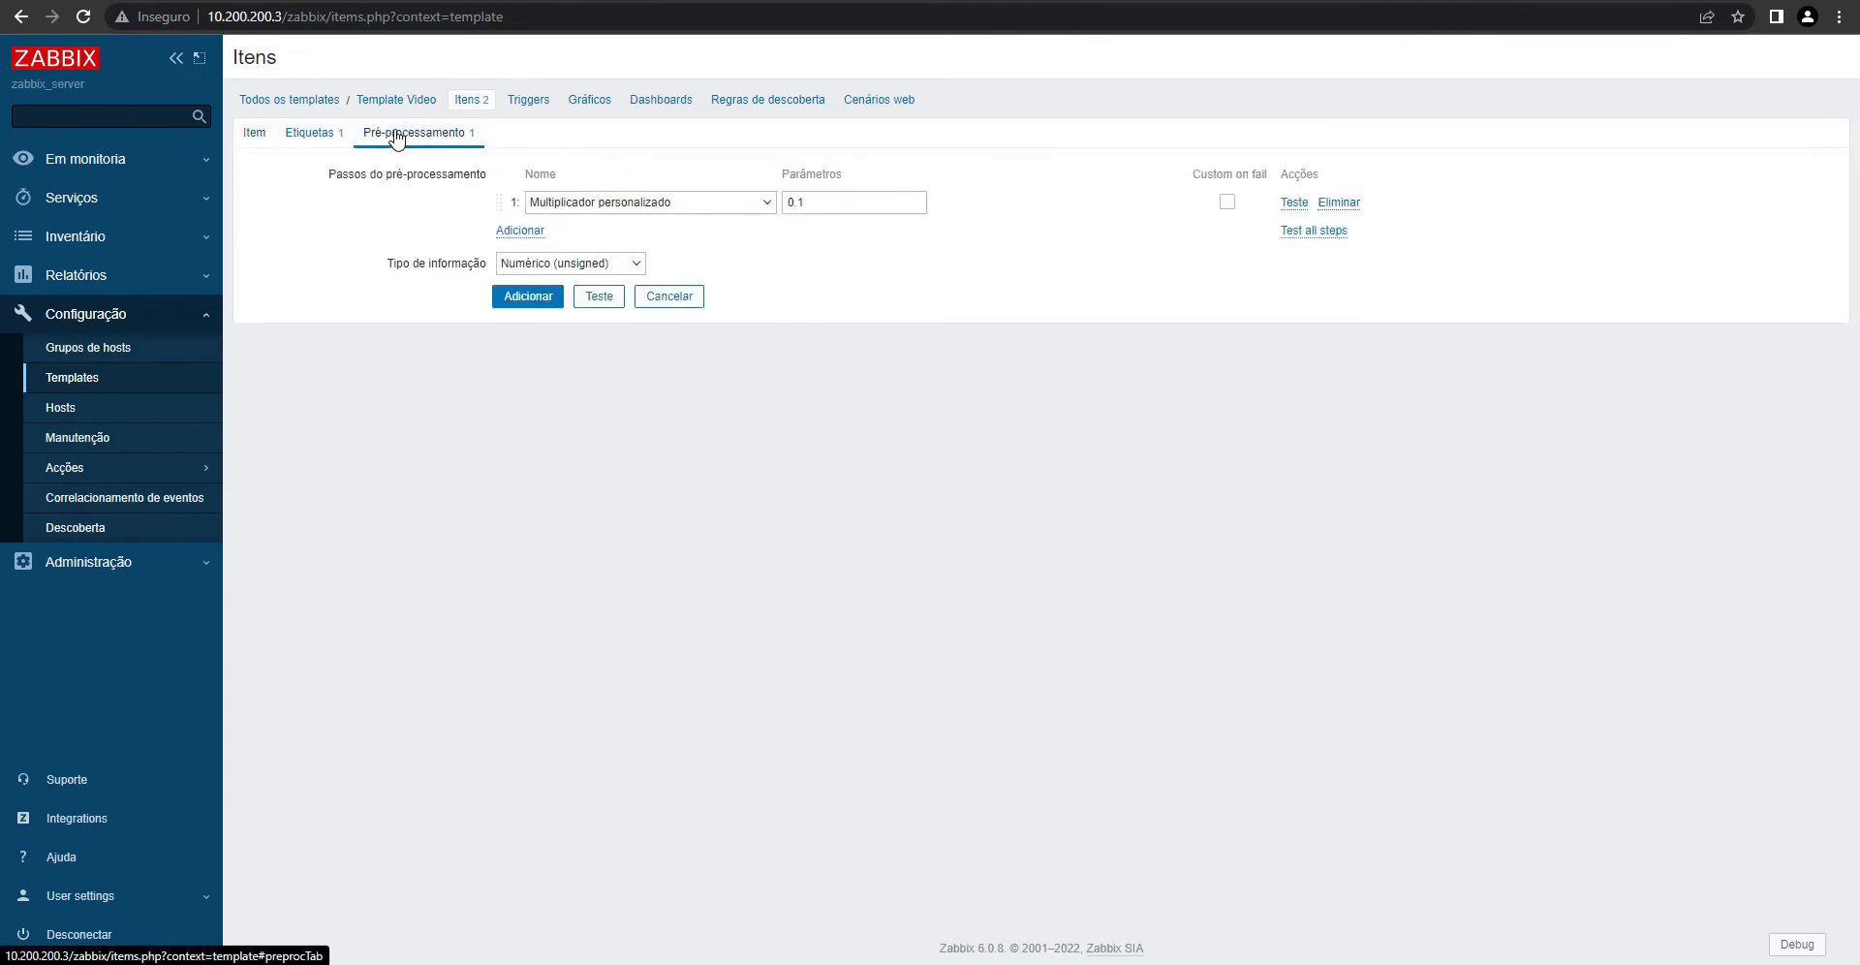
pyautogui.click(1340, 203)
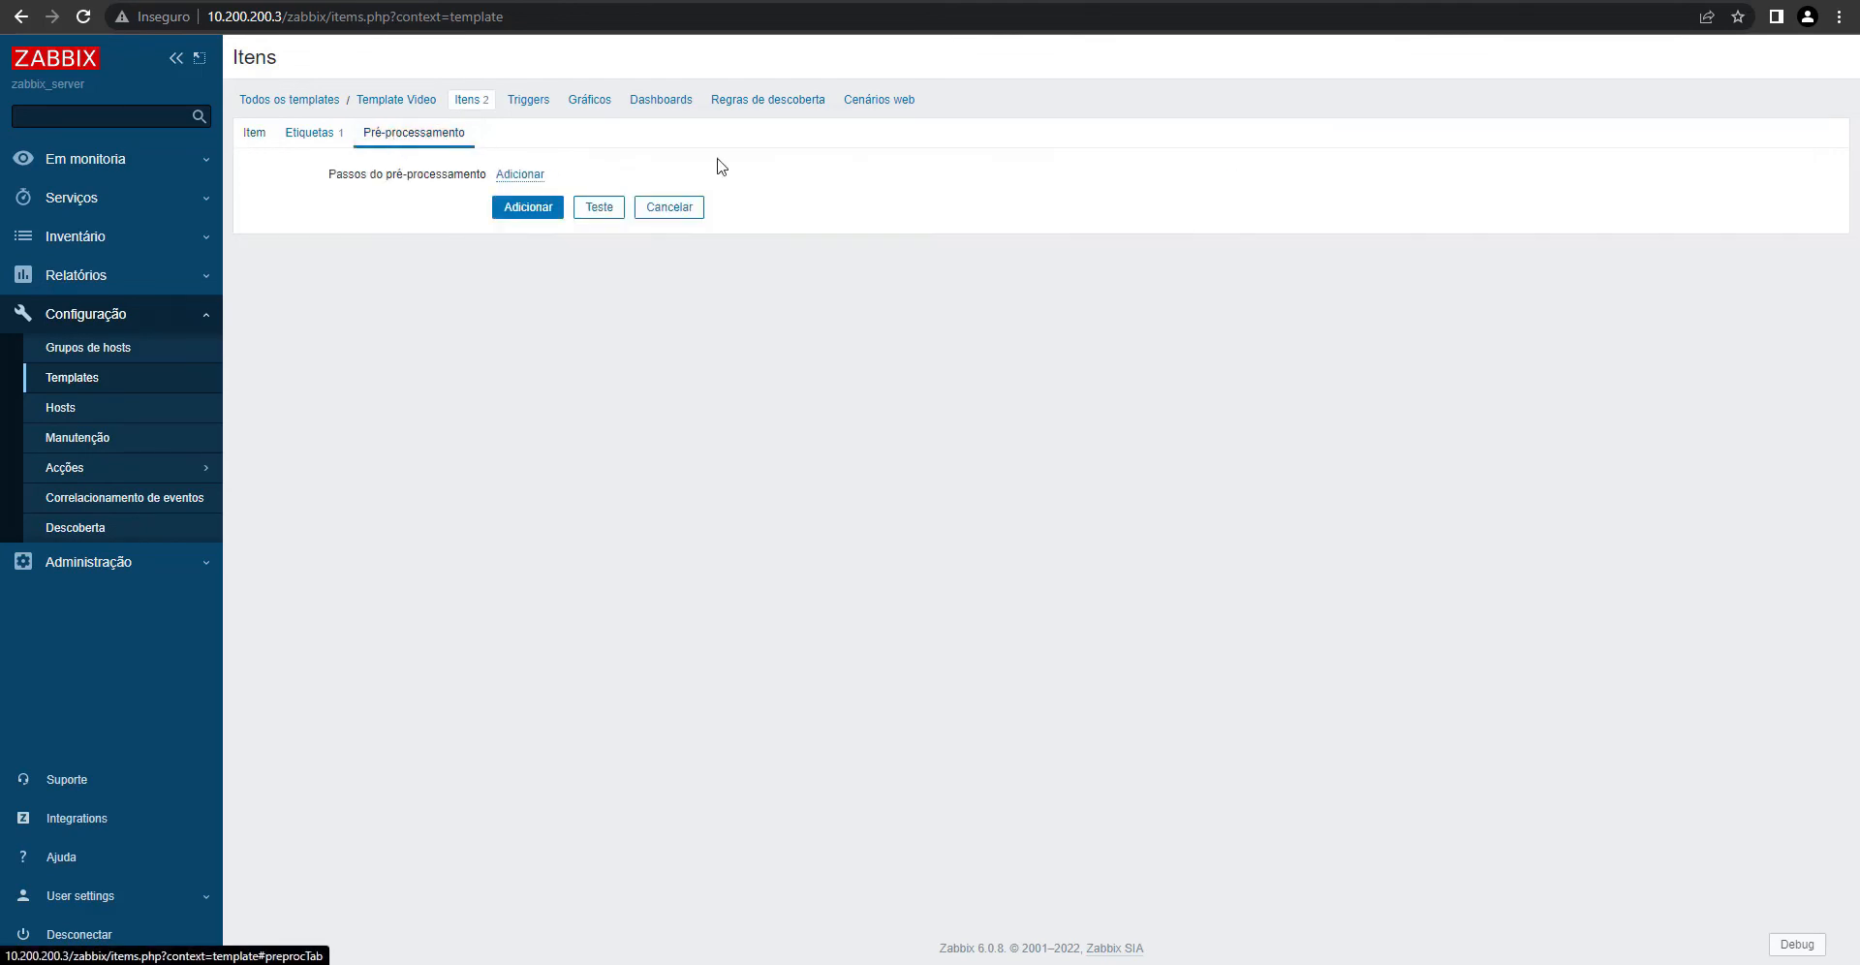
pyautogui.click(312, 133)
pyautogui.doubleClick(773, 230)
pyautogui.write('CPU')
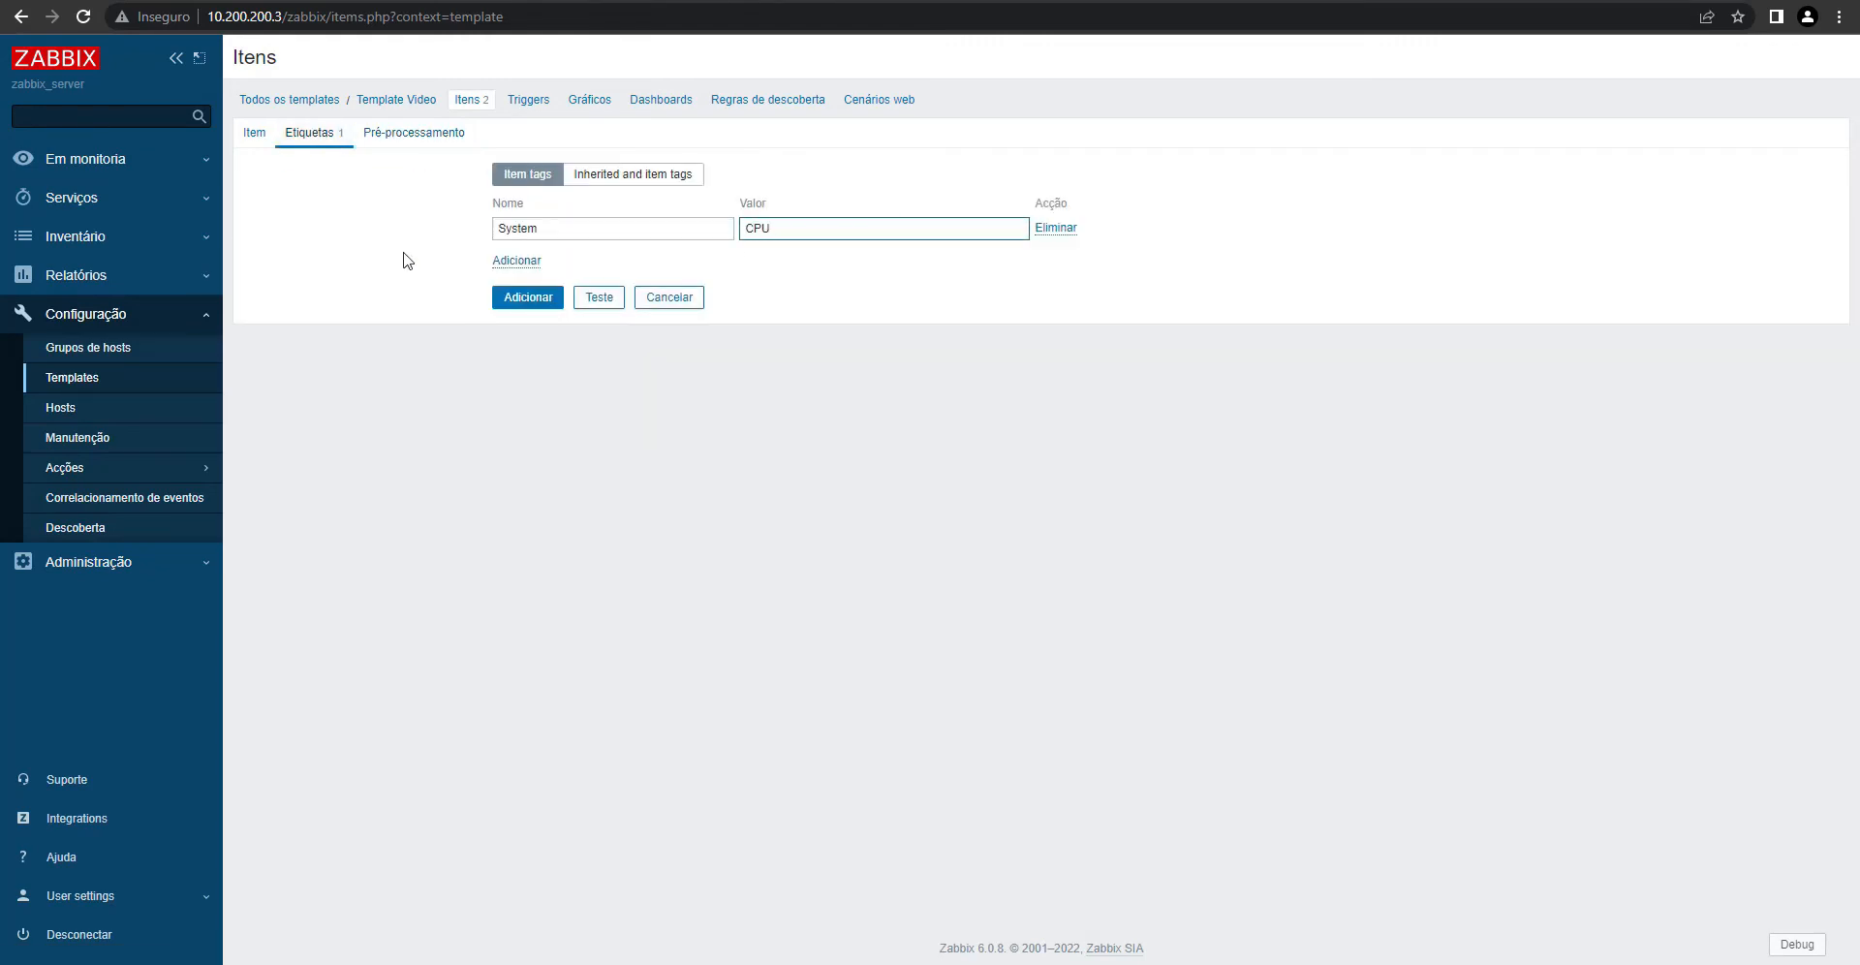
pyautogui.click(247, 141)
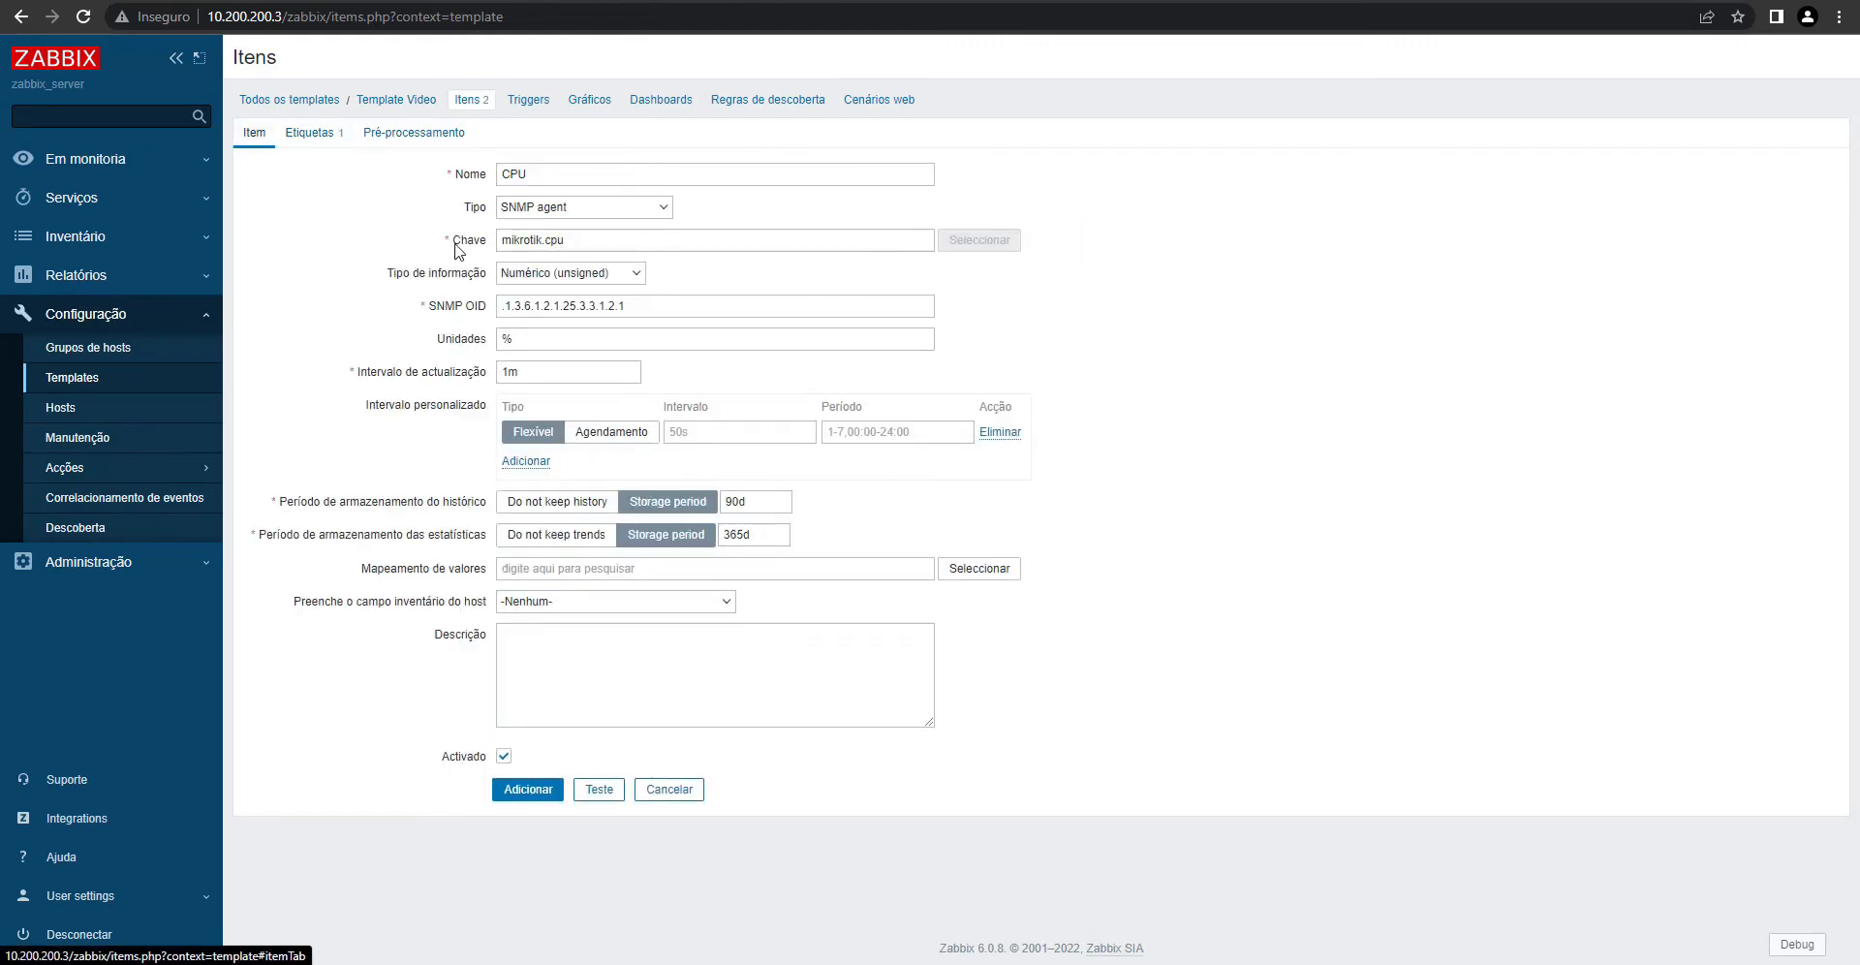
pyautogui.doubleClick(554, 336)
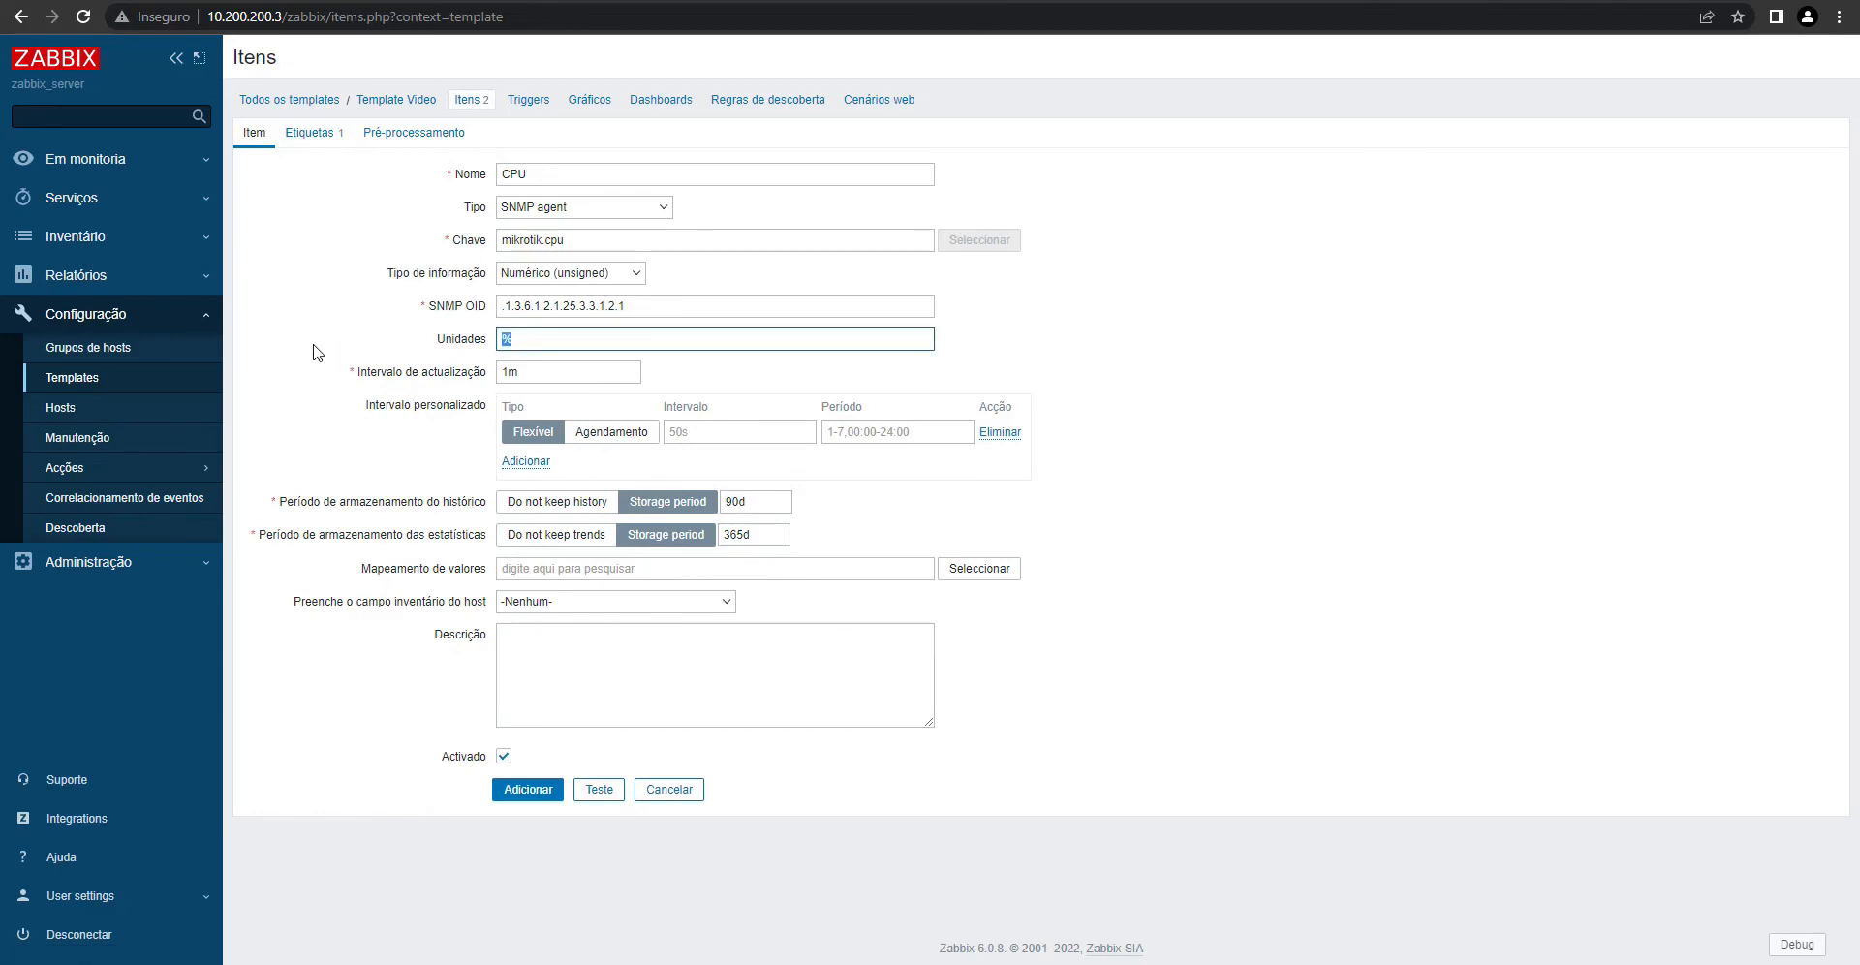
# - Add the CPU item and Execute now on all three RB Mikrotik items, showing Temperatura at 47 °C
pyautogui.click(524, 793)
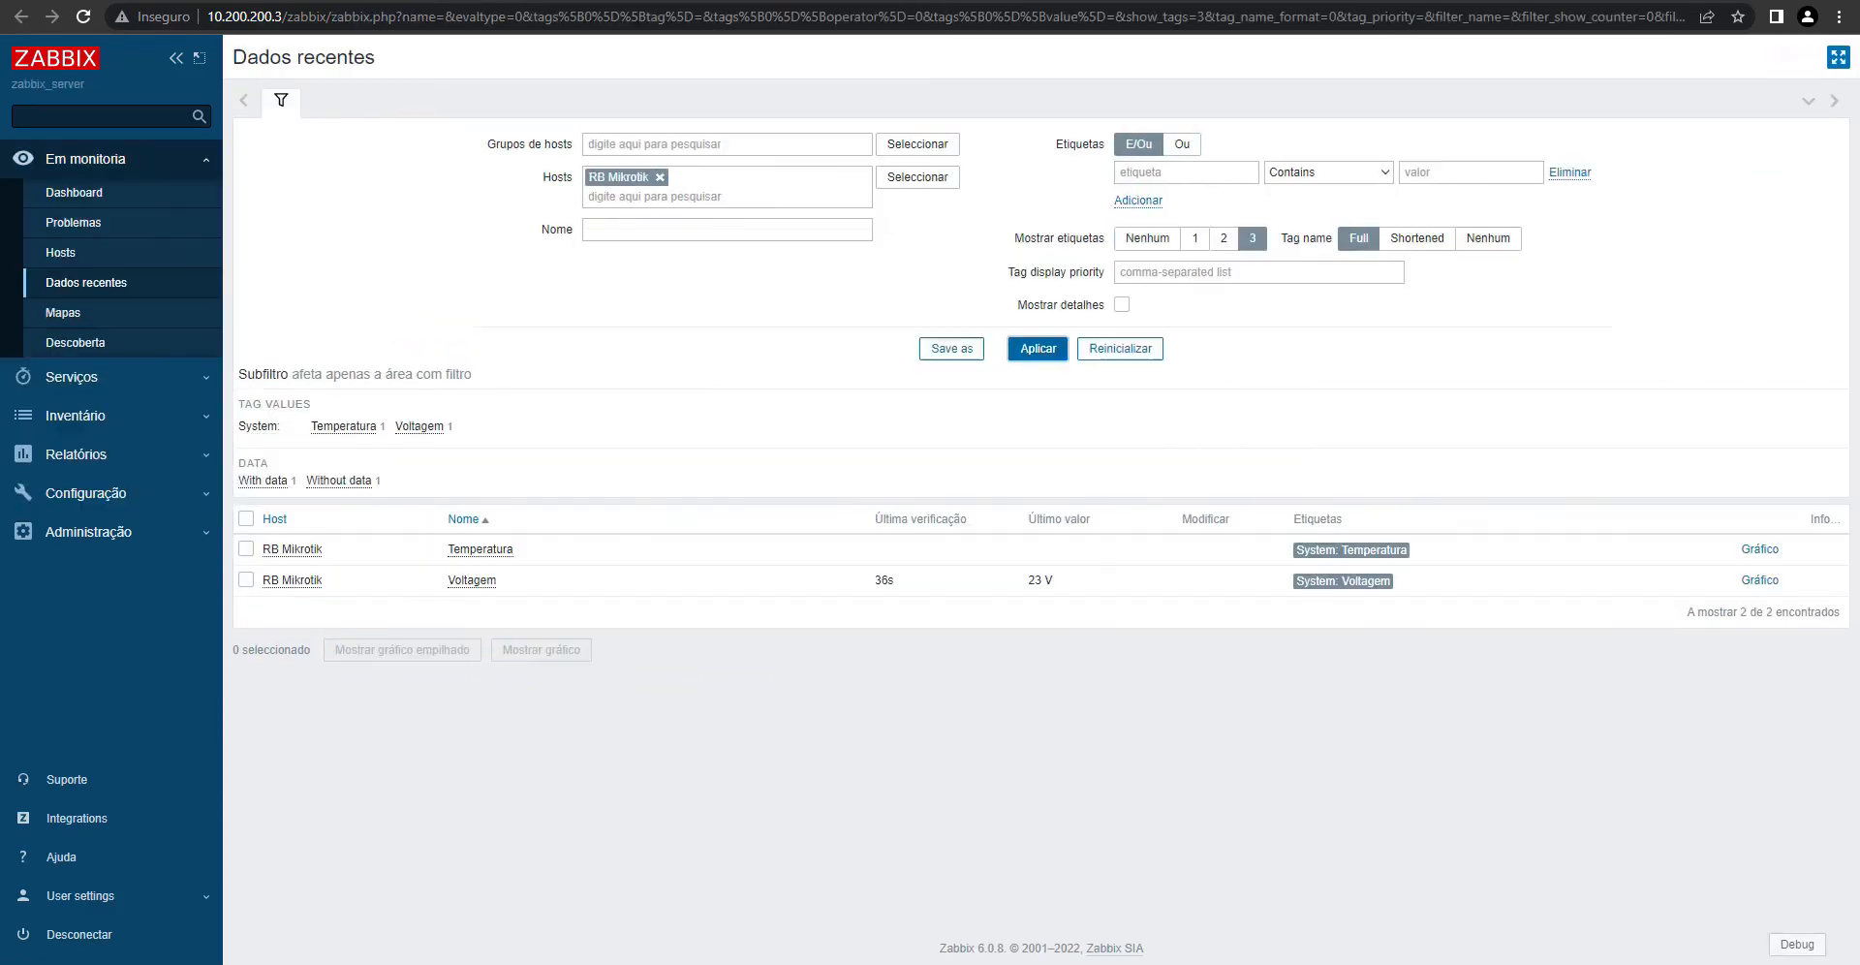
pyautogui.click(1031, 350)
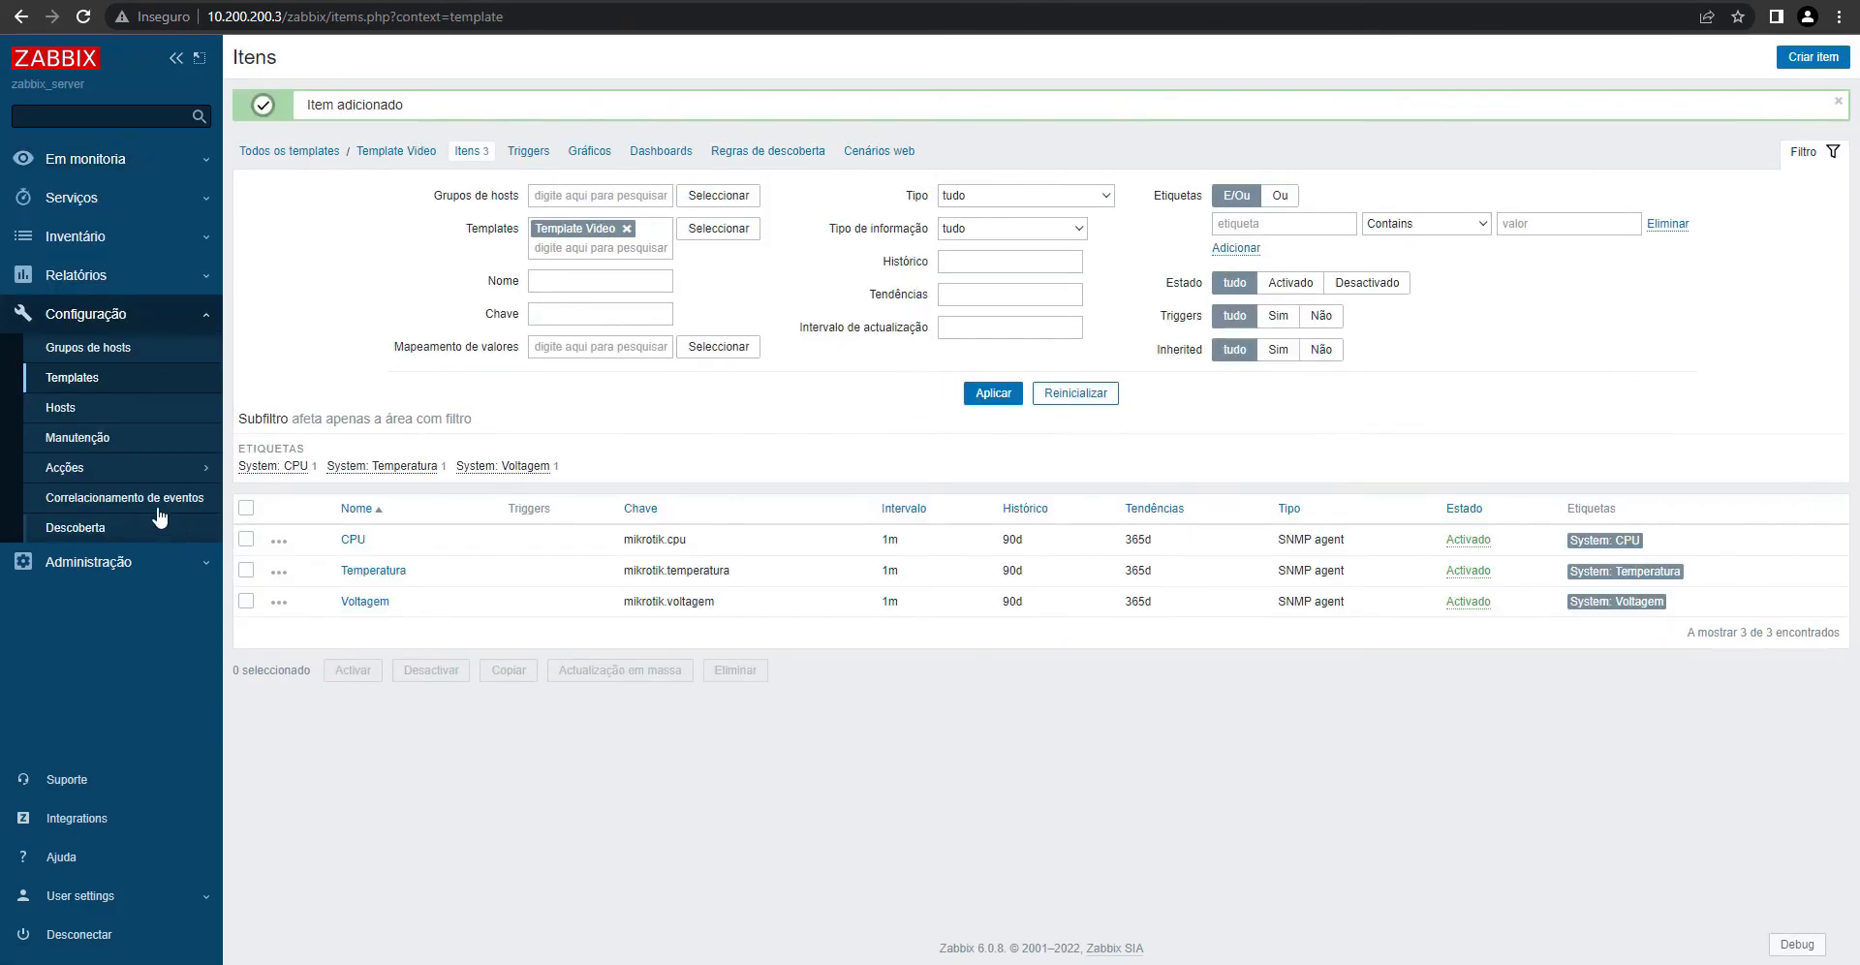
pyautogui.click(61, 407)
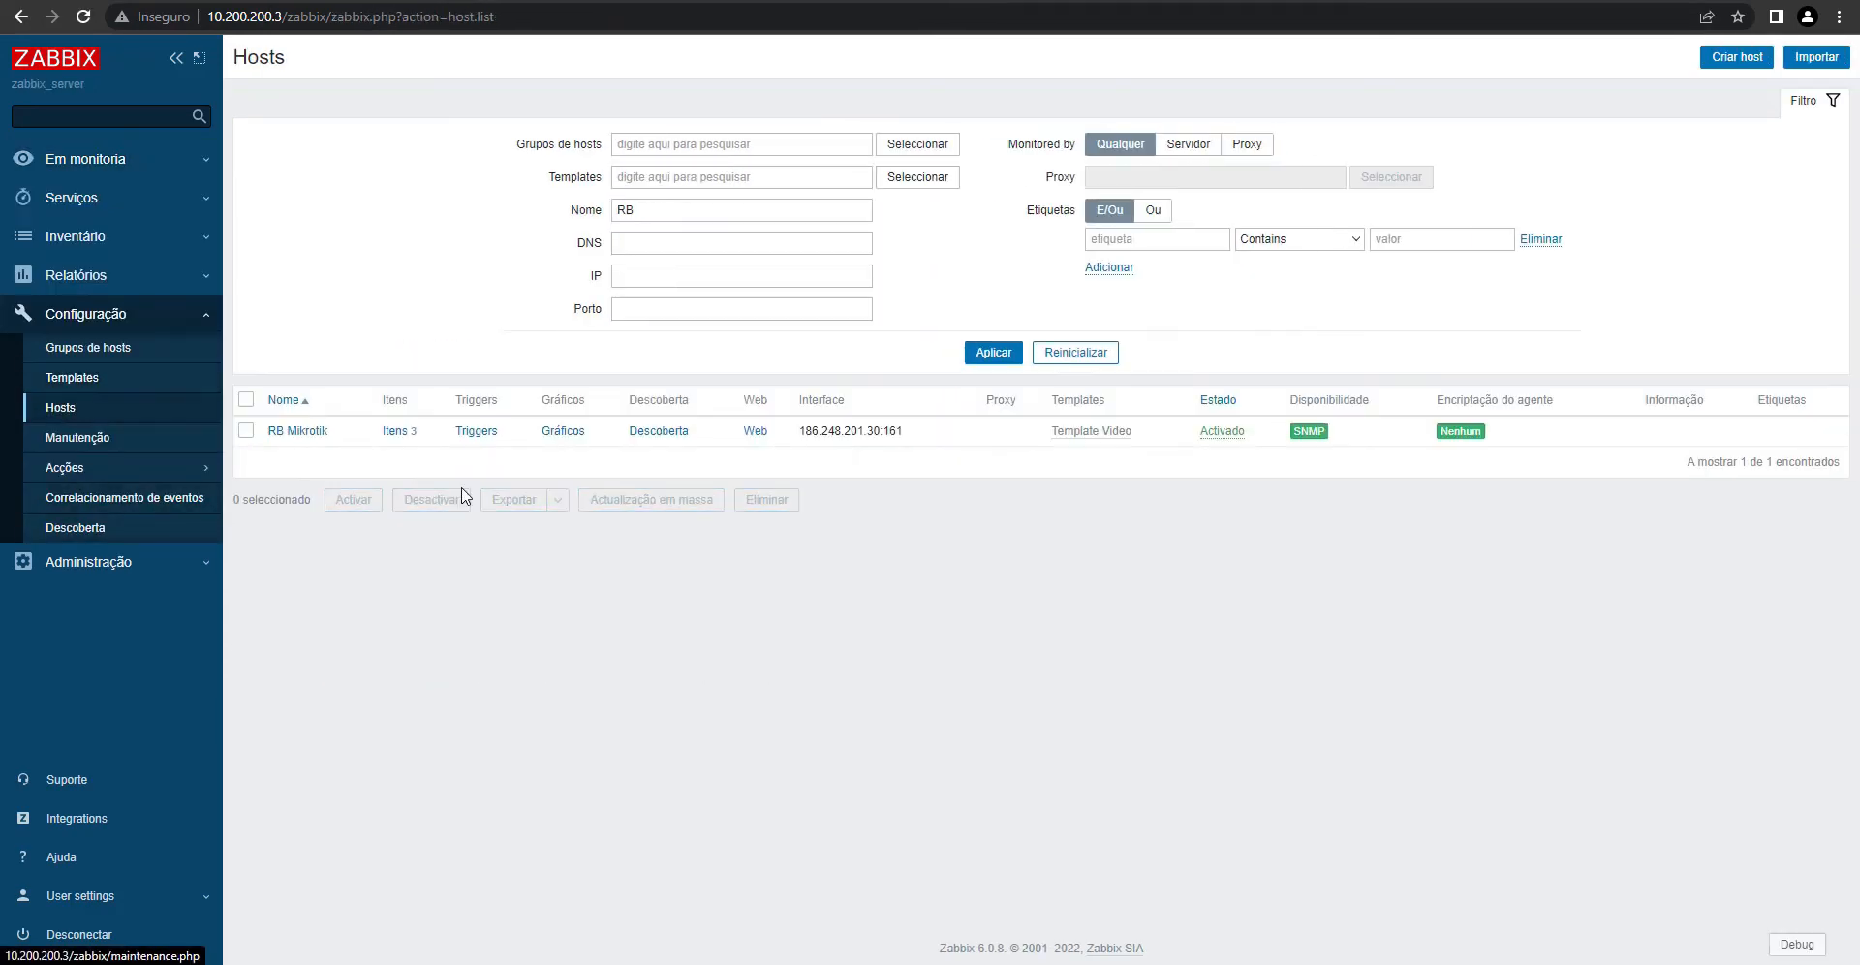
pyautogui.click(393, 431)
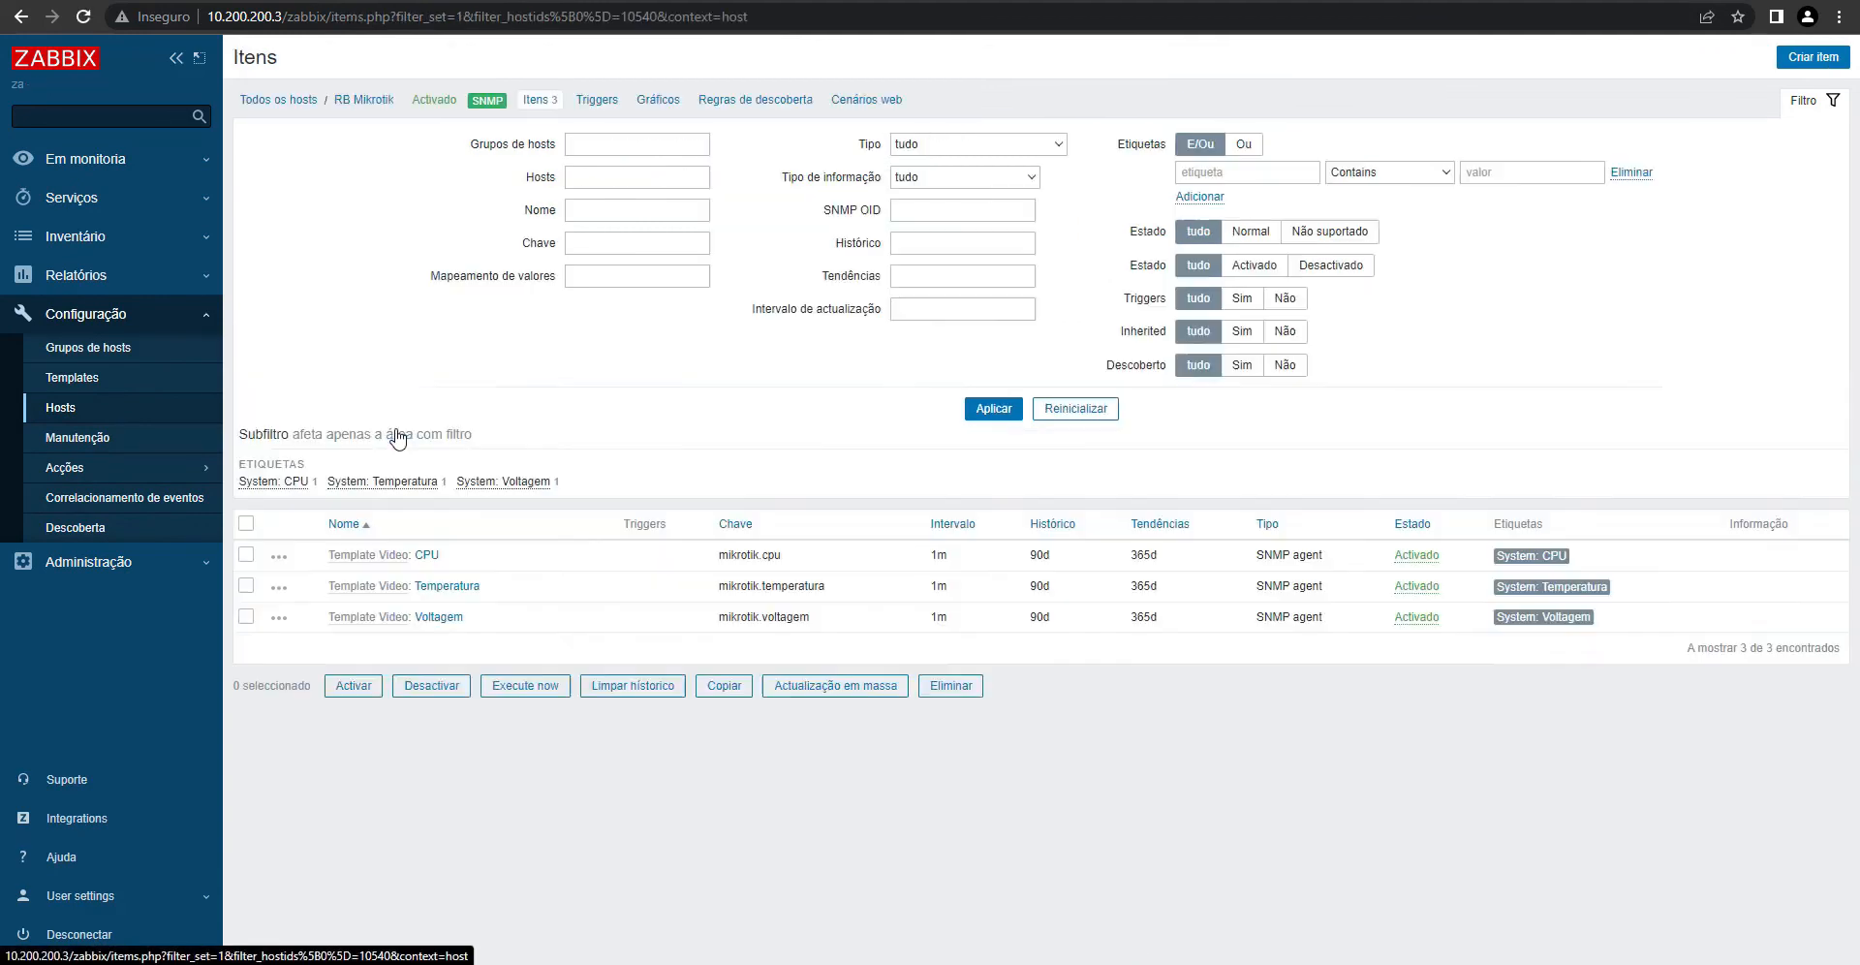
pyautogui.click(246, 526)
pyautogui.click(524, 685)
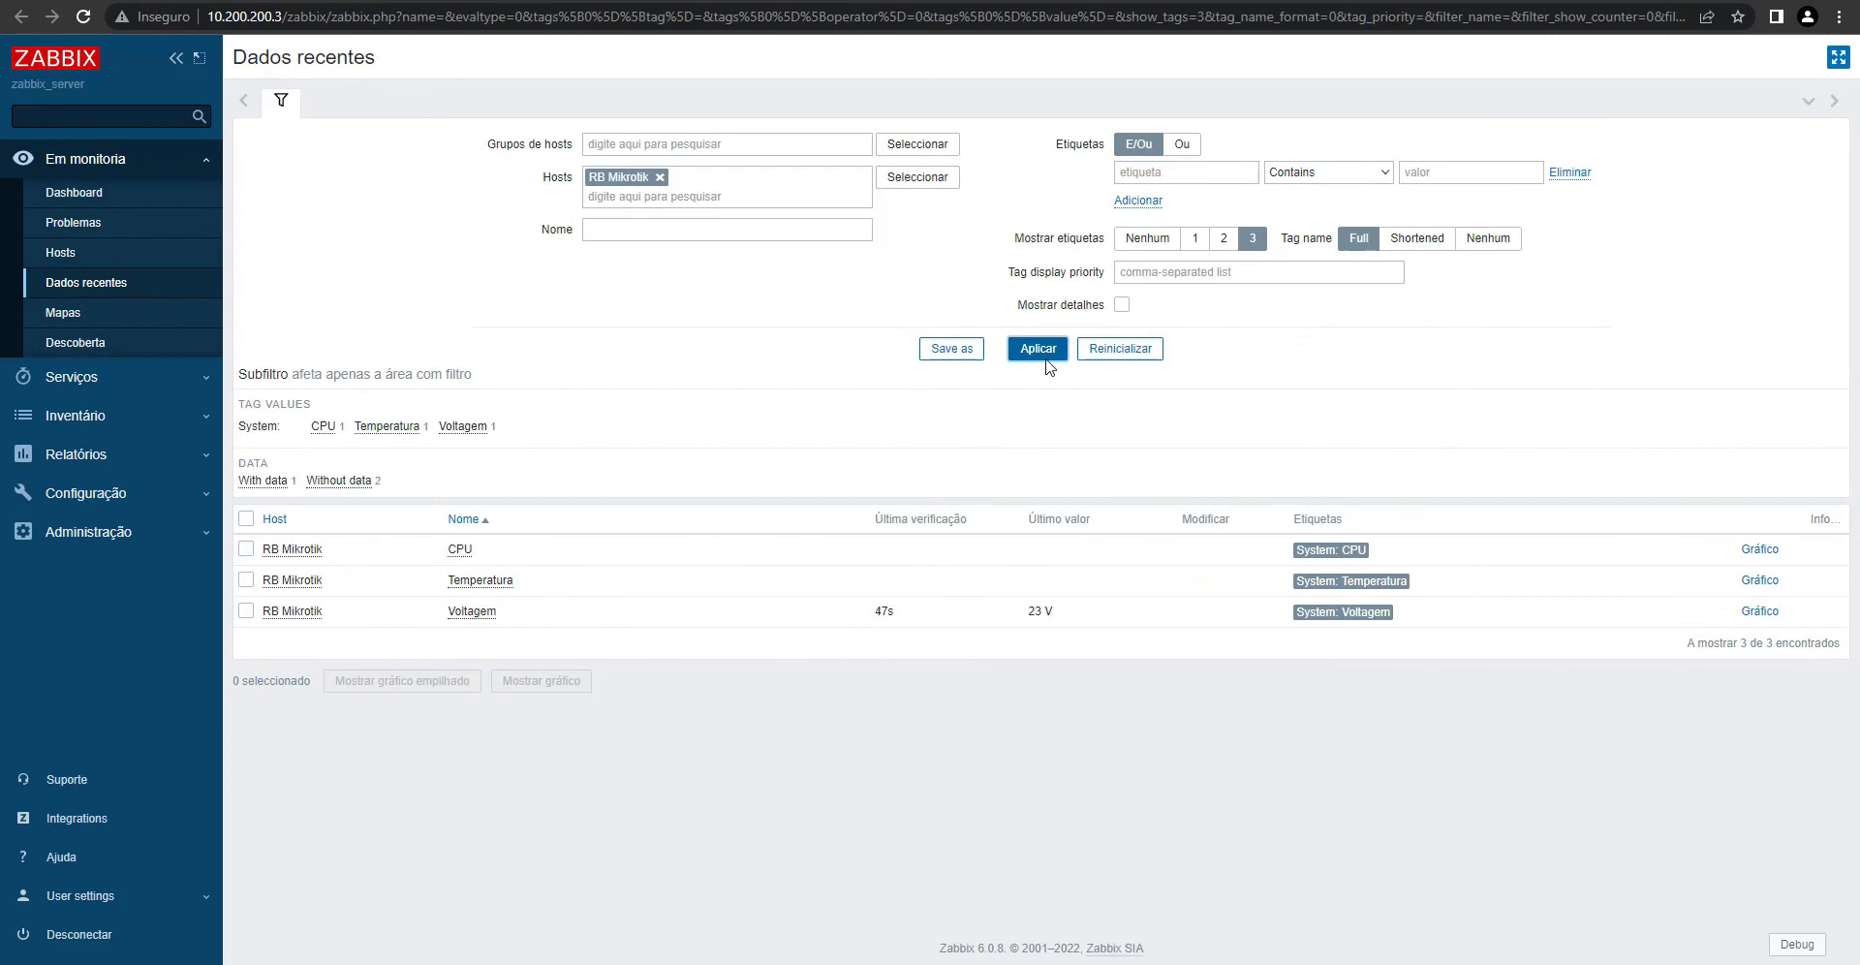
pyautogui.doubleClick(1047, 348)
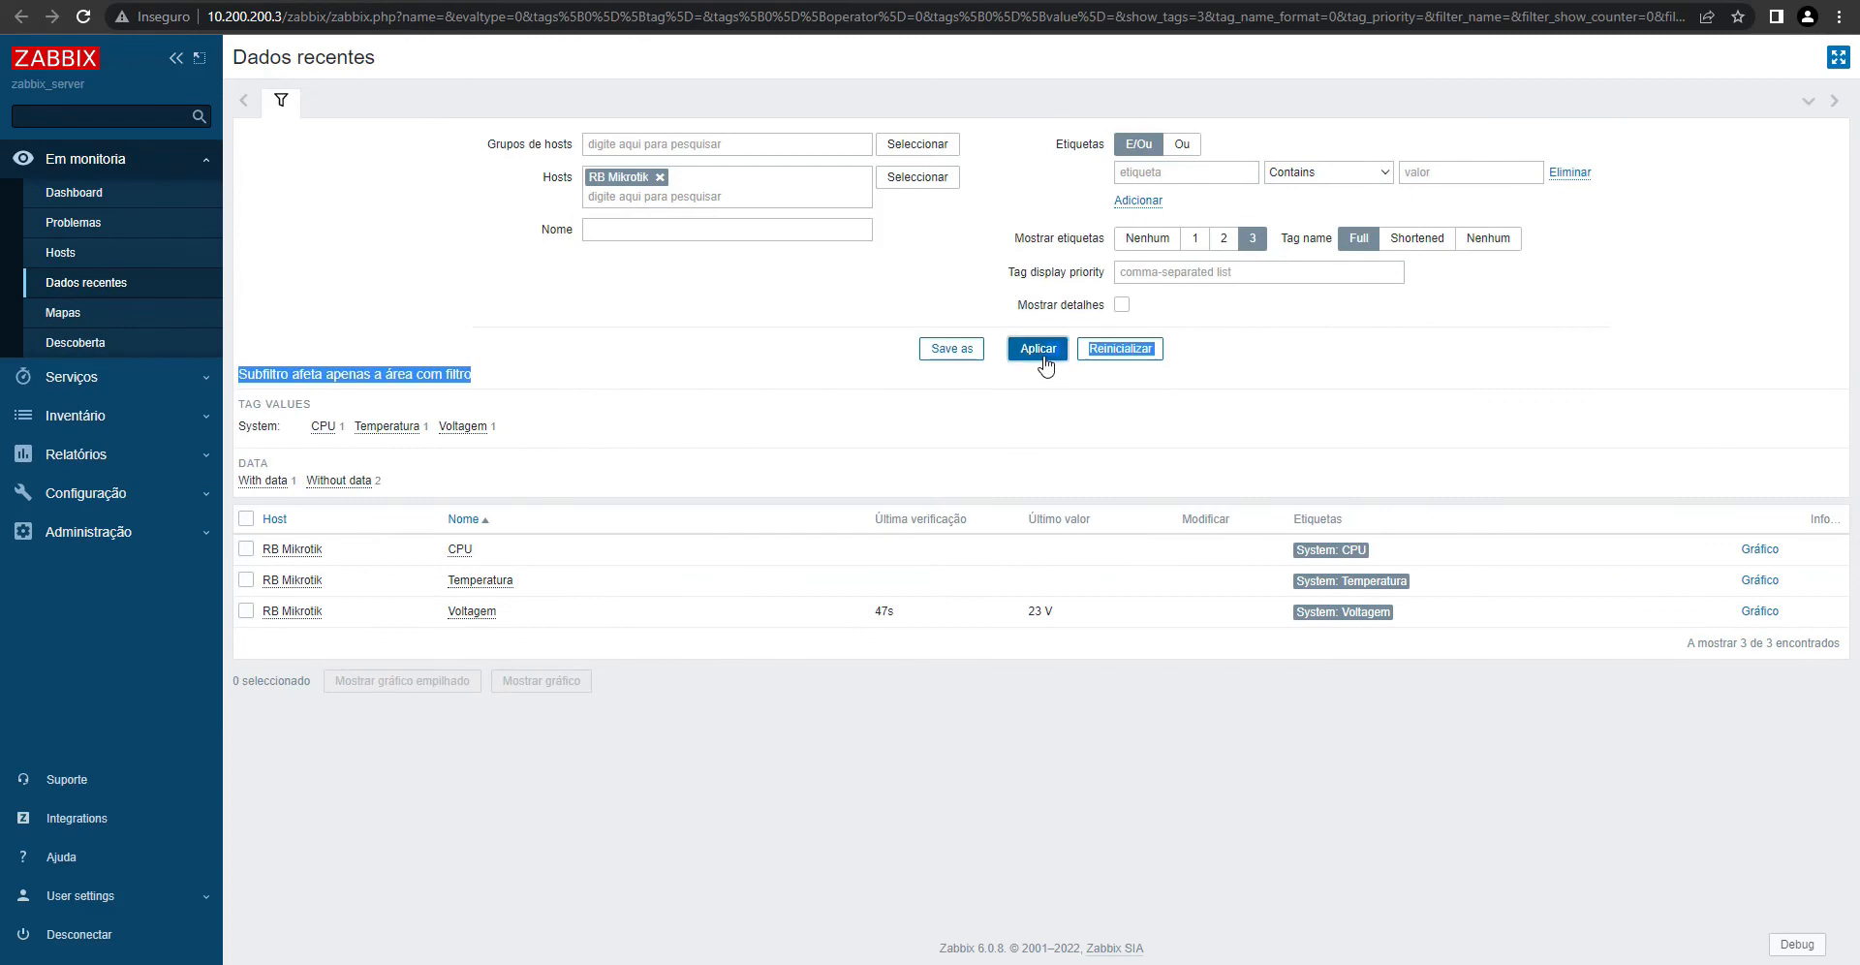
pyautogui.click(1159, 751)
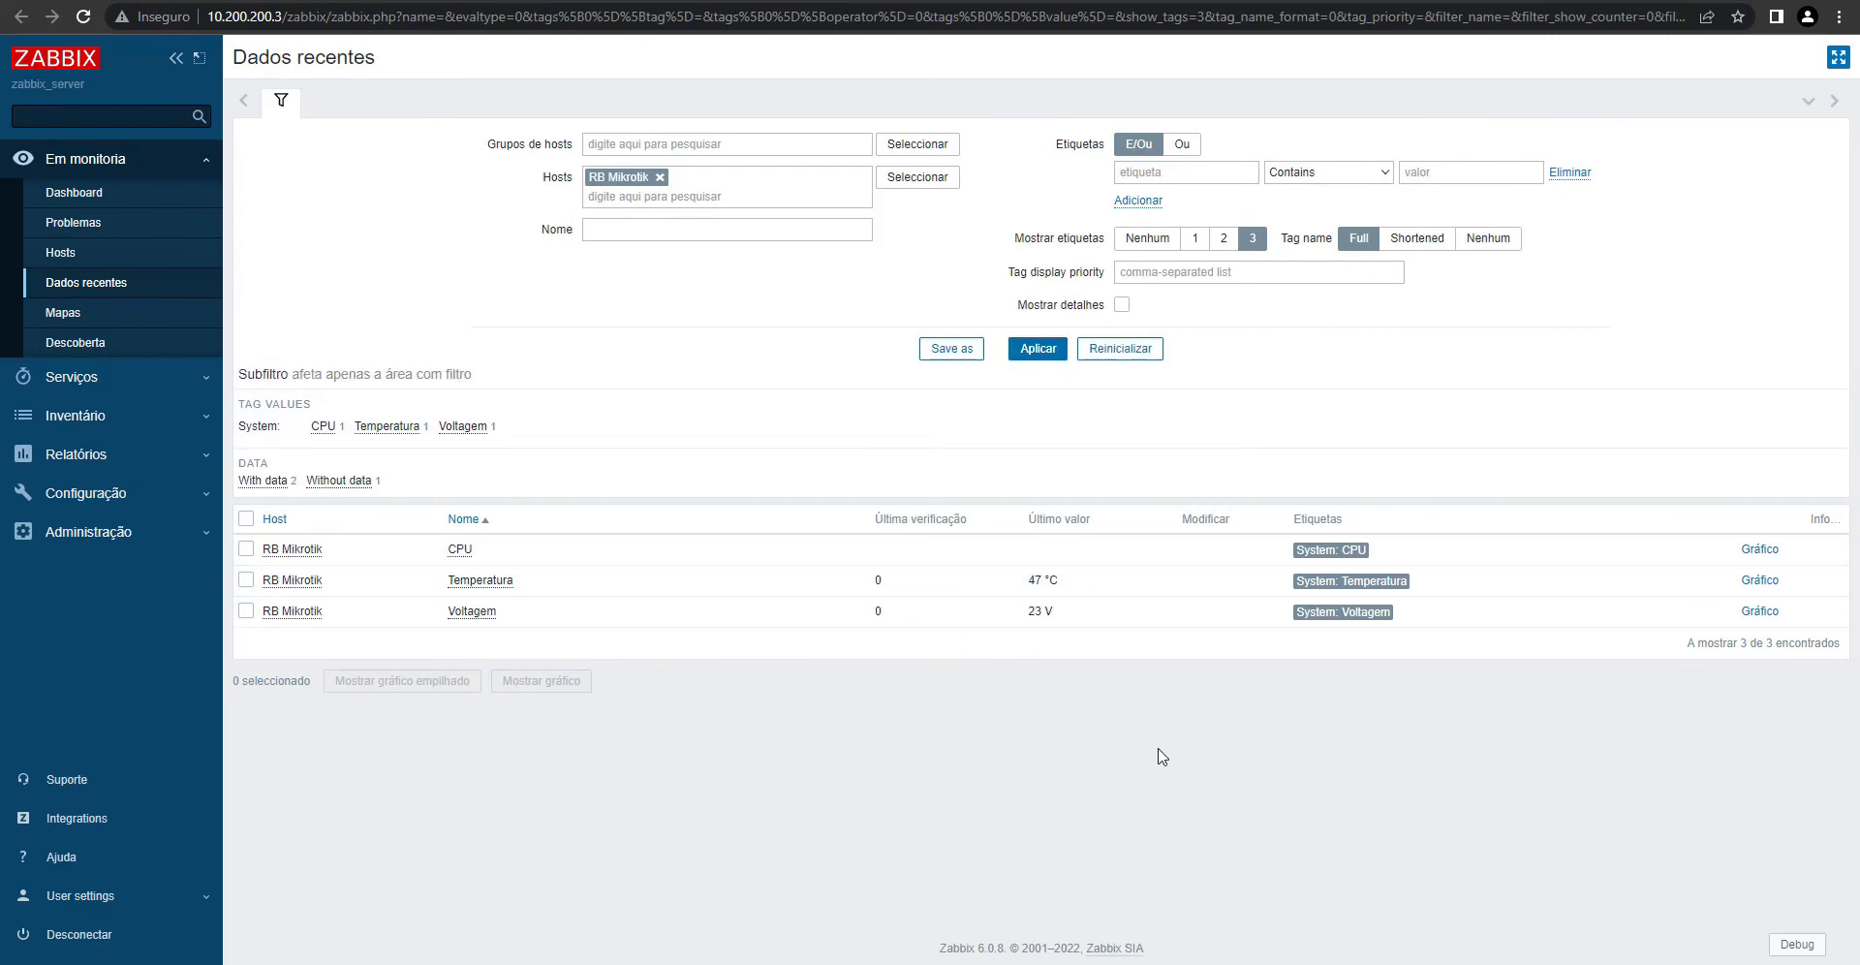
pyautogui.moveTo(1046, 586)
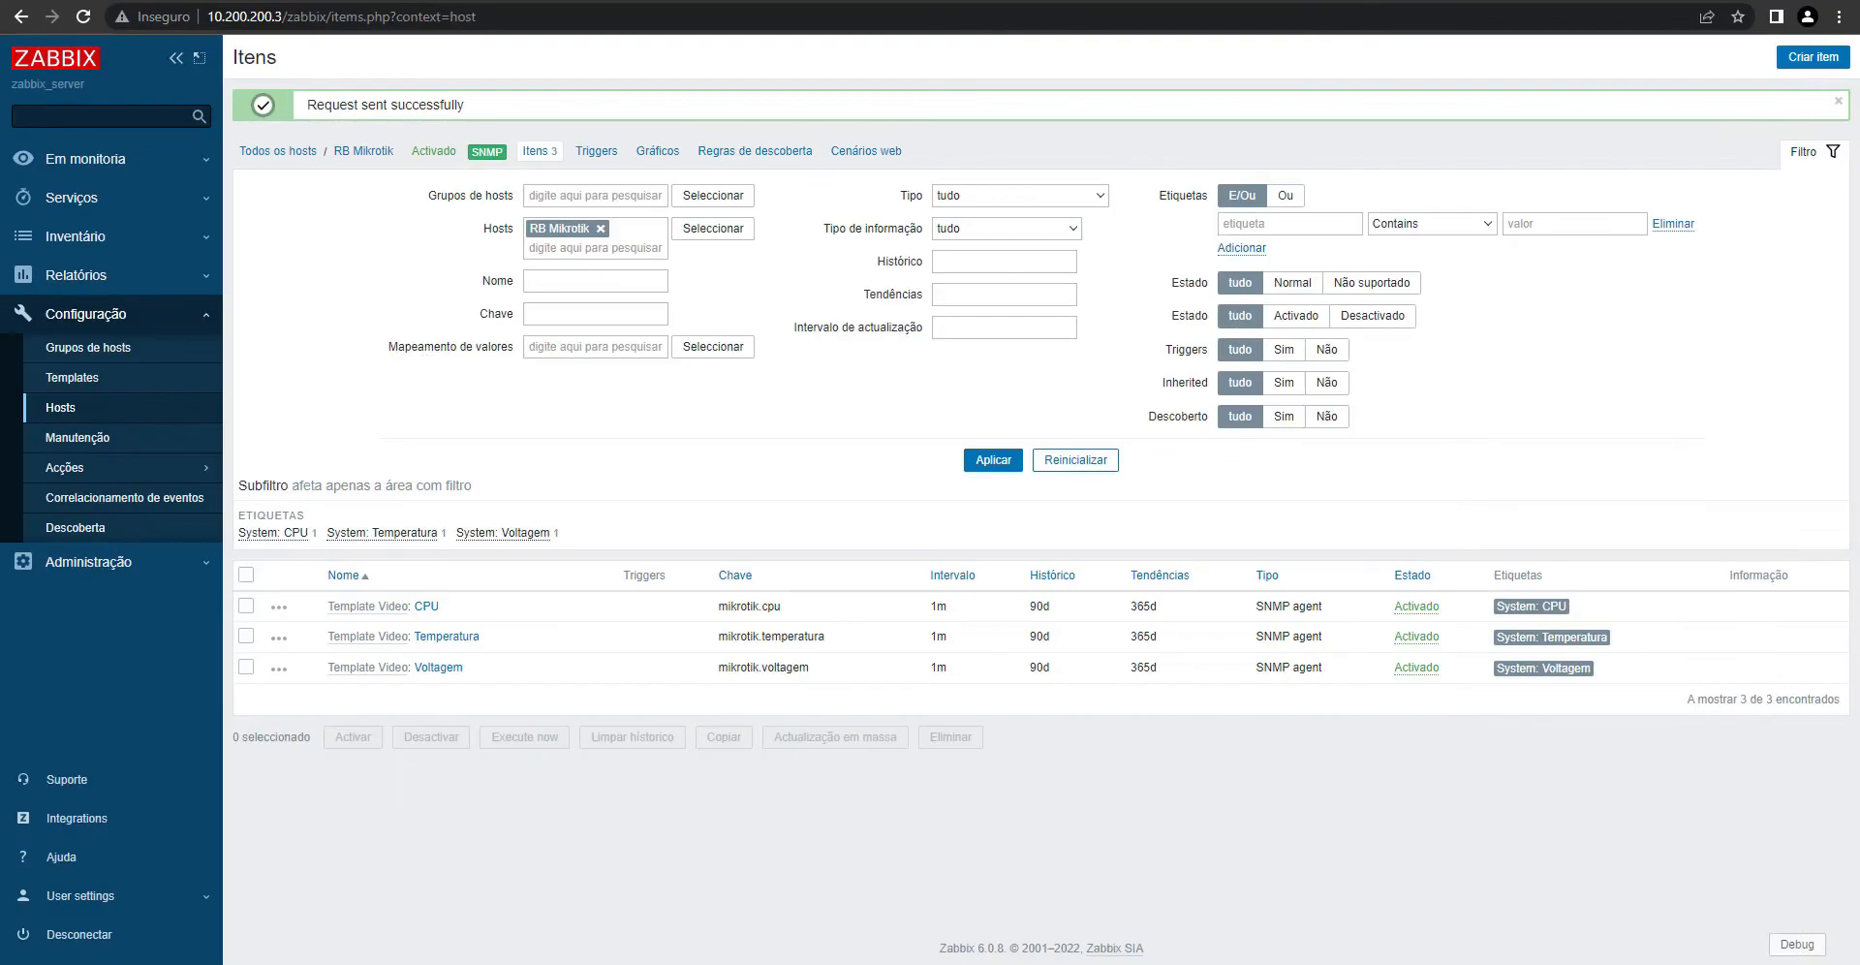
# - Close the WinBox terminal and show the active PPP connections
pyautogui.click(804, 963)
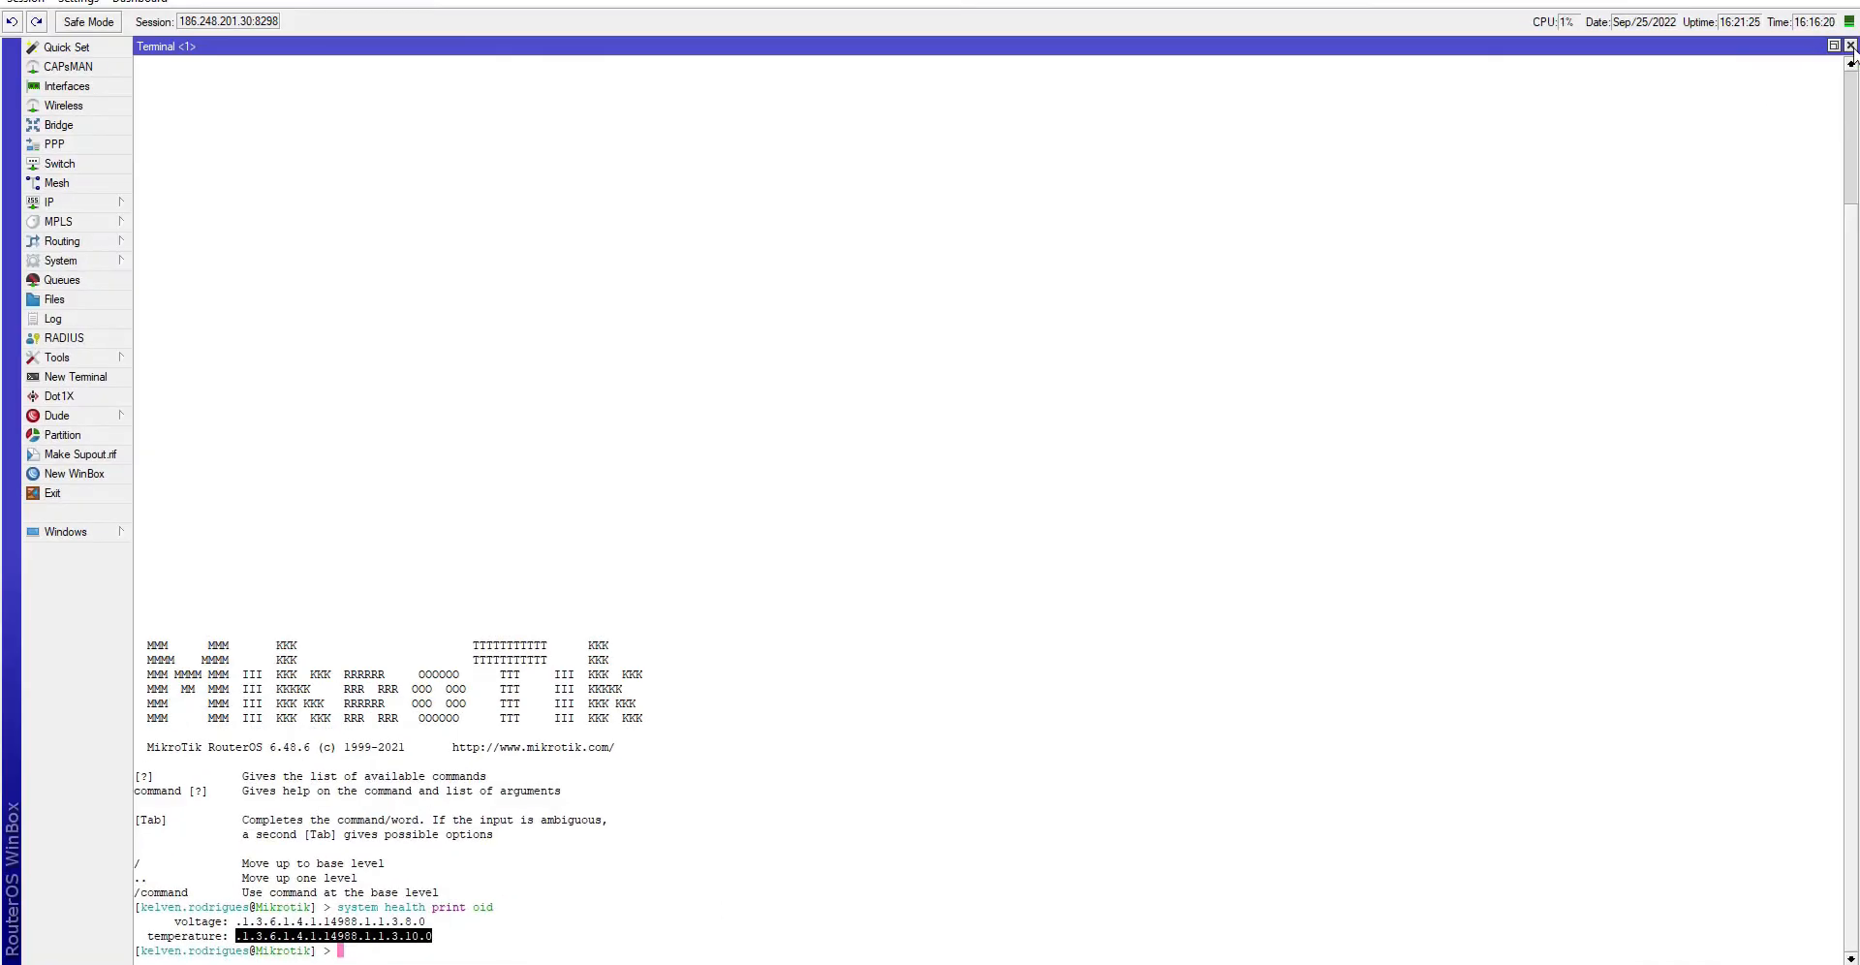
pyautogui.click(1850, 45)
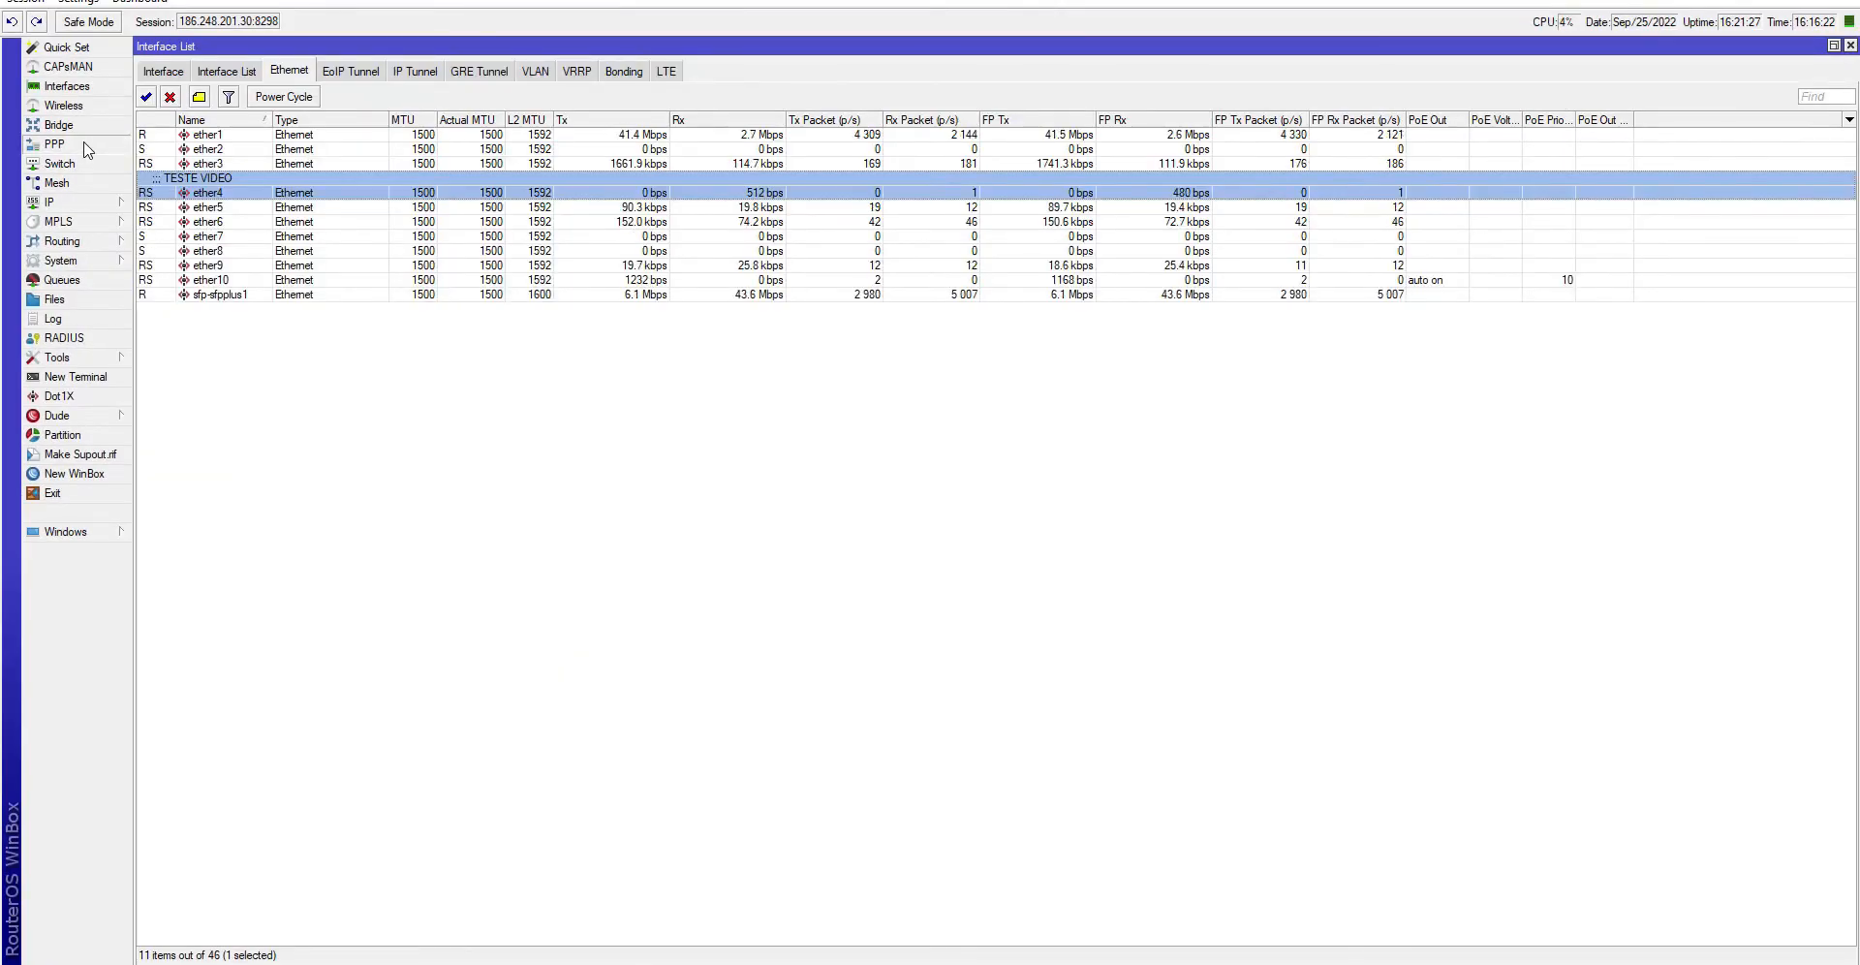
pyautogui.click(54, 144)
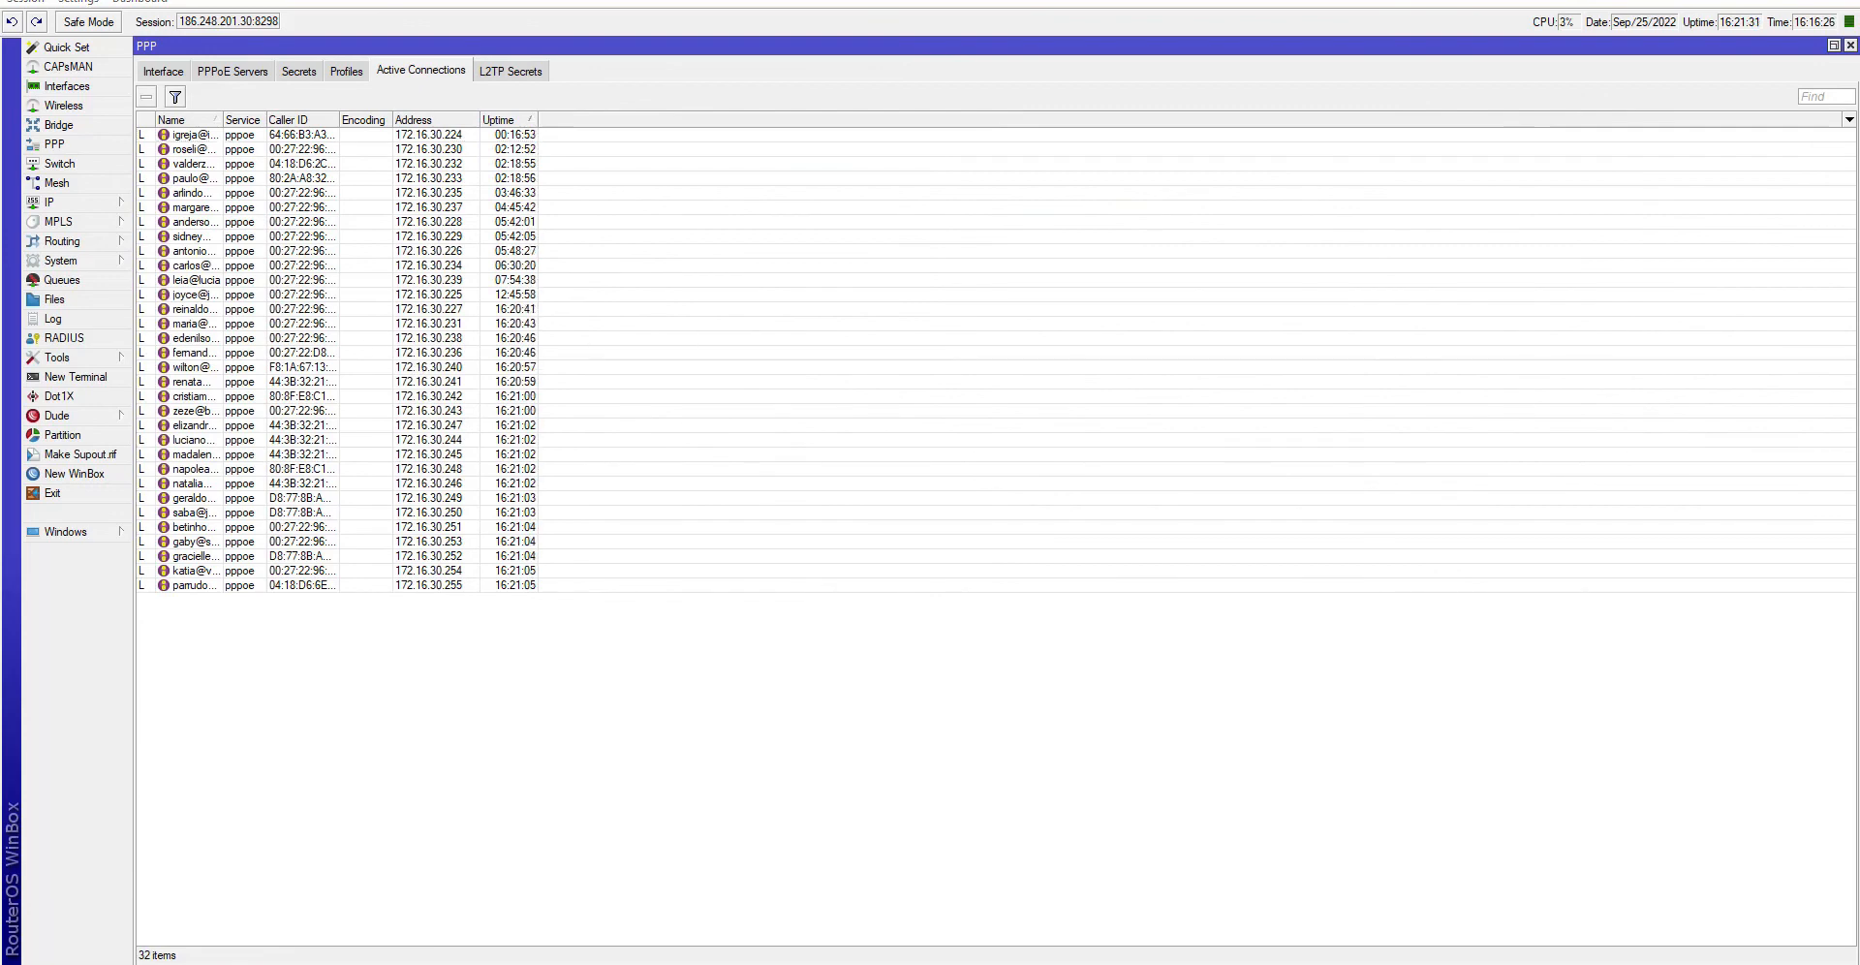
# - Clear the Ubuntu terminal screen with the clear command
pyautogui.hotkey('alt', 'Tab')
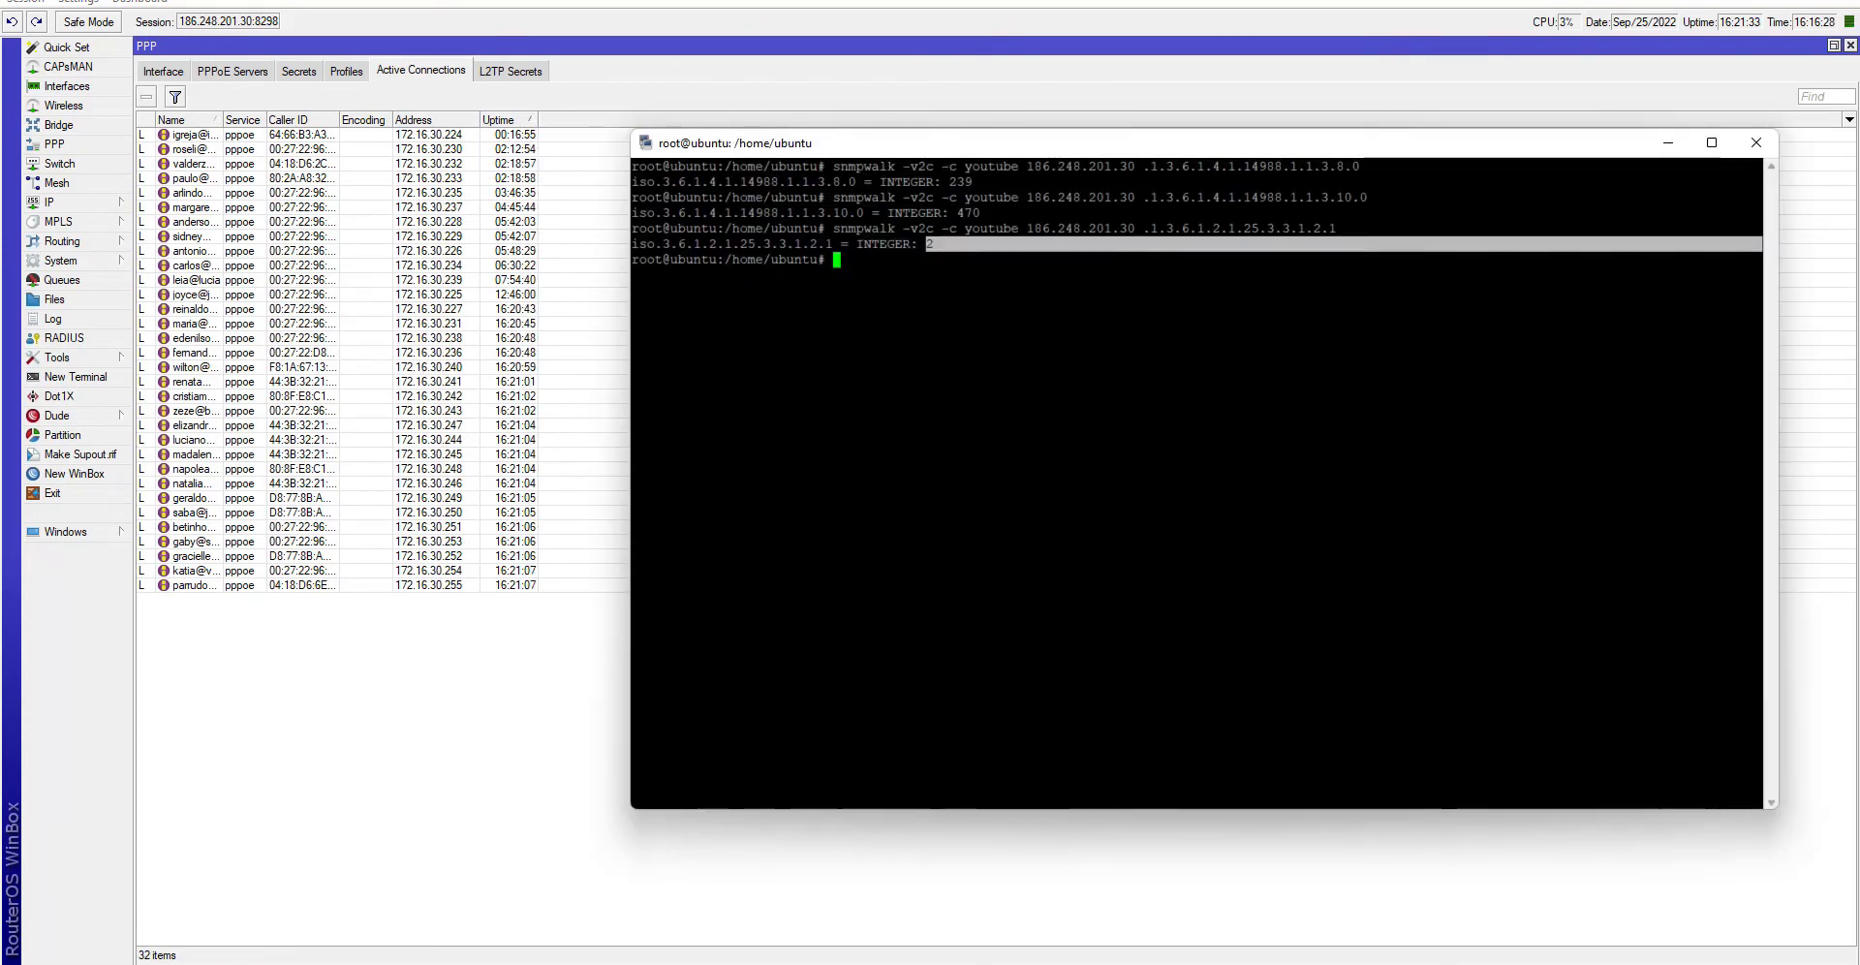
pyautogui.press('Up')
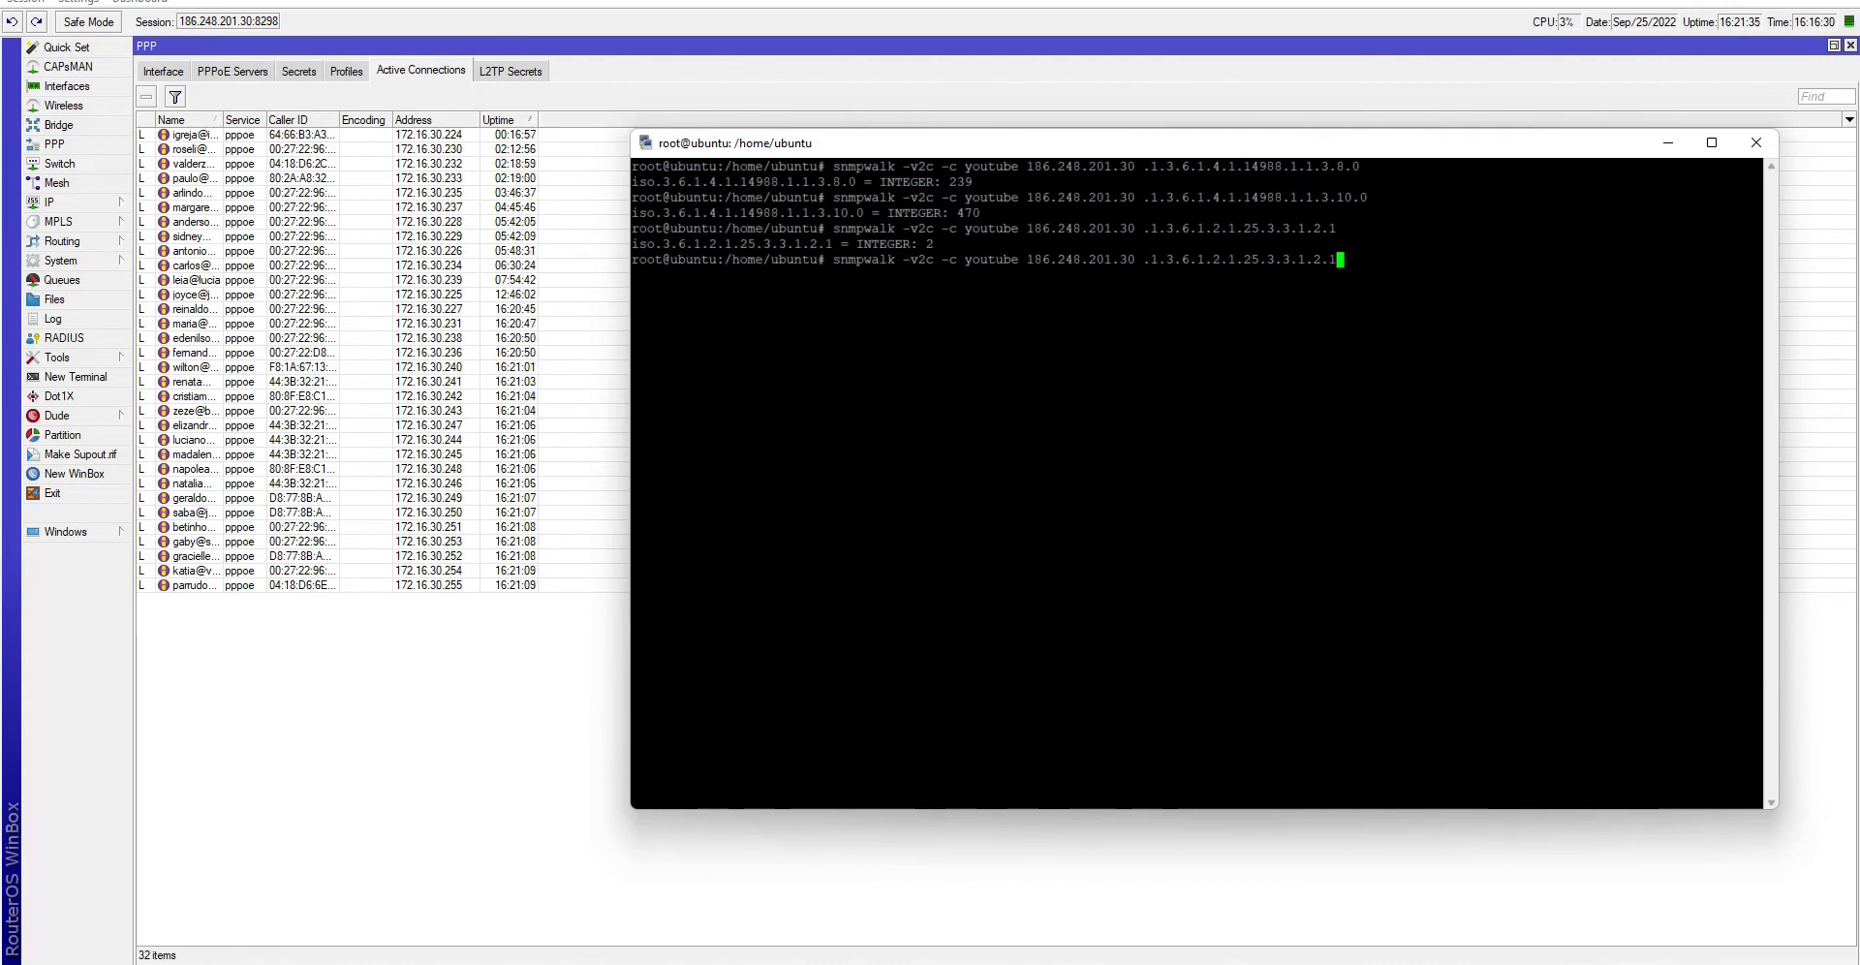
pyautogui.press('Down')
pyautogui.write('clear')
pyautogui.press('Return')
# - Snmpwalk OID 1.3.6.1.4.1.9.9.150.1.1.1.0, getting 32 to match the PPPoE connections
pyautogui.press('Up')
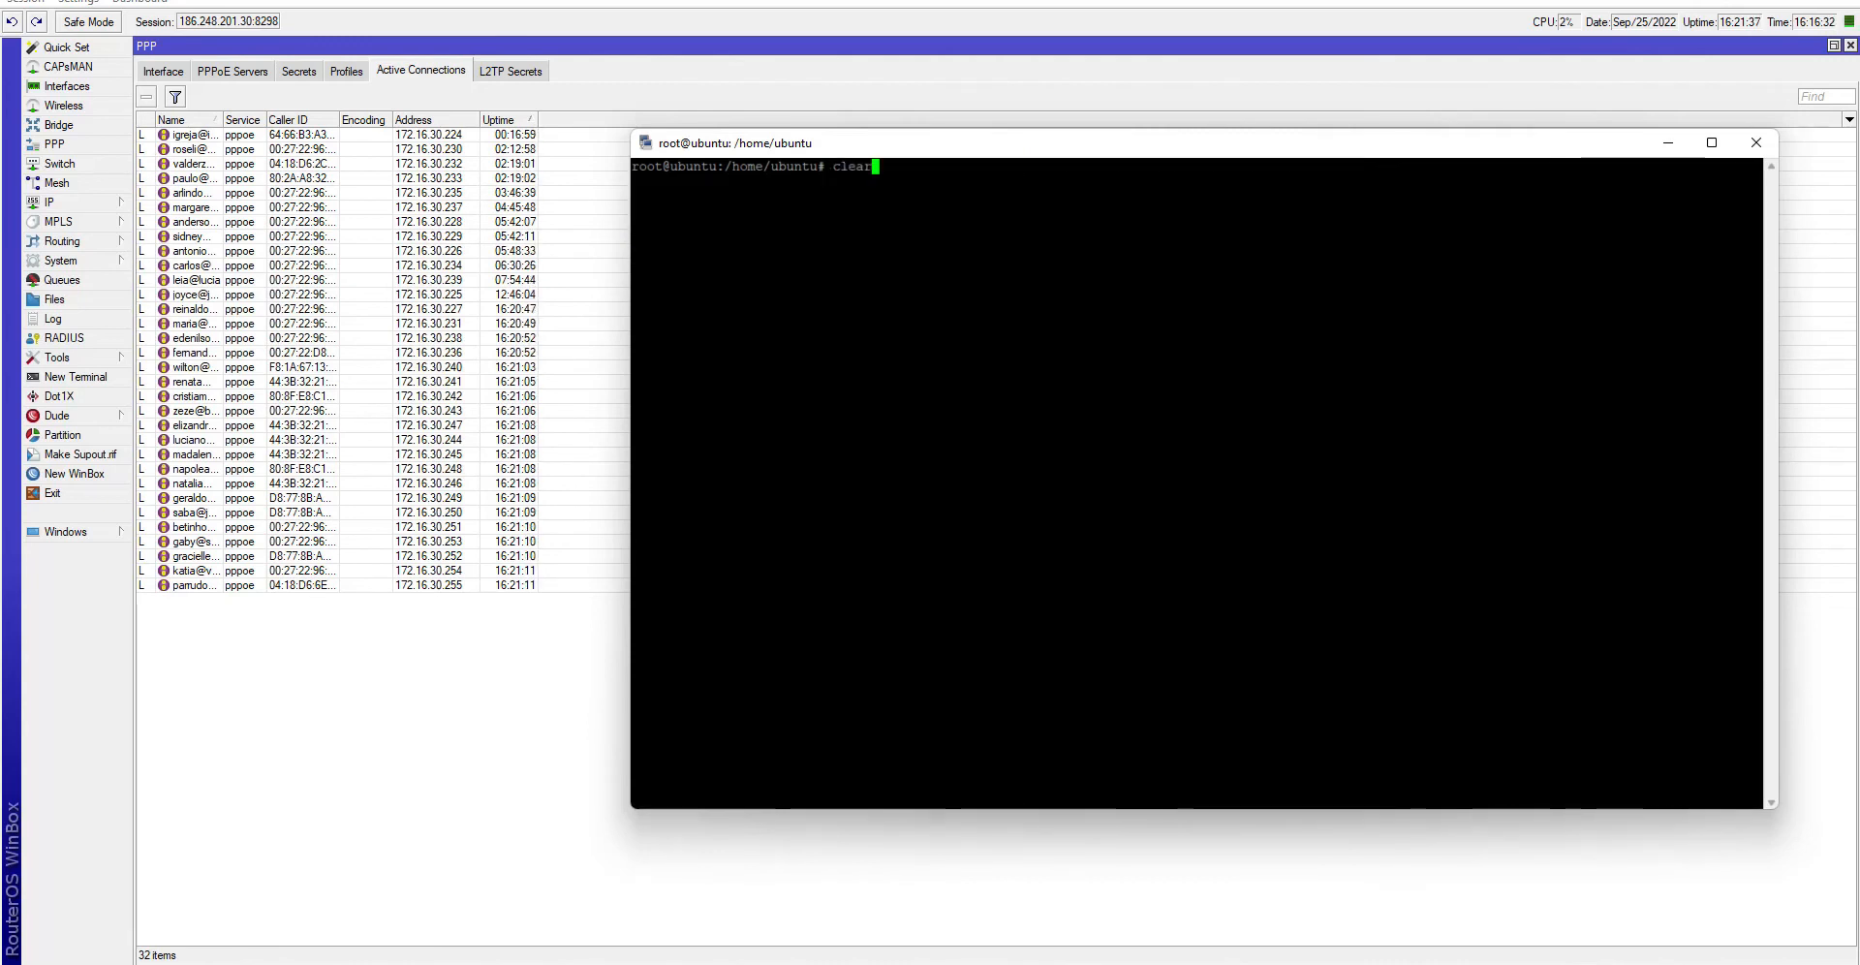
pyautogui.press('Up')
pyautogui.press('BackSpace')
pyautogui.press('BackSpace')
pyautogui.press('BackSpace')
pyautogui.press('BackSpace')
pyautogui.press('BackSpace')
pyautogui.press('BackSpace')
pyautogui.press('BackSpace')
pyautogui.press('BackSpace')
pyautogui.press('BackSpace')
pyautogui.press('BackSpace')
pyautogui.press('BackSpace')
pyautogui.press('BackSpace')
pyautogui.press('BackSpace')
pyautogui.press('BackSpace')
pyautogui.press('BackSpace')
pyautogui.press('BackSpace')
pyautogui.press('BackSpace')
pyautogui.press('BackSpace')
pyautogui.press('BackSpace')
pyautogui.press('BackSpace')
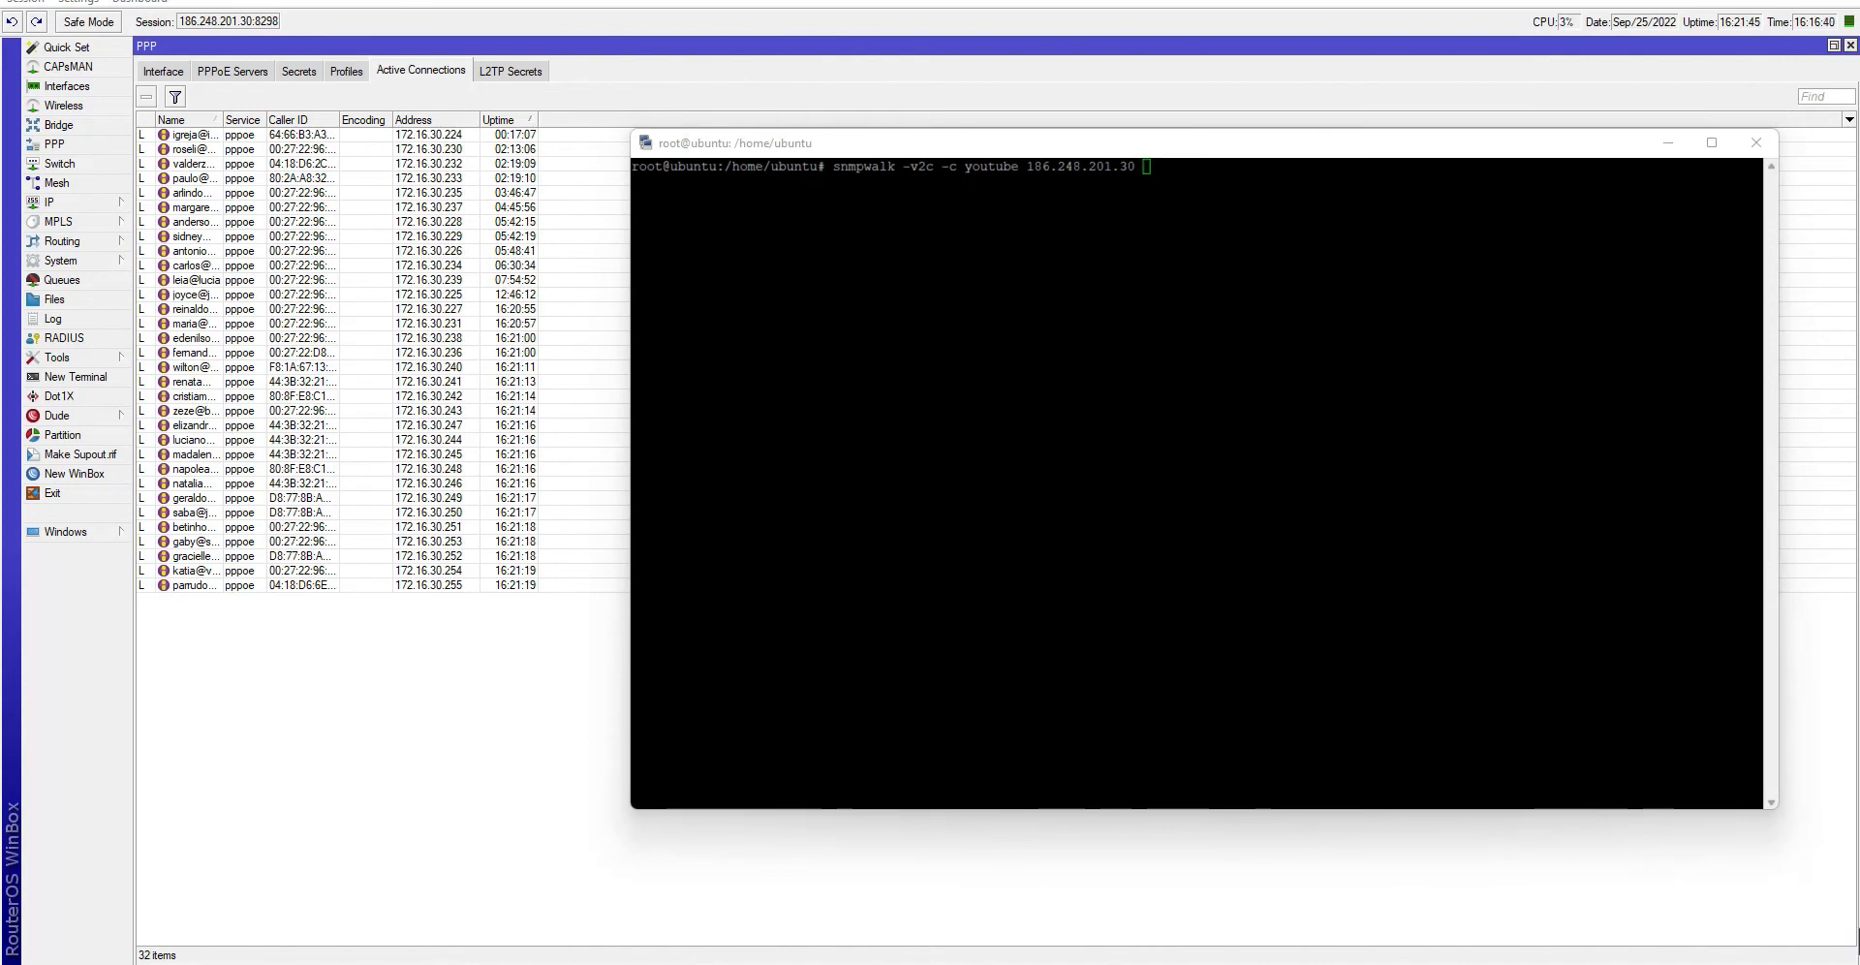
pyautogui.rightClick(1196, 387)
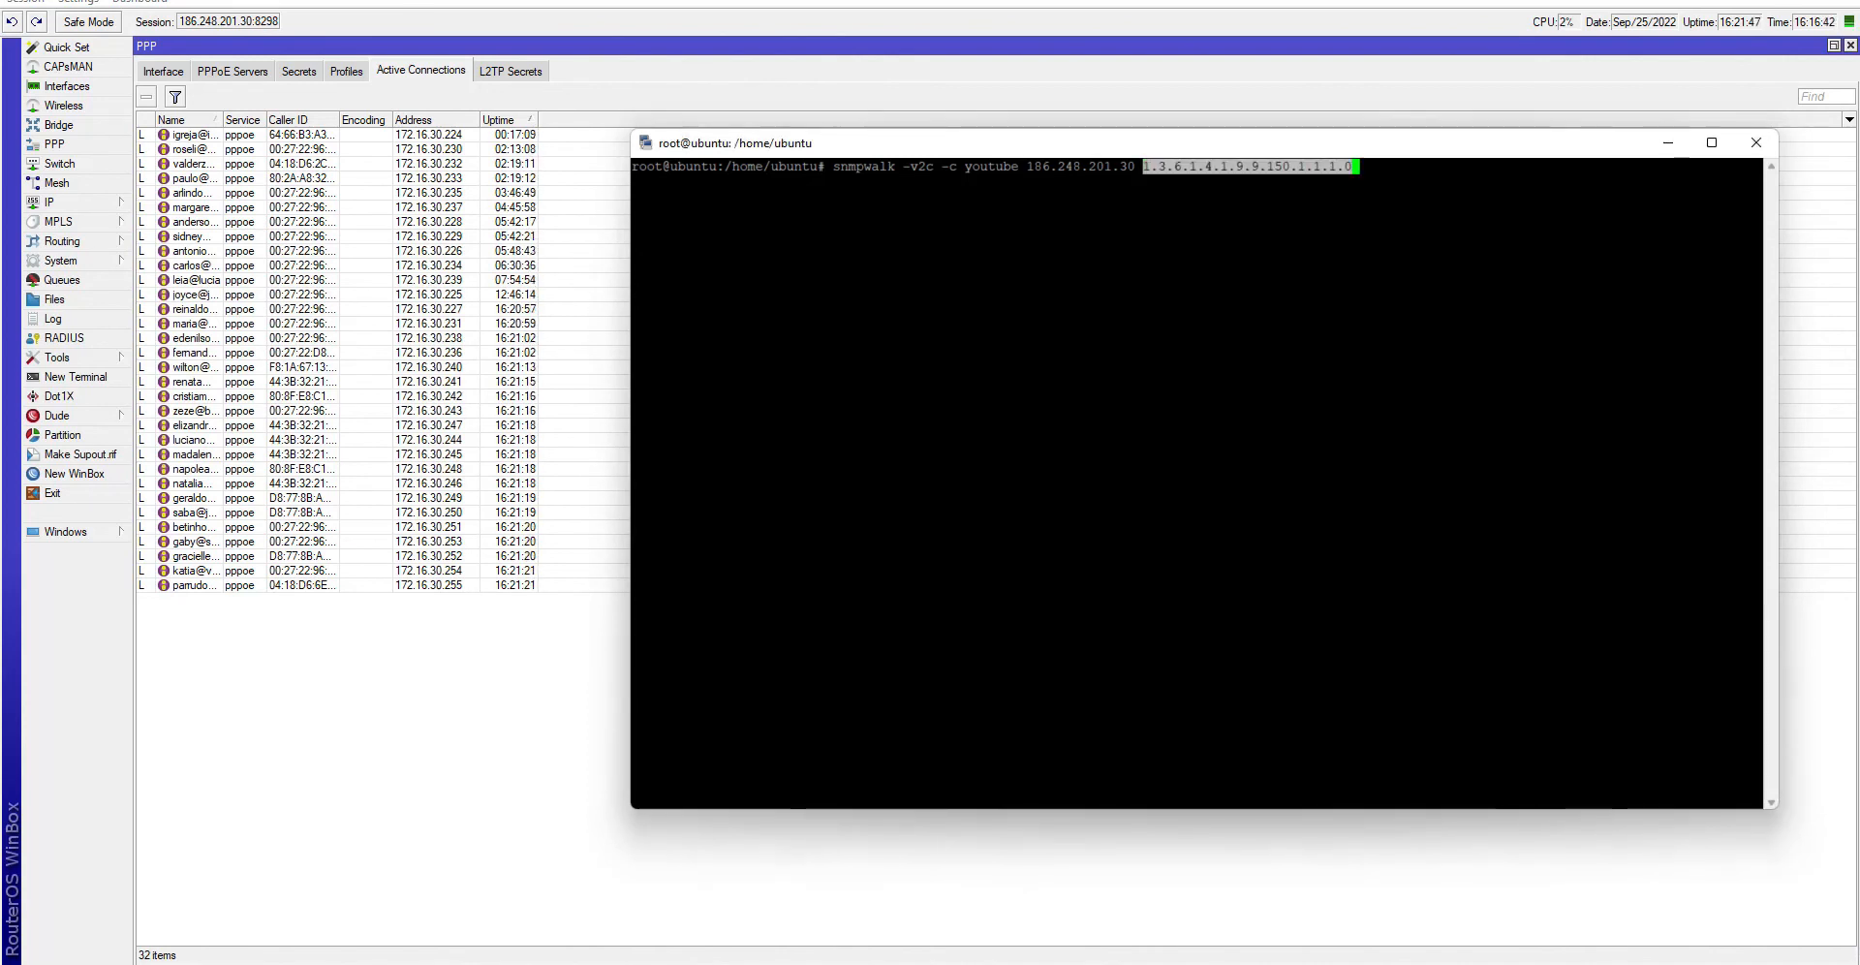
pyautogui.press('Return')
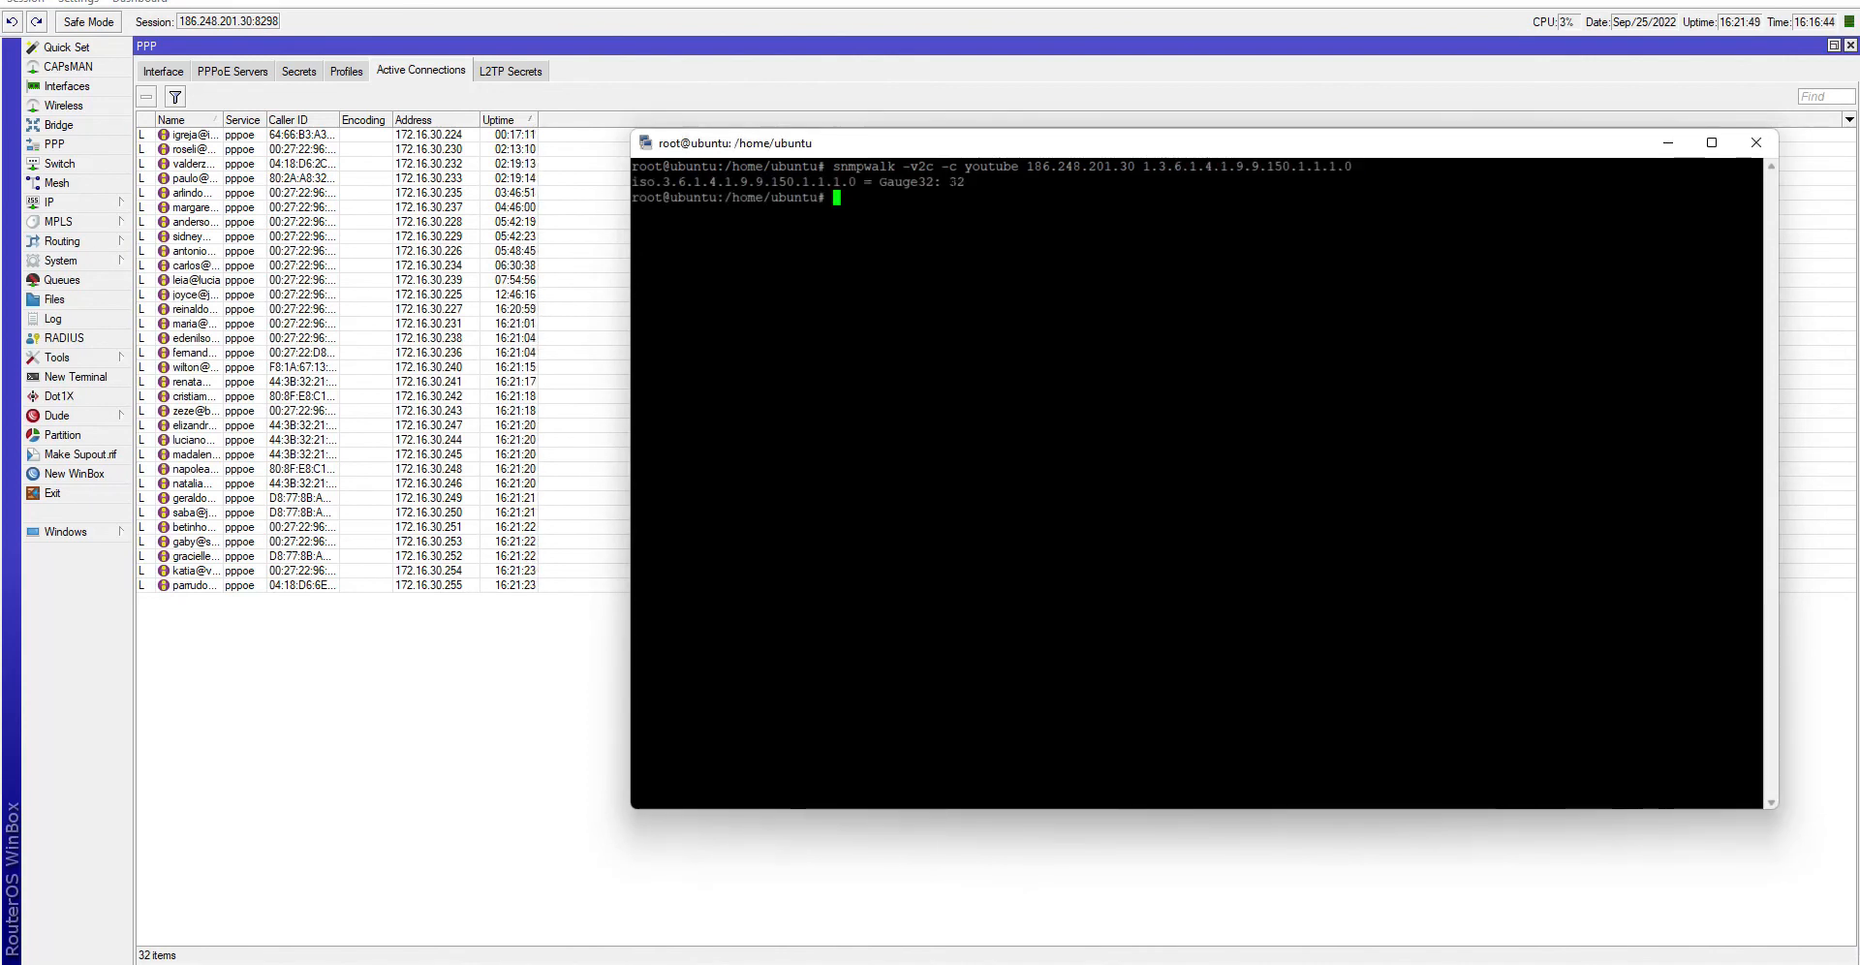
pyautogui.doubleClick(959, 182)
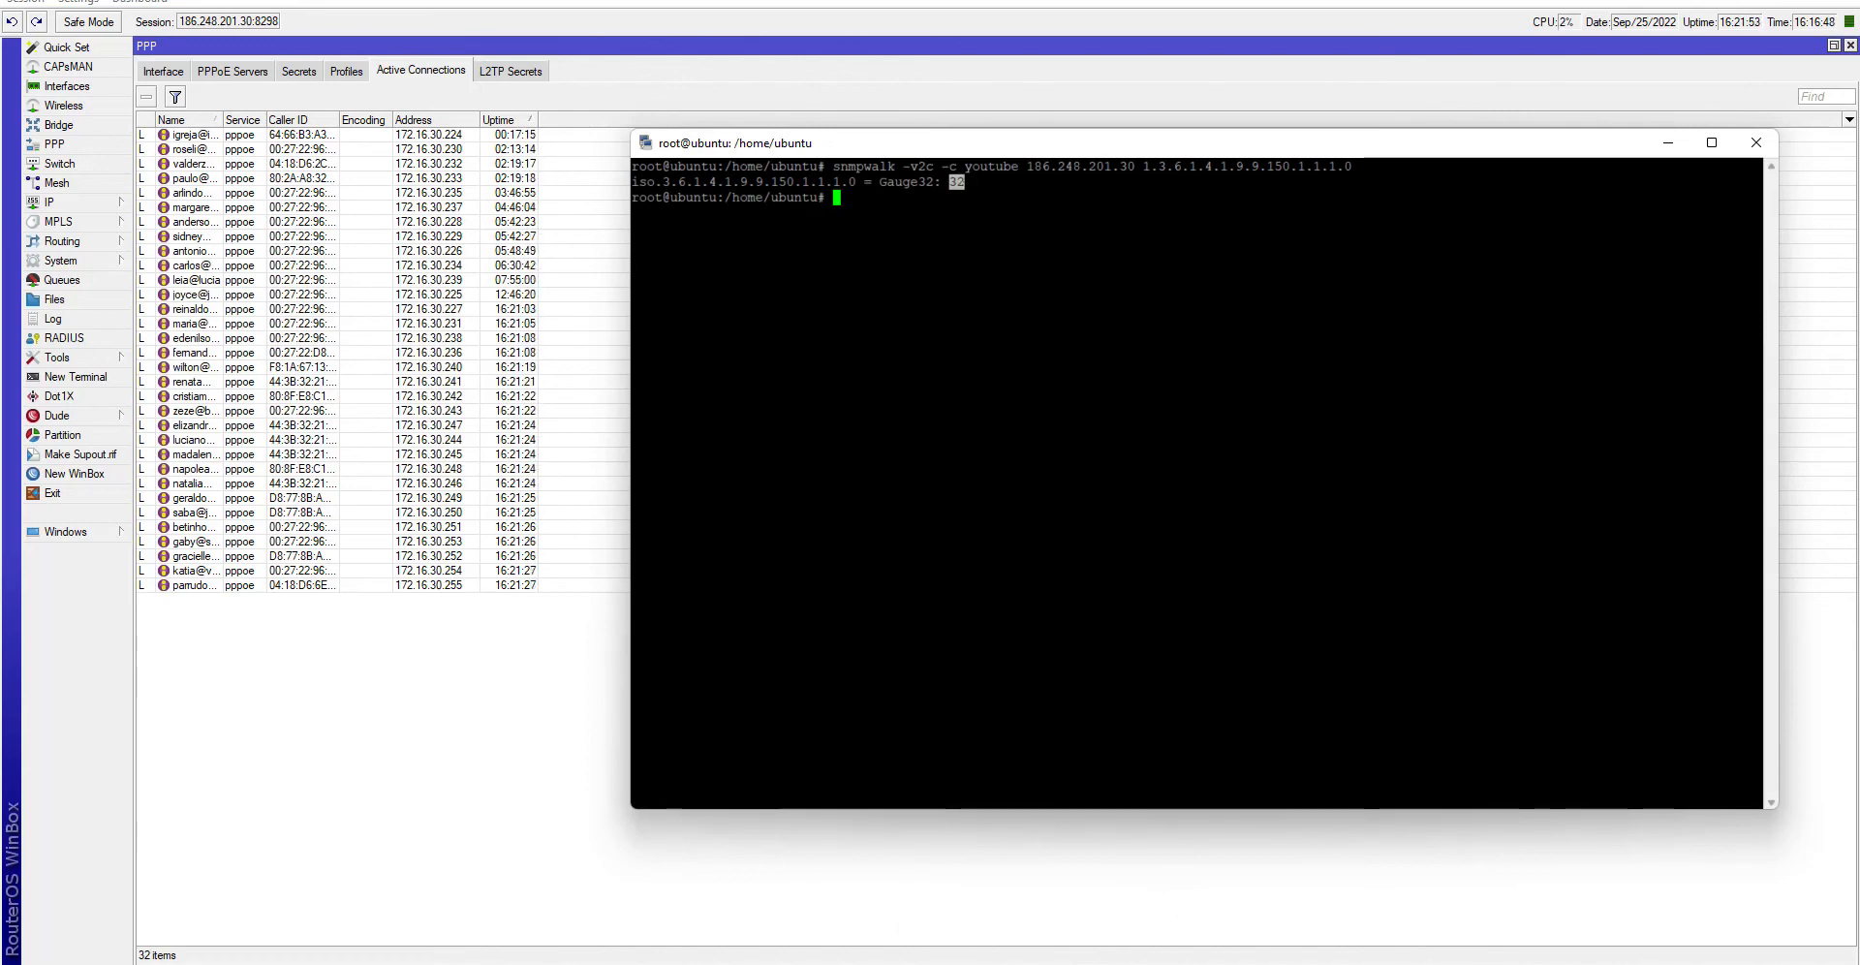
pyautogui.hotkey('alt', 'Tab')
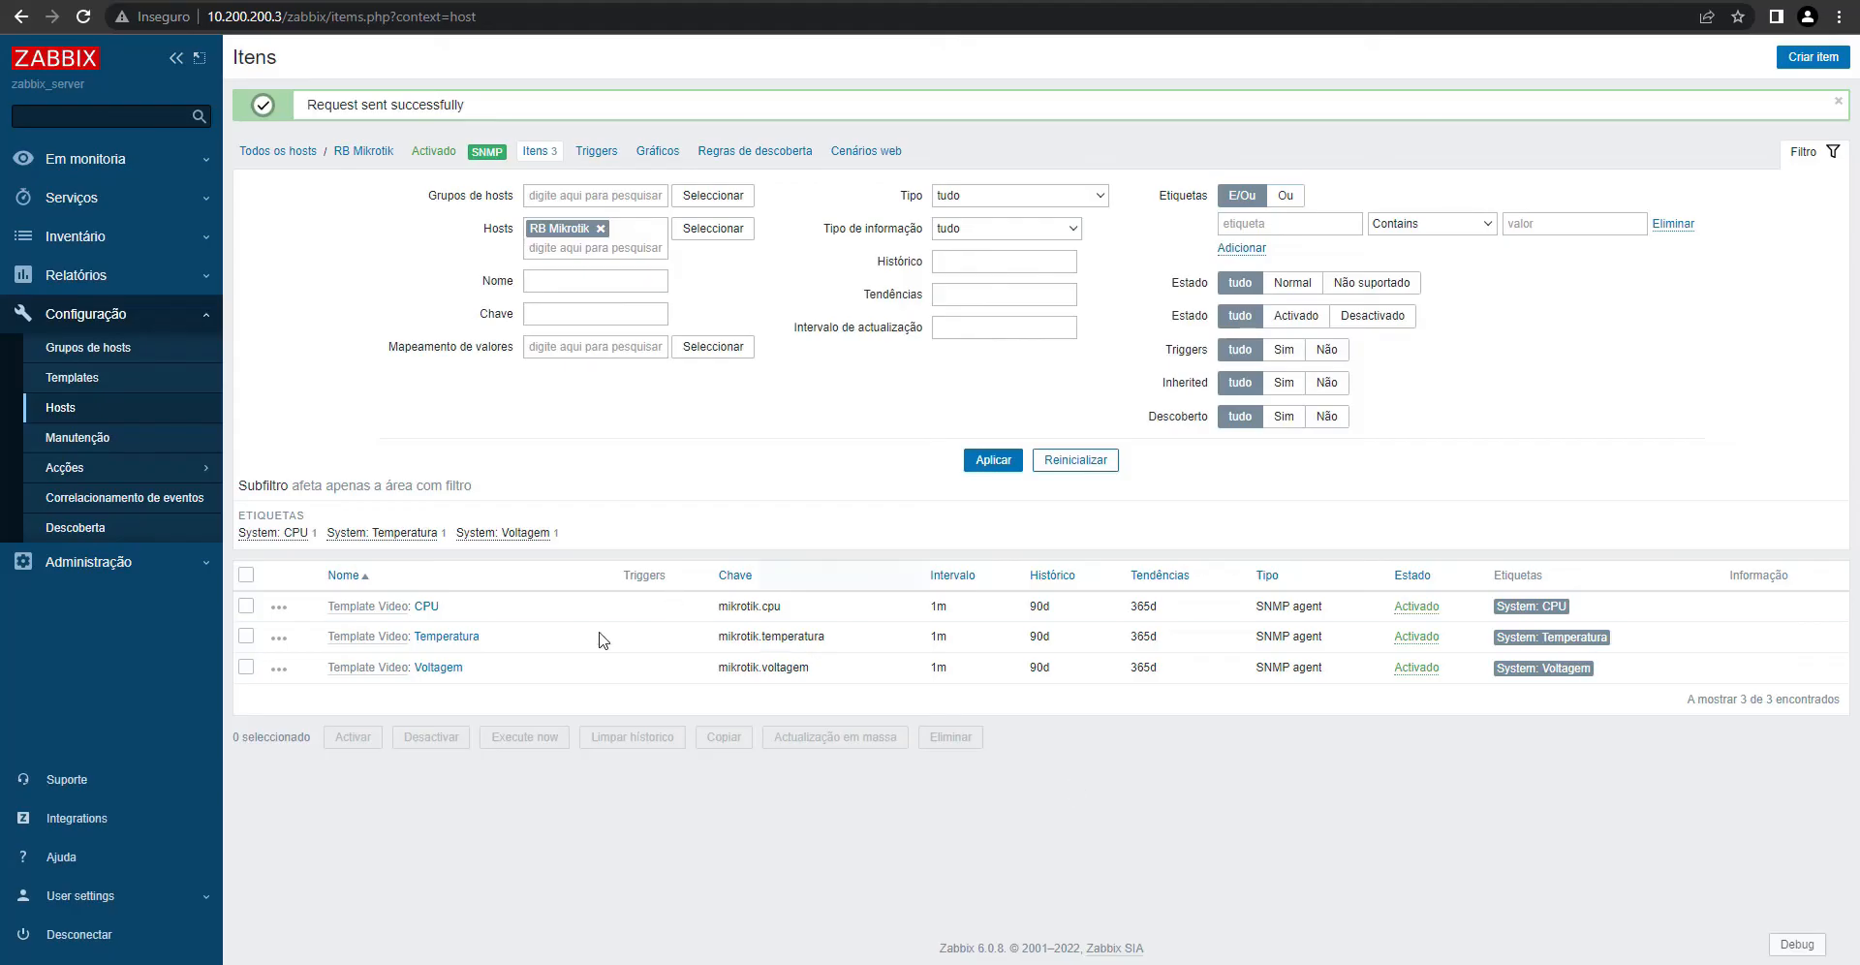
# - Clone Template Video's Temperatura item into a new item
pyautogui.click(74, 384)
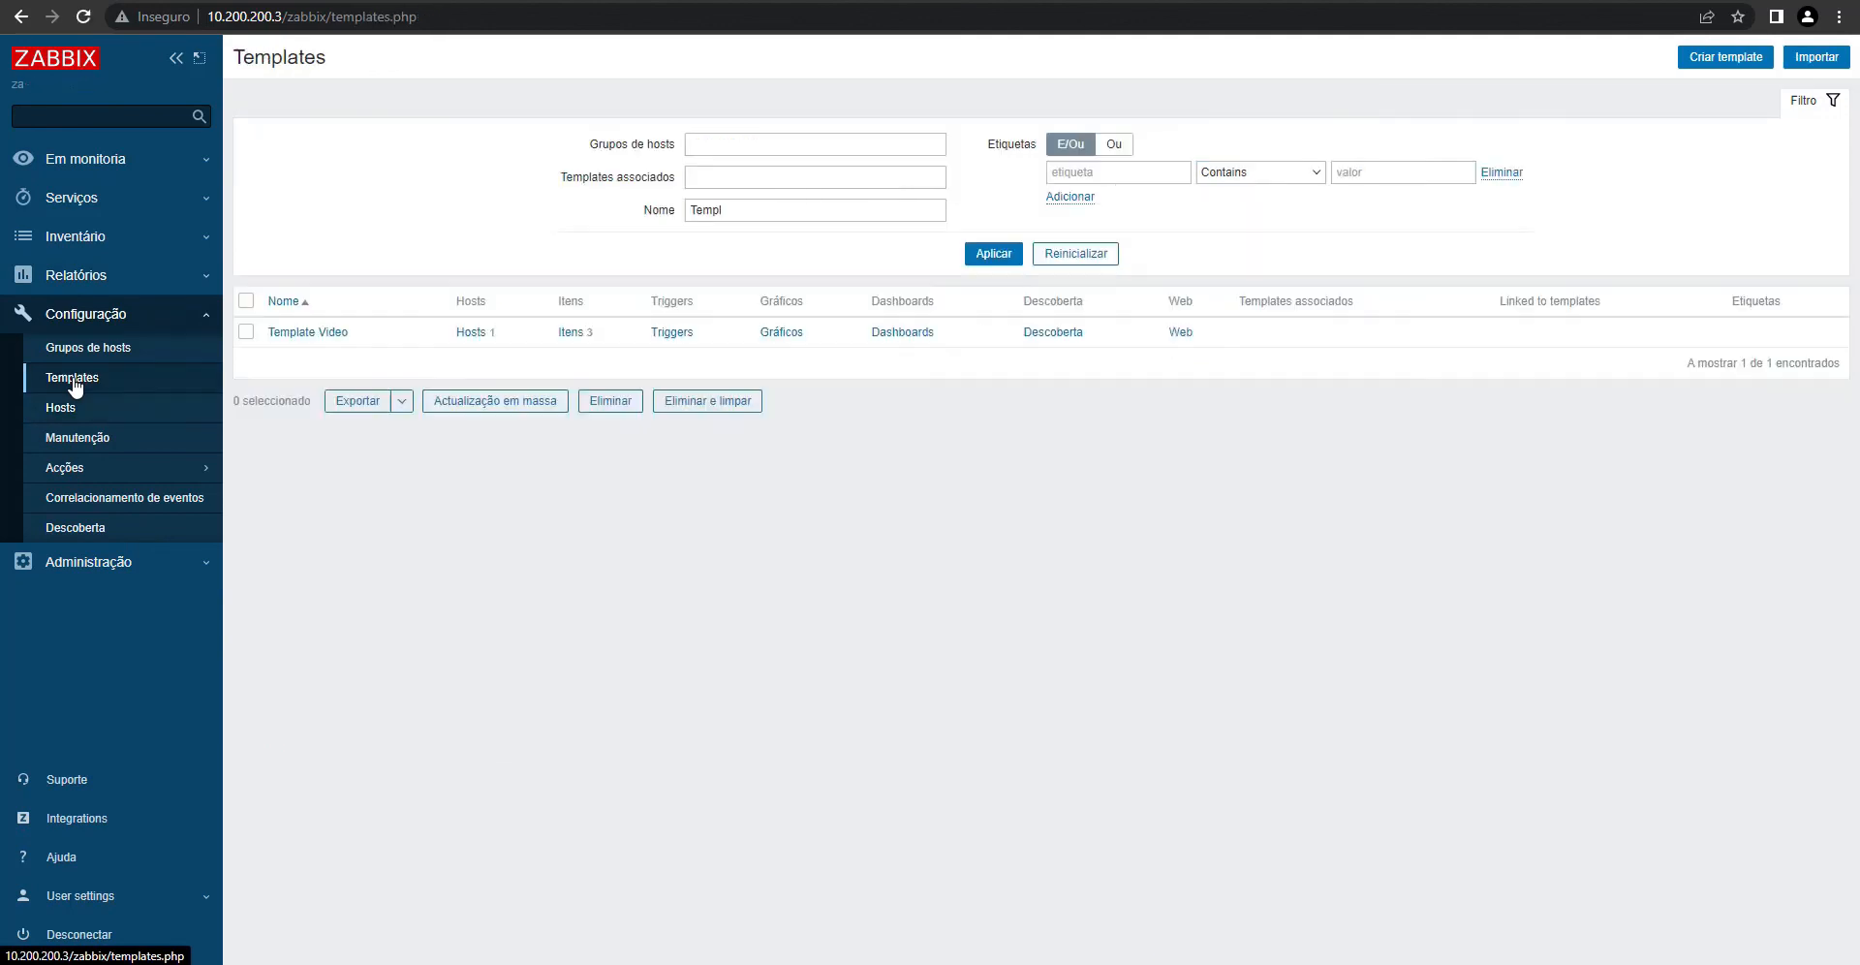
pyautogui.click(569, 339)
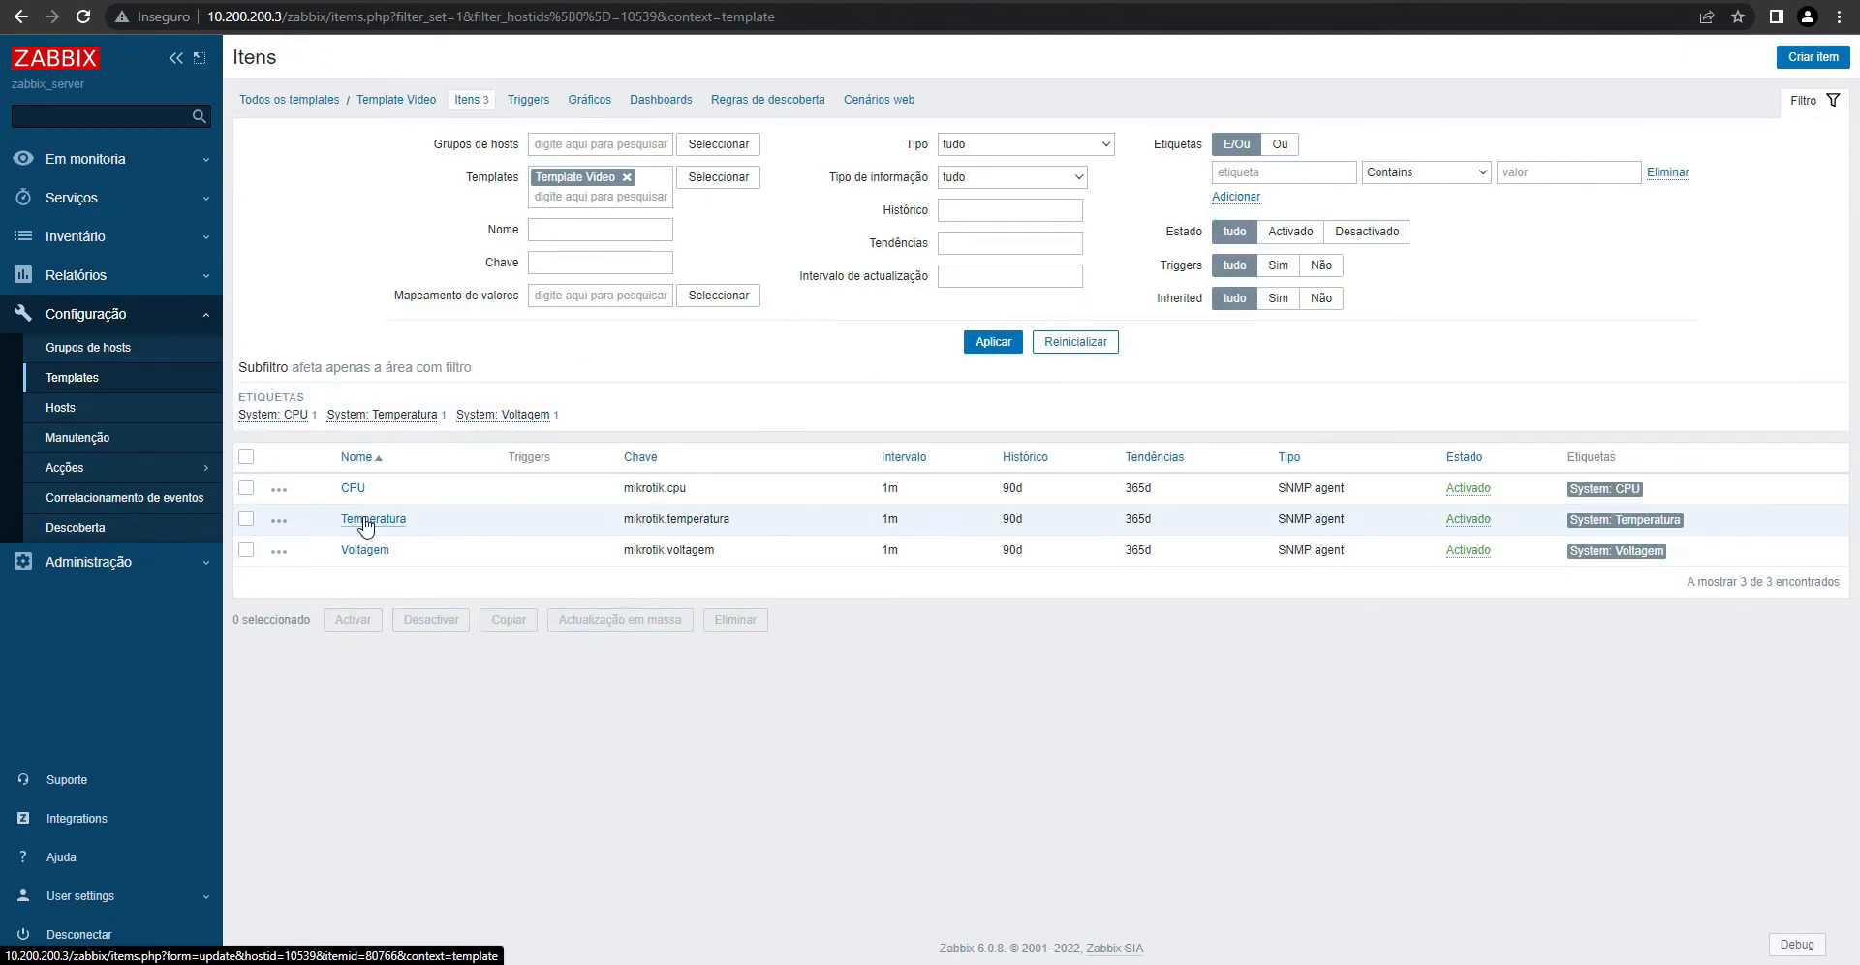
pyautogui.click(366, 520)
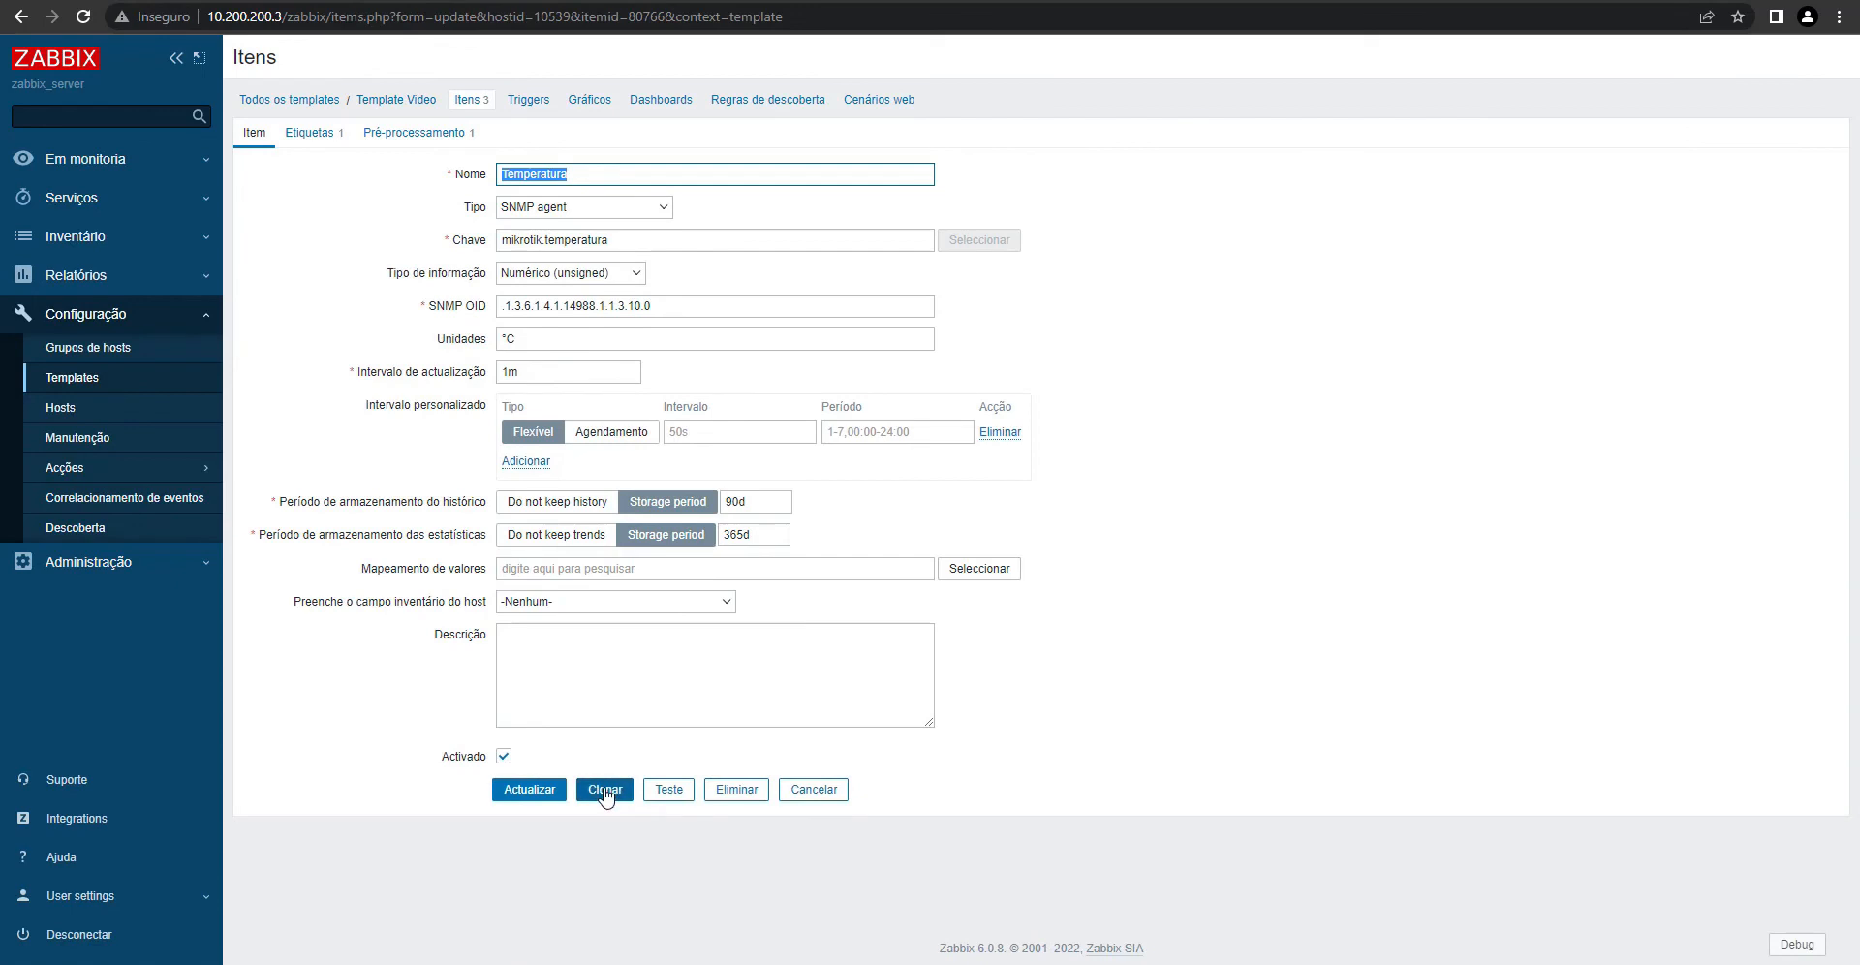
pyautogui.click(605, 789)
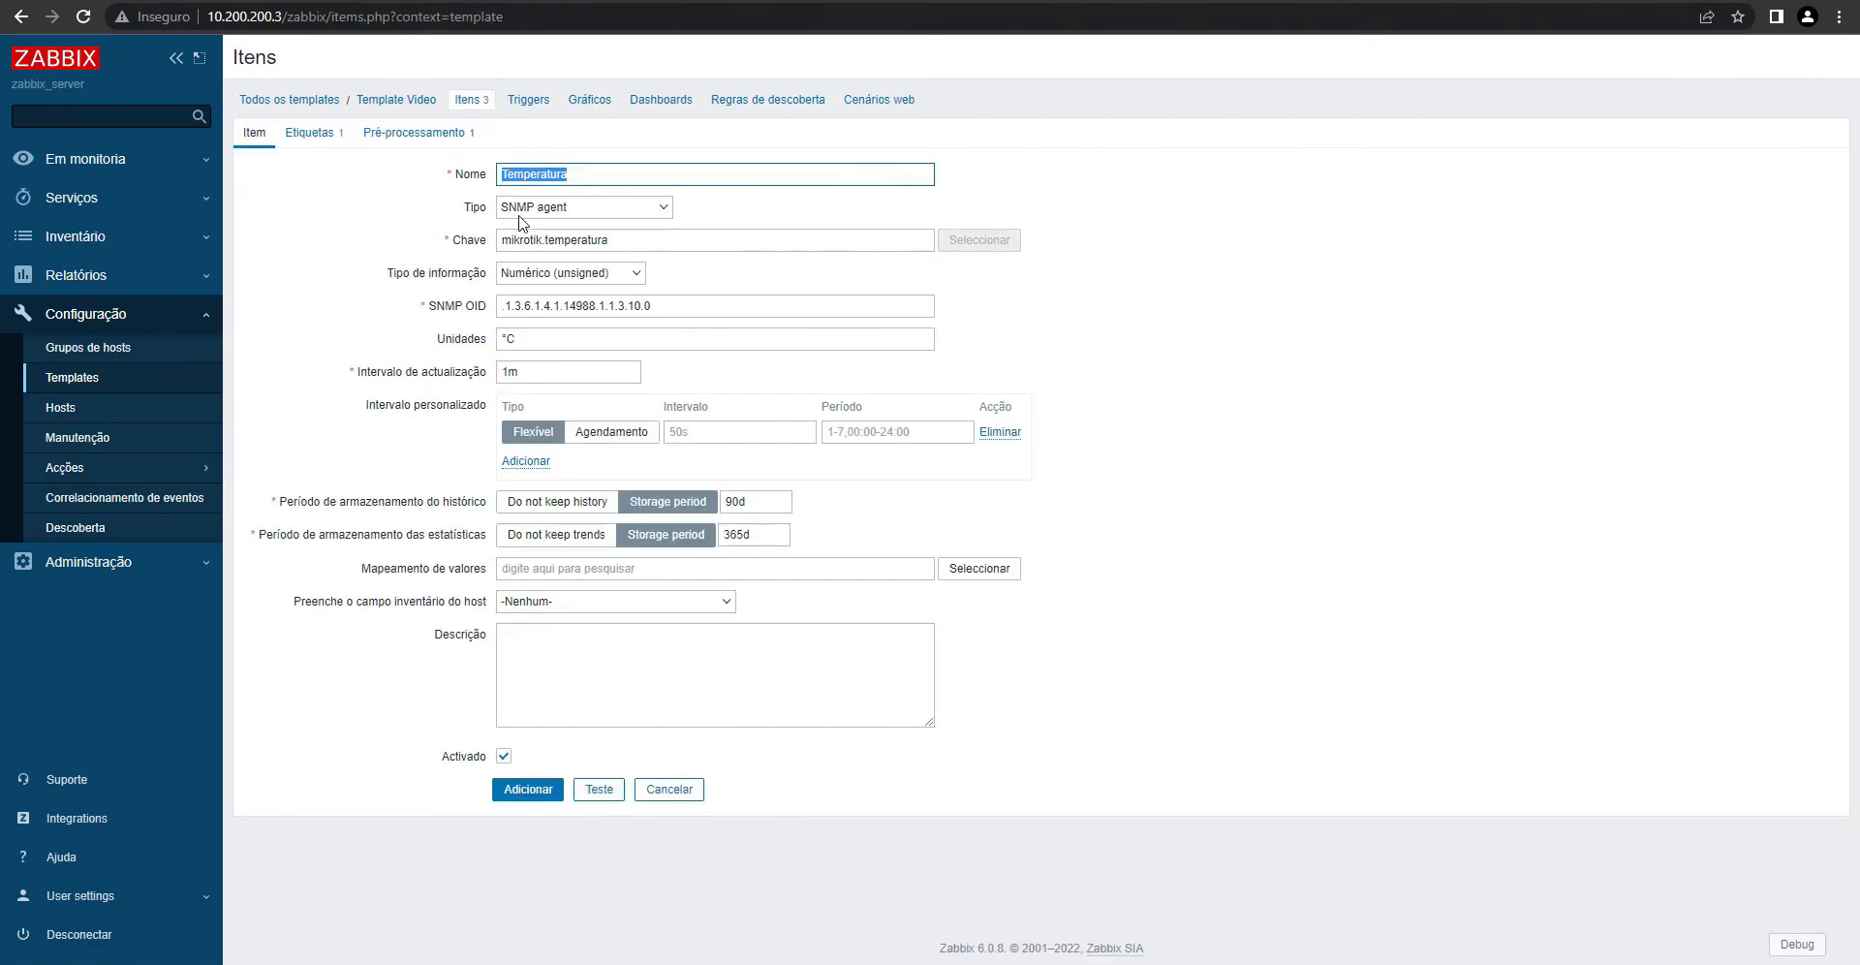
# - Set the clone's SNMP OID to 1.3.6.1.4.1.9.9.150.1.1.1.0 and clear the °C units
pyautogui.moveTo(688, 307); pyautogui.dragTo(408, 331)
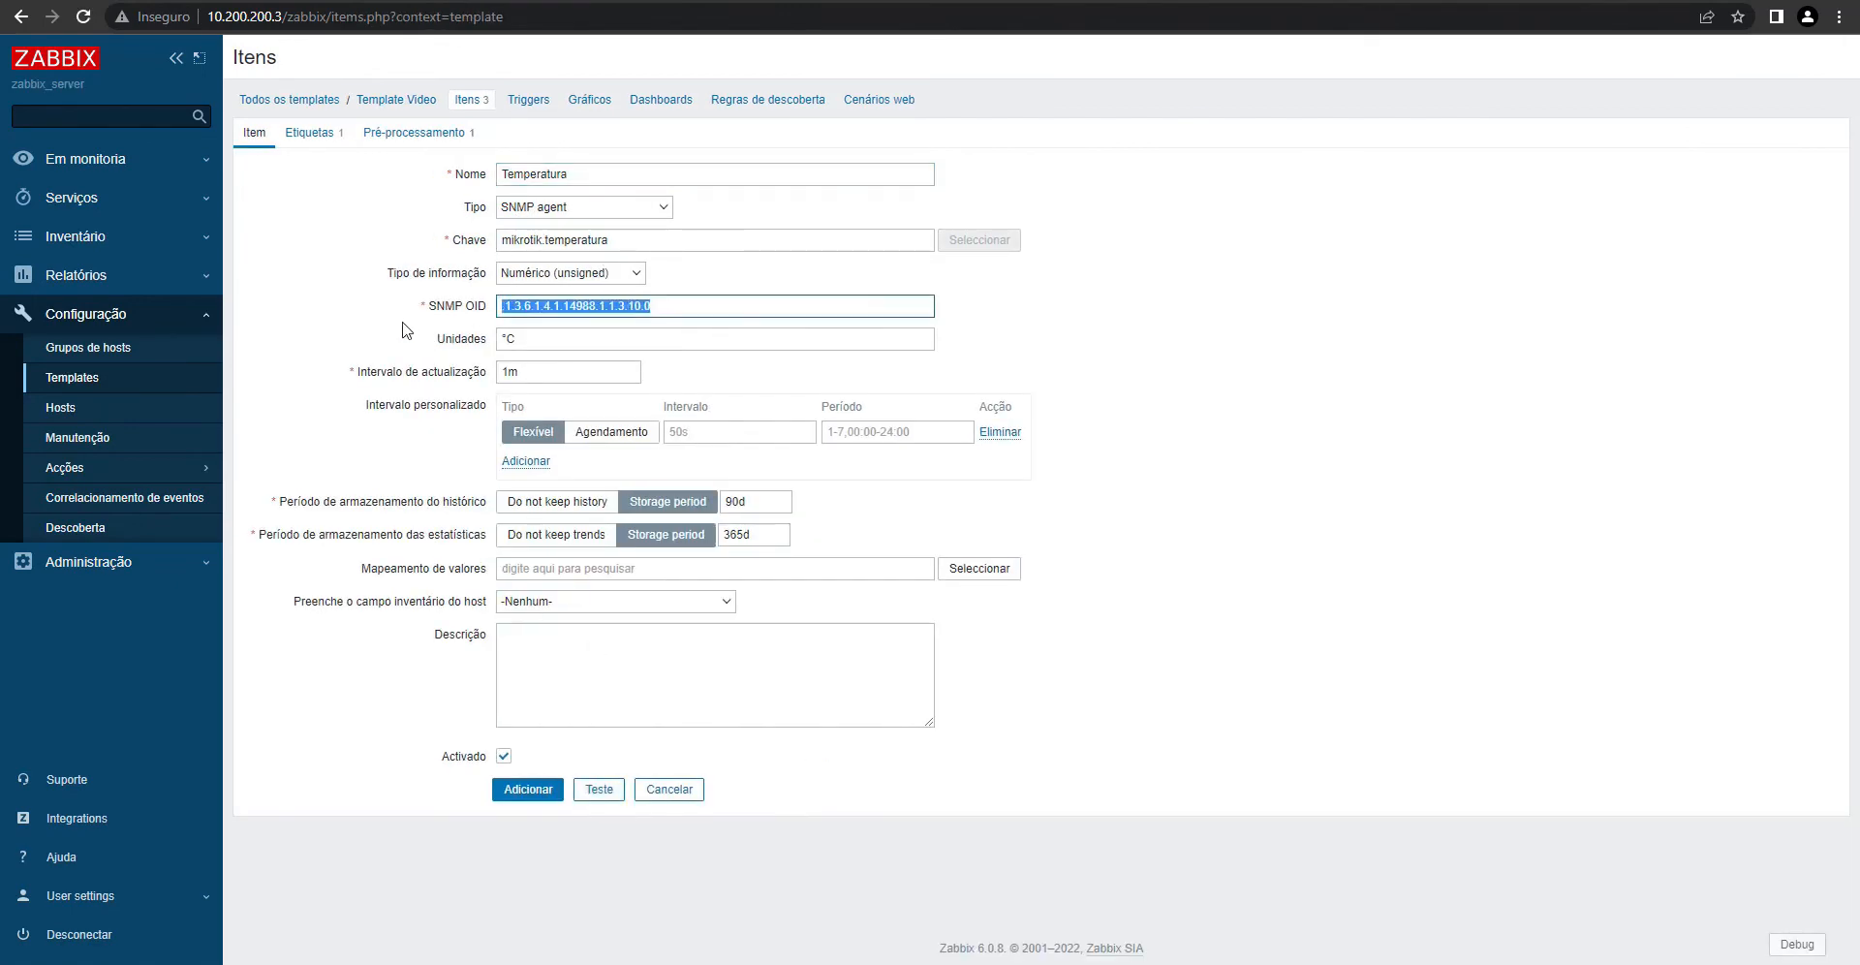
pyautogui.write('32')
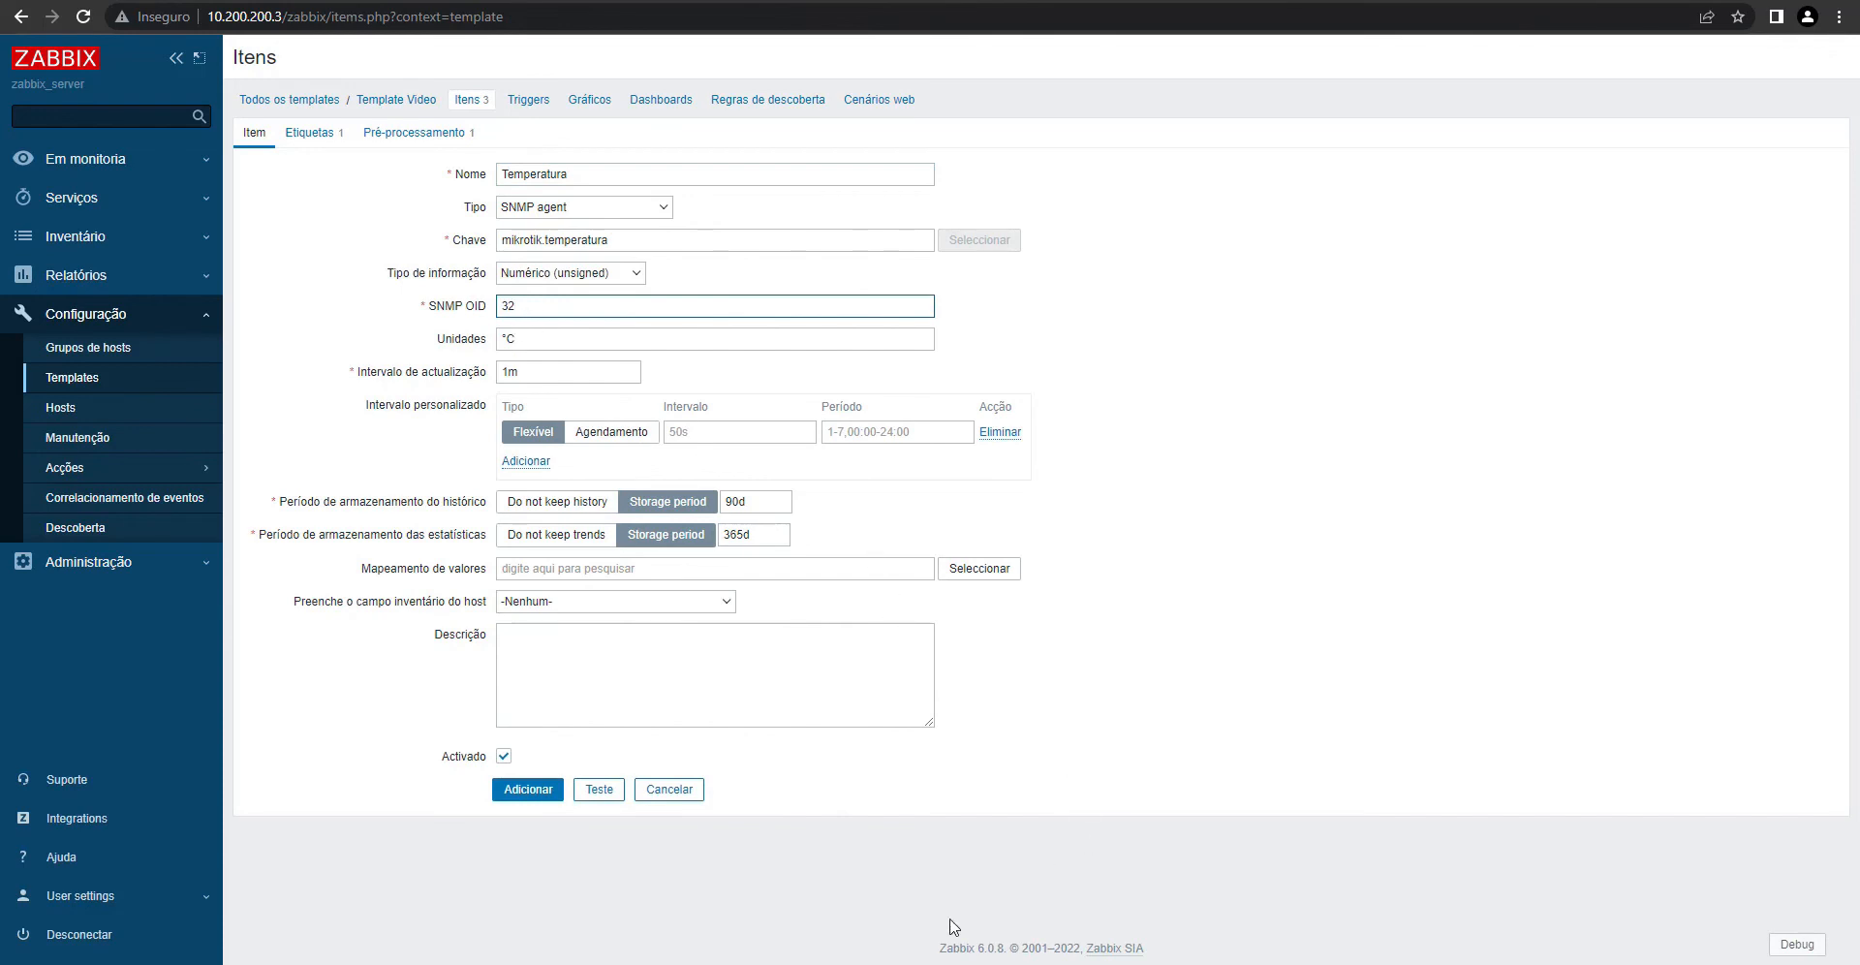
pyautogui.hotkey('alt', 'Tab')
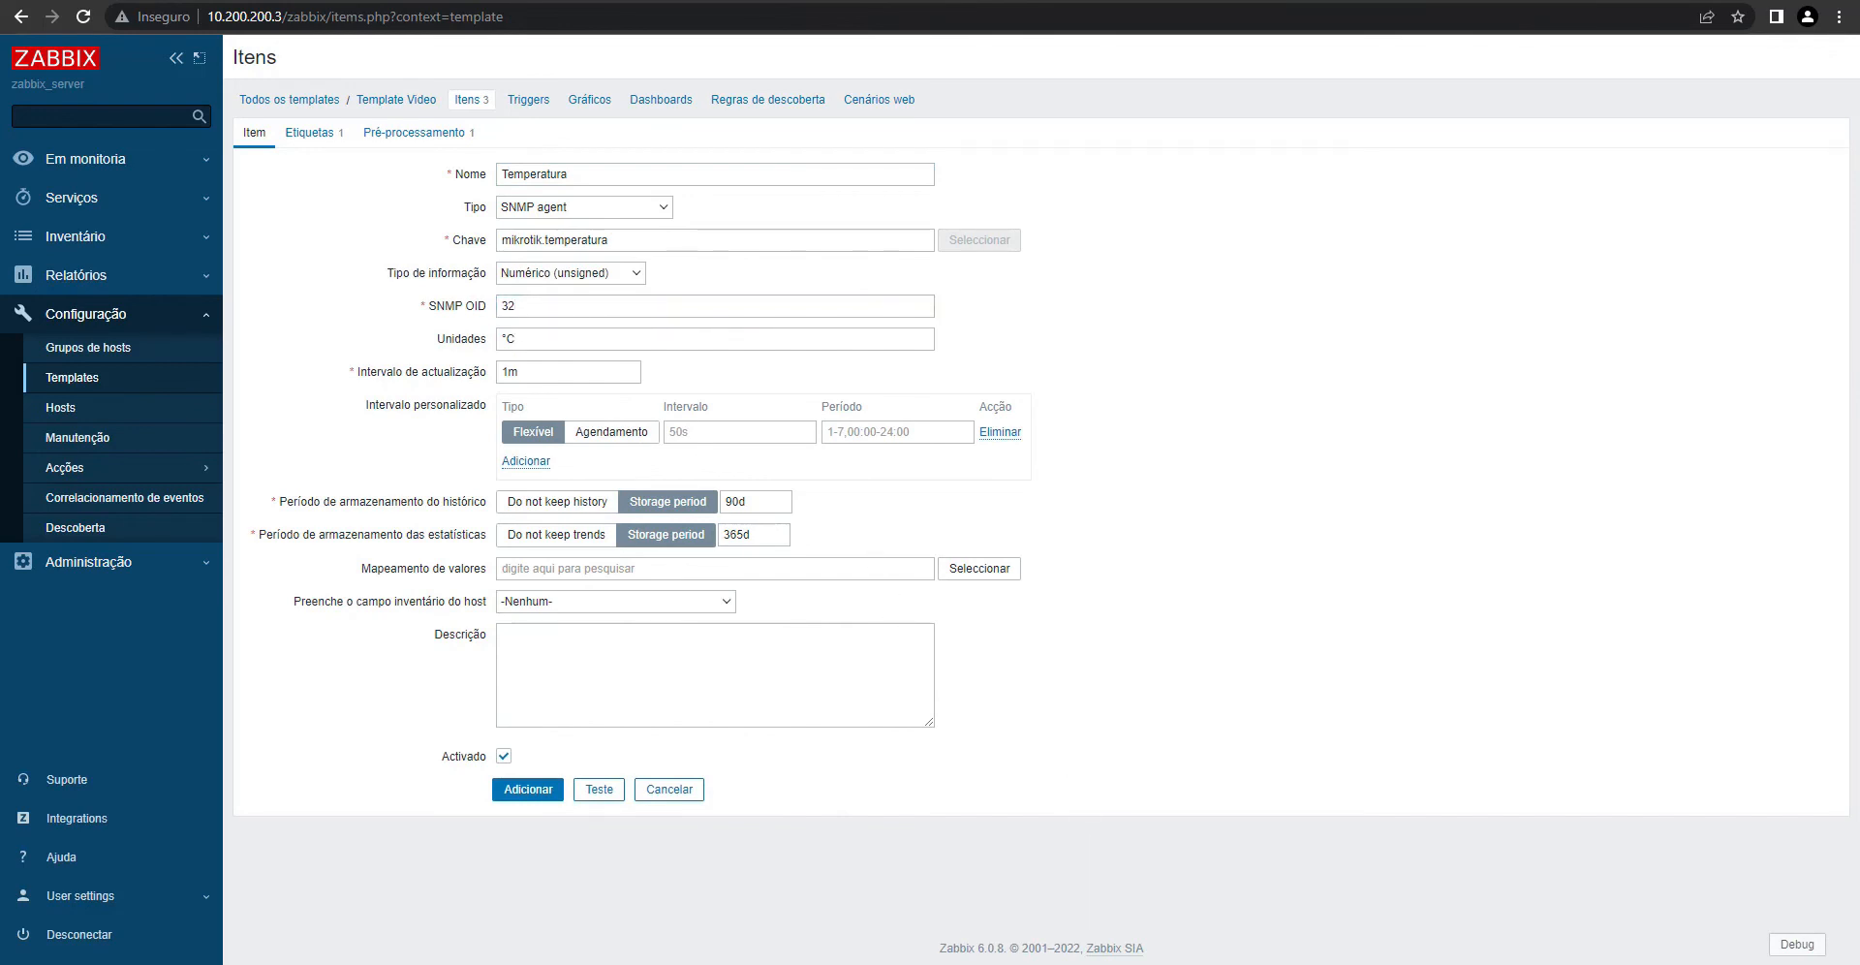
pyautogui.moveTo(550, 301); pyautogui.dragTo(327, 299)
pyautogui.write('1.3.6.1.4.1.9.9.150.1.1.1.0')
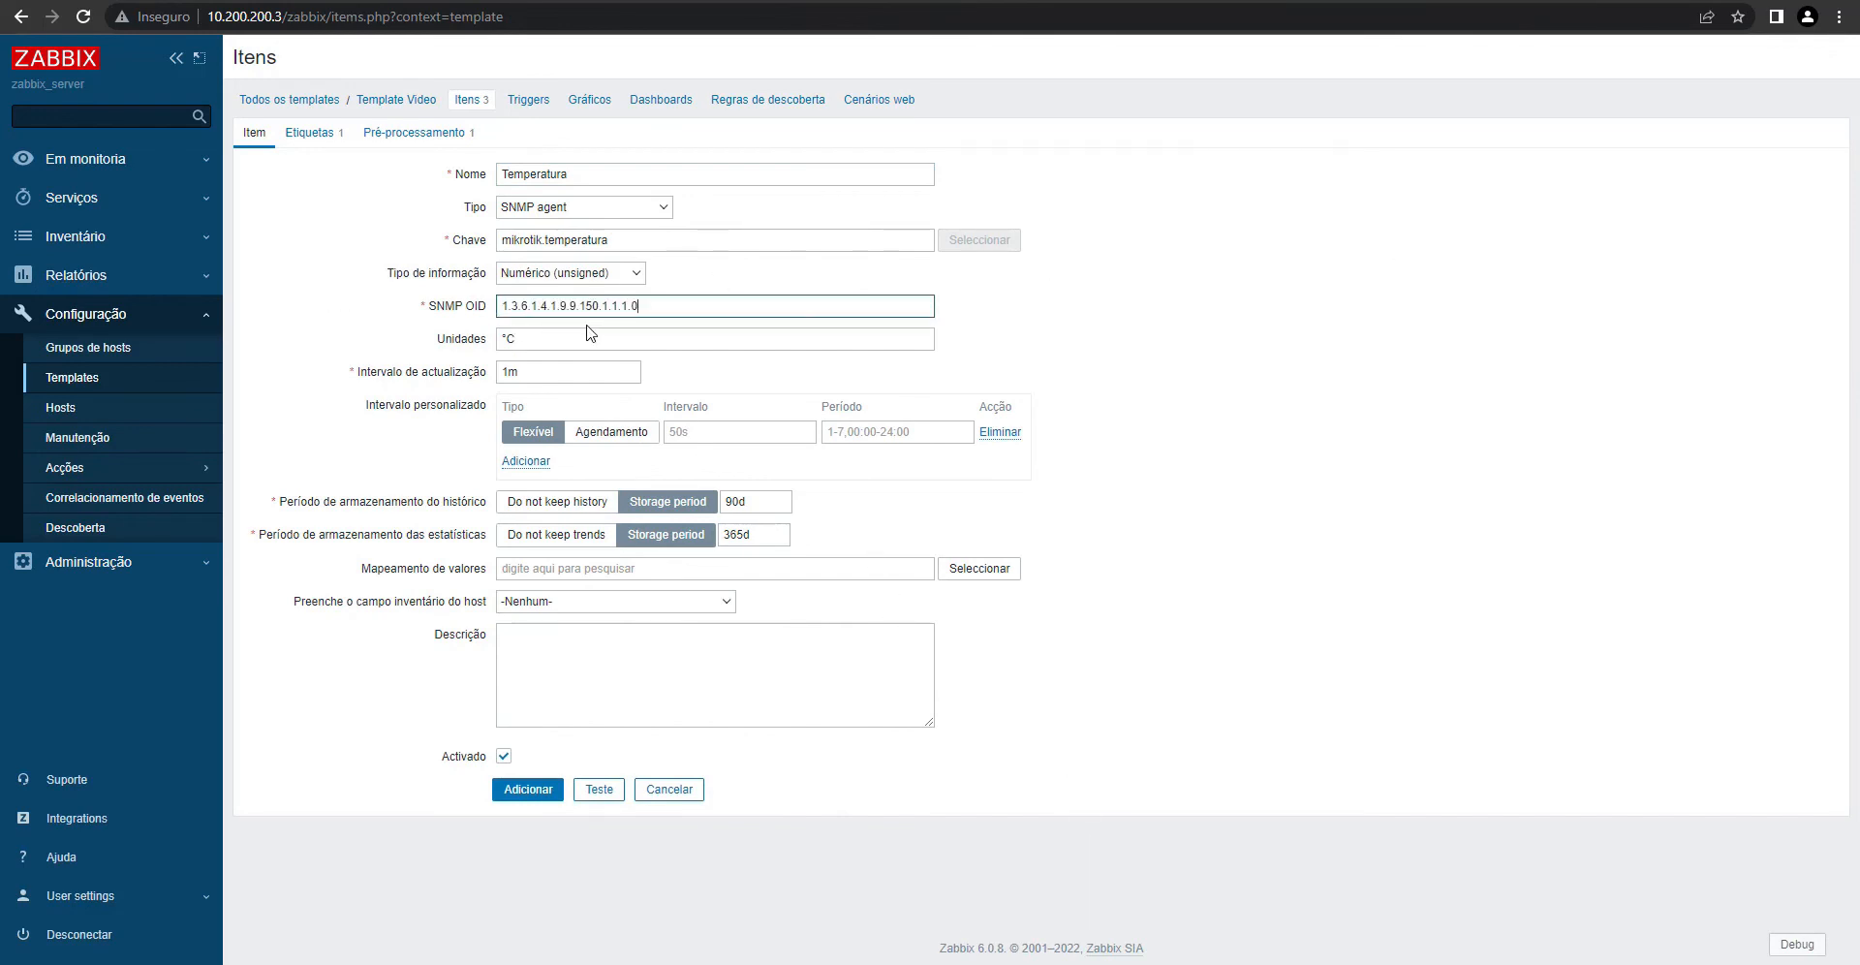
pyautogui.click(579, 335)
pyautogui.press('BackSpace')
pyautogui.press('BackSpace')
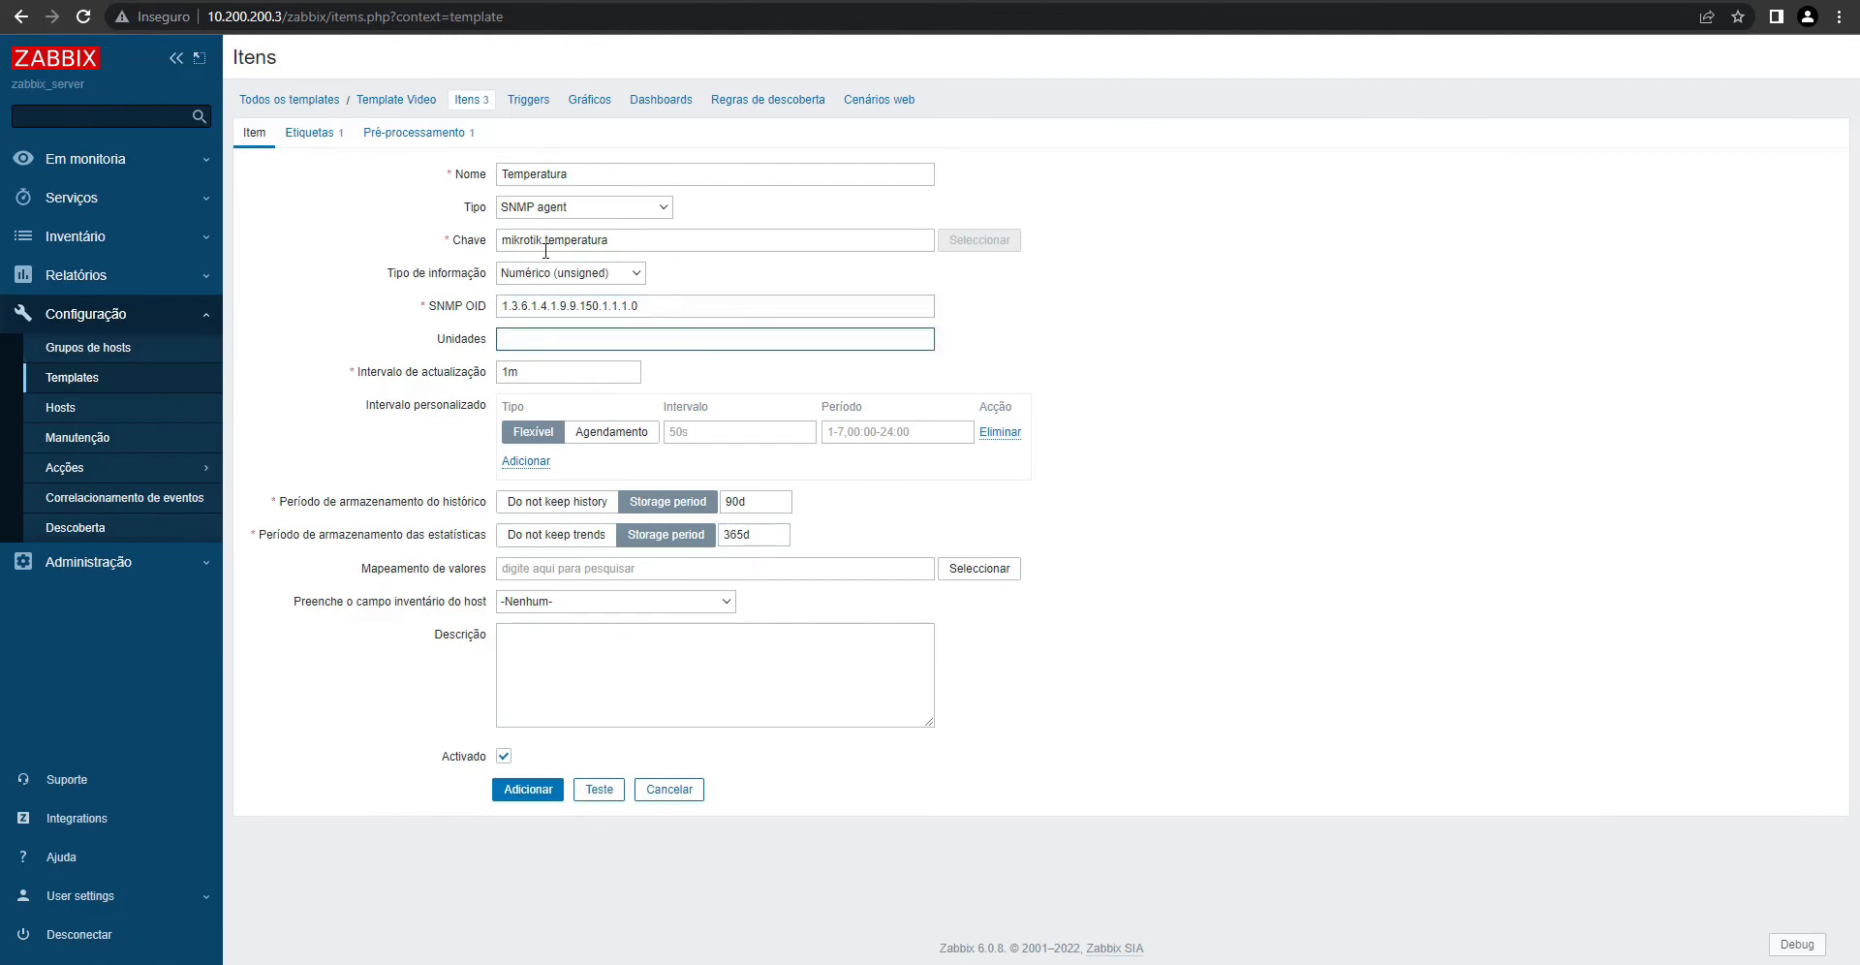
# - Change the key to mikrotik.pppoe, drop the multiplier, tag it PPPoE, and add the item
pyautogui.moveTo(547, 243); pyautogui.dragTo(708, 245)
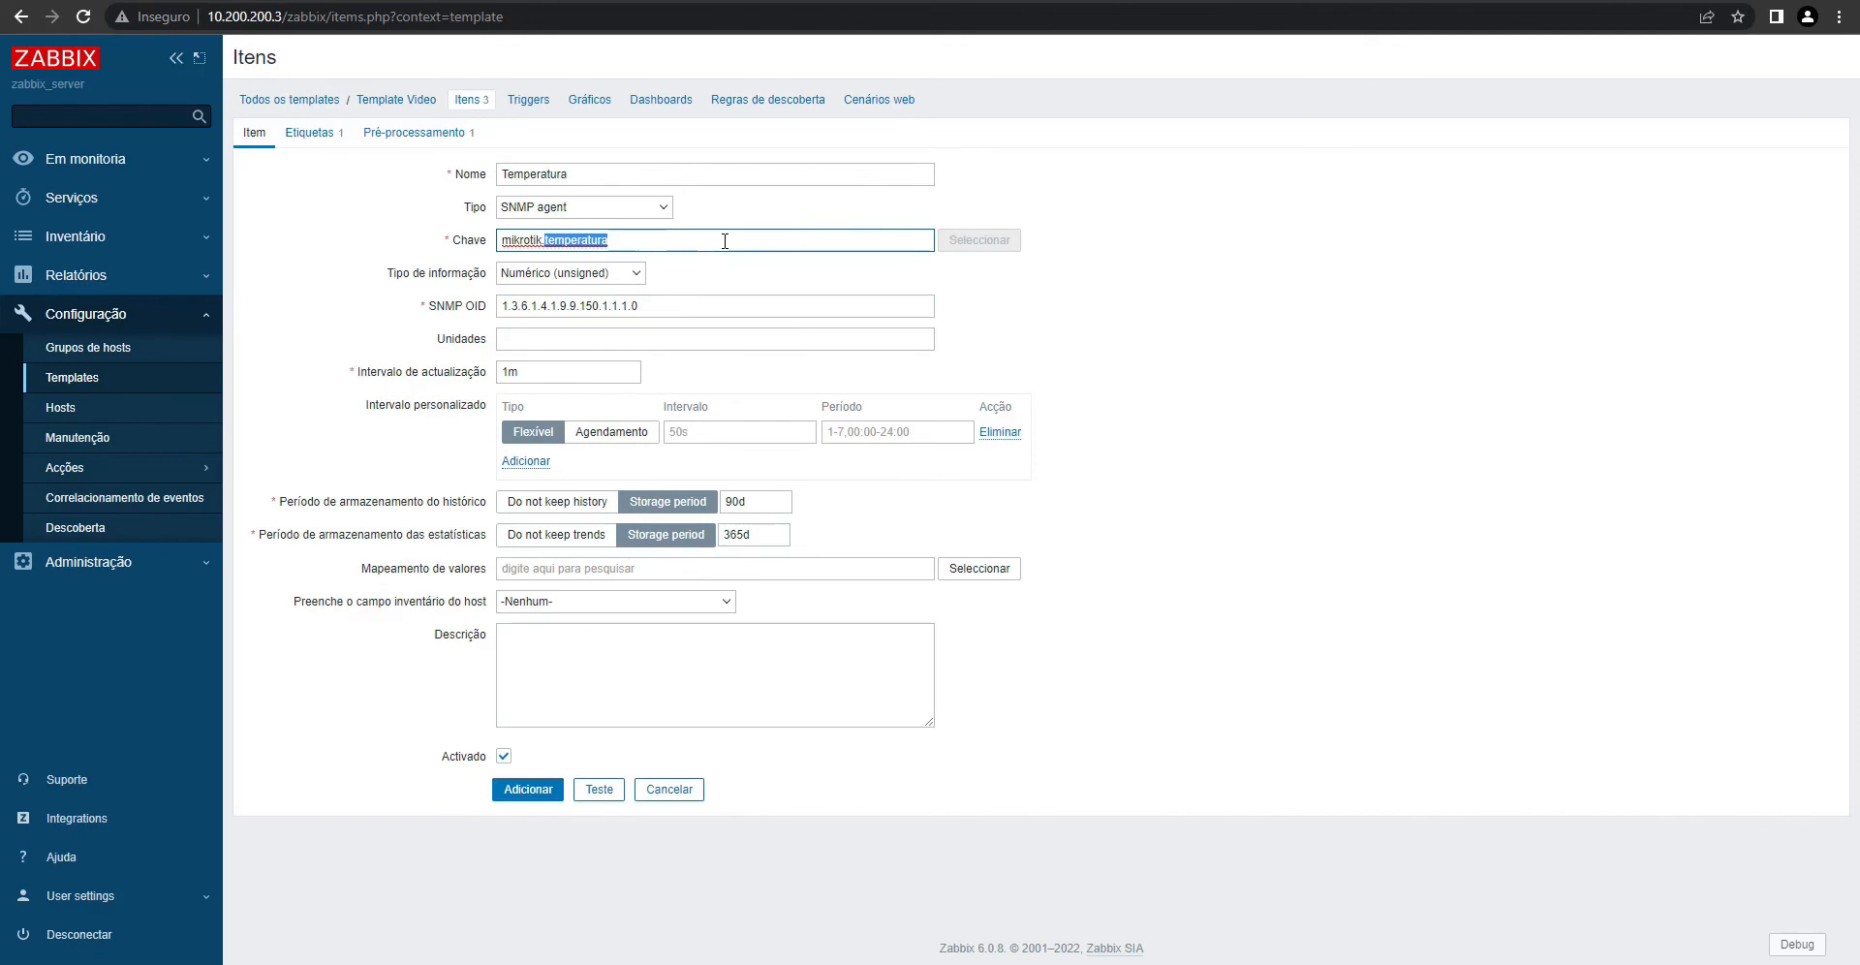
pyautogui.write('pppo')
pyautogui.click(1858, 930)
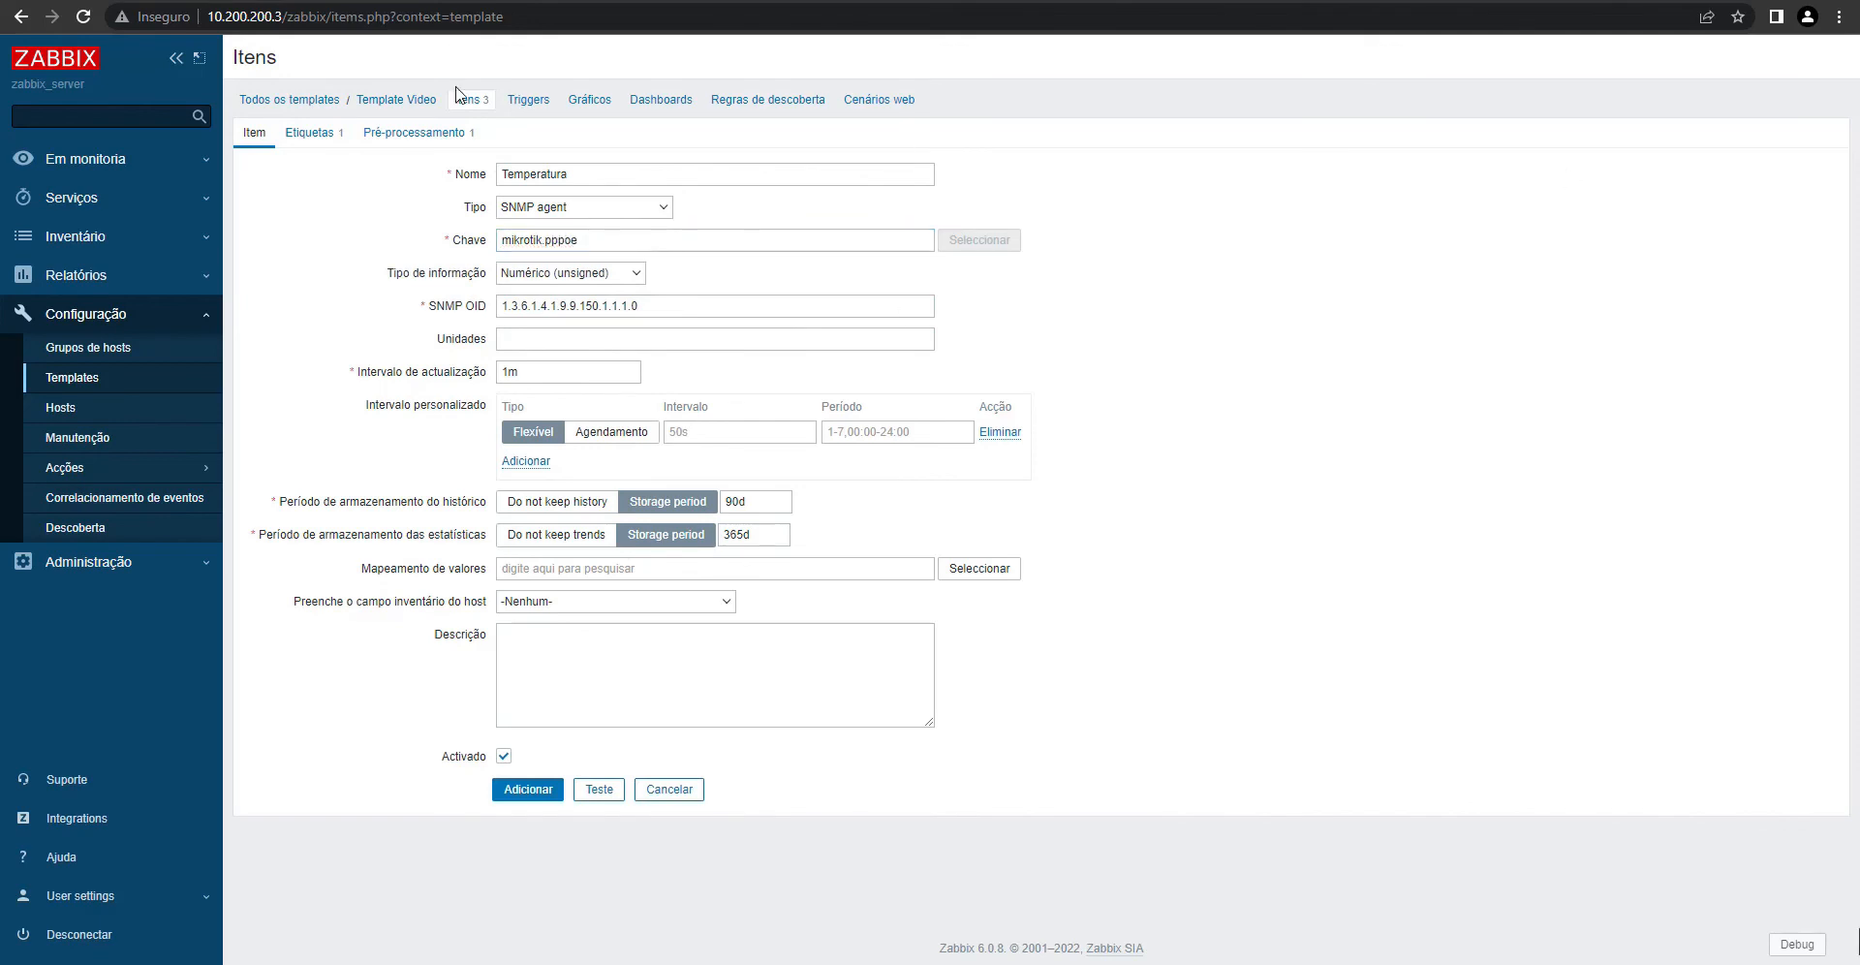
pyautogui.click(397, 133)
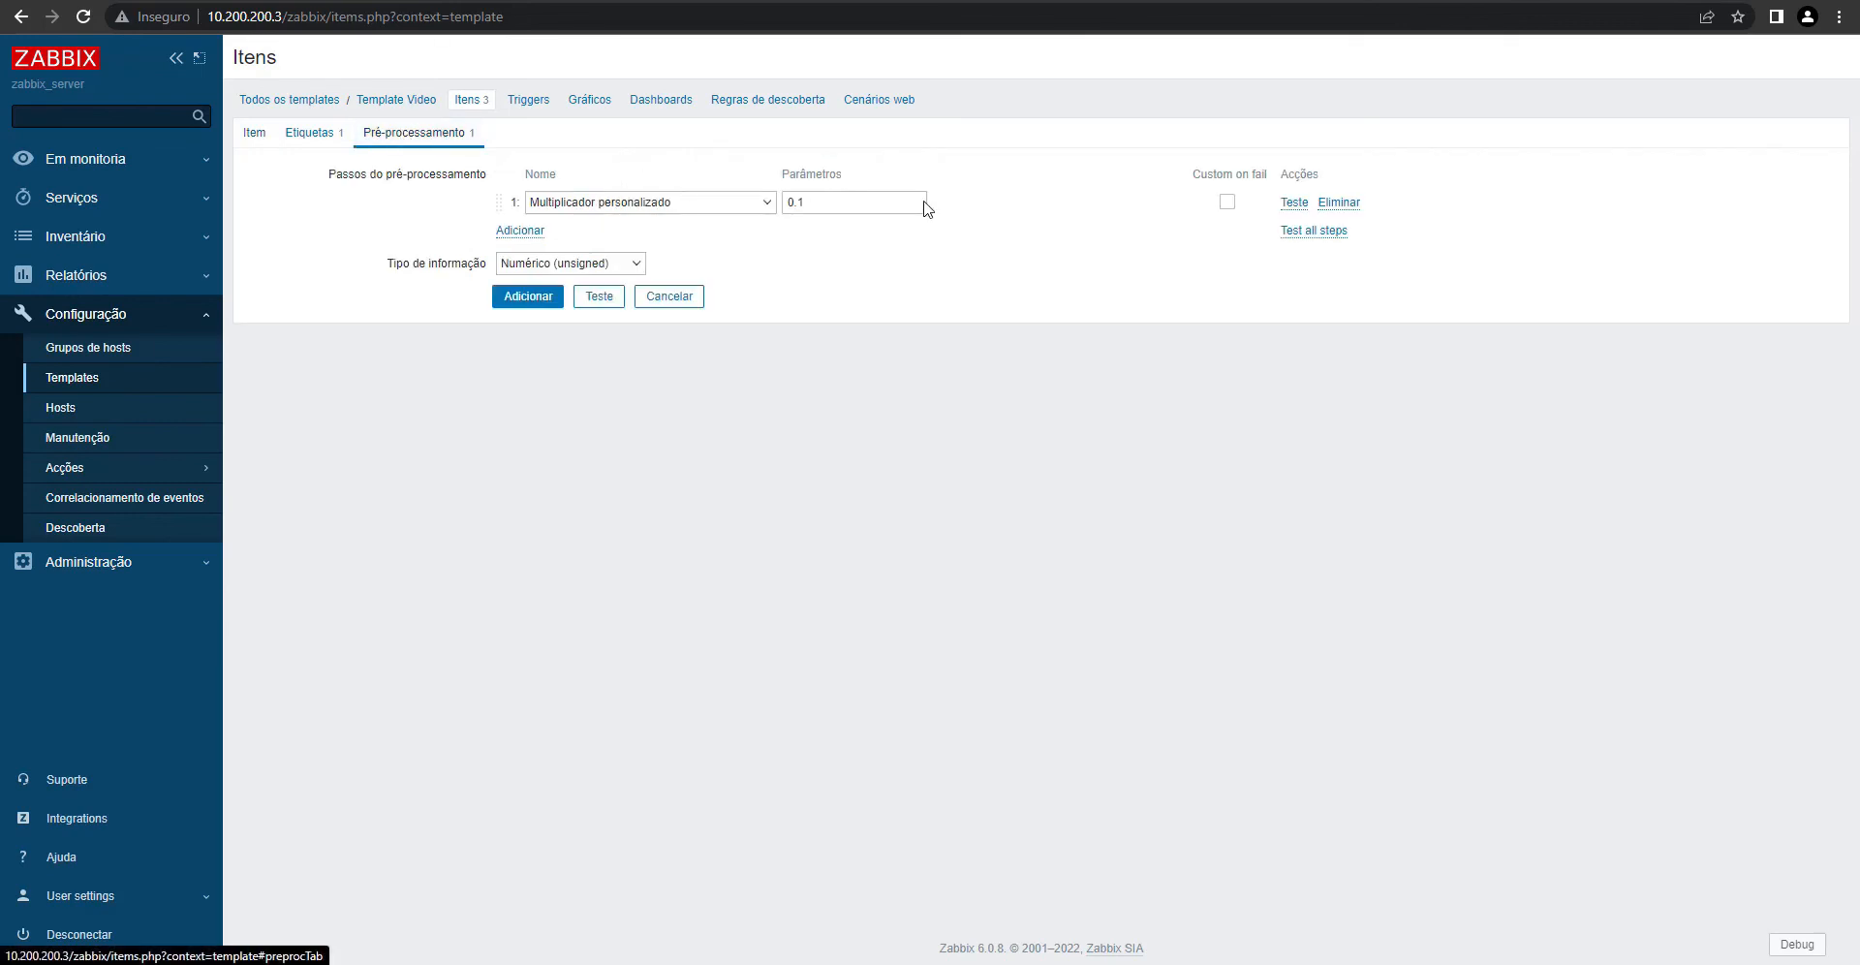
pyautogui.click(1353, 200)
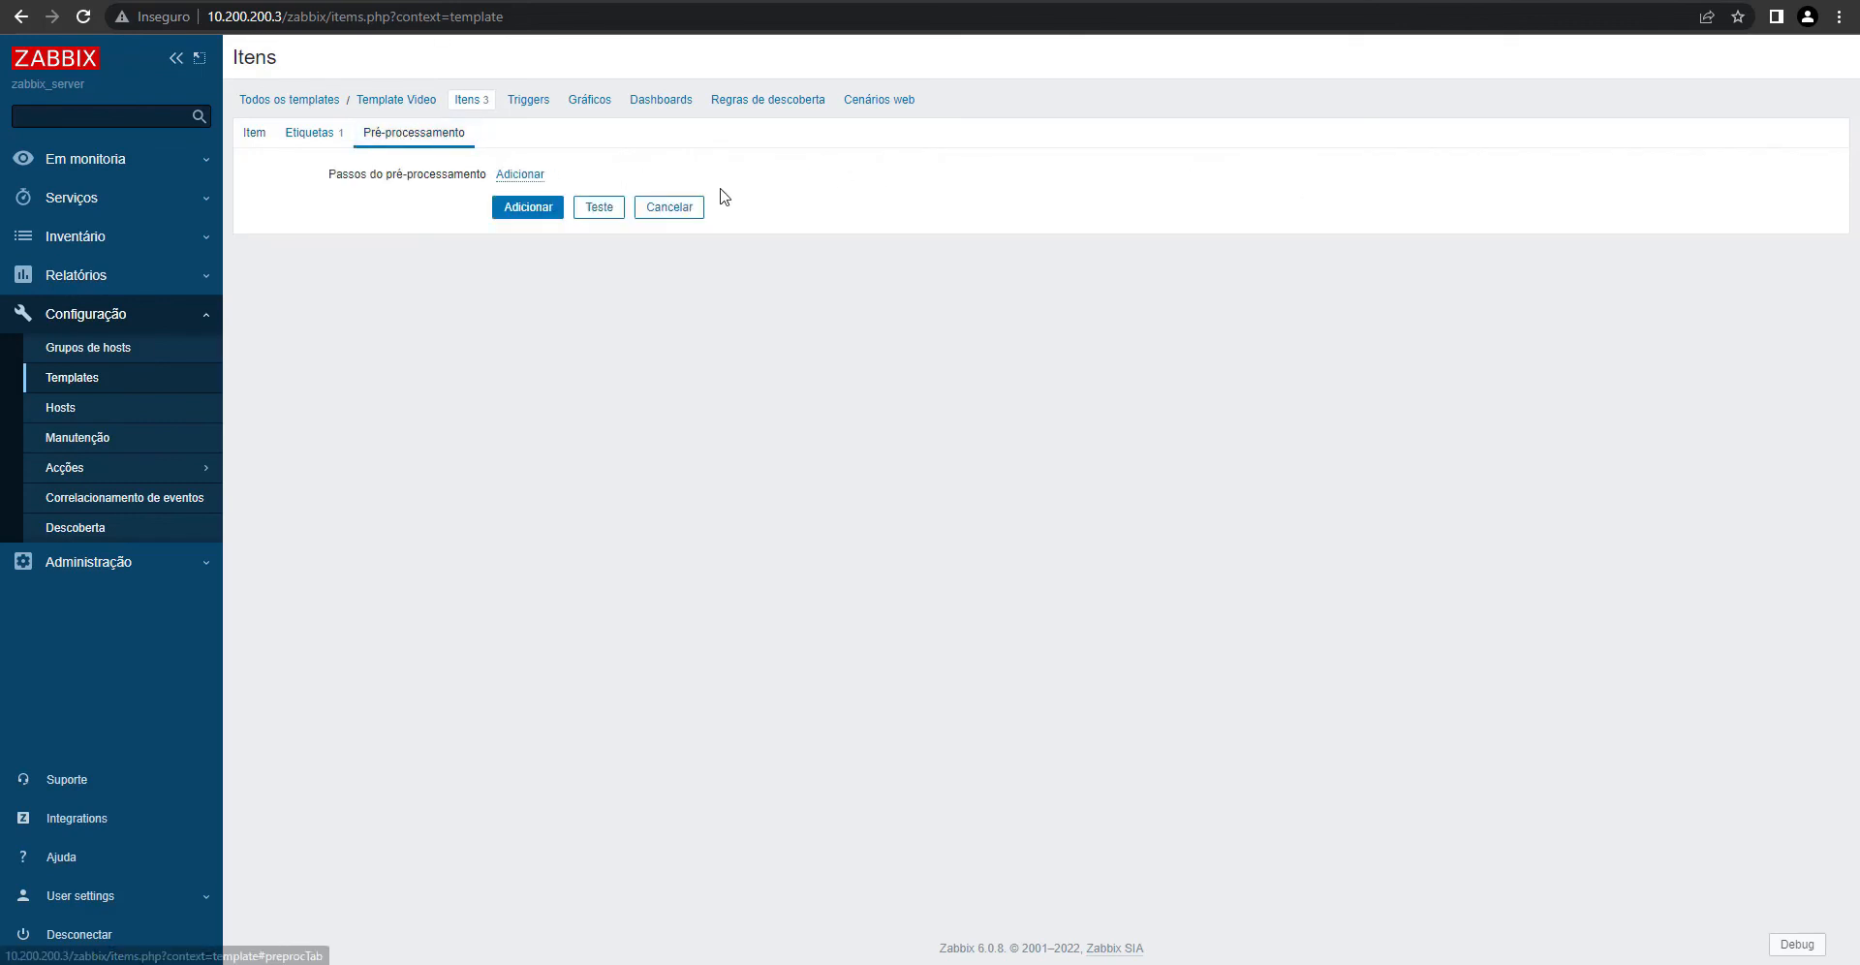
pyautogui.click(327, 133)
pyautogui.doubleClick(838, 228)
pyautogui.write('PPPoE')
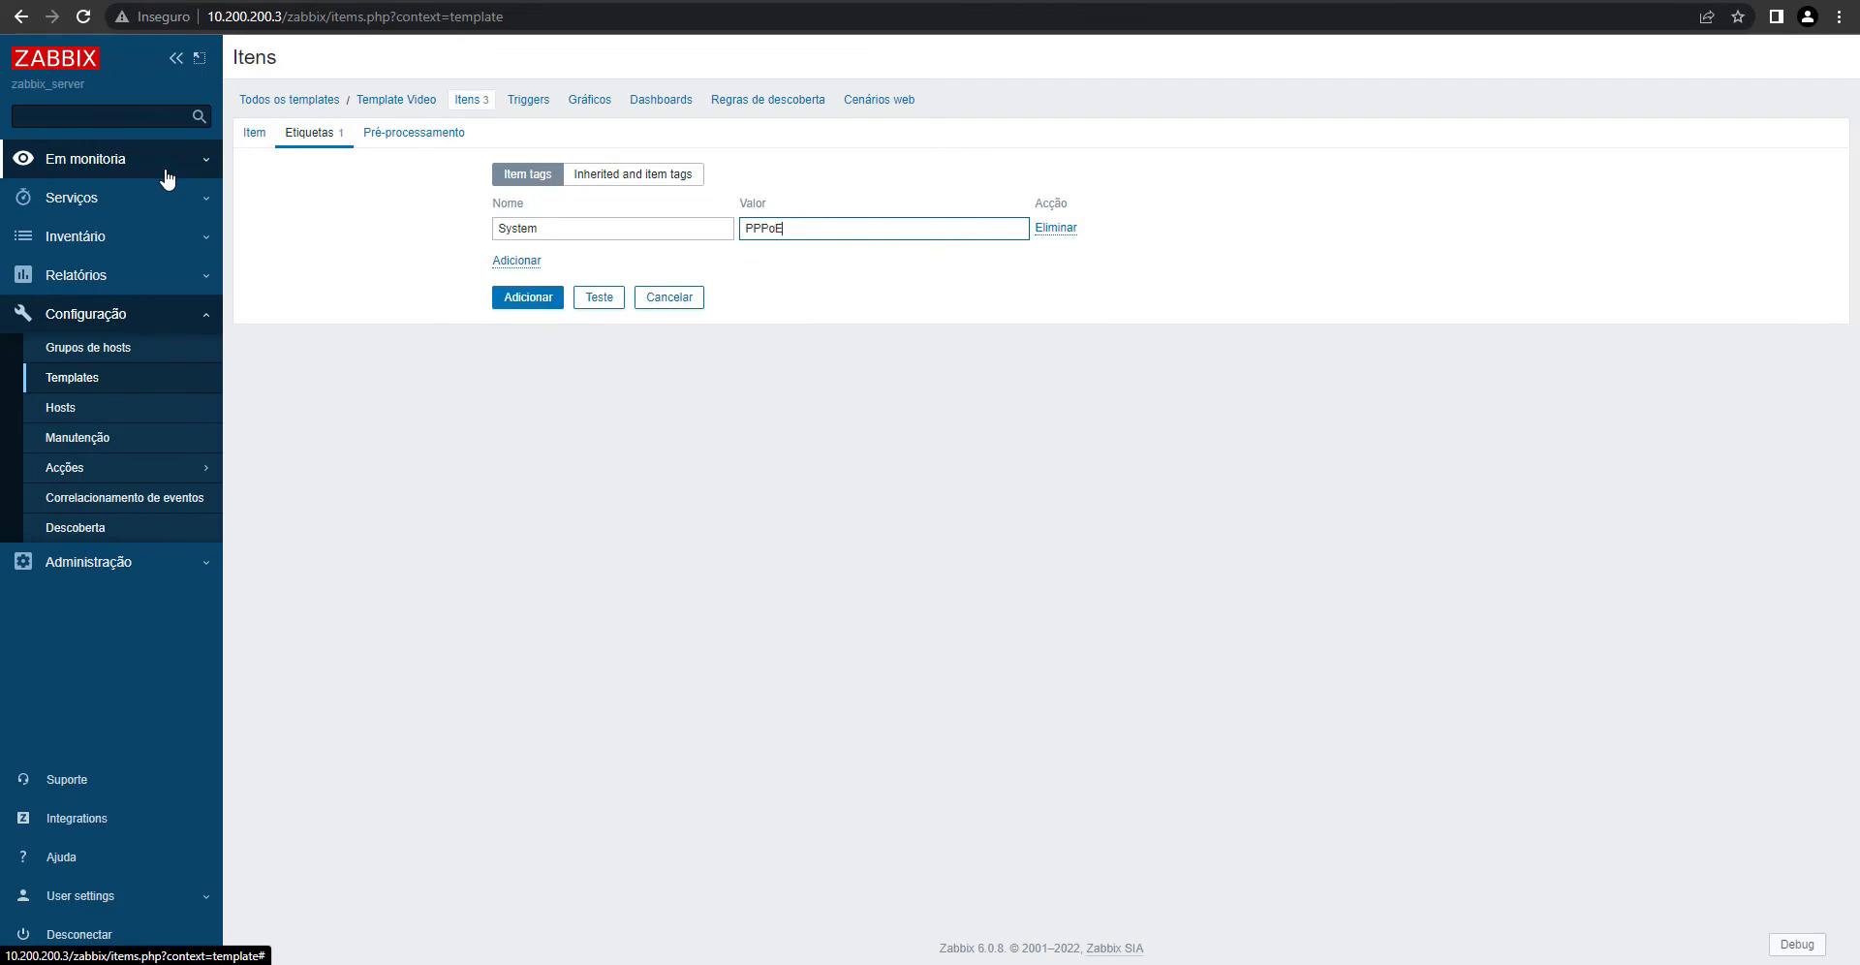
pyautogui.click(250, 135)
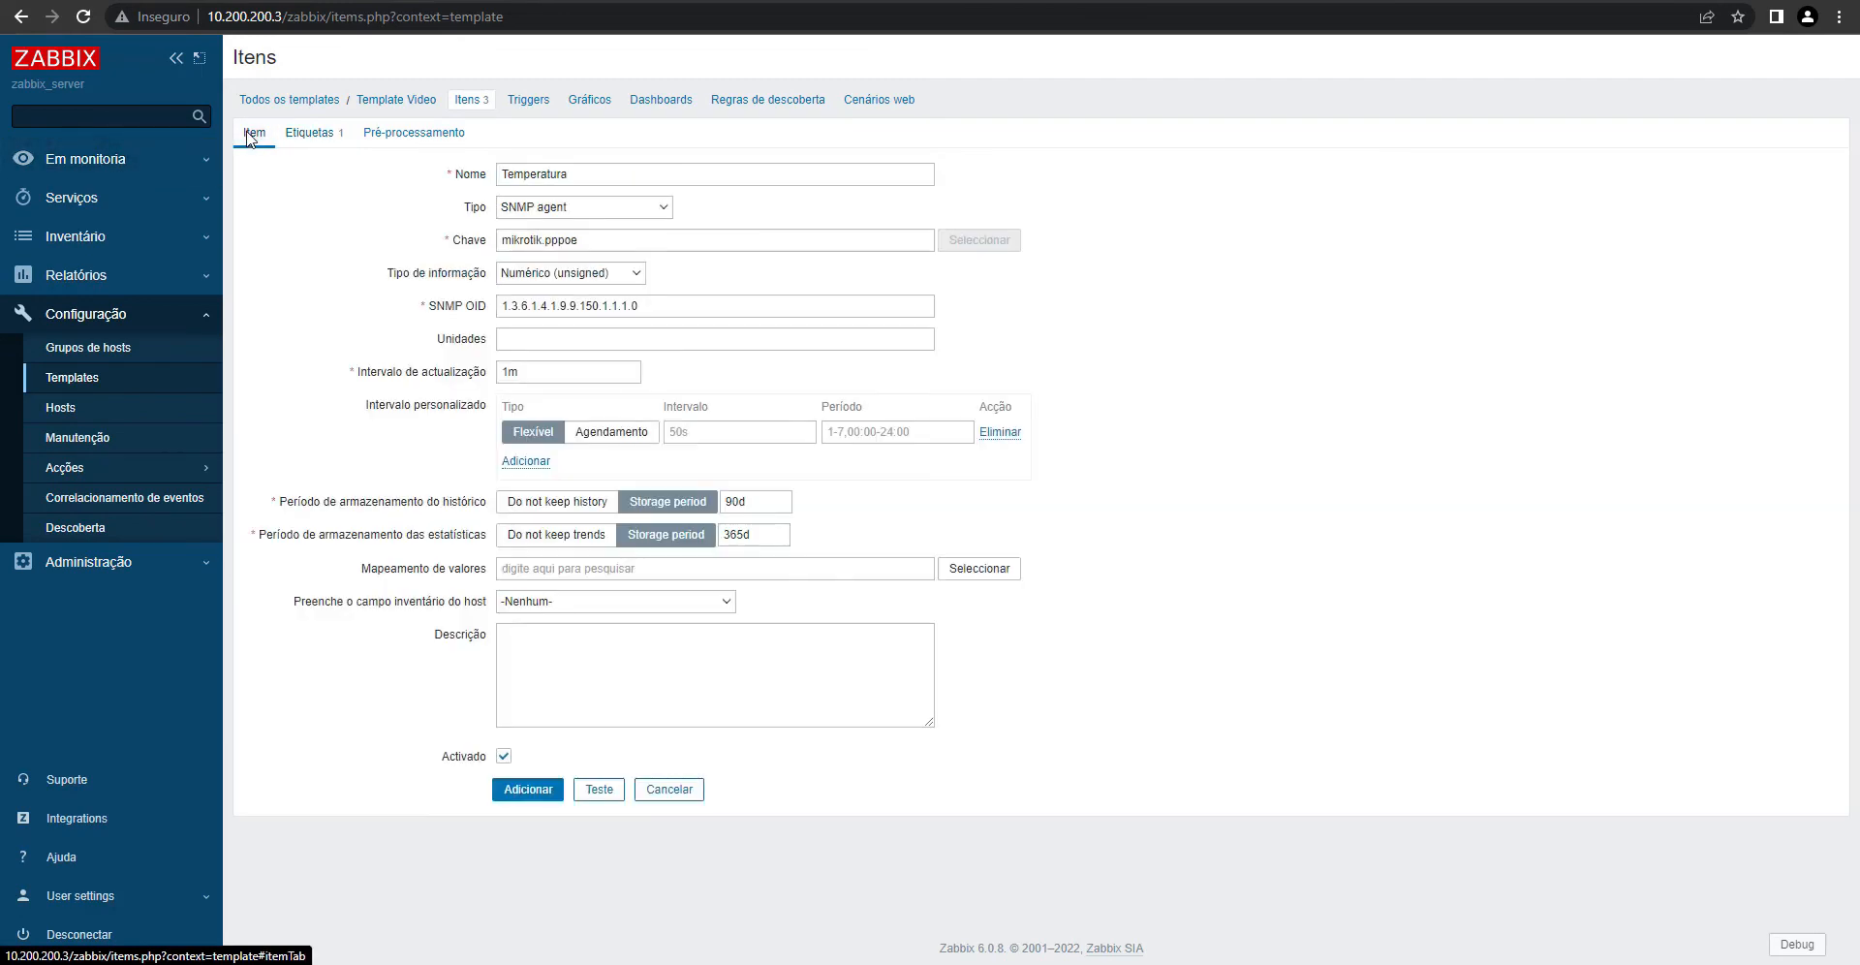
pyautogui.click(531, 791)
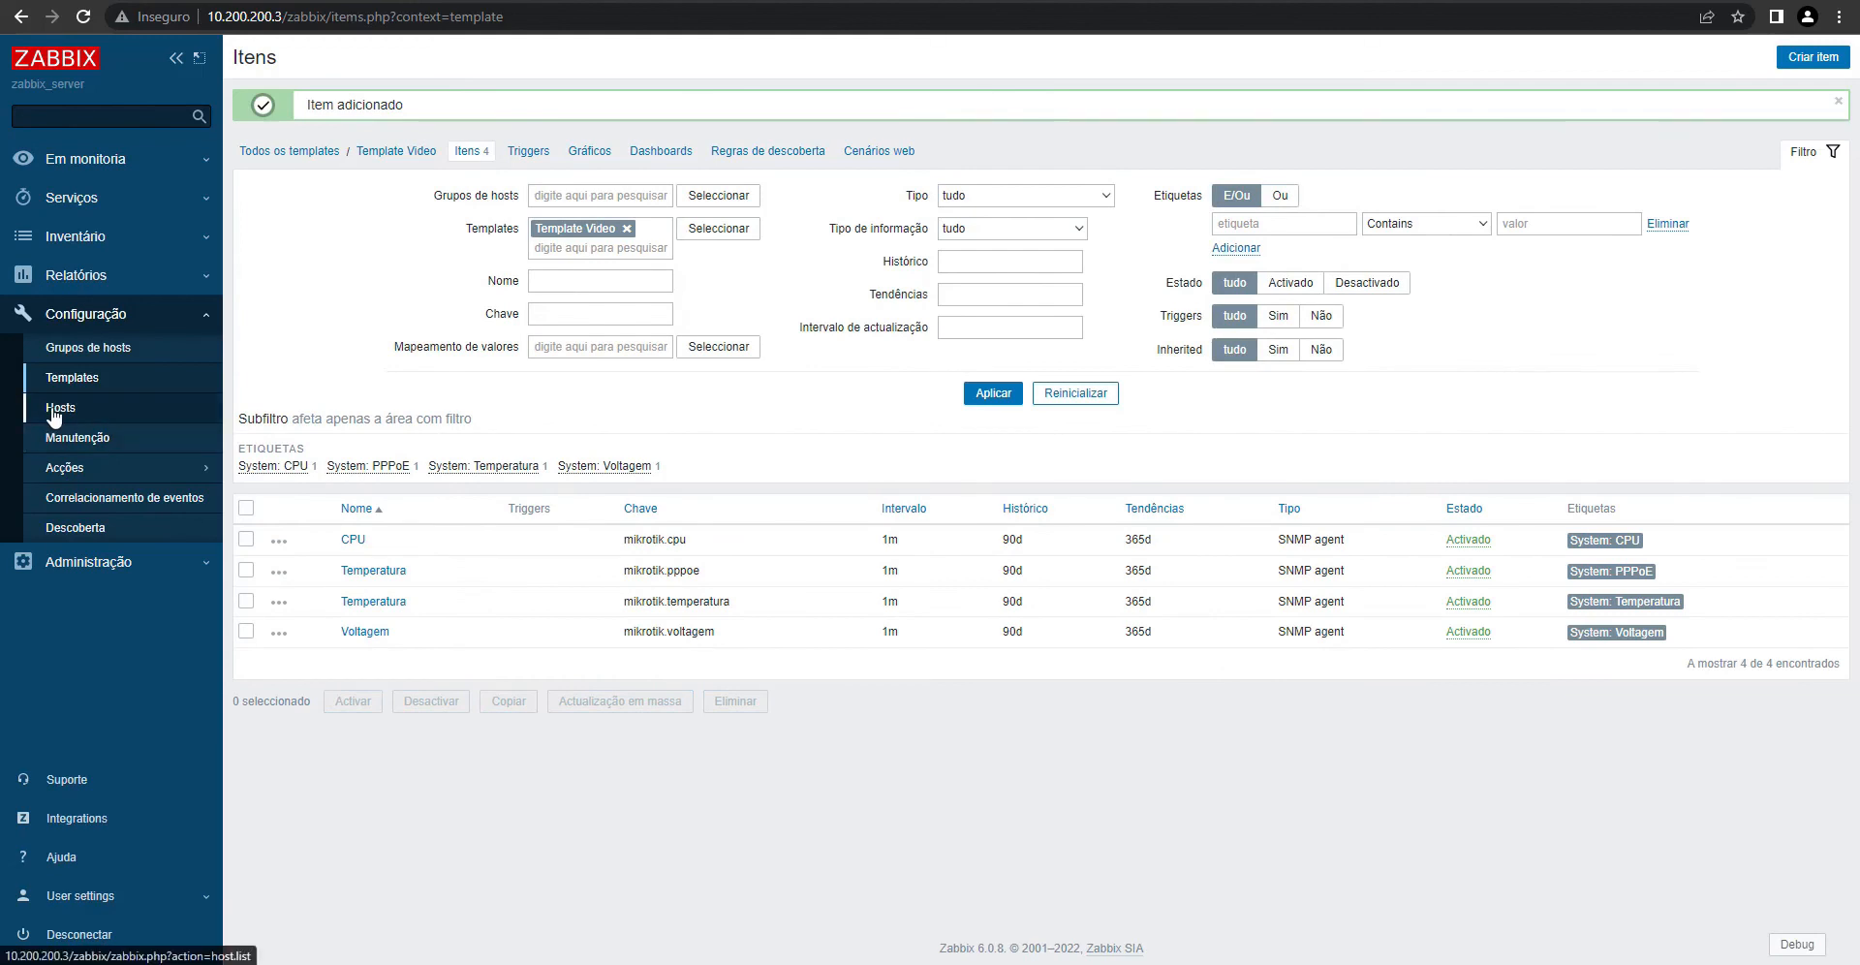
# - Rename Template Video's mikrotik.pppoe item to PPPoE, then view RB Mikrotik's 4 items in Hosts
pyautogui.click(54, 409)
pyautogui.click(394, 433)
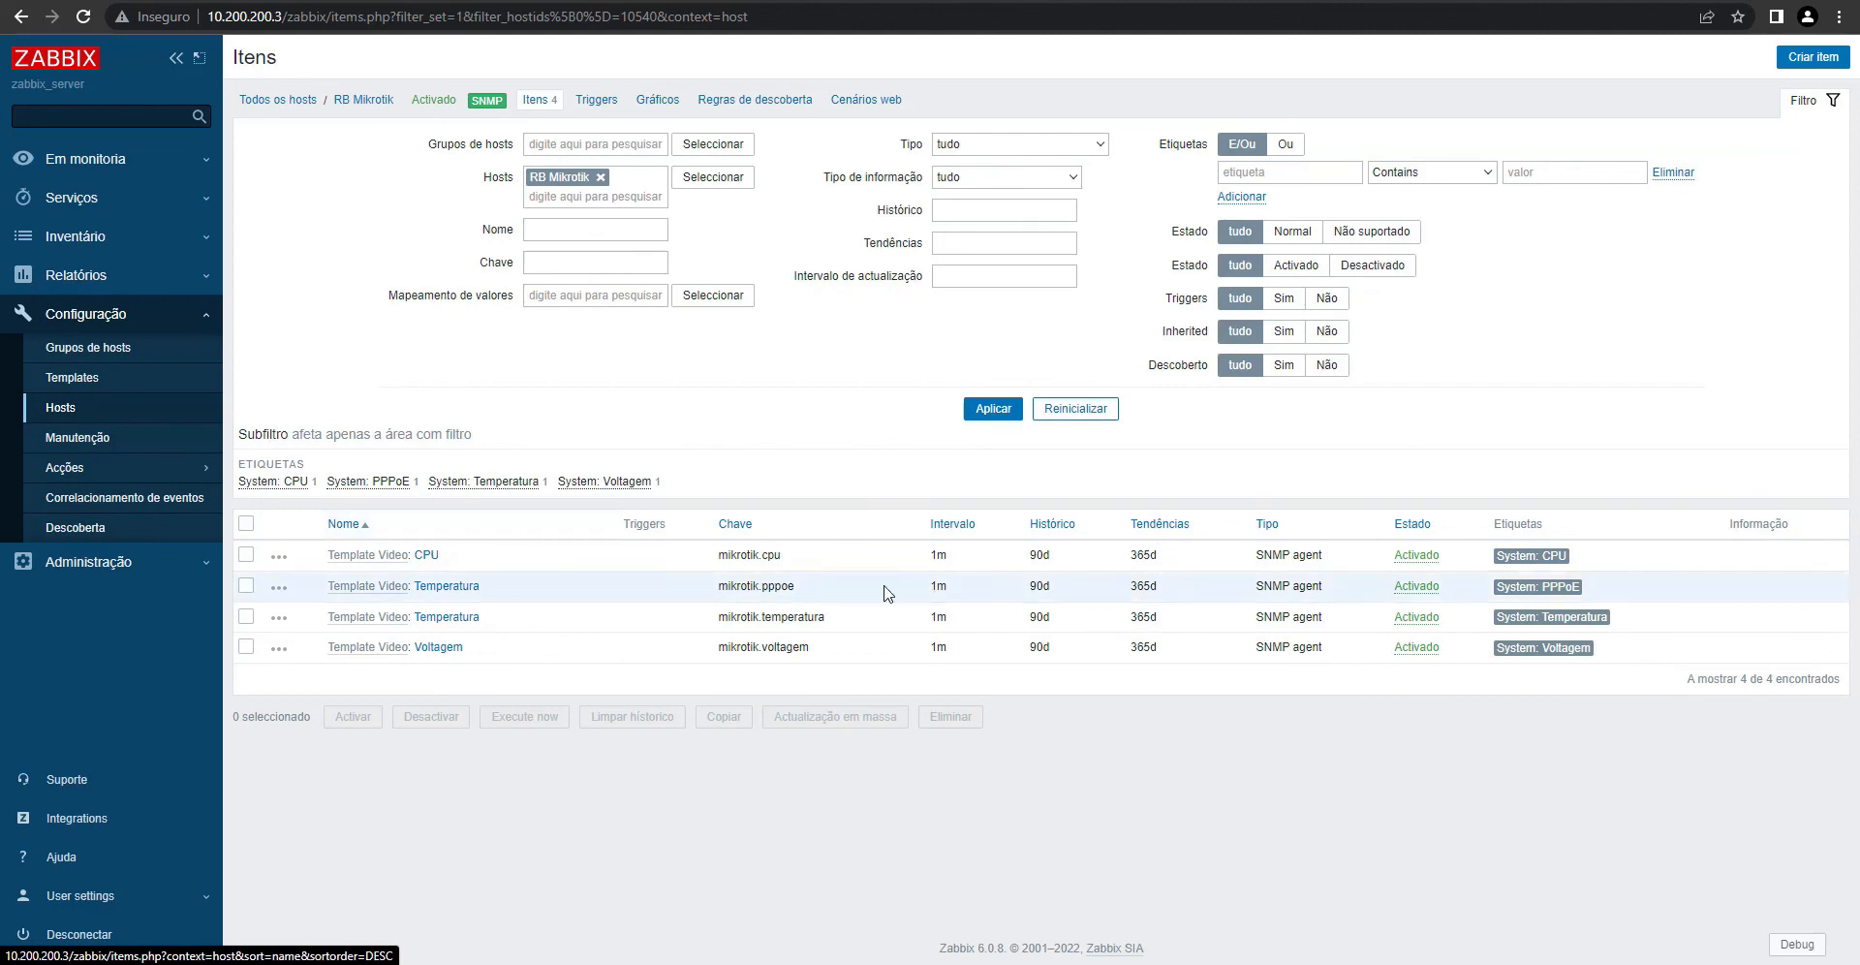
pyautogui.click(70, 379)
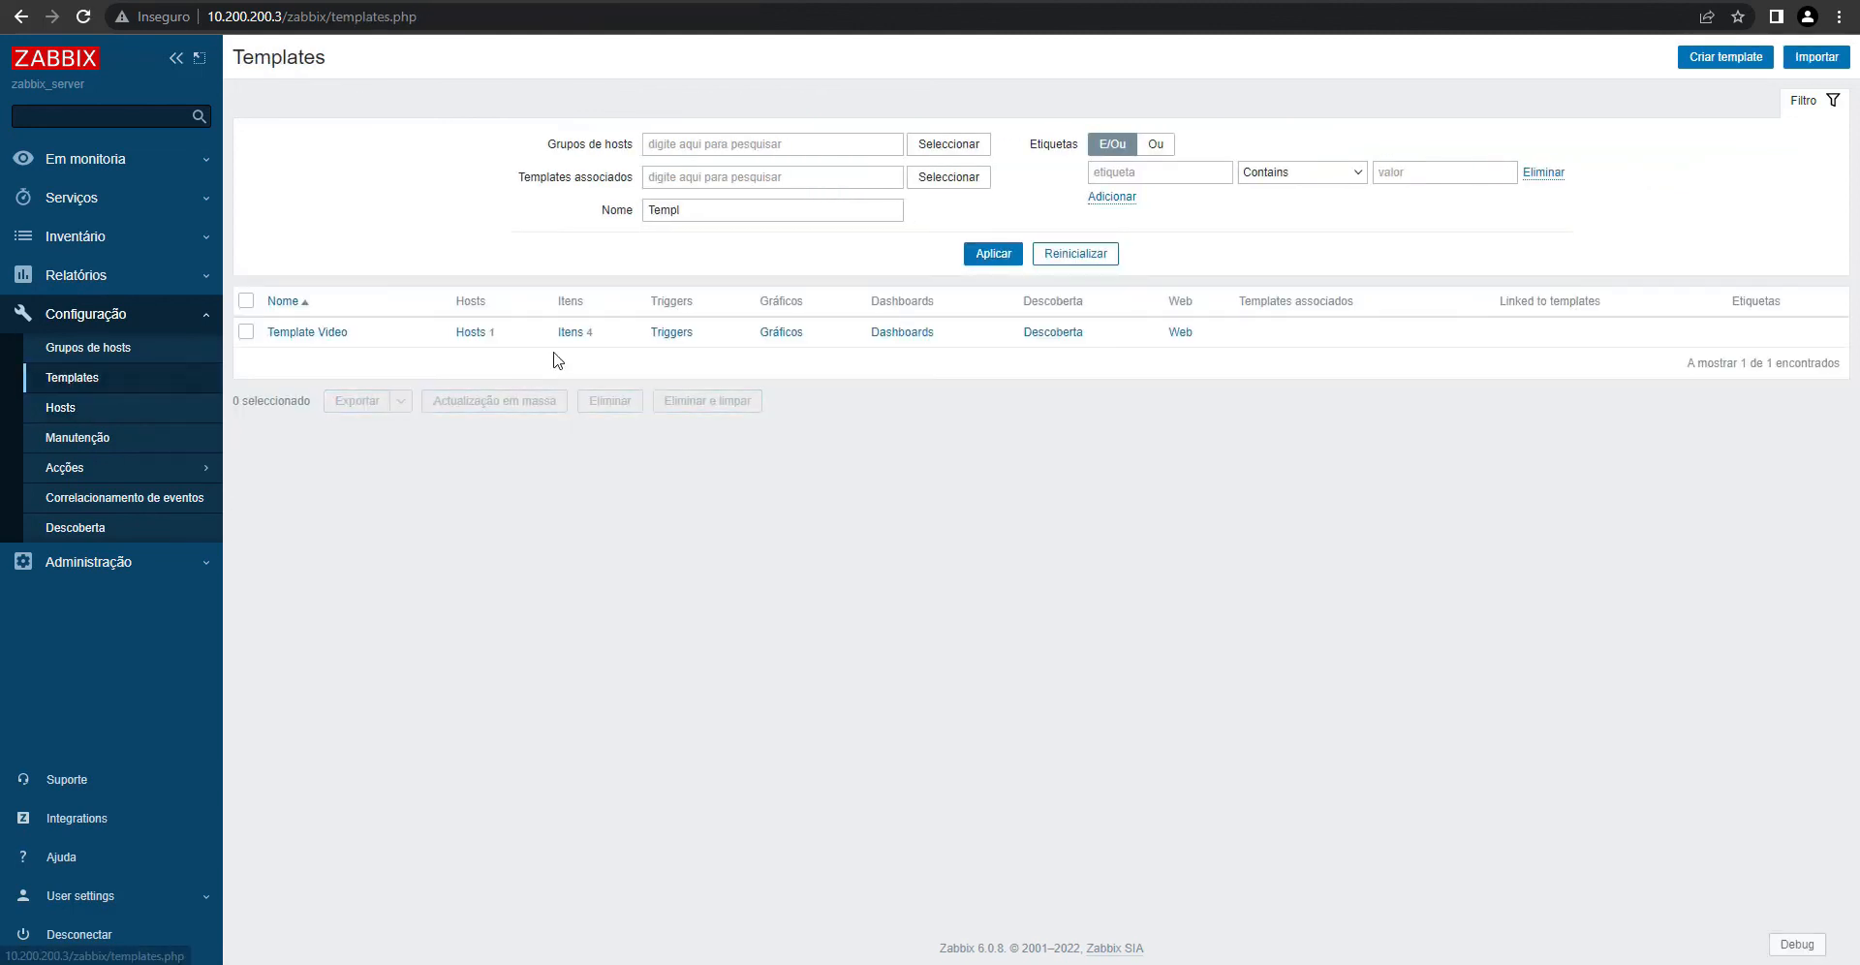
pyautogui.click(570, 332)
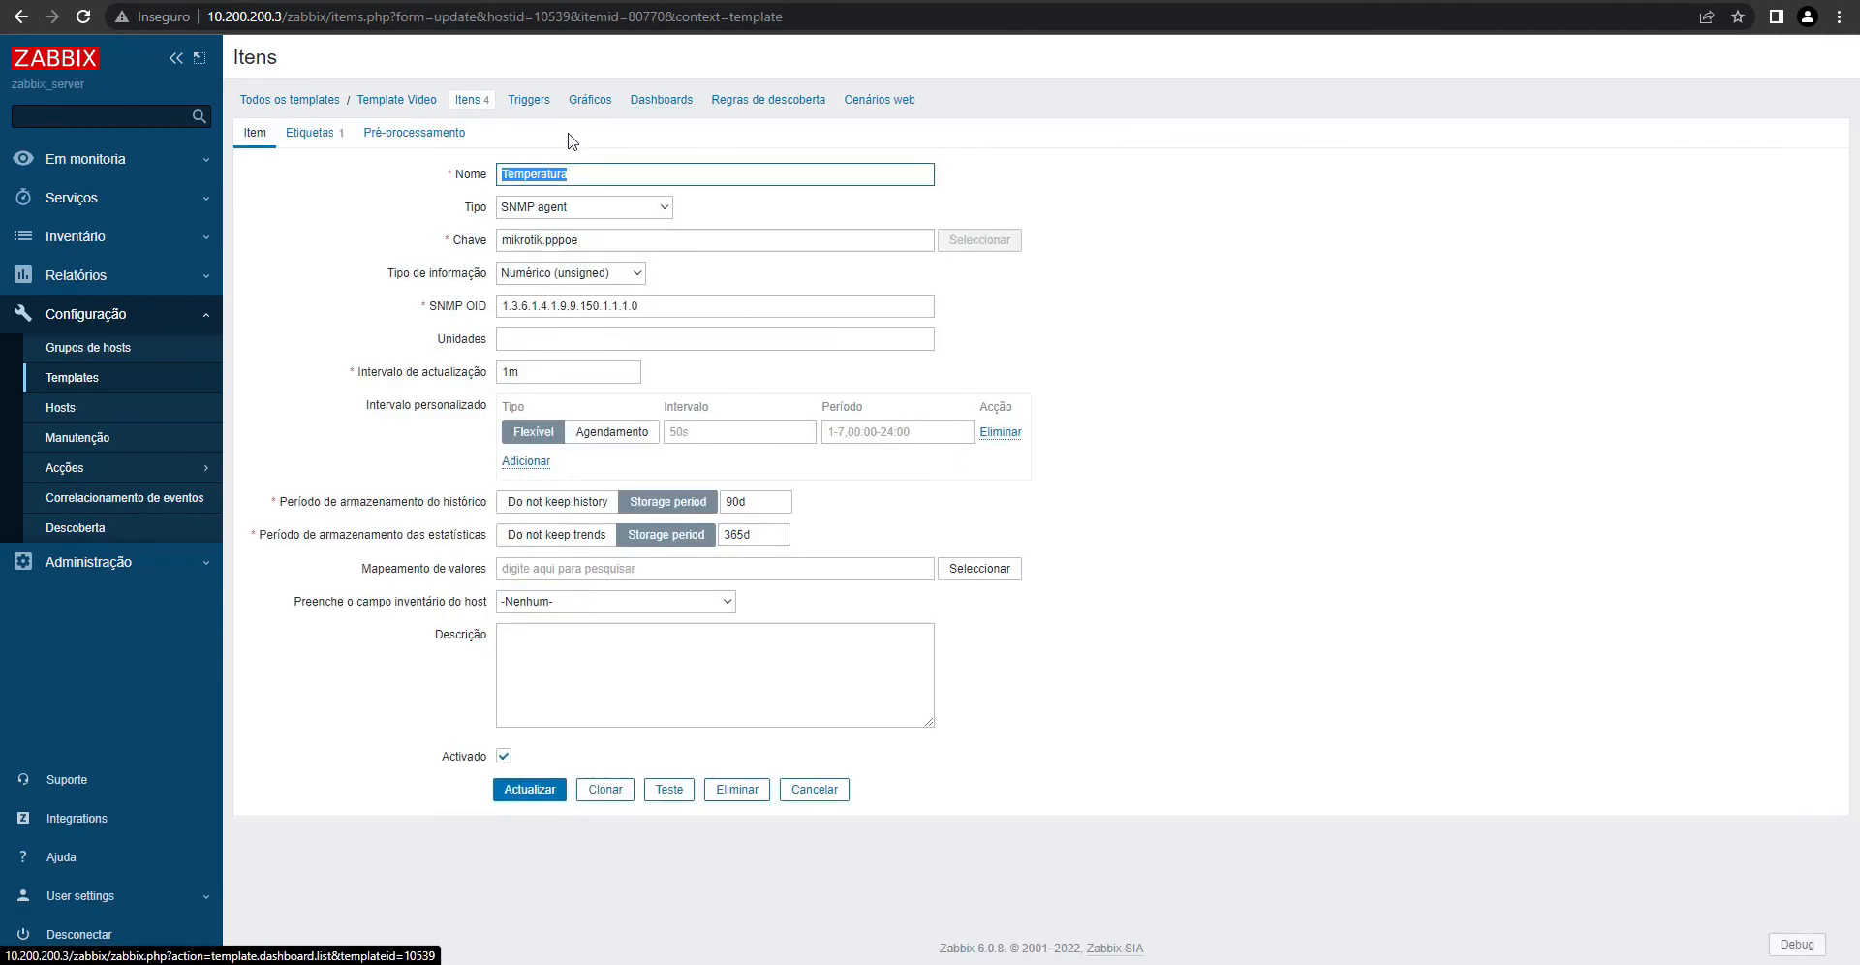
pyautogui.click(373, 521)
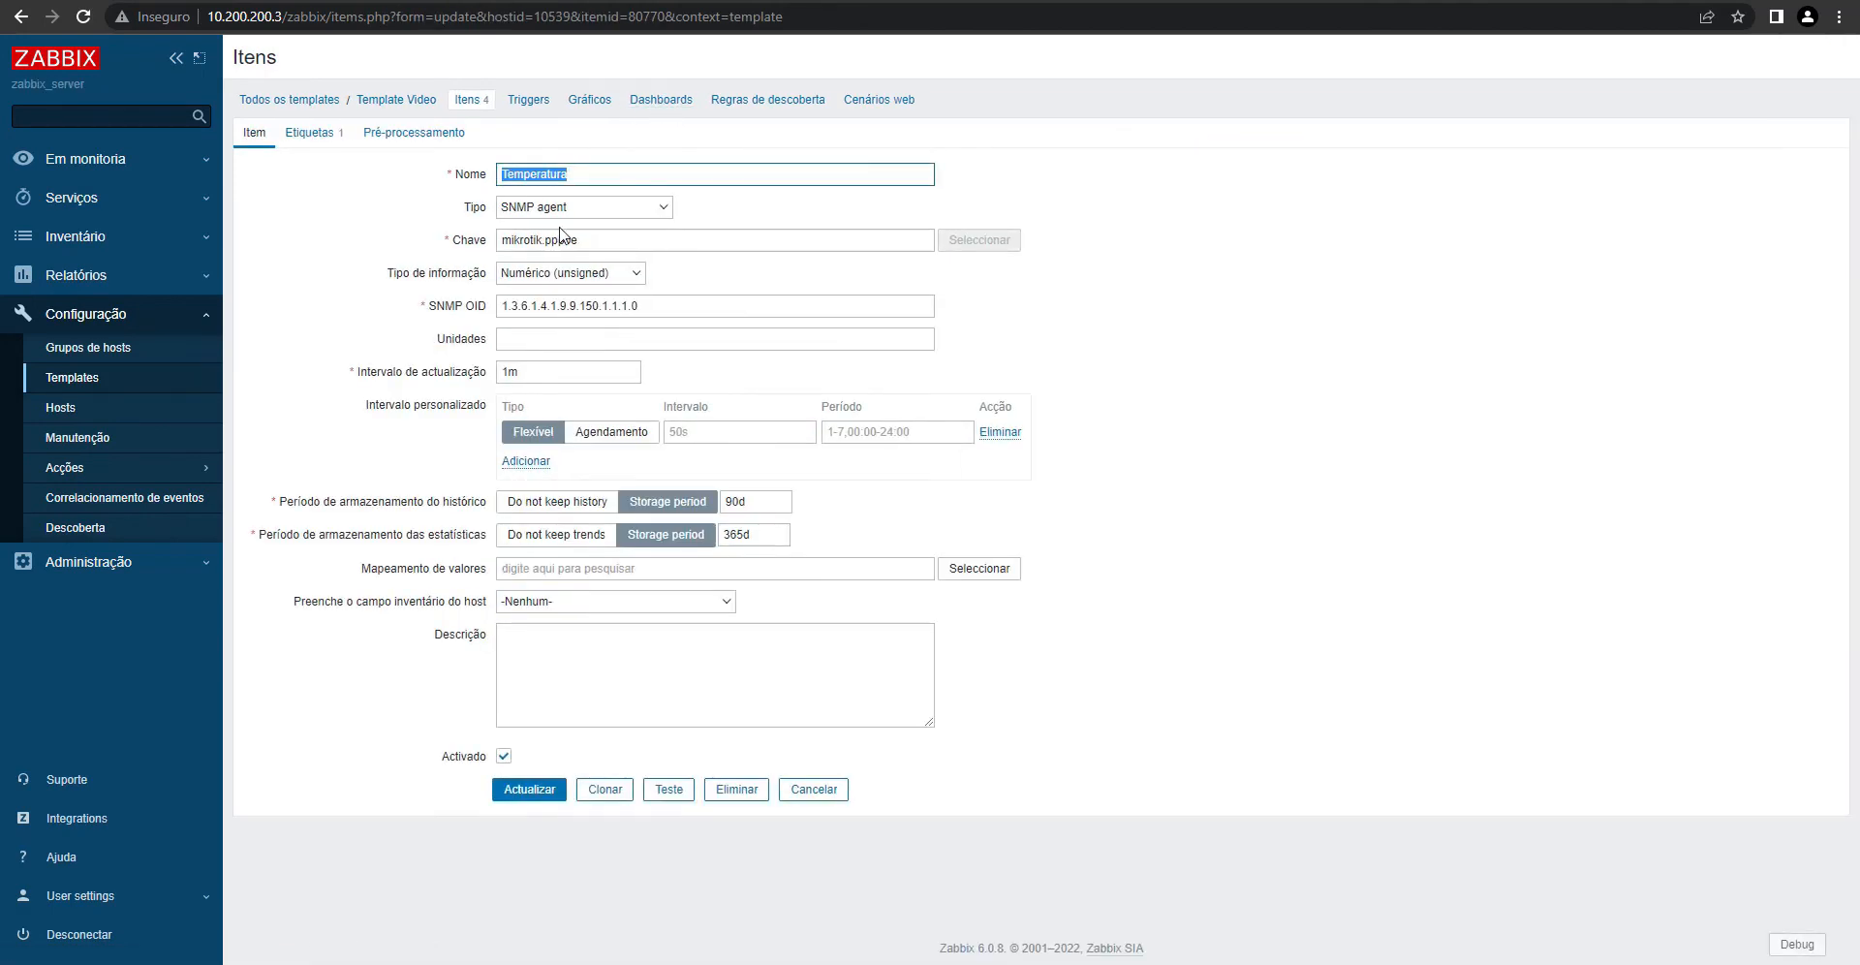
pyautogui.write('PPPoE')
pyautogui.click(528, 789)
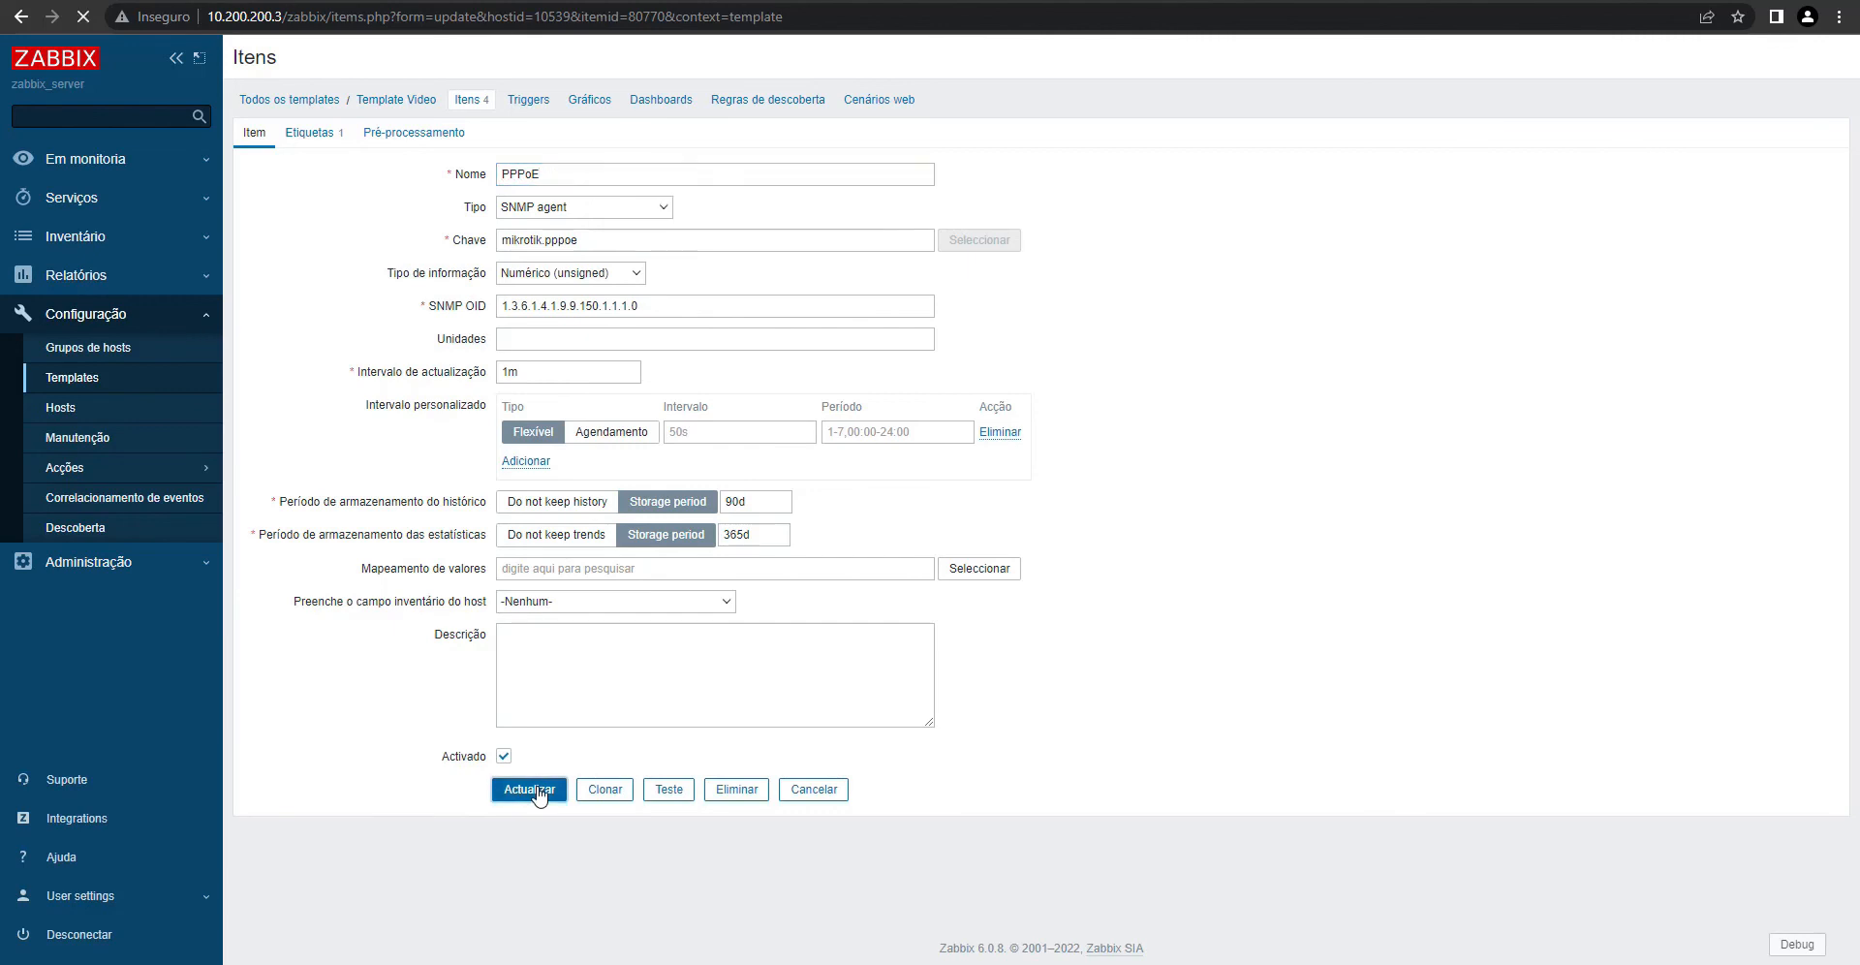
pyautogui.click(58, 408)
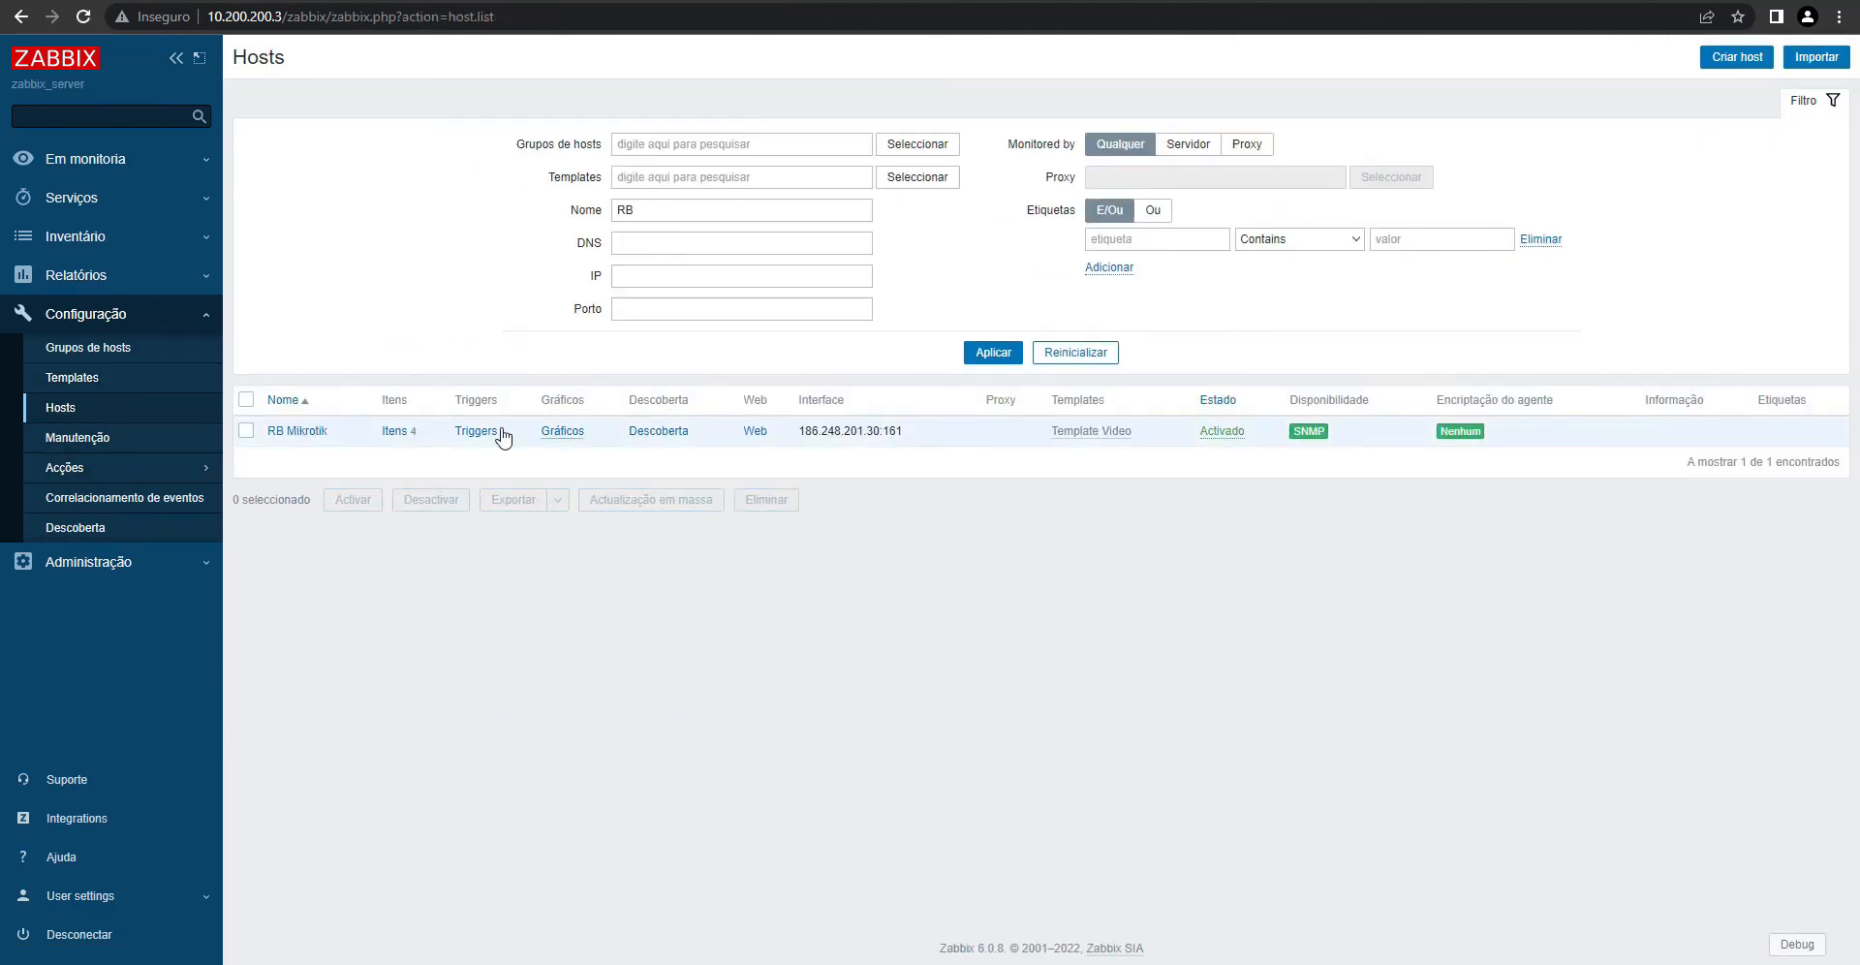
# - Force RB Mikrotik's PPPoE item to poll immediately with Execute now
pyautogui.click(396, 432)
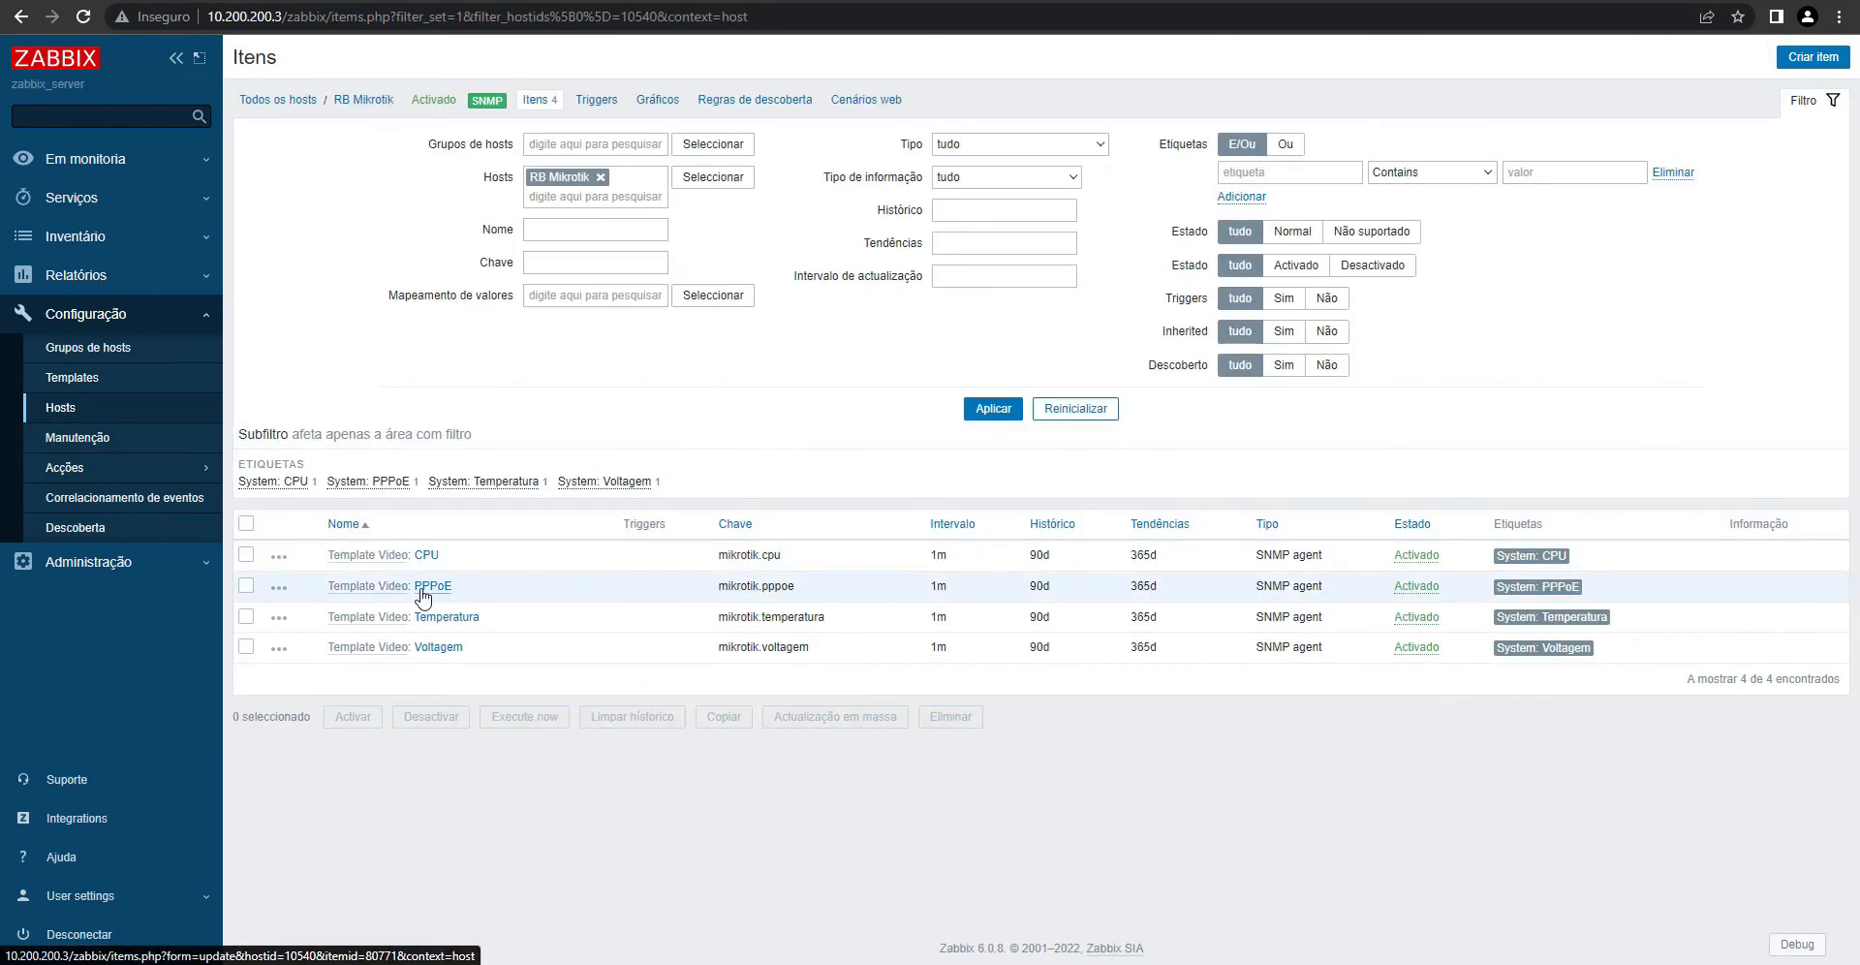
pyautogui.click(418, 589)
pyautogui.click(690, 888)
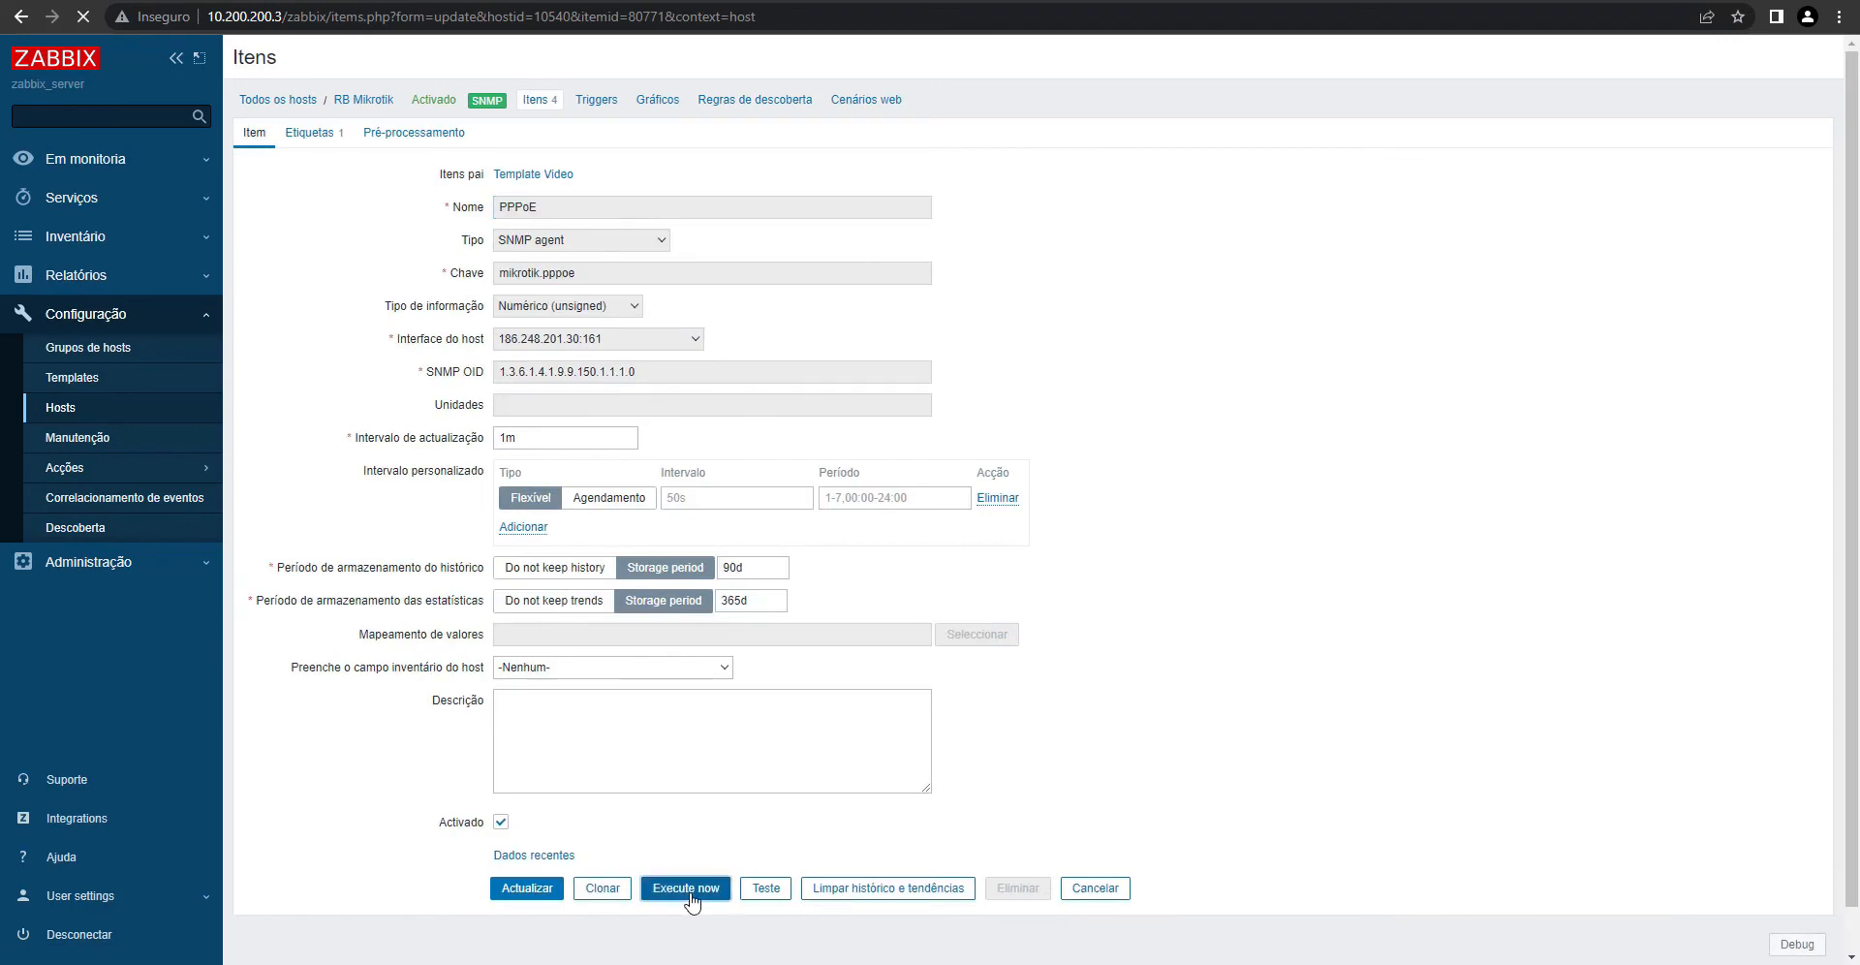
# - Test-fetch the PPPoE value, then refresh RB Mikrotik's latest data showing PPPoE at 32
pyautogui.click(766, 942)
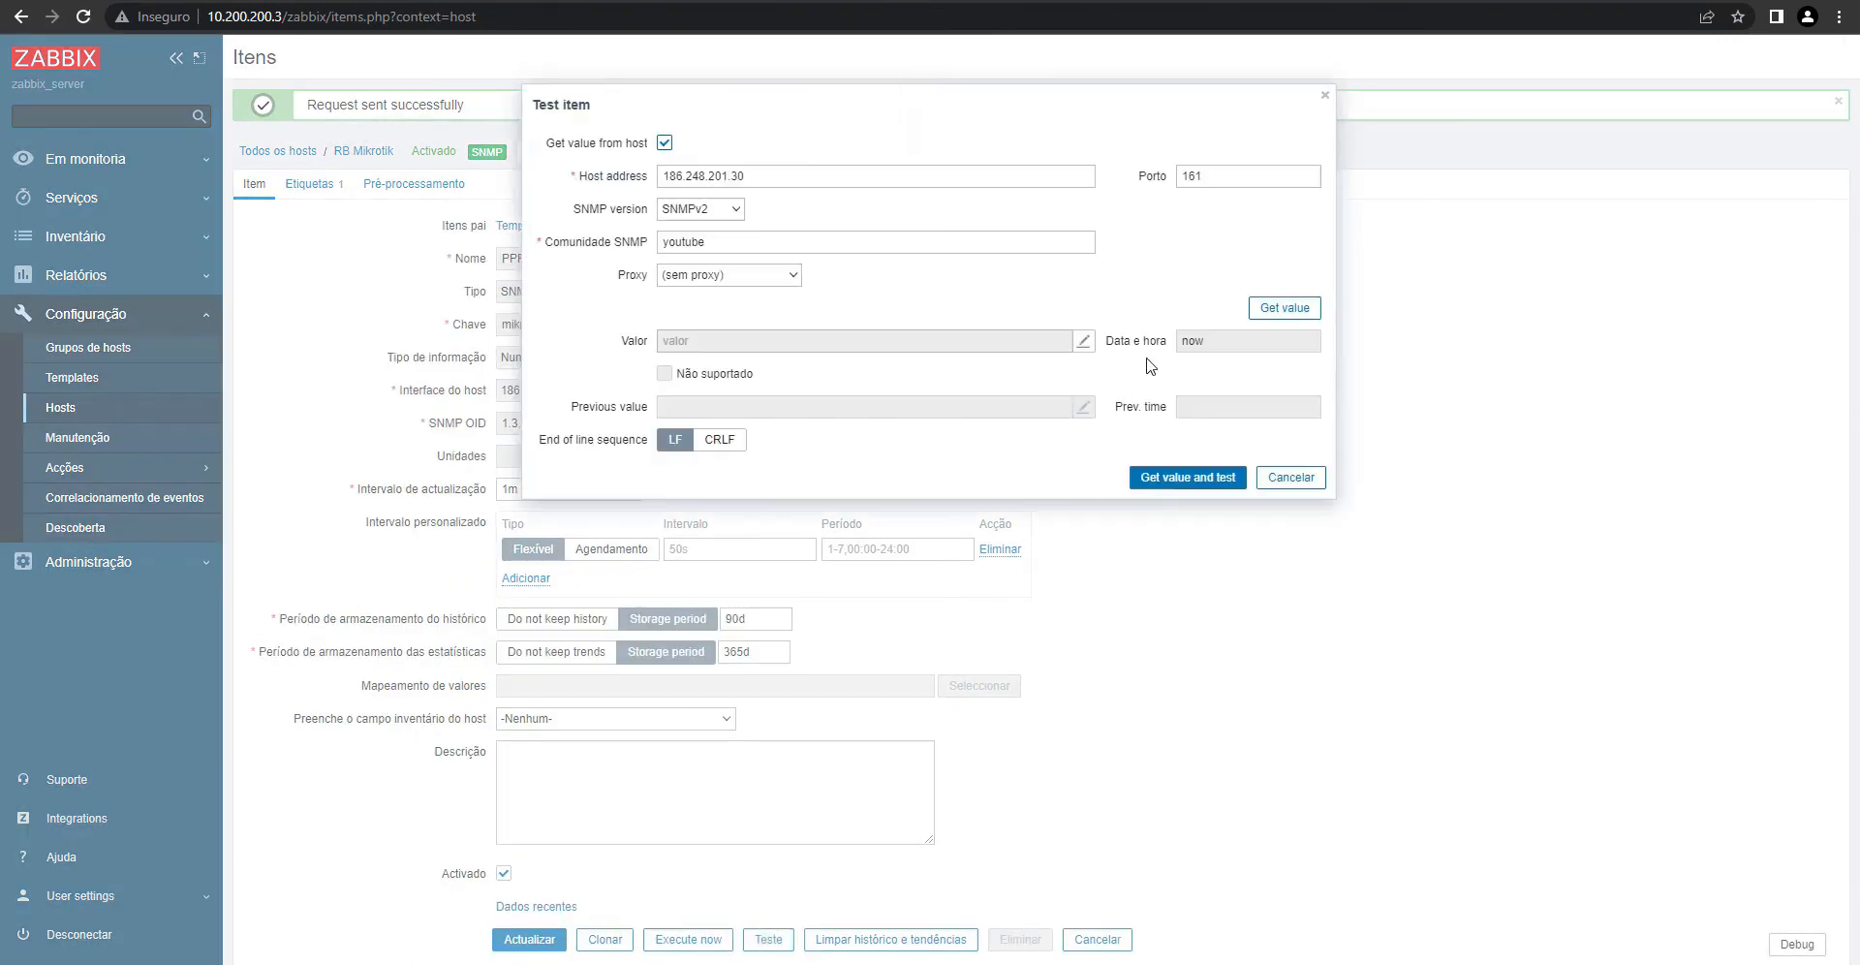
pyautogui.click(1273, 310)
pyautogui.click(1290, 477)
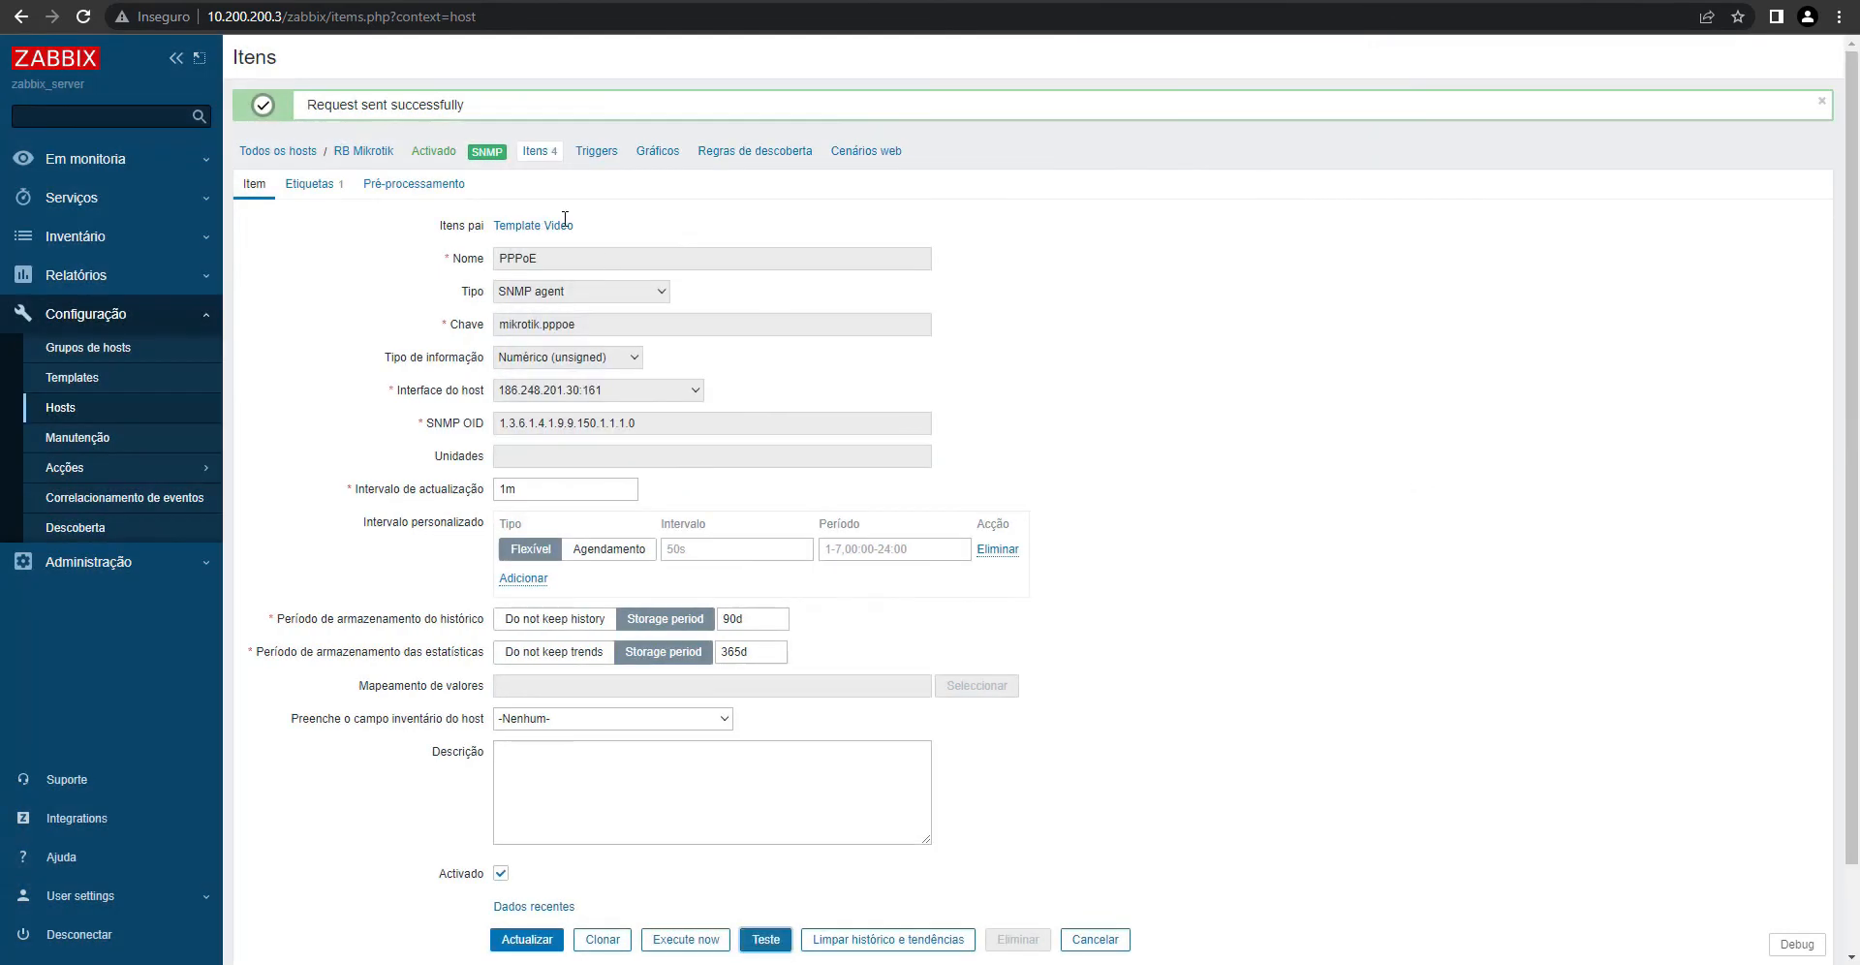
pyautogui.click(535, 905)
pyautogui.click(1038, 351)
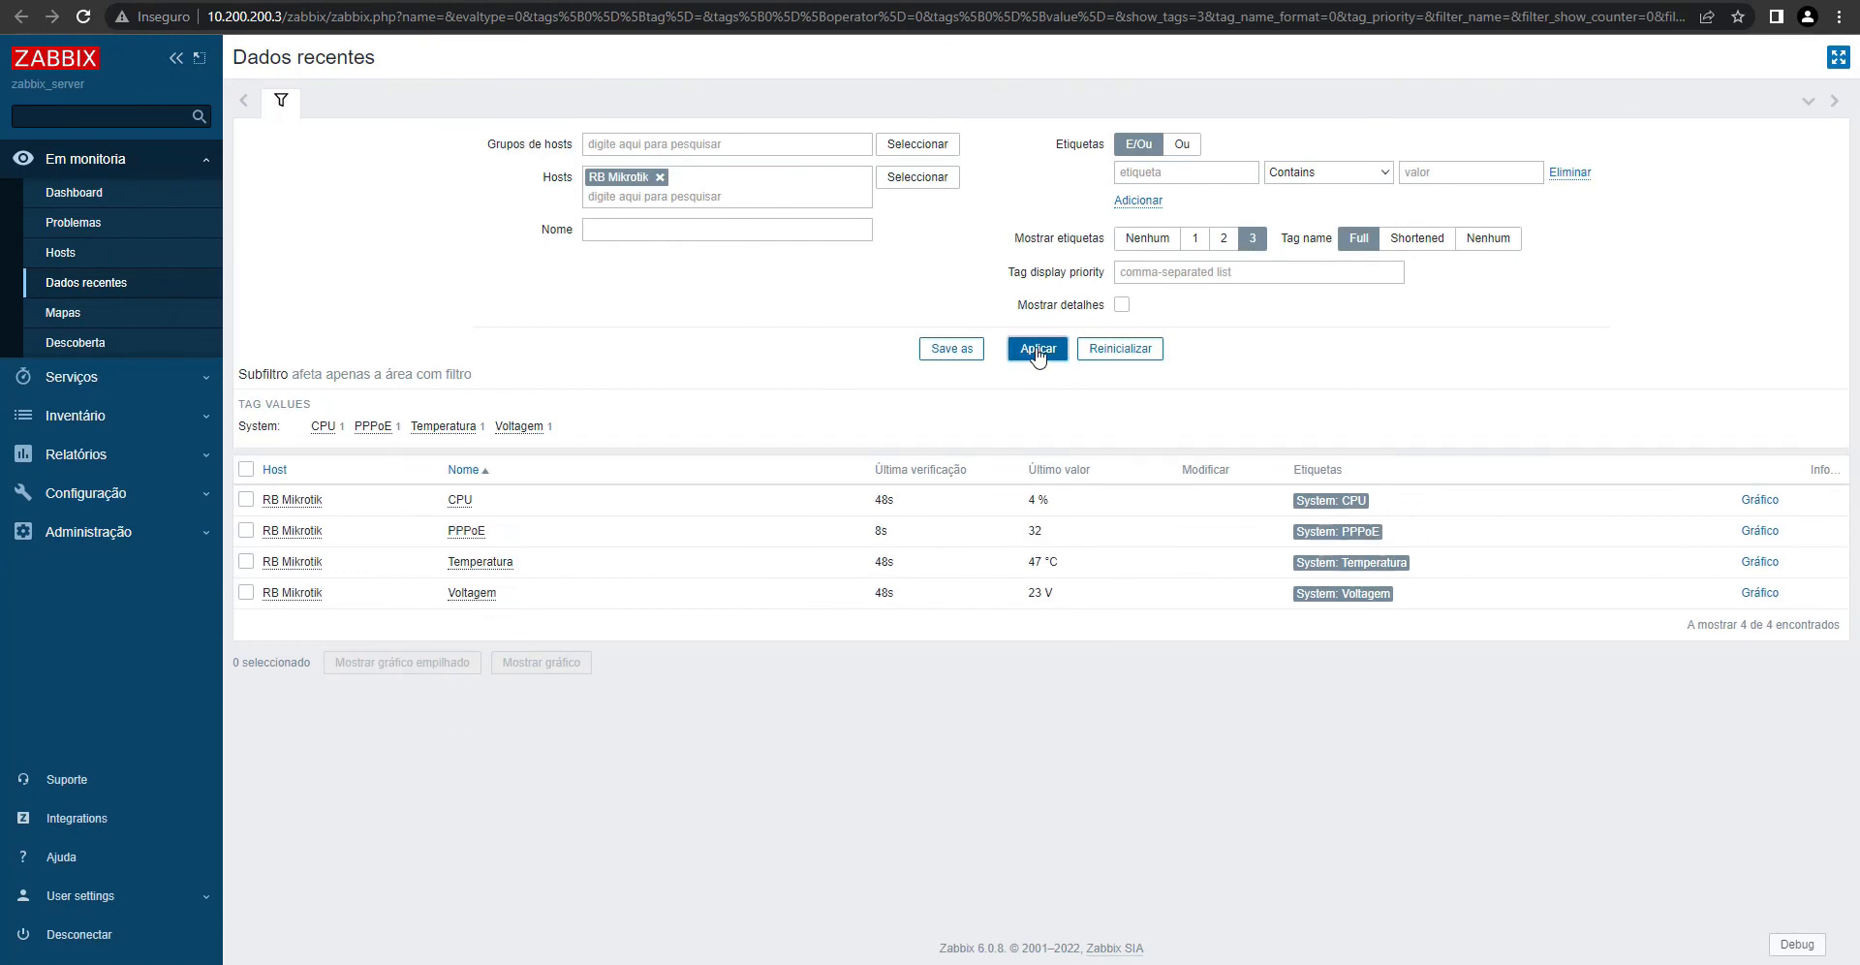
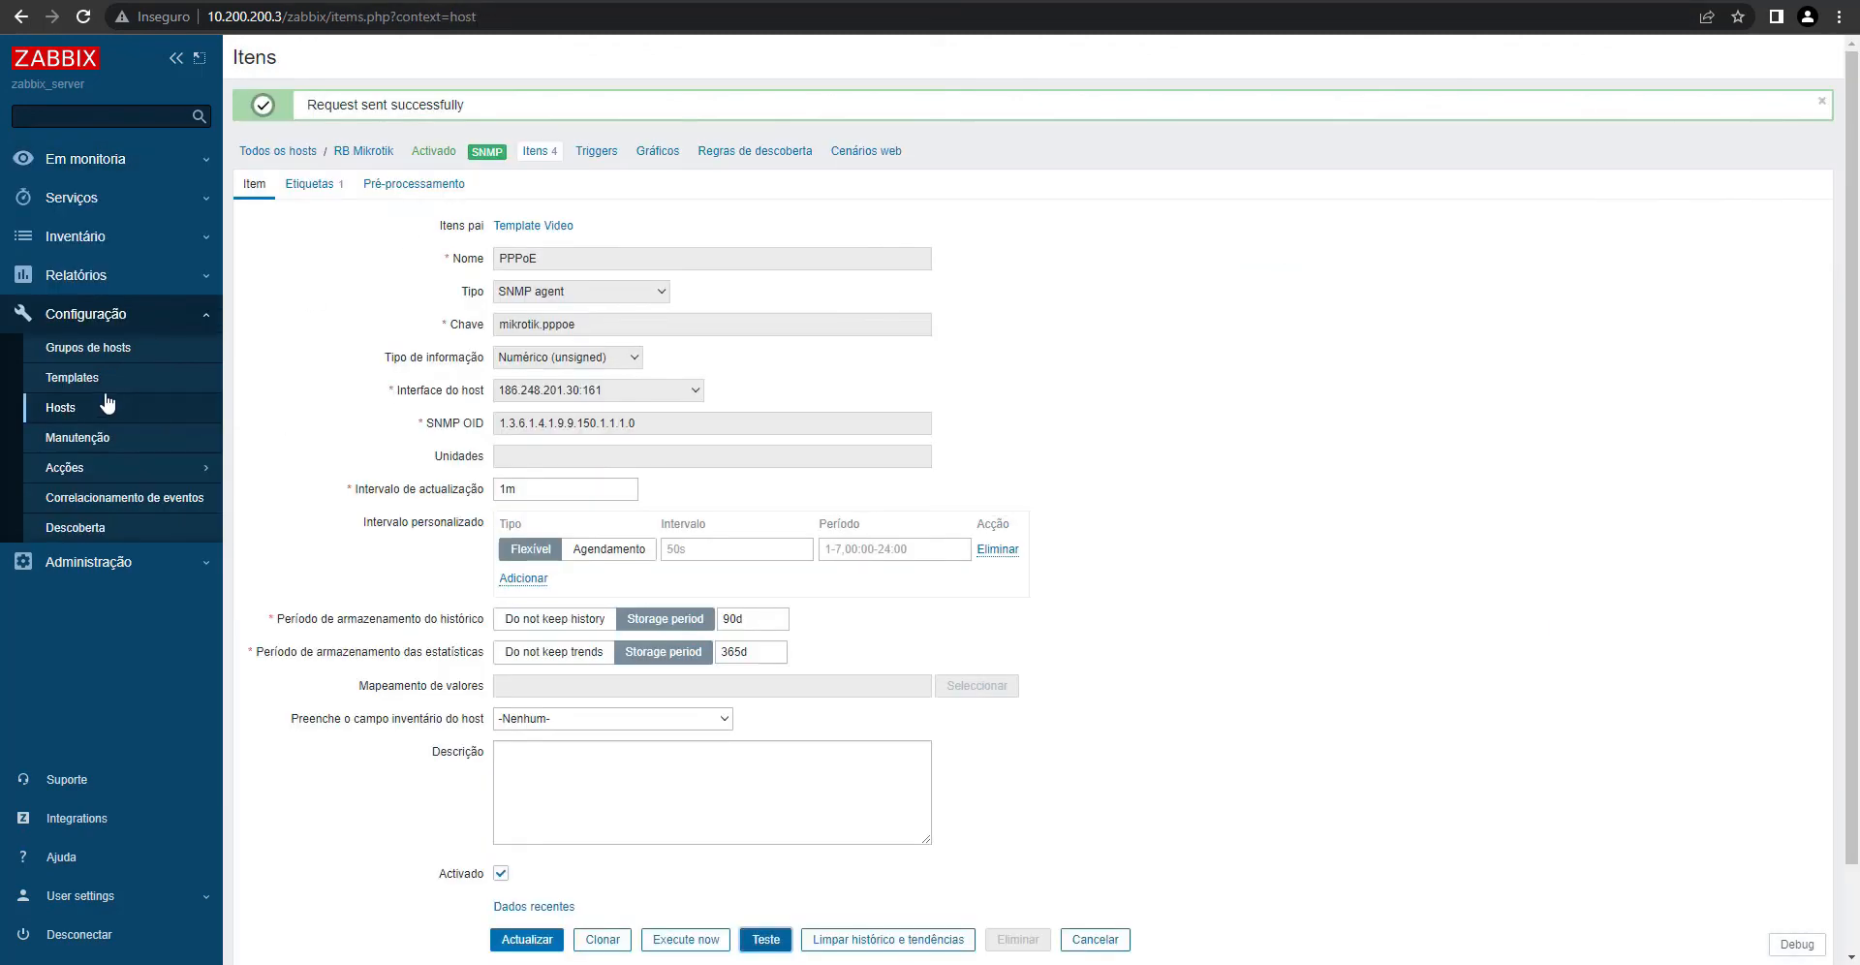
# - Open Template Video's PPPoE item and clone it as a new item
pyautogui.click(59, 385)
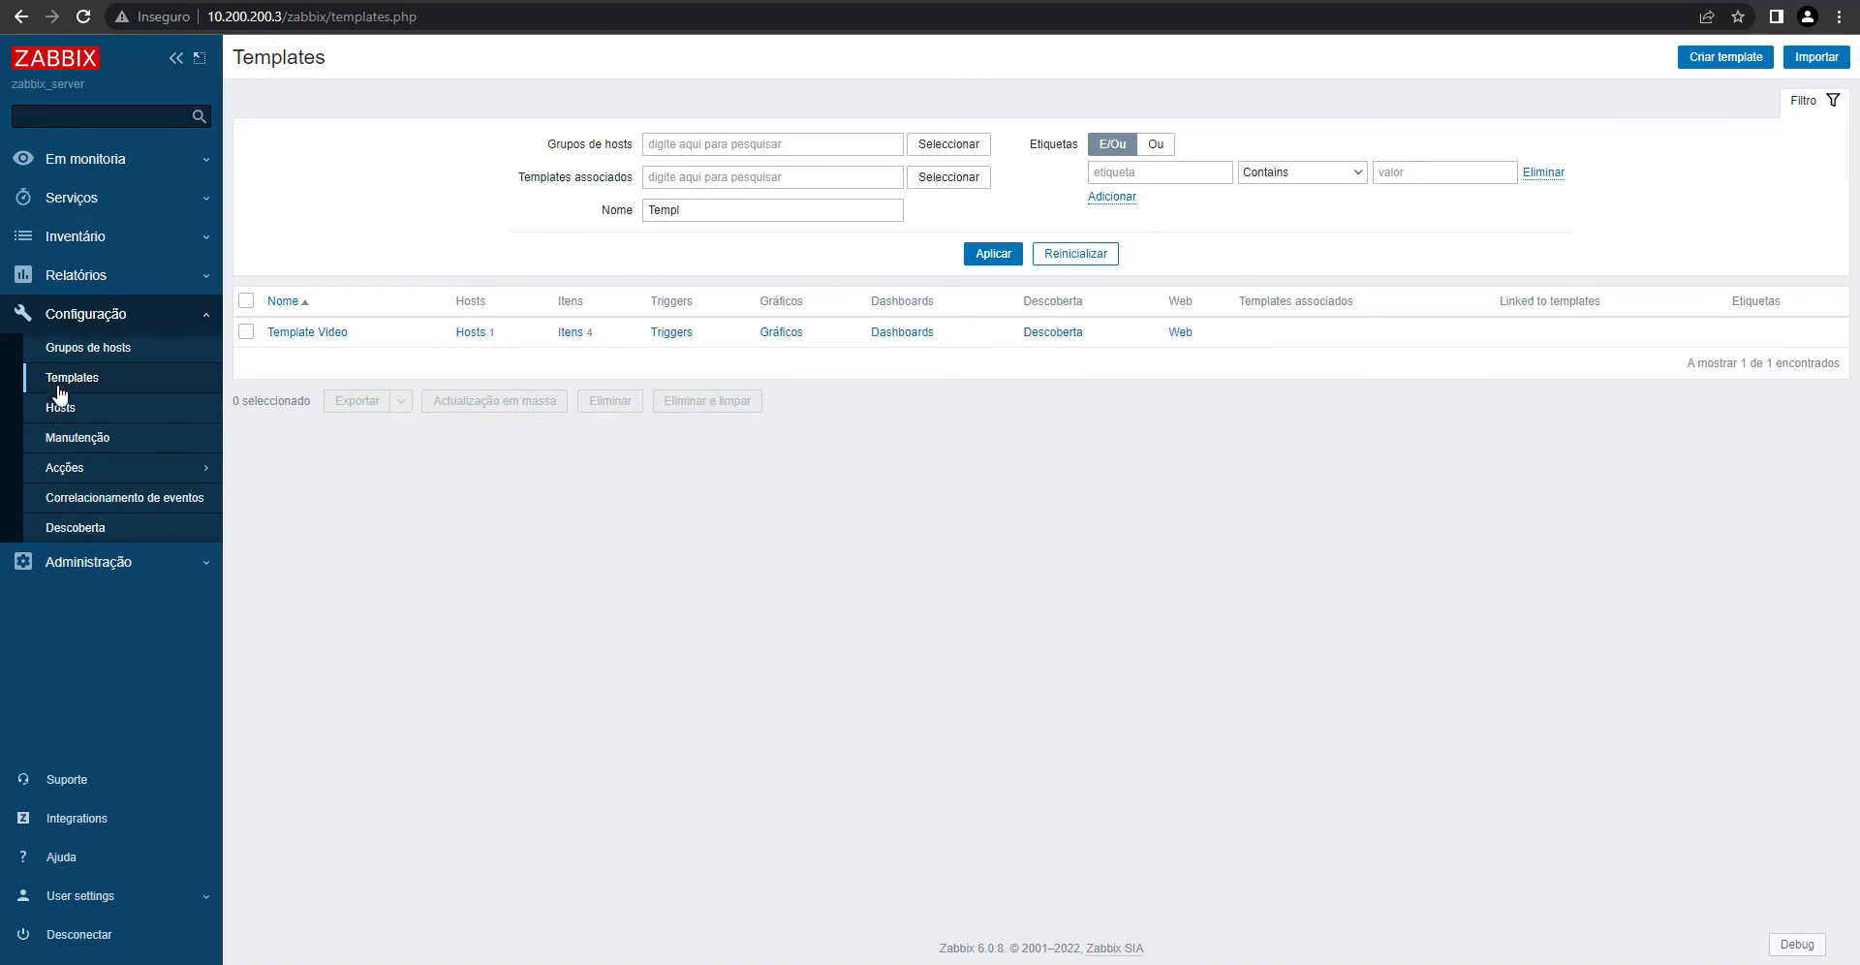
pyautogui.click(571, 334)
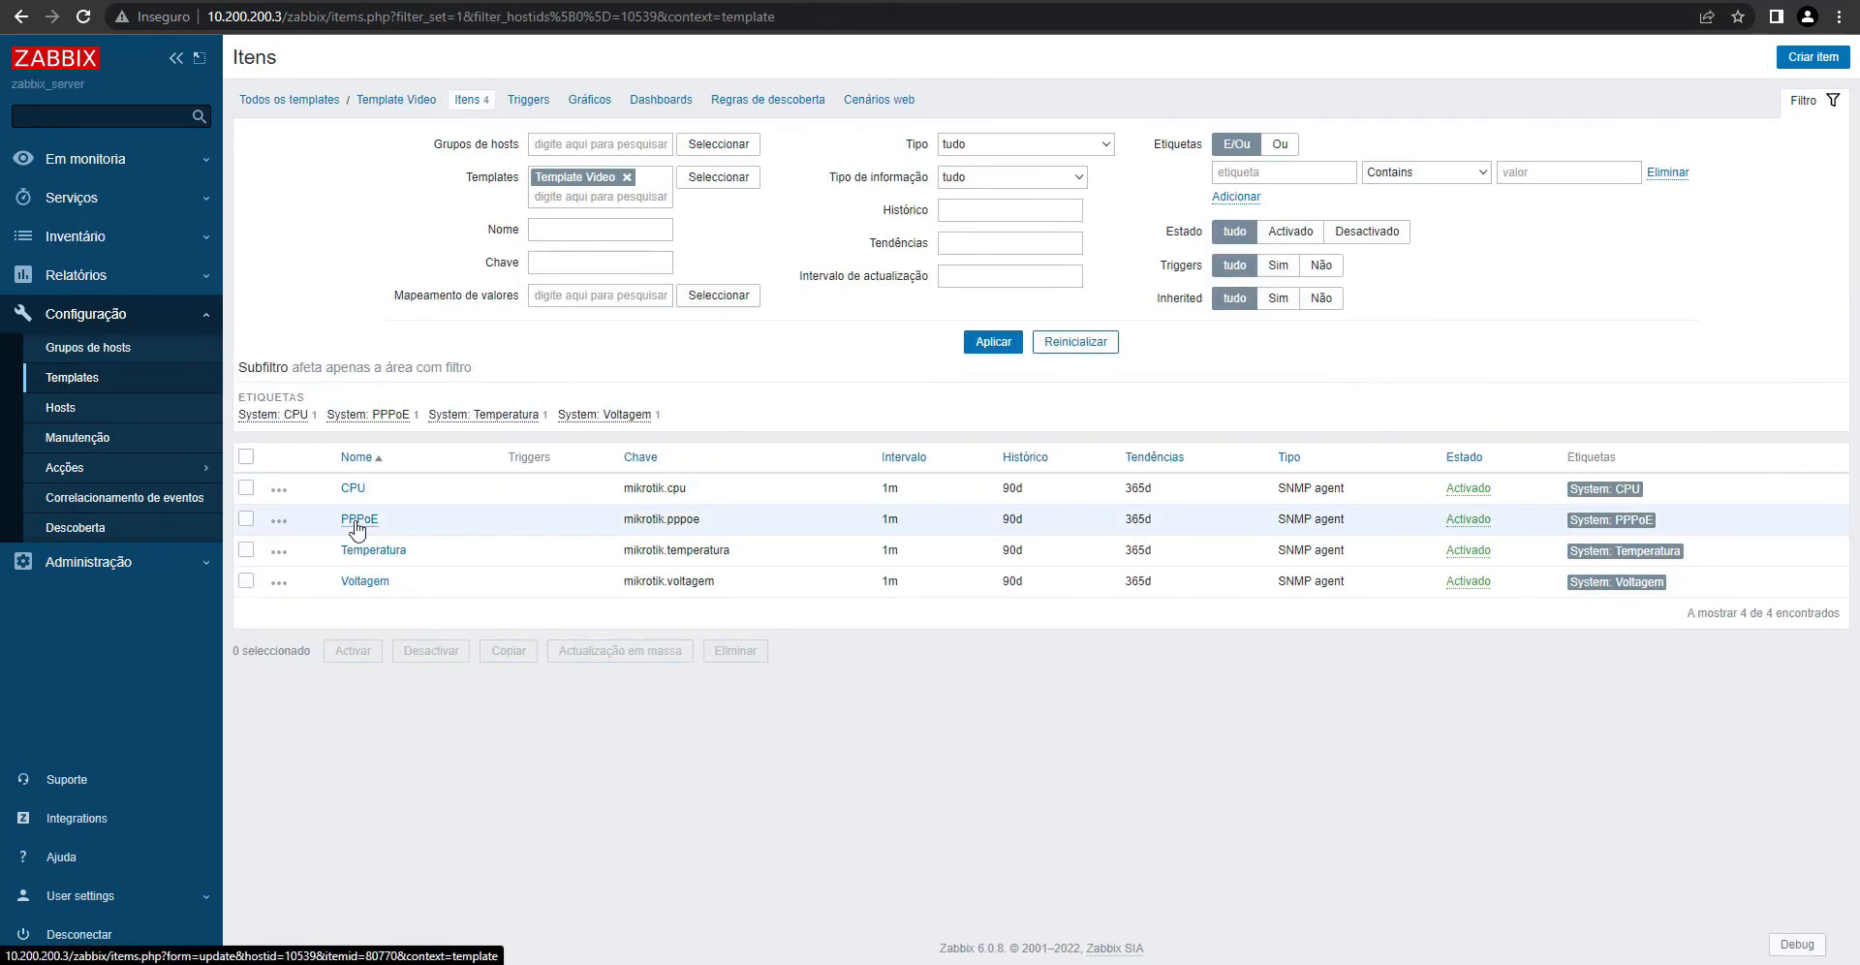
pyautogui.click(356, 523)
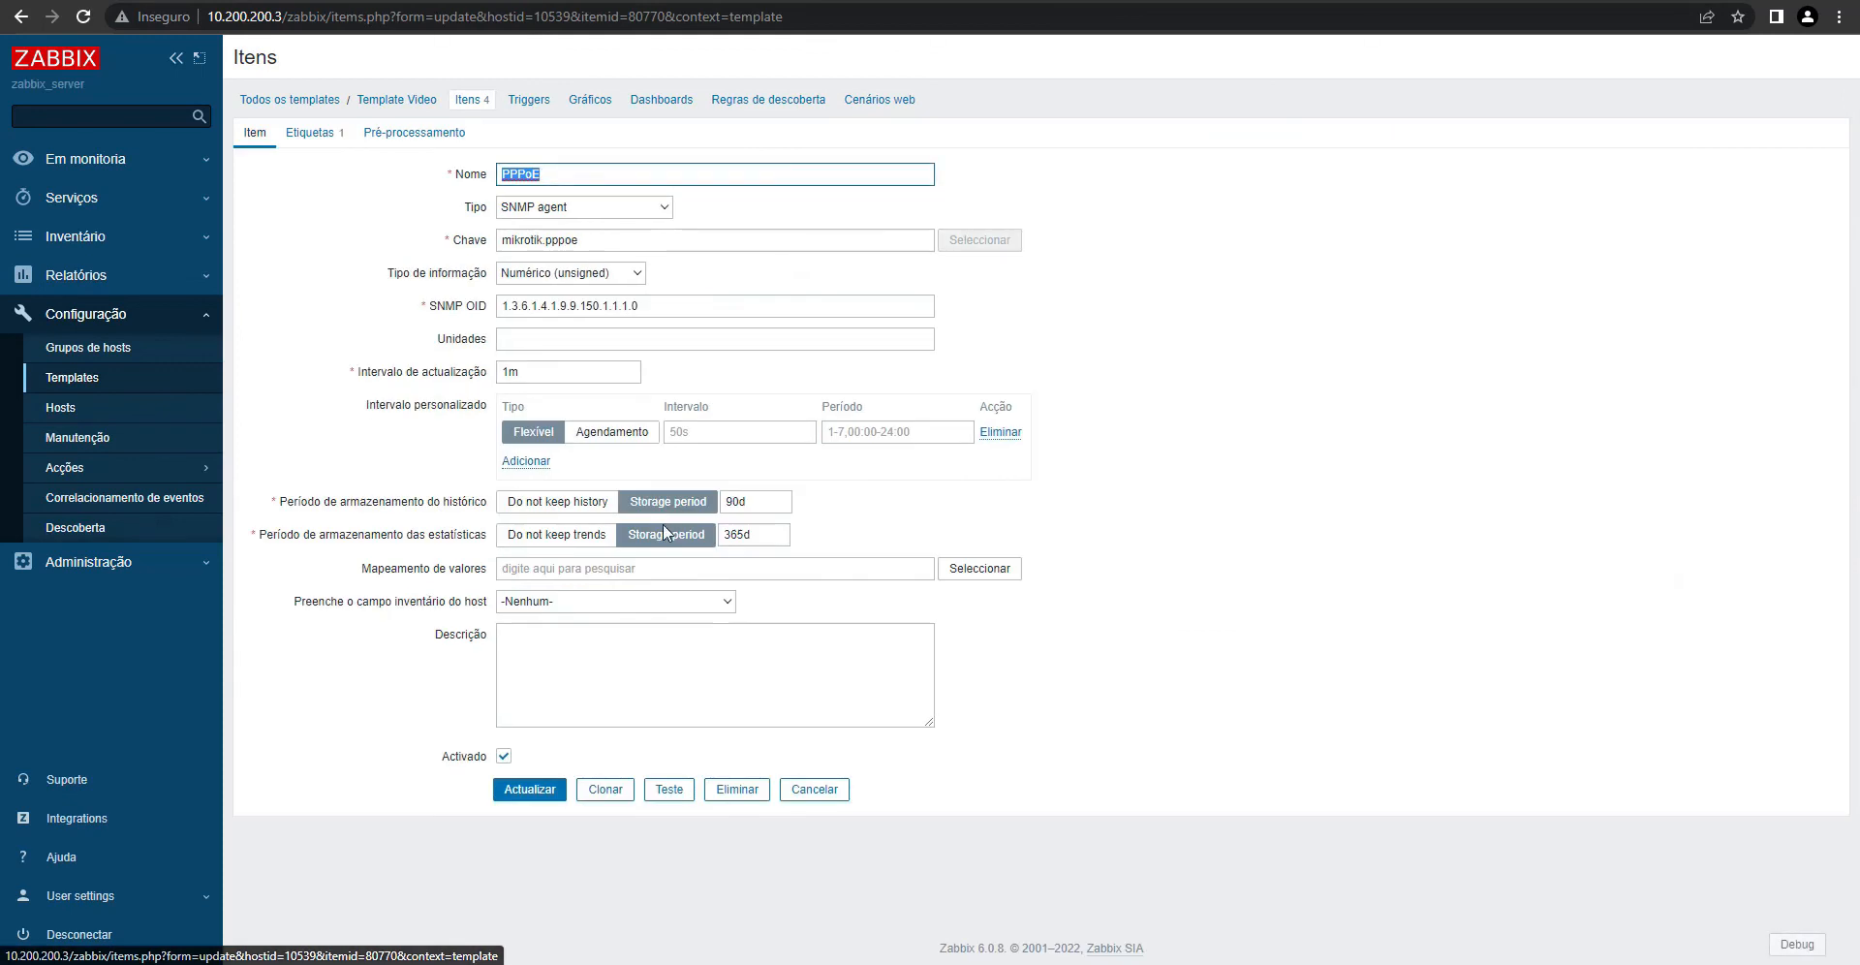
pyautogui.click(618, 789)
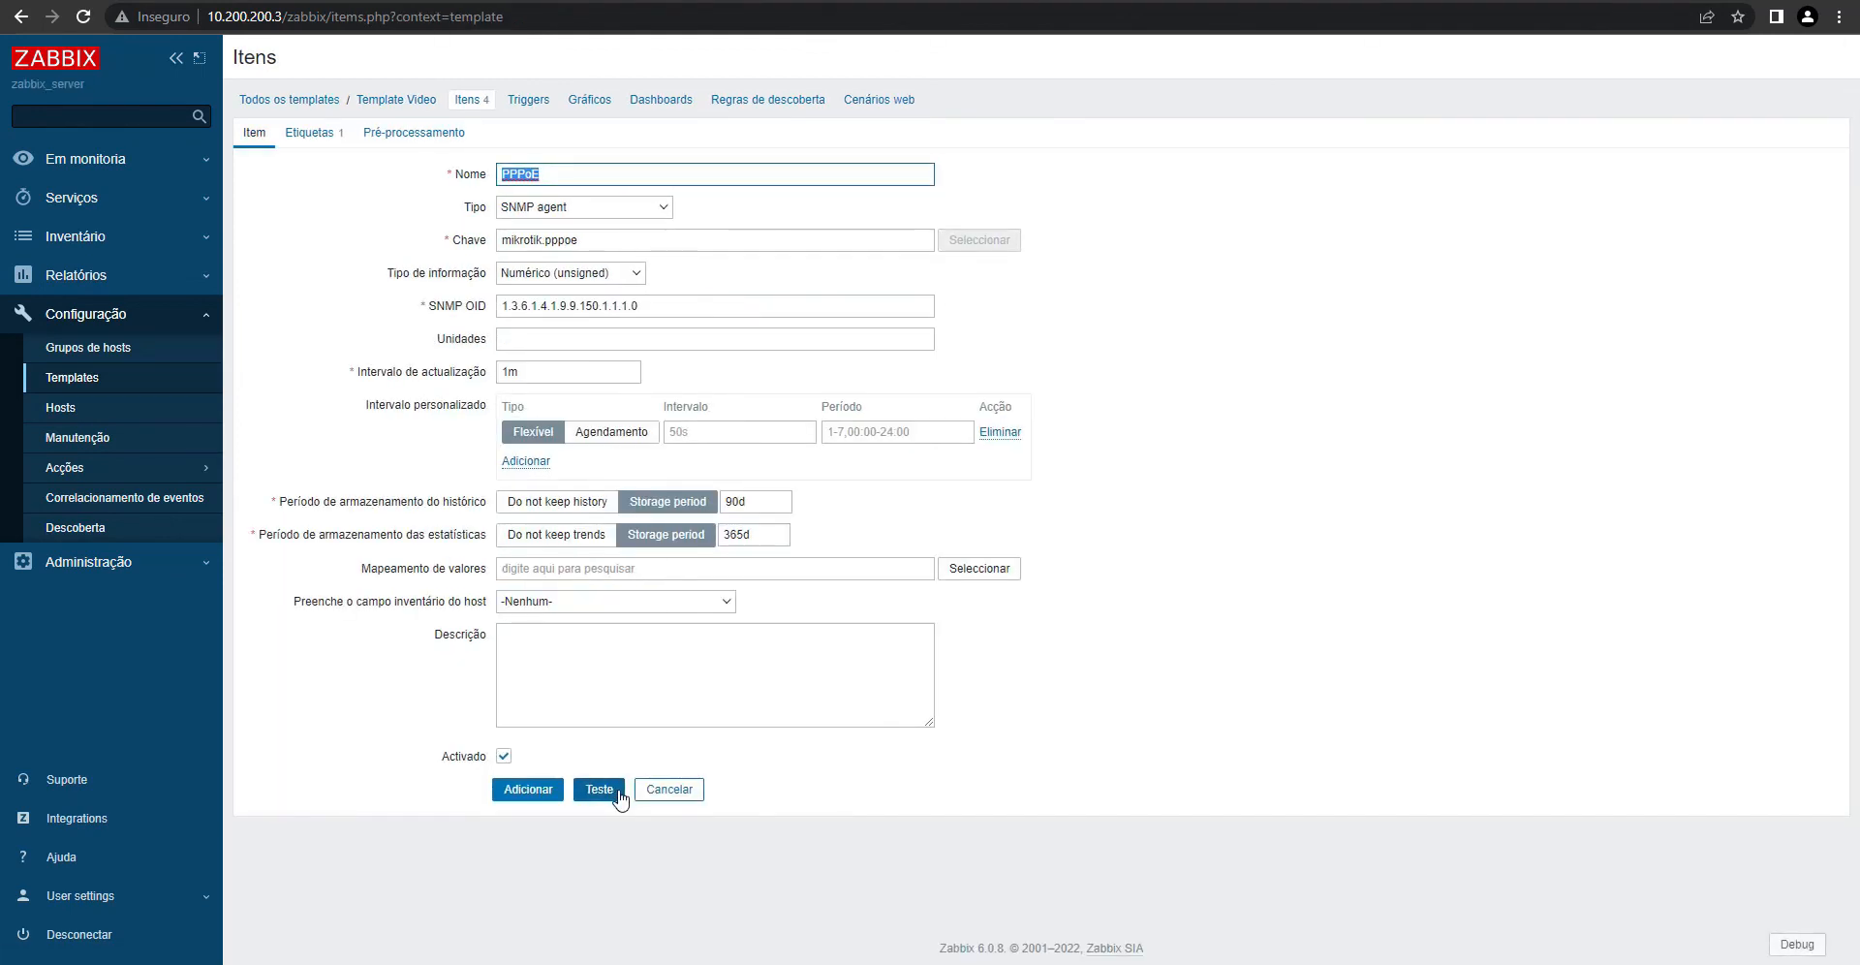
# - Name the clone Uptime with key mikrotik.uptime, OID .1.3.6.1.2.1.1.3.0 and units uptime
pyautogui.write('Uptime')
pyautogui.doubleClick(549, 240)
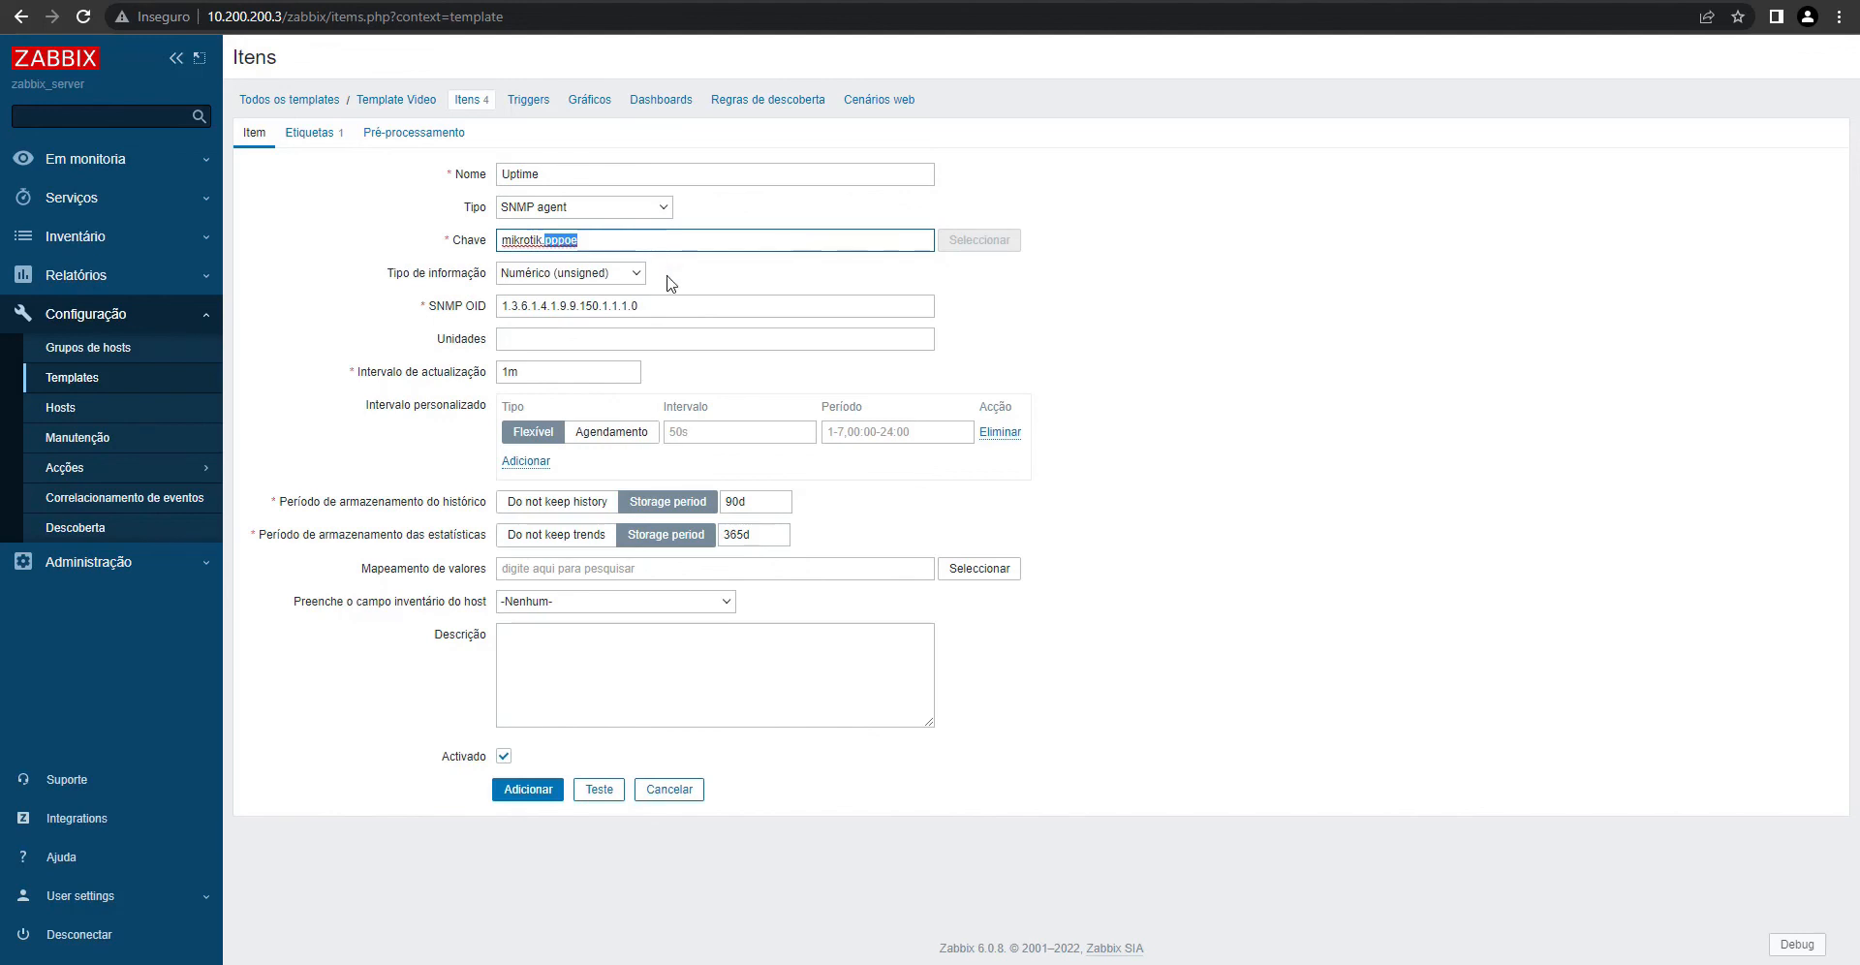
pyautogui.write('uptim')
pyautogui.moveTo(675, 303); pyautogui.dragTo(229, 312)
pyautogui.write('.1.3.6.1.2.1.1.3.0')
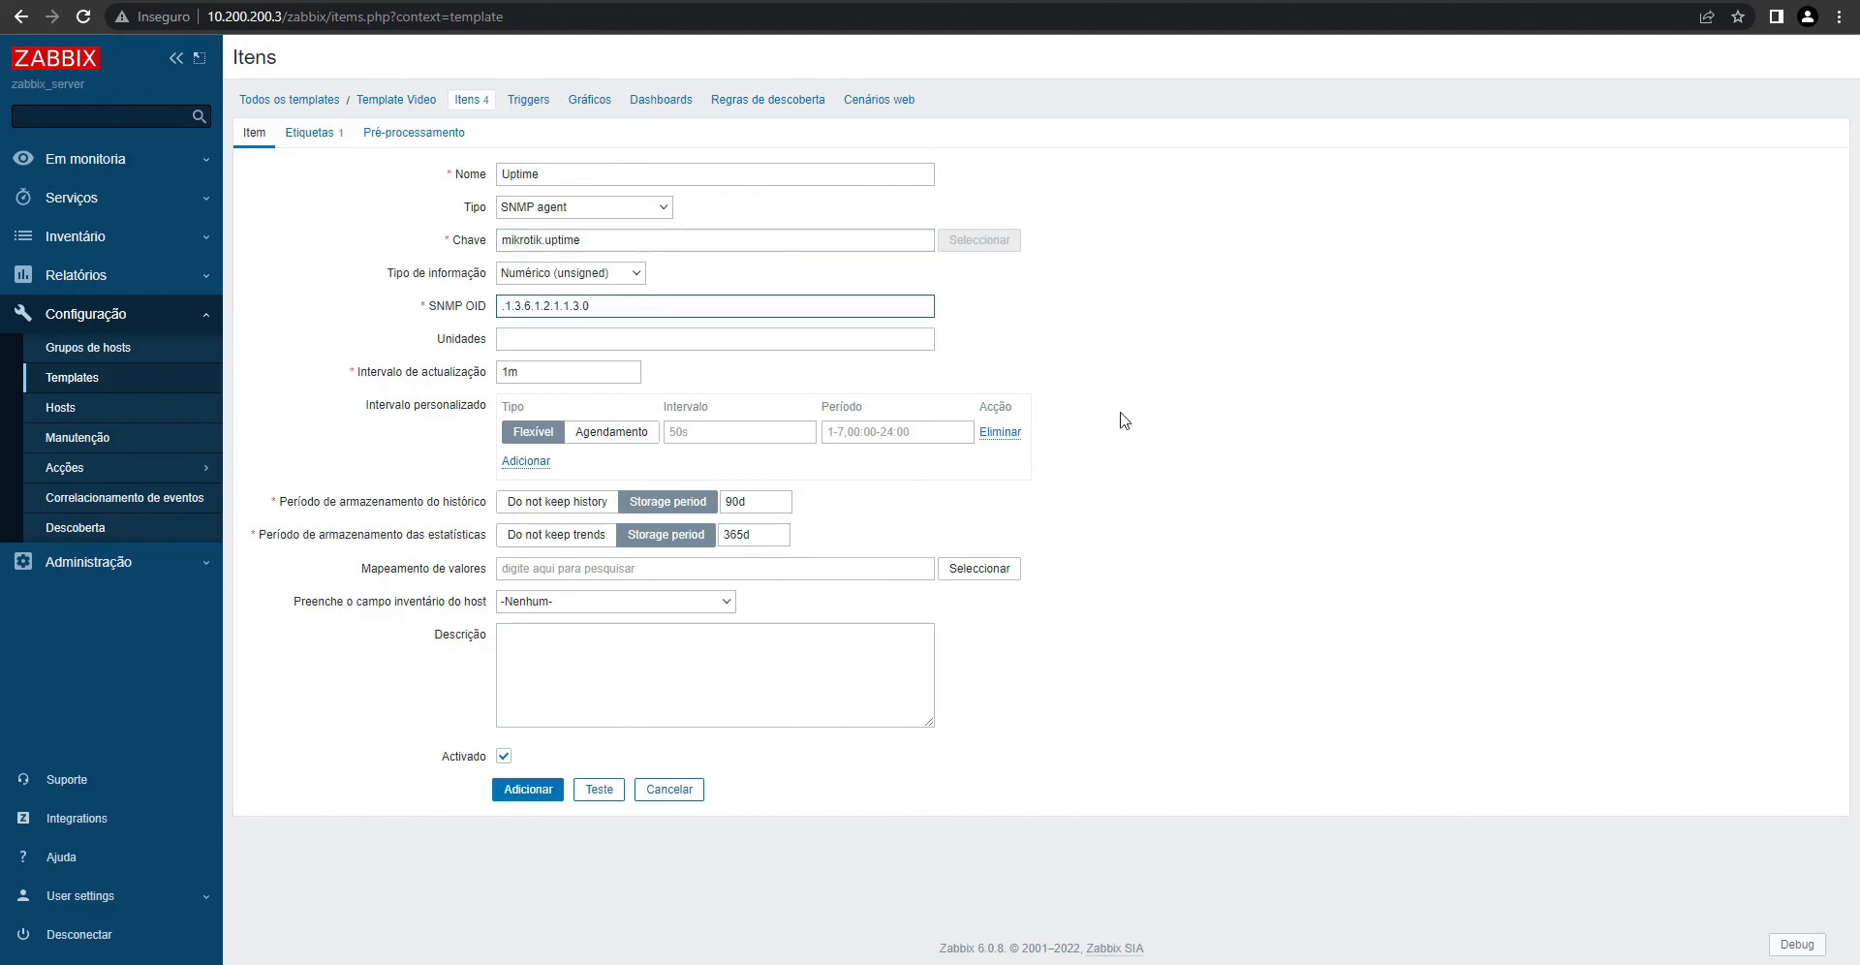
pyautogui.click(532, 344)
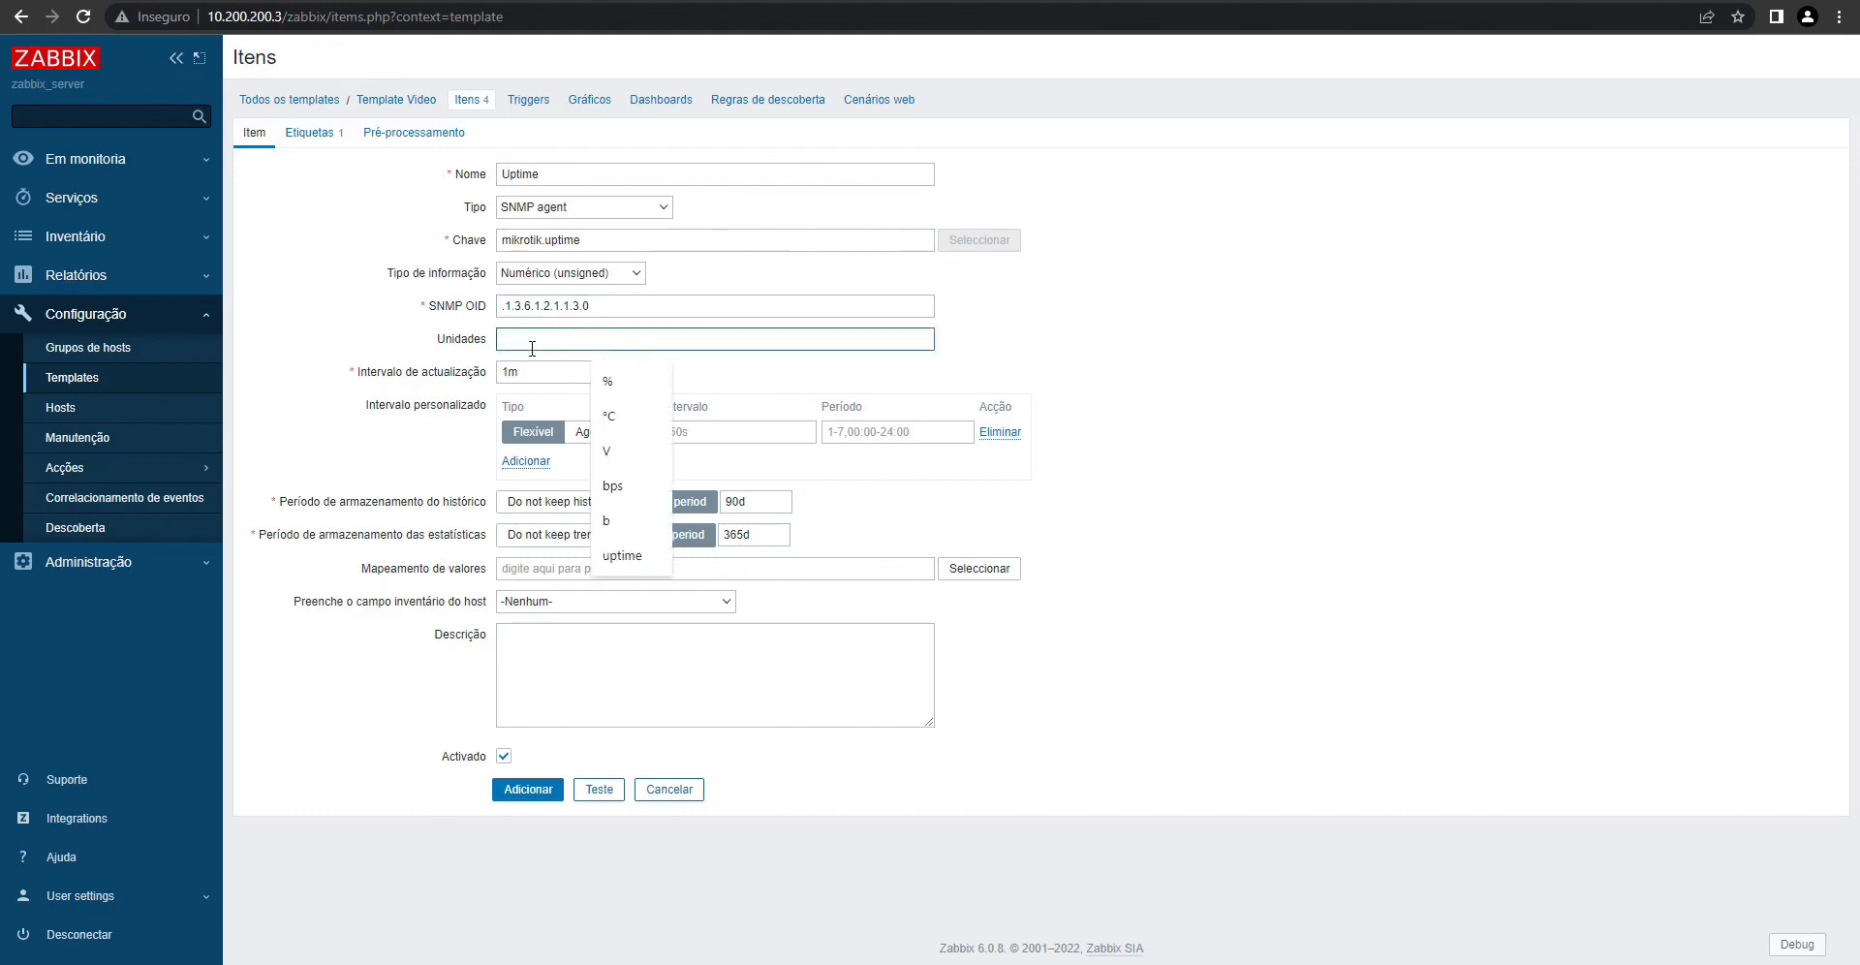
pyautogui.write('uptime')
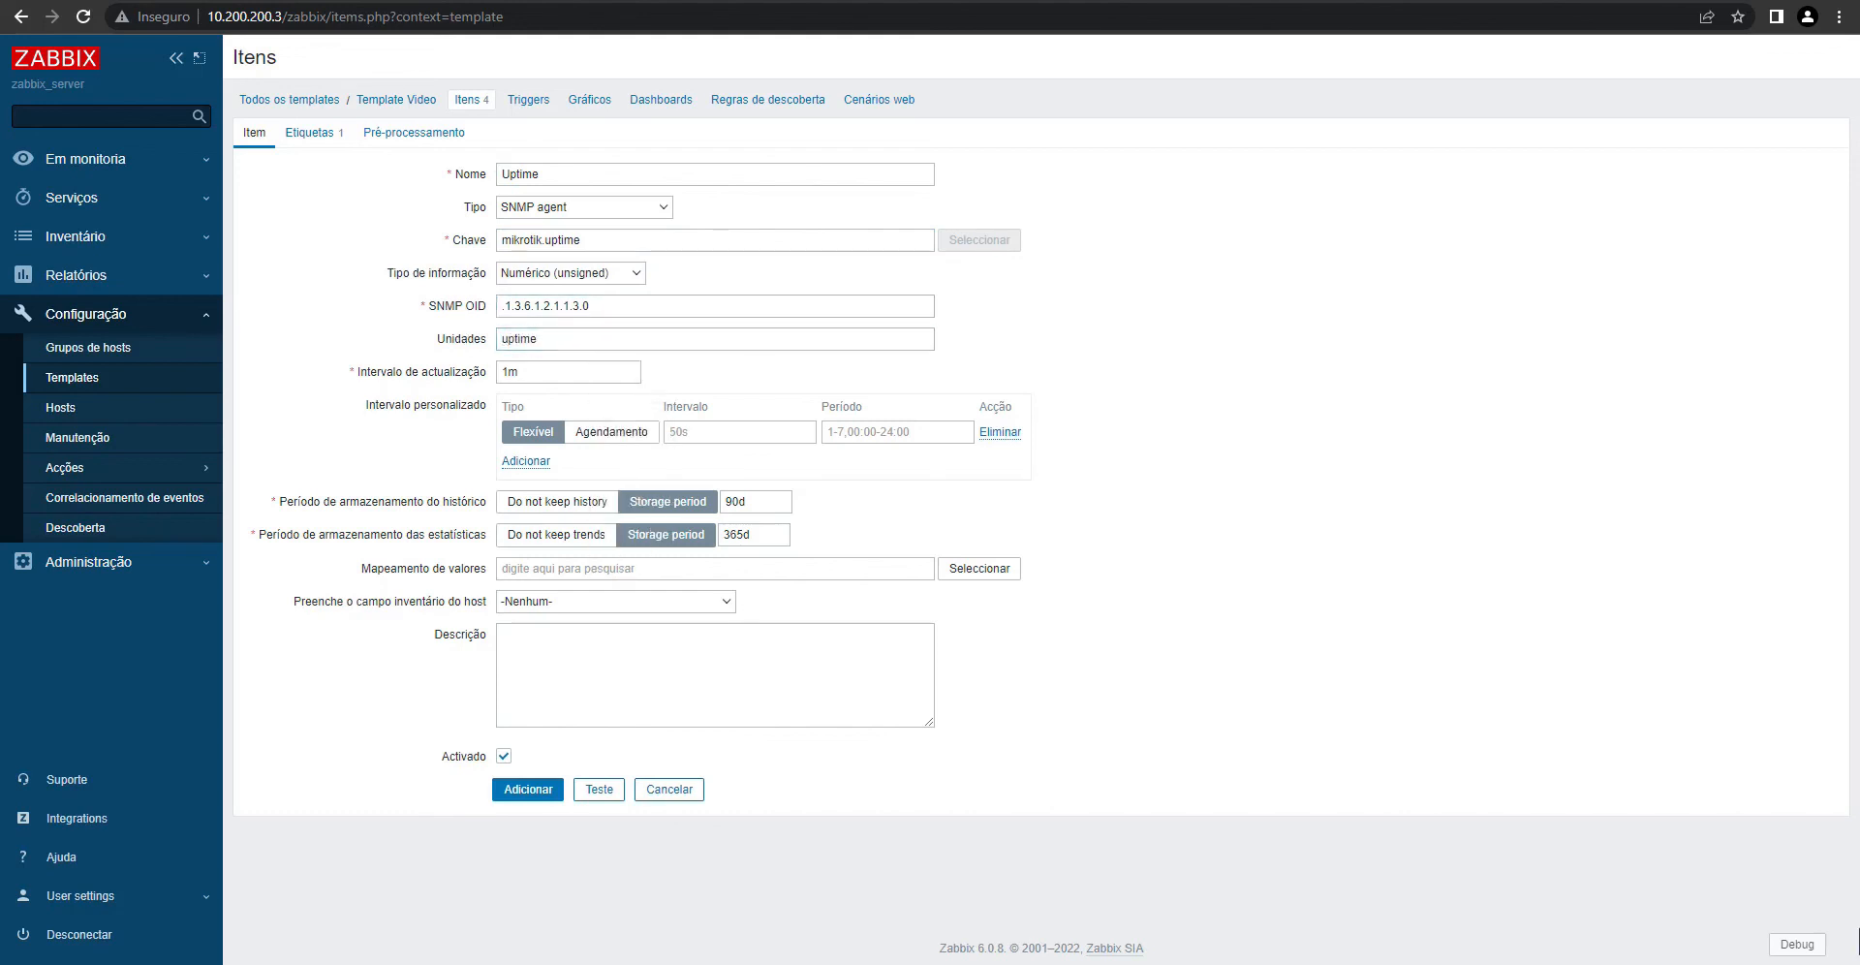
# - Change the item's tag value from PPPoE to Uptime
pyautogui.click(312, 133)
pyautogui.moveTo(901, 229); pyautogui.dragTo(326, 249)
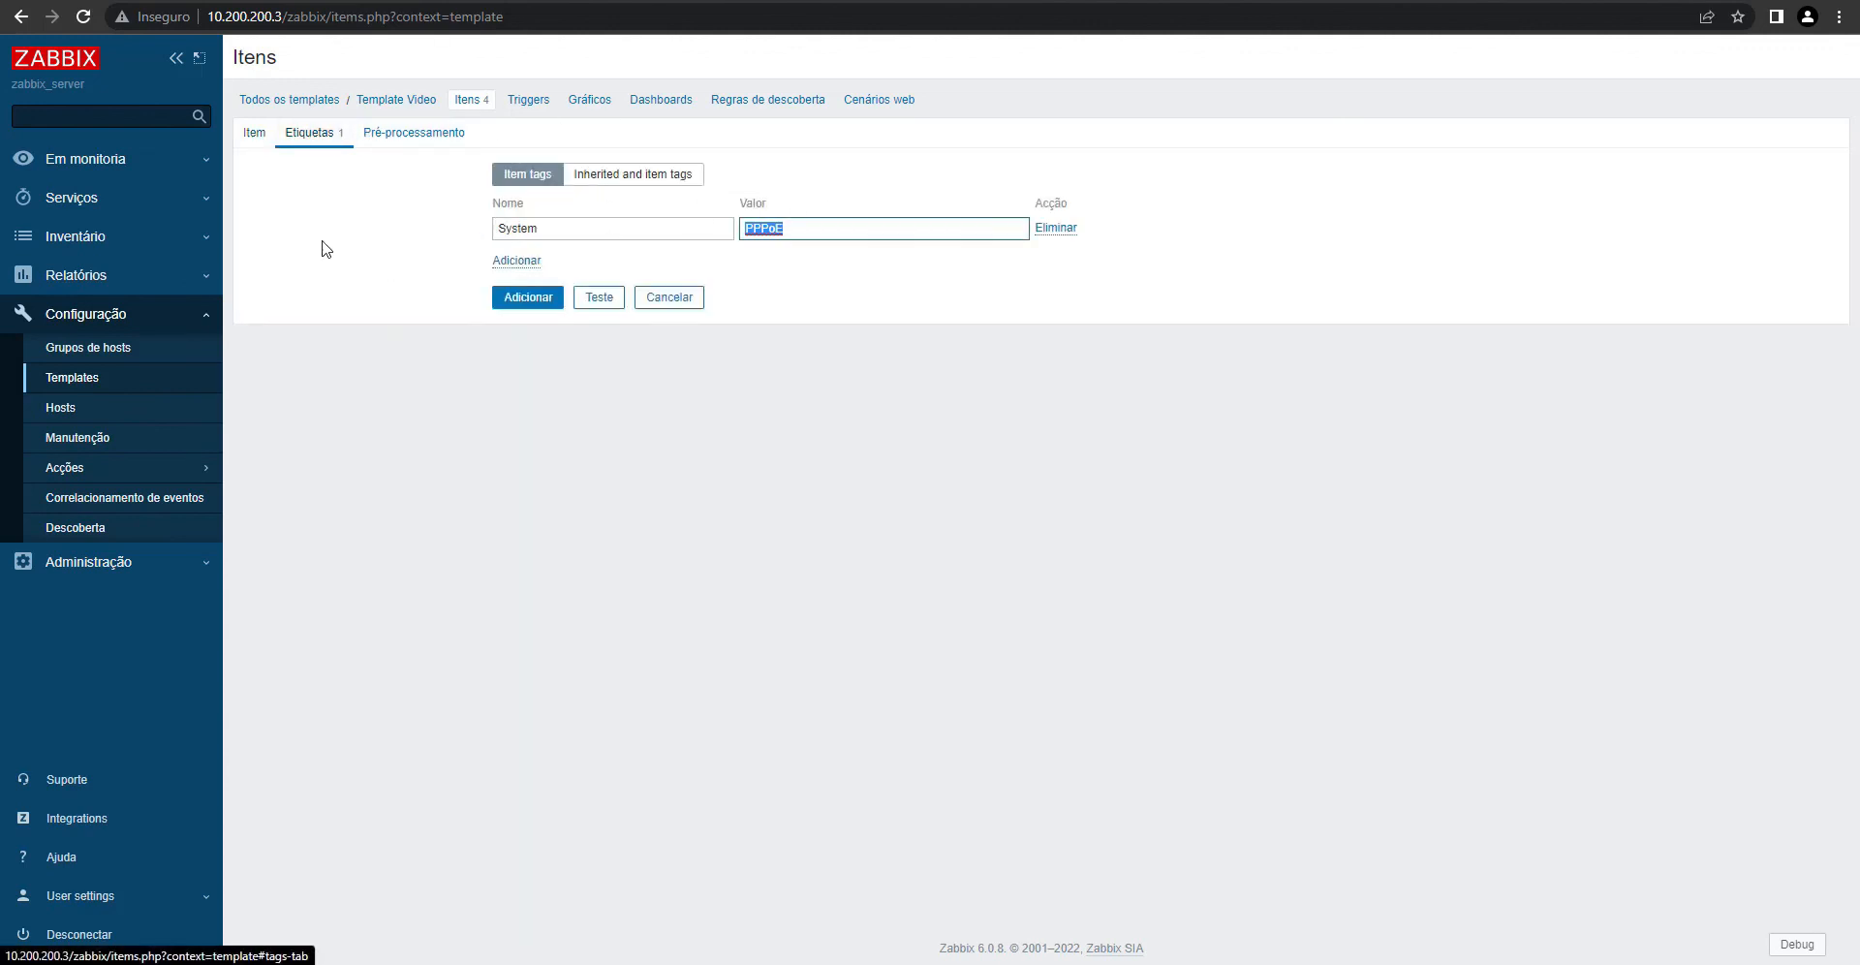
pyautogui.write('Uptime')
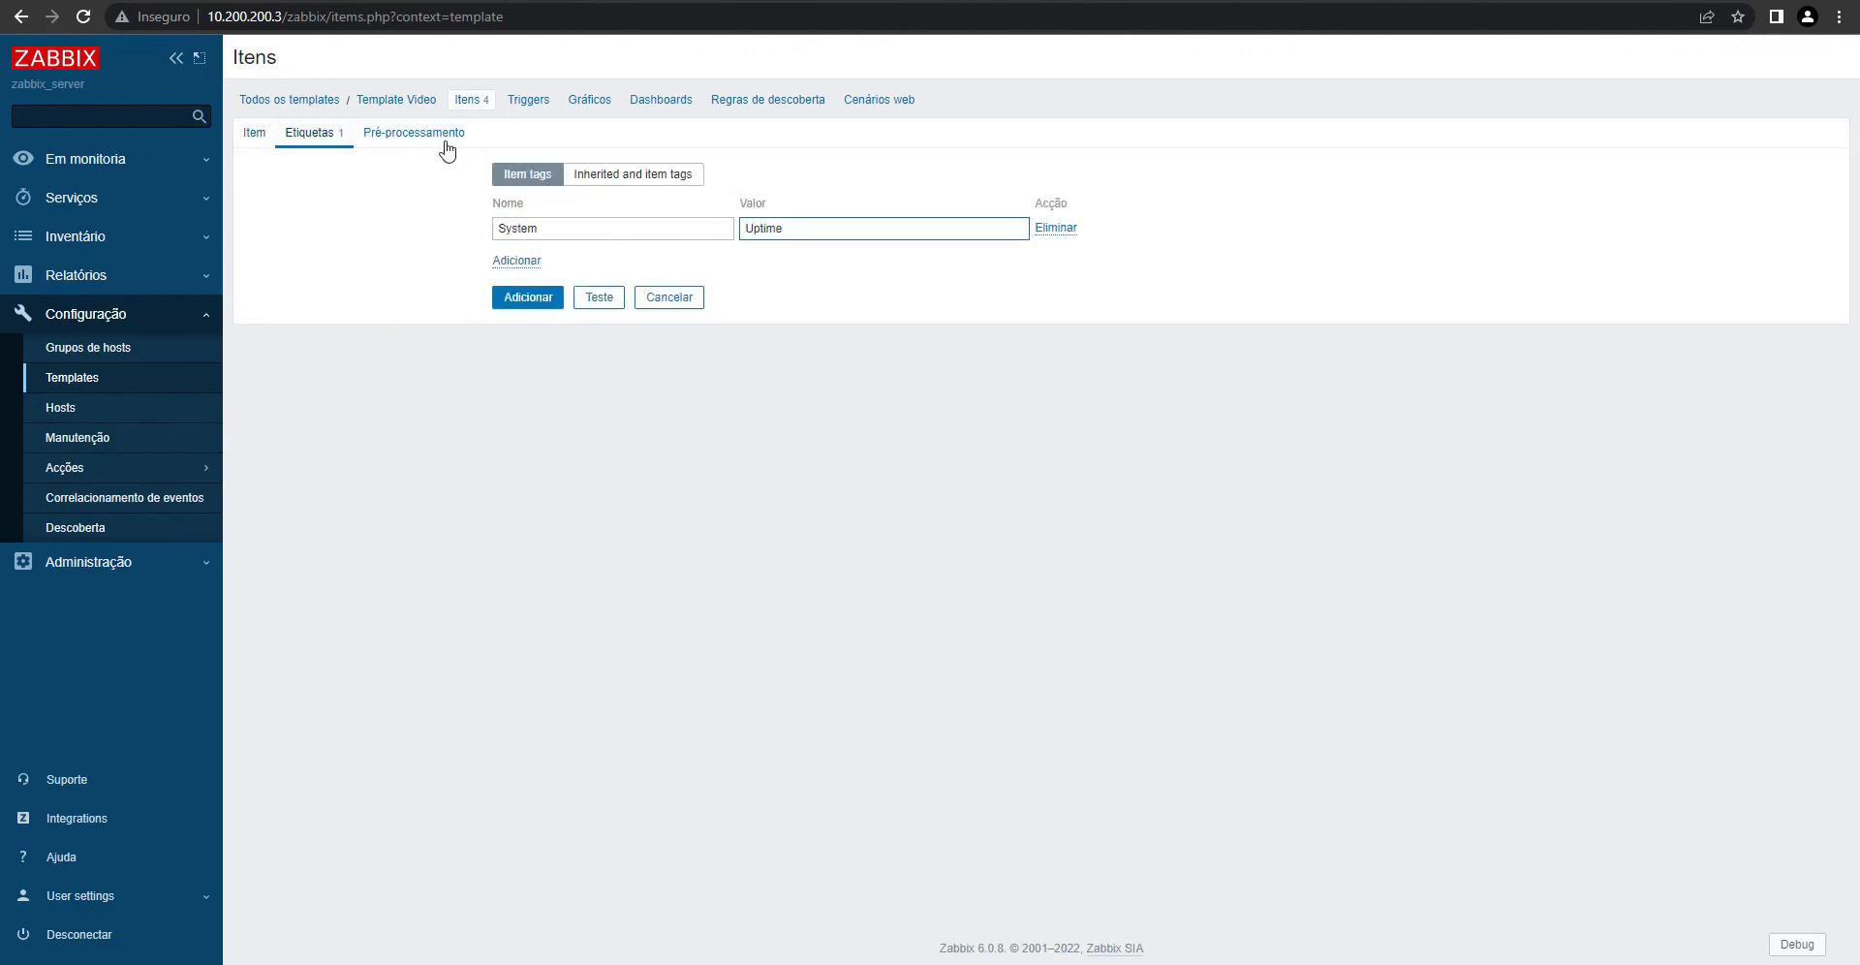
# - Add a custom multiplier preprocessing step with value 0.01
pyautogui.click(415, 132)
pyautogui.click(513, 176)
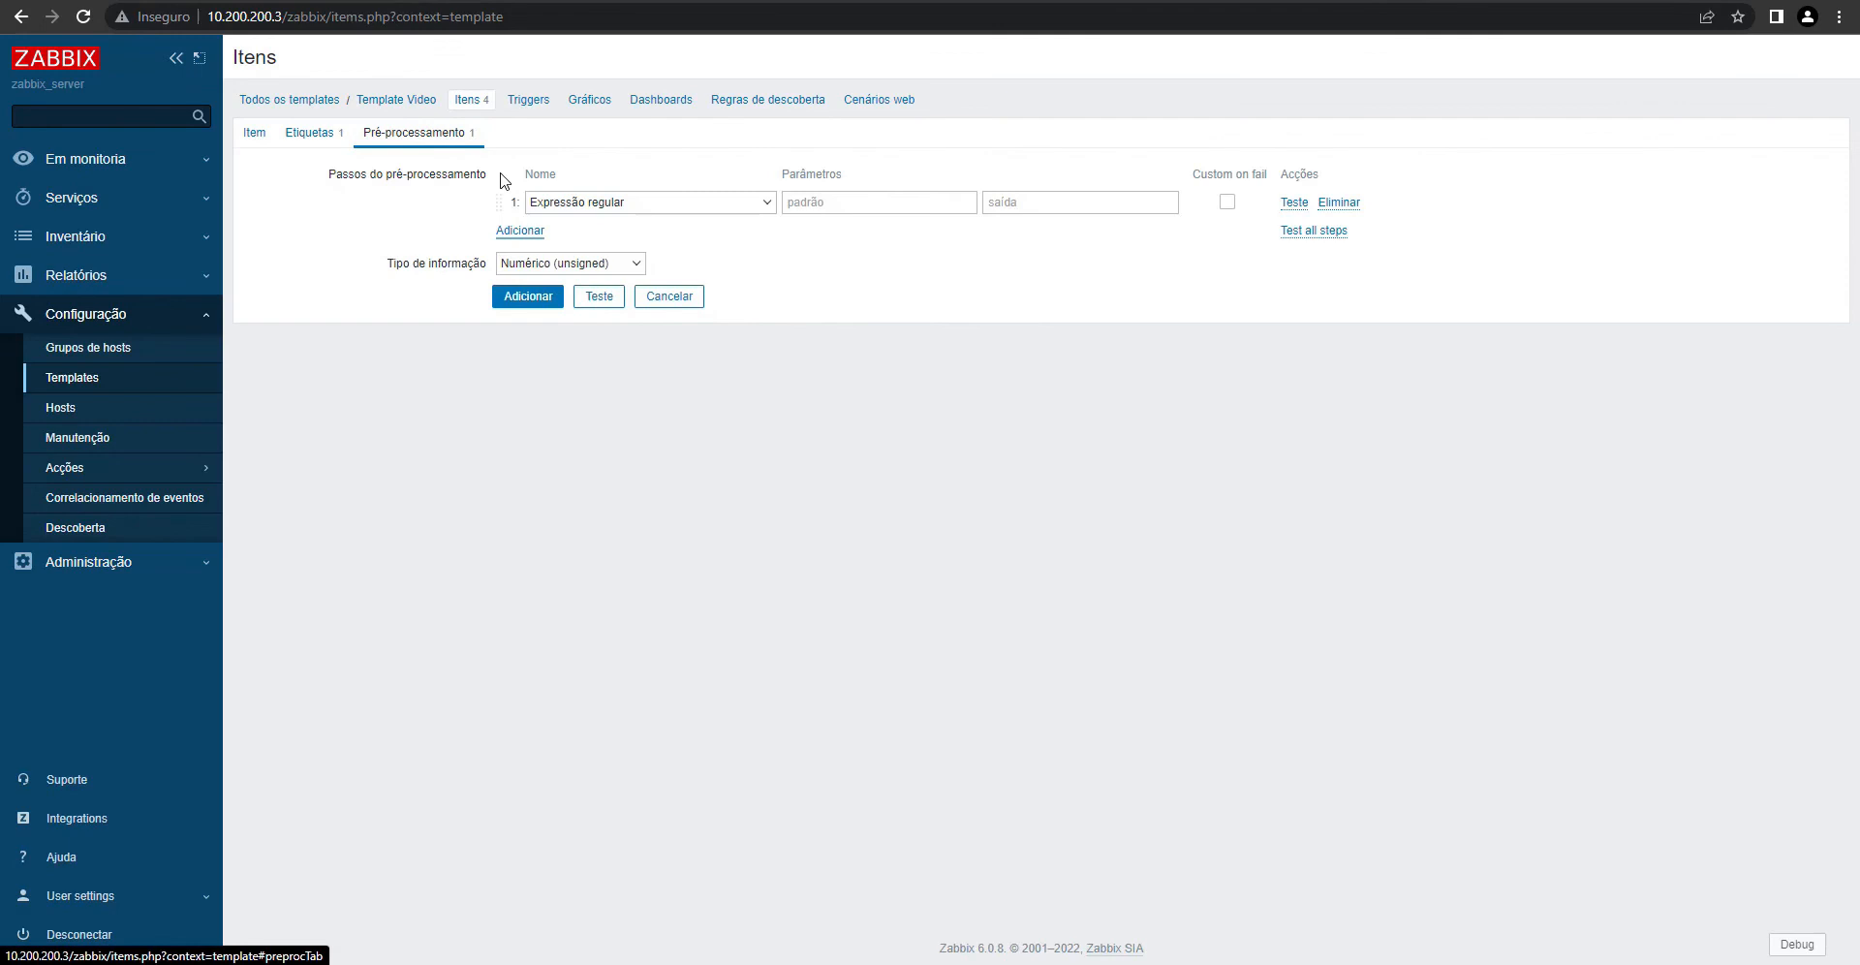
pyautogui.click(596, 204)
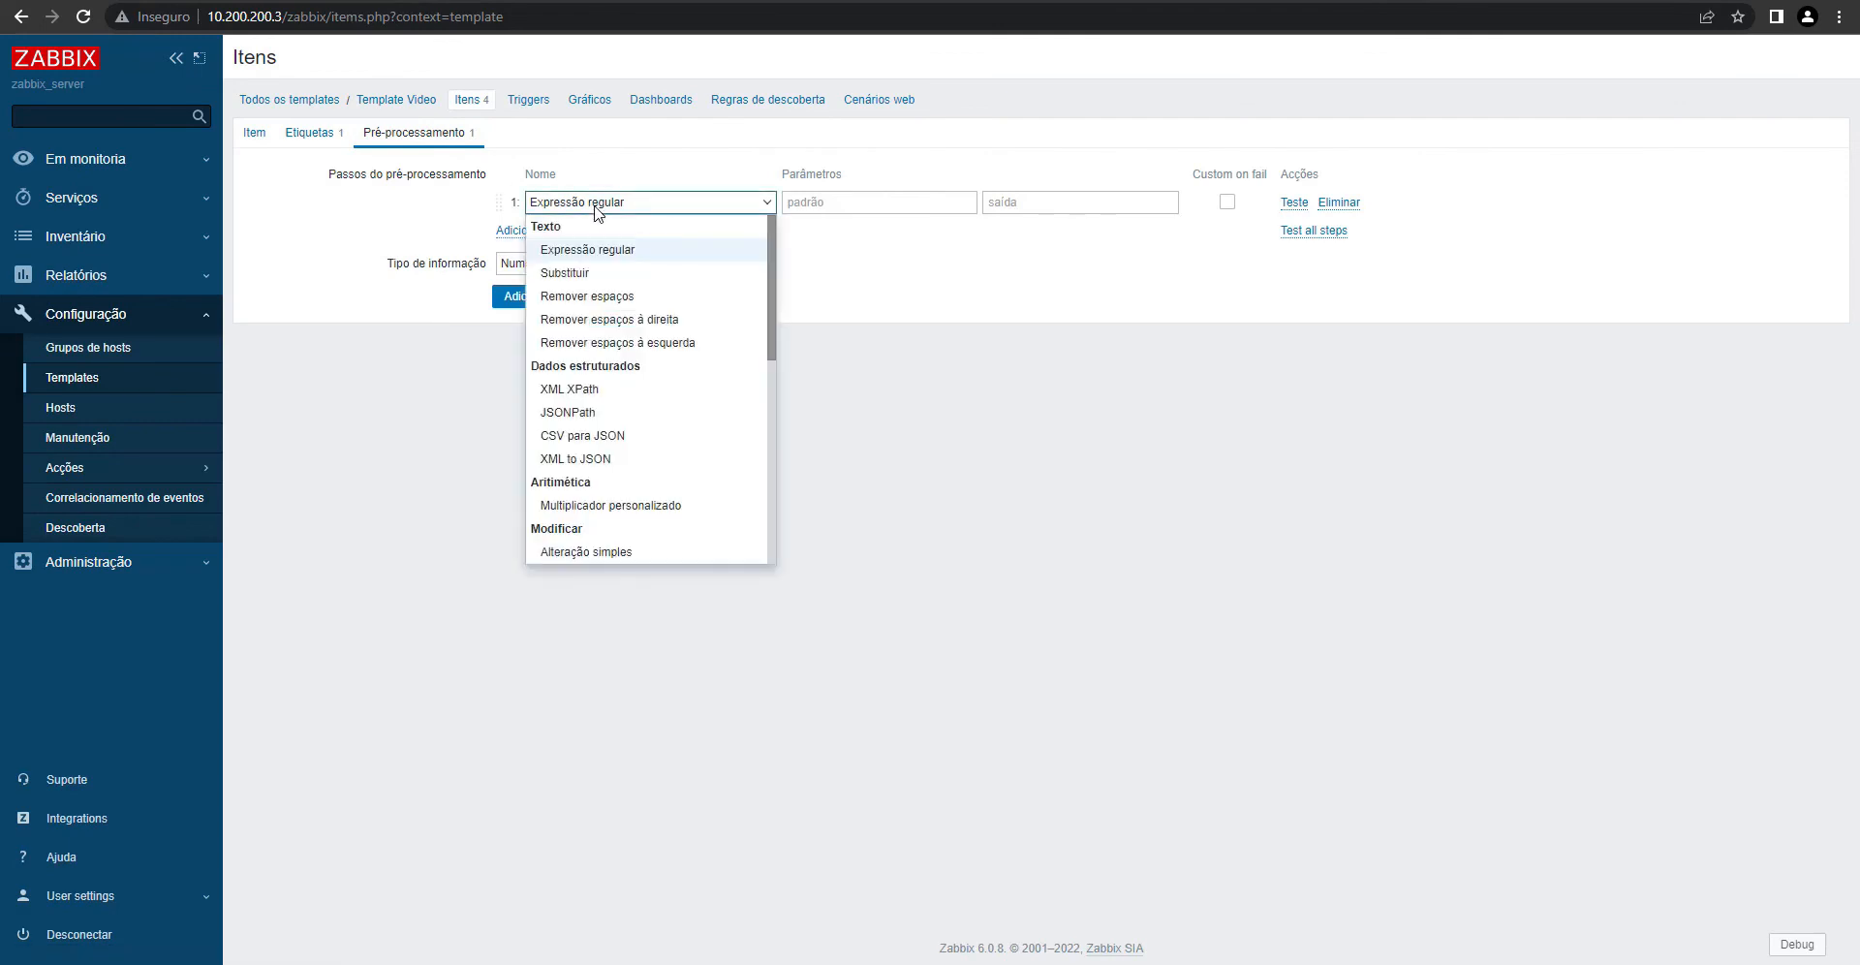
pyautogui.click(664, 506)
pyautogui.click(815, 201)
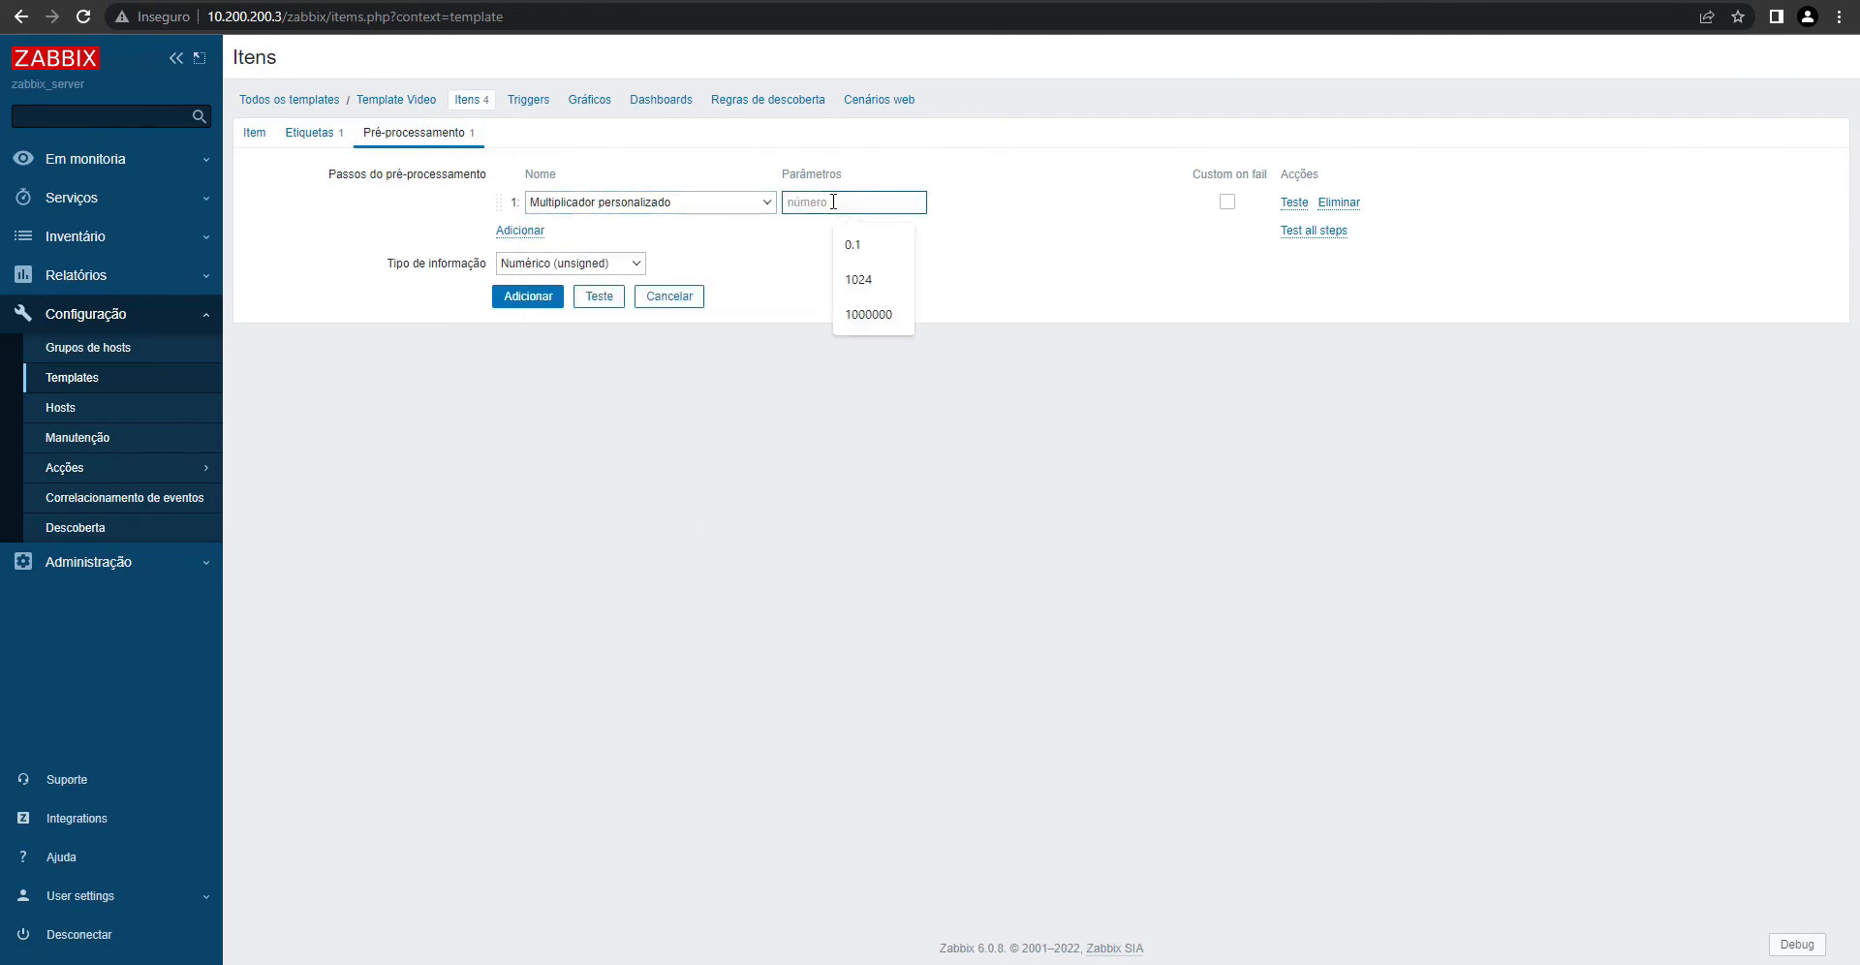
pyautogui.write('0.01')
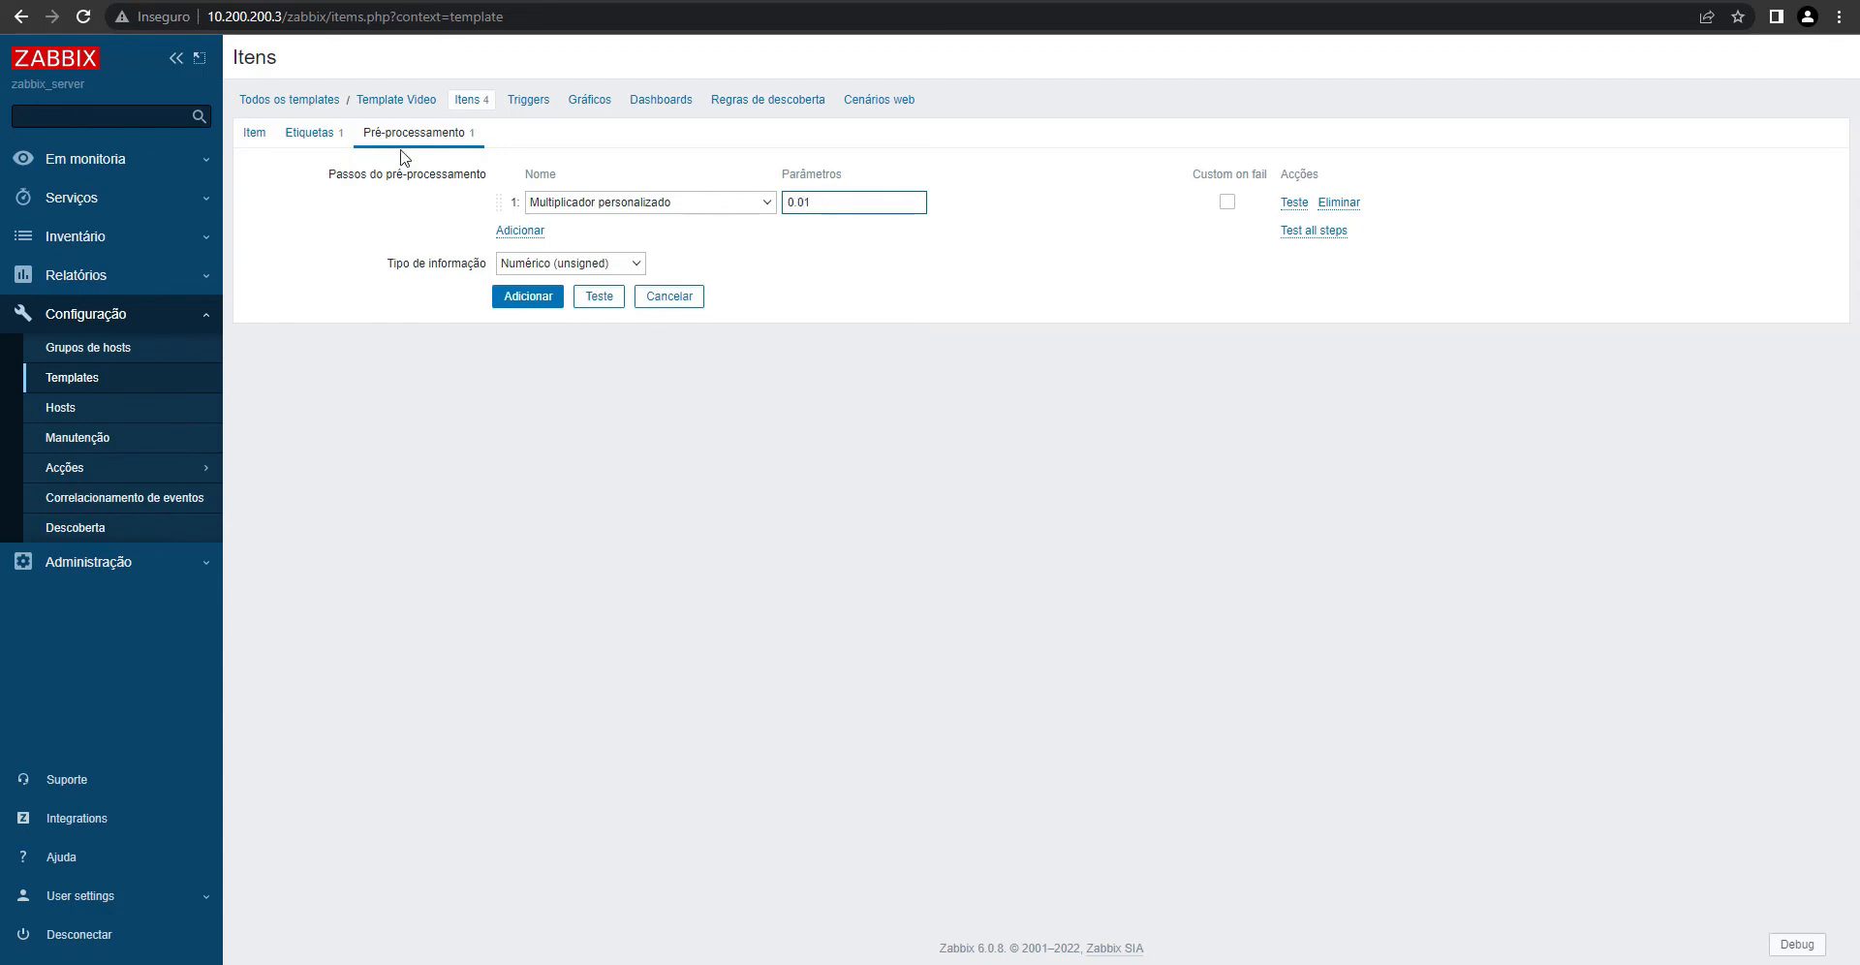
# - Save the new Uptime item and go to the Hosts list
pyautogui.click(255, 133)
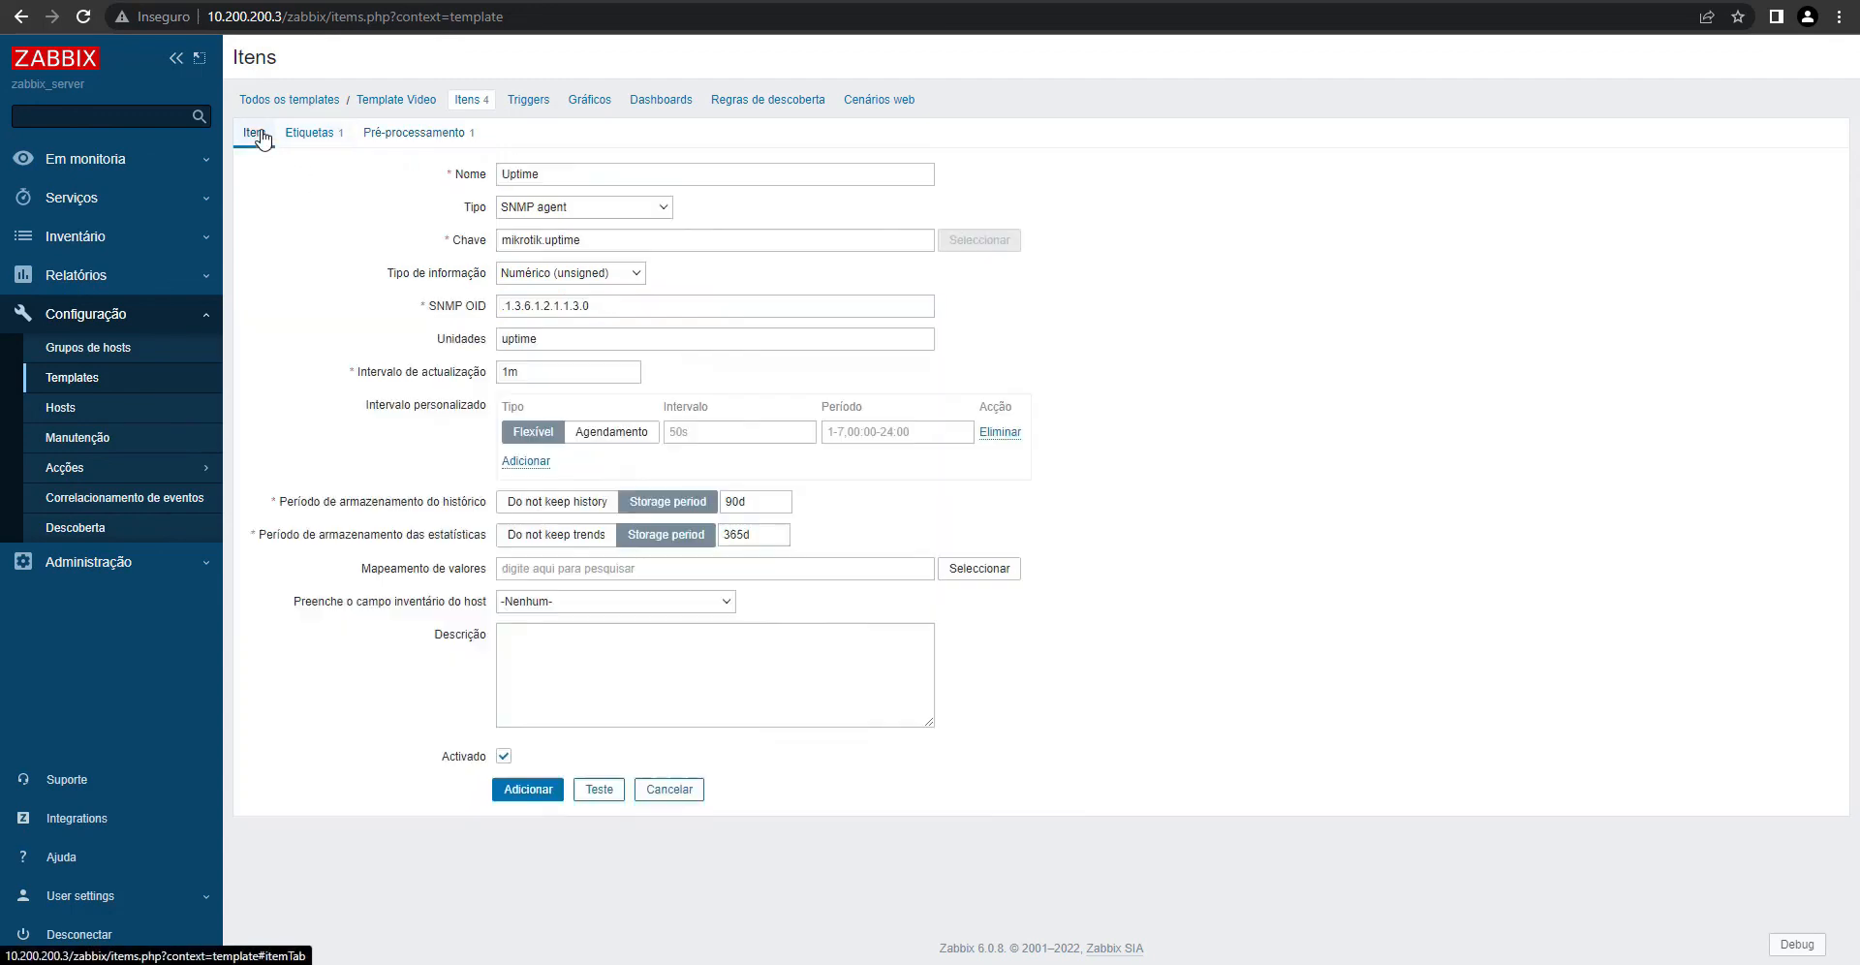
pyautogui.click(523, 791)
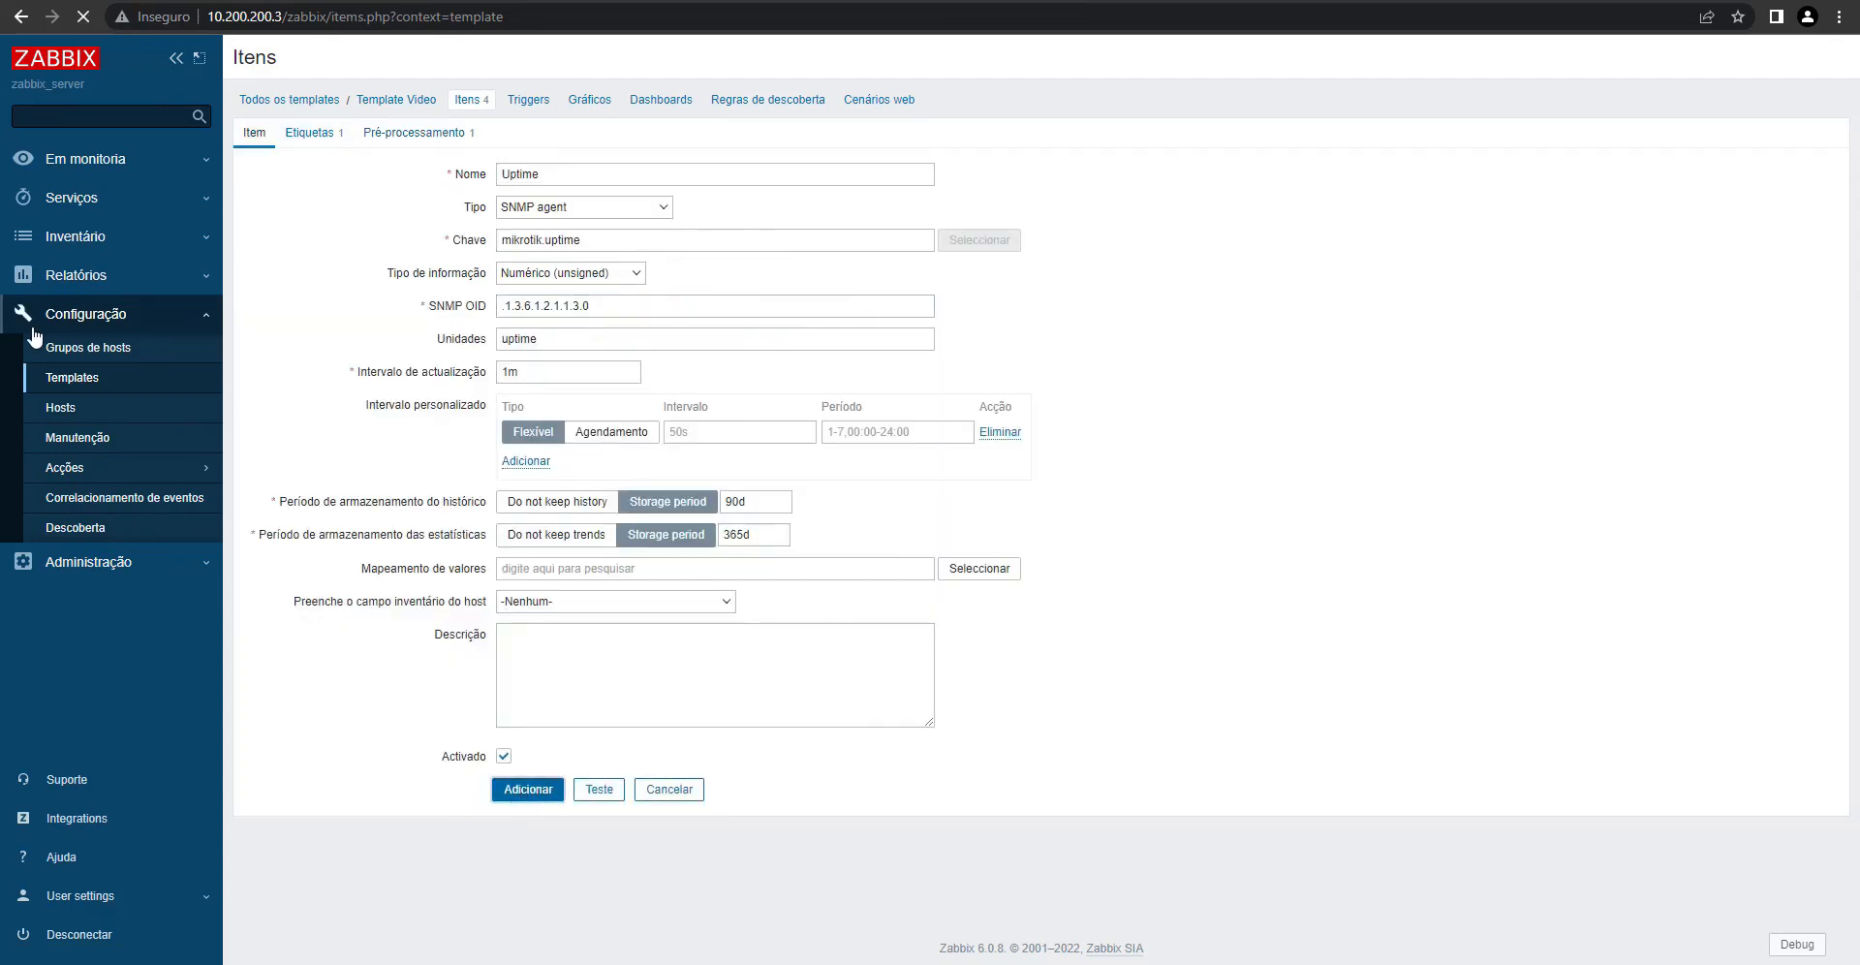
pyautogui.click(60, 415)
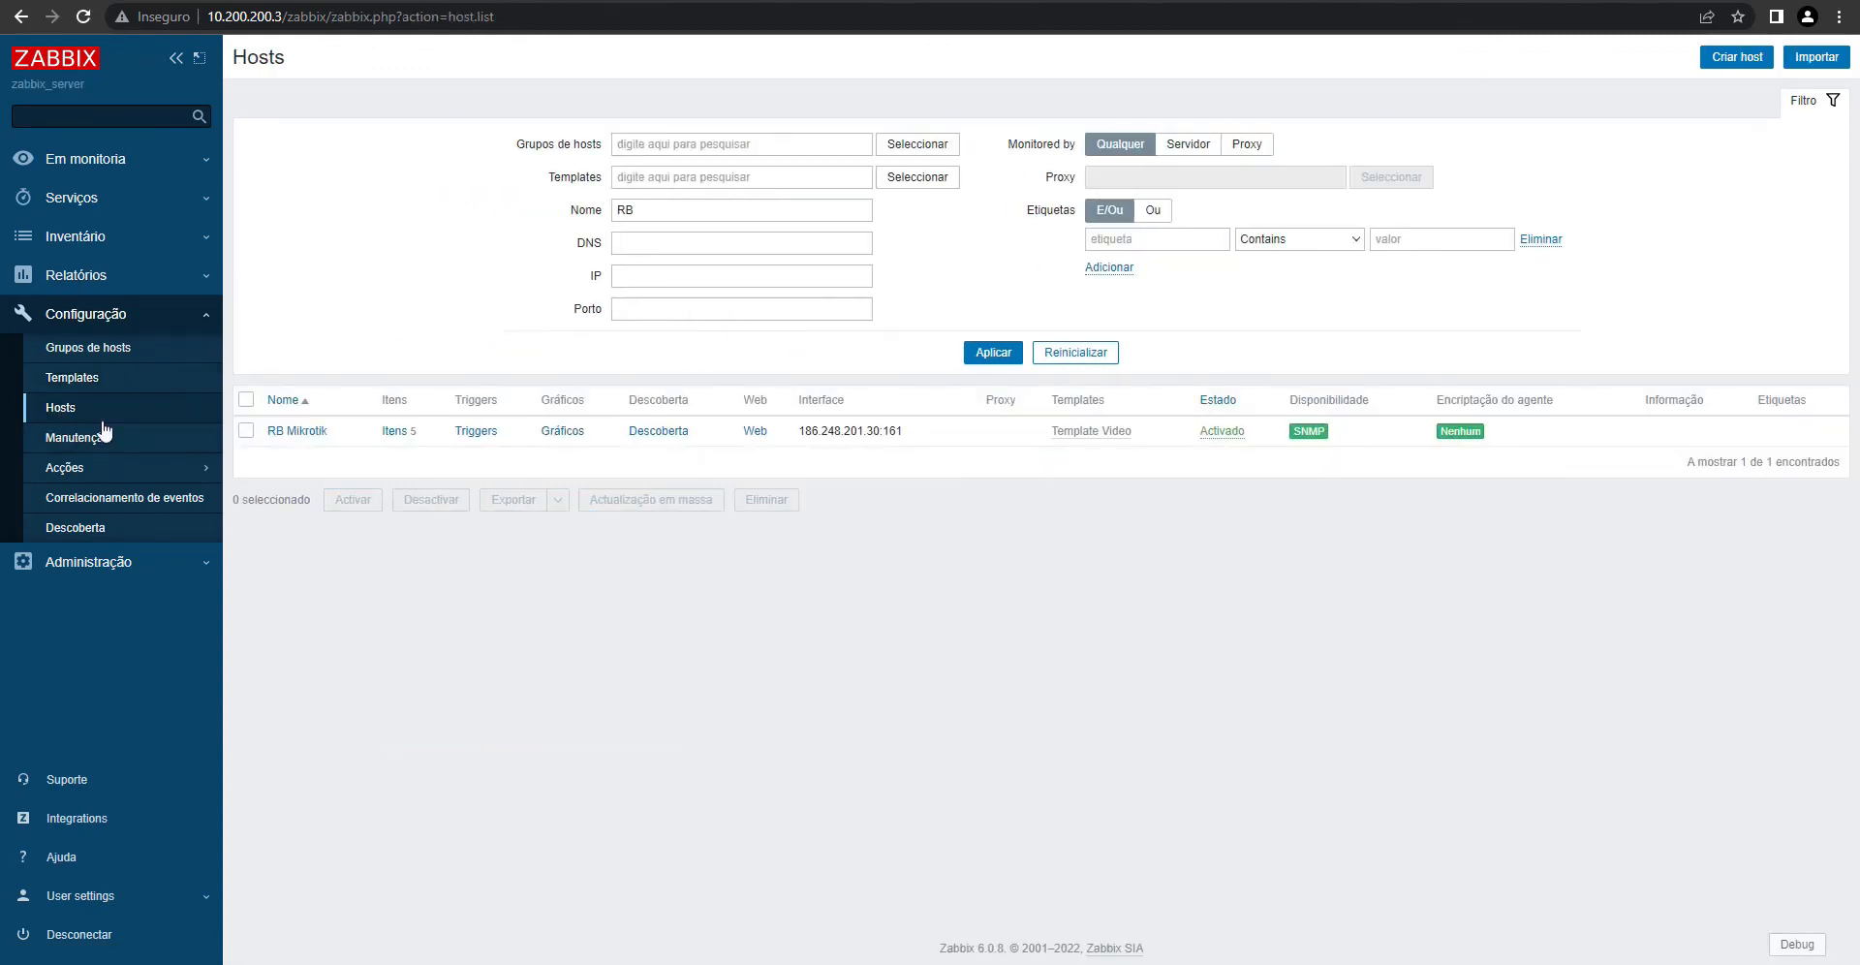
# - Force RB Mikrotik's Uptime item to poll immediately with Execute now
pyautogui.click(396, 433)
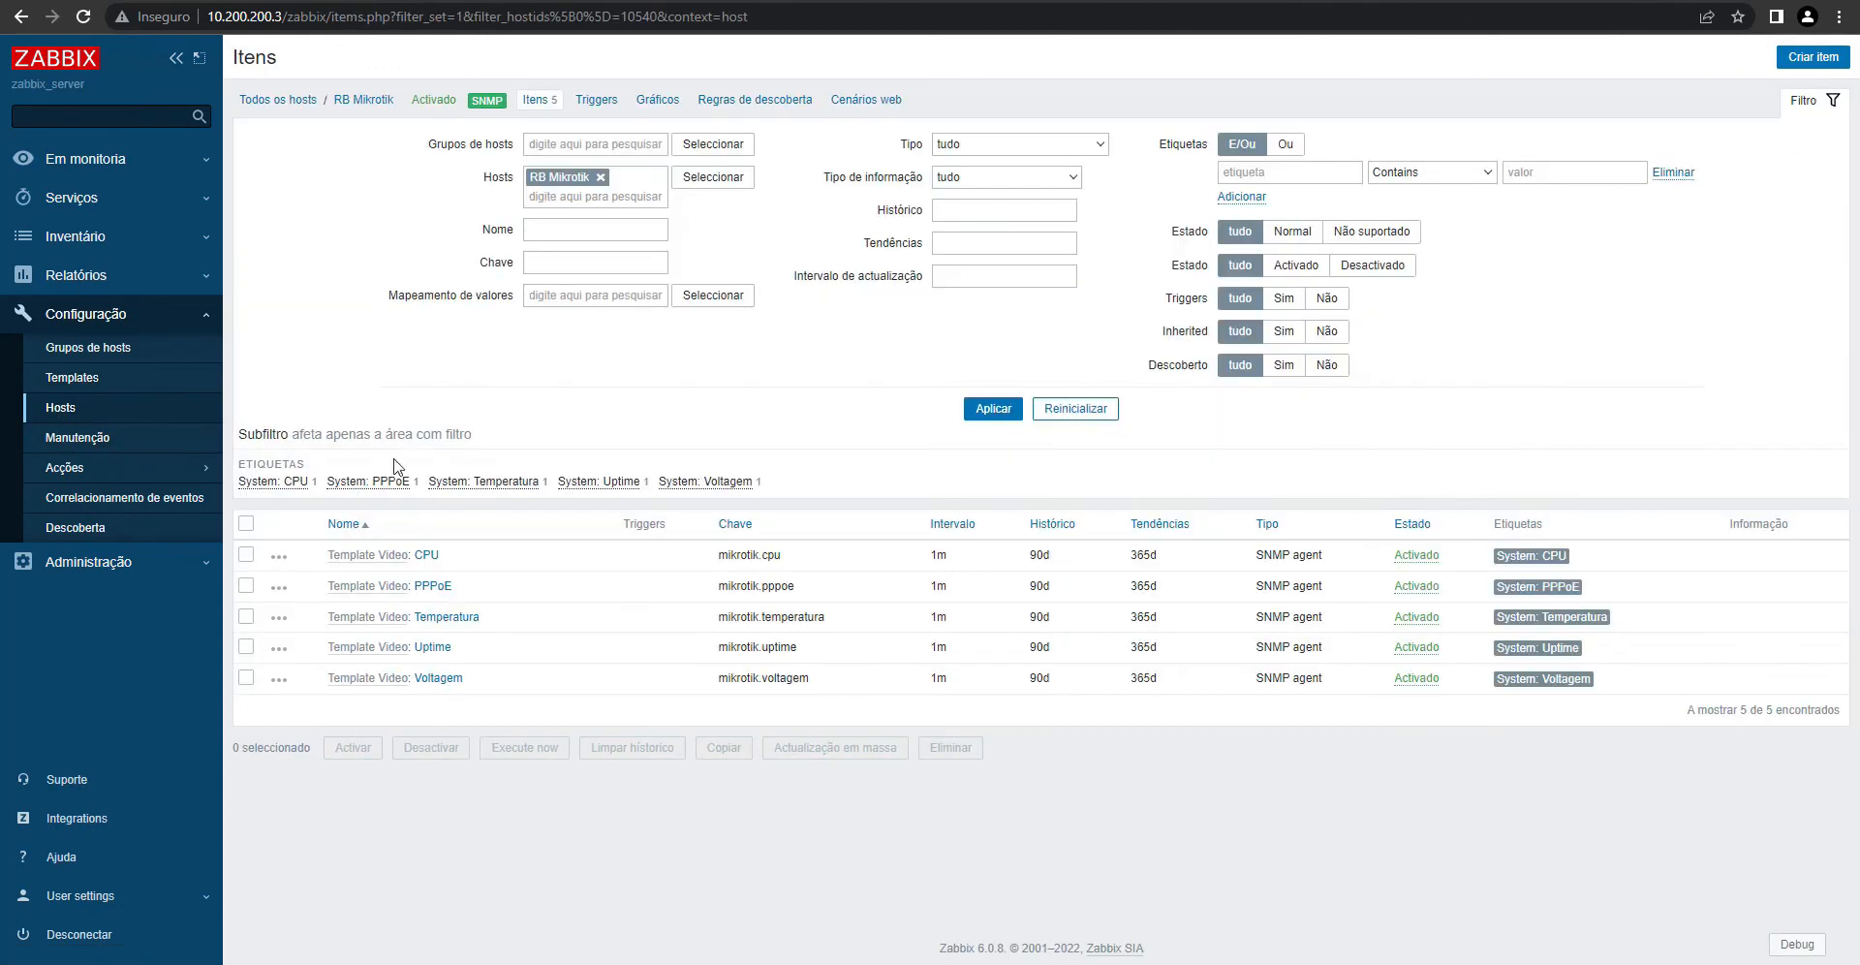
pyautogui.click(433, 647)
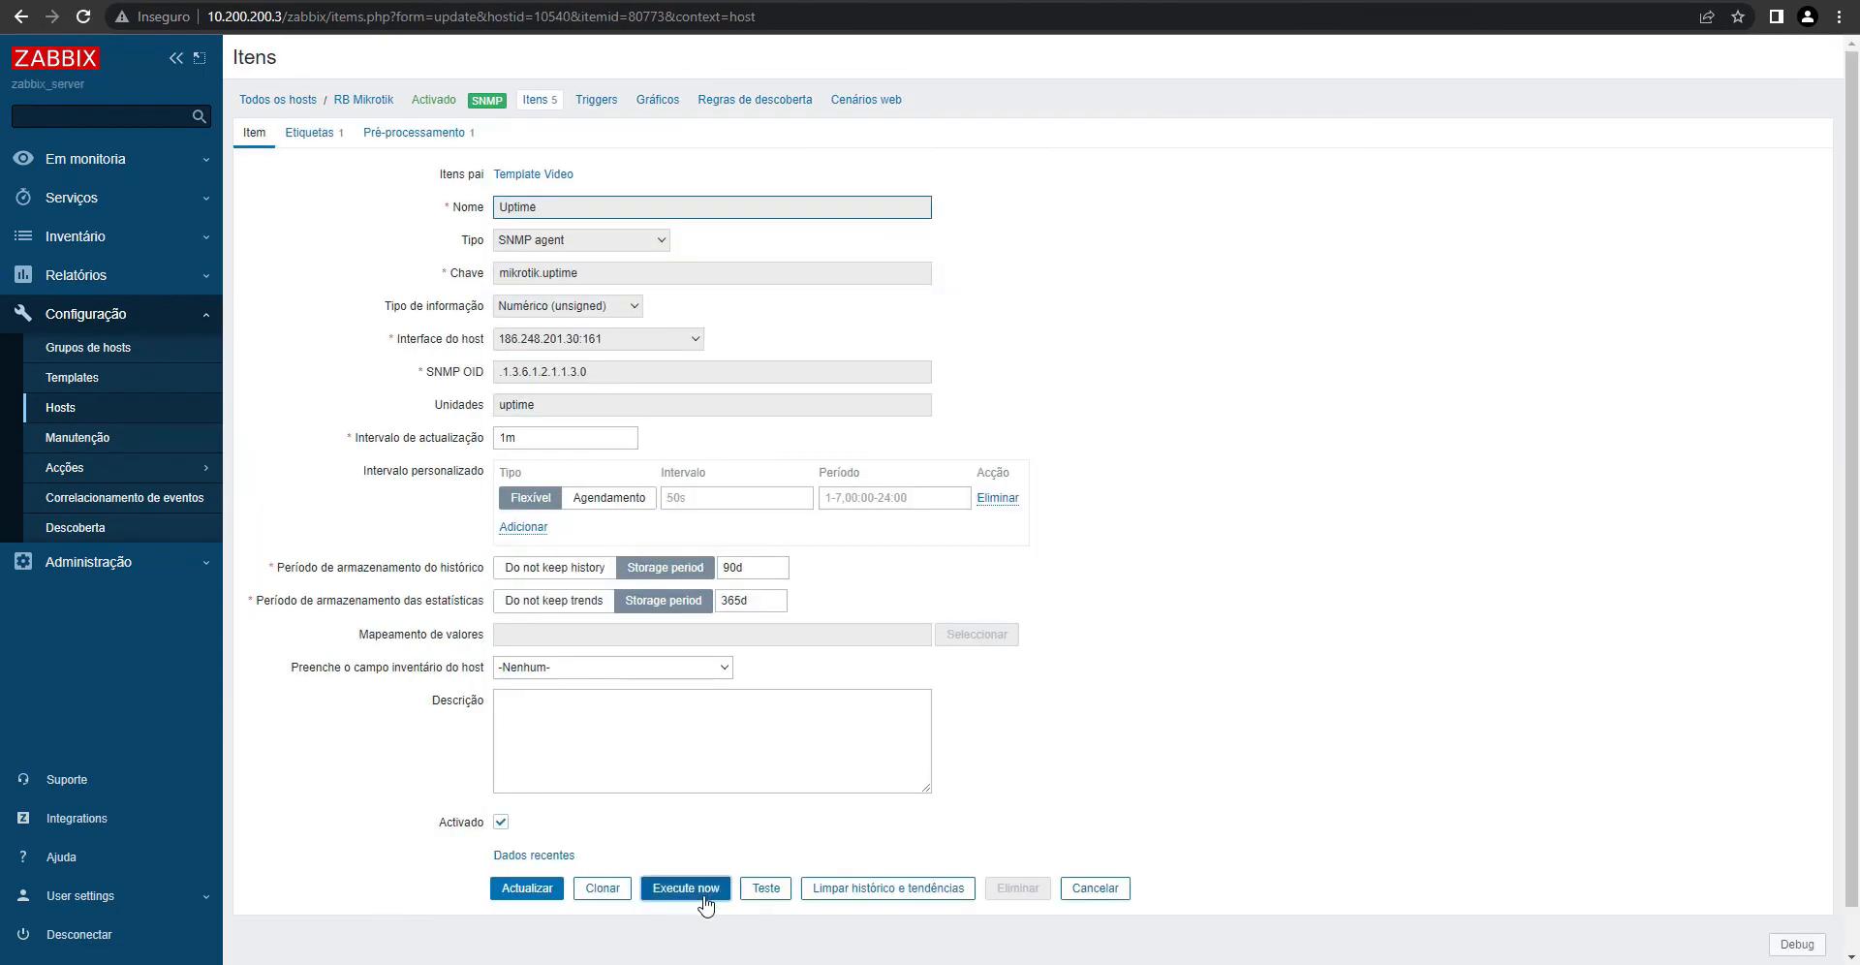
pyautogui.click(688, 889)
# - Test the Uptime item, getting 59075 after preprocessing, then open the host's latest data
pyautogui.click(766, 939)
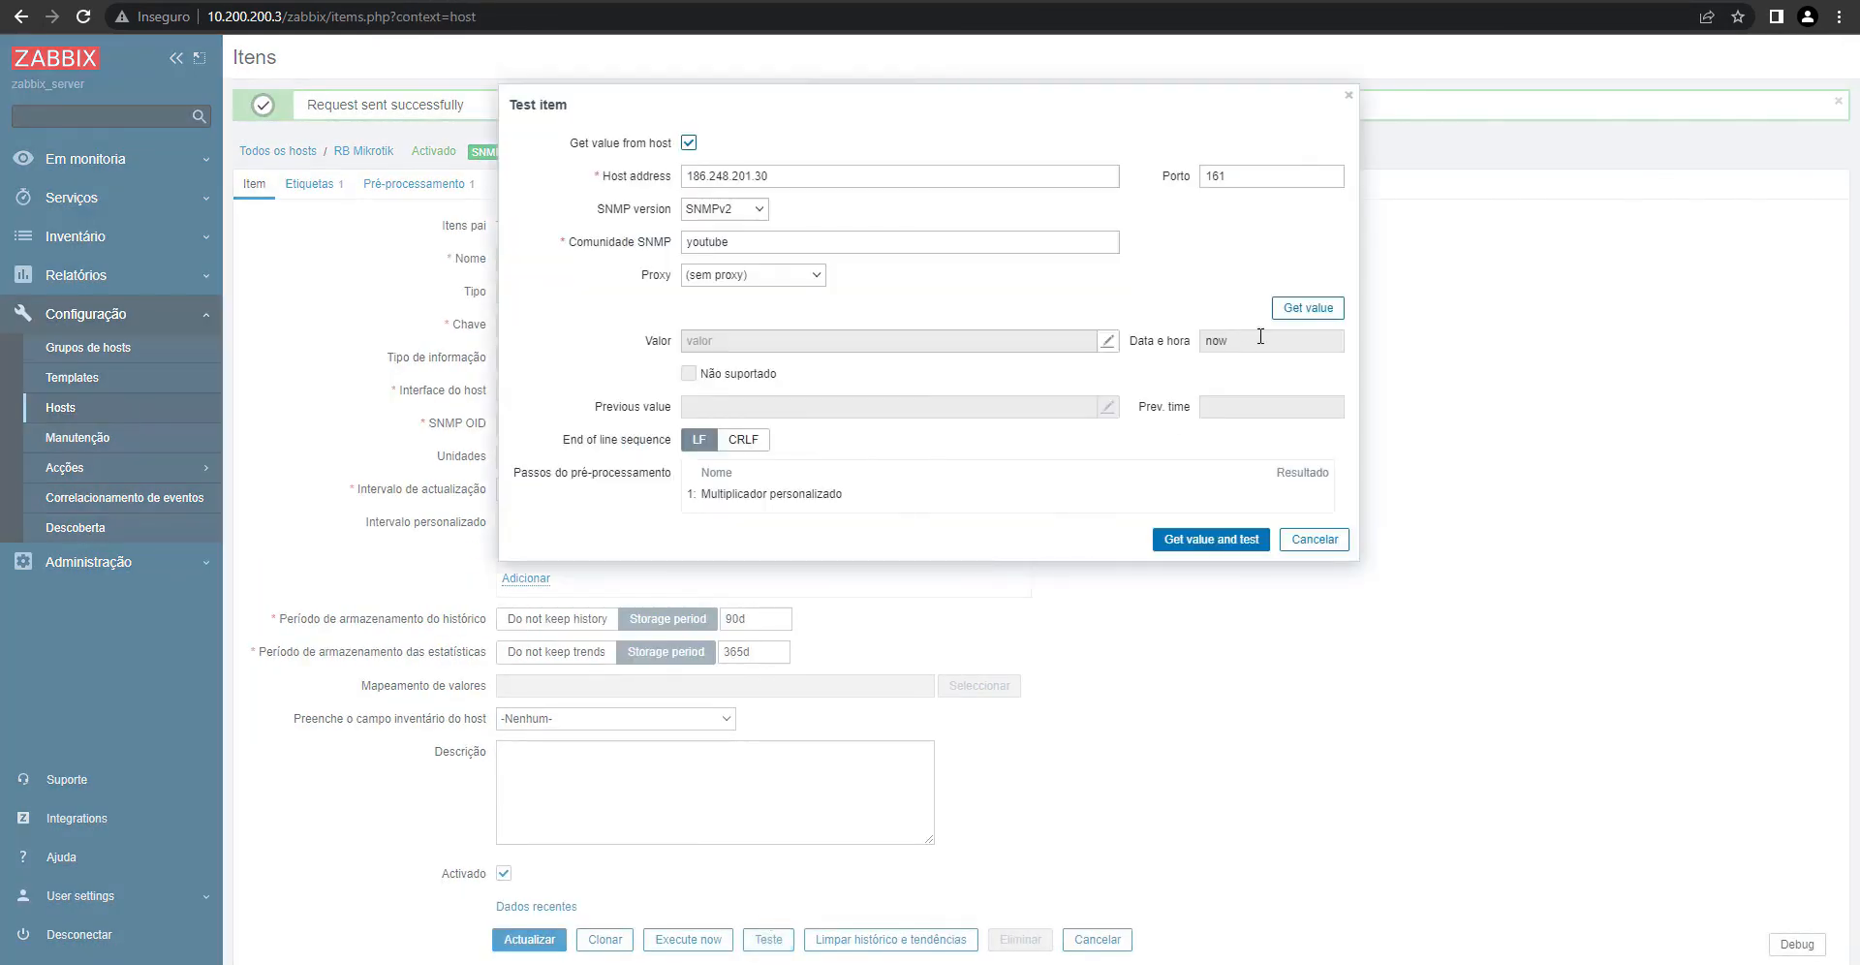
pyautogui.click(1298, 310)
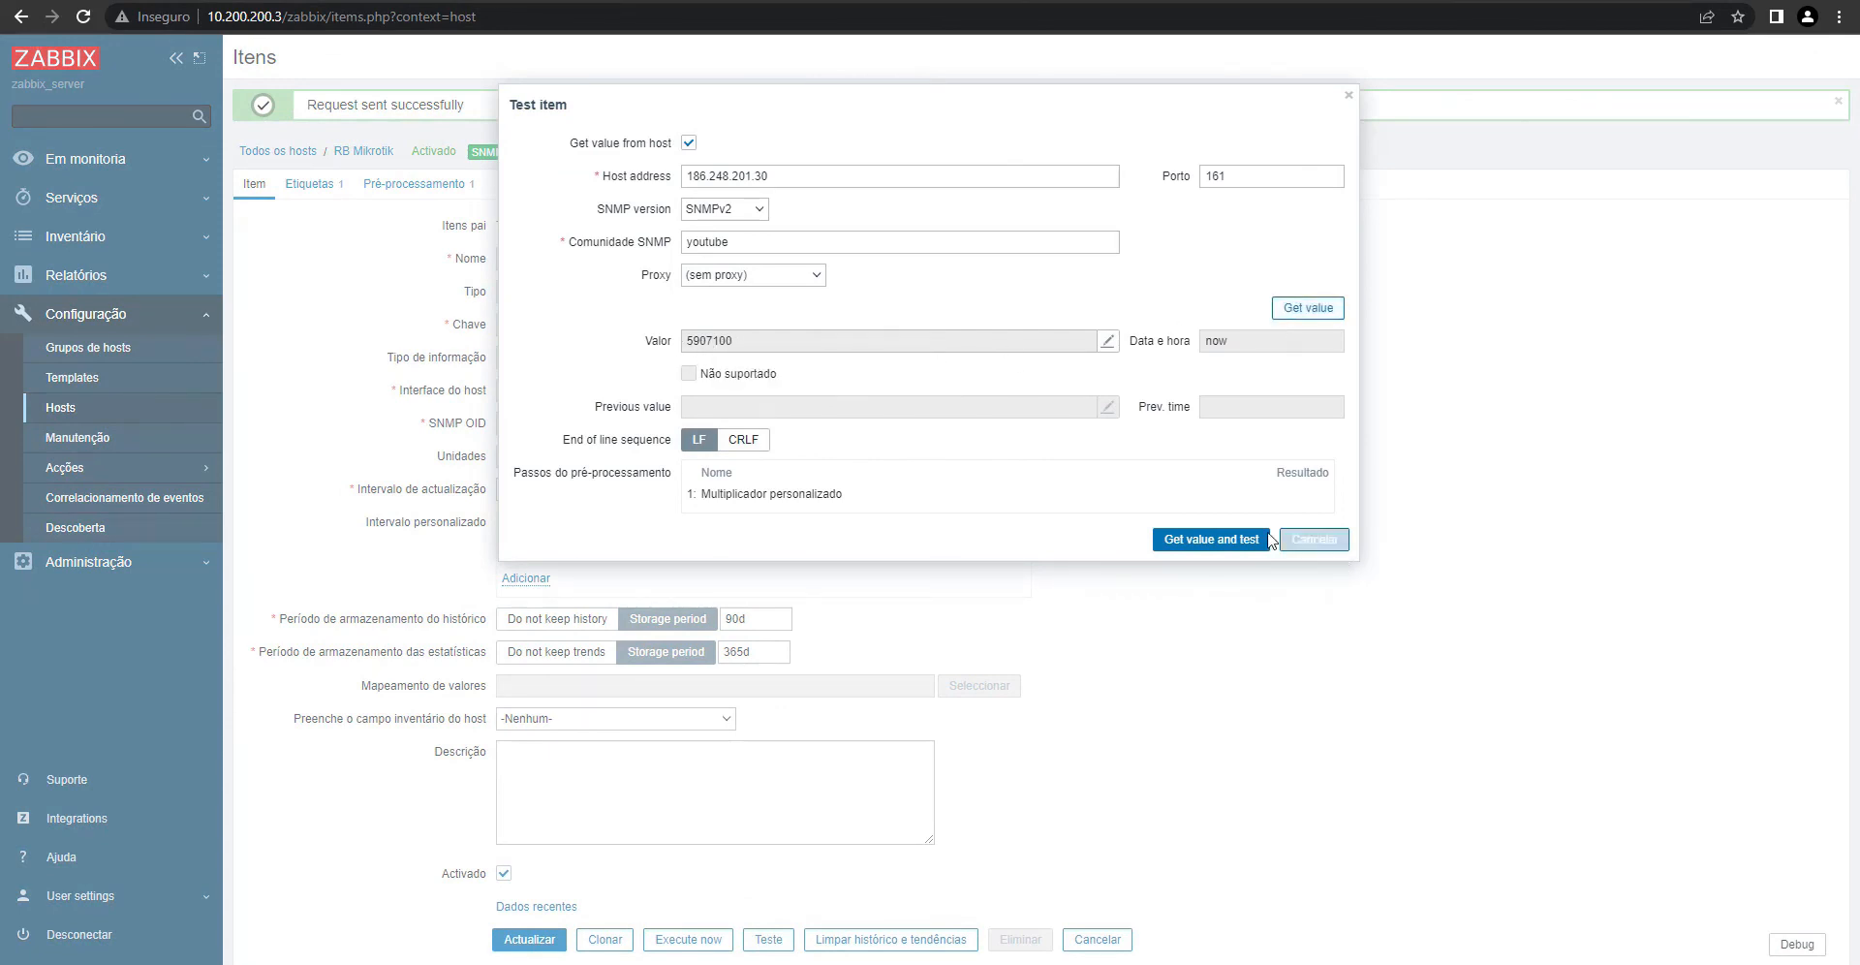
pyautogui.click(1216, 539)
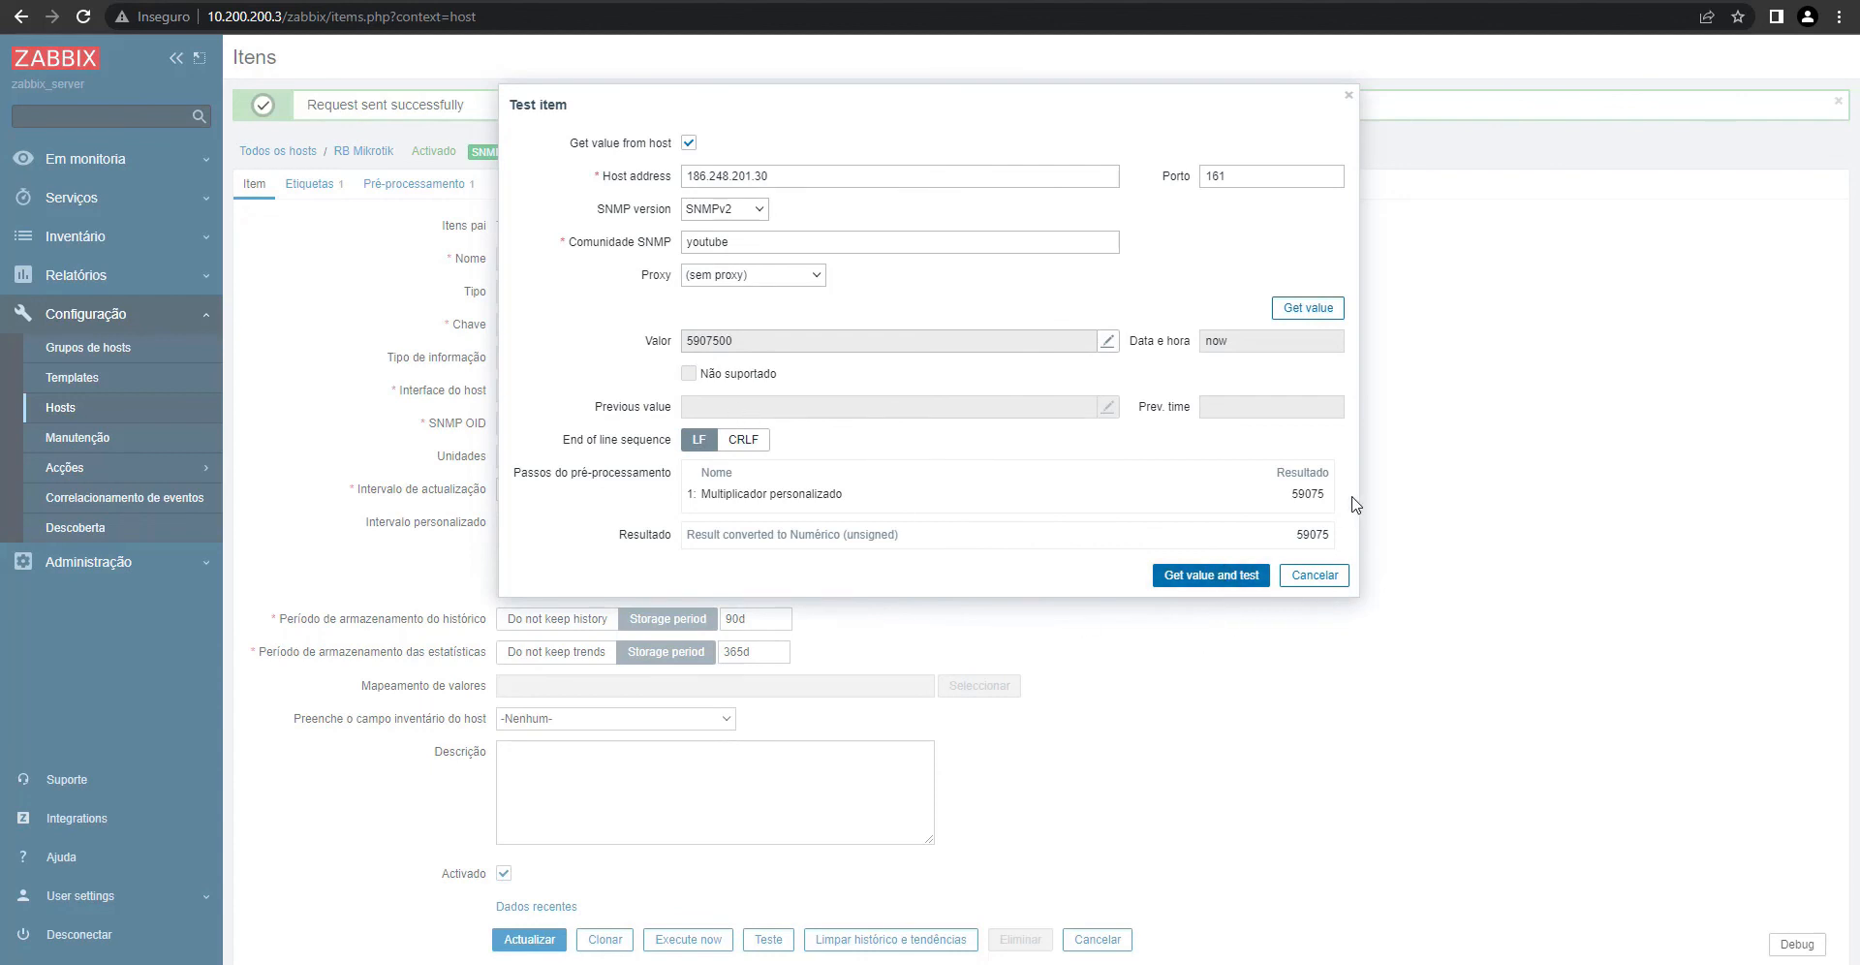
pyautogui.moveTo(1305, 496); pyautogui.dragTo(1325, 496)
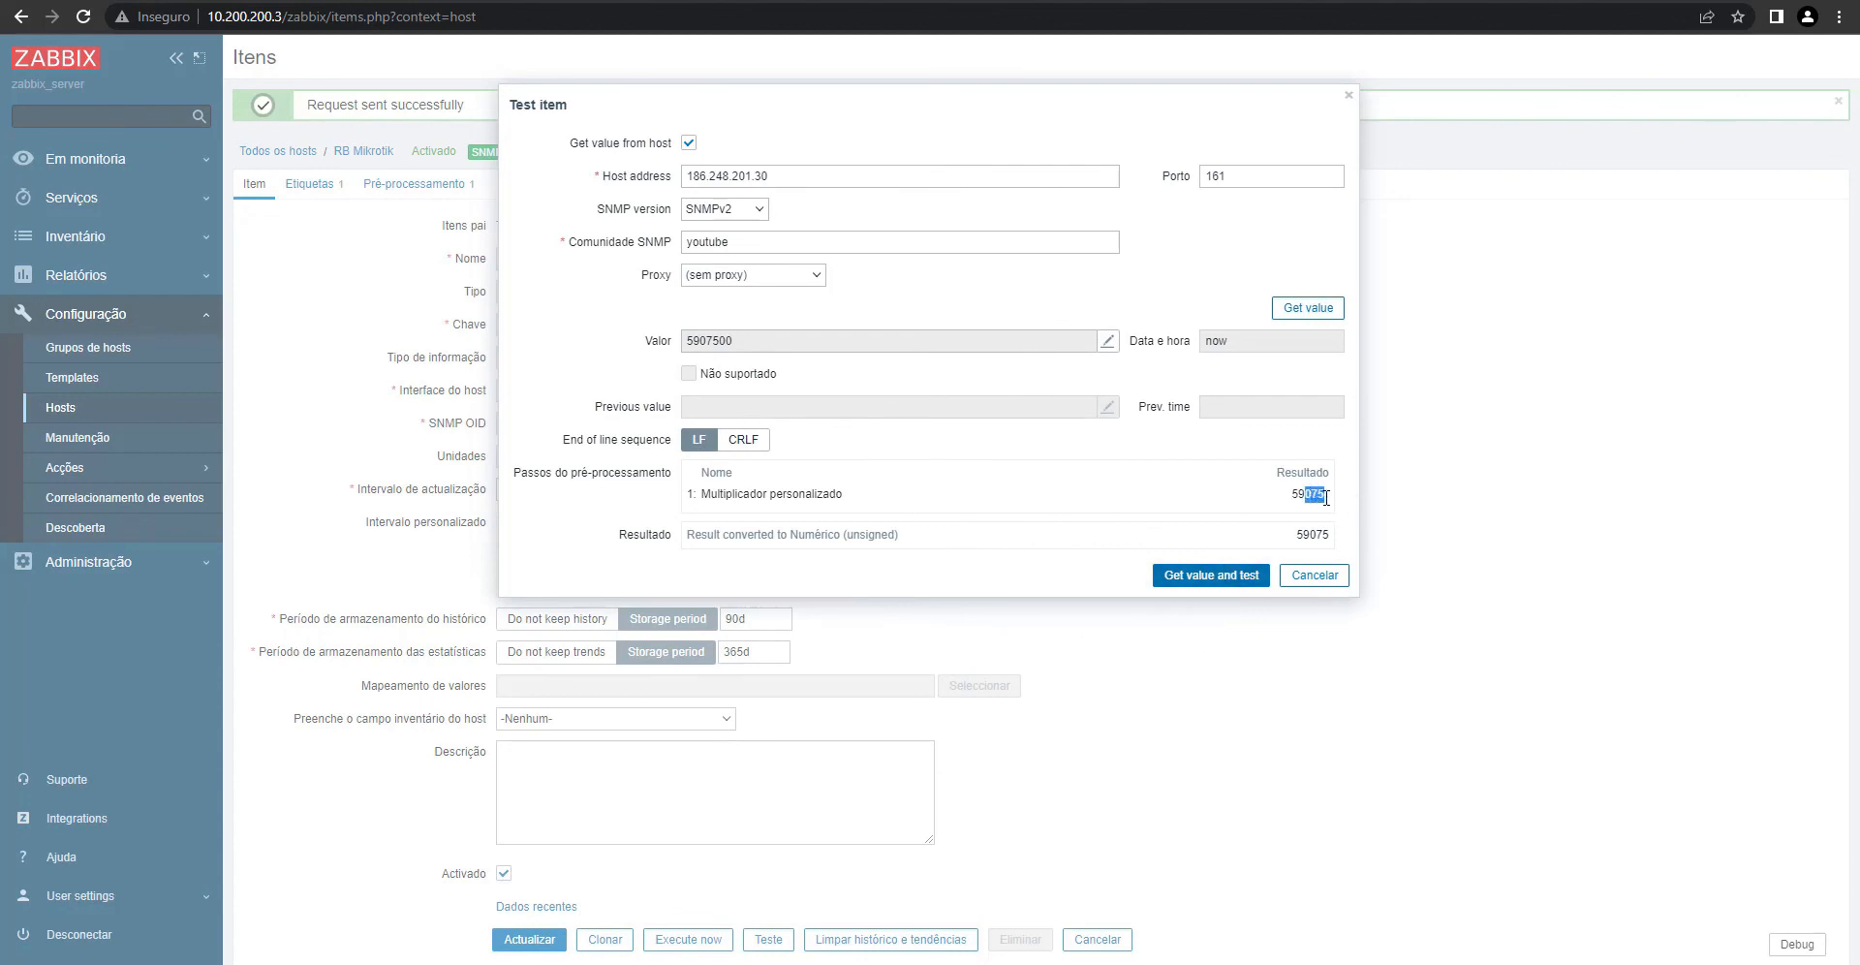
pyautogui.click(1315, 575)
pyautogui.click(536, 906)
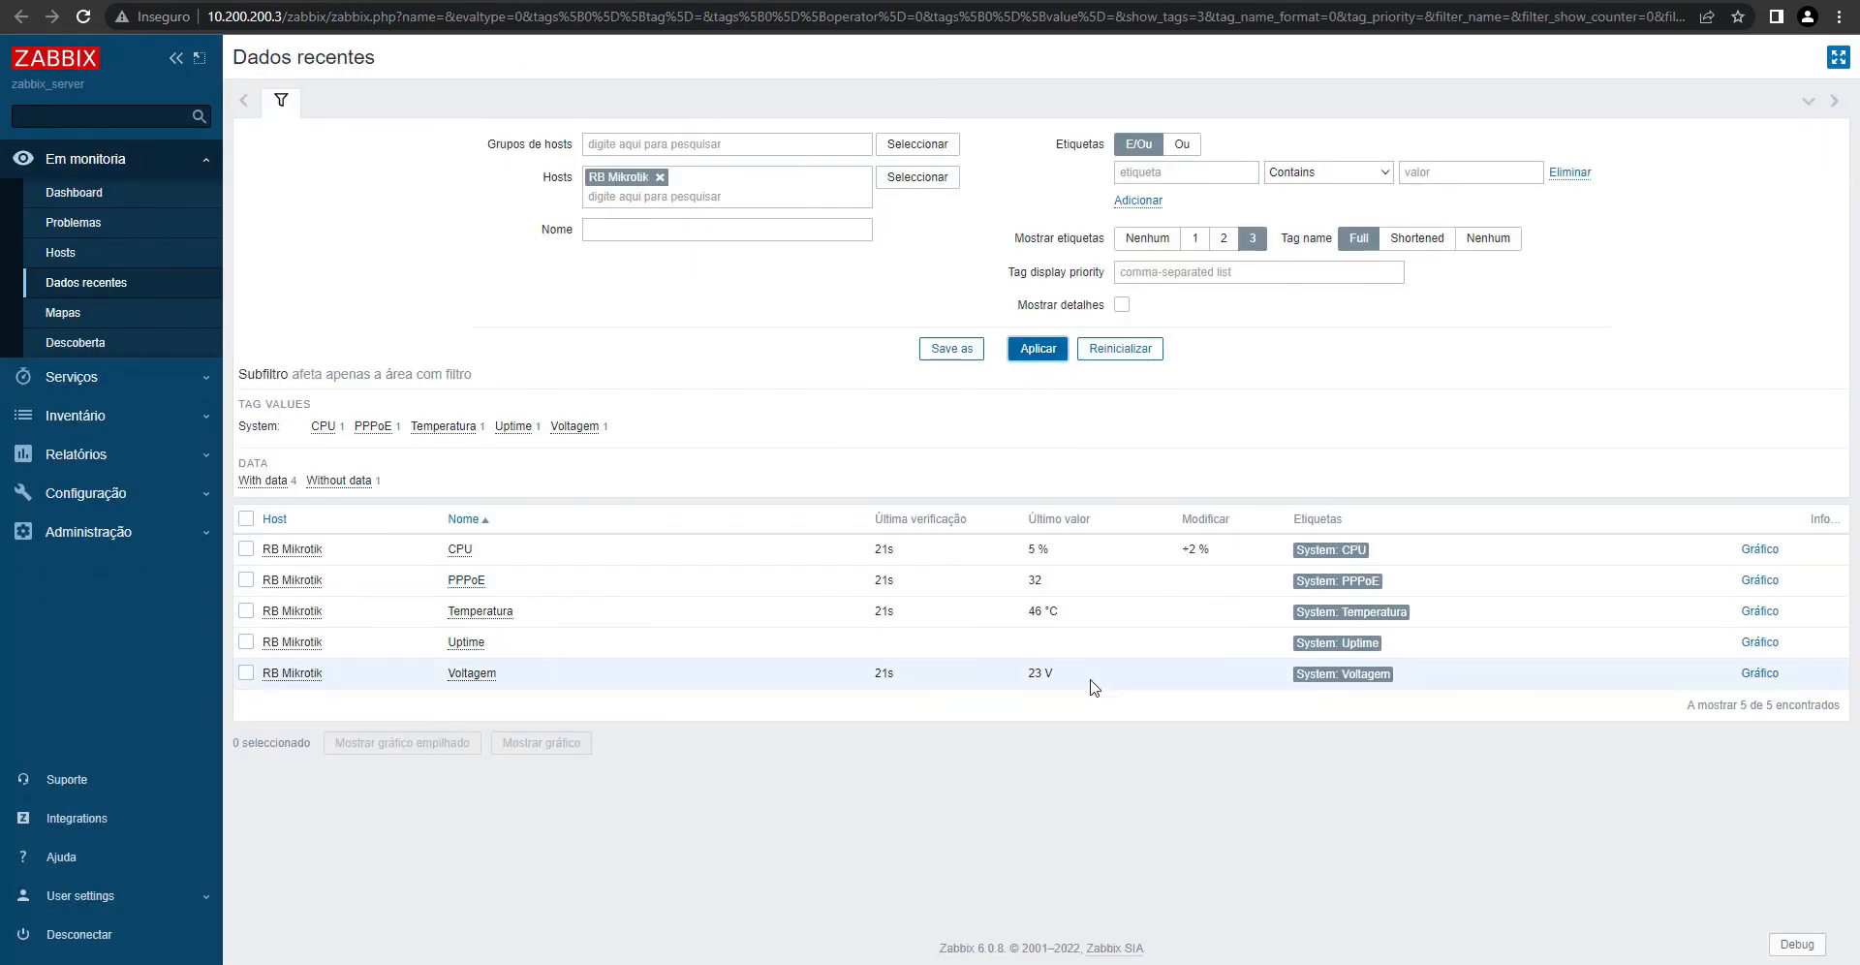
# - Re-poll Uptime so latest data shows 16:24:57, then compare with WinBox's router uptime
pyautogui.moveTo(1047, 621)
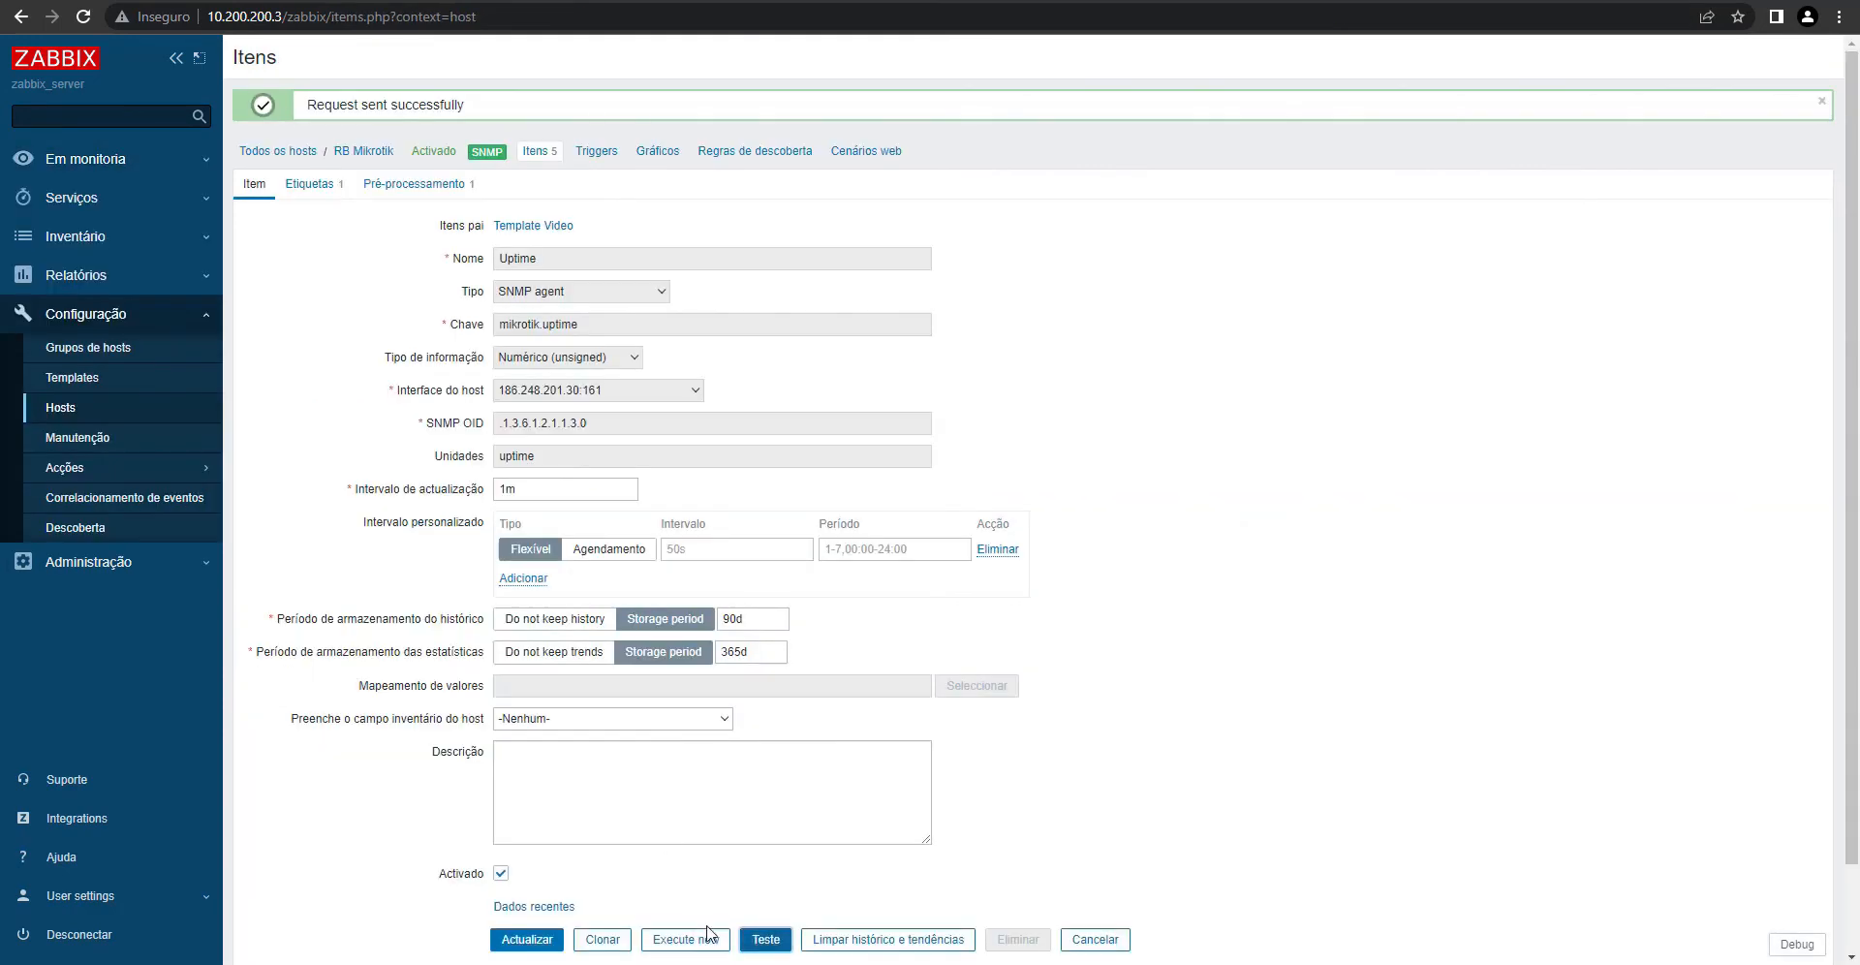
pyautogui.click(692, 942)
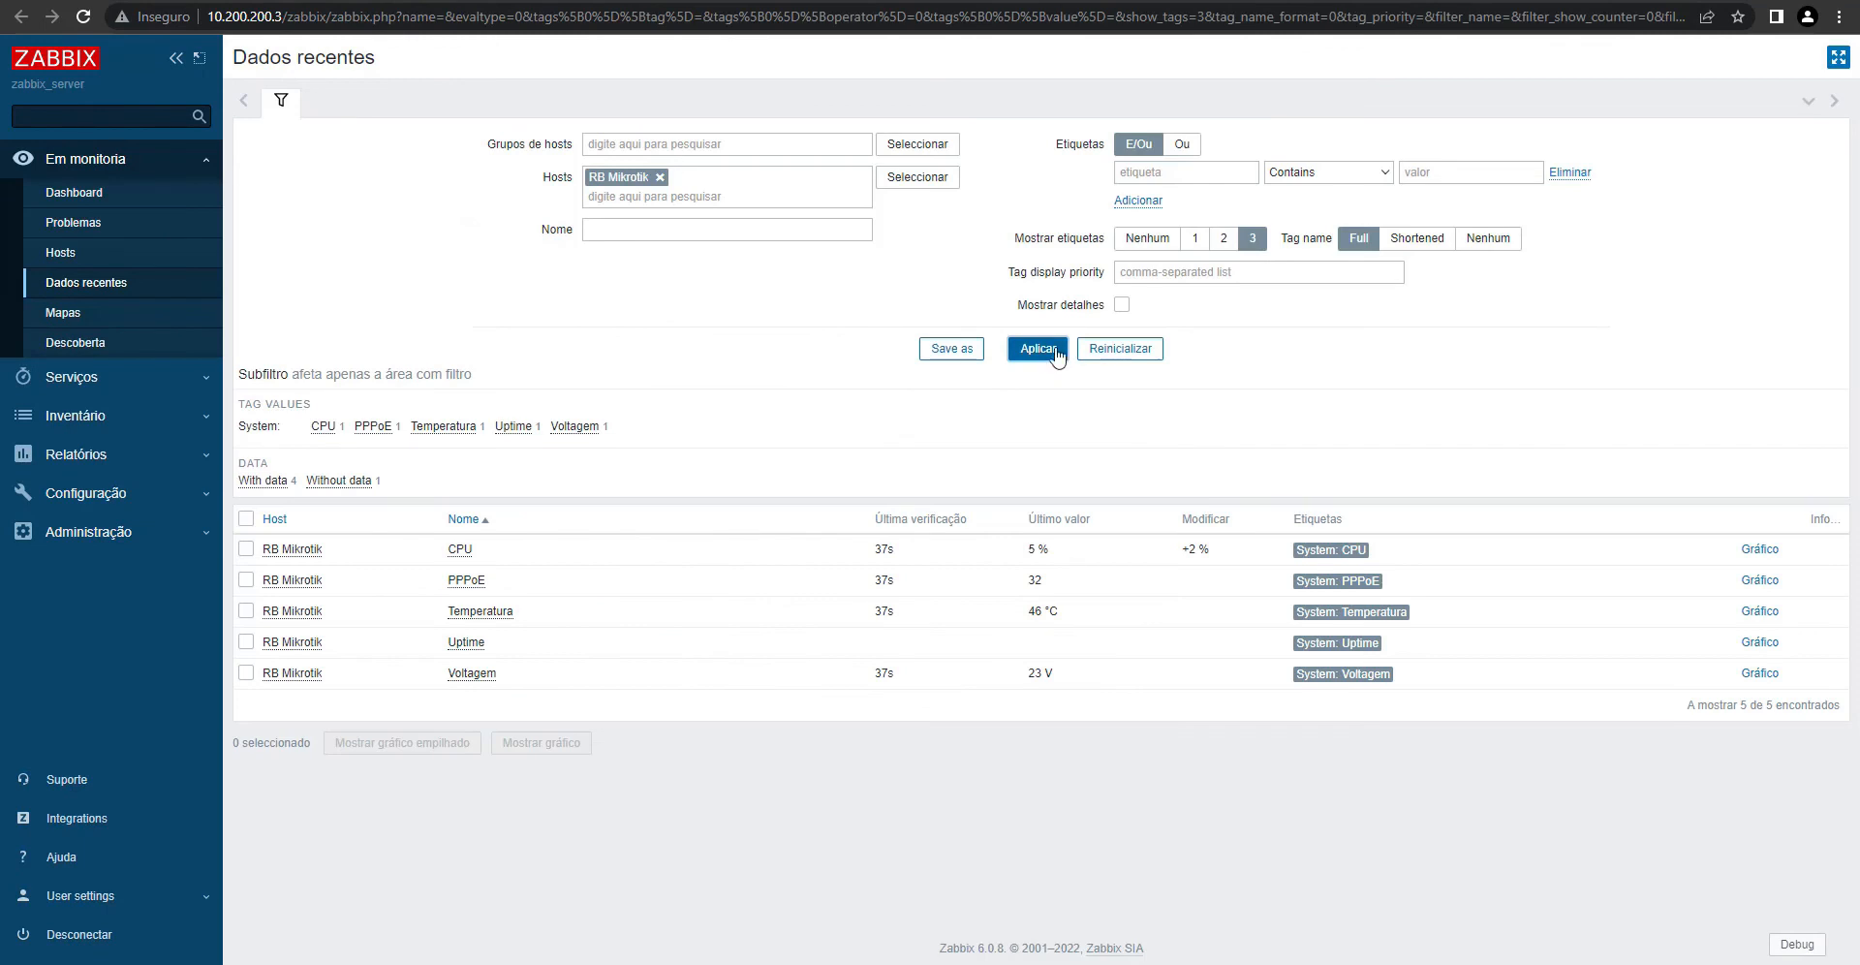
pyautogui.click(1054, 351)
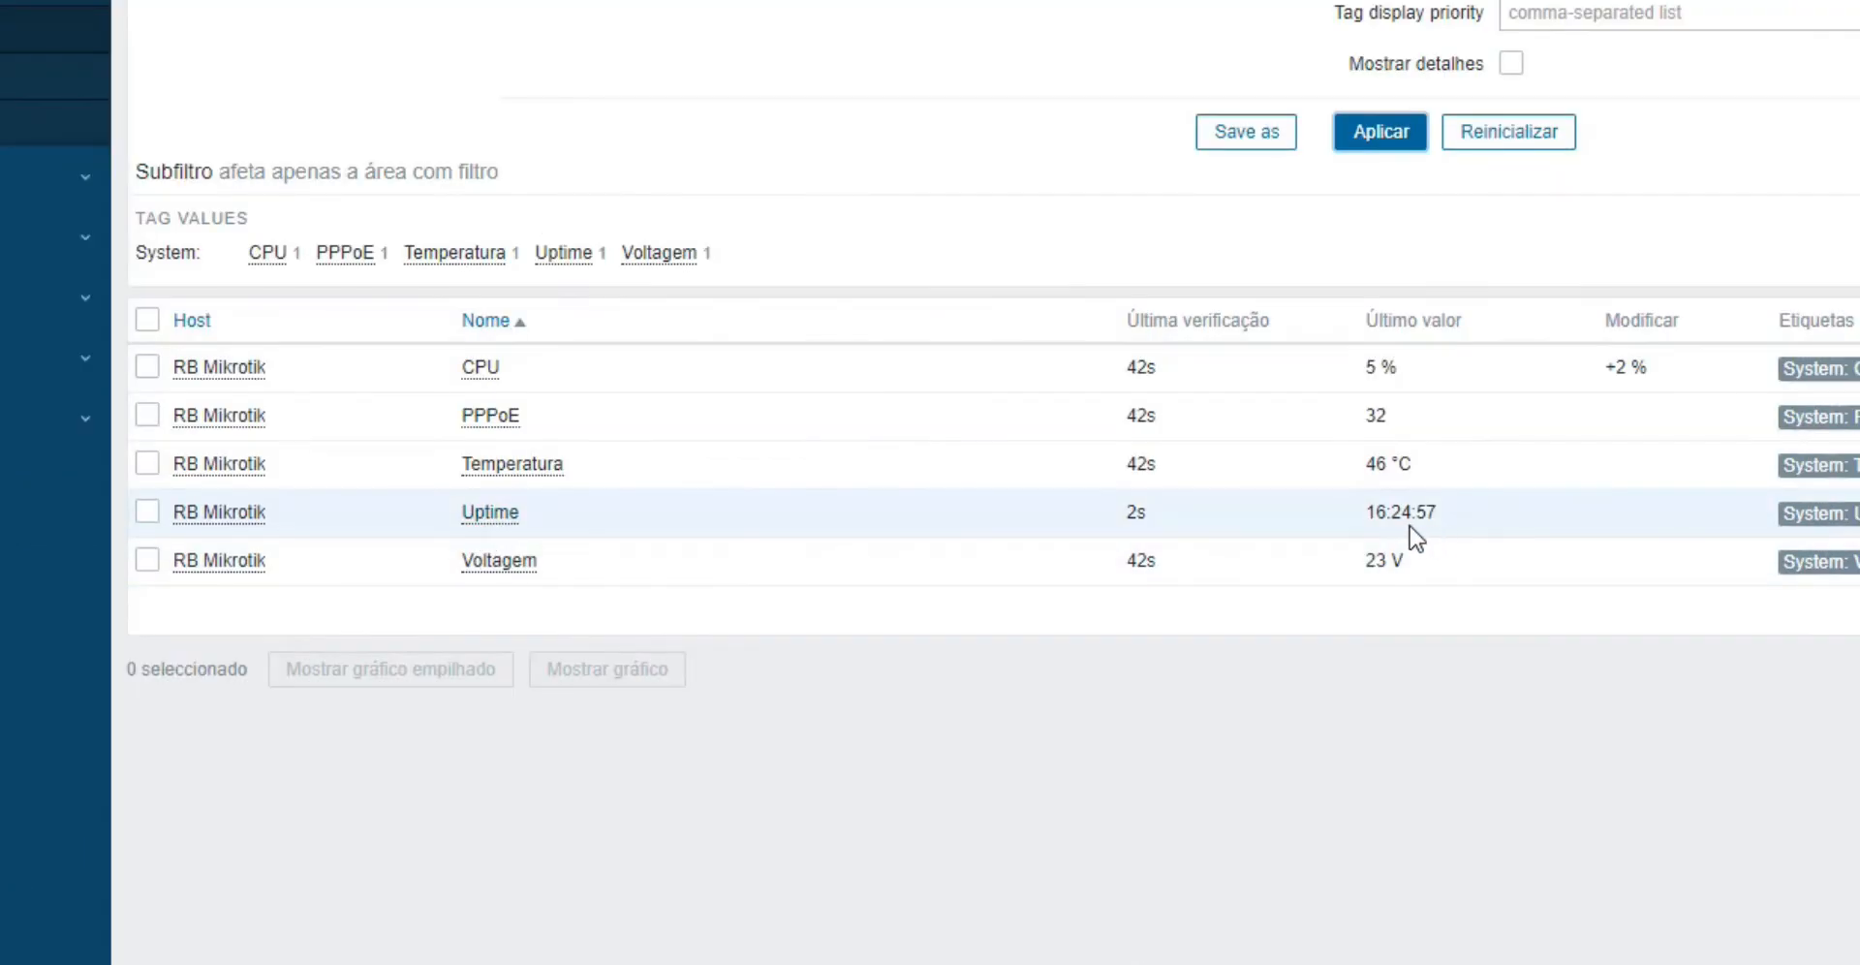
pyautogui.moveTo(1056, 605)
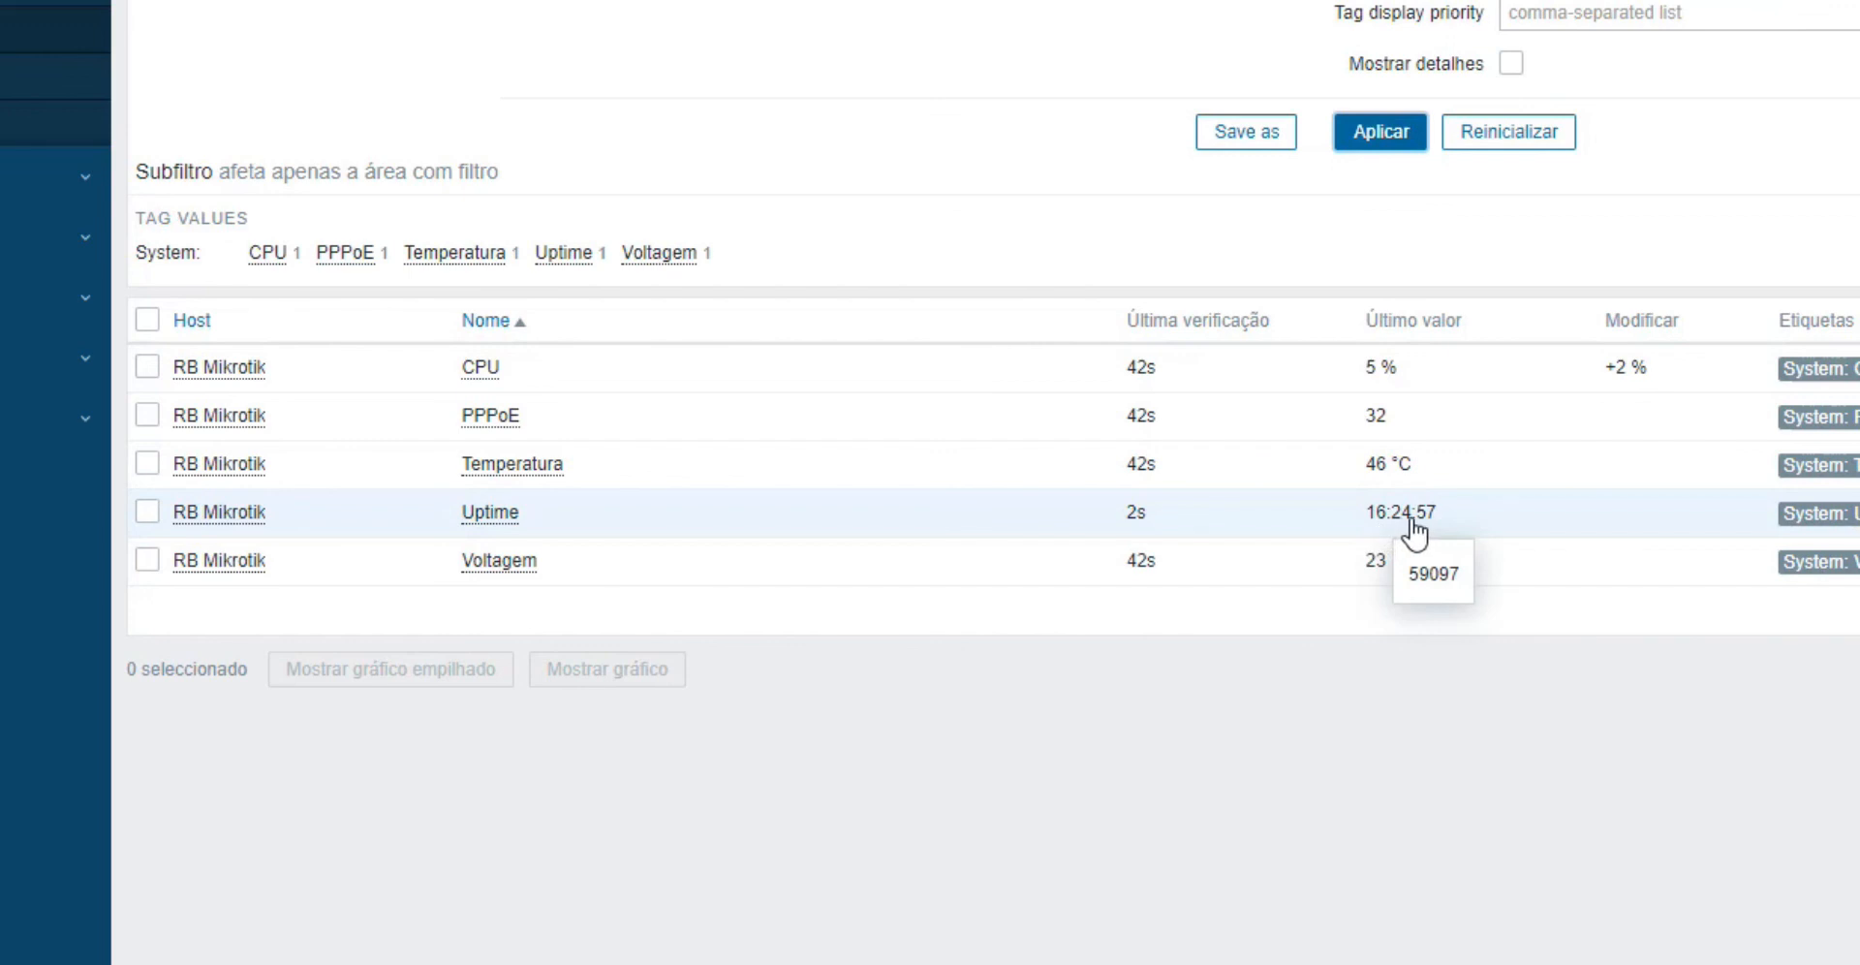
pyautogui.click(1012, 950)
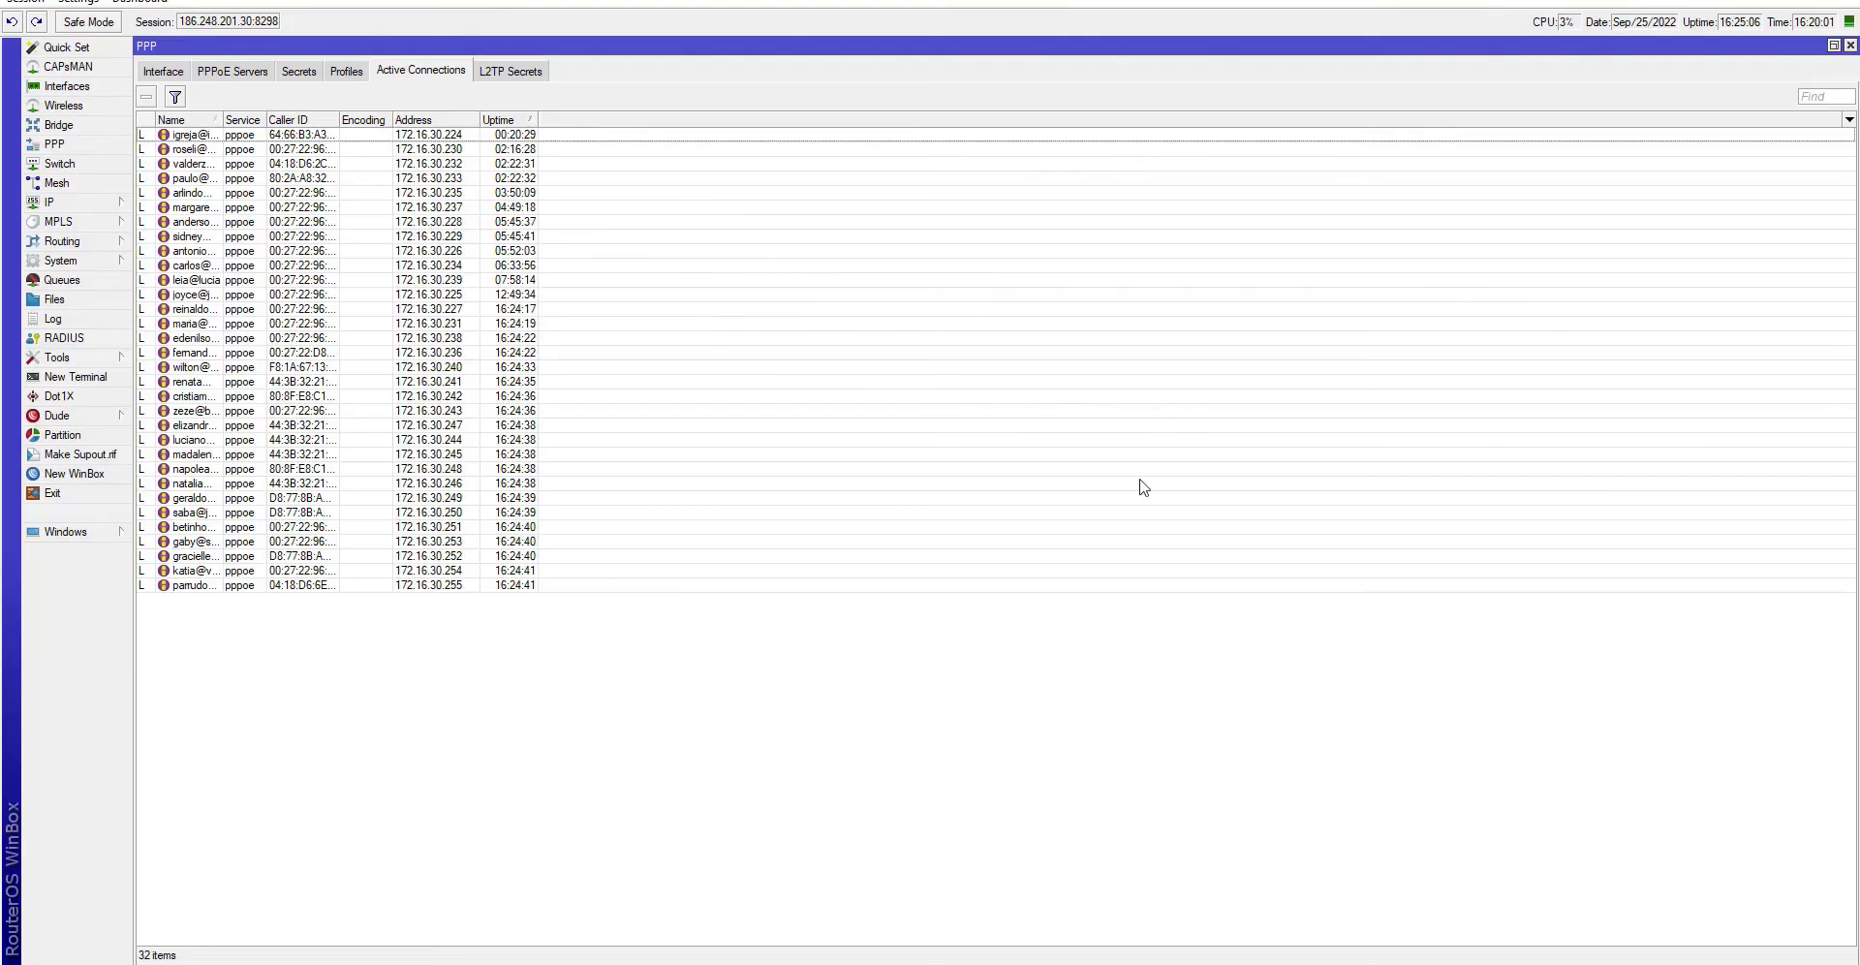